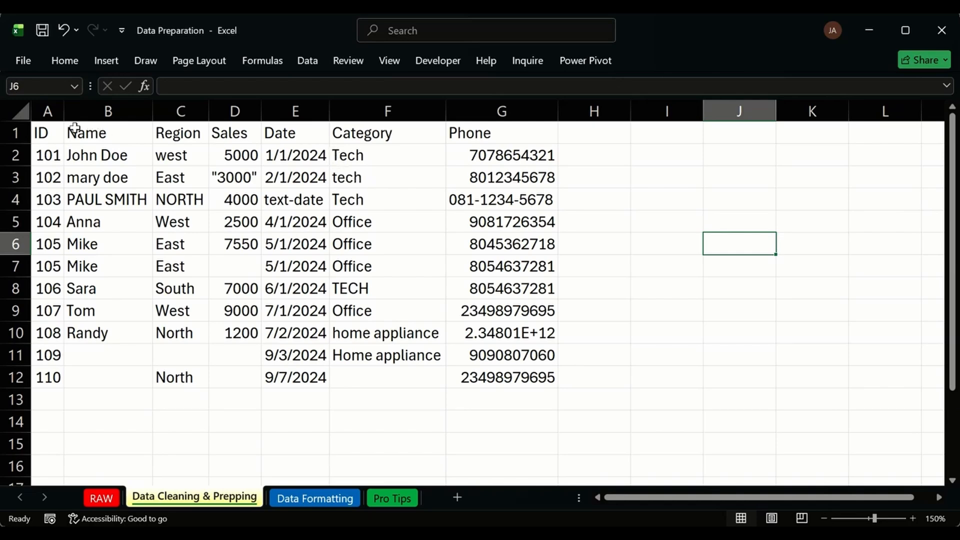
Inspect the ID, Name and Region data, noting the NORTH, Randy and lowercase west entries.
left_click_drag(48, 155, 50, 220)
left_click(174, 201)
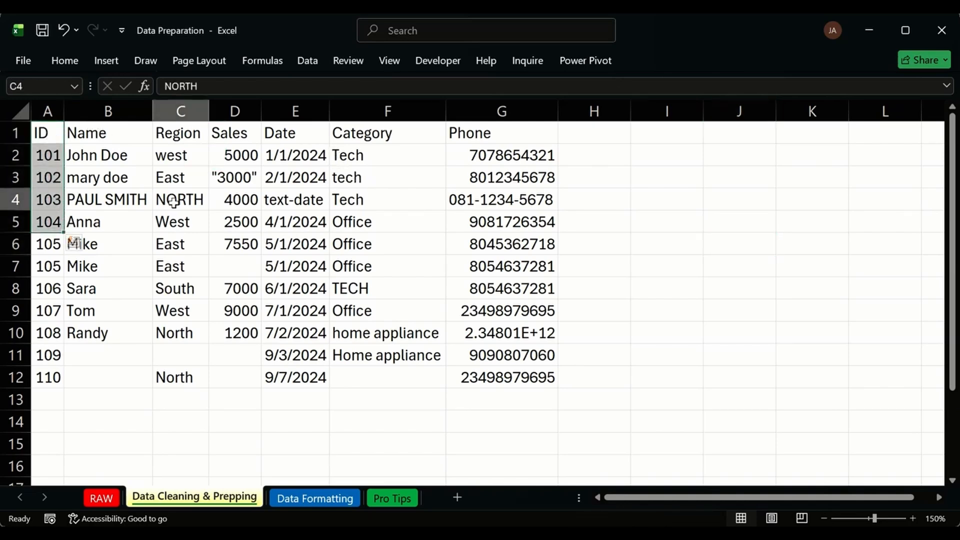
left_click_drag(42, 132, 82, 218)
left_click(105, 333)
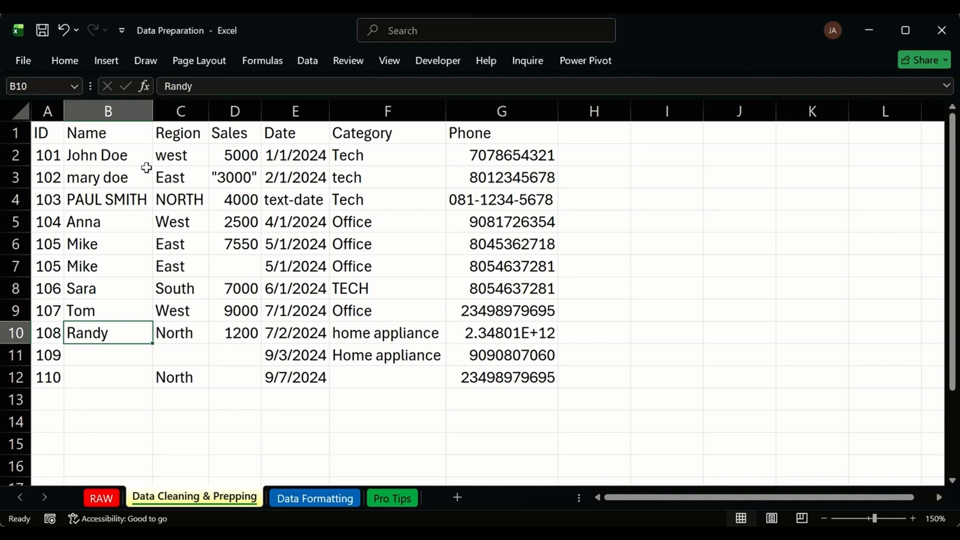
left_click(175, 160)
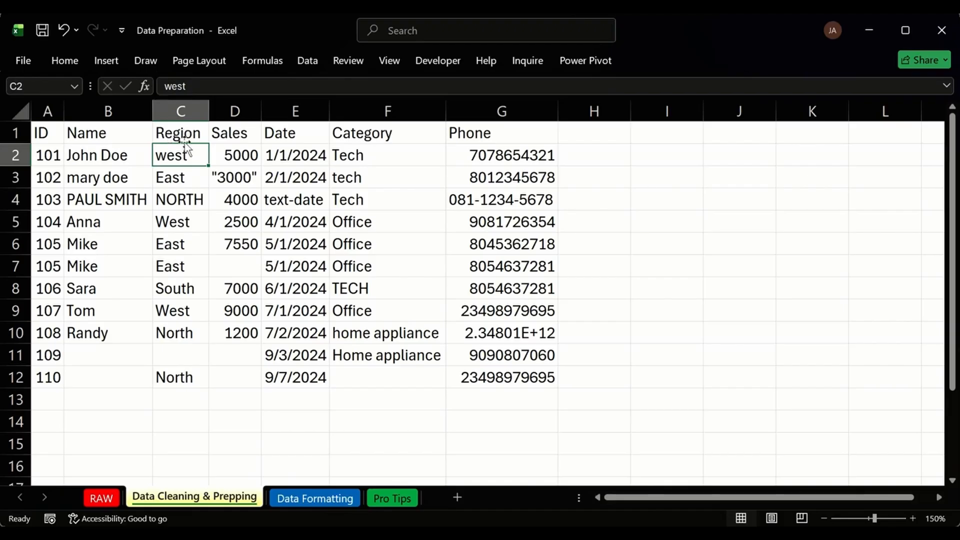
Select the header row from ID across to Phone.
left_click(45, 132)
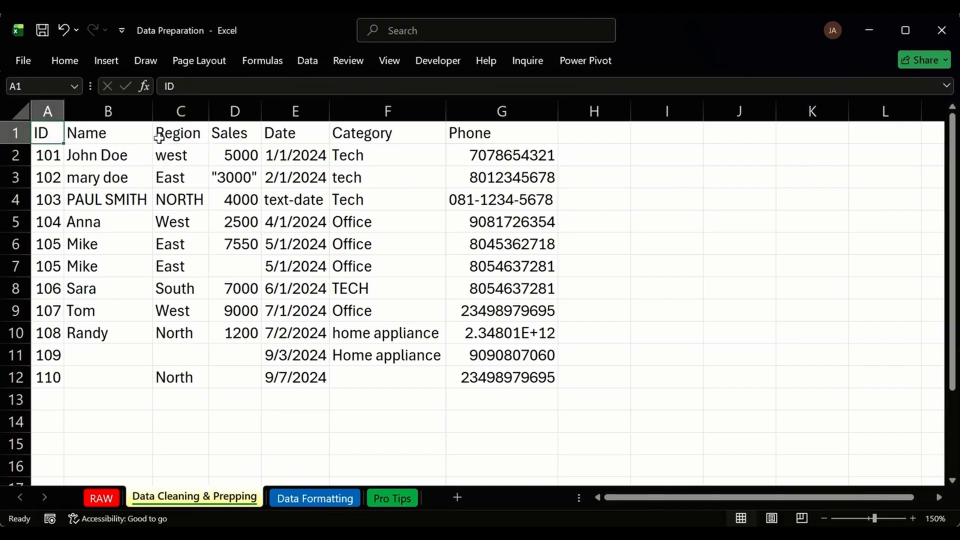
left_click_drag(60, 132, 497, 131)
left_click(50, 129)
left_click_drag(67, 133, 470, 140)
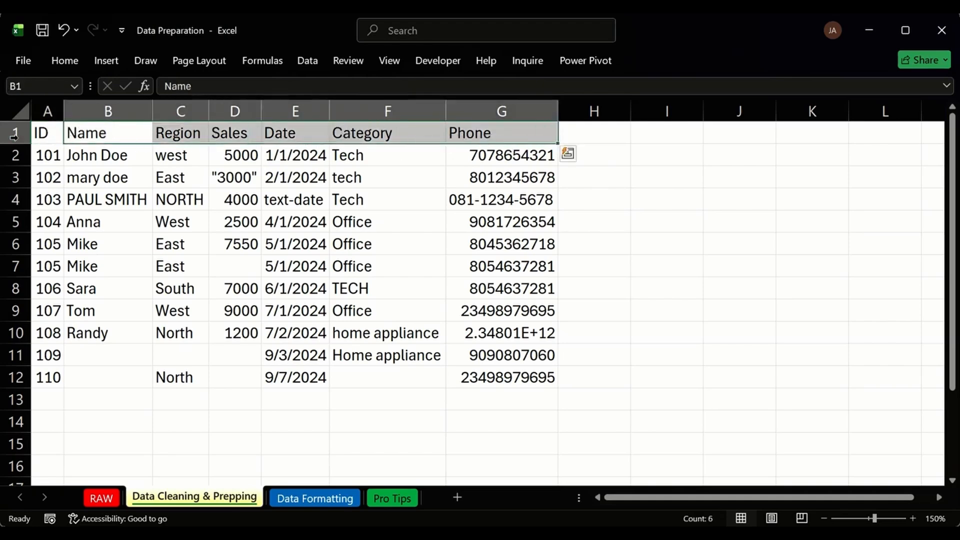
left_click(49, 131)
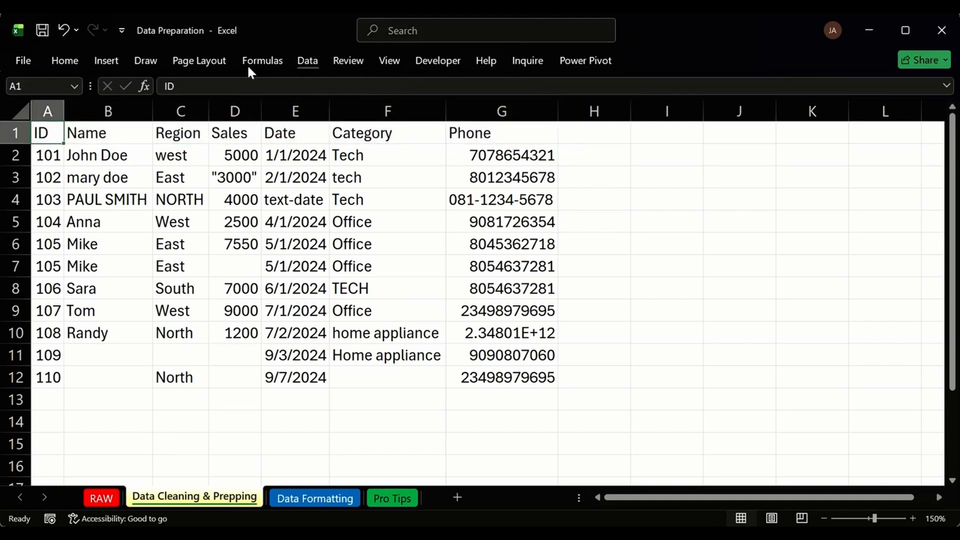
Check Home > Sort & Filter, then turn on header filters with Ctrl+Shift+L.
left_click(64, 70)
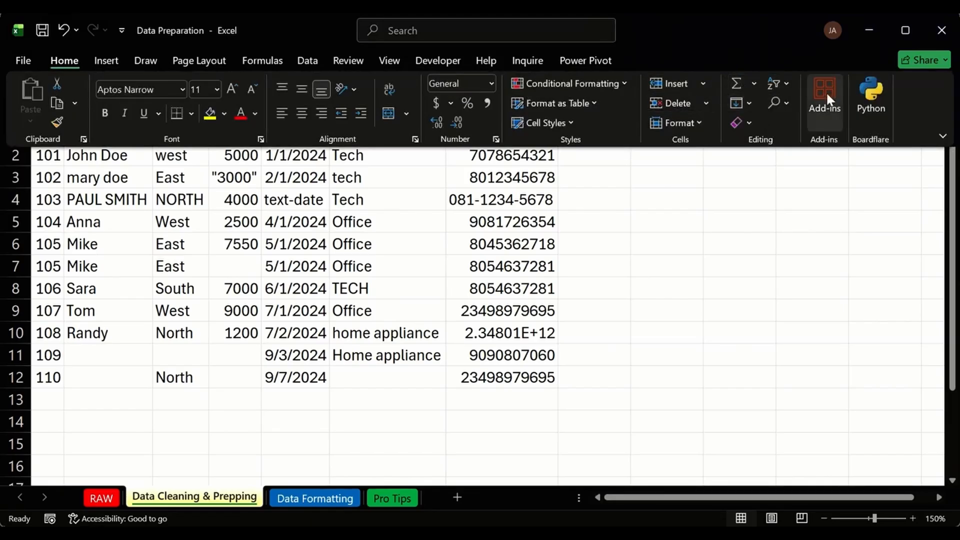
left_click(784, 84)
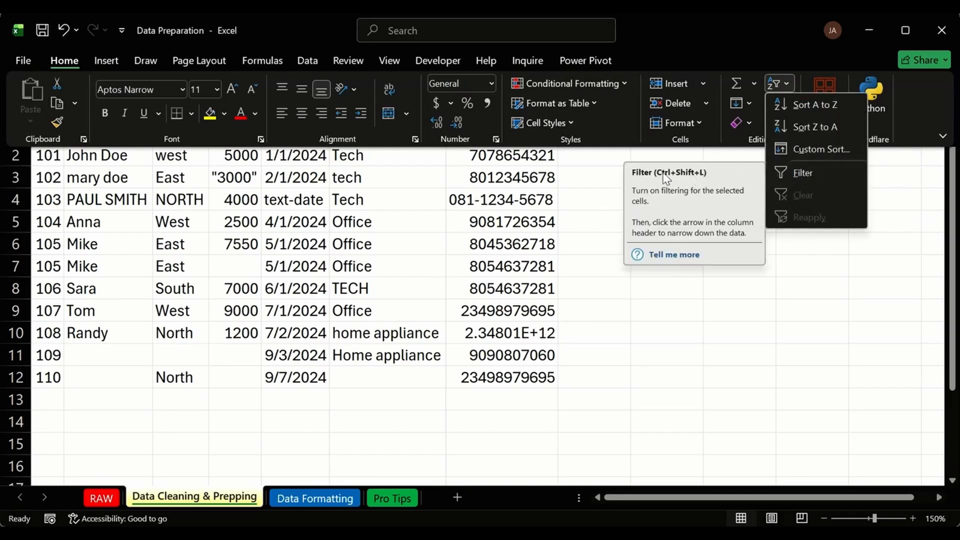
left_click(430, 190)
left_click(403, 188)
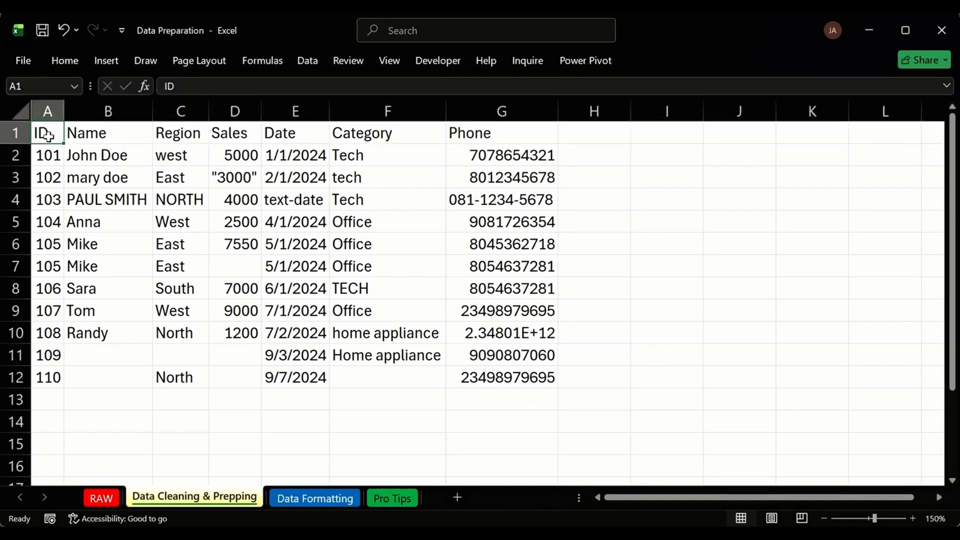
left_click(99, 132)
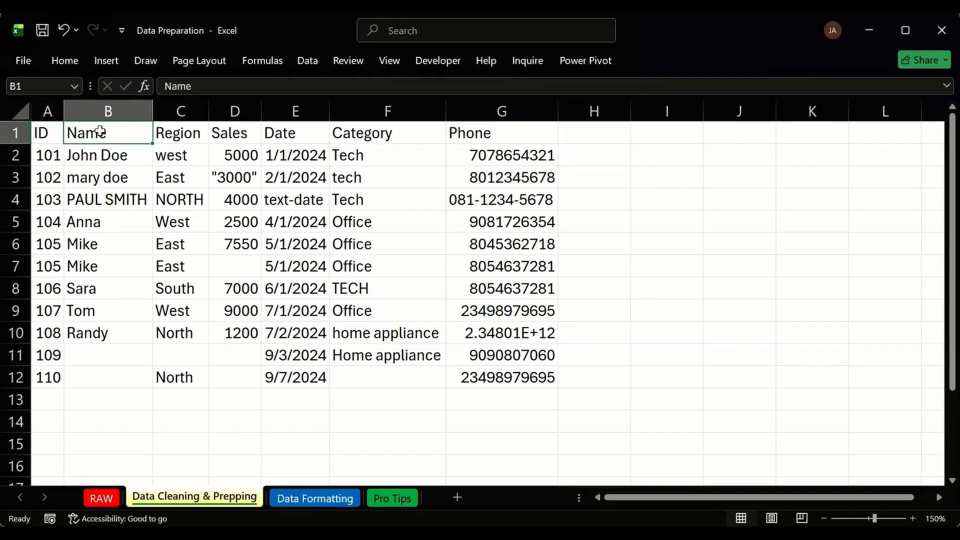
key("ctrl+shift+l")
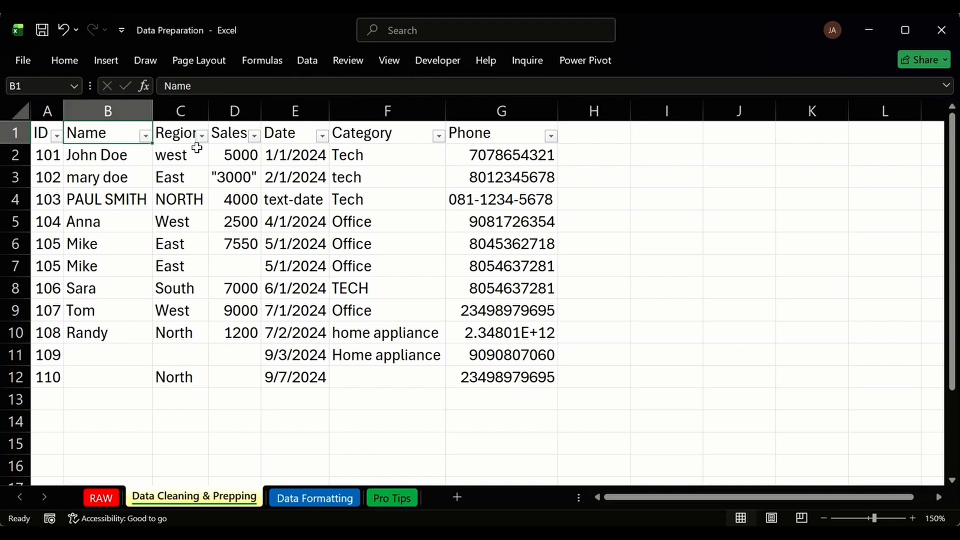
left_click(117, 174)
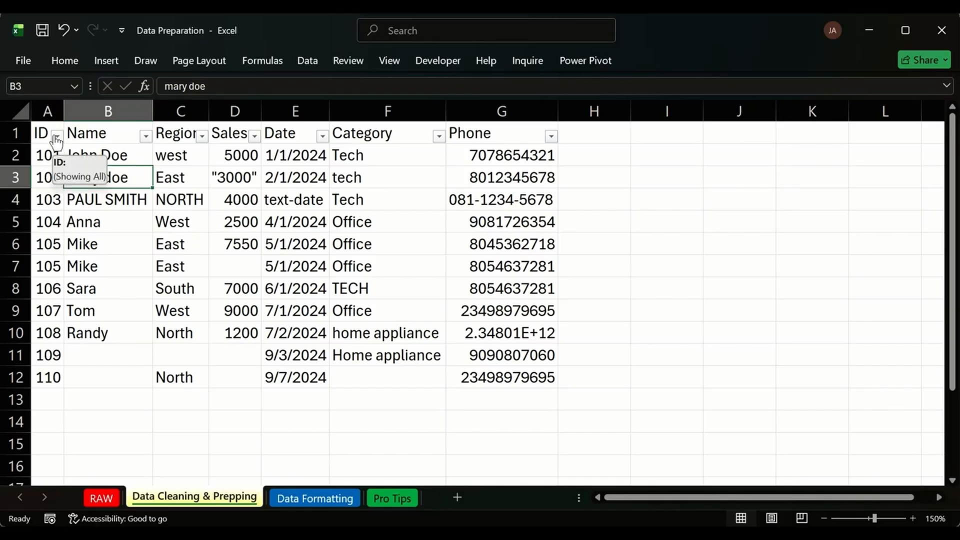
left_click(57, 136)
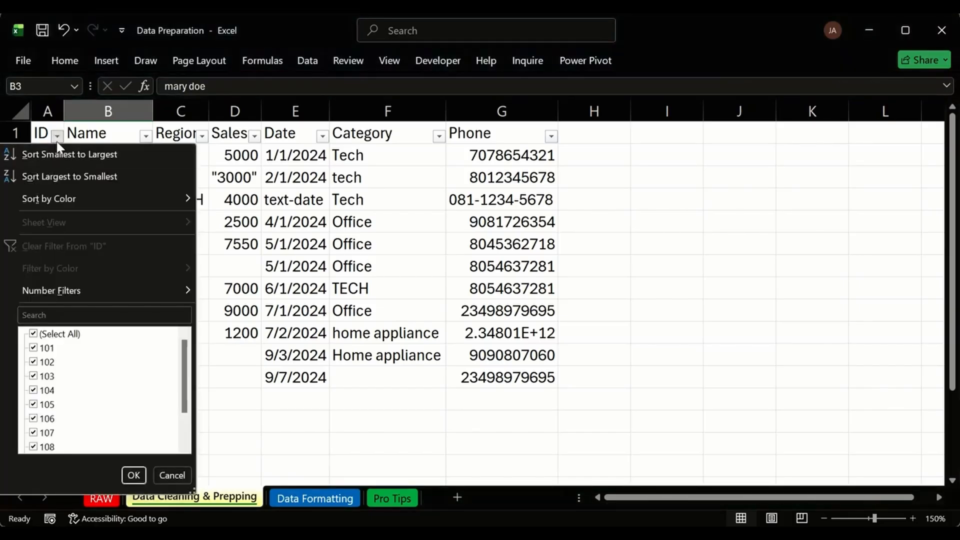
left_click(57, 142)
left_click(57, 141)
left_click_drag(184, 415, 189, 447)
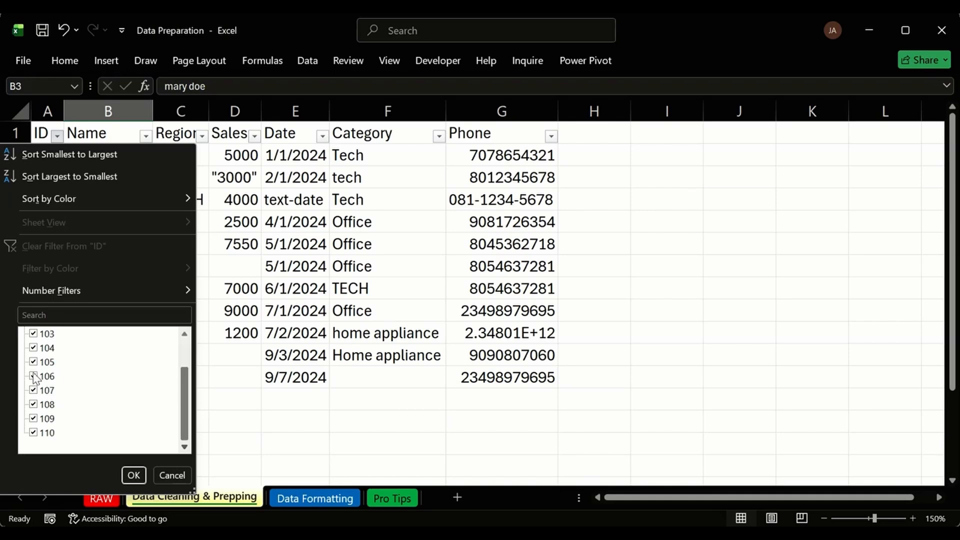
scroll(51, 362, "up", 1)
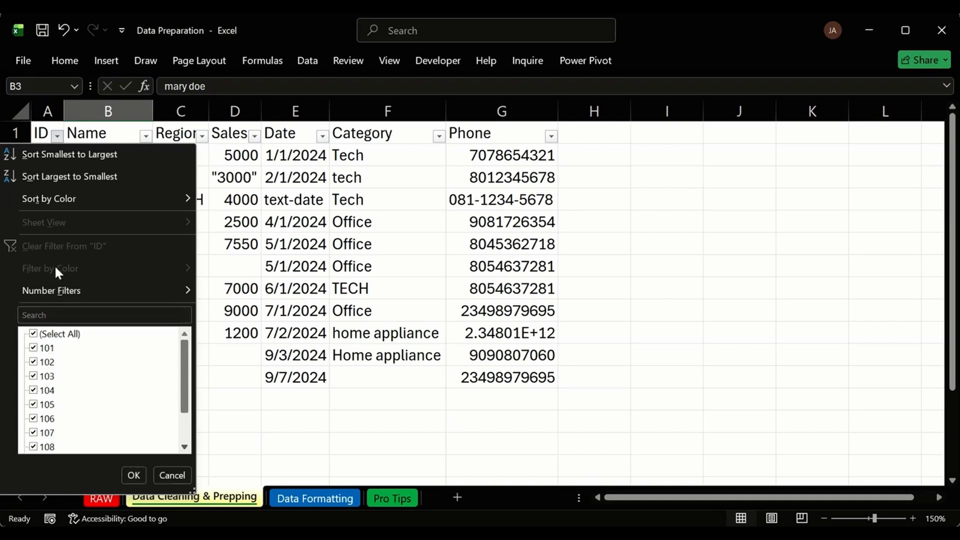
scroll(72, 390, "down", 1)
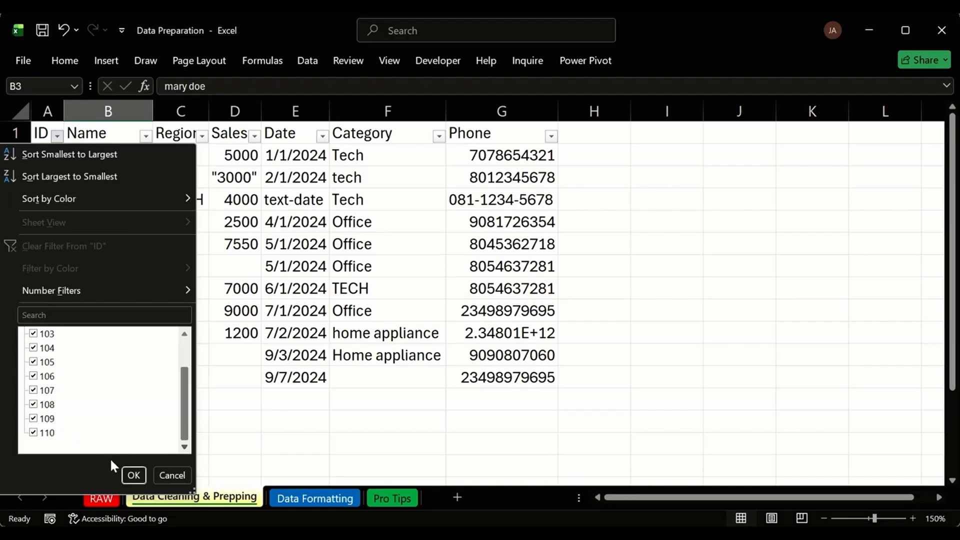
left_click(171, 475)
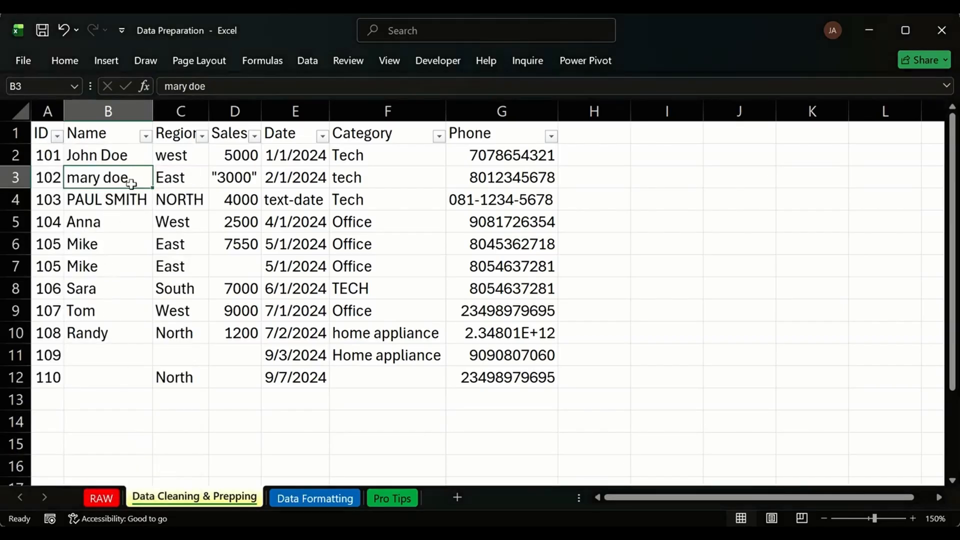
left_click(145, 135)
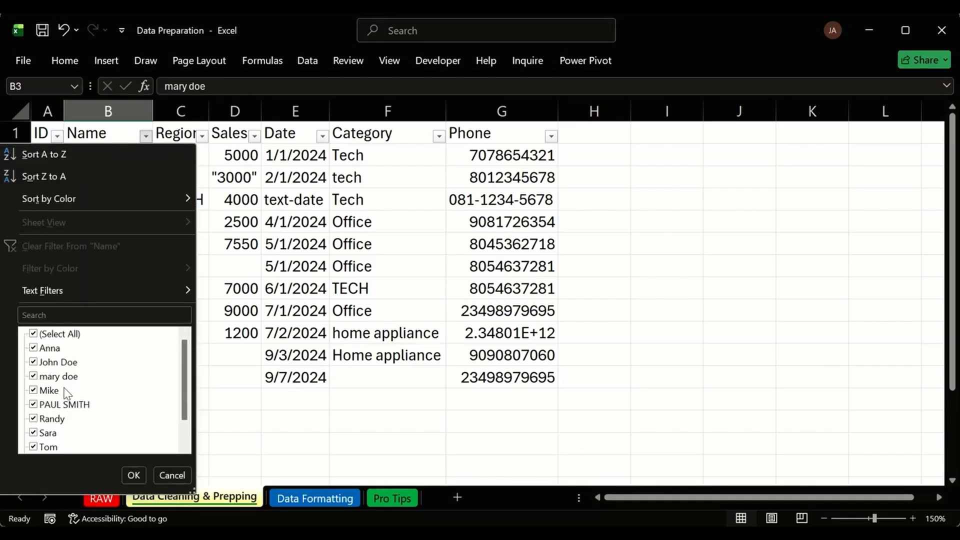
left_click_drag(187, 373, 189, 398)
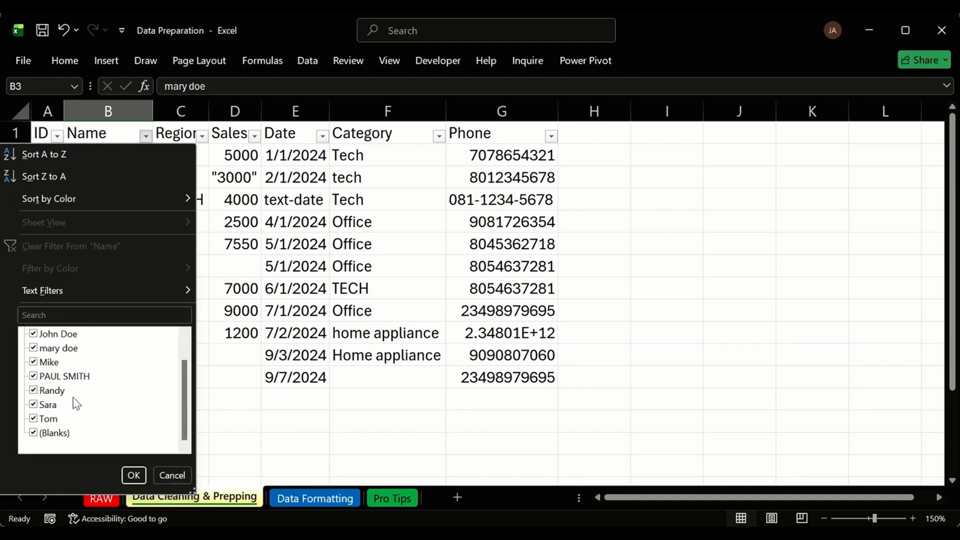
key("Escape")
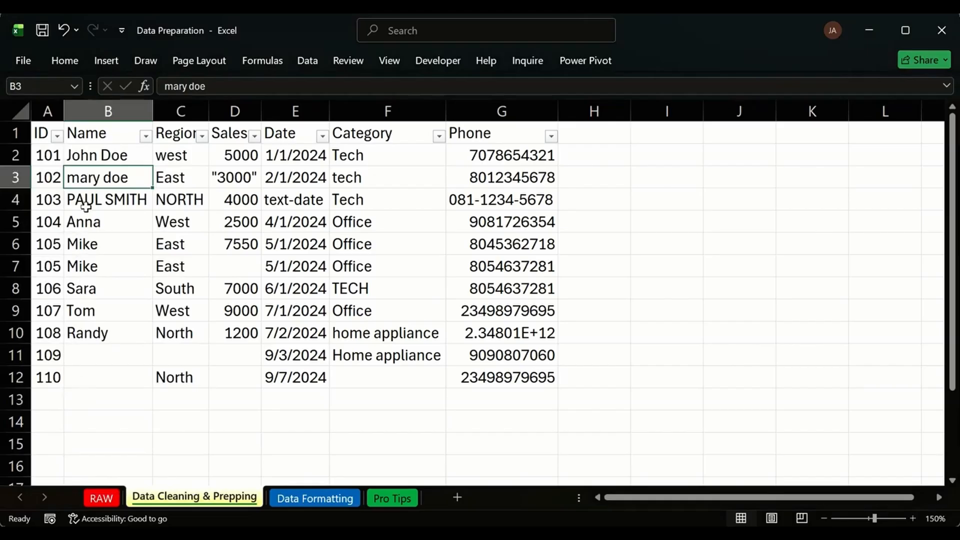
left_click_drag(106, 334, 111, 380)
left_click(107, 359)
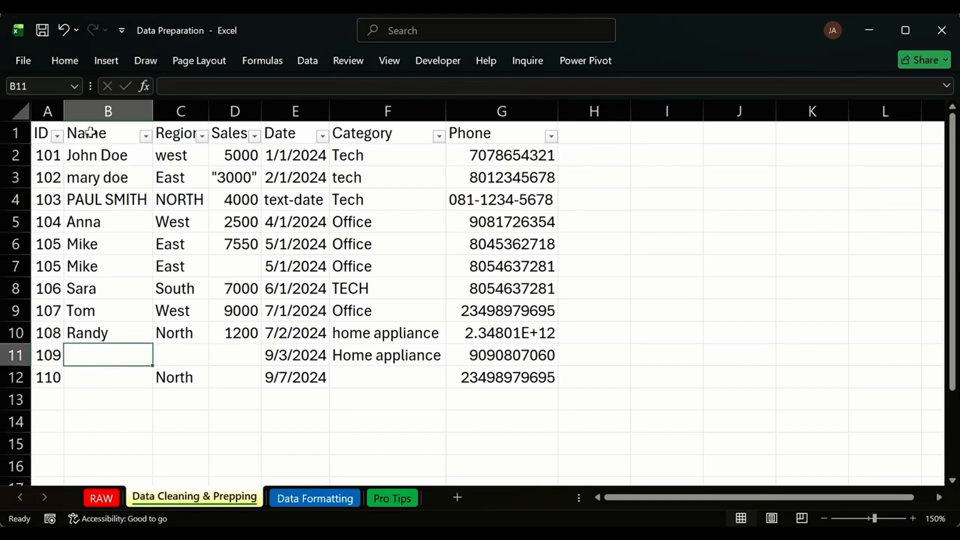
Fill the Name header B1 yellow.
left_click(107, 136)
left_click(65, 61)
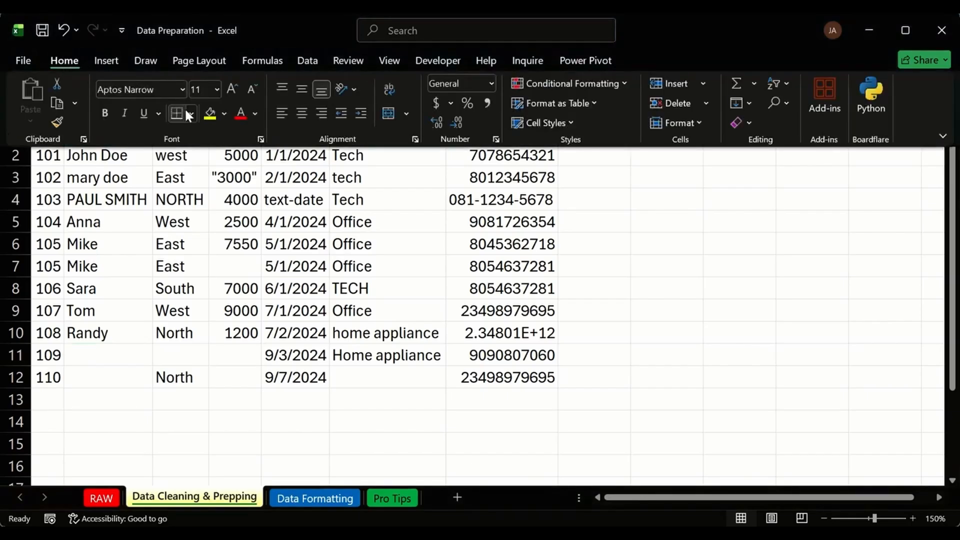
left_click(209, 185)
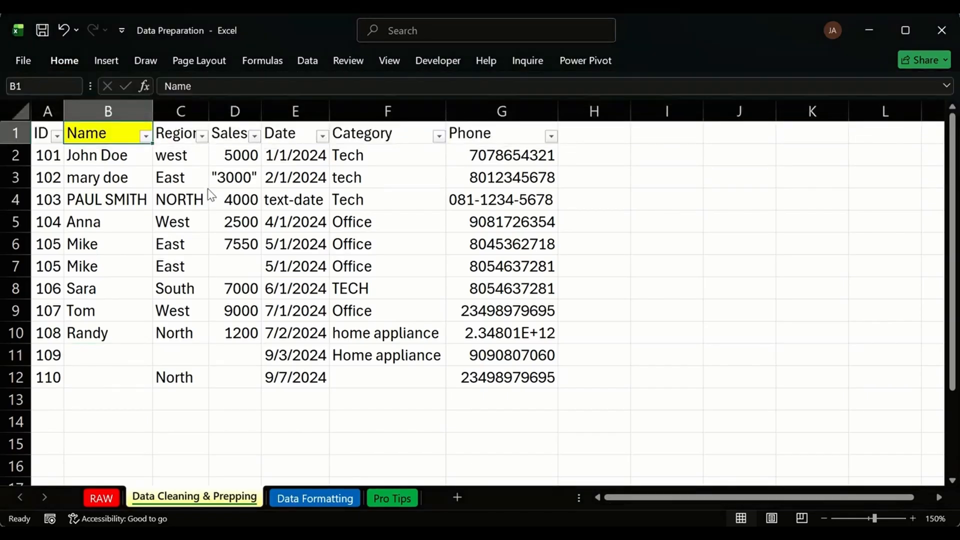
Make the header row A1:G1 bold.
left_click(42, 131)
key("ctrl+shift+Right")
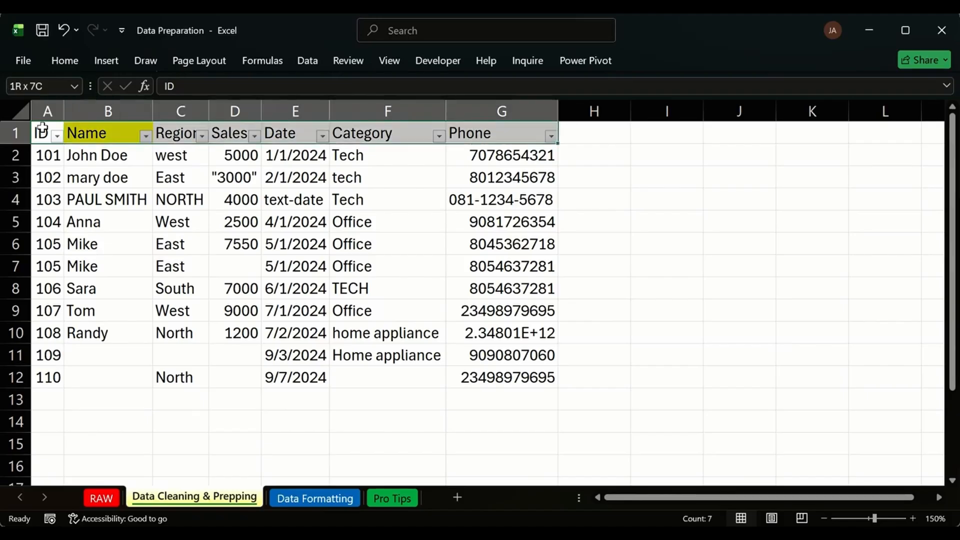
key("ctrl+b")
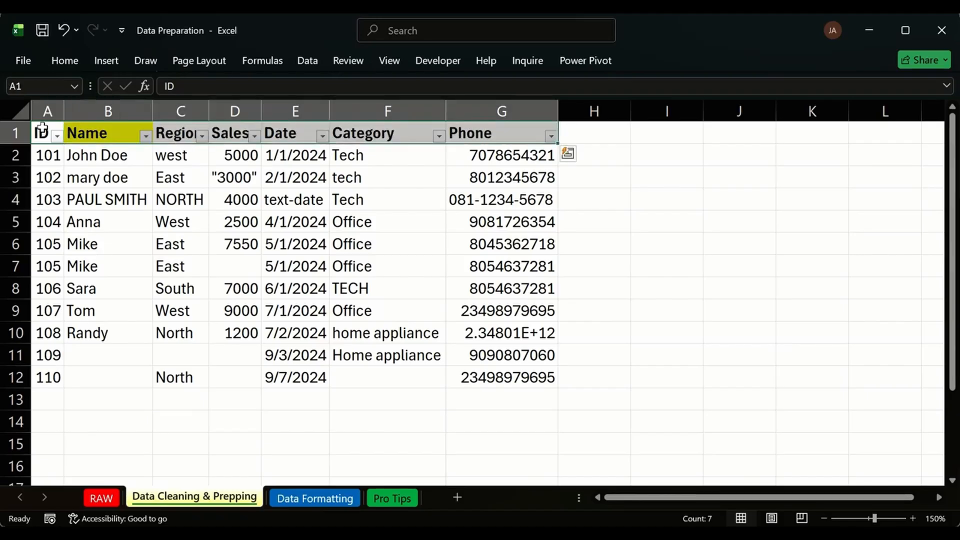
left_click(120, 181)
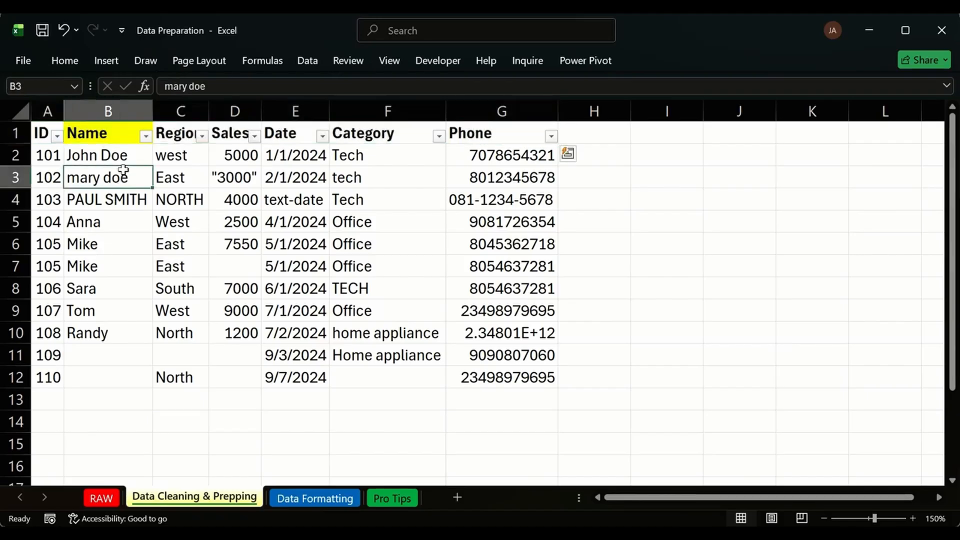
left_click(179, 138)
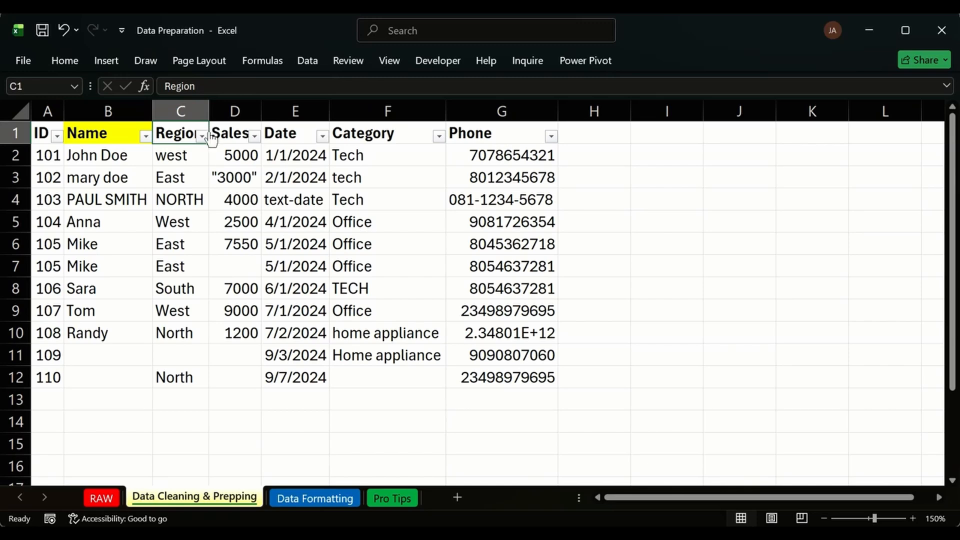
Review the Region filter list, then fill the Region header C1 yellow.
left_click(204, 136)
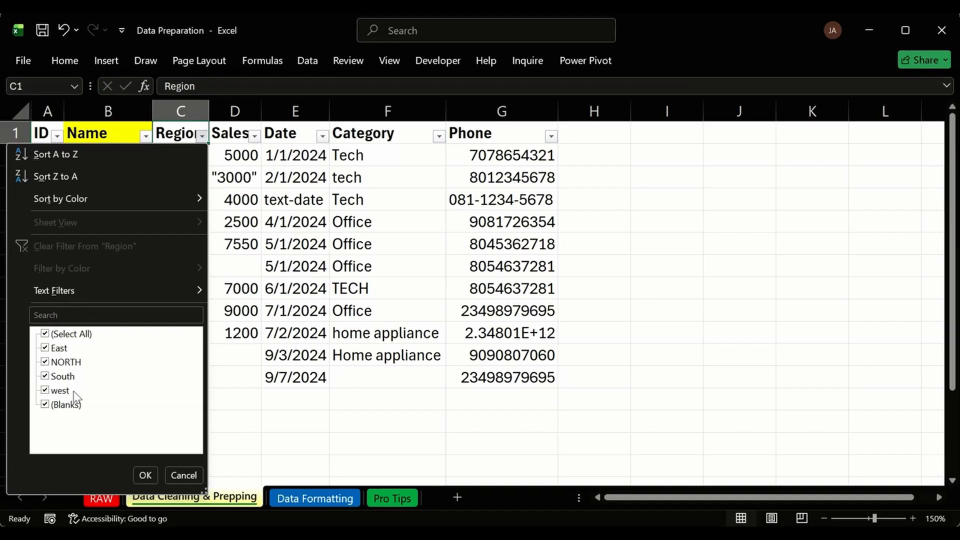
left_click(144, 475)
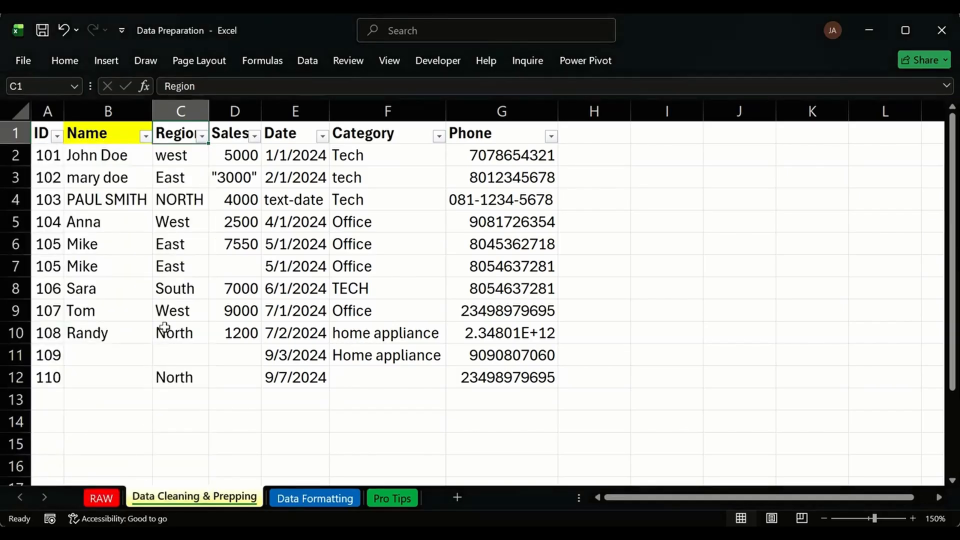
left_click(71, 59)
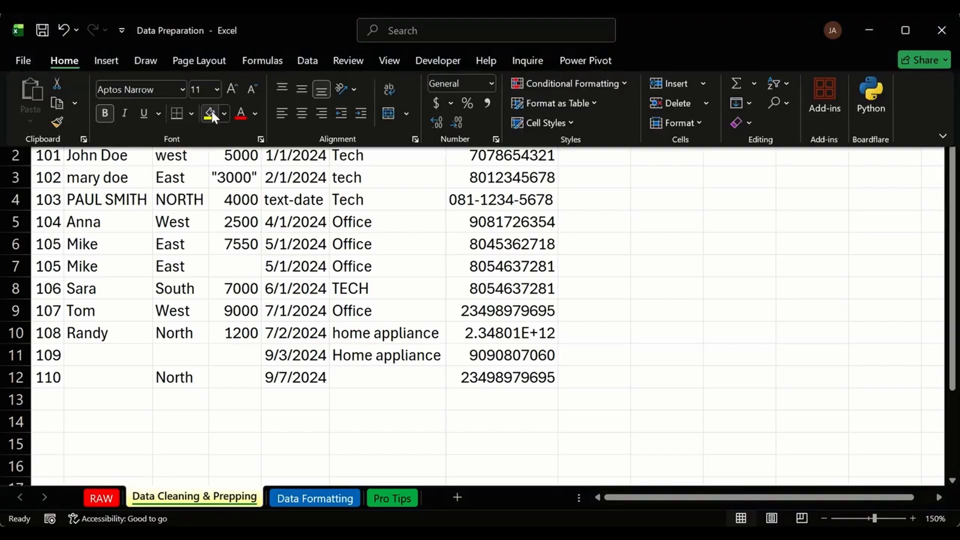
left_click(237, 223)
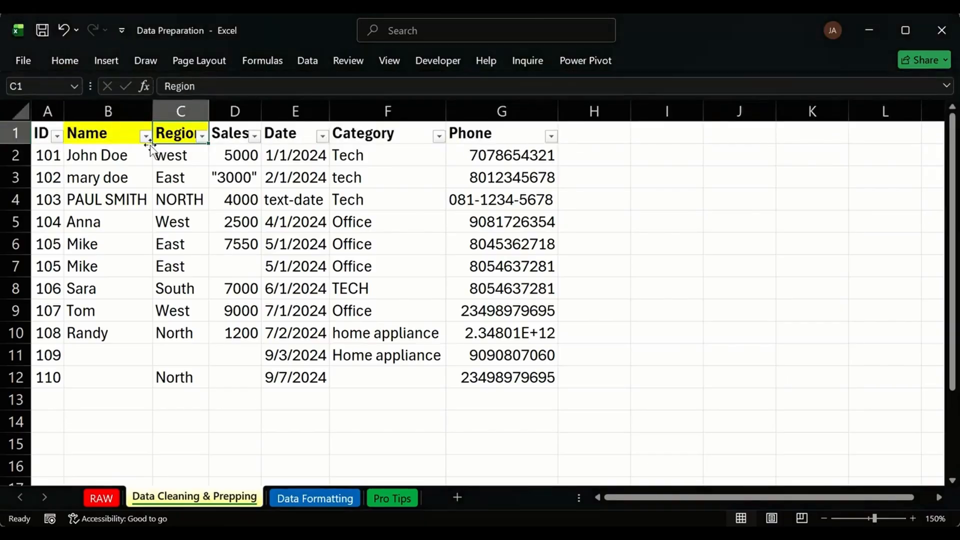
Compare the all-caps NORTH in C4 with North in C10.
left_click(187, 200)
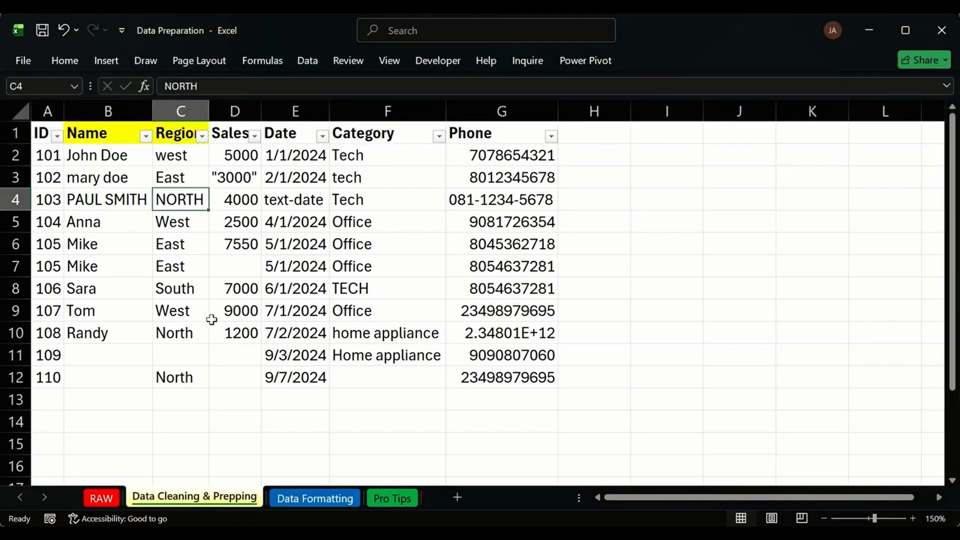
left_click(190, 339)
left_click(187, 200)
left_click(190, 333)
left_click(189, 199)
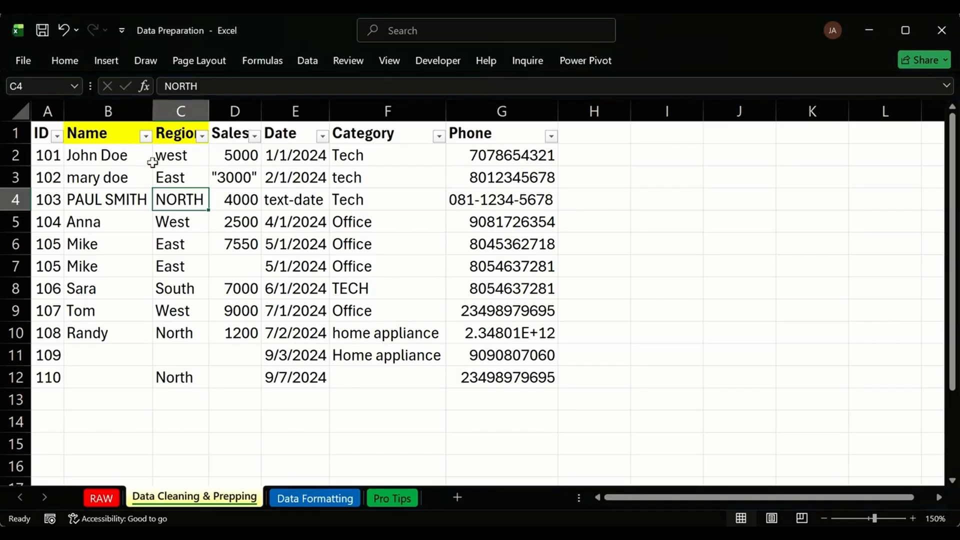
Review the Sales filter values and fill the Sales header D1 yellow.
left_click(237, 136)
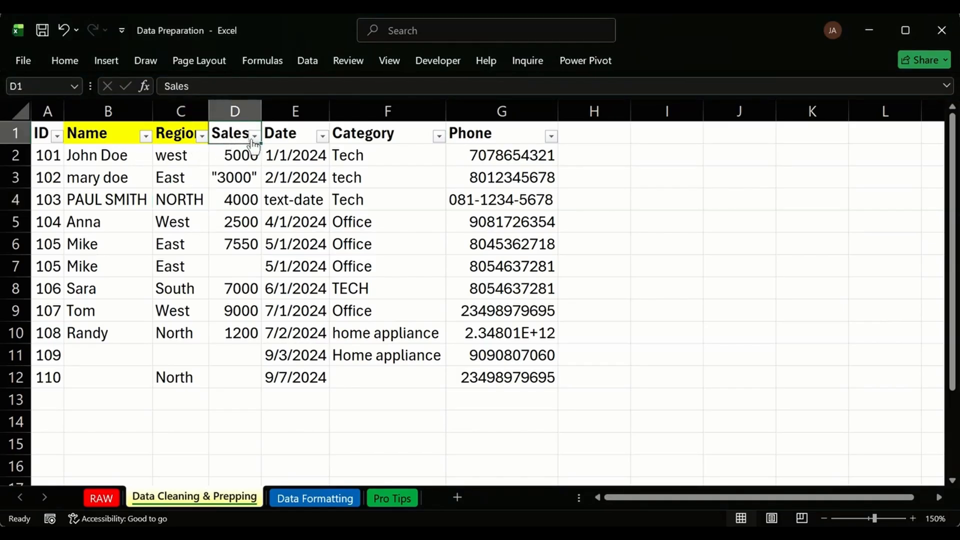
left_click(254, 136)
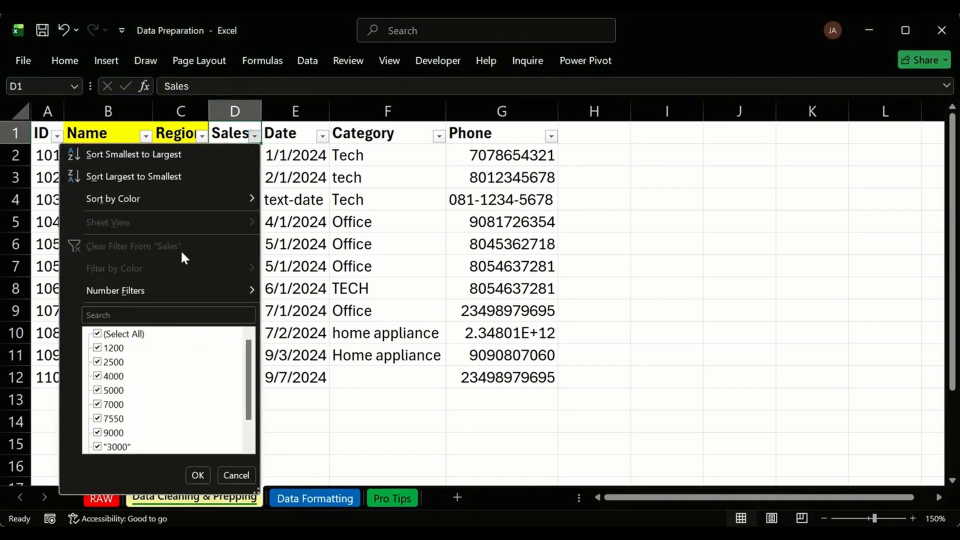
scroll(146, 352, "down", 1)
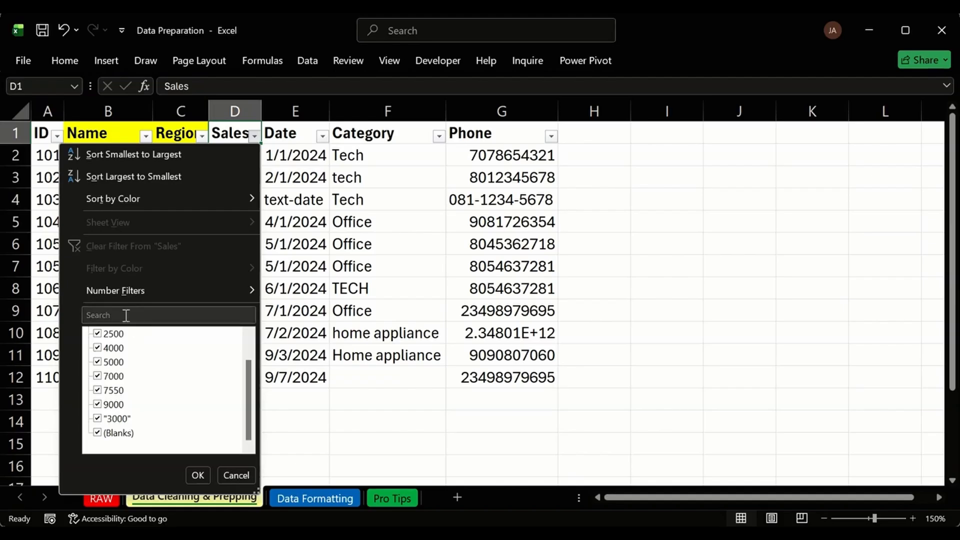
key("Escape")
left_click(70, 54)
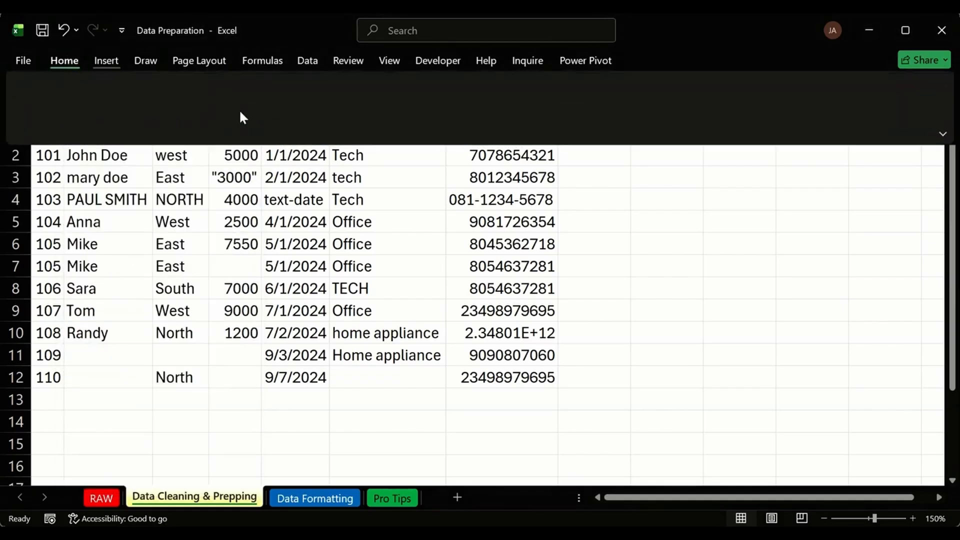
left_click(291, 224)
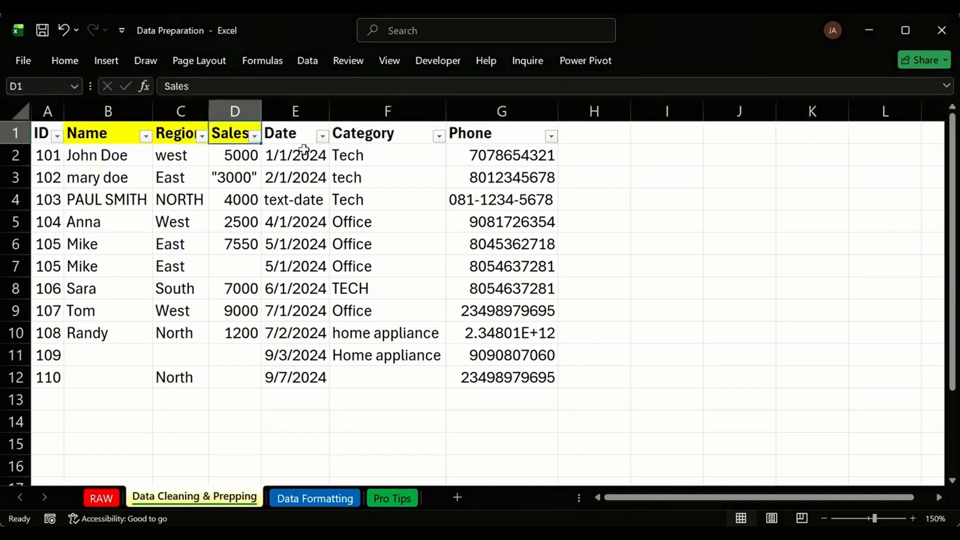
Review the Date filter values and fill the Date header E1 yellow.
left_click(323, 136)
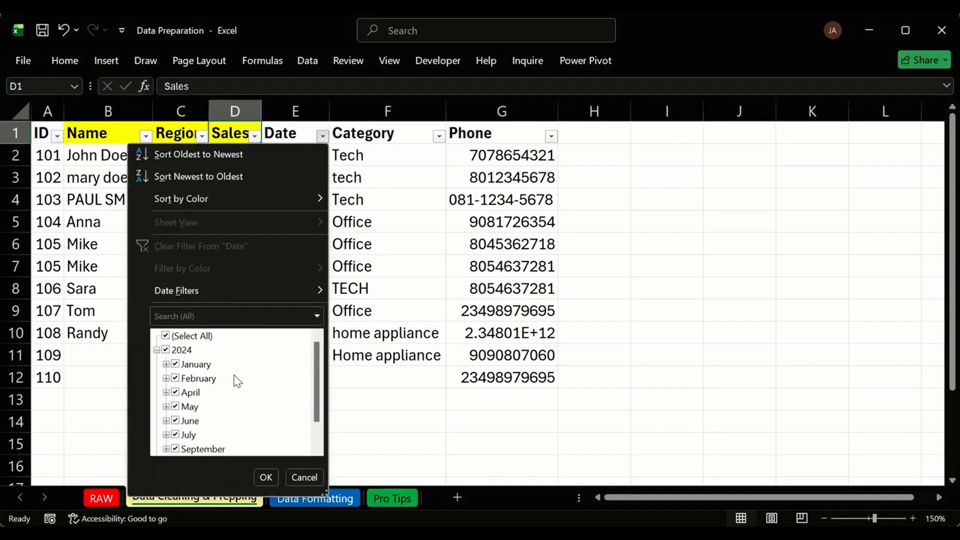
scroll(223, 410, "down", 1)
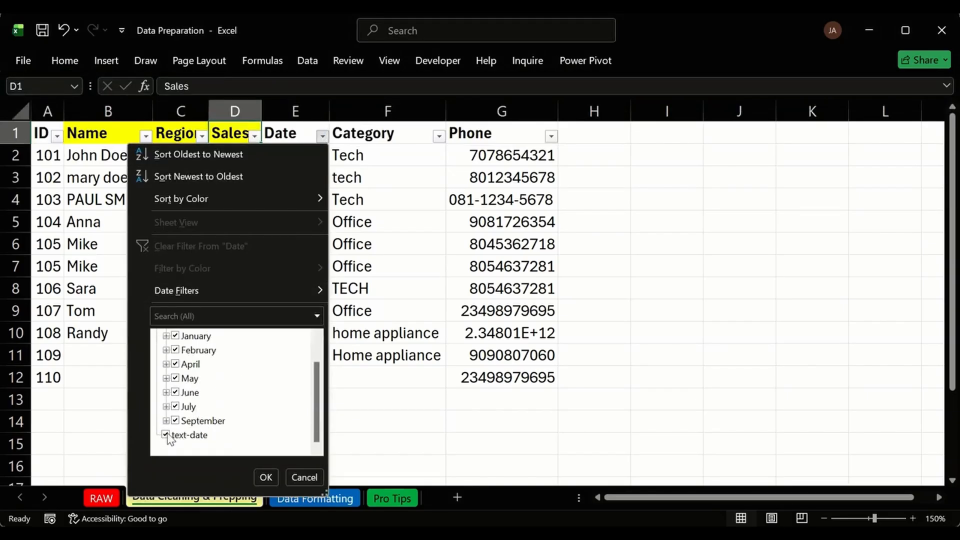
key("Escape")
left_click(286, 134)
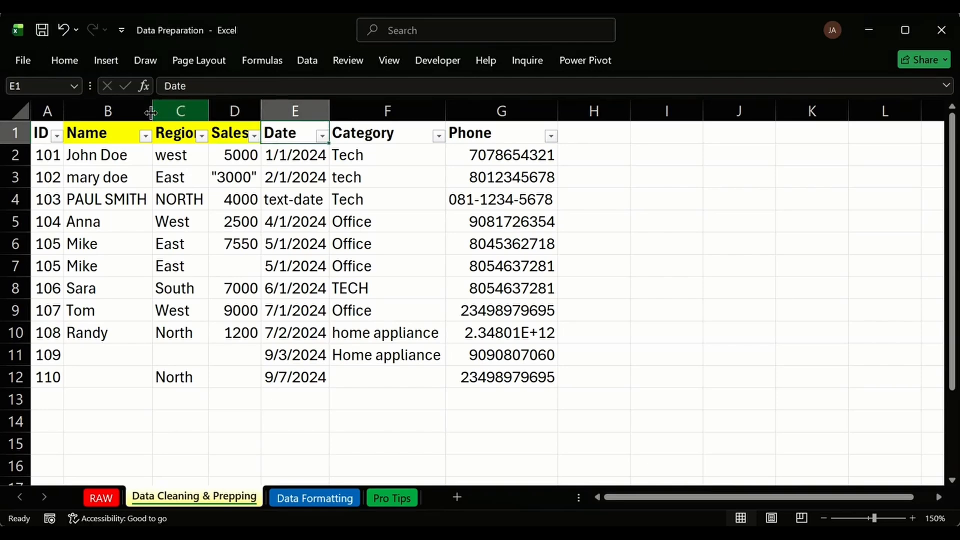
left_click(64, 60)
left_click(212, 117)
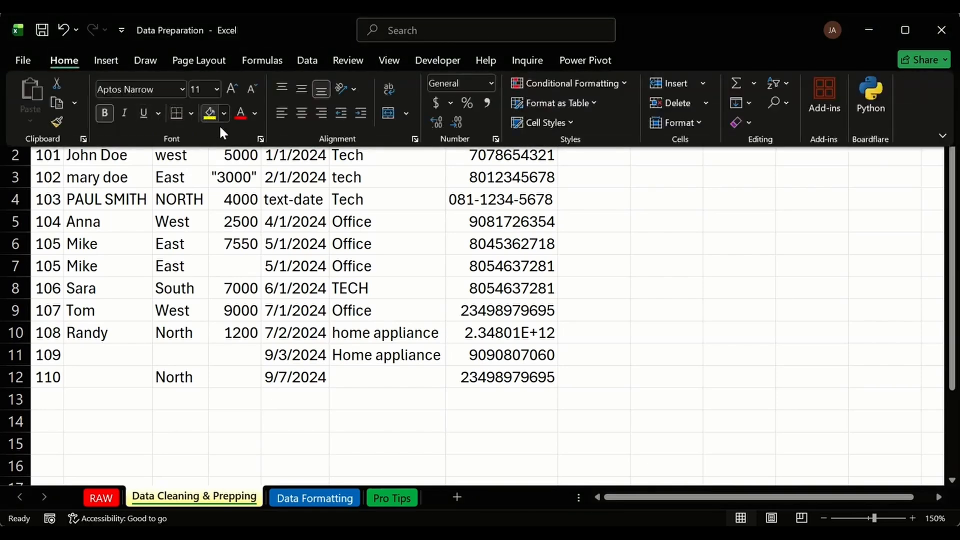
left_click(326, 226)
Review the Category filter values and fill the Category header F1 yellow.
left_click(361, 133)
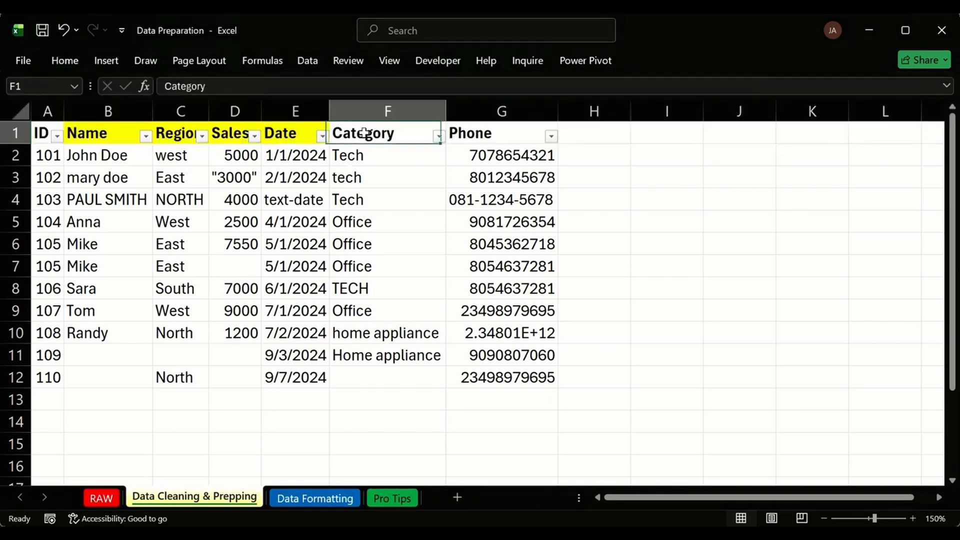
left_click(439, 136)
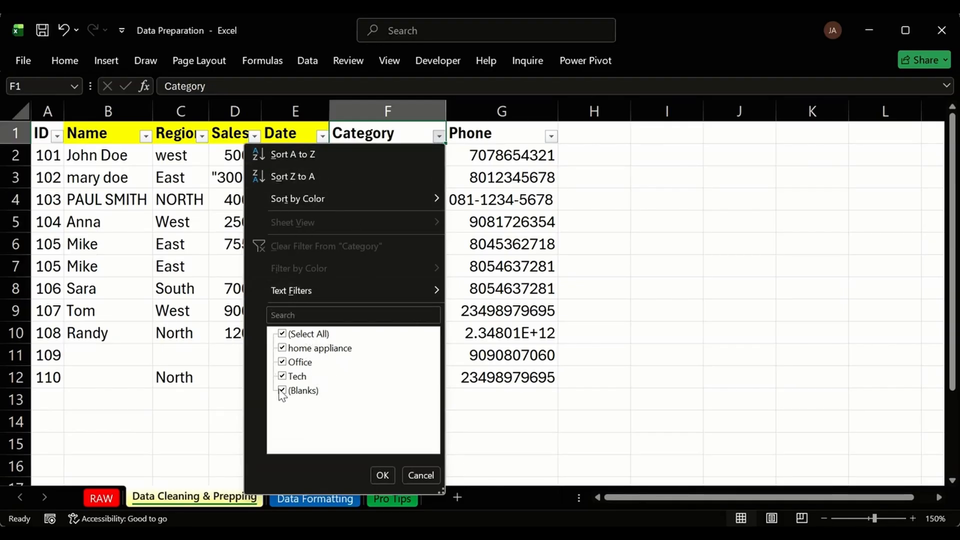
key("Escape")
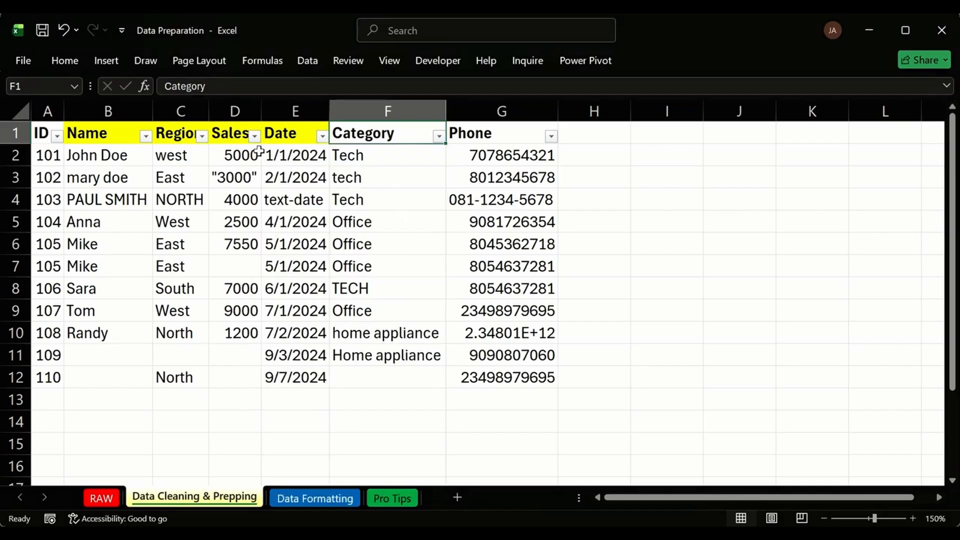
left_click(70, 60)
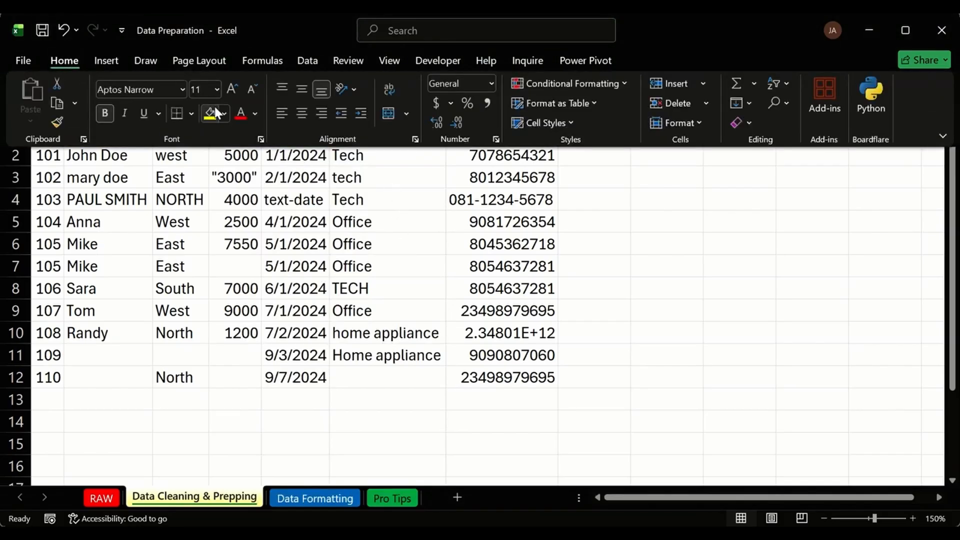
left_click(210, 114)
left_click(493, 282)
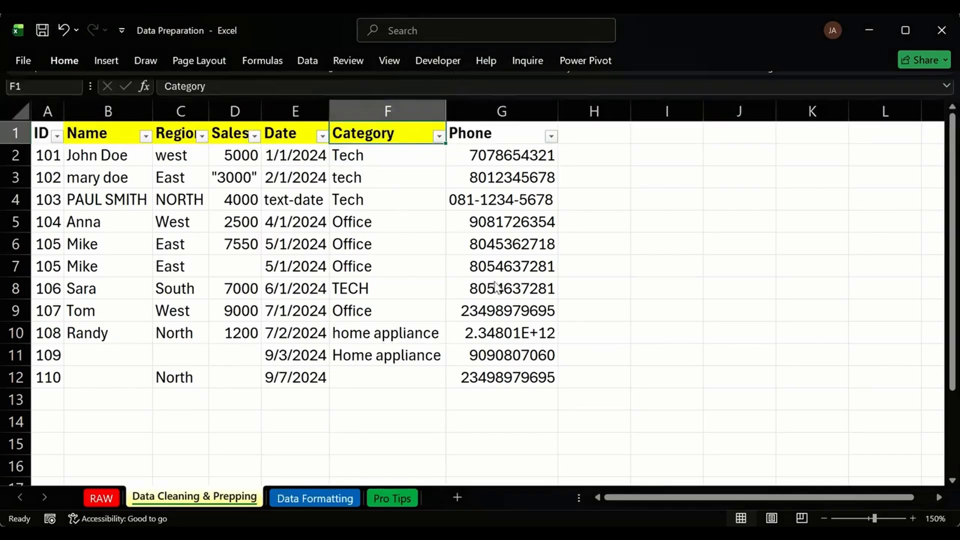
Review the Phone filter values and fill the Phone header G1 yellow.
left_click(495, 134)
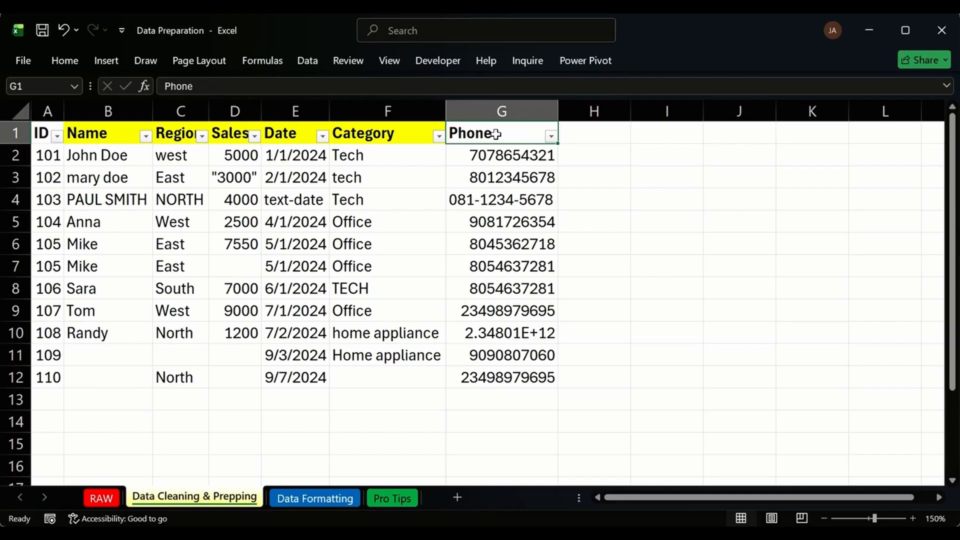
left_click(552, 137)
scroll(501, 412, "down", 2)
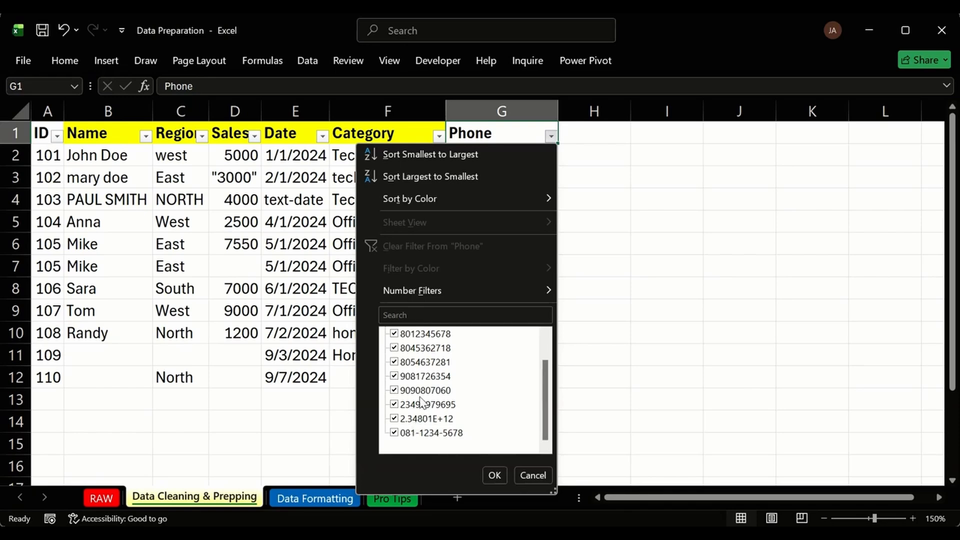
scroll(415, 380, "up", 2)
scroll(418, 402, "down", 2)
left_click(494, 475)
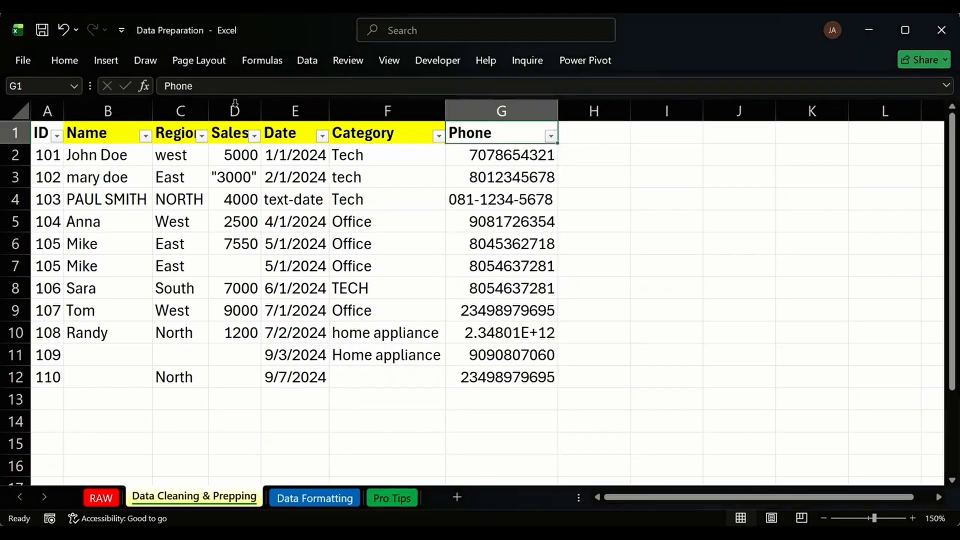
left_click(63, 66)
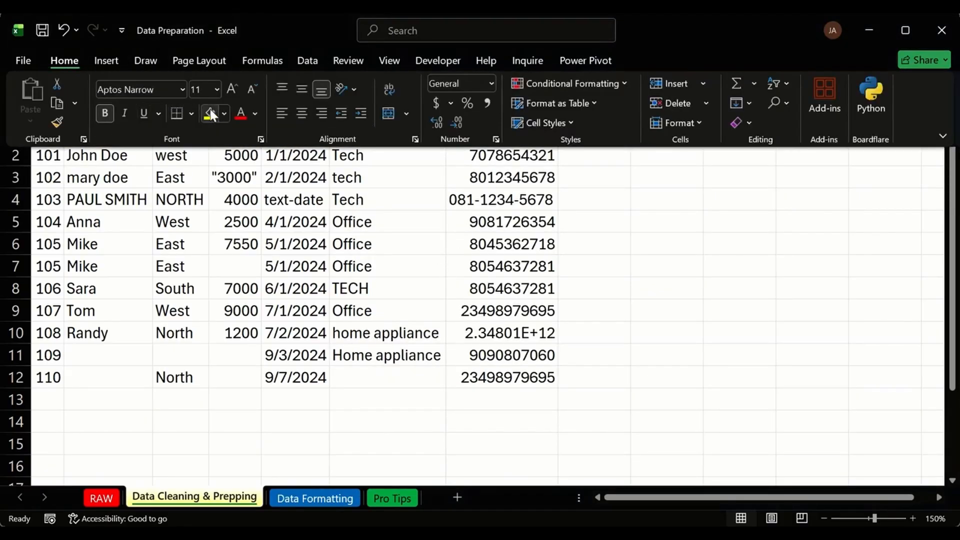
left_click(529, 284)
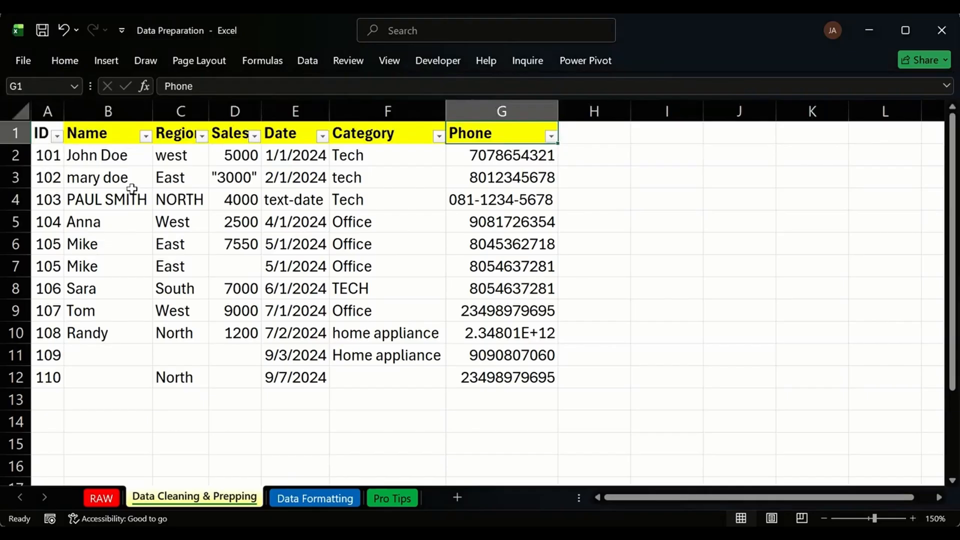
Give the ID header A1 white font on a dark green fill.
left_click(44, 131)
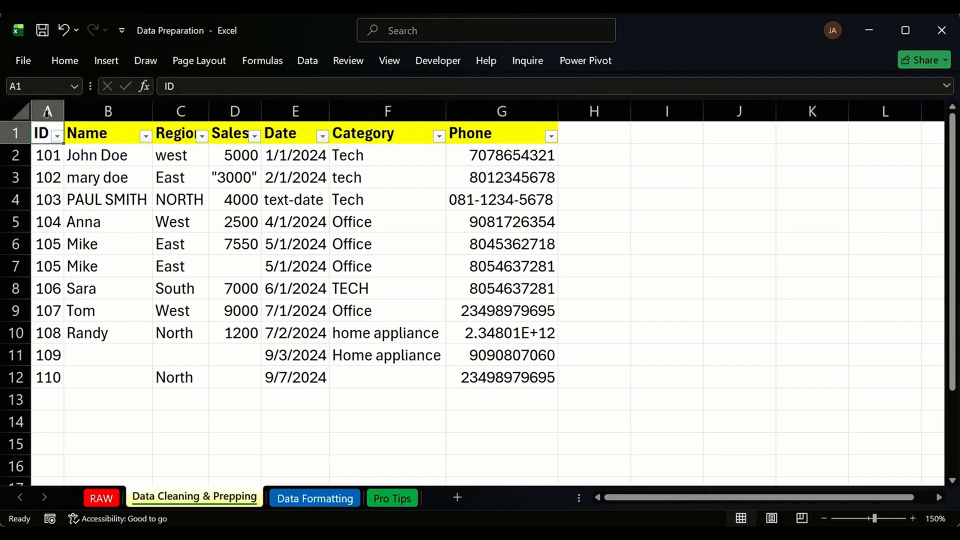
left_click(56, 65)
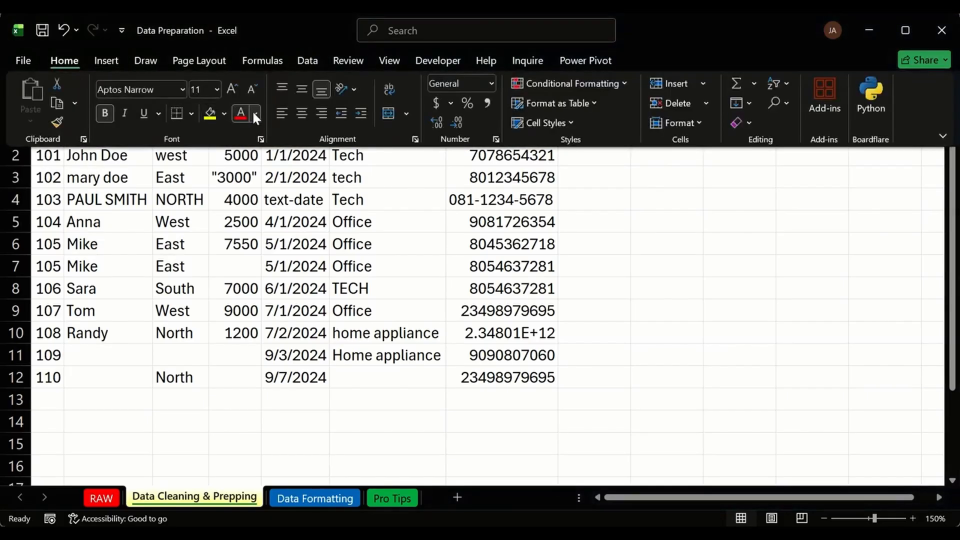
left_click(254, 114)
left_click(241, 216)
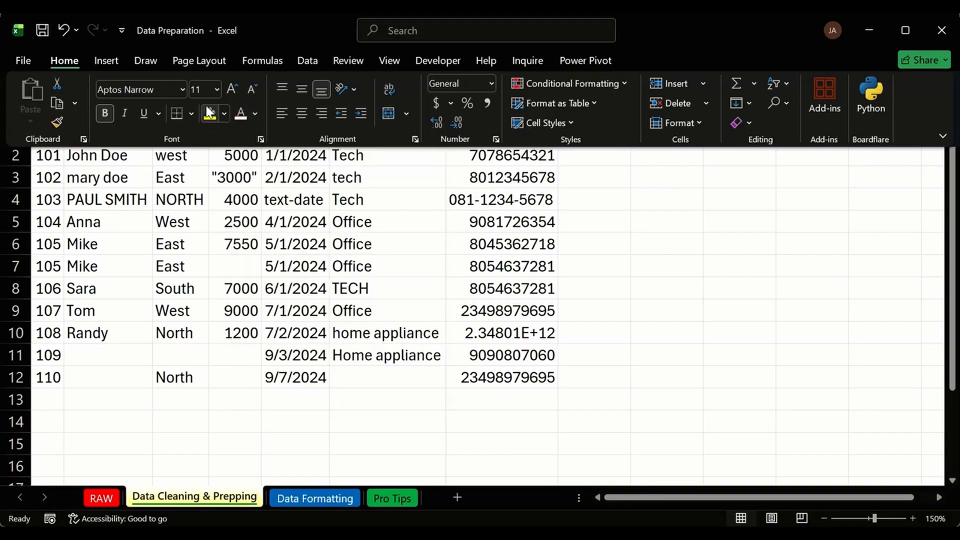
left_click(223, 112)
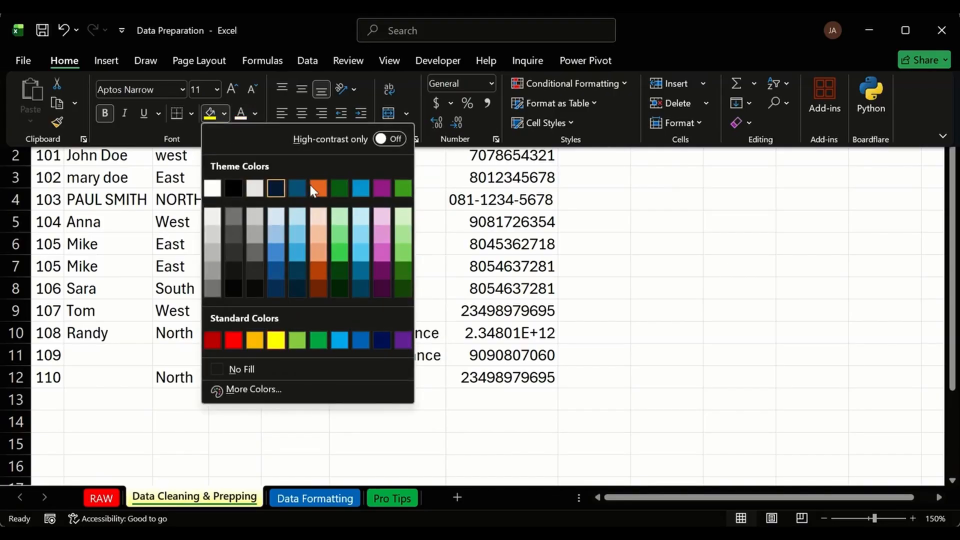
left_click(344, 185)
left_click(207, 303)
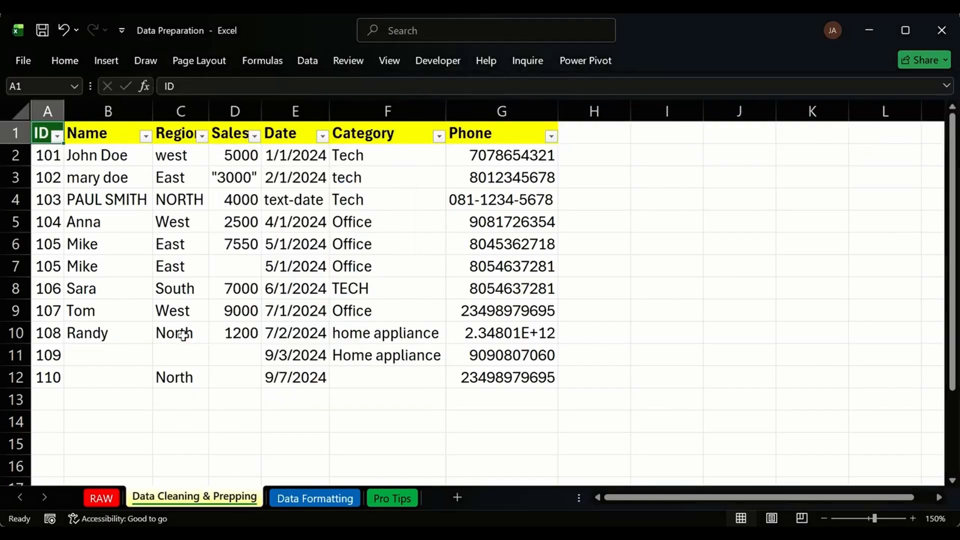
Inspect the names in B4 and B2, then select the Name header B1.
left_click(123, 200)
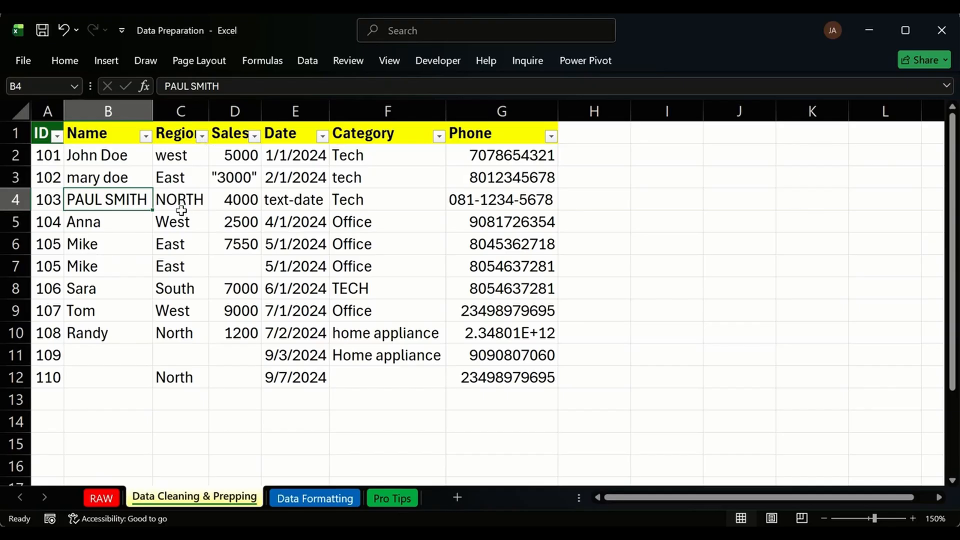
left_click(136, 159)
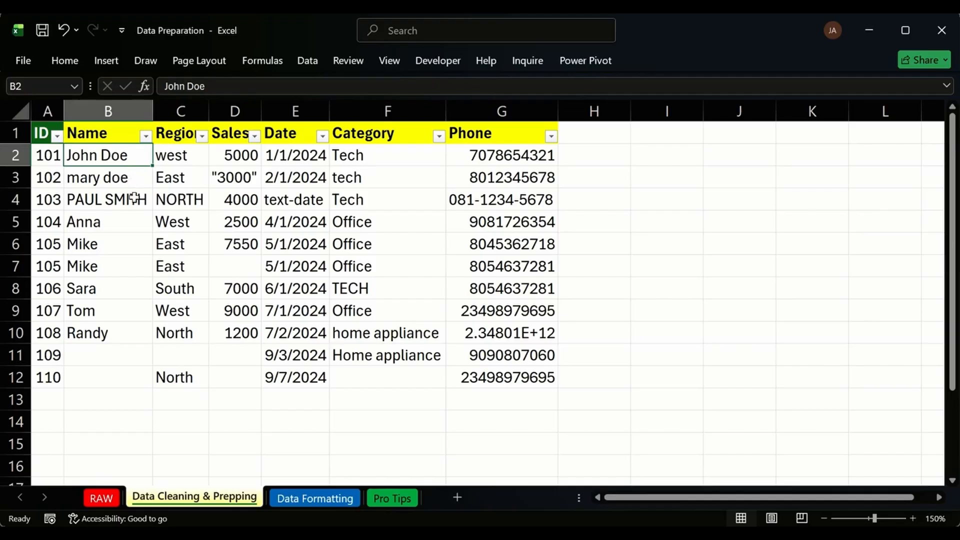
left_click(105, 134)
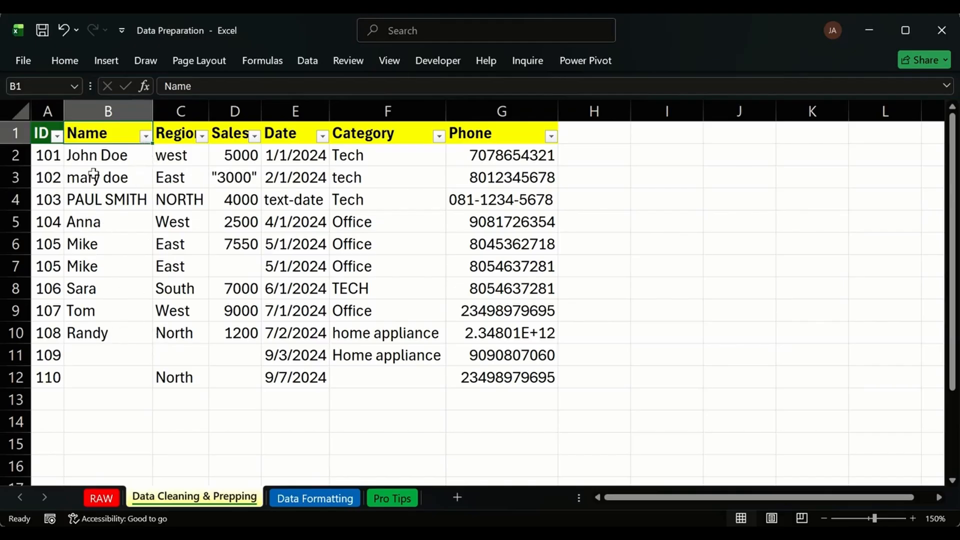
left_click_drag(99, 178, 100, 332)
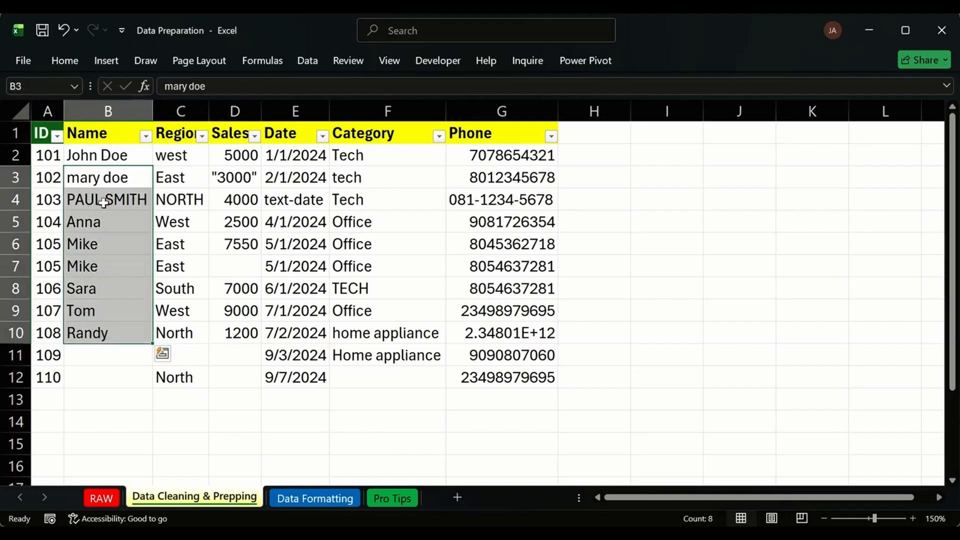
left_click(98, 159)
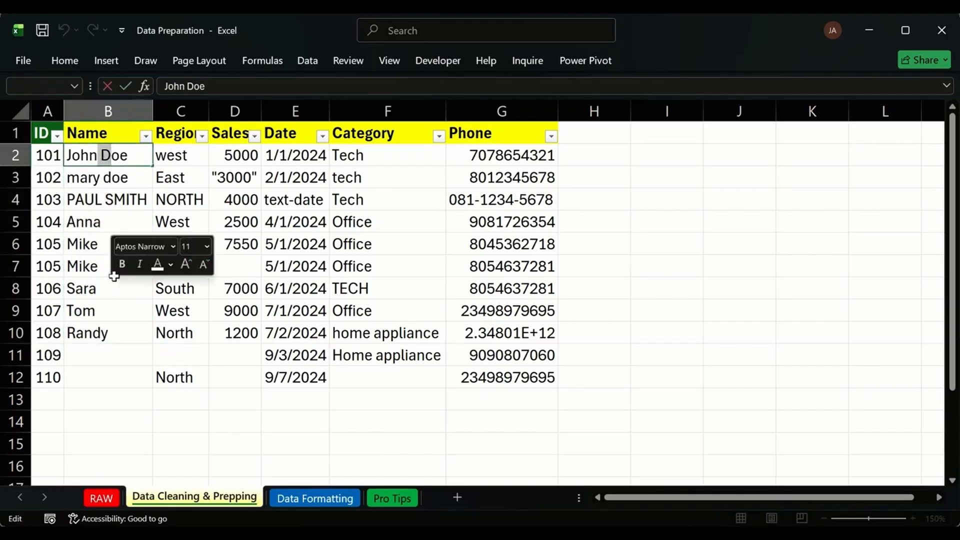
left_click(95, 262)
left_click(97, 354)
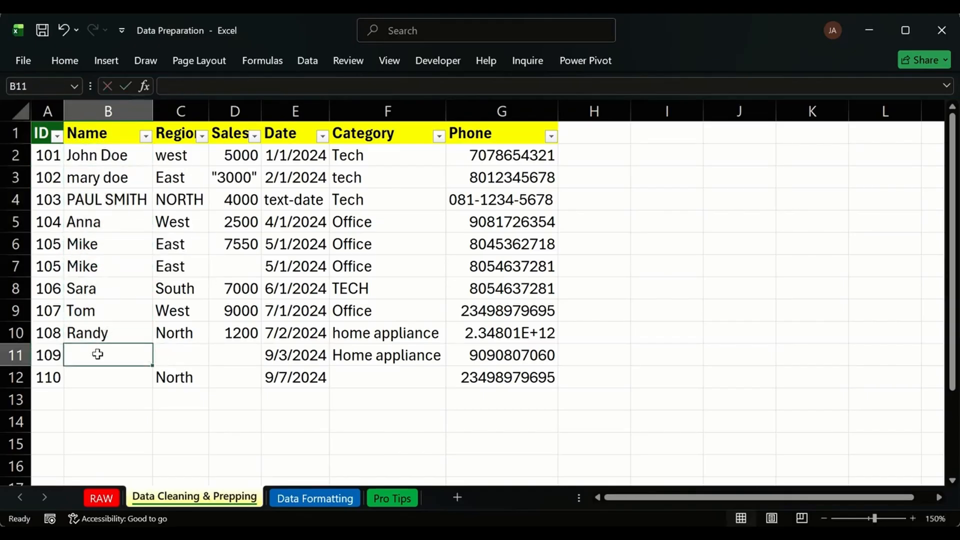
left_click_drag(87, 157, 111, 321)
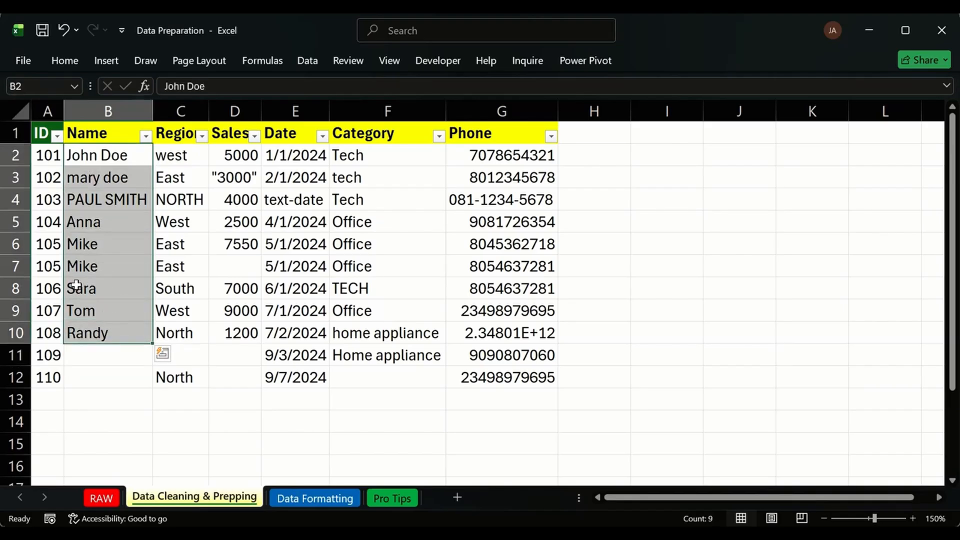
left_click(96, 354)
left_click_drag(98, 360, 96, 379)
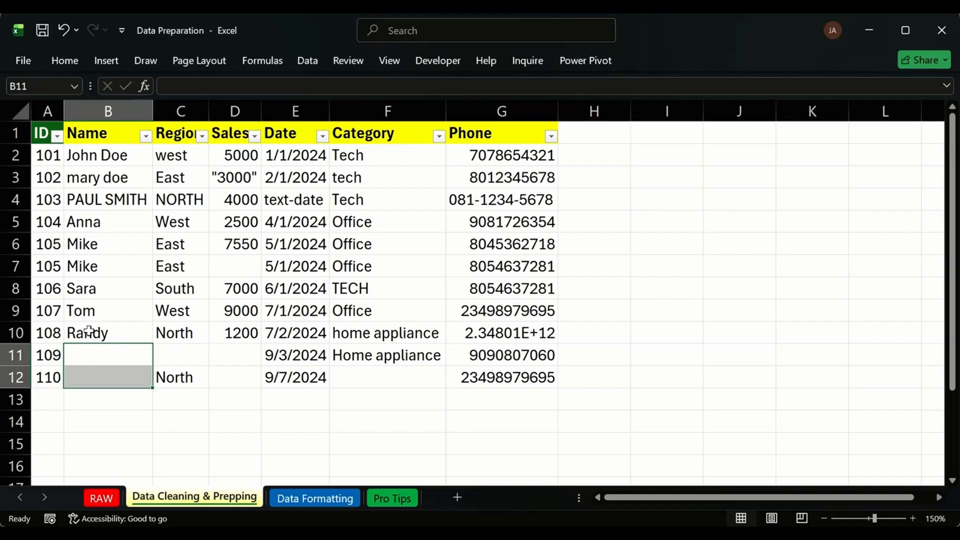
left_click(88, 226)
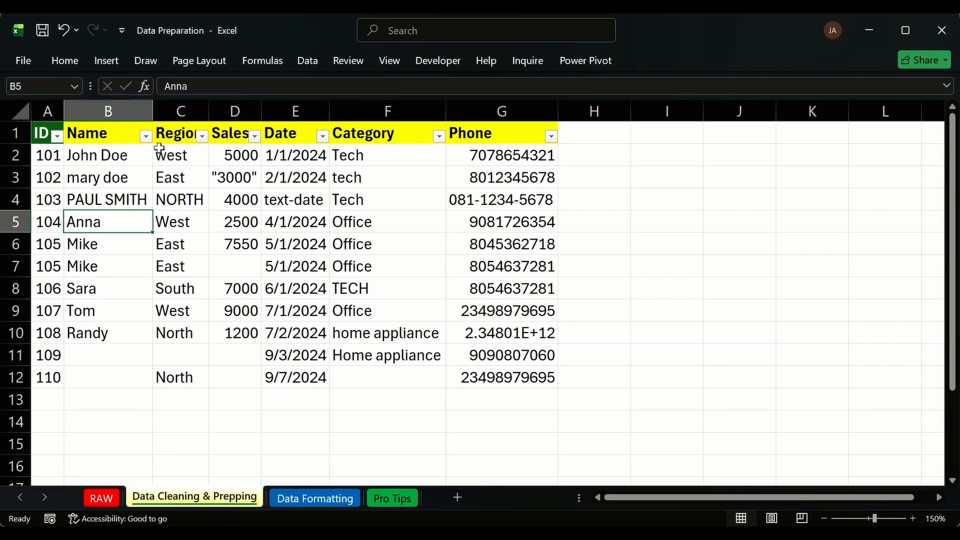
left_click(146, 136)
left_click(108, 155)
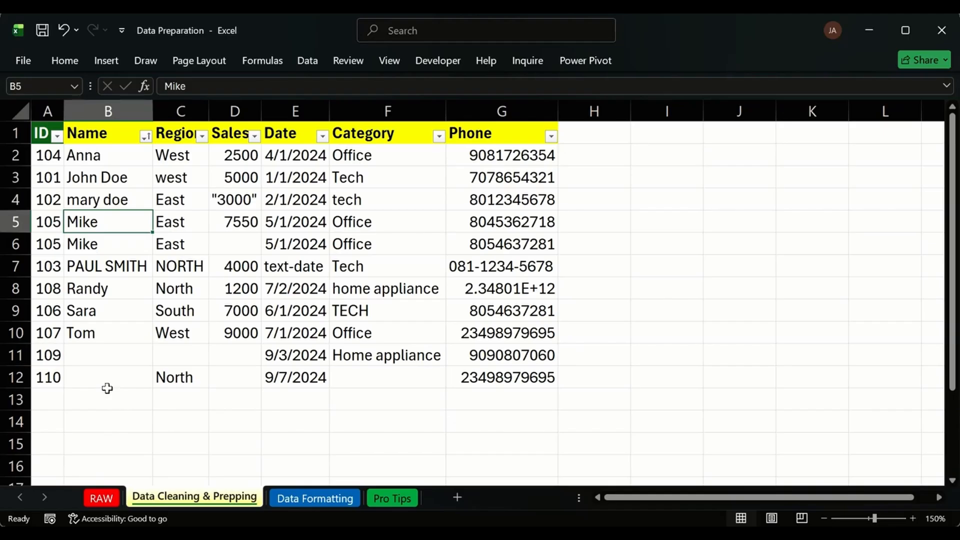
key("ctrl+z")
left_click(174, 179)
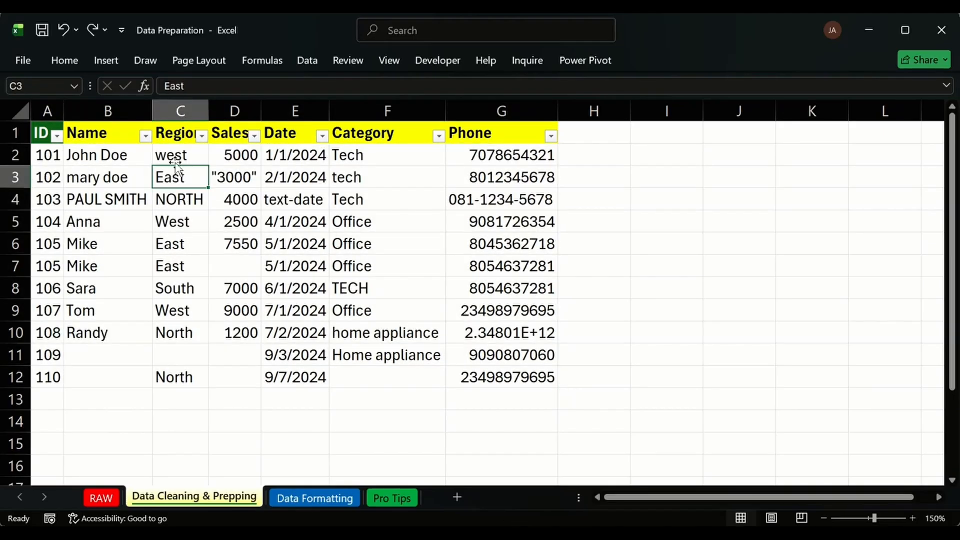
left_click(202, 136)
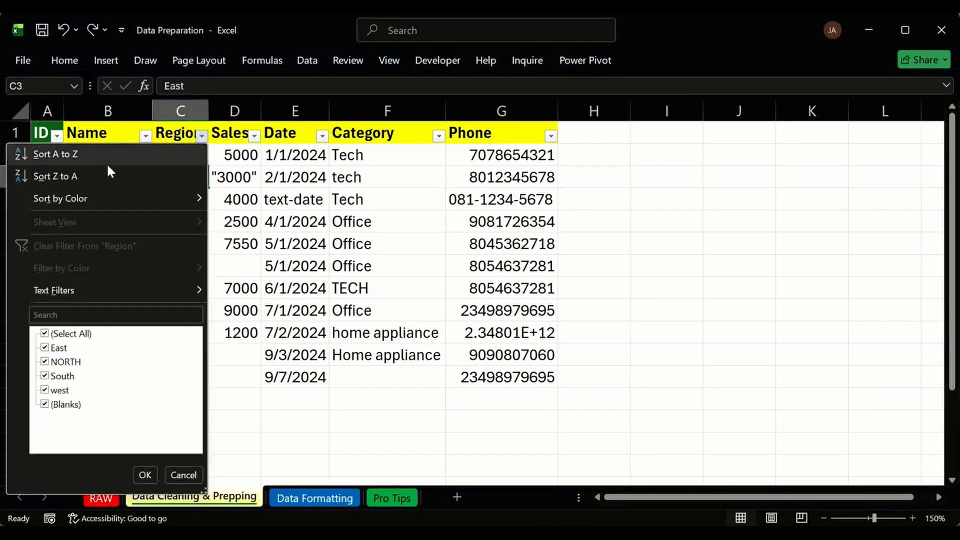
left_click(223, 190)
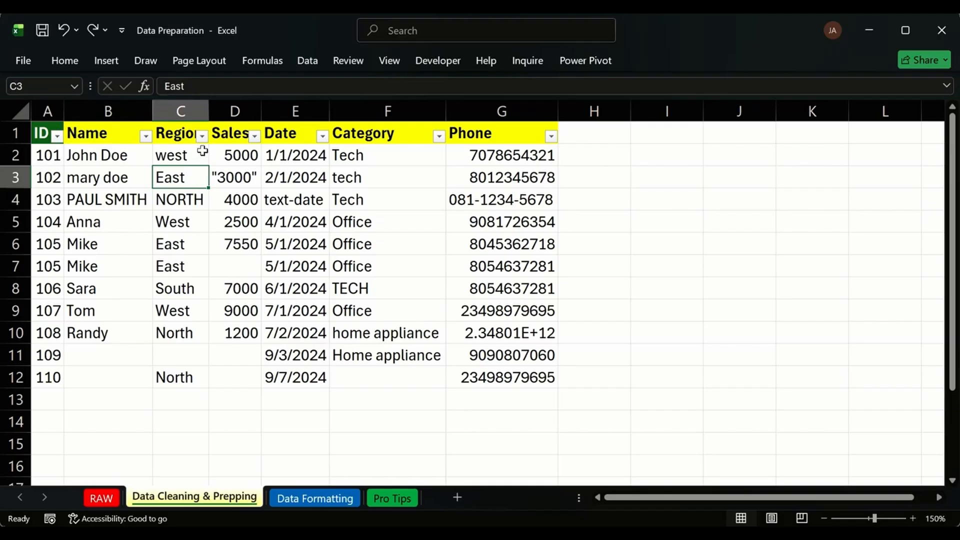
left_click(202, 136)
left_click(119, 159)
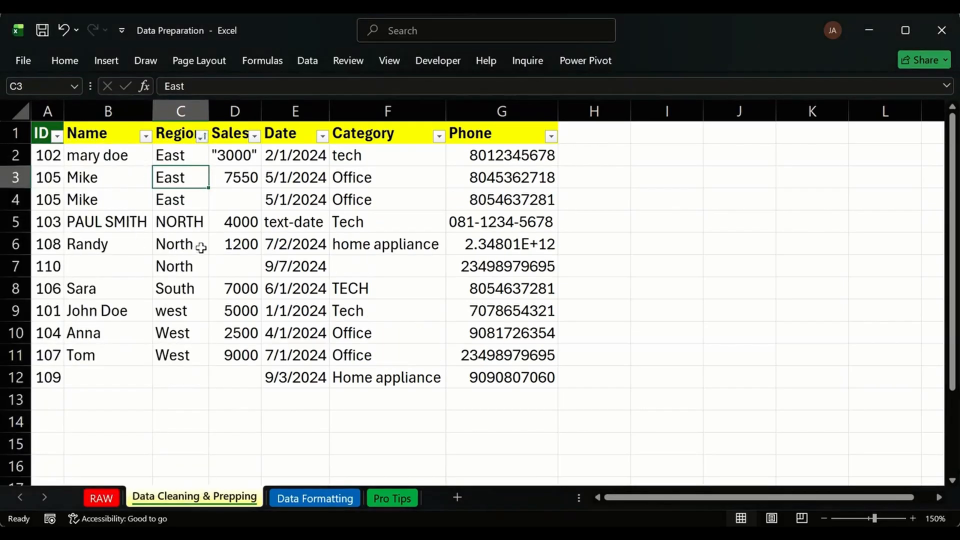
left_click(176, 375)
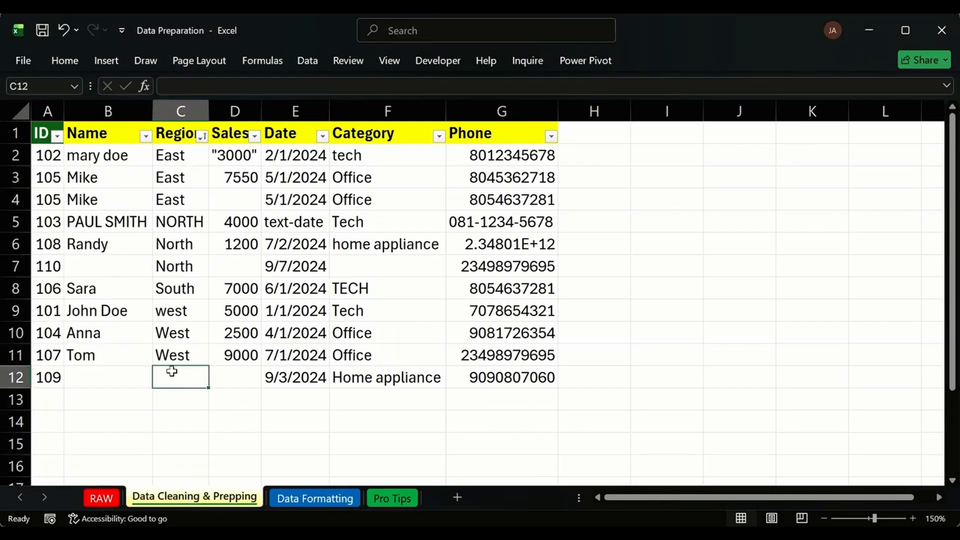
key("ctrl+z")
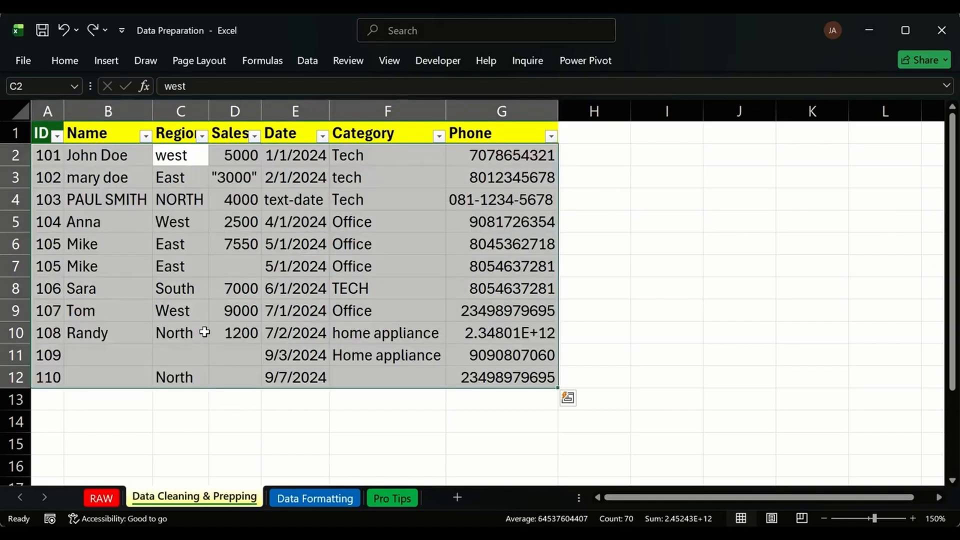
left_click(250, 249)
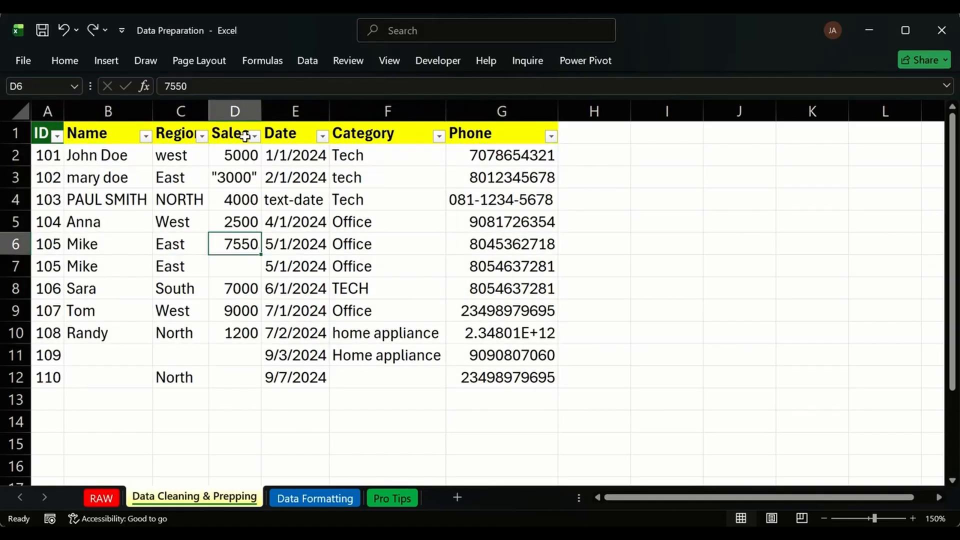
Sort by Sales smallest to largest and inspect the text "3000" and blank cells D10:D12.
left_click(228, 268)
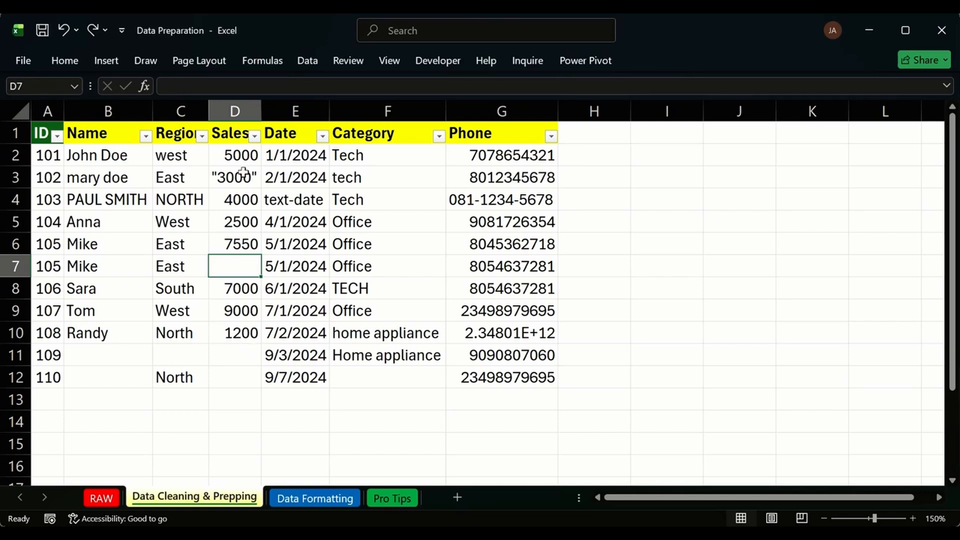
left_click(254, 136)
left_click(236, 157)
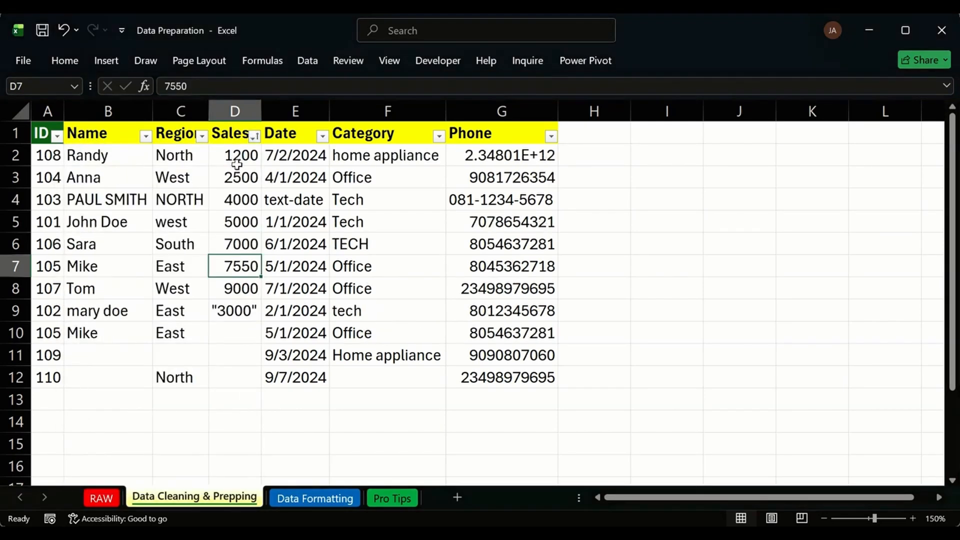
left_click(248, 338)
left_click_drag(251, 356, 254, 382)
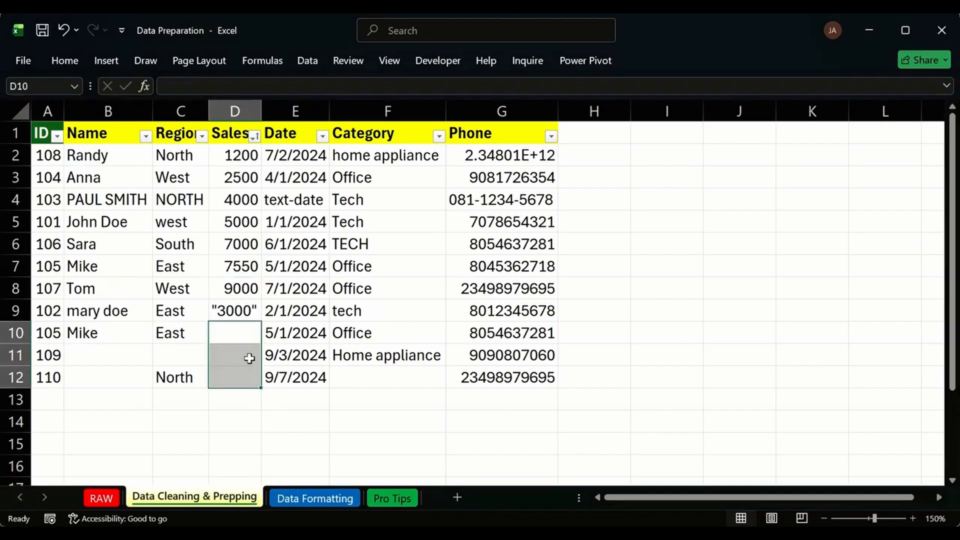
left_click(228, 314)
left_click_drag(234, 330, 242, 382)
Undo the Sales sort, then try sorting by Date oldest to newest and undo it.
key("ctrl+z")
left_click(311, 157)
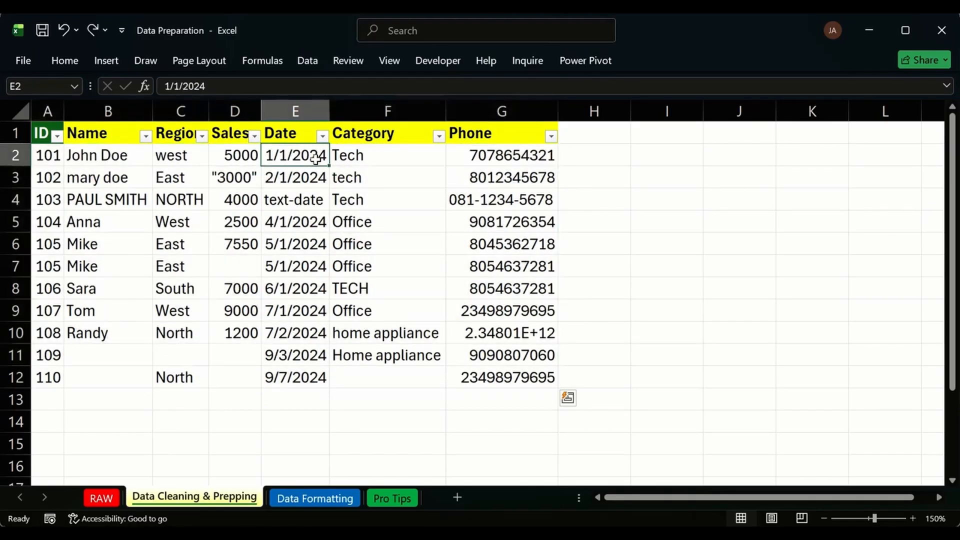
left_click(322, 136)
left_click(232, 153)
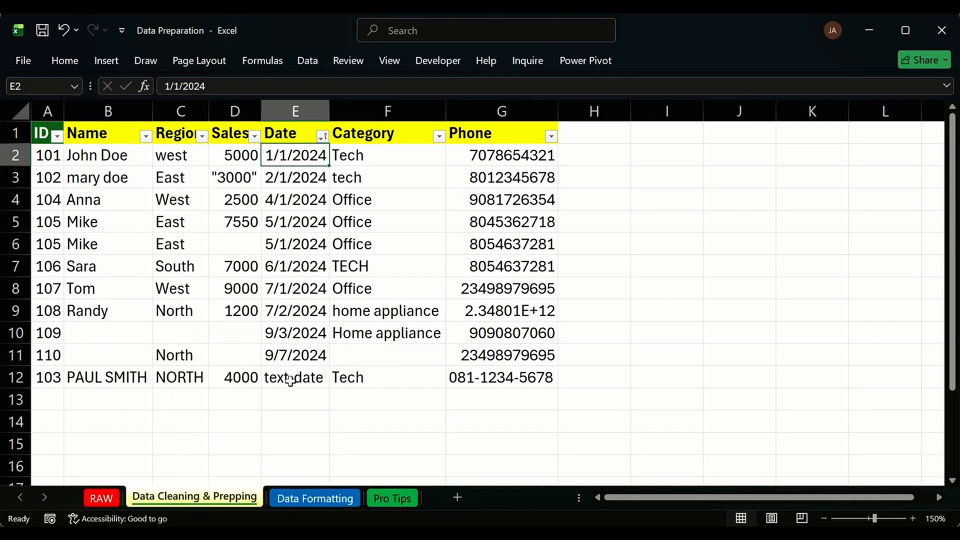
key("ctrl+z")
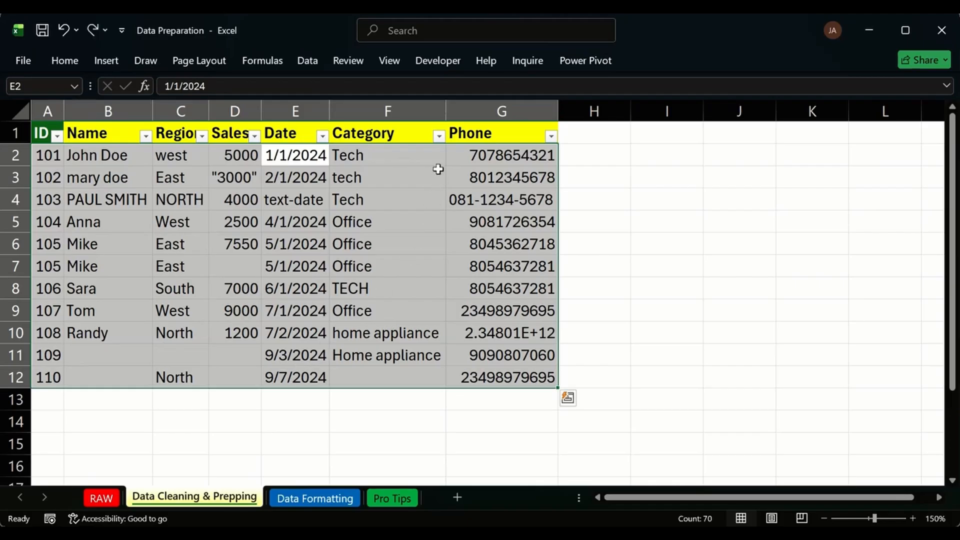
Sort by Category A to Z, check the blank F12, and undo it.
left_click(439, 136)
left_click(332, 155)
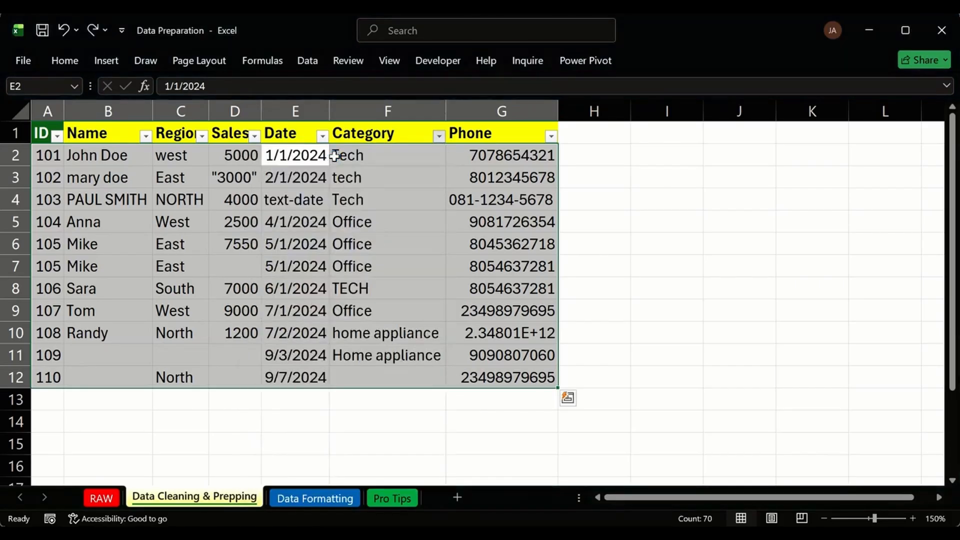
left_click(395, 379)
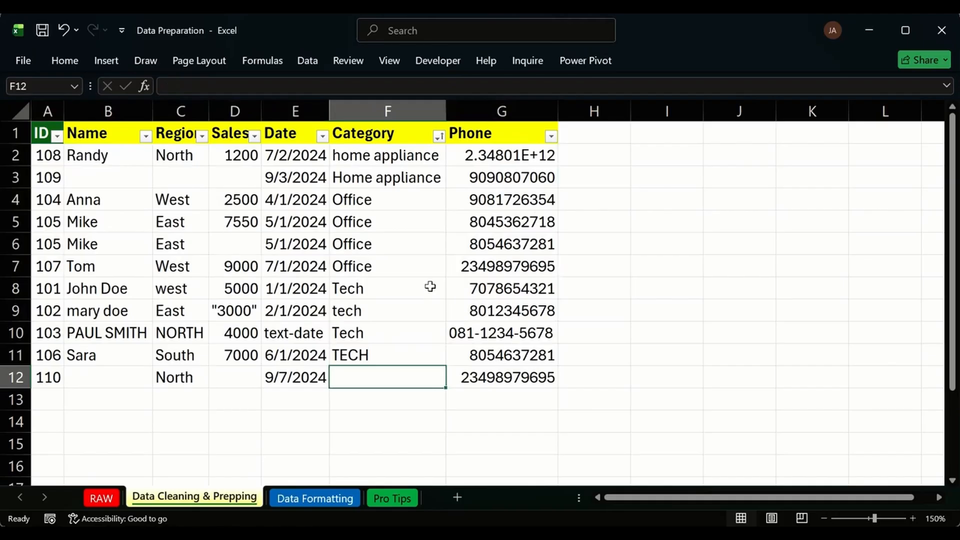
key("ctrl+z")
Sort the table by Phone ascending and inspect the phone values G9:G12.
left_click(449, 395)
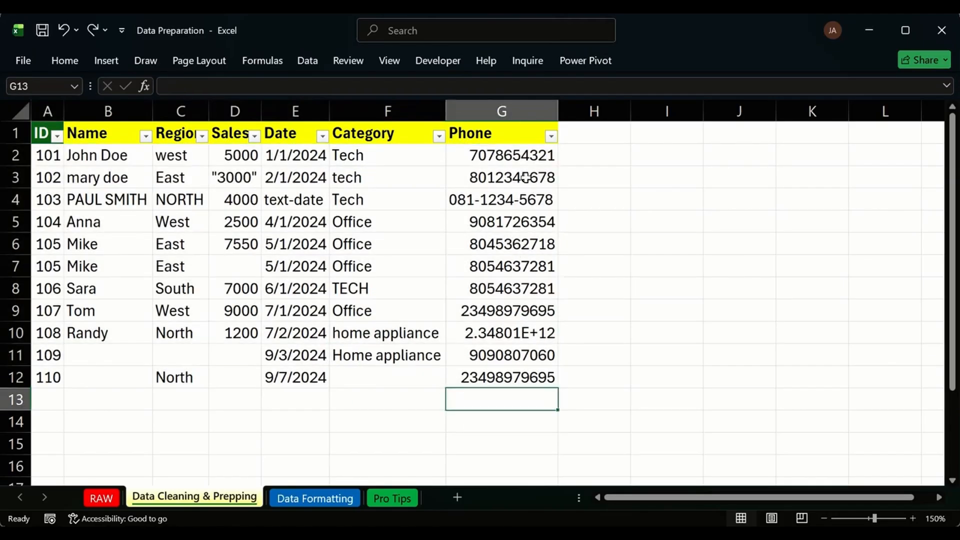
left_click_drag(539, 176, 541, 357)
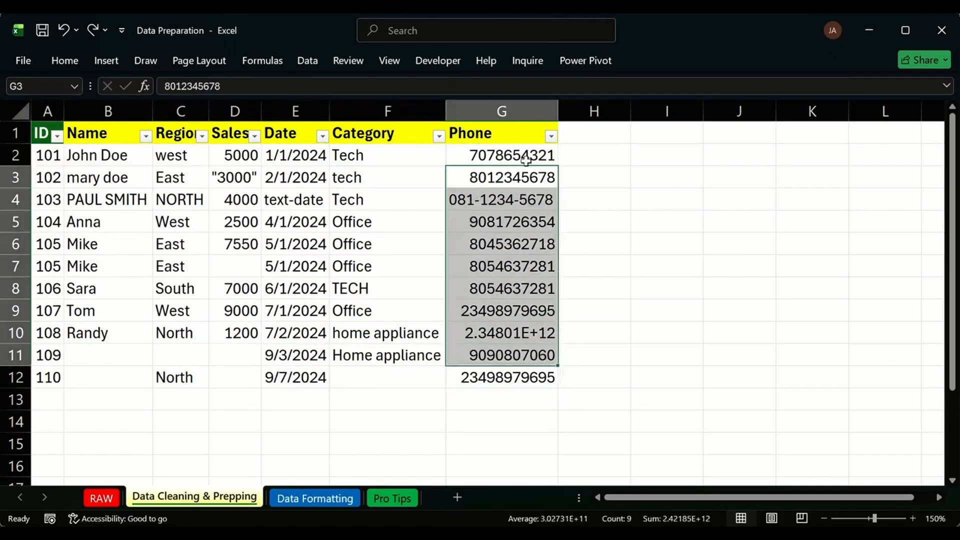
left_click(551, 136)
left_click(544, 155)
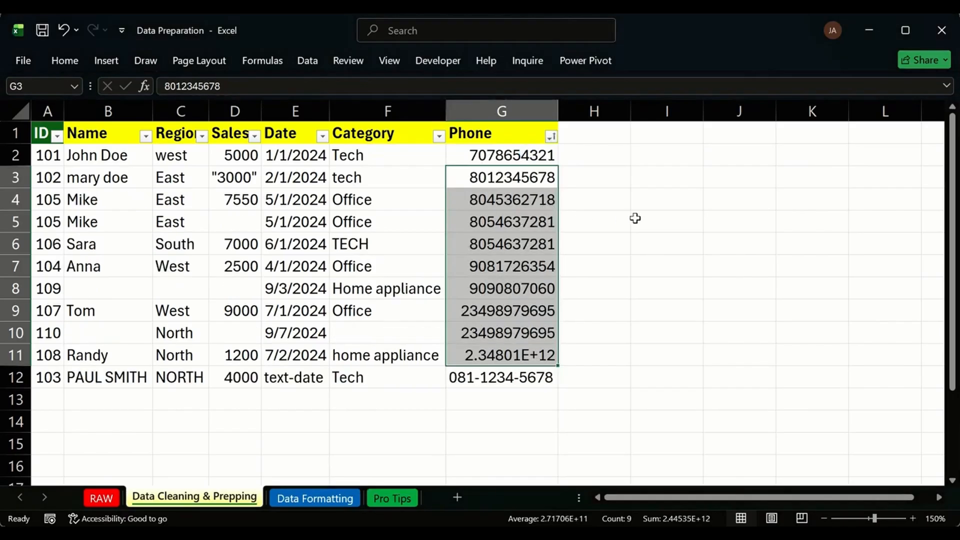
left_click(490, 380)
left_click(461, 311)
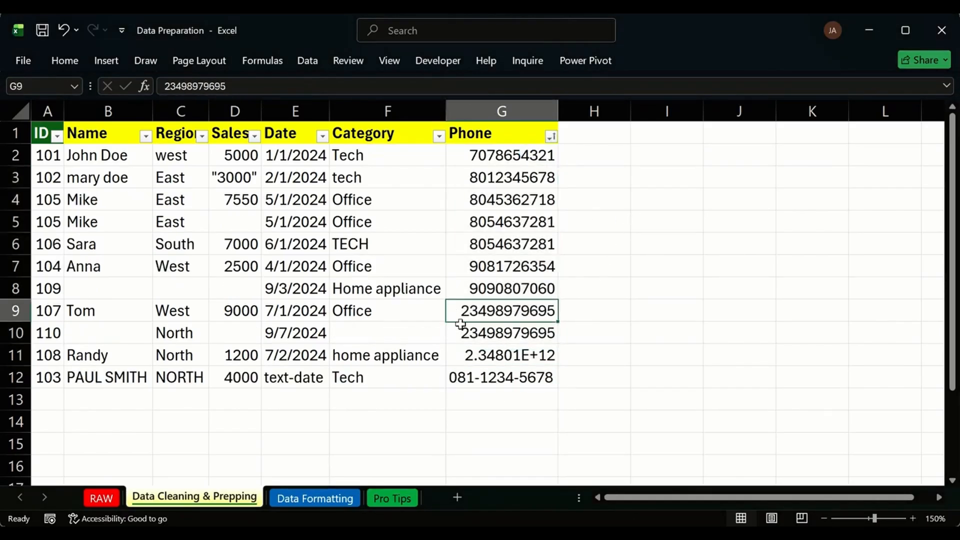
key("shift+Down")
key("shift+Down")
key("shift+Down")
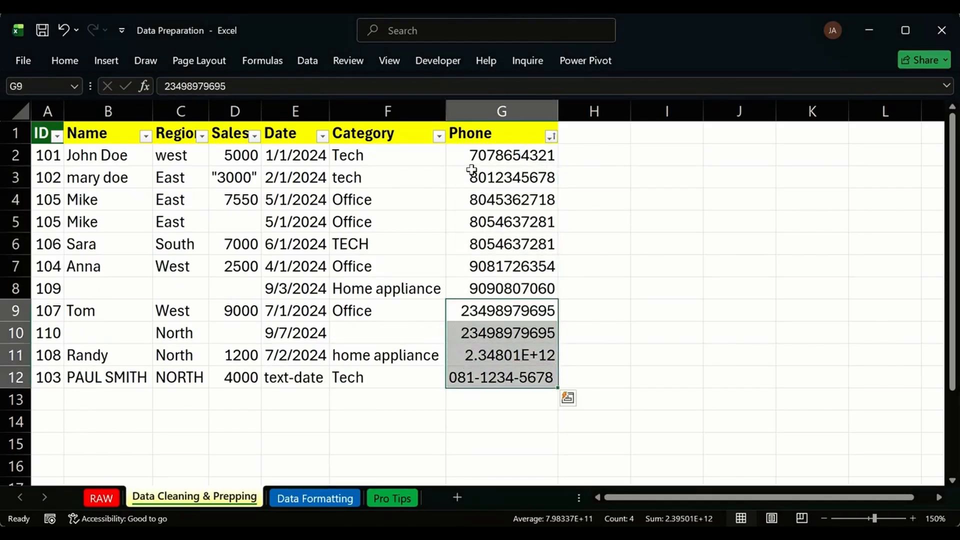
Compare the ten-digit, eleven-digit and scientific-notation phones, then undo the Phone sort.
left_click_drag(469, 156, 477, 272)
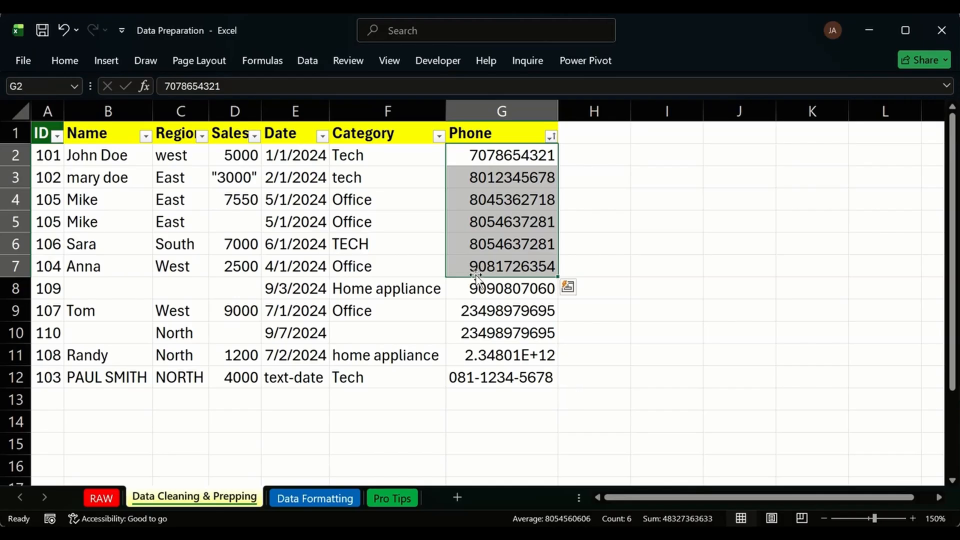
left_click(459, 317)
left_click_drag(460, 317, 461, 335)
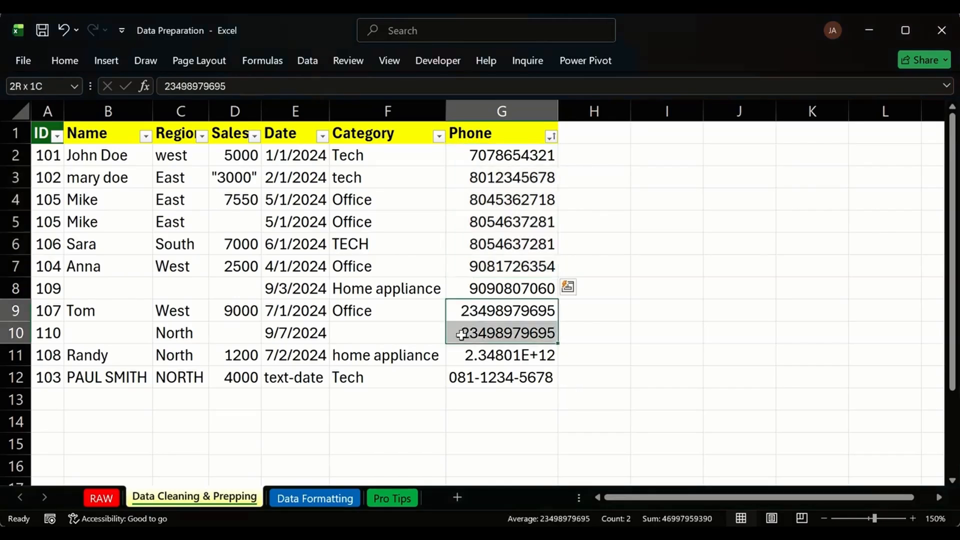
left_click(456, 352)
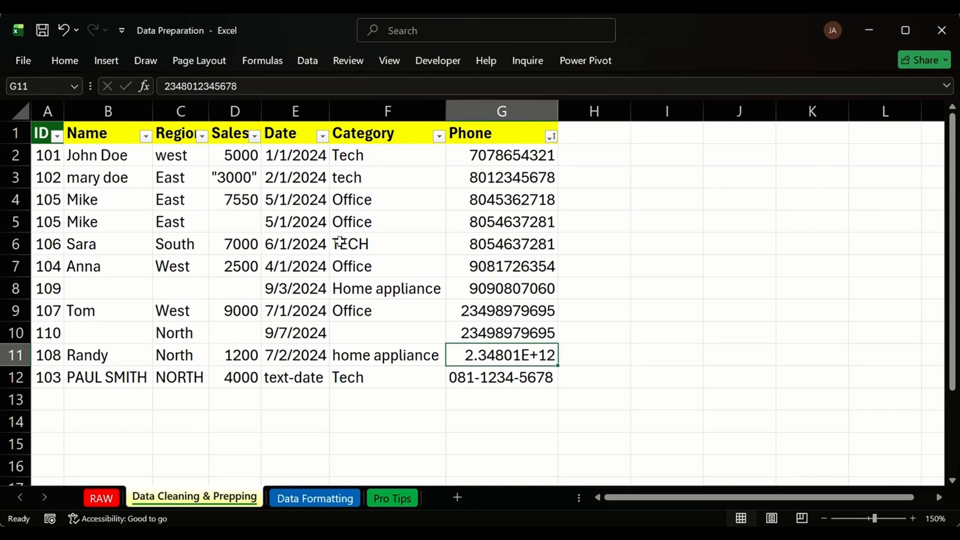
key("ctrl+z")
left_click(642, 244)
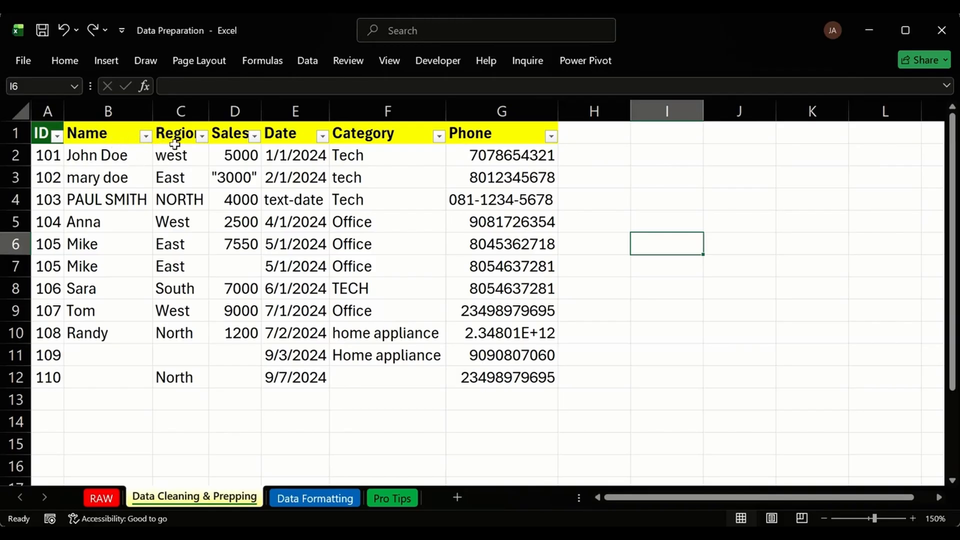
left_click(39, 125)
left_click(46, 111)
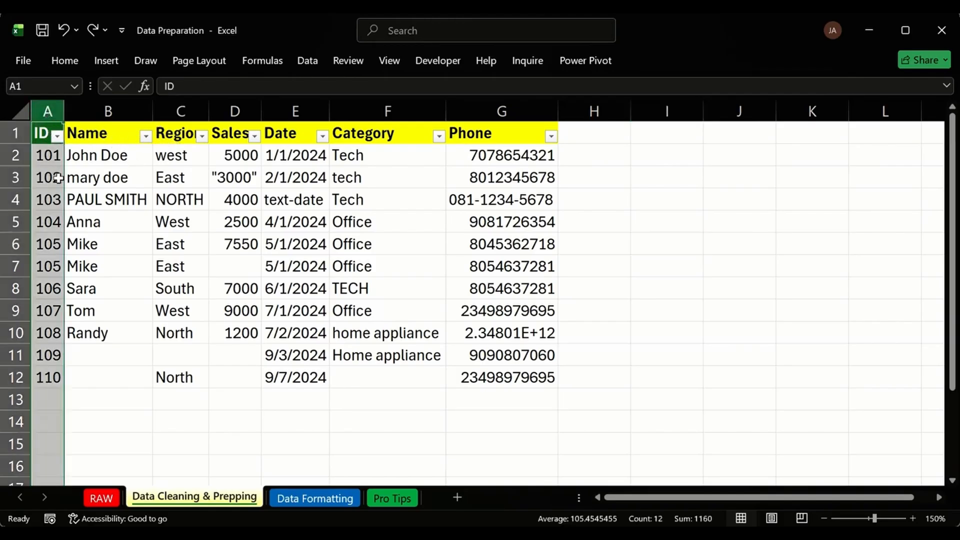
left_click(123, 110)
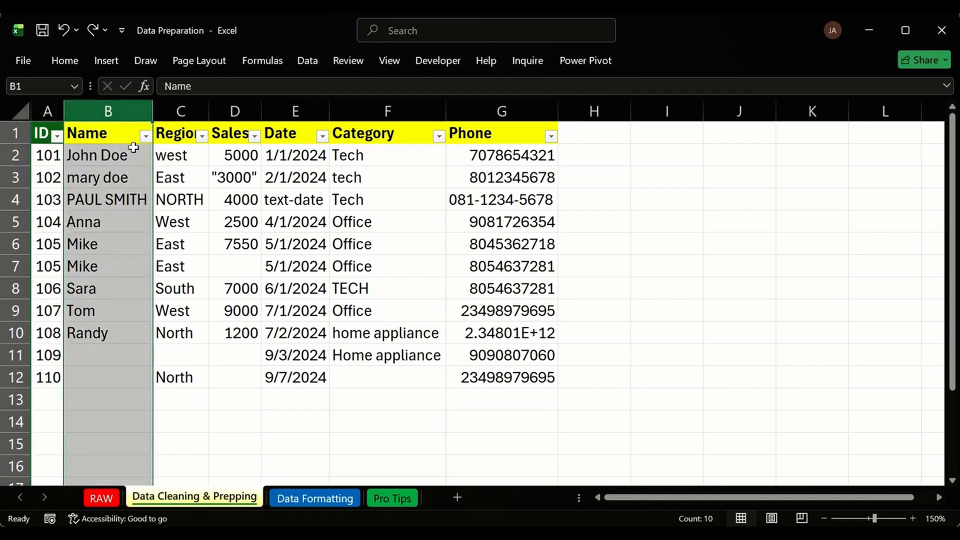
left_click(240, 199)
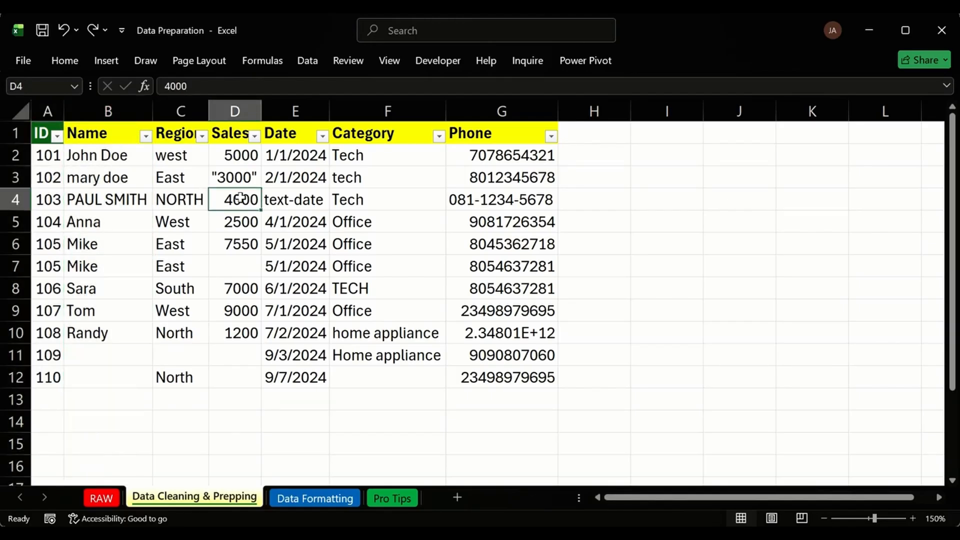
left_click(233, 266)
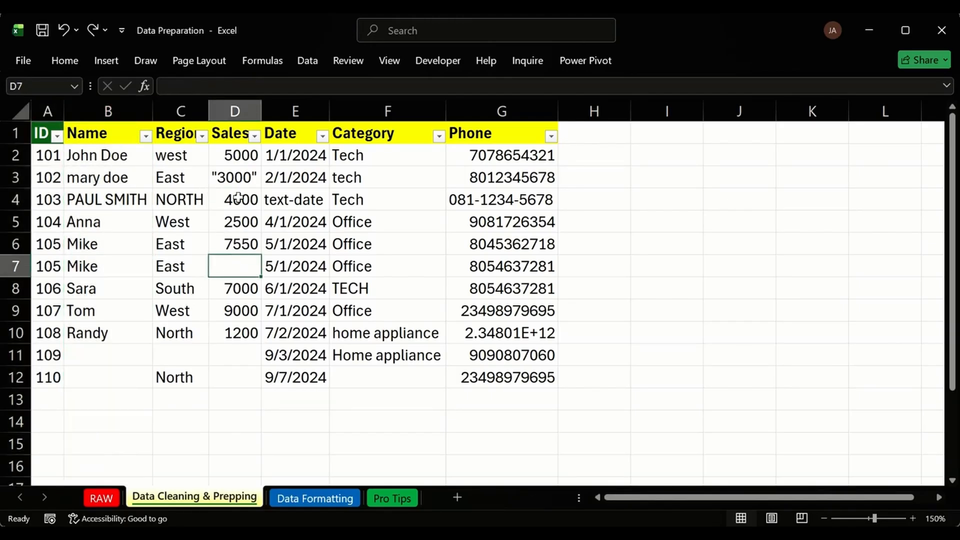
left_click(236, 180)
left_click(480, 178)
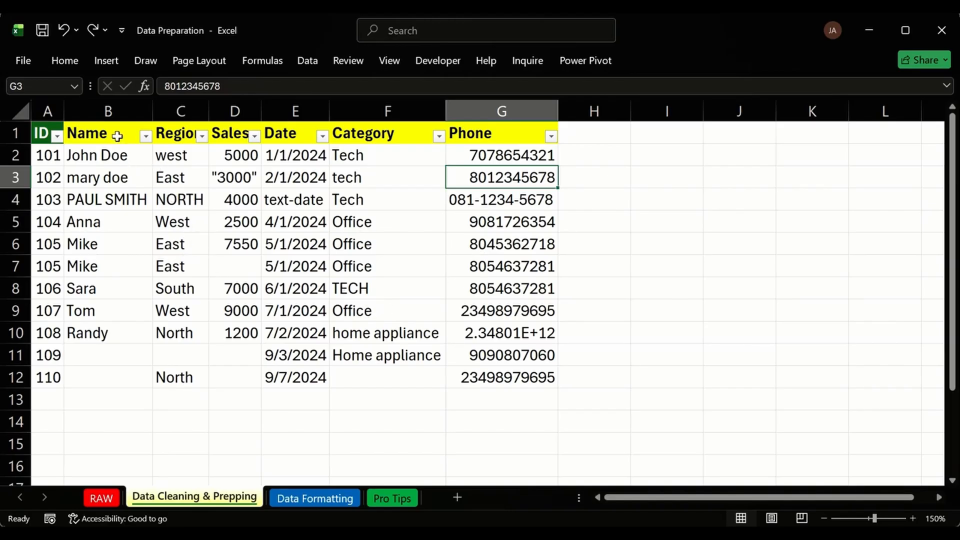
left_click_drag(133, 166, 122, 328)
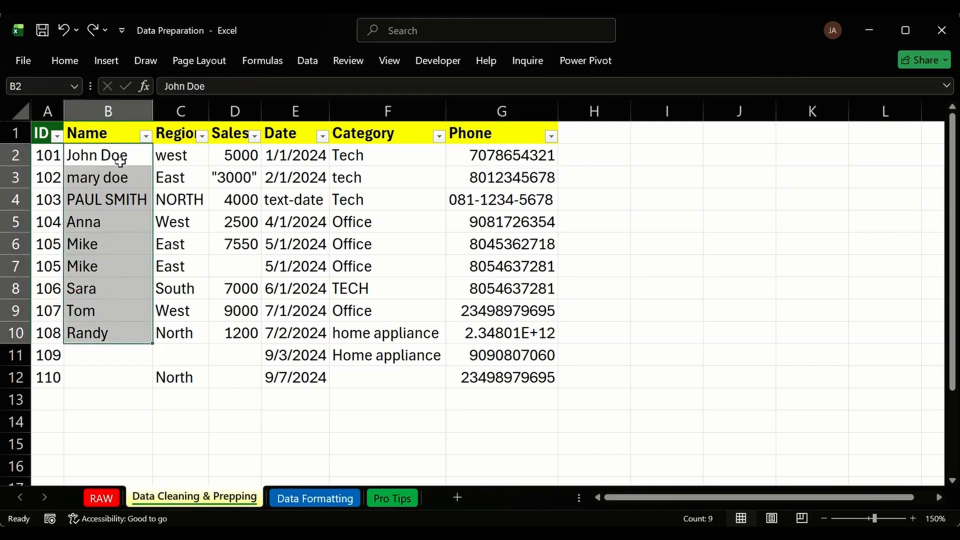
left_click_drag(103, 232, 111, 336)
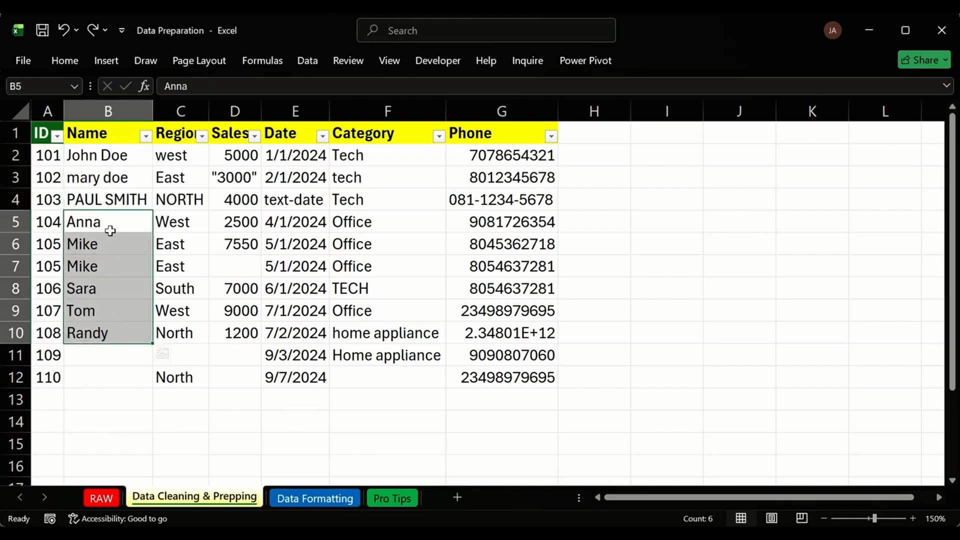
left_click_drag(100, 151, 118, 326)
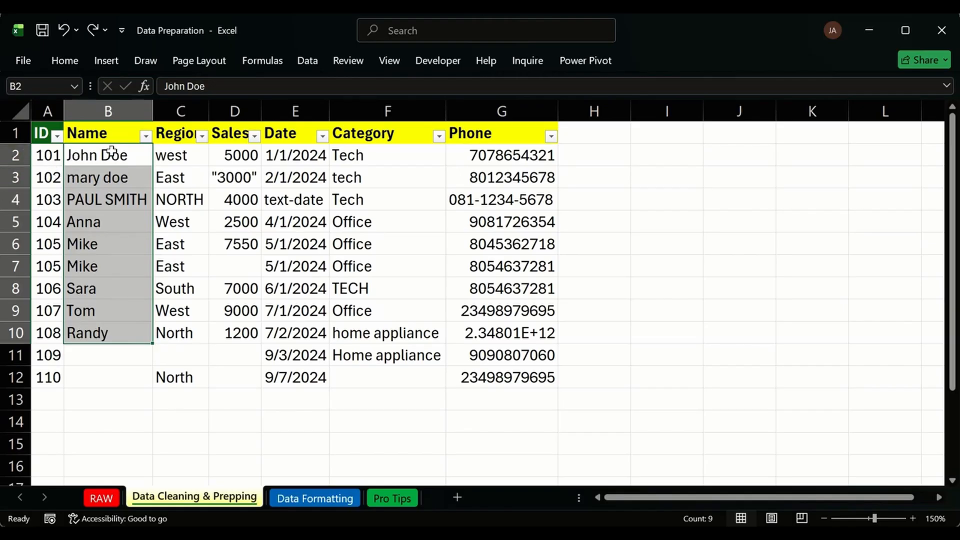
left_click(130, 160)
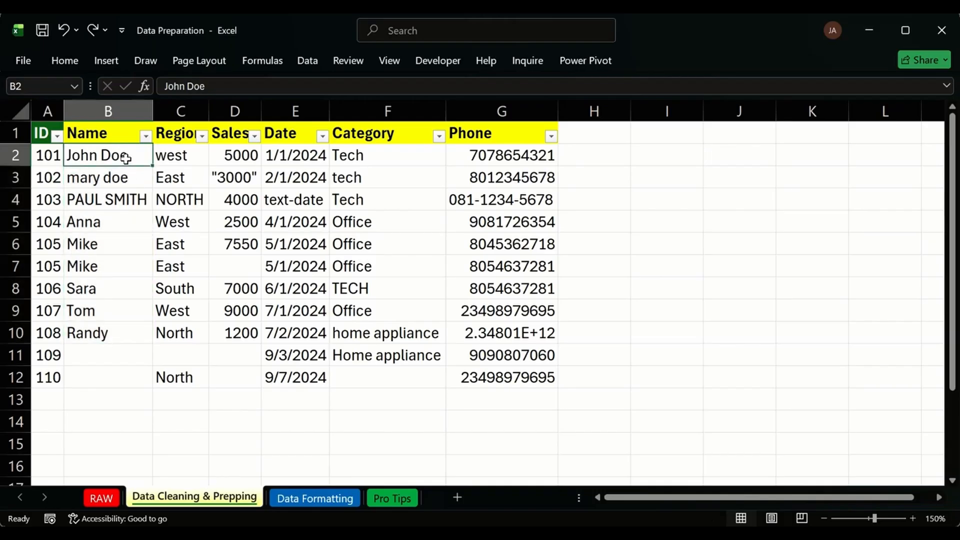
left_click_drag(129, 157, 130, 335)
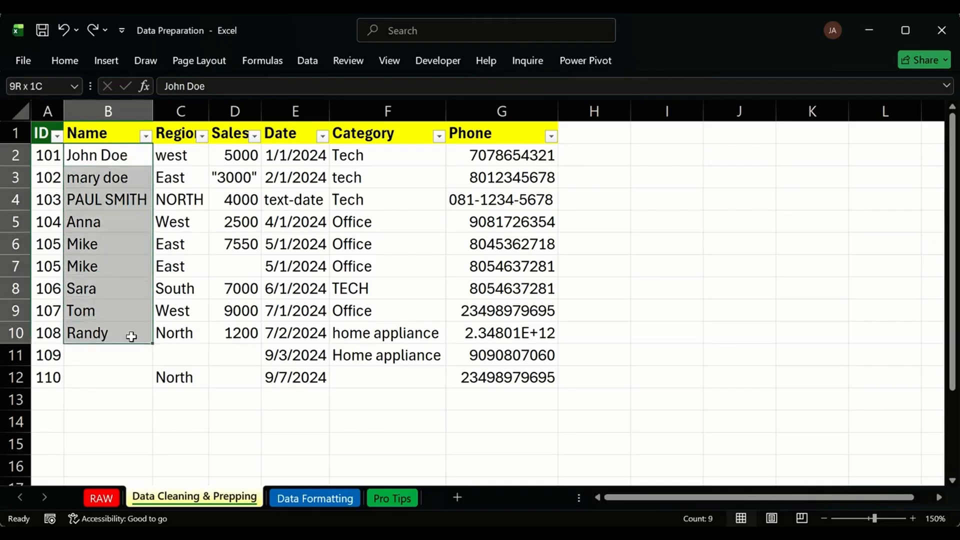
left_click(117, 207)
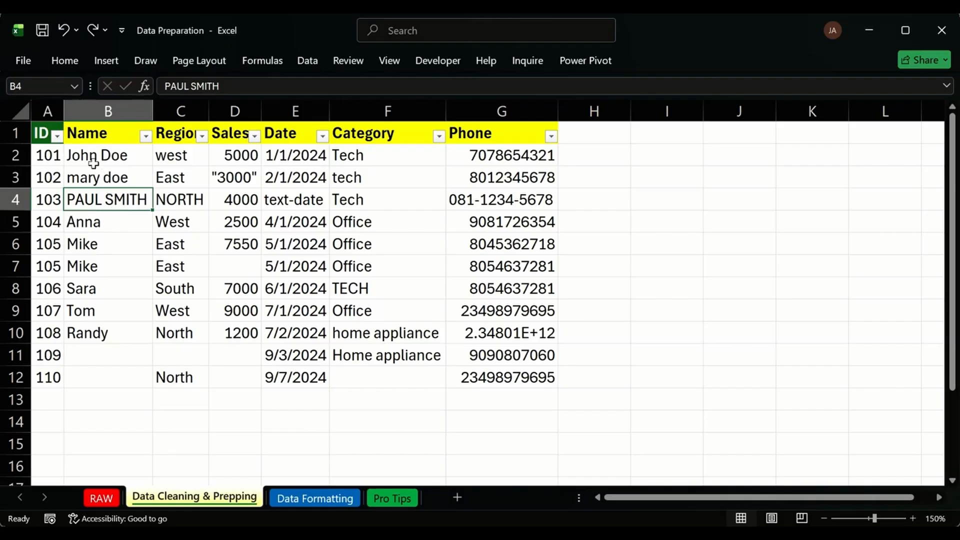
left_click_drag(93, 164, 103, 335)
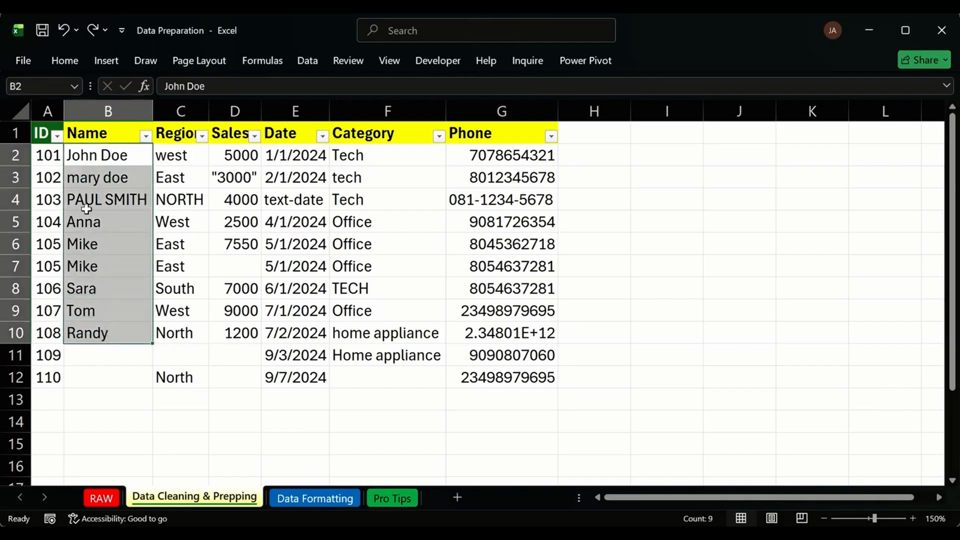
left_click_drag(95, 223, 103, 332)
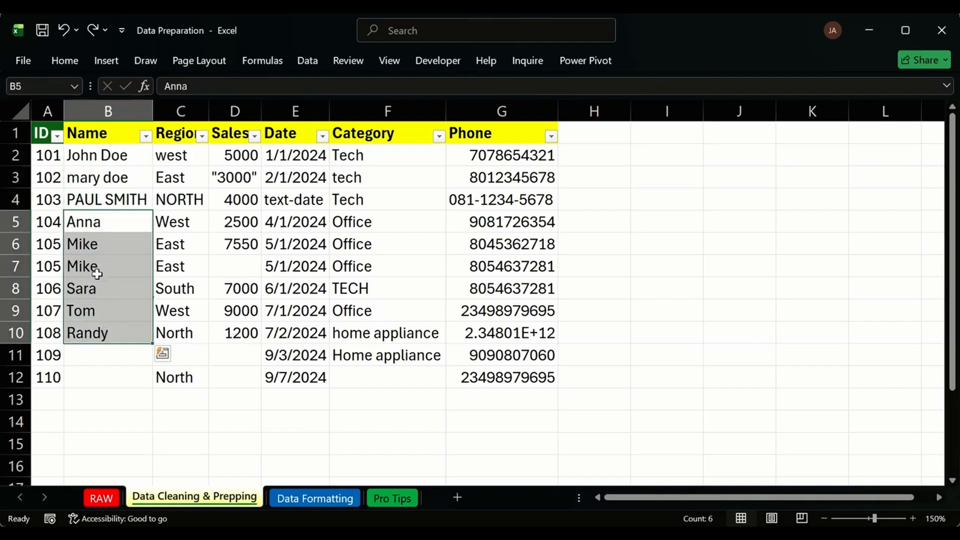
left_click(111, 164)
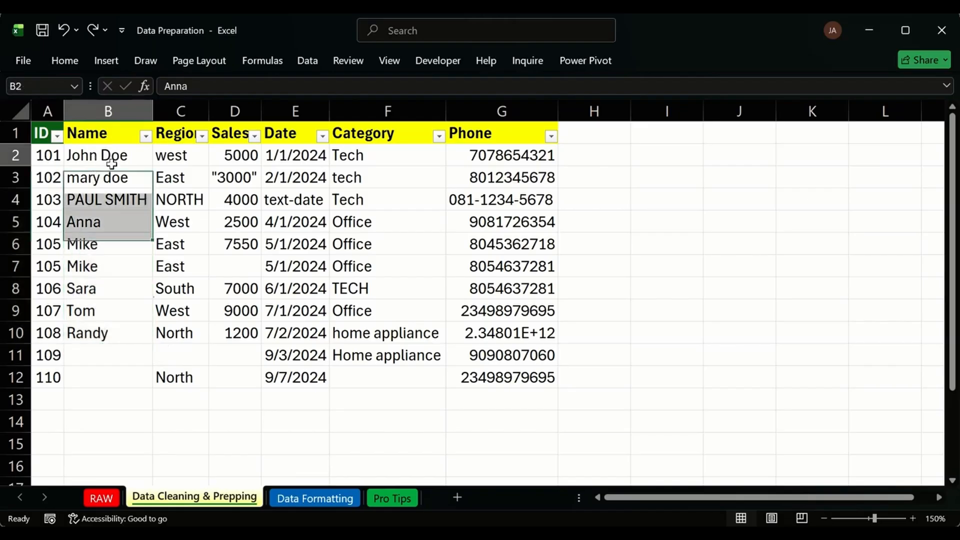
left_click_drag(111, 164, 112, 178)
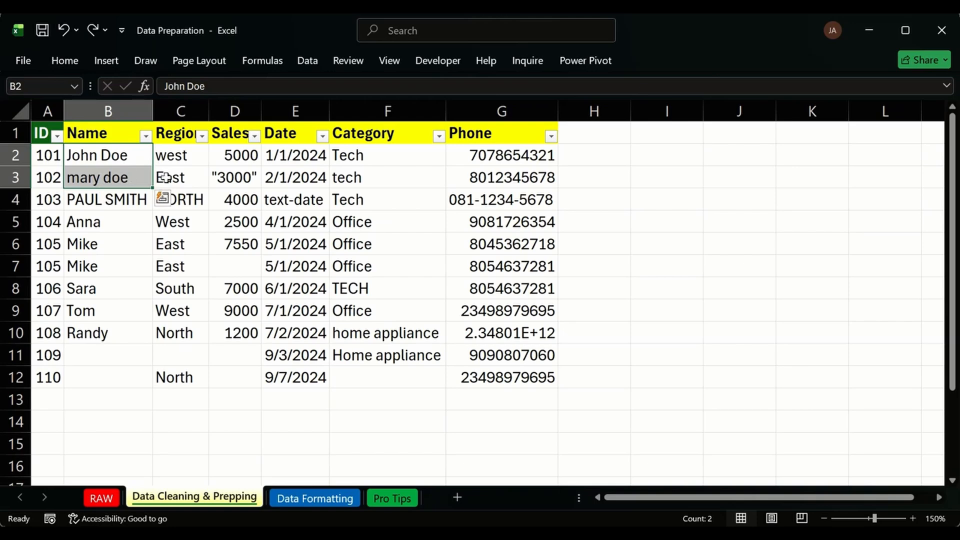
Insert a blank column C before Region with Ctrl+Plus and go to cell C2.
left_click(195, 113)
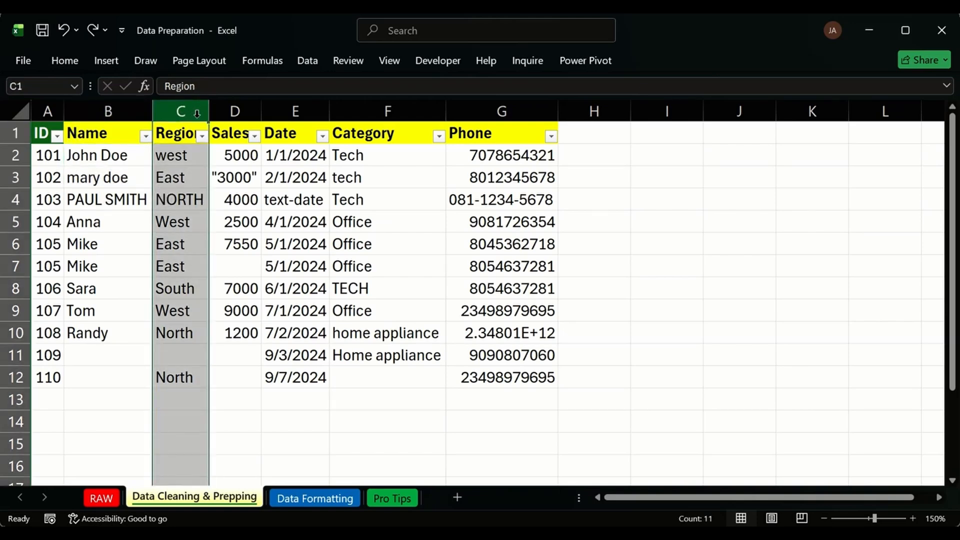
key("ctrl+shift+equal")
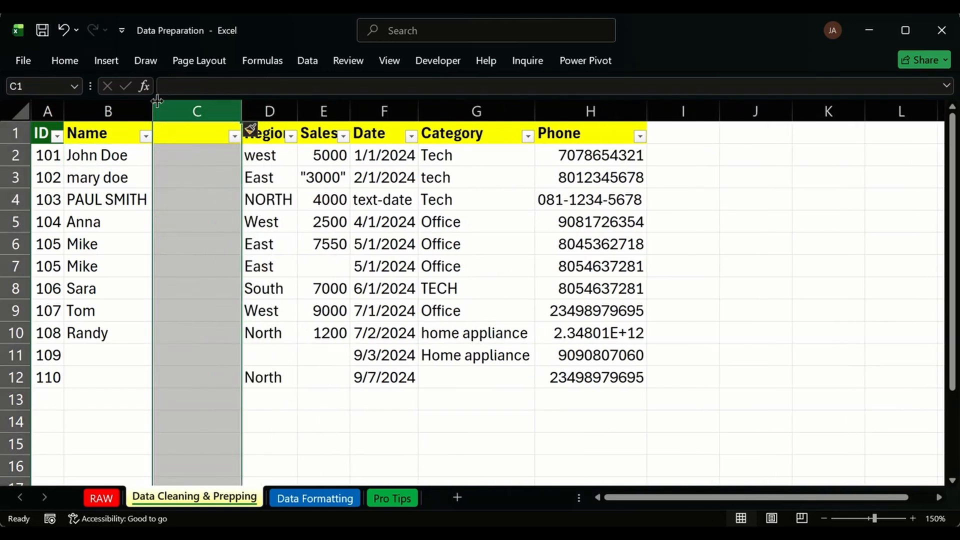
left_click(187, 132)
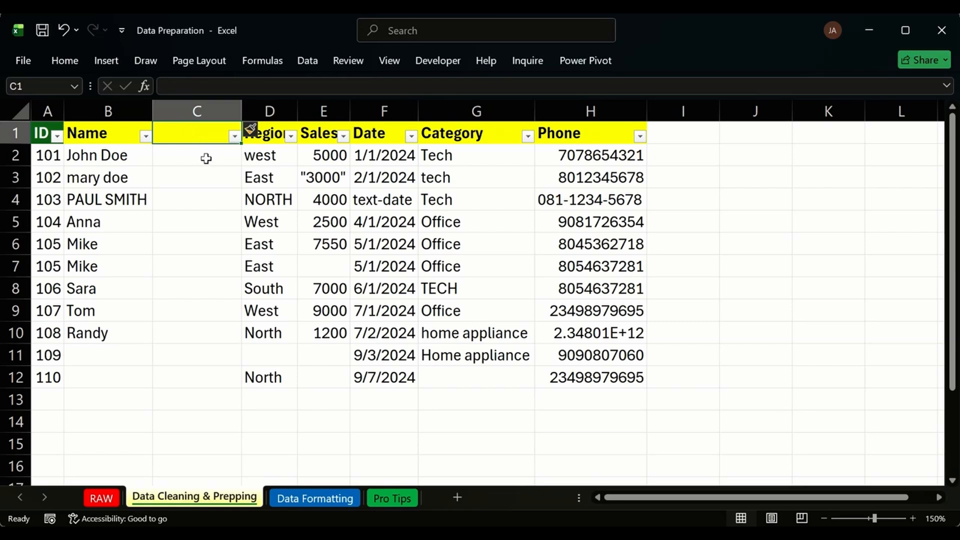
left_click(193, 154)
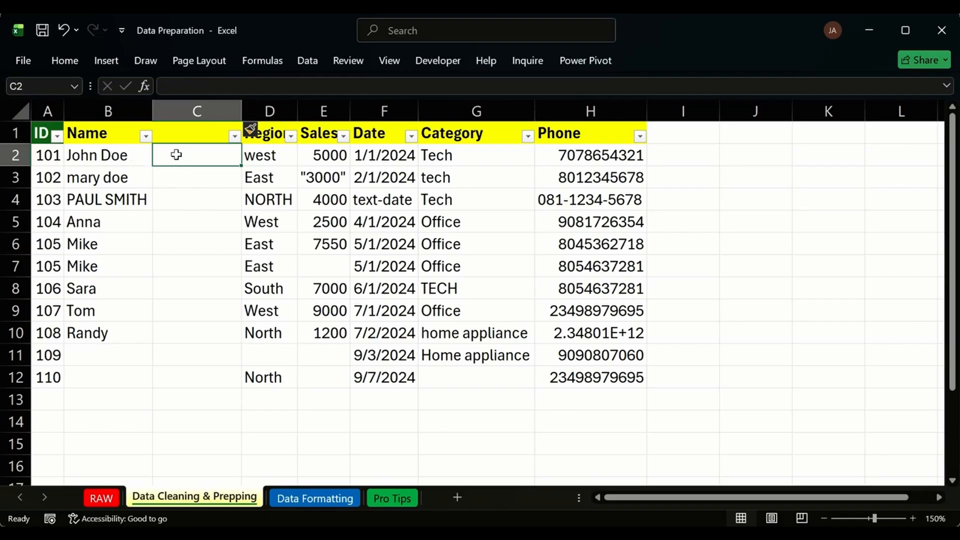
Enter =PROPER(LEFT(B2, 4)) in C2 so it displays John.
type("=proper")
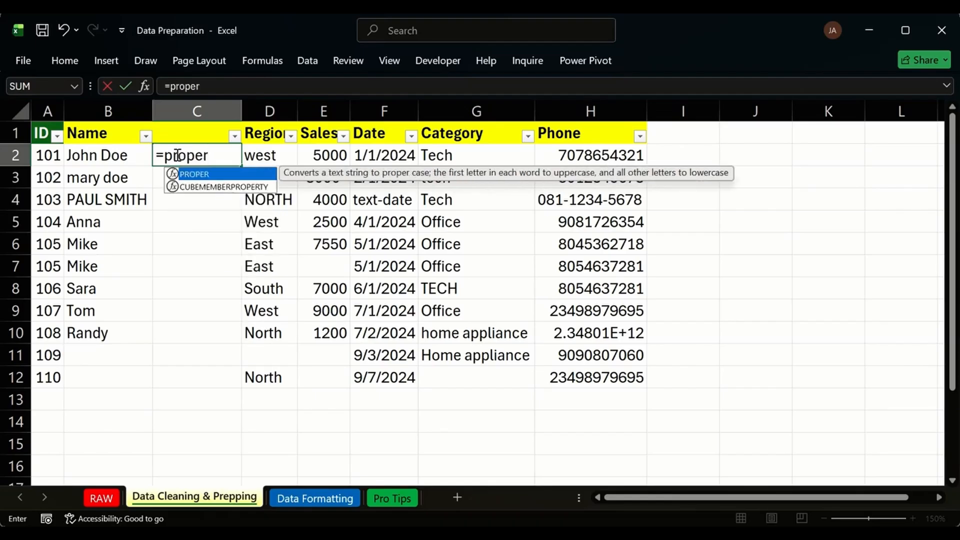
key("Tab")
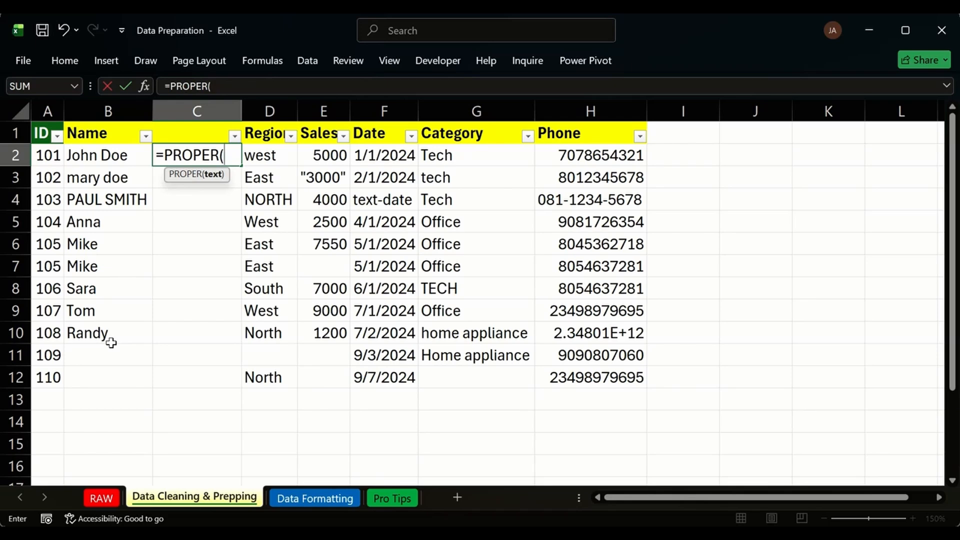
type("left")
key("Tab")
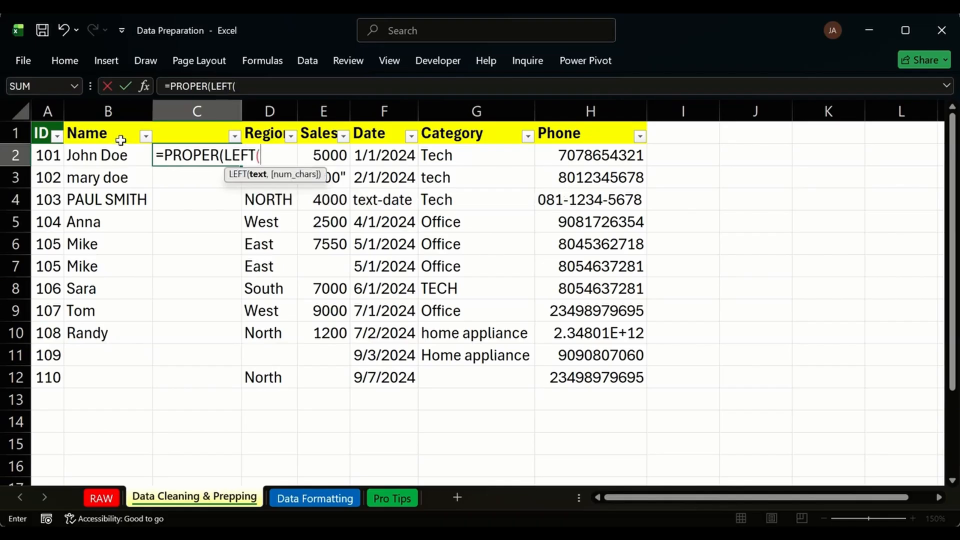
left_click(94, 156)
type(",")
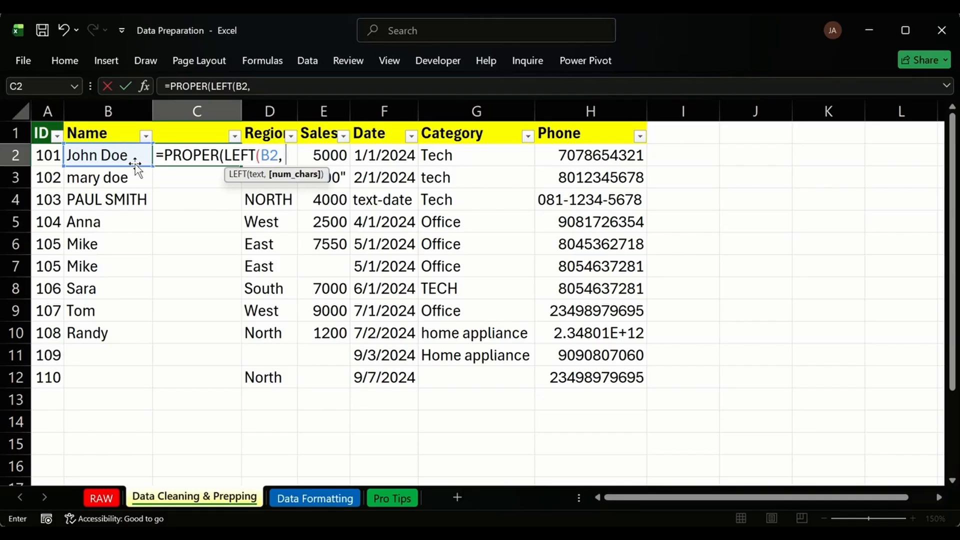
type("4")
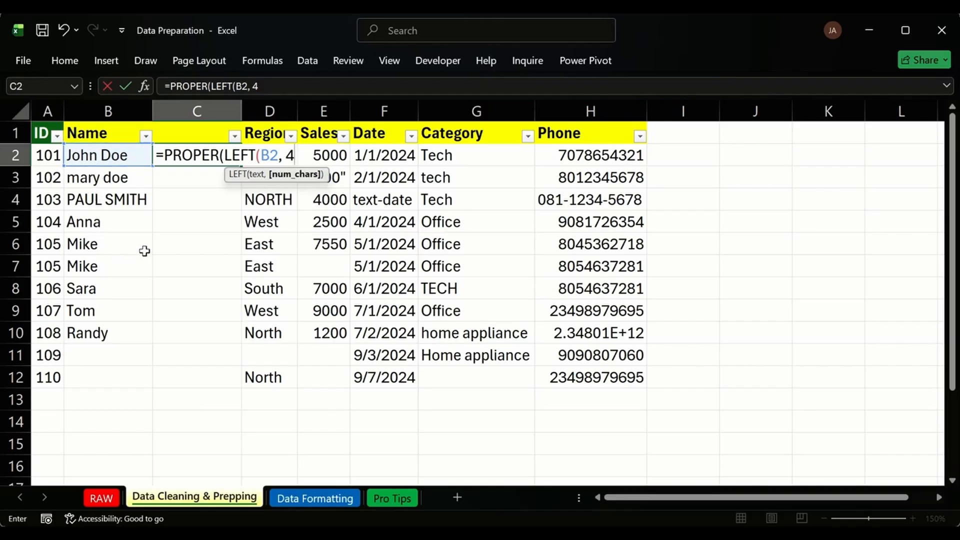
type(")")
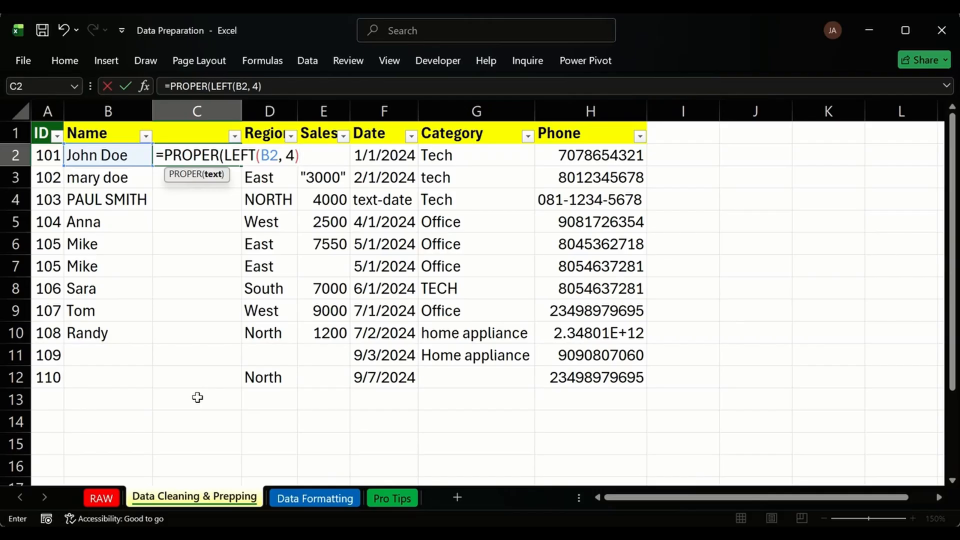
type(")")
key("Return")
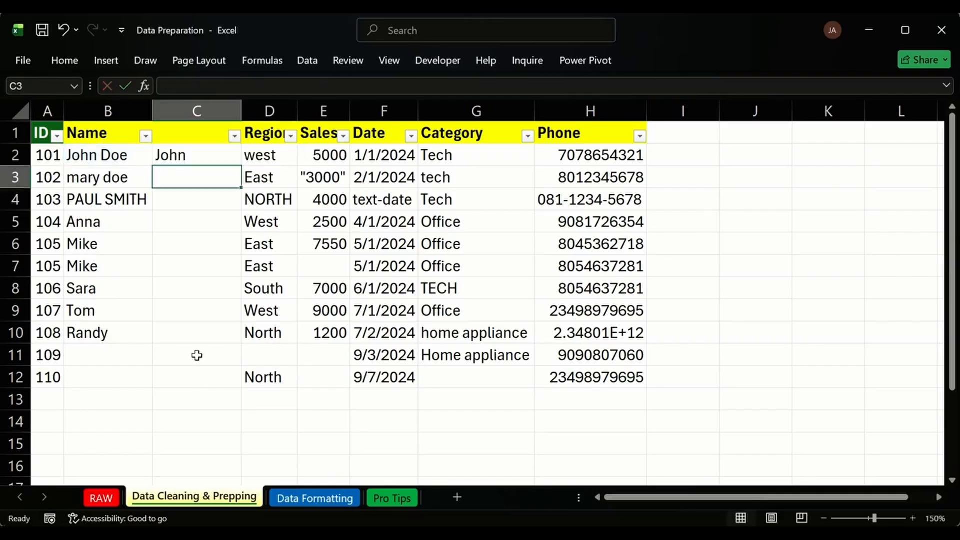
left_click(192, 156)
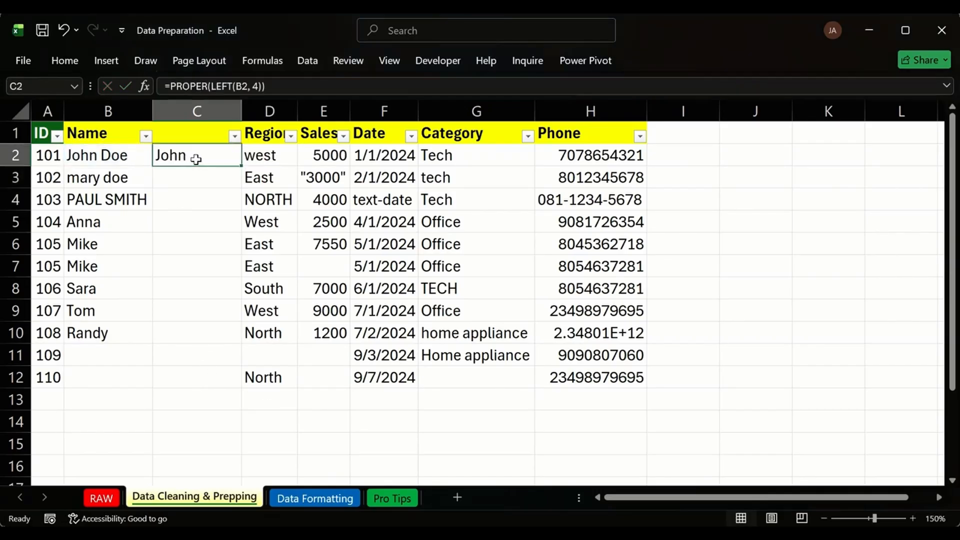
double_click(244, 158)
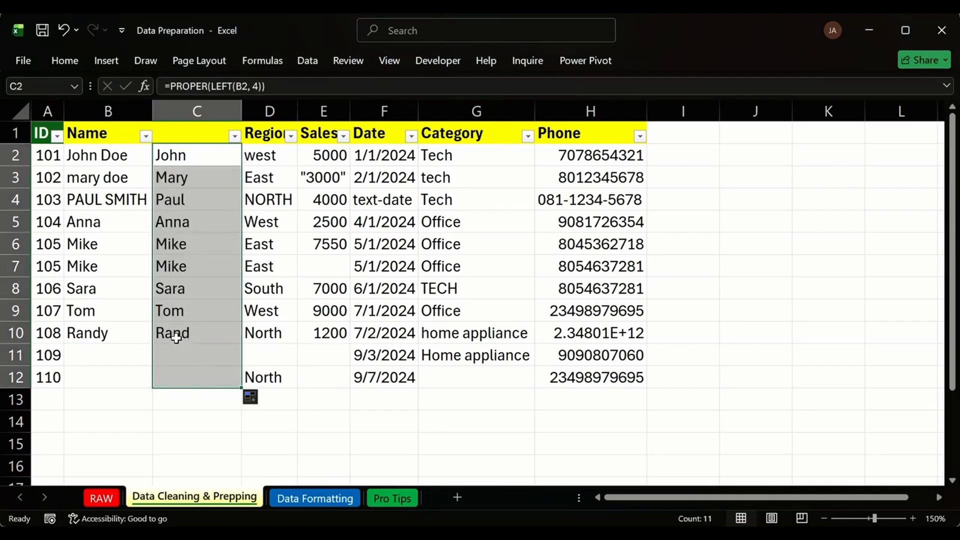
left_click(166, 310)
left_click(193, 332)
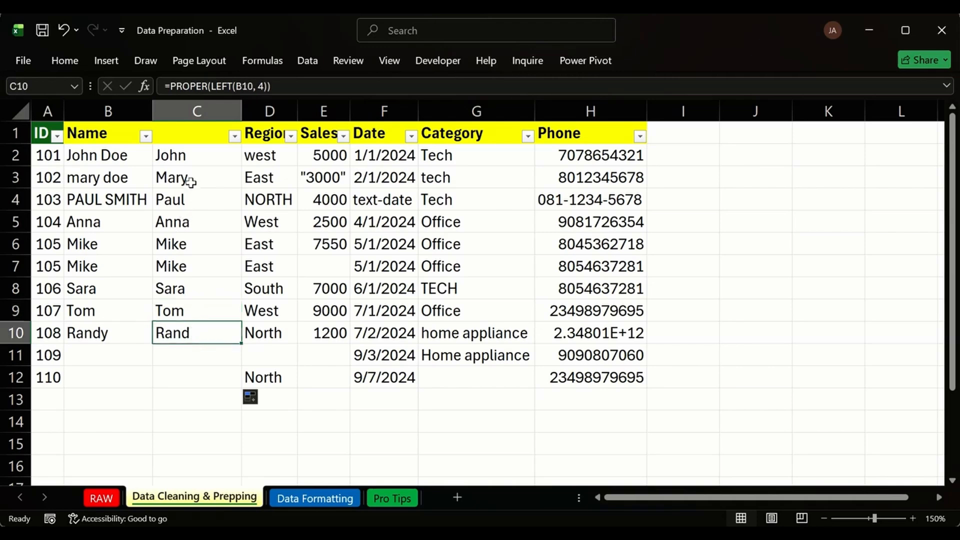
left_click_drag(87, 155, 88, 200)
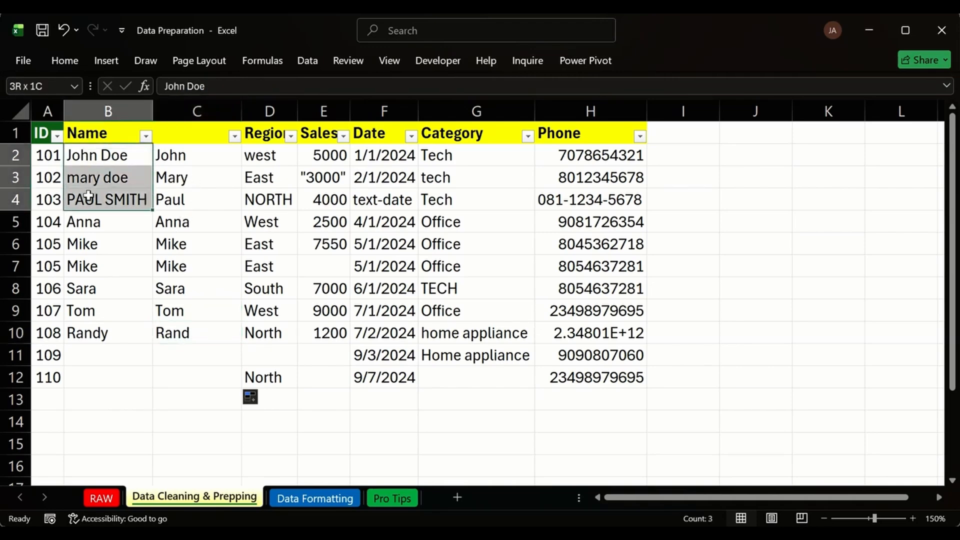
left_click(102, 334)
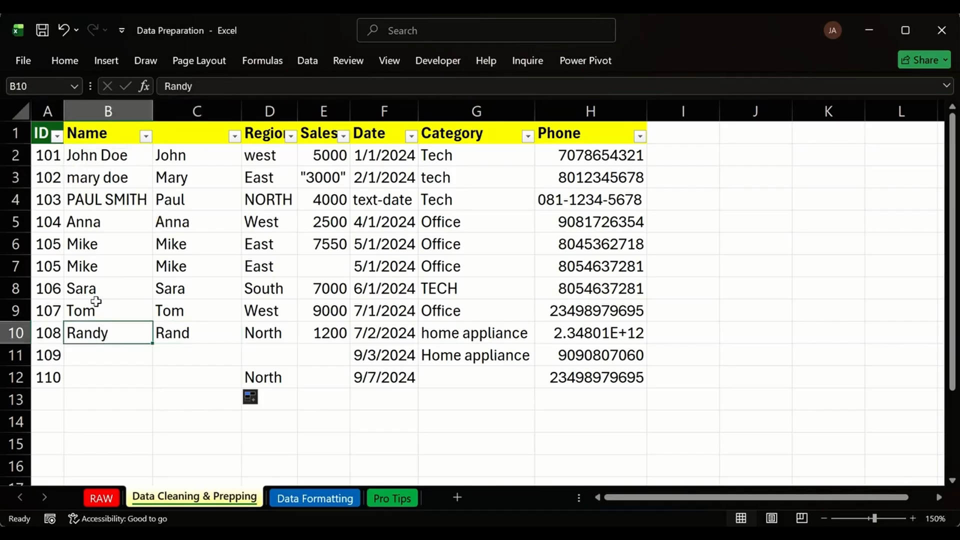
left_click_drag(90, 223, 88, 310)
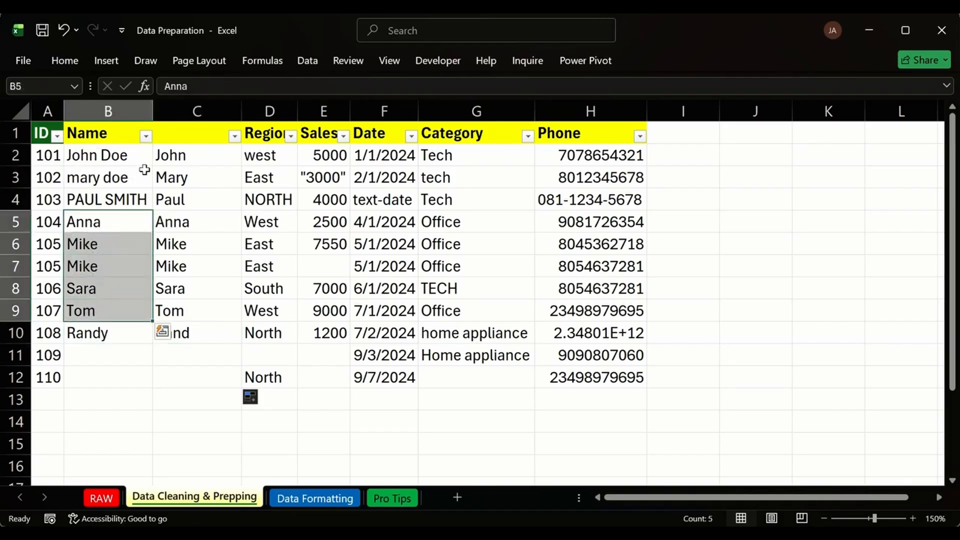
left_click(125, 336)
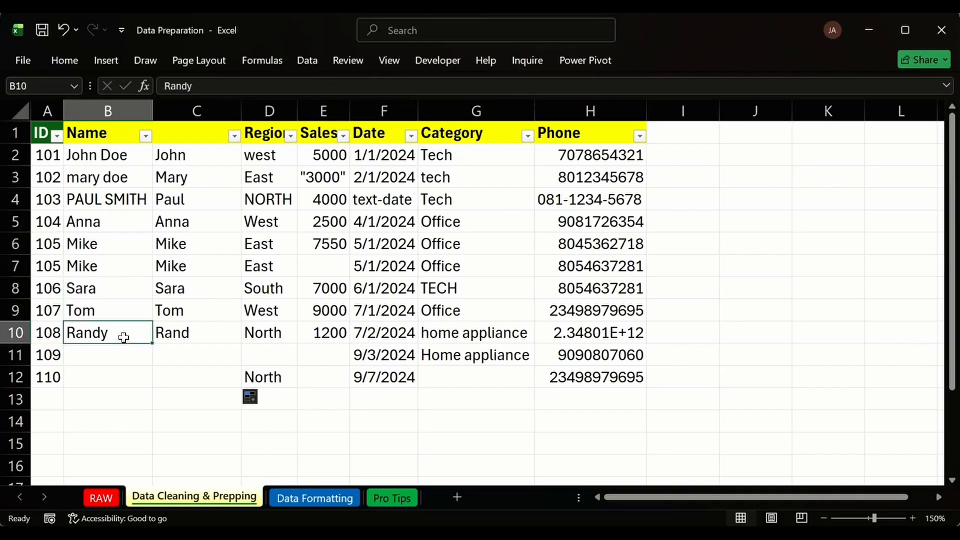
left_click(204, 349)
left_click(210, 377)
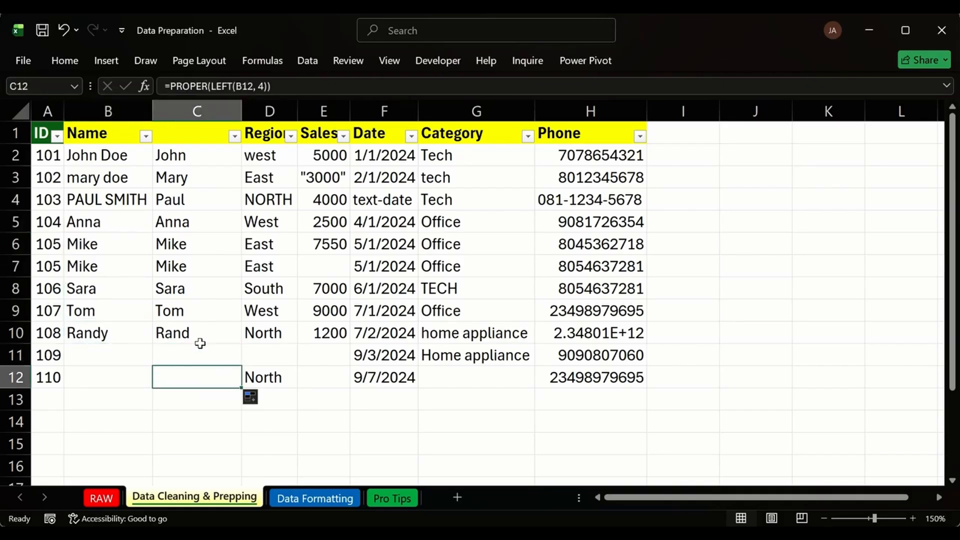
left_click(116, 362)
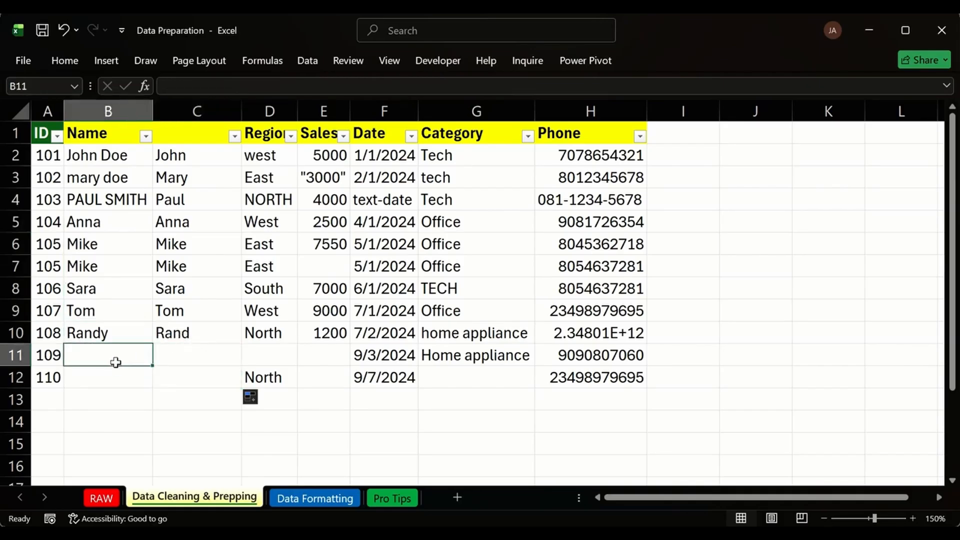
type("Jackson")
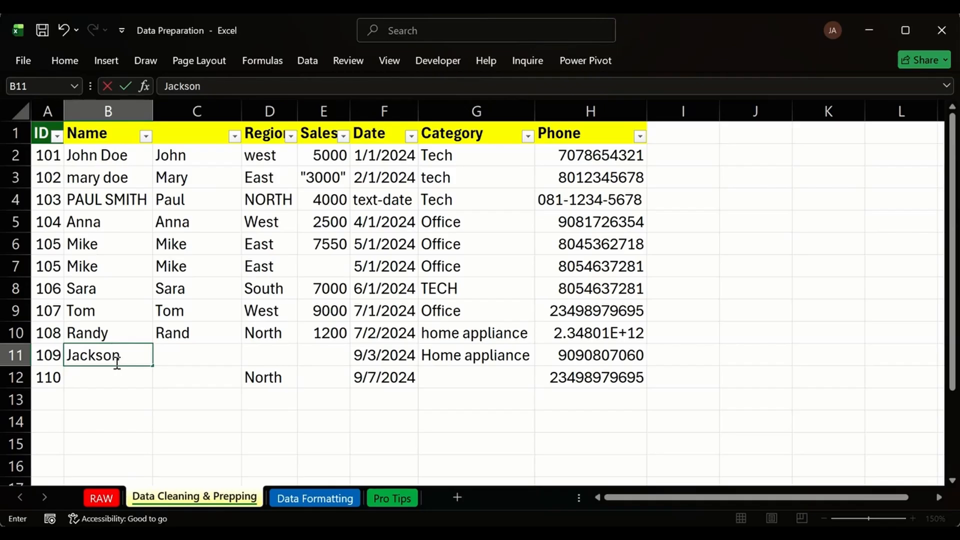
key("Return")
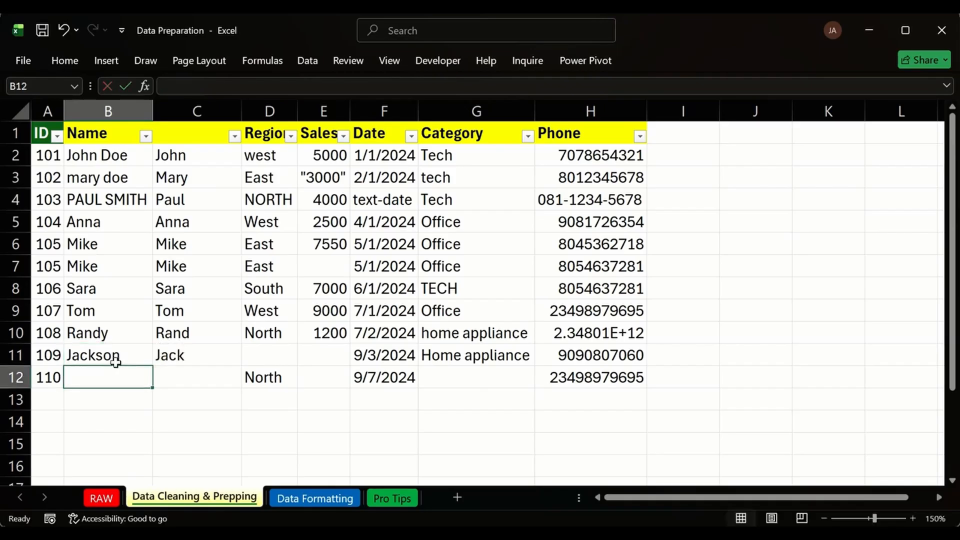
double_click(111, 356)
key("BackSpace")
key("BackSpace")
key("BackSpace")
key("BackSpace")
key("BackSpace")
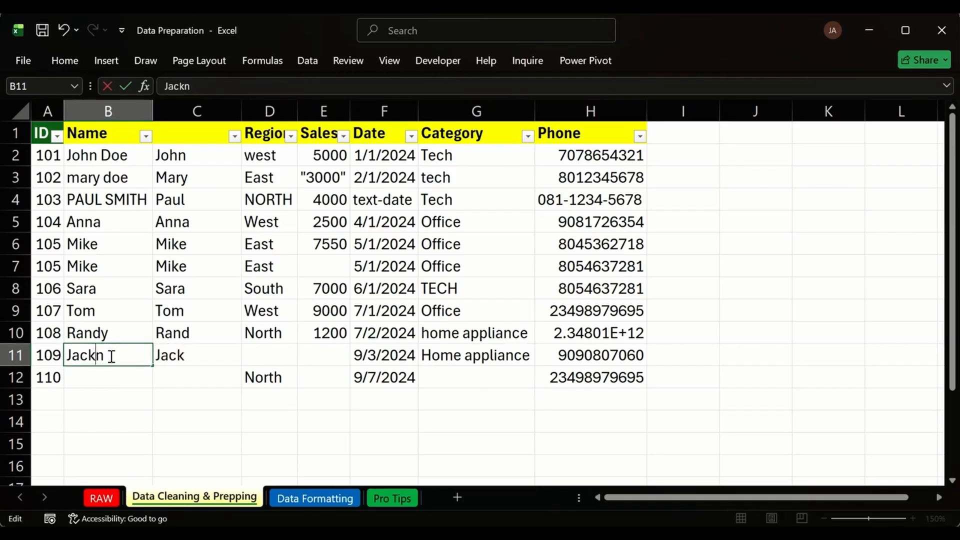
type("ulian")
key("Return")
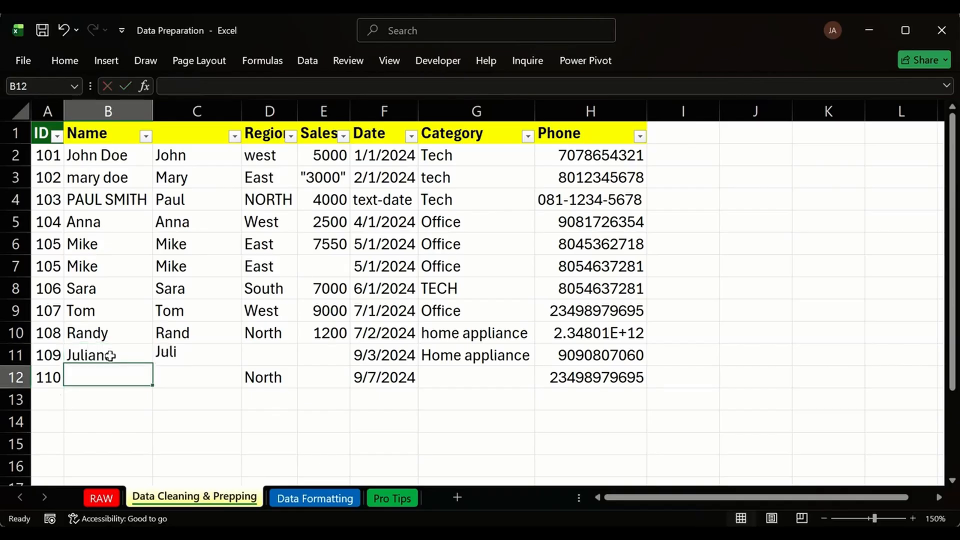
left_click(110, 355)
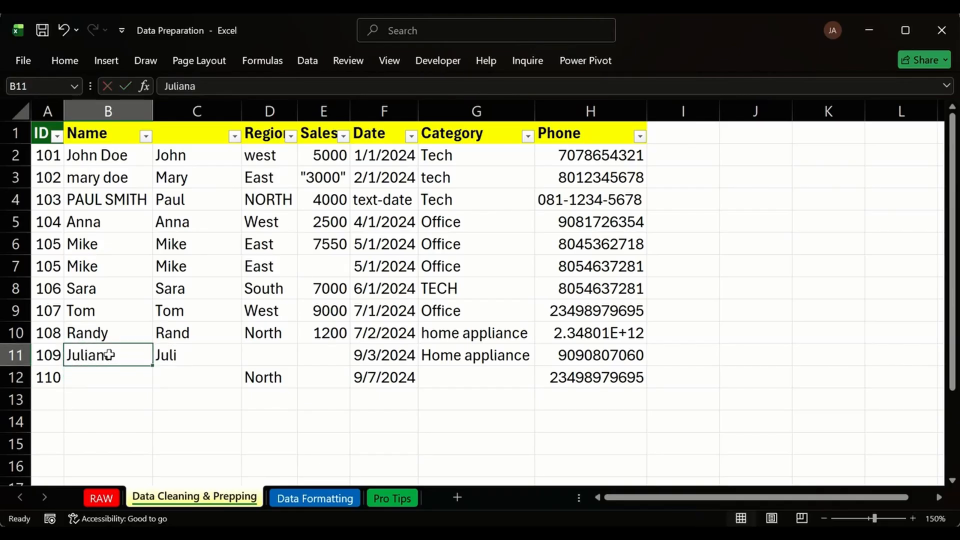
key("Delete")
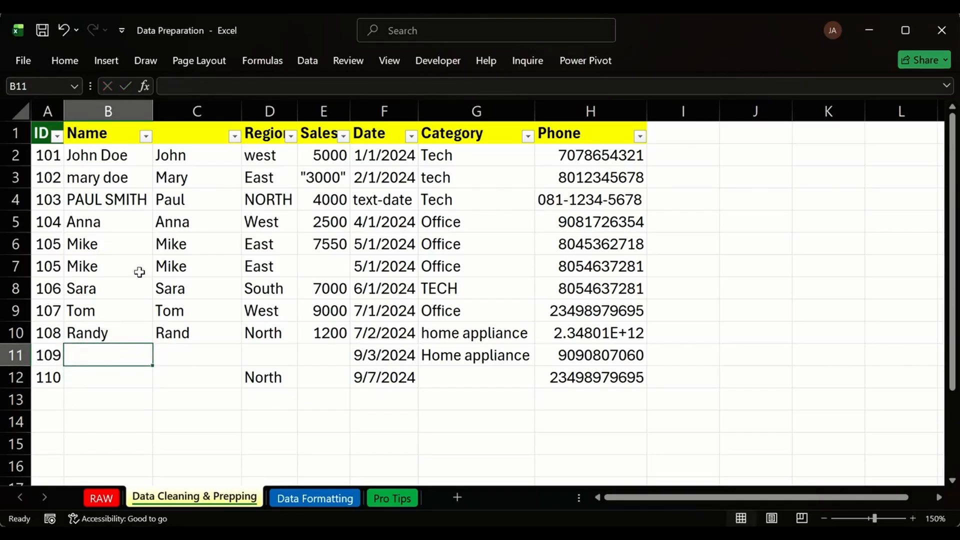
Replace the 4 in C2's formula with FIND(B2," ")-1 and dismiss the correction prompts.
double_click(184, 156)
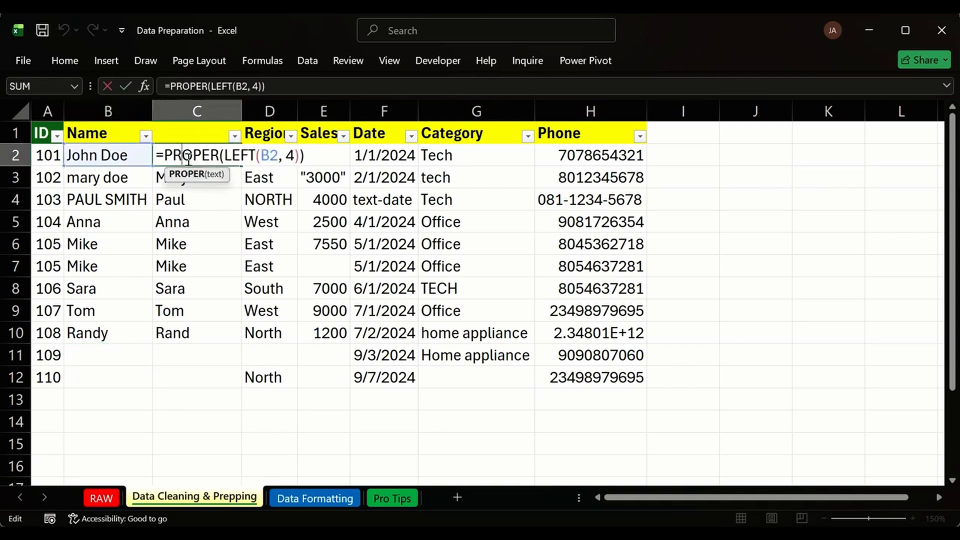
double_click(289, 156)
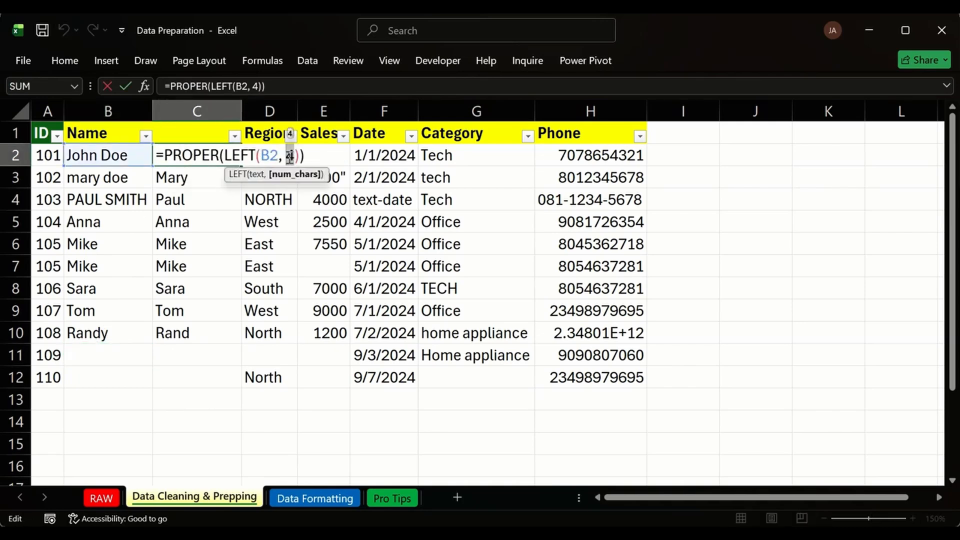
type("FIN")
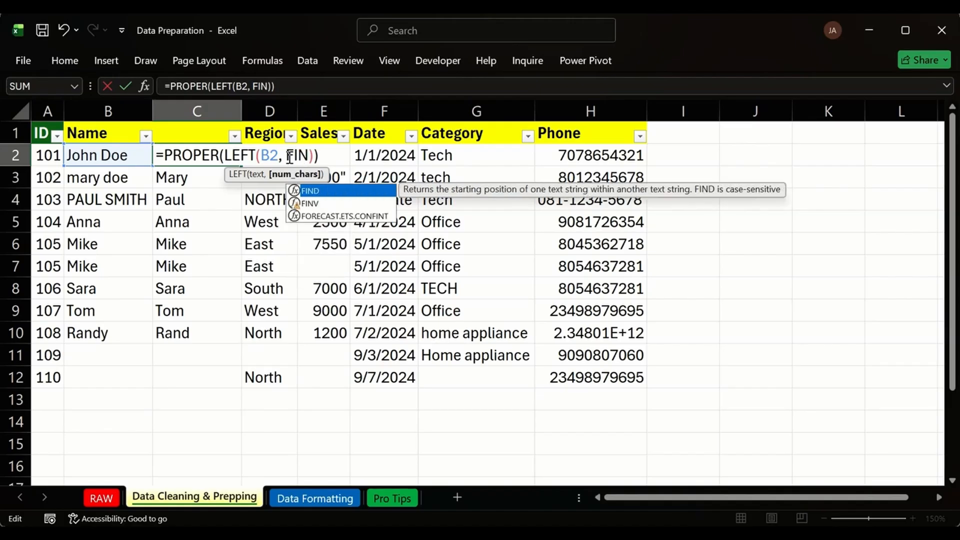
type("D(")
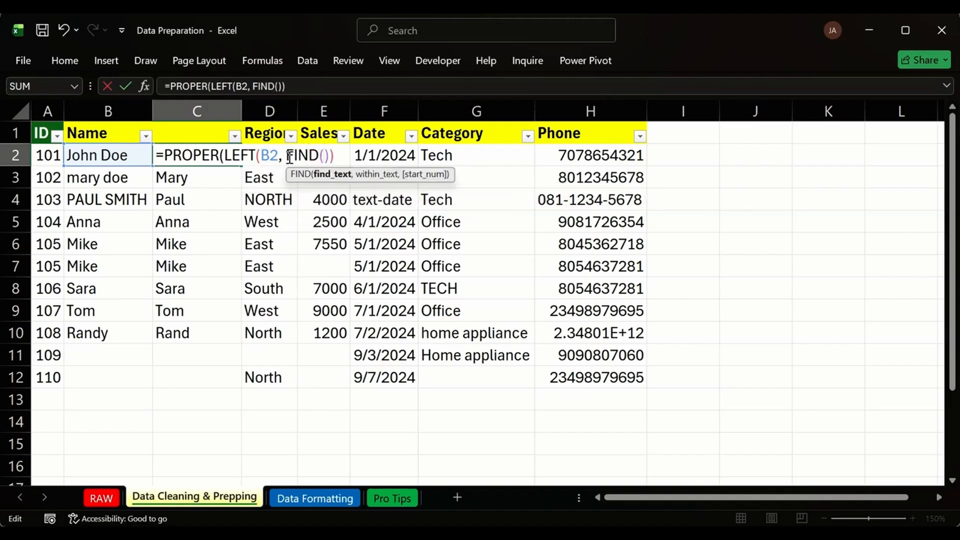
left_click(125, 156)
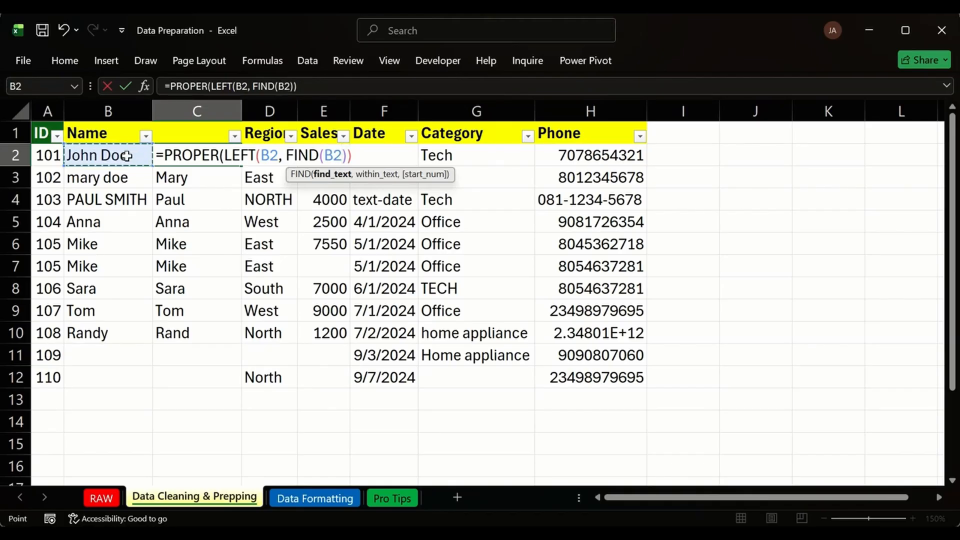
type(",")
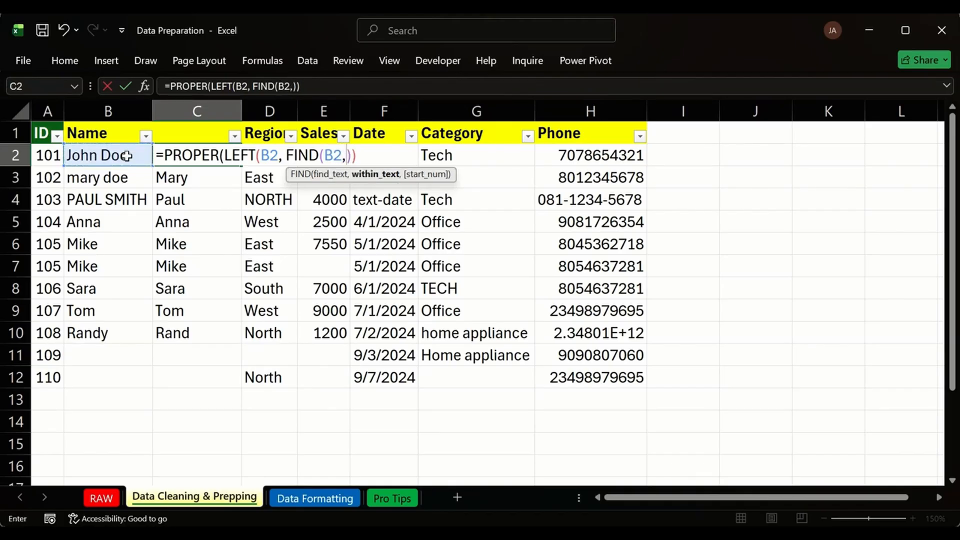
type("\" \"")
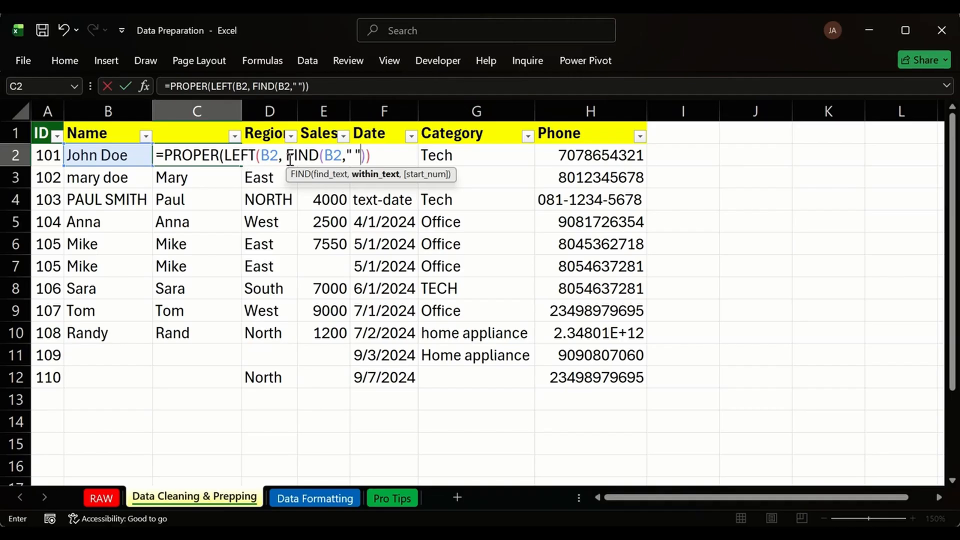
left_click(367, 155)
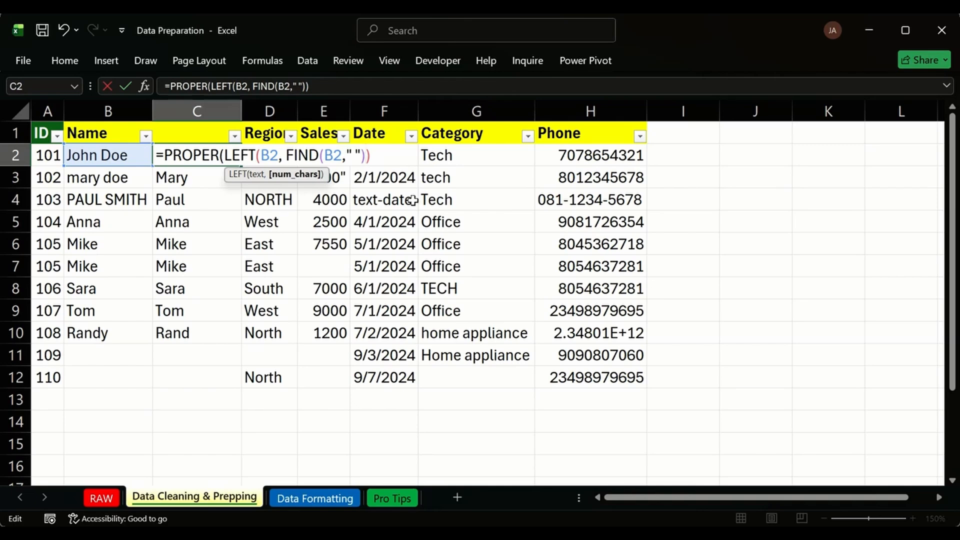
type("-1")
key("Return")
key("Escape")
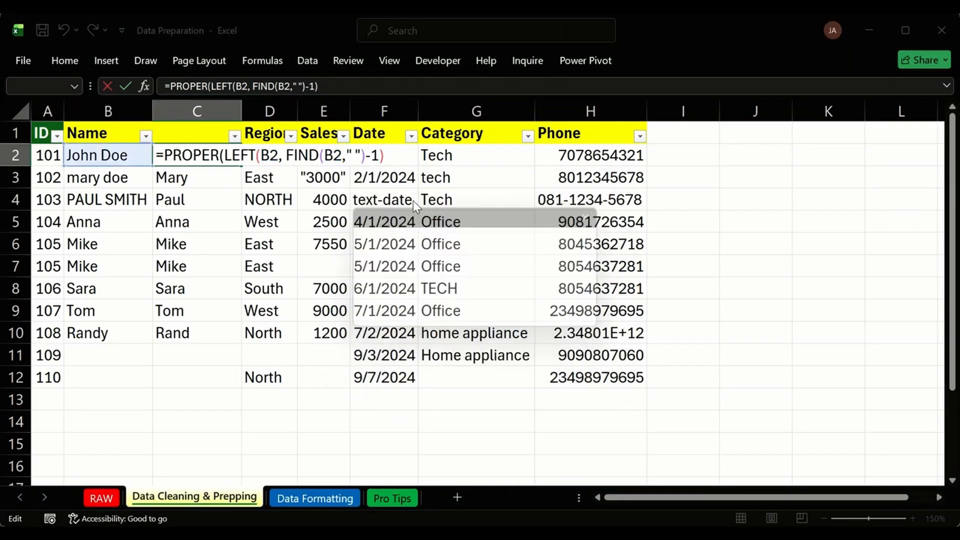
key("Return")
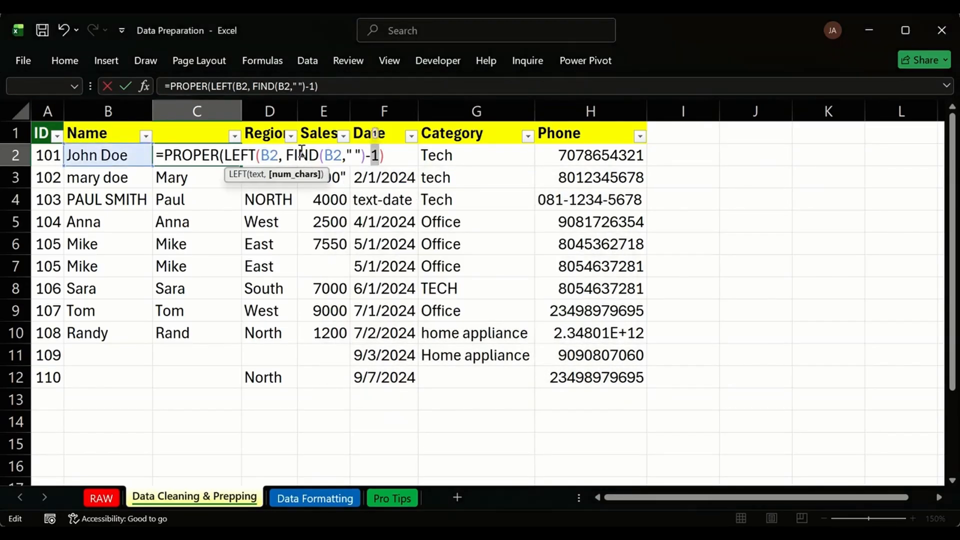
Review the formula's parenthesis nesting and commit it, leaving C2 showing #VALUE!
left_click(383, 158)
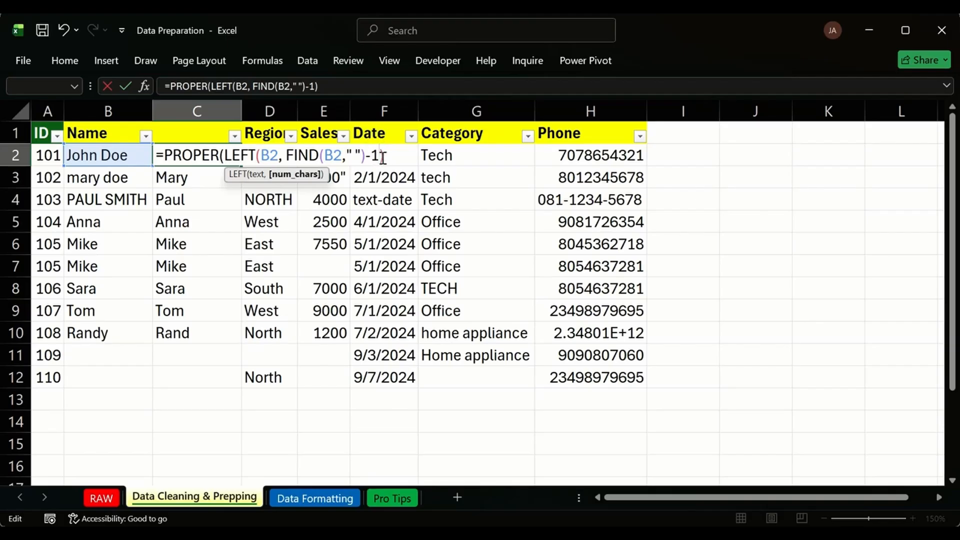
left_click(385, 157)
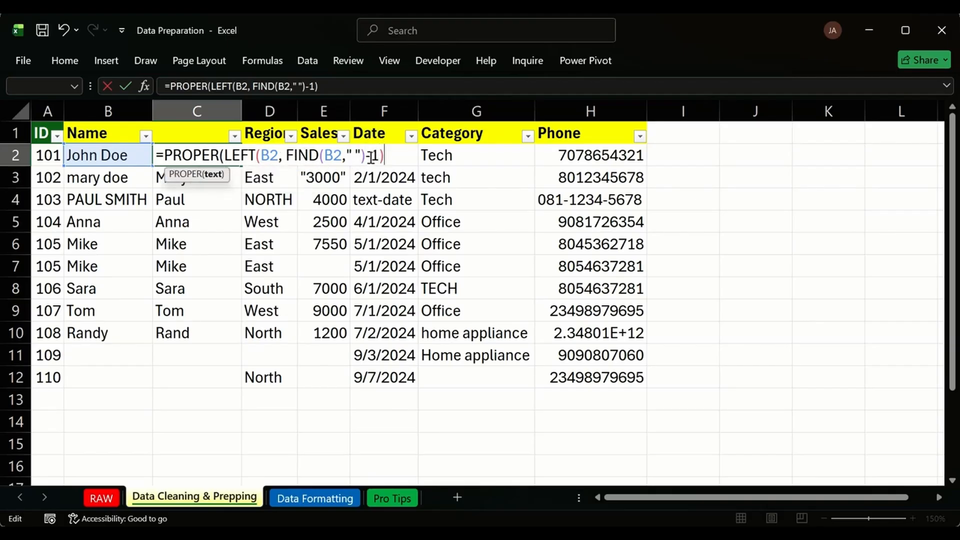
left_click(320, 157)
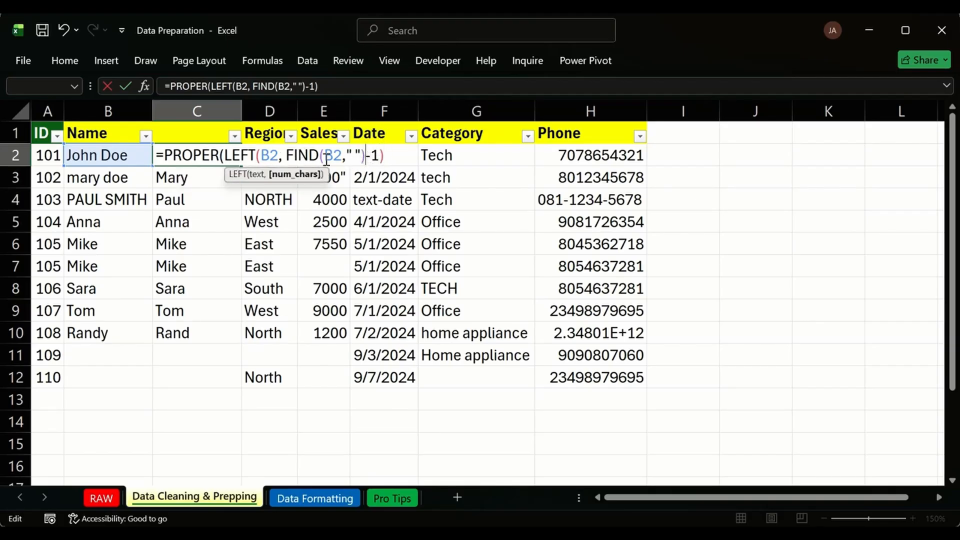
left_click(384, 157)
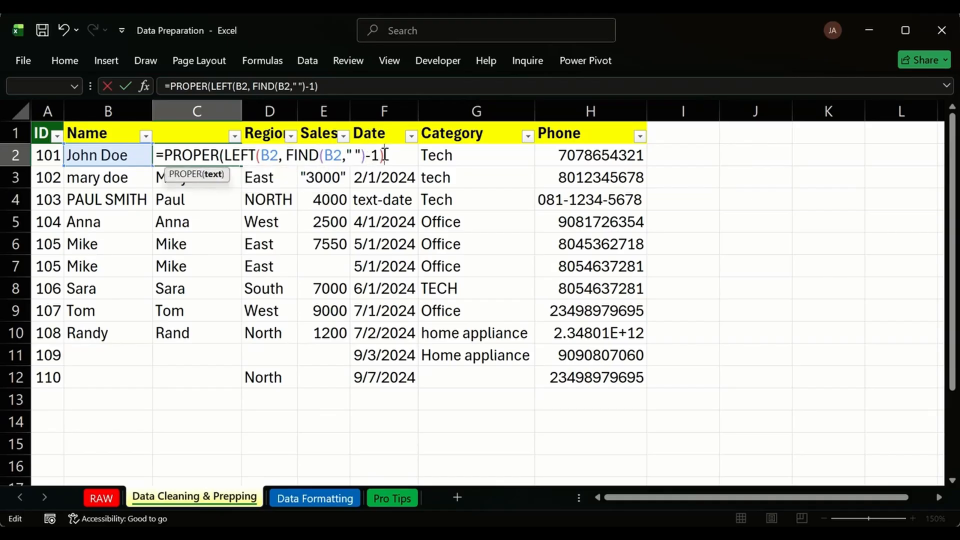
left_click(259, 154)
left_click(225, 156)
left_click(405, 157)
key("Return")
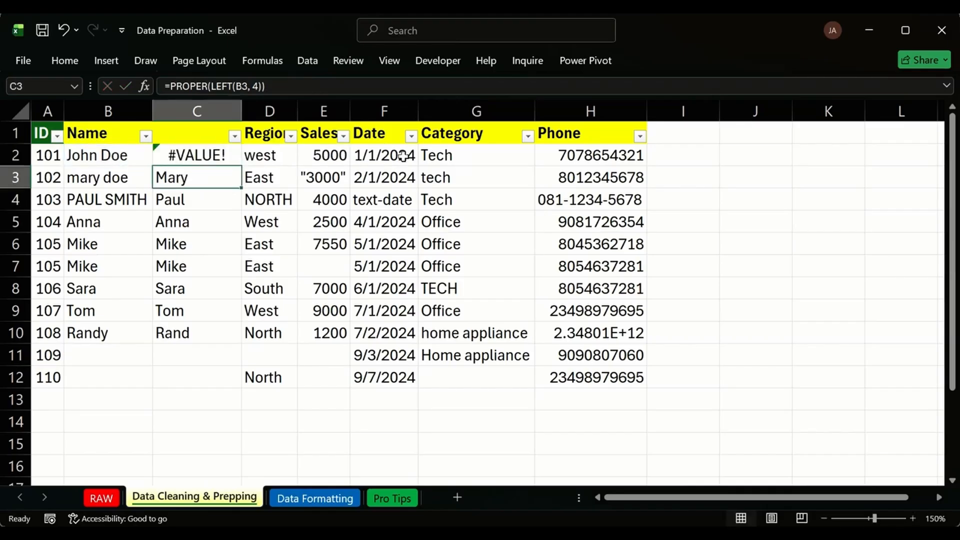
Strip PROPER from C2's formula and commit it to test the unwrapped LEFT/FIND version.
left_click(205, 157)
double_click(213, 155)
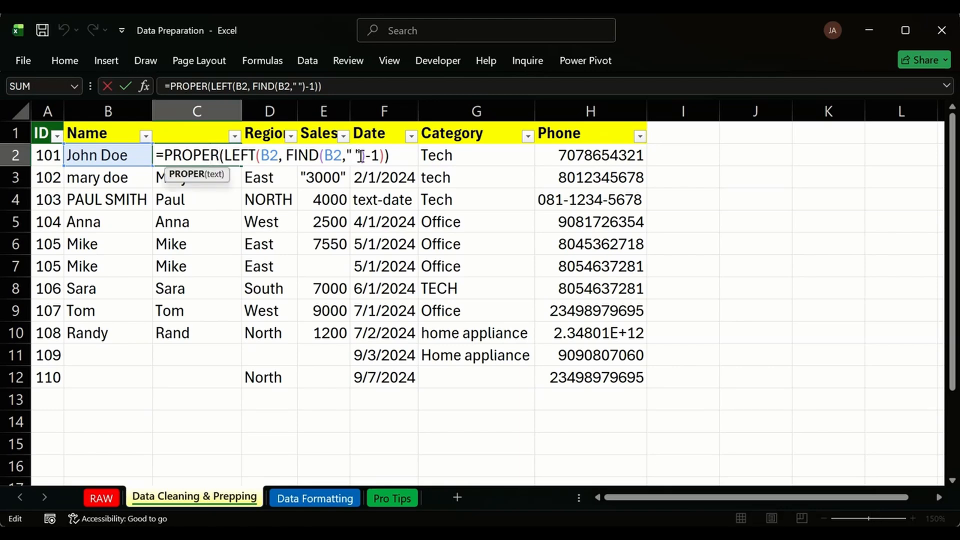
left_click_drag(361, 156, 347, 157)
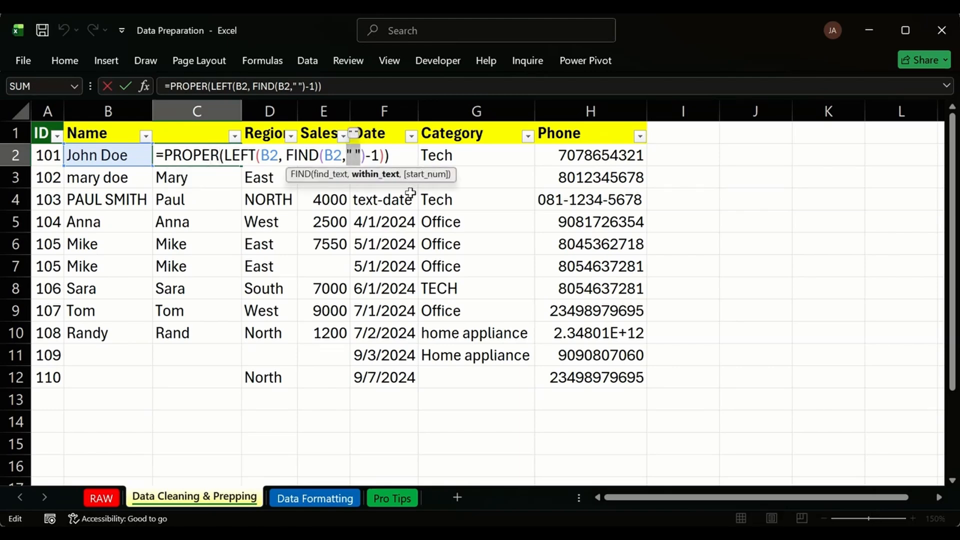
left_click(341, 157)
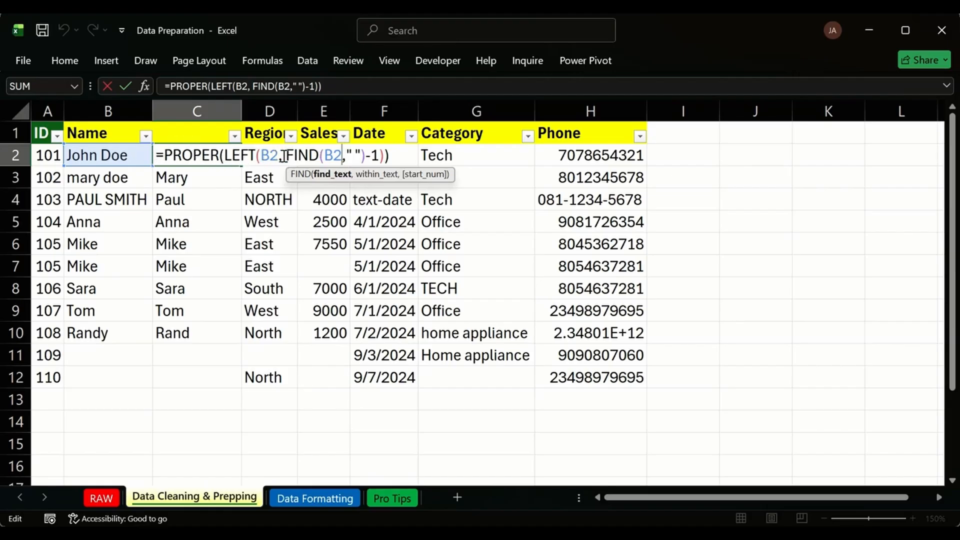
left_click_drag(287, 156, 225, 156)
left_click(223, 156)
left_click(166, 154)
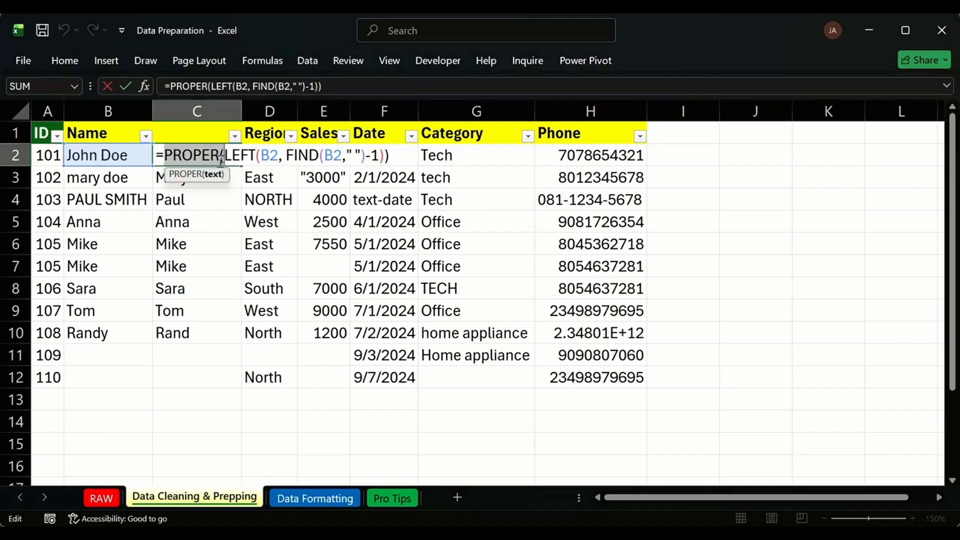
key("BackSpace")
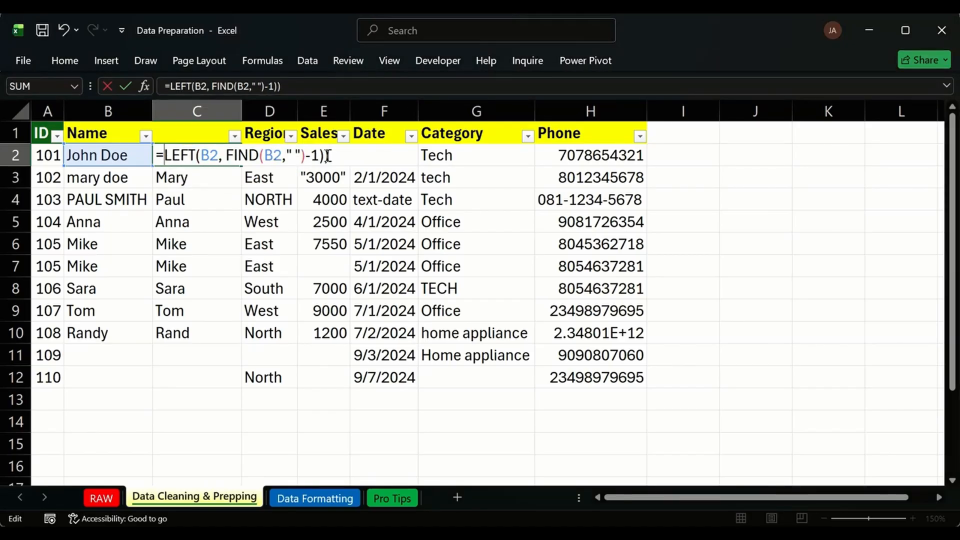
key("BackSpace")
key("Return")
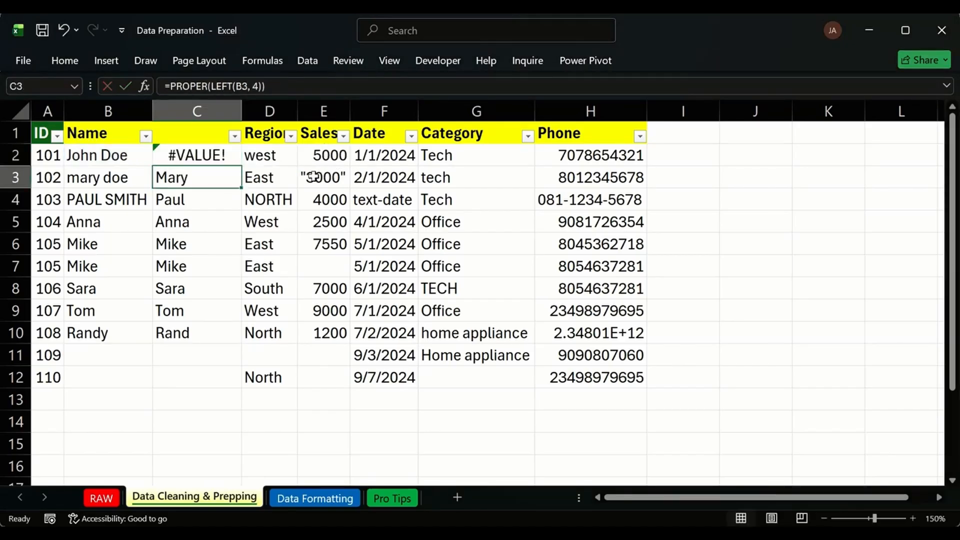
Re-edit C2, then undo to restore PROPER(LEFT(B2, FIND(B2," ")-1)).
left_click(190, 156)
double_click(201, 155)
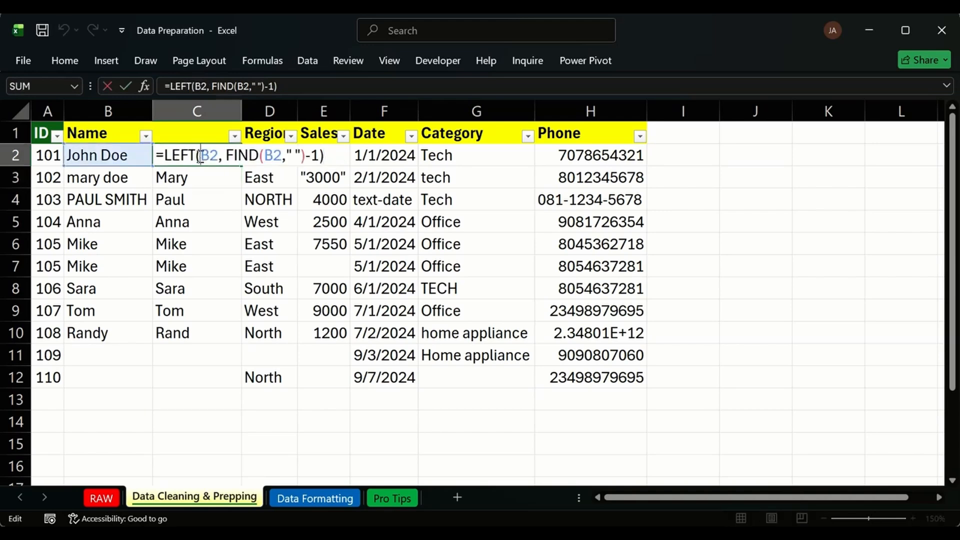
left_click(282, 156)
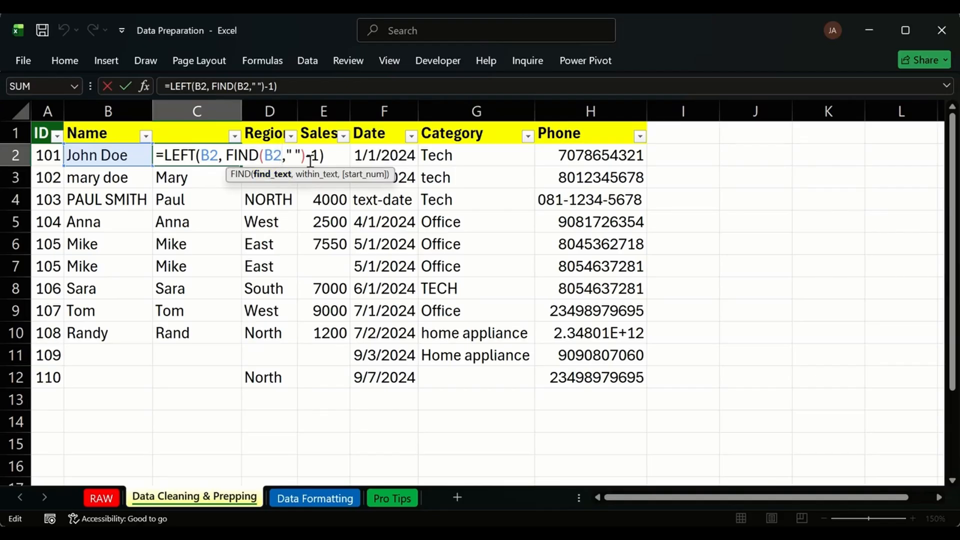
key("ctrl+Return")
key("ctrl+z")
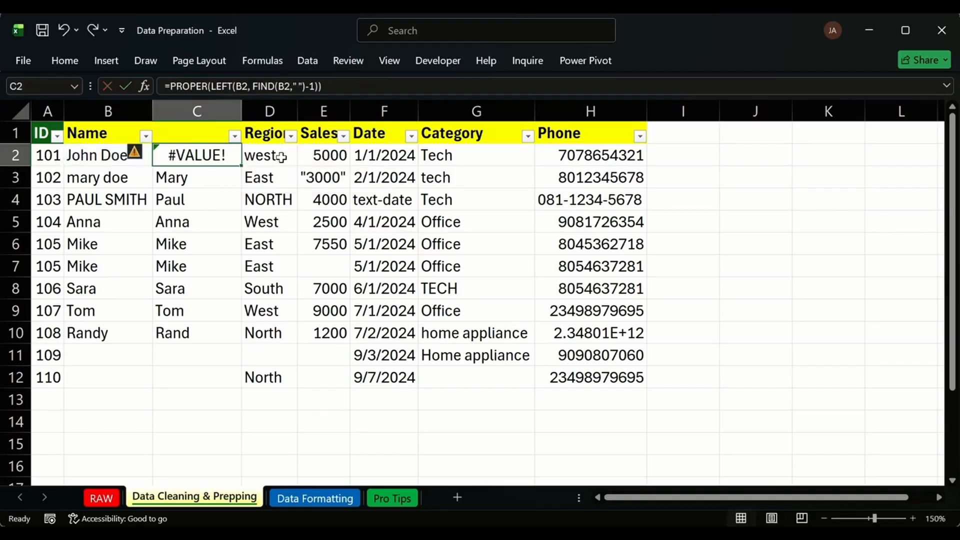
Rewrite C2's FIND as FIND(" ",B2) so C2 returns the first name John.
double_click(225, 155)
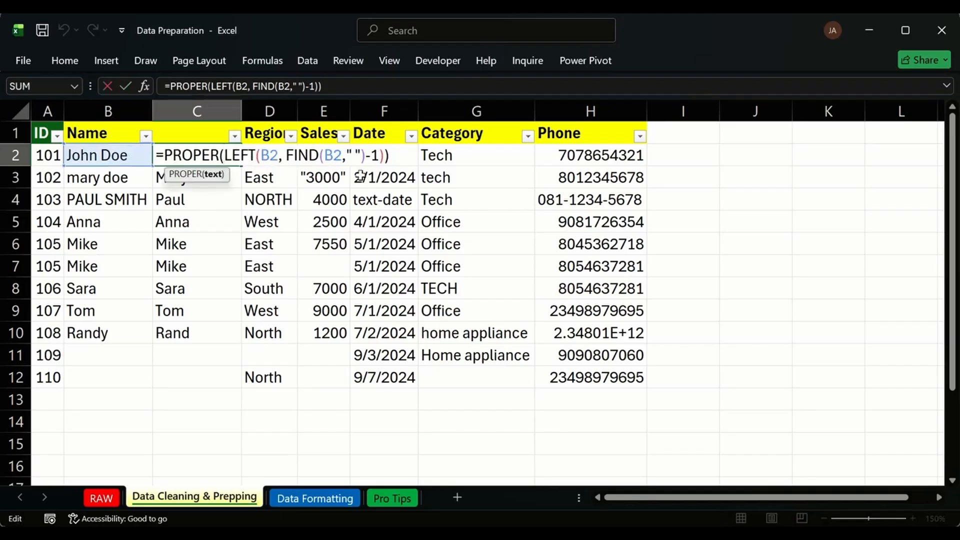
left_click(343, 155)
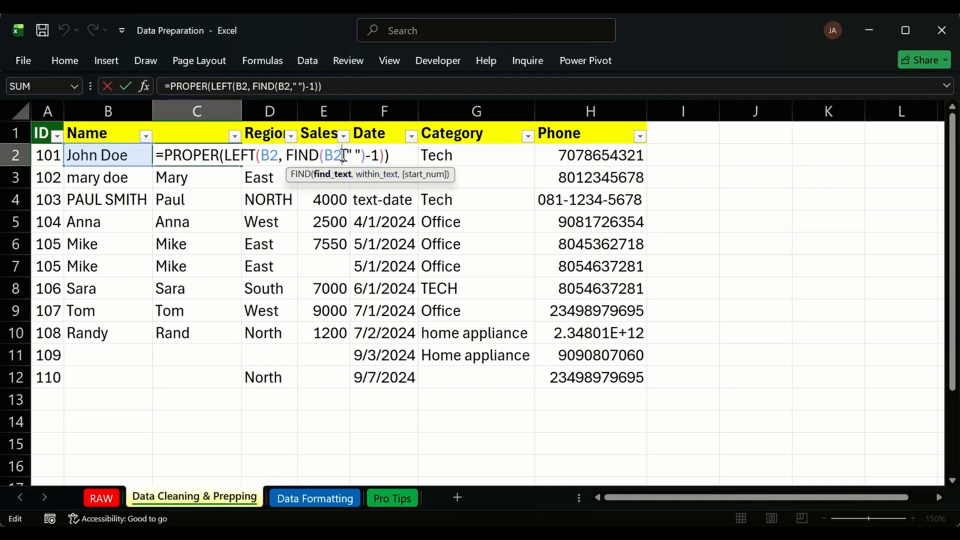
left_click_drag(343, 156, 323, 162)
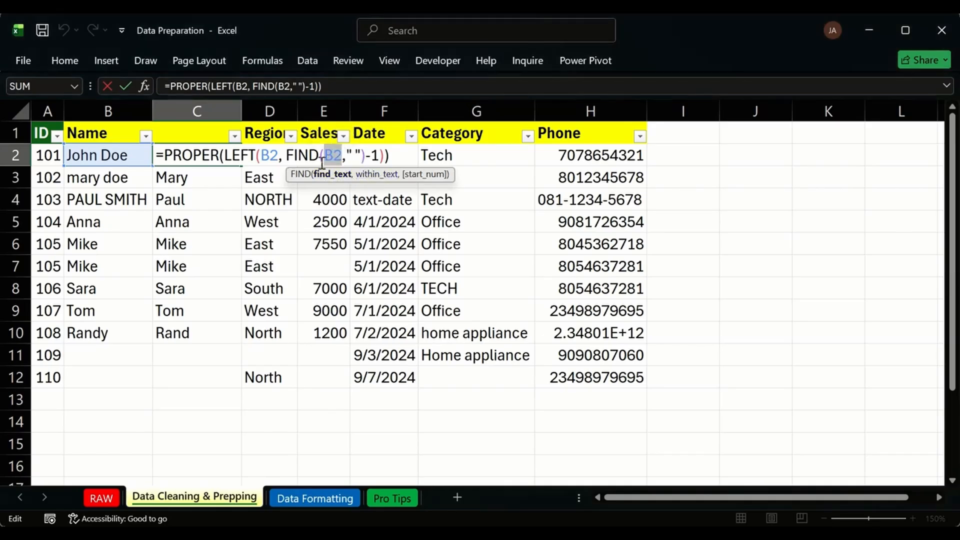
type("\" \"")
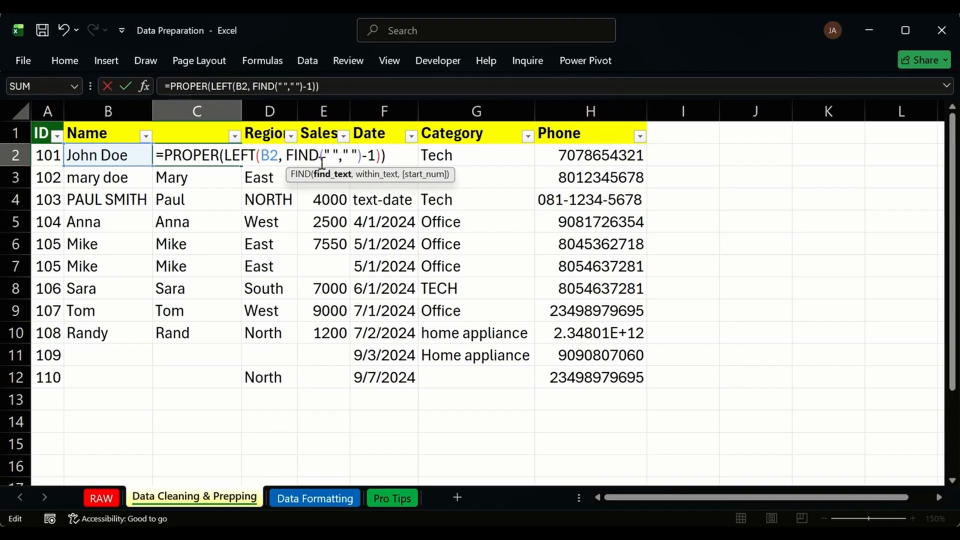
left_click_drag(358, 156, 346, 155)
key("BackSpace")
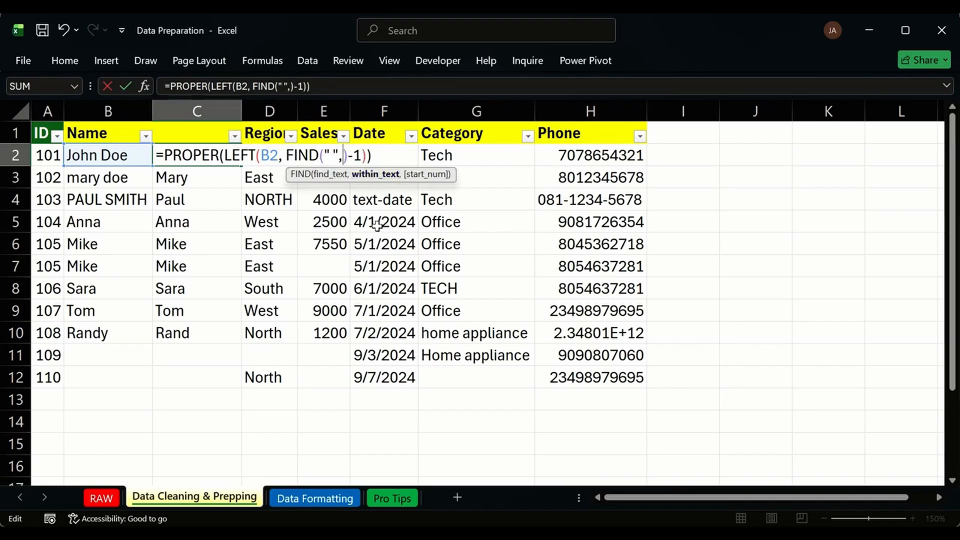
left_click(132, 155)
key("Return")
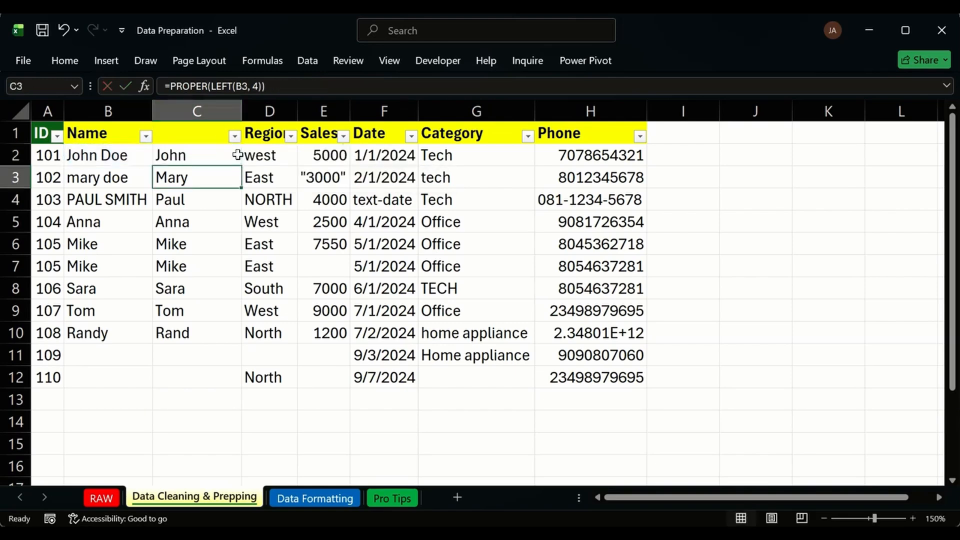
Fill the first-name formula down to C12 and inspect C5's #VALUE! for the single-word name Anna.
left_click(231, 159)
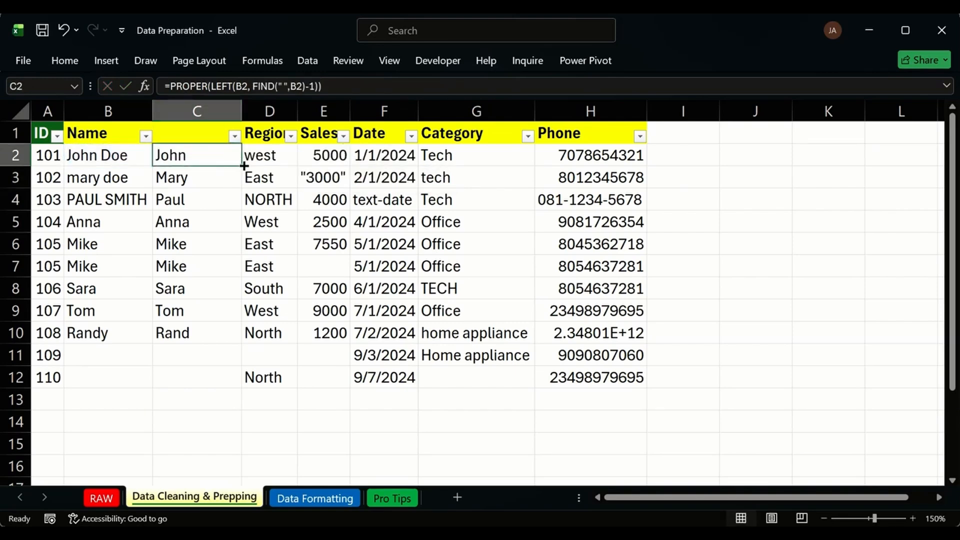
double_click(241, 165)
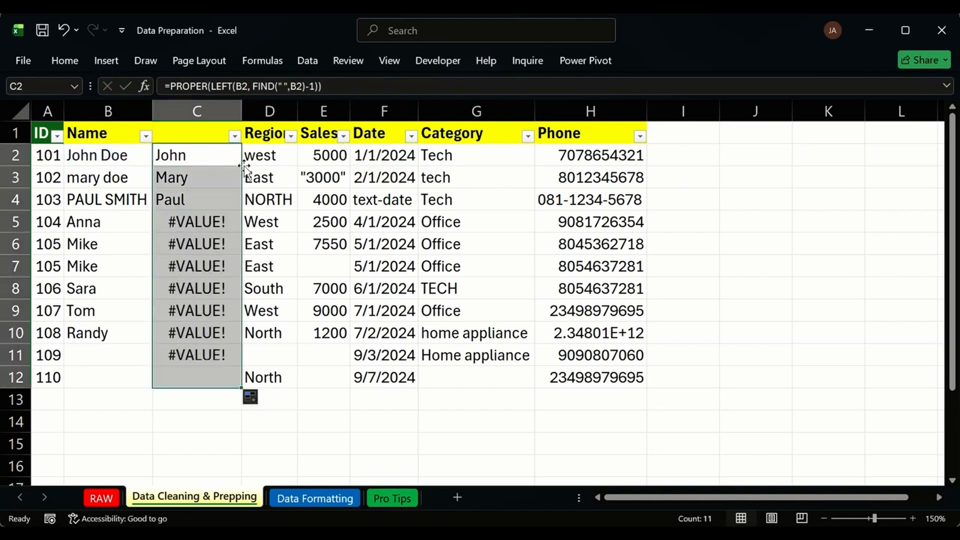
left_click(229, 220)
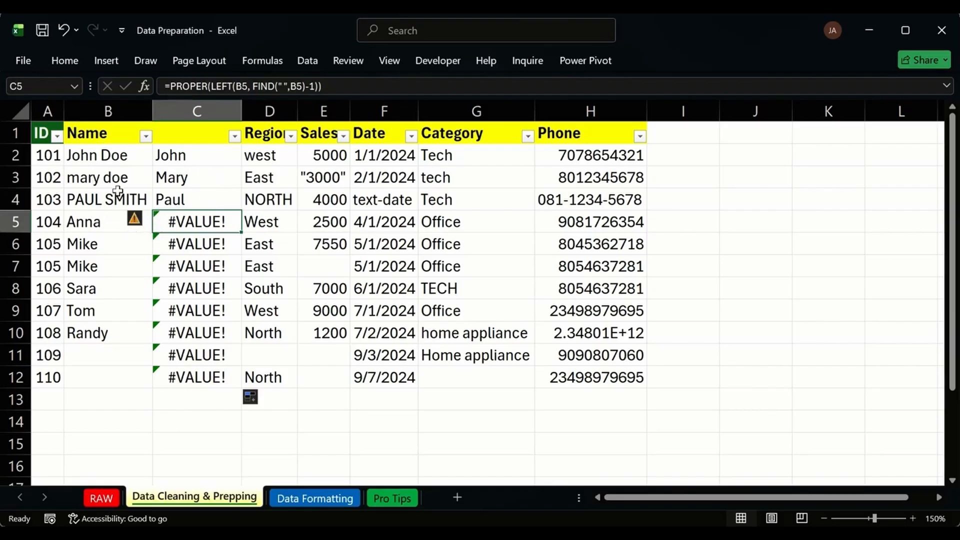
left_click(106, 223)
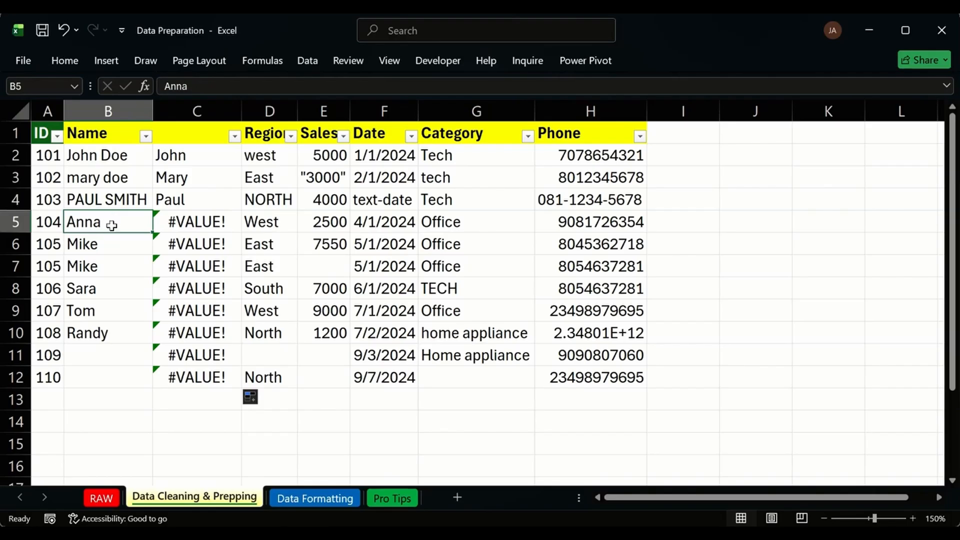
double_click(193, 220)
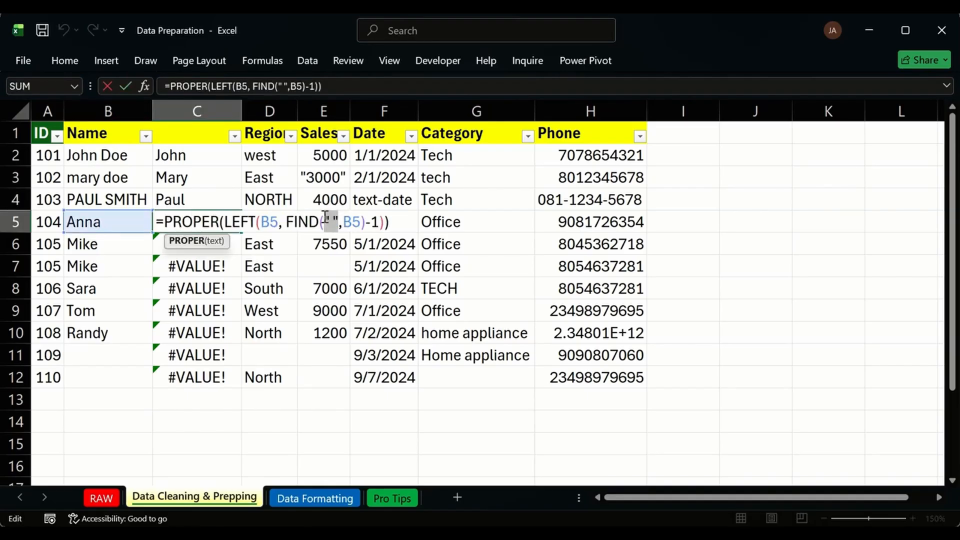
left_click(324, 221)
key("ctrl+Return")
double_click(214, 159)
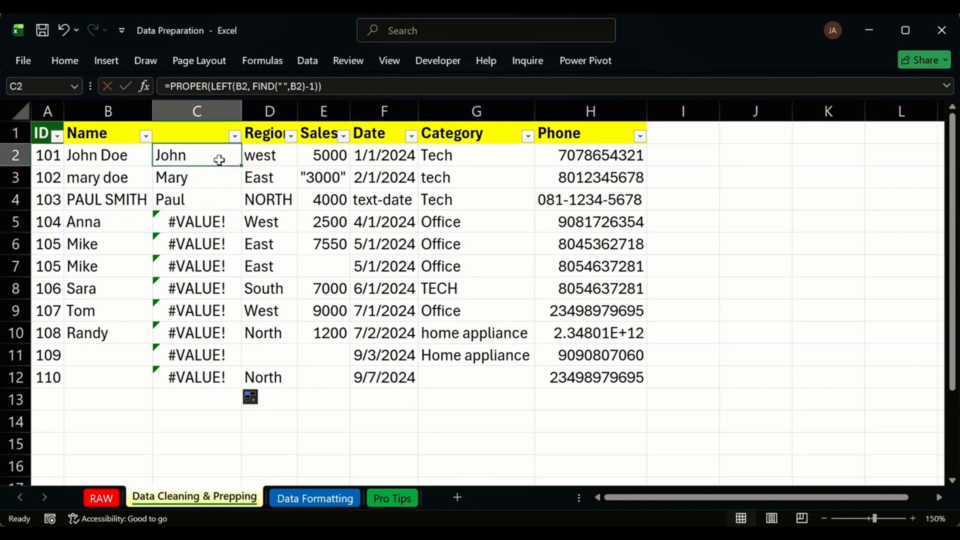
left_click_drag(339, 155, 326, 154)
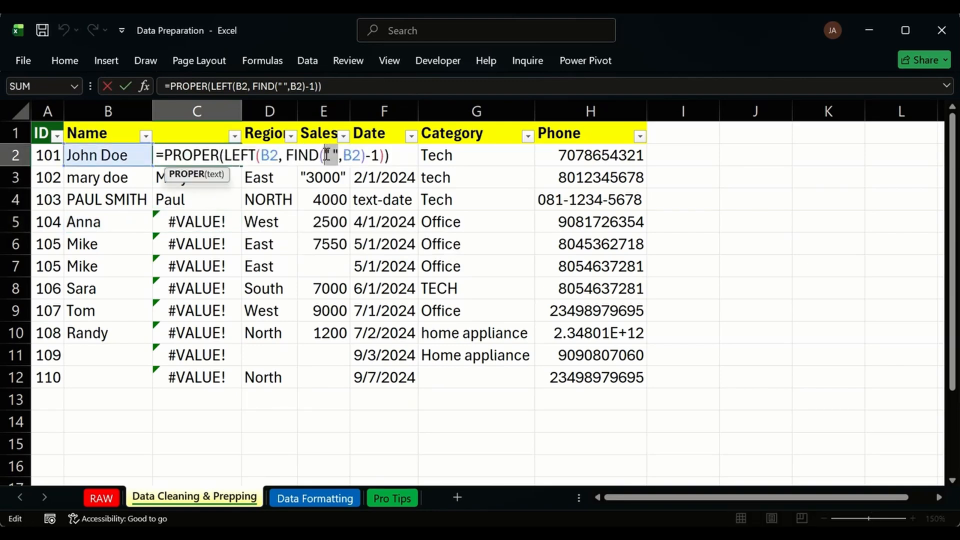
type("OR")
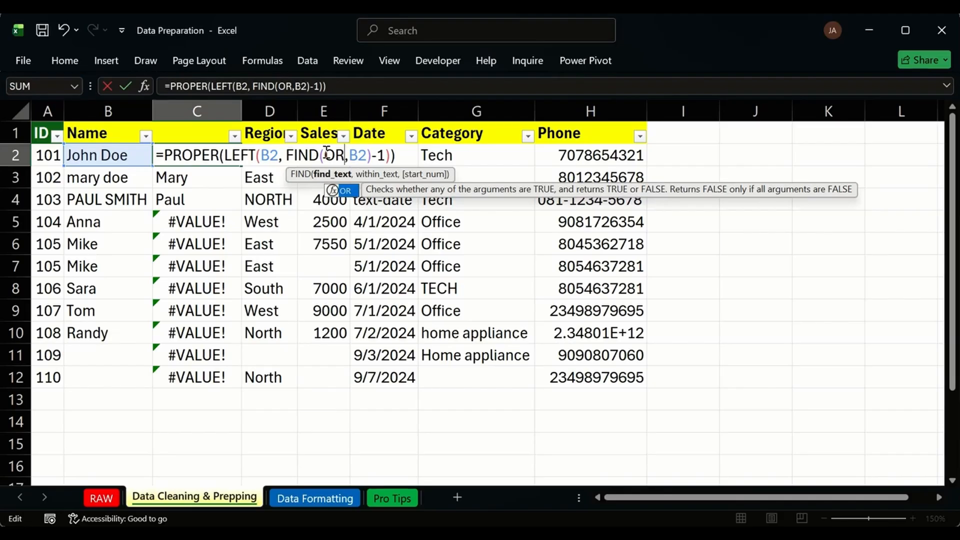
key("Tab")
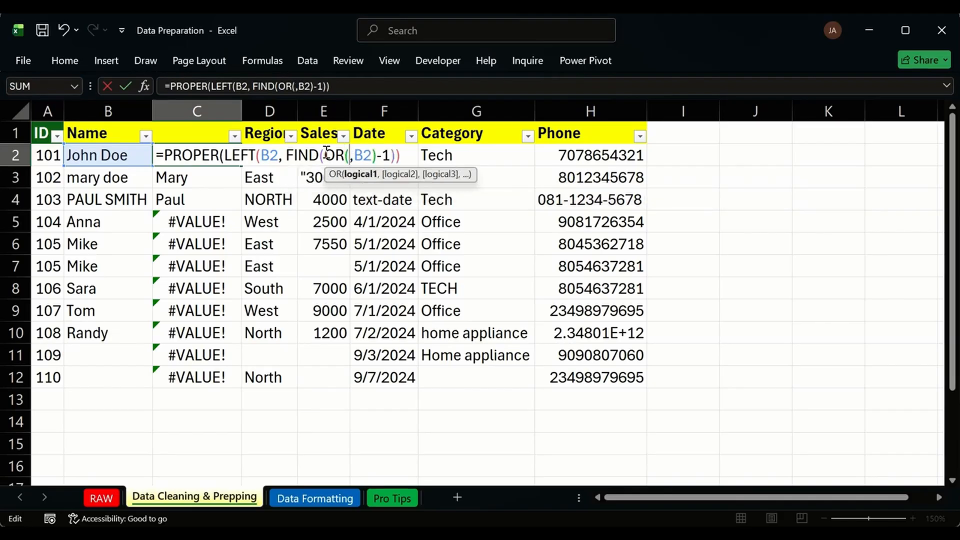
key("BackSpace")
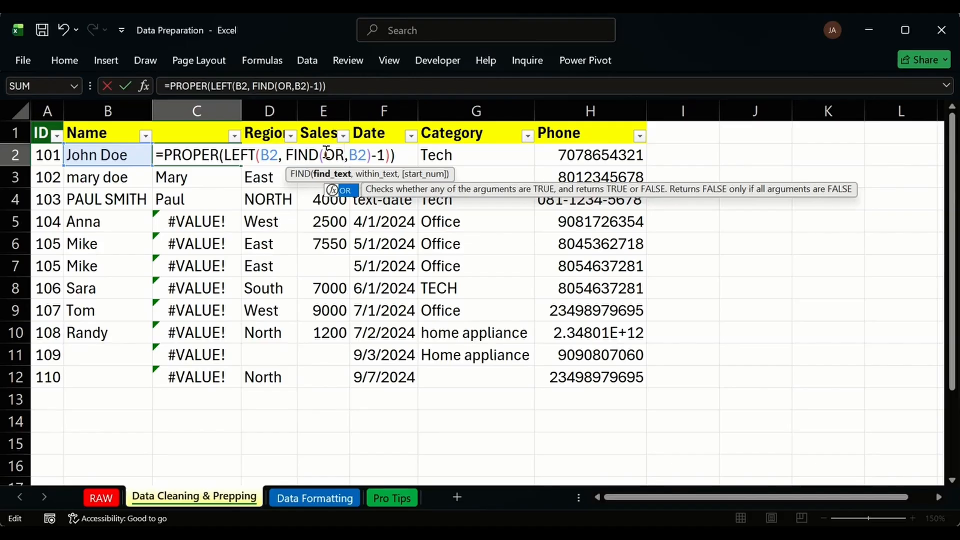
type("(")
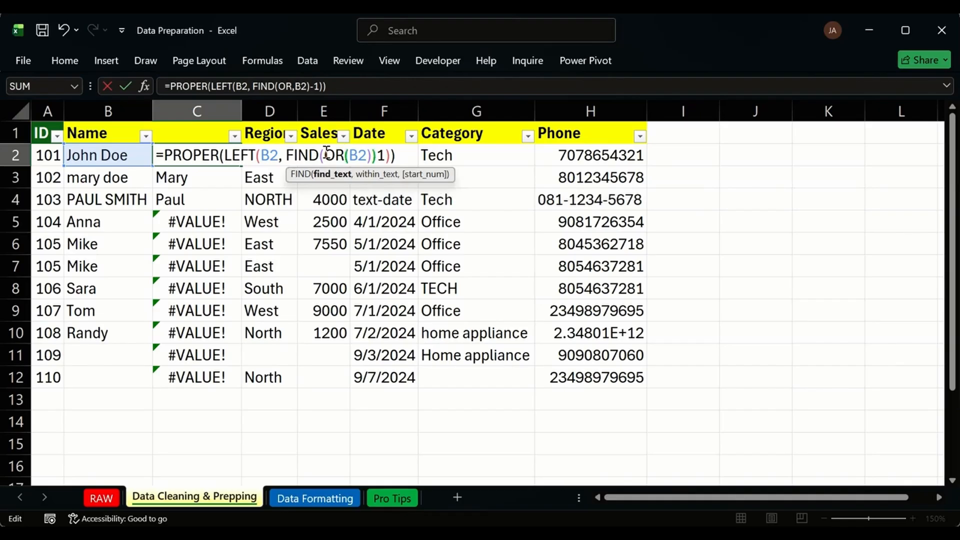
type("\"\"")
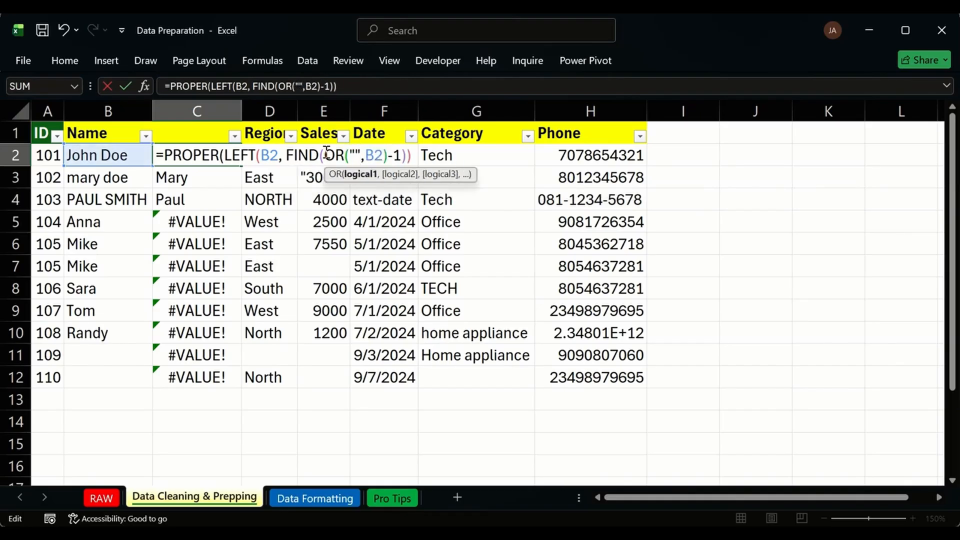
type(",")
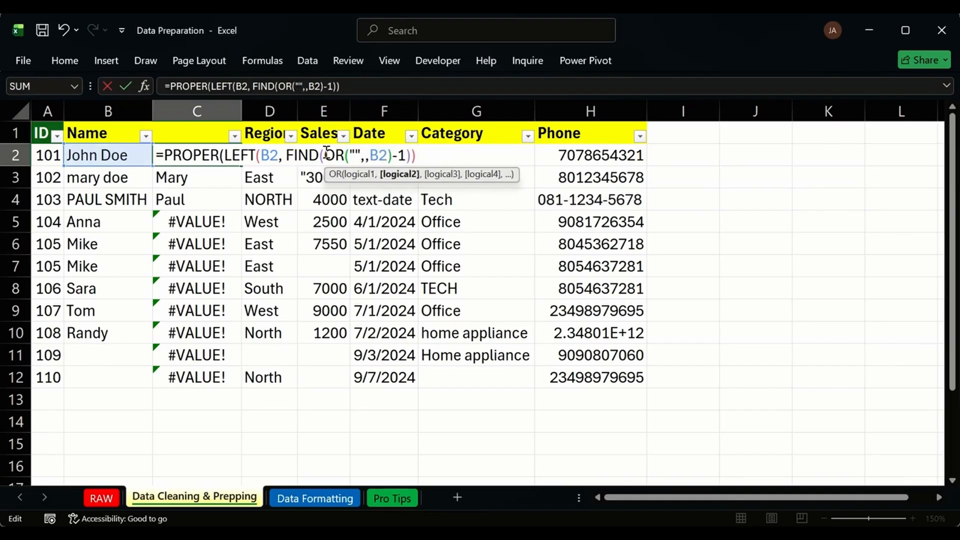
type("\" \"")
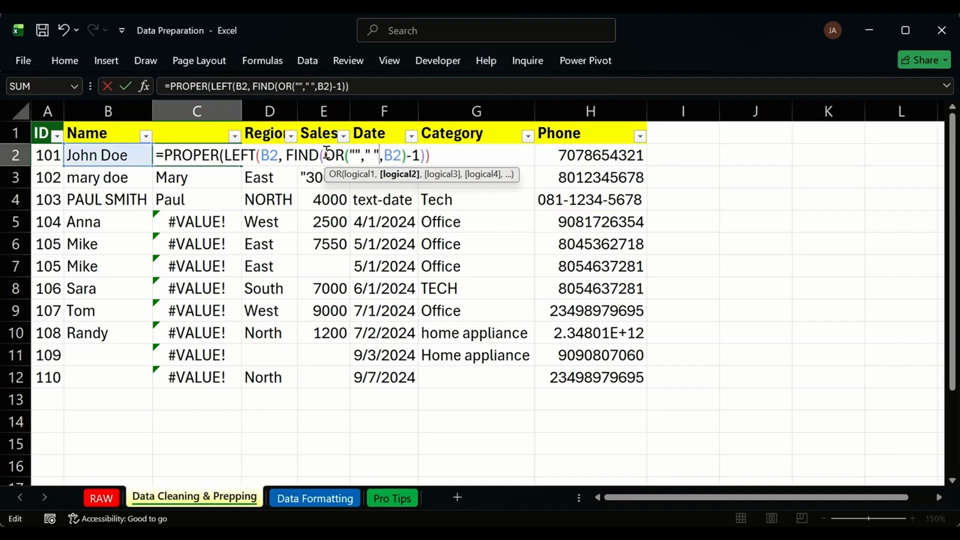
type(")")
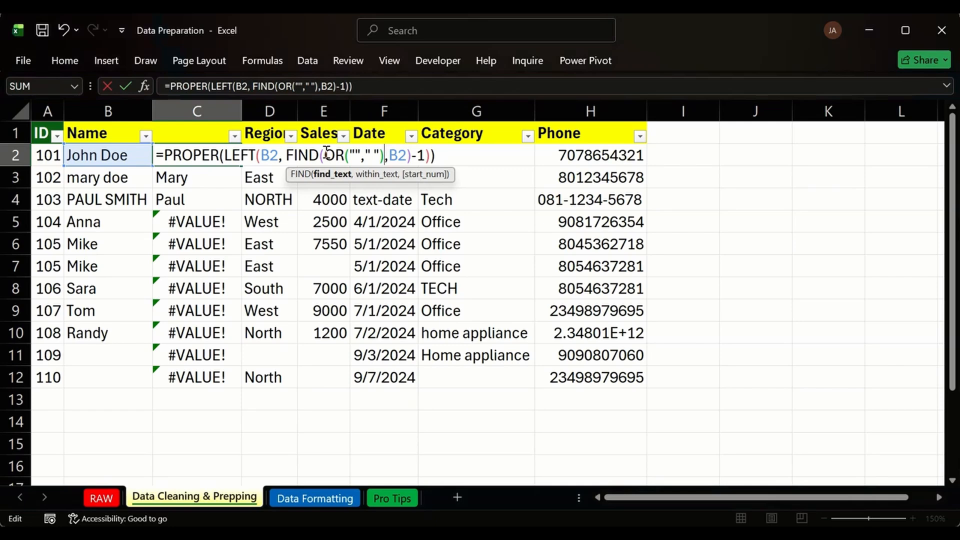
key("Return")
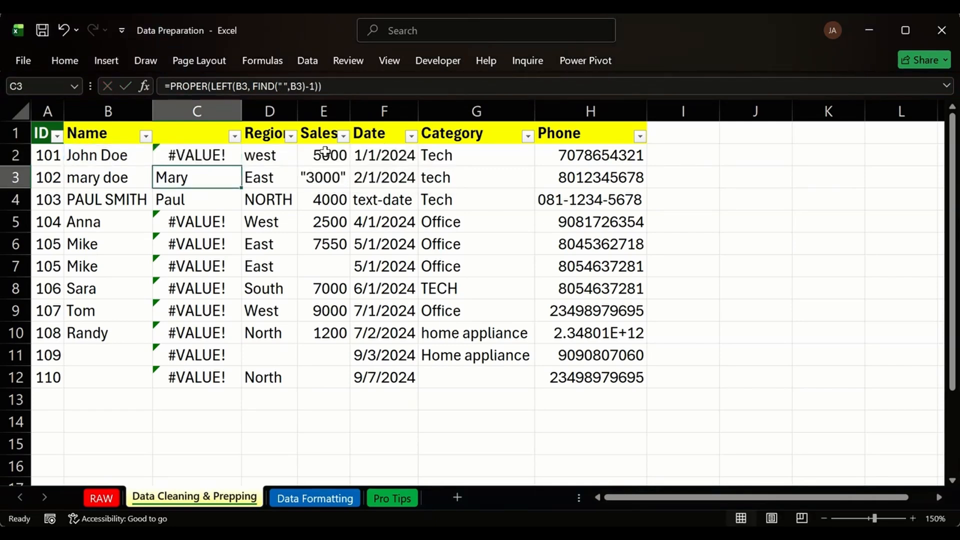
key("ctrl+z")
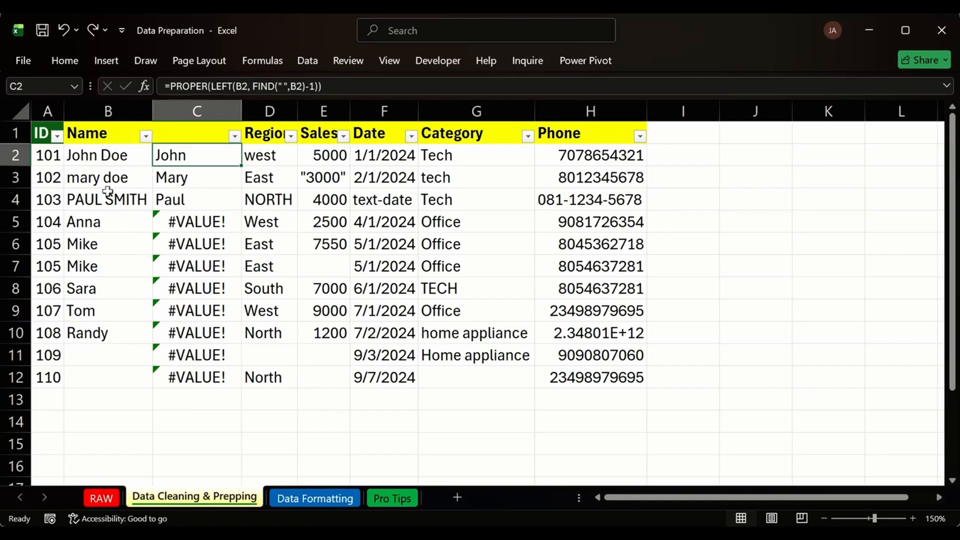
Replace C5's first-word formula with =PROPER(B5).
left_click_drag(193, 155, 197, 195)
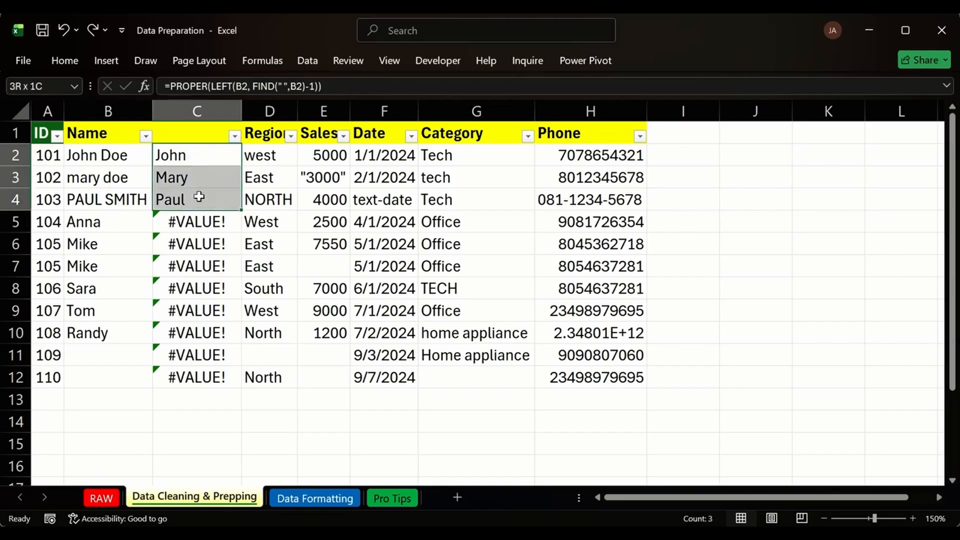
left_click(207, 221)
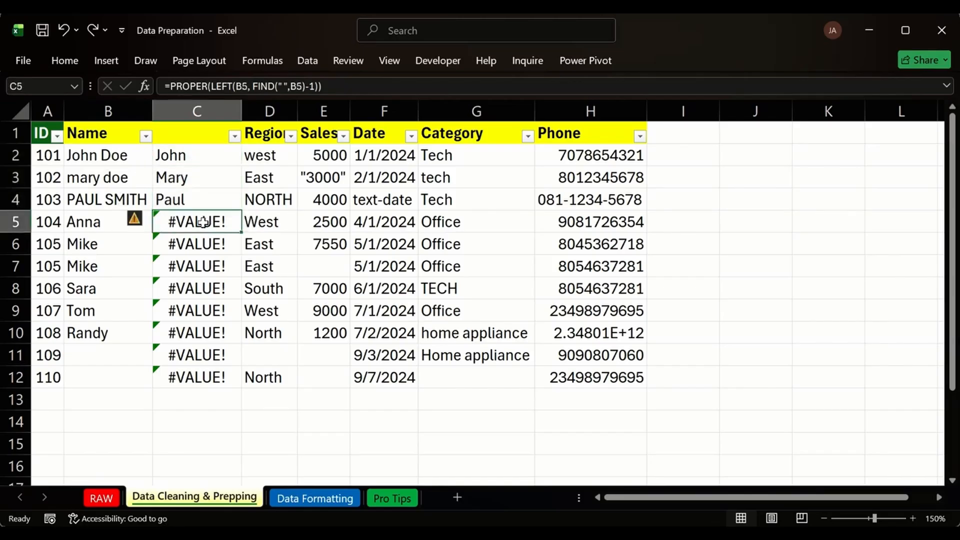
double_click(213, 223)
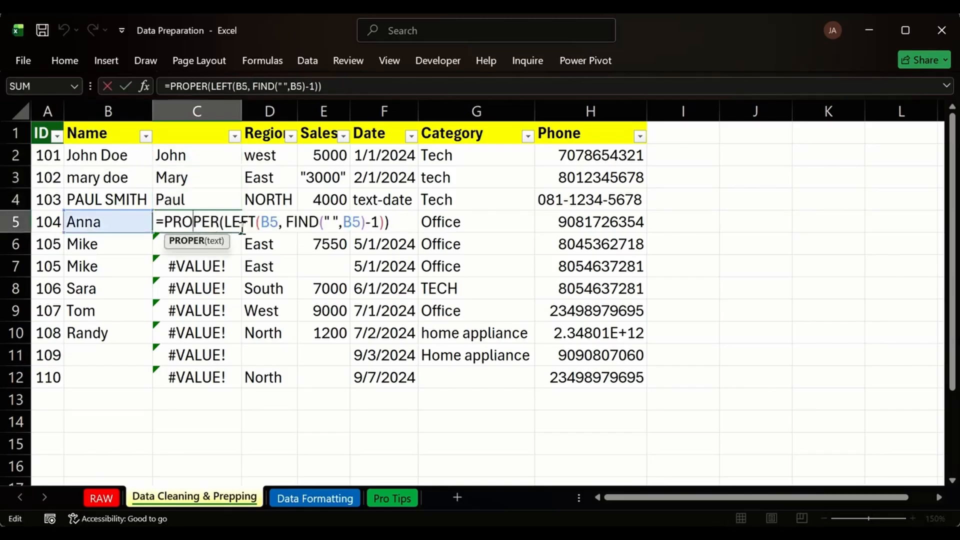
left_click_drag(227, 220, 383, 220)
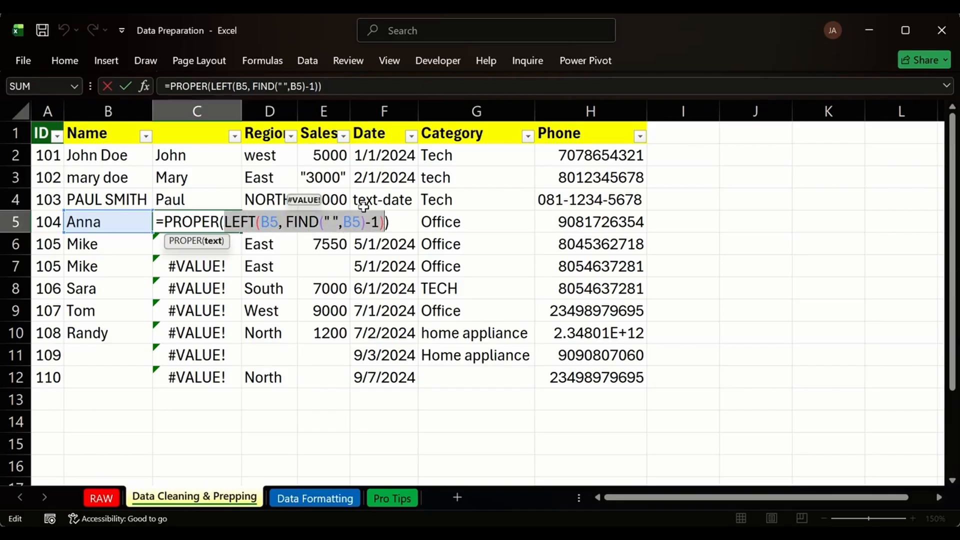
key("BackSpace")
left_click(117, 224)
key("Return")
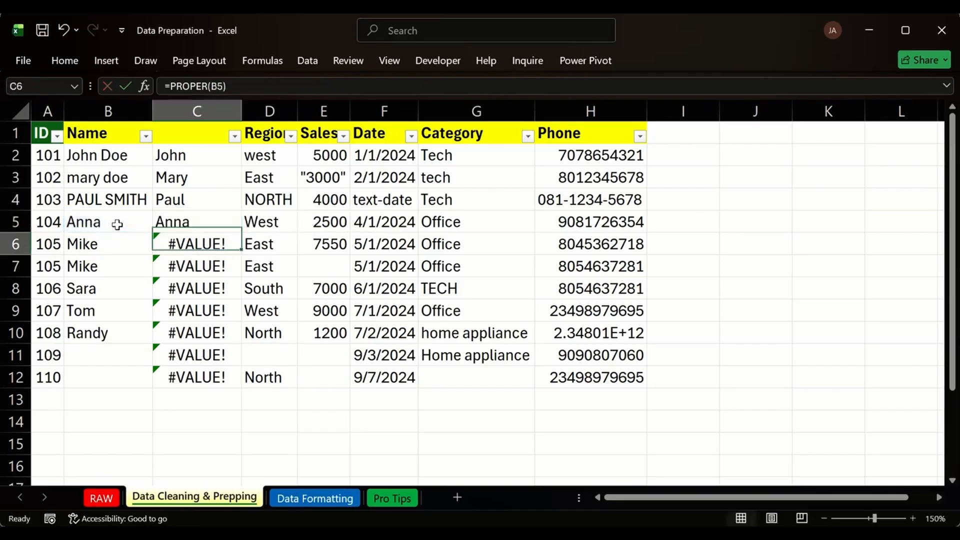
Fill =PROPER(B5) from C5 down to C12, giving Anna, Mike, Sara, Tom and Randy.
left_click(214, 226)
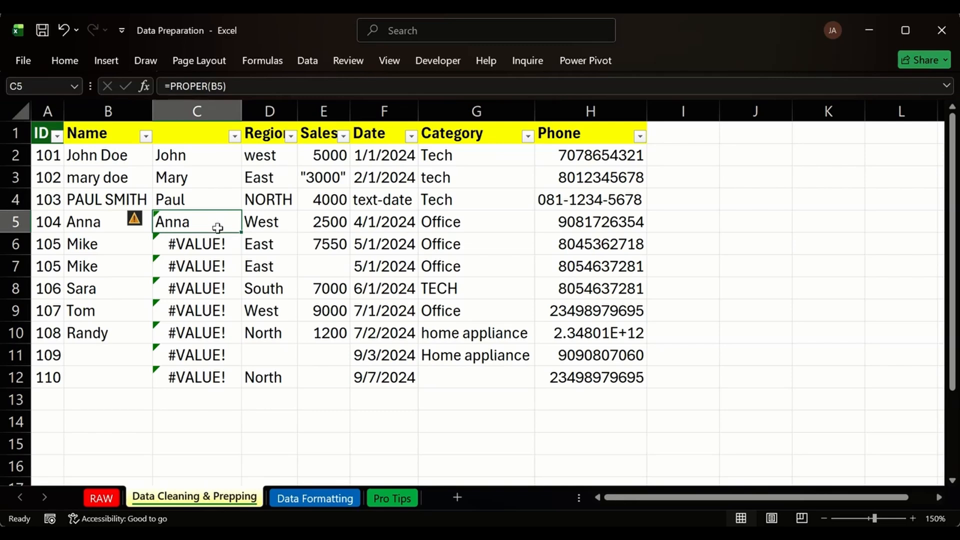
double_click(241, 233)
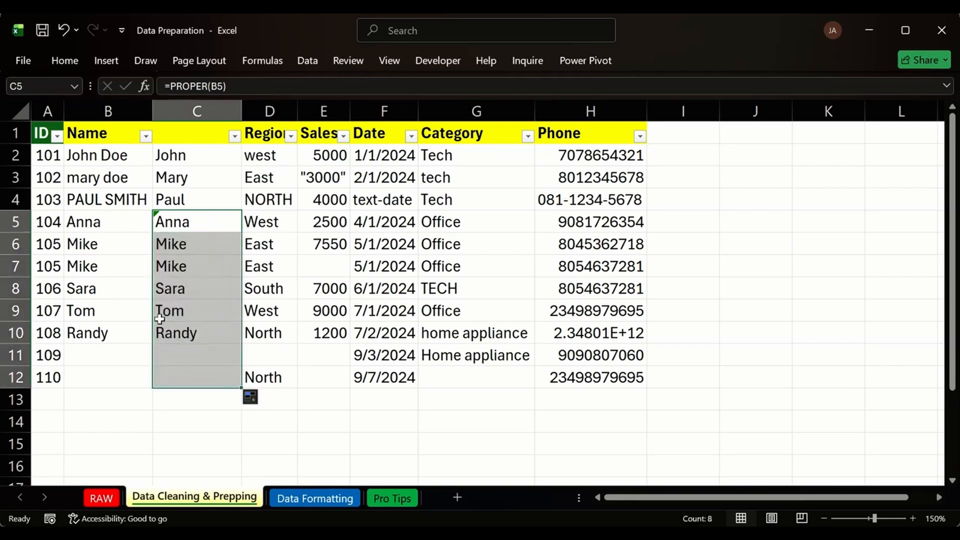
left_click(157, 406)
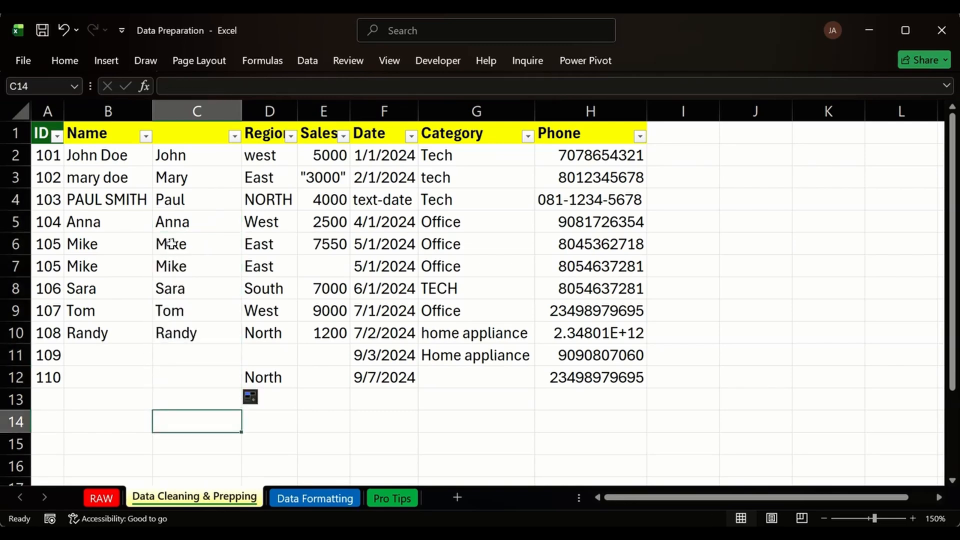
left_click(170, 220)
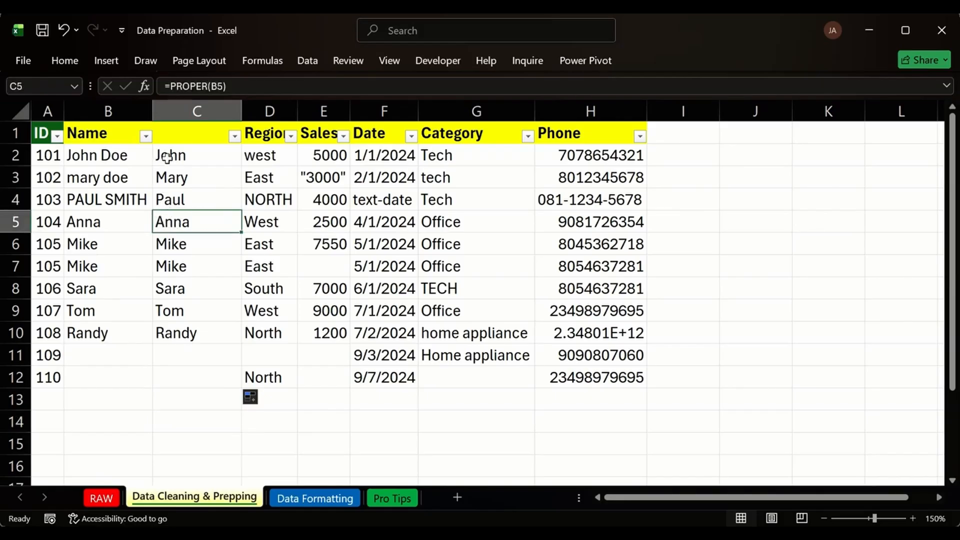
left_click_drag(170, 156, 167, 197)
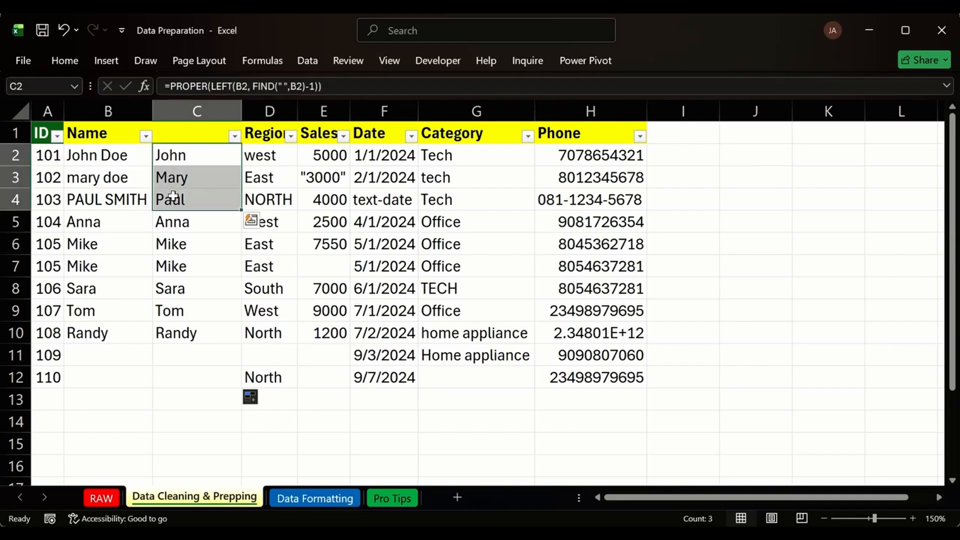
key("ctrl+z")
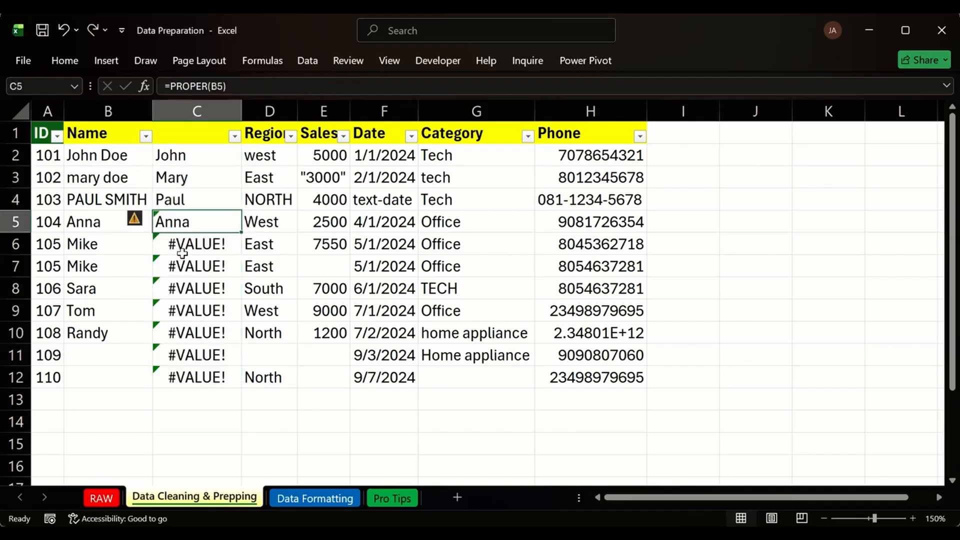
left_click(142, 221)
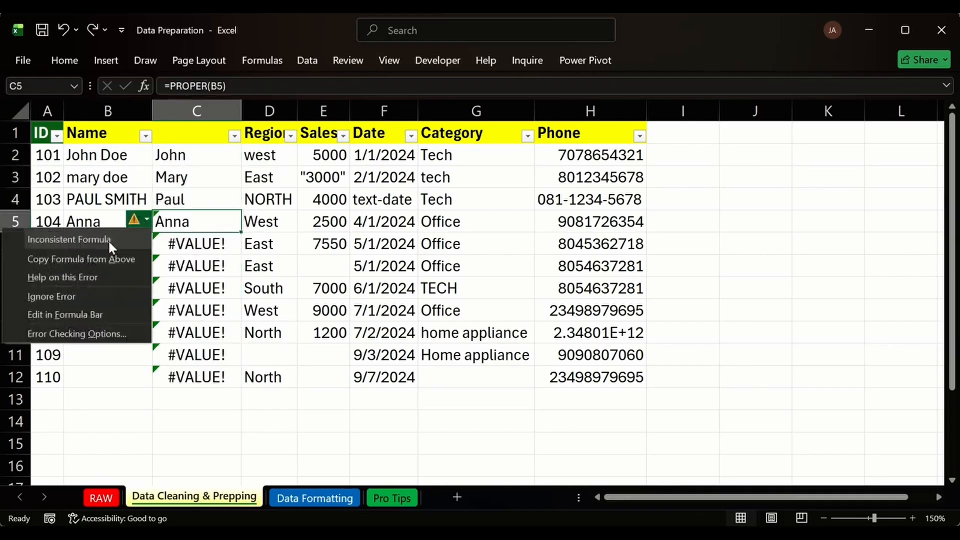
left_click(185, 159)
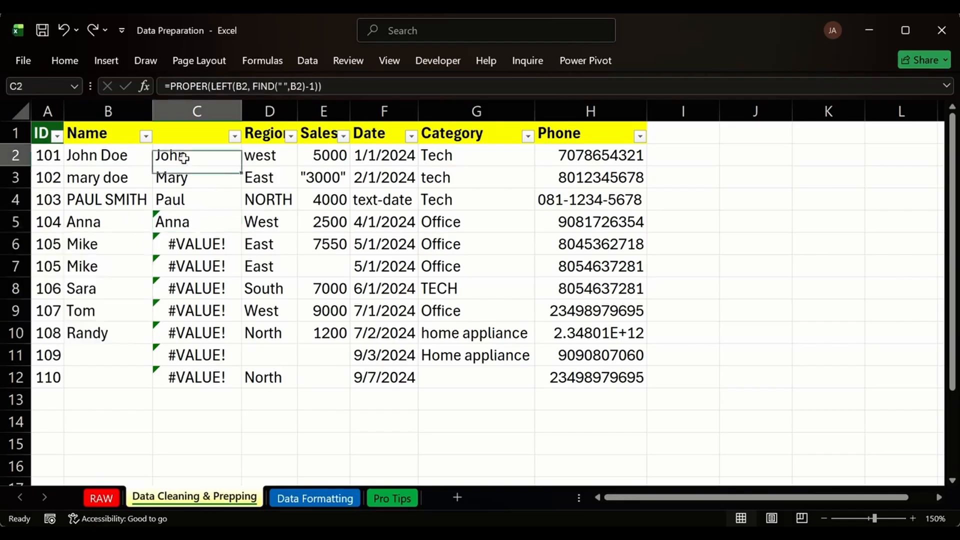
left_click_drag(185, 159, 189, 192)
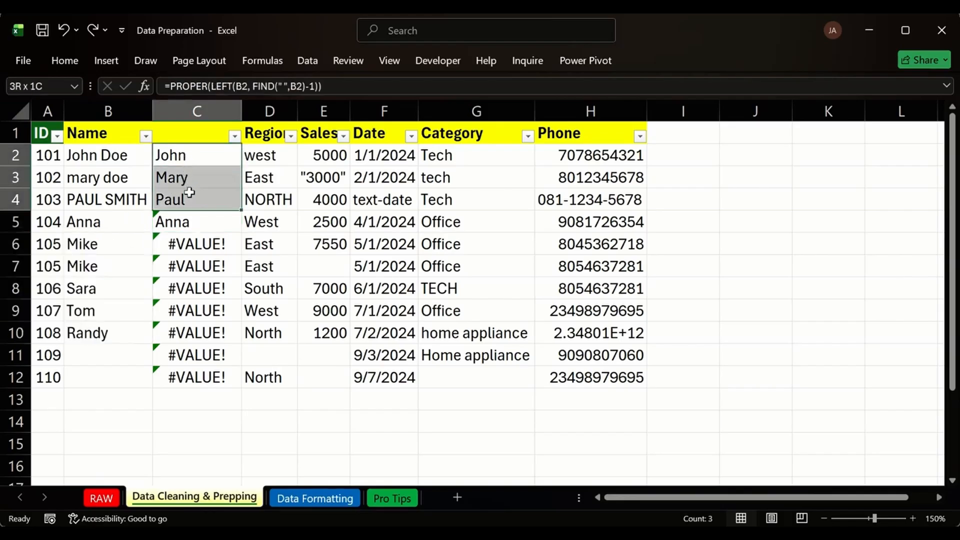
left_click(193, 223)
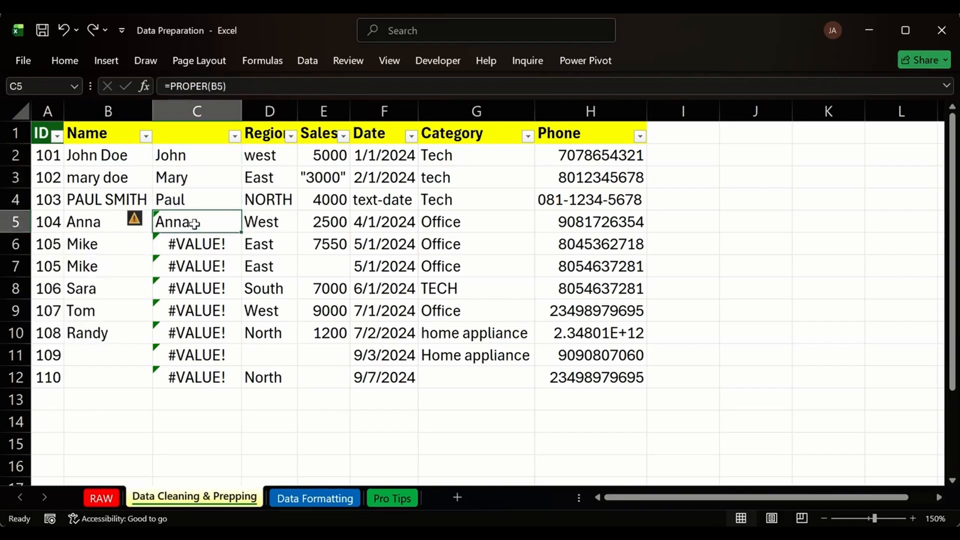
double_click(238, 234)
left_click(122, 271)
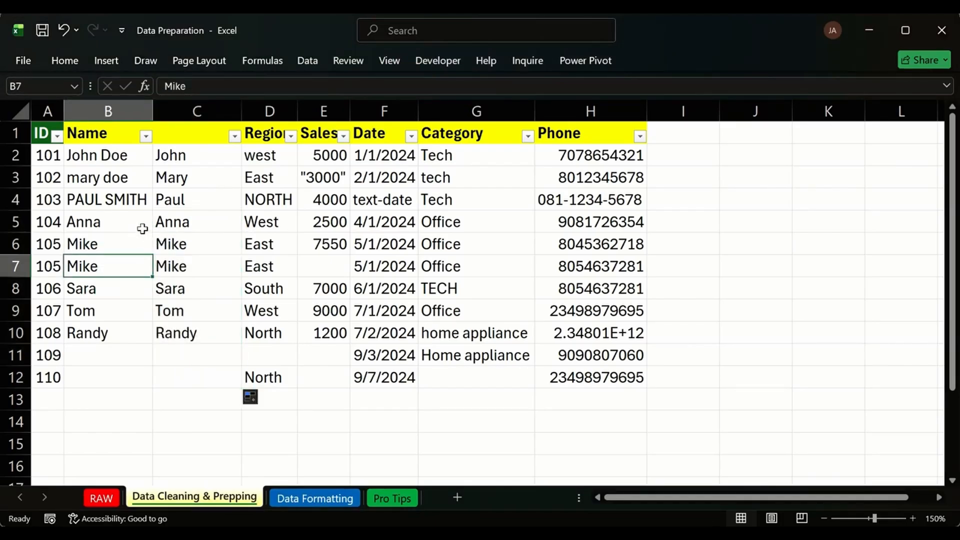
left_click(194, 363)
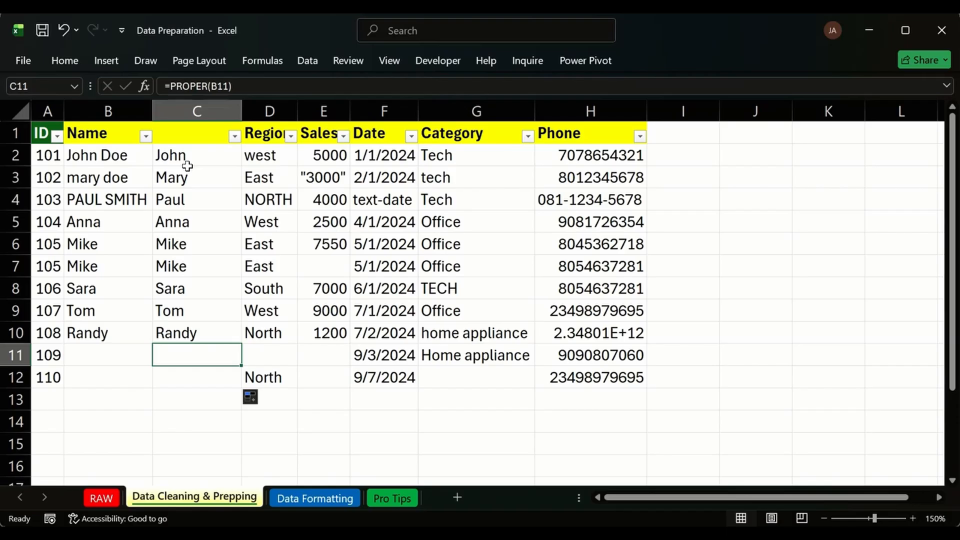
left_click(206, 383)
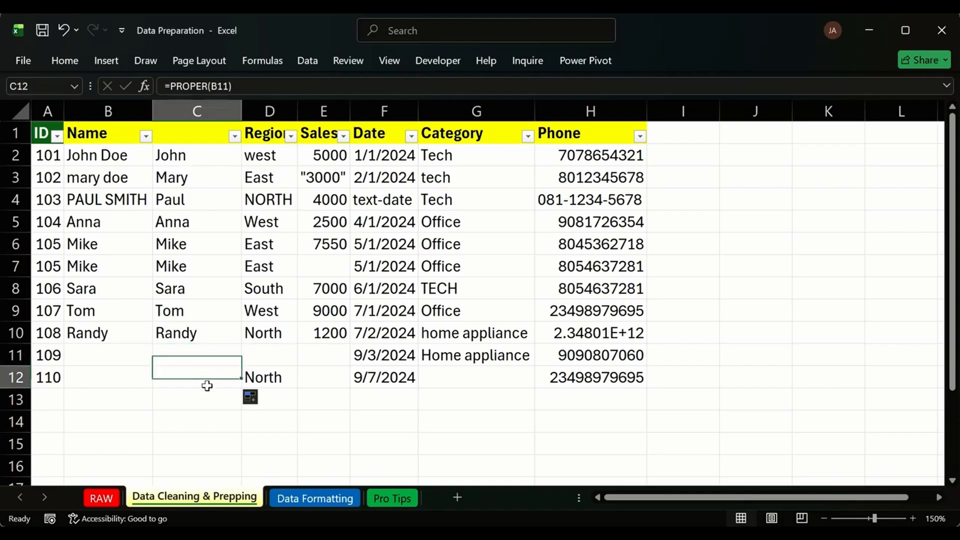
left_click(196, 359)
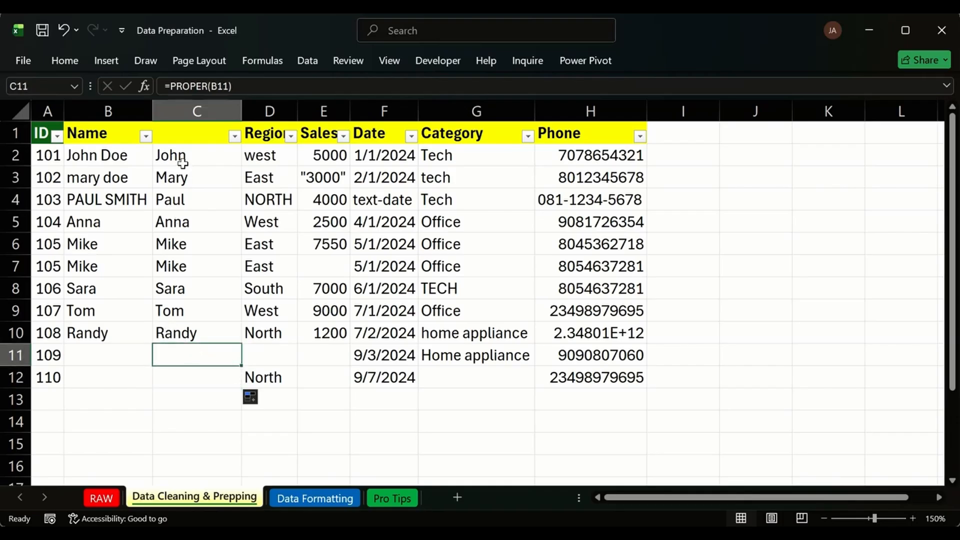
left_click_drag(185, 156, 195, 201)
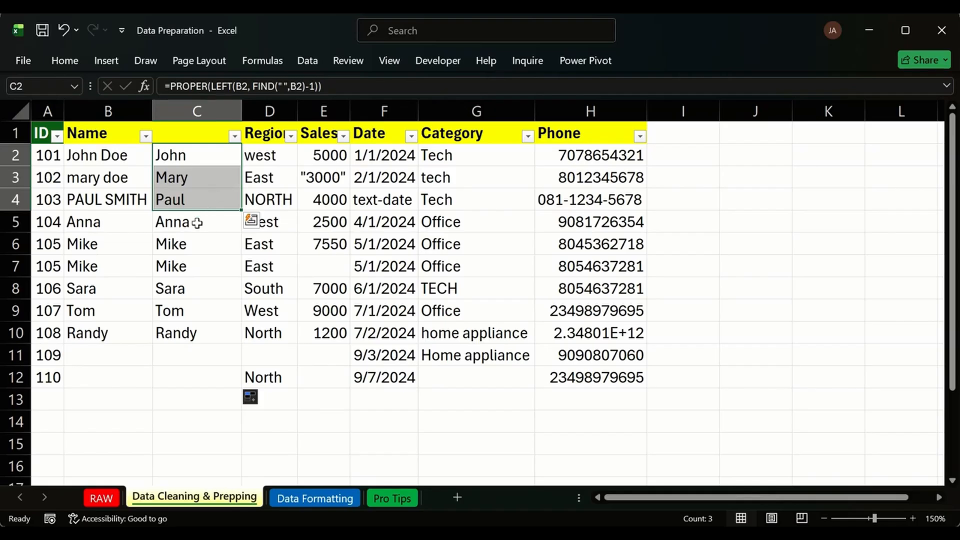
left_click_drag(197, 223, 206, 332)
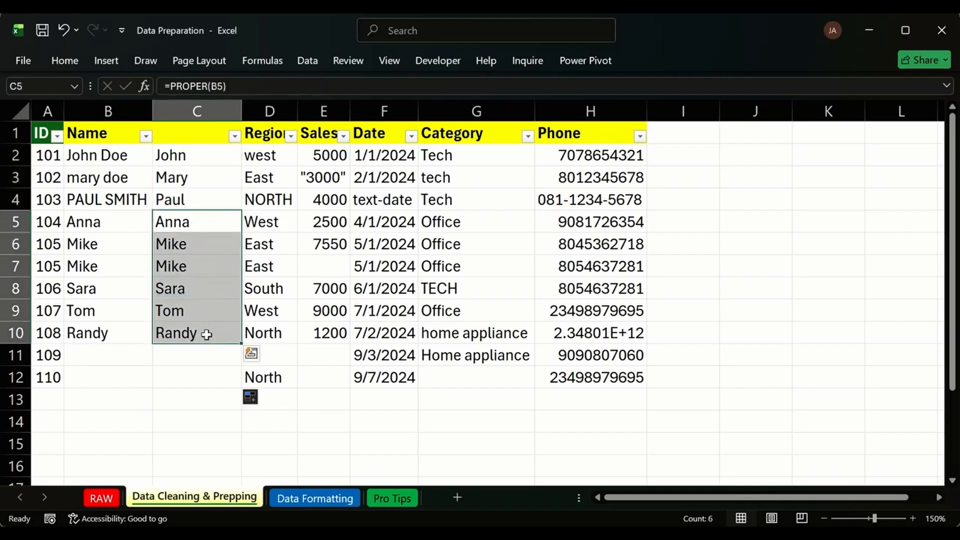
left_click(171, 154)
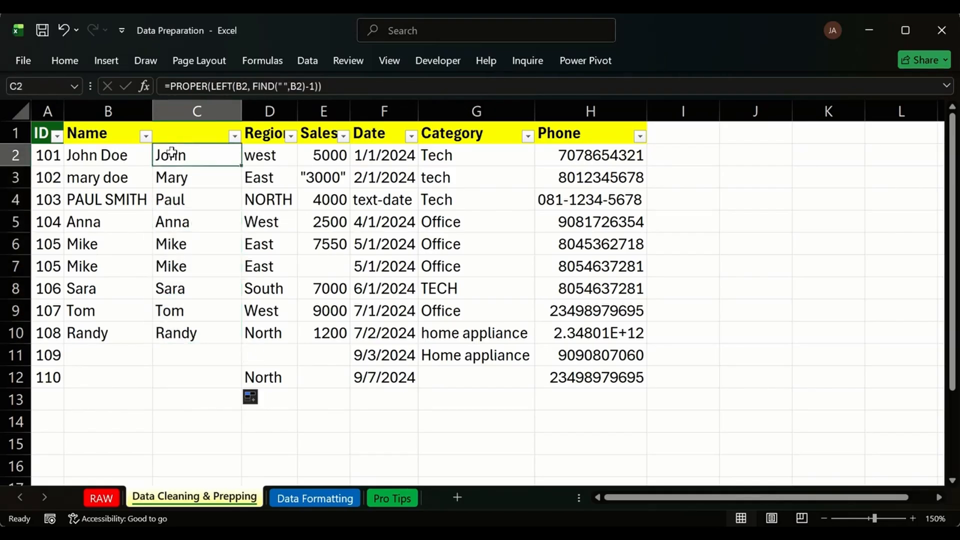
double_click(110, 155)
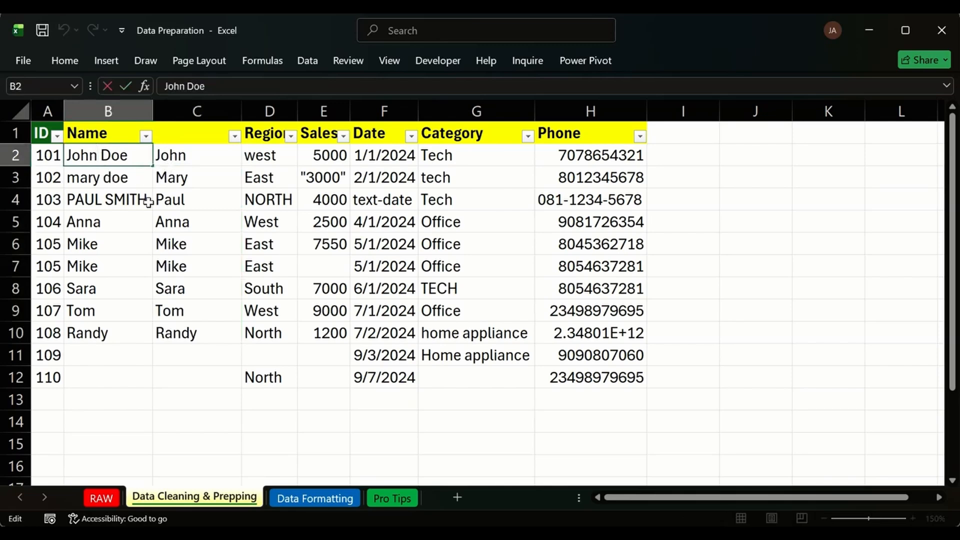
type("WE")
key("Return")
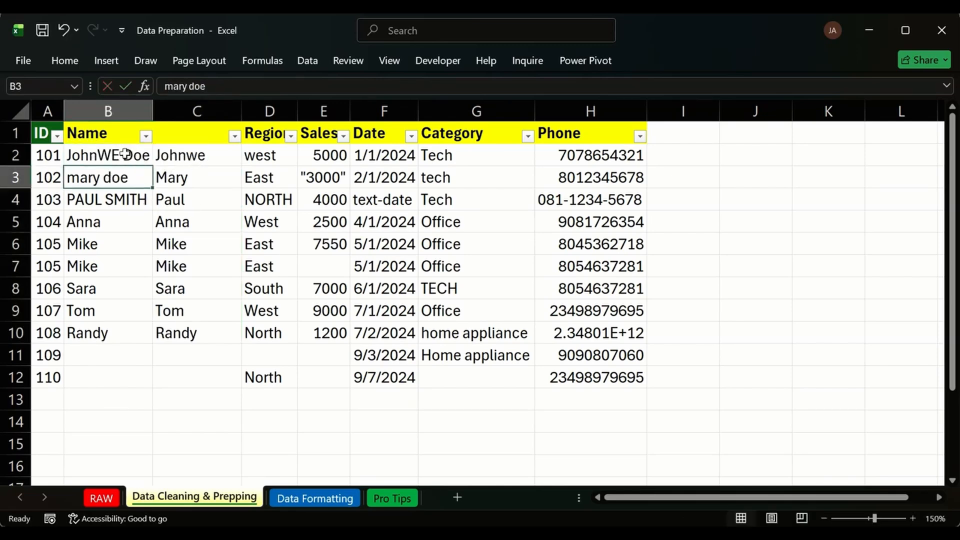
left_click(196, 153)
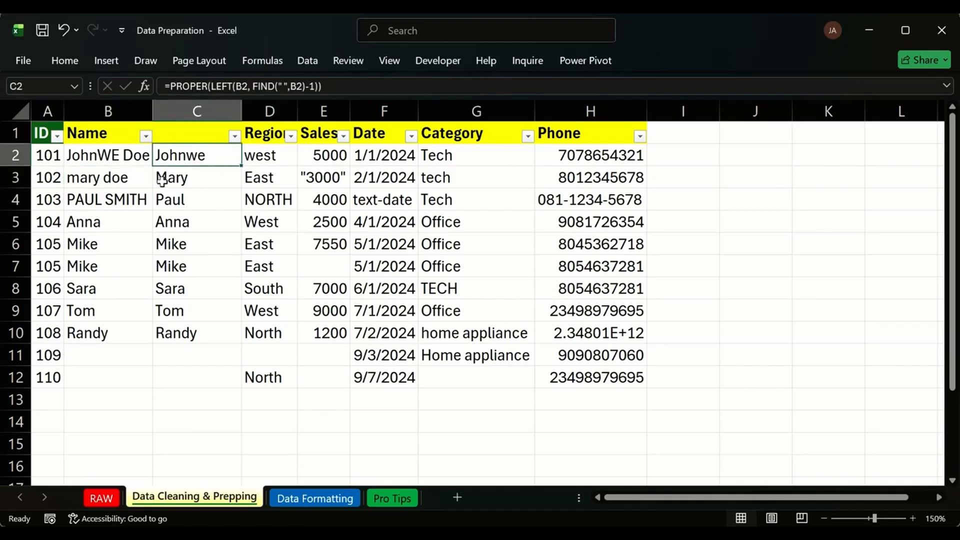
key("ctrl+z")
left_click(143, 200)
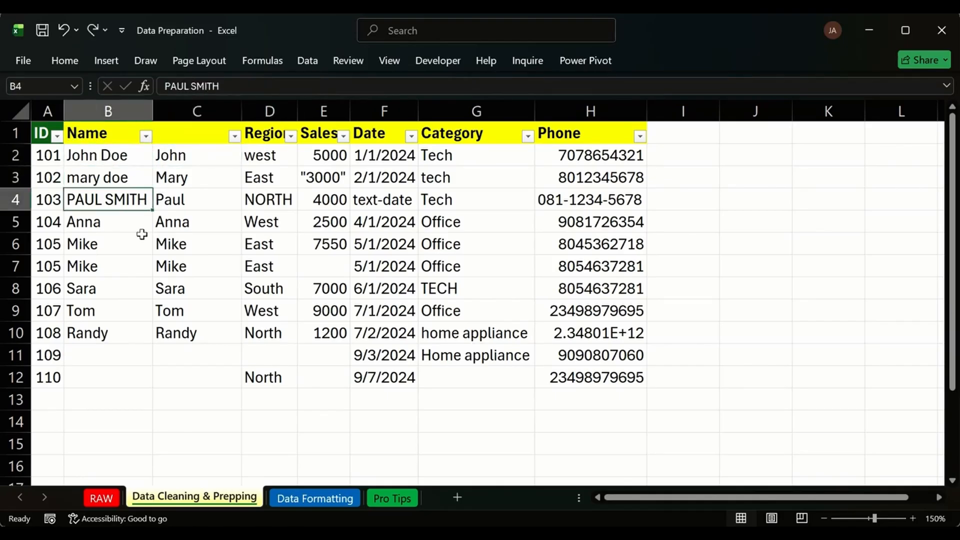
Copy the column C first-name results and paste them as values starting at B2.
left_click_drag(195, 152, 209, 370)
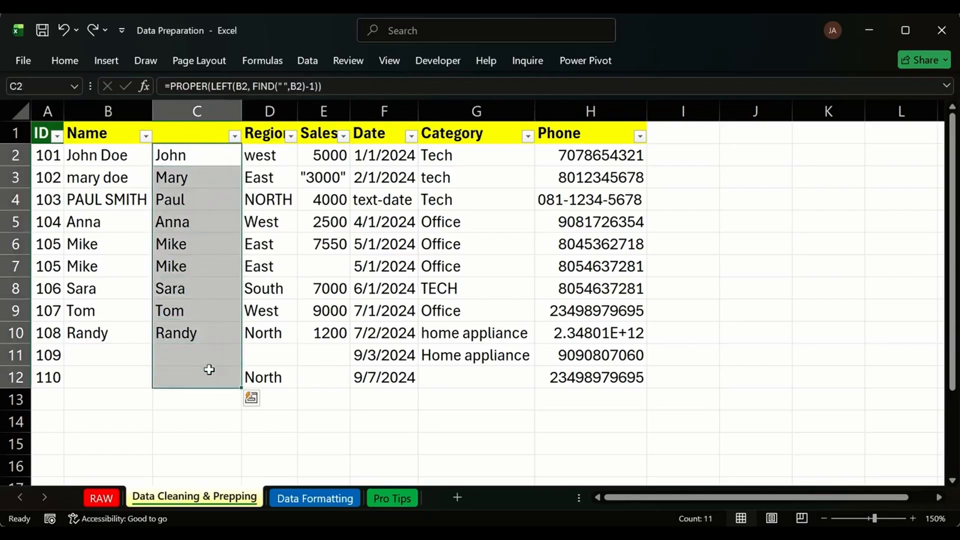
key("ctrl+c")
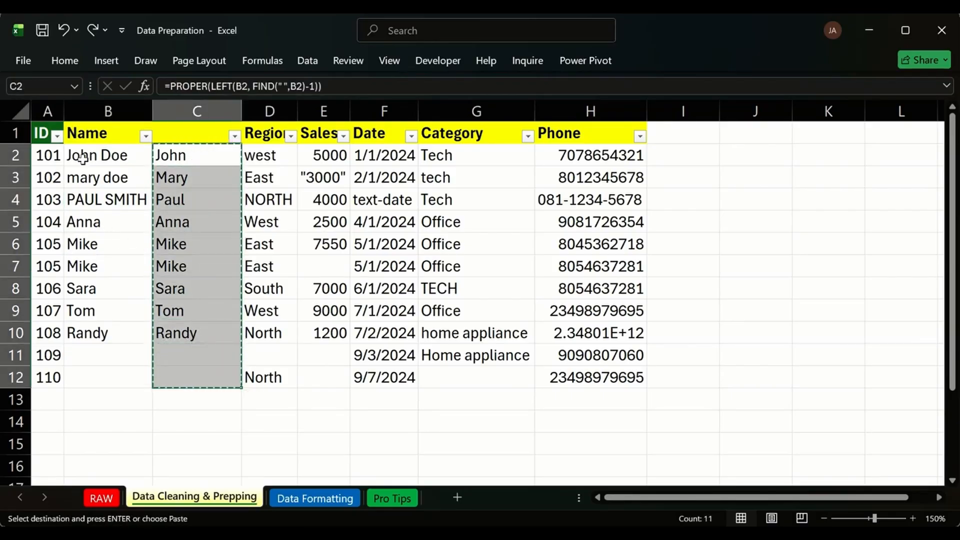
left_click(83, 158)
right_click(94, 160)
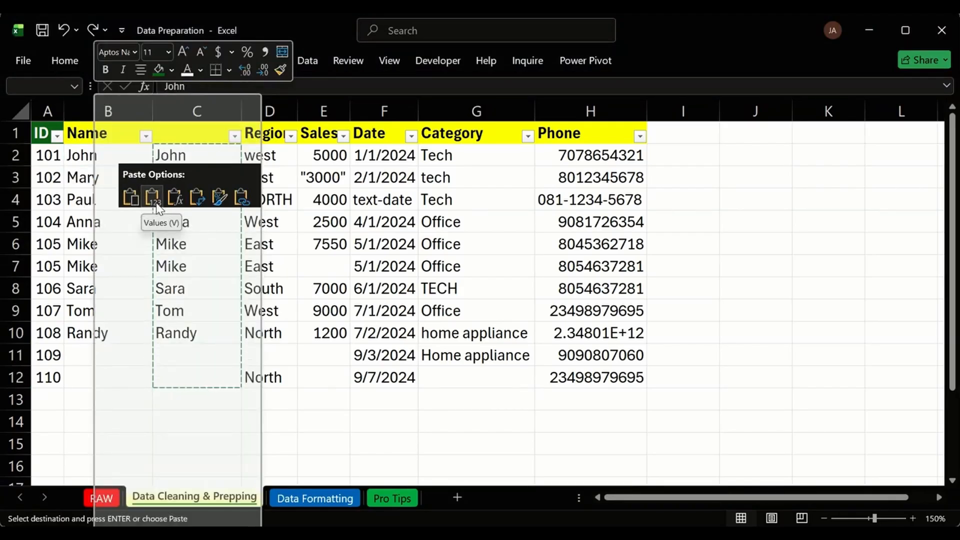
key("Escape")
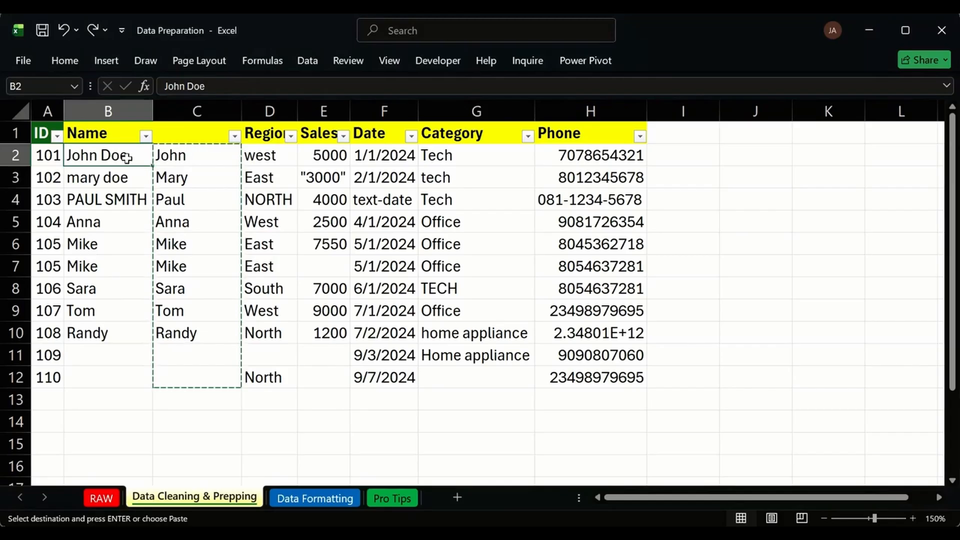
right_click(101, 161)
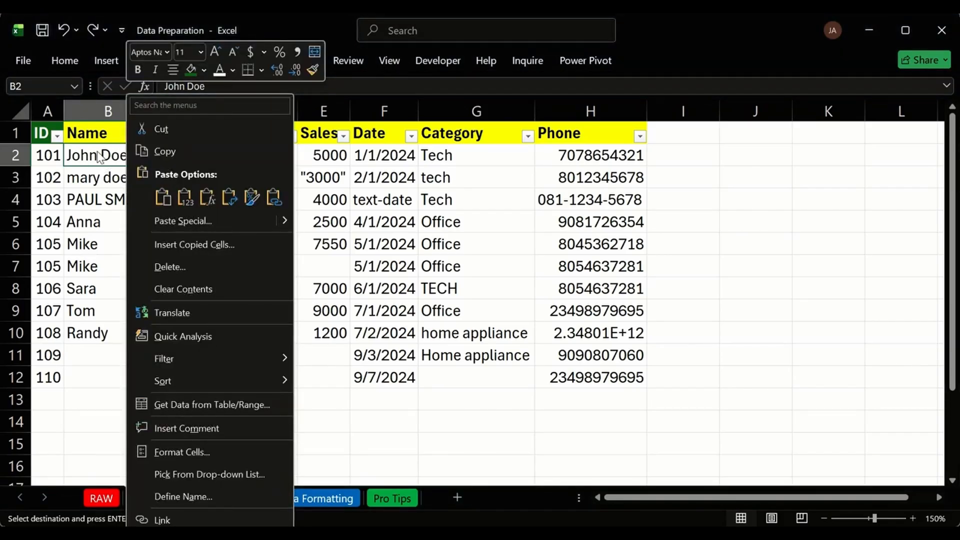
left_click(183, 196)
Spot-check that the pasted names are plain text, then select helper column C.
left_click(113, 180)
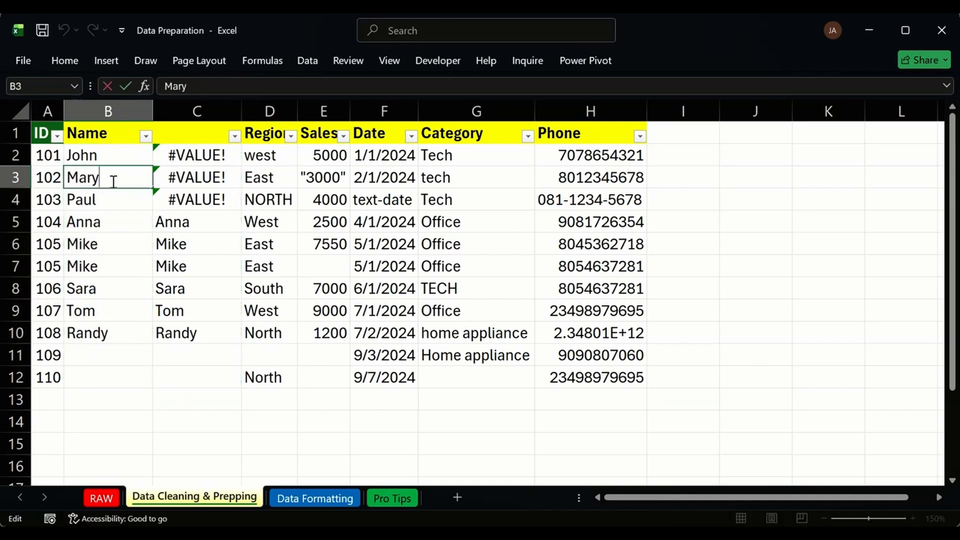
double_click(127, 220)
left_click(131, 262)
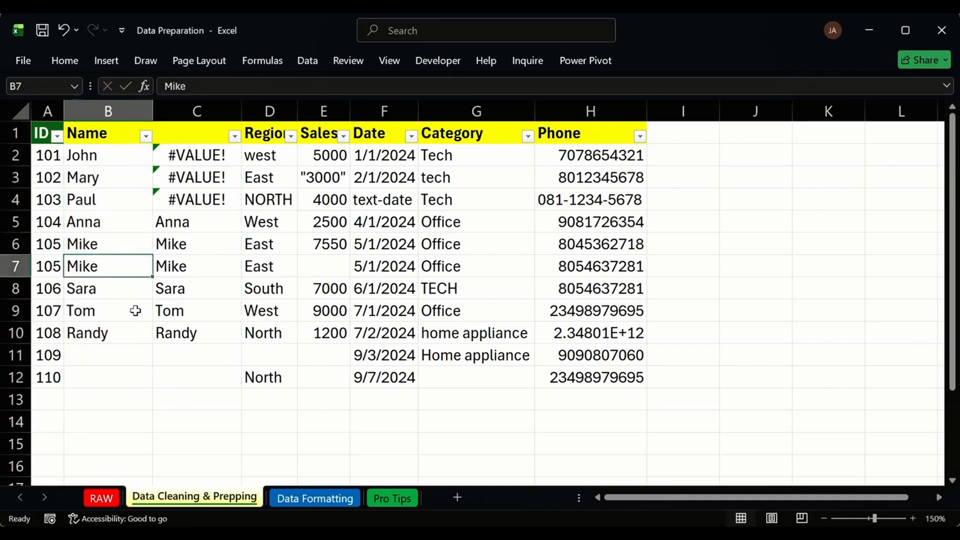
left_click(135, 309)
left_click(181, 113)
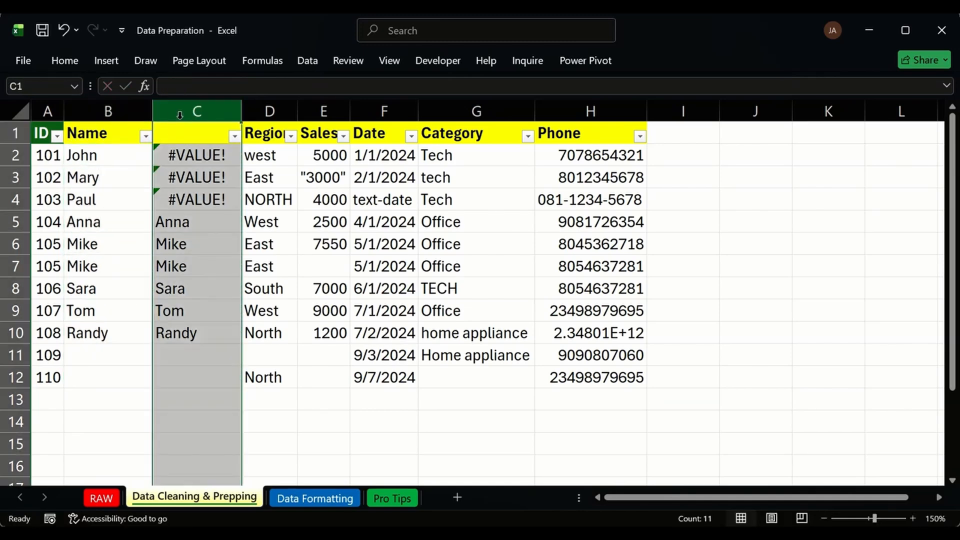
Delete the helper first-name column so Region follows Name.
key("ctrl+minus")
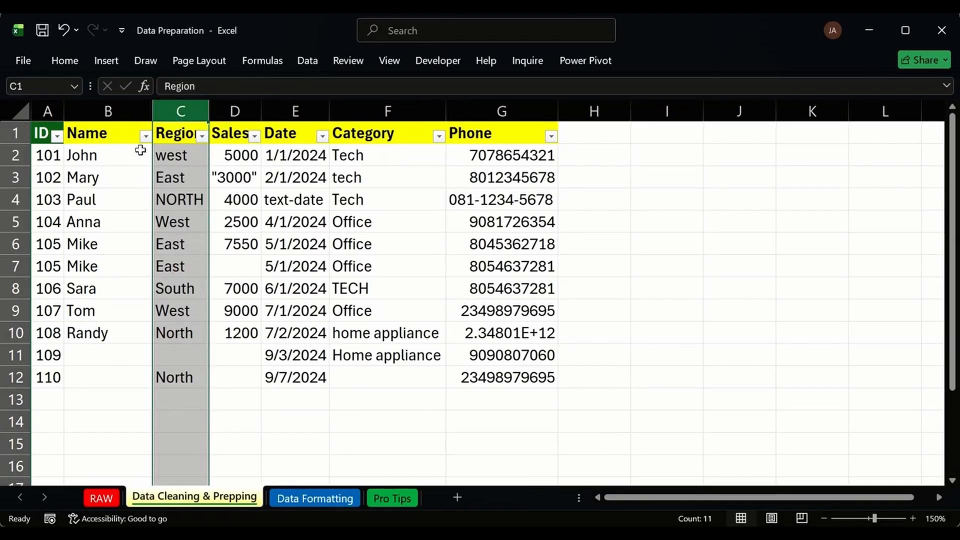
mouse_move(235, 111)
left_mouse_down()
mouse_move(272, 111)
mouse_move(246, 107)
left_mouse_up()
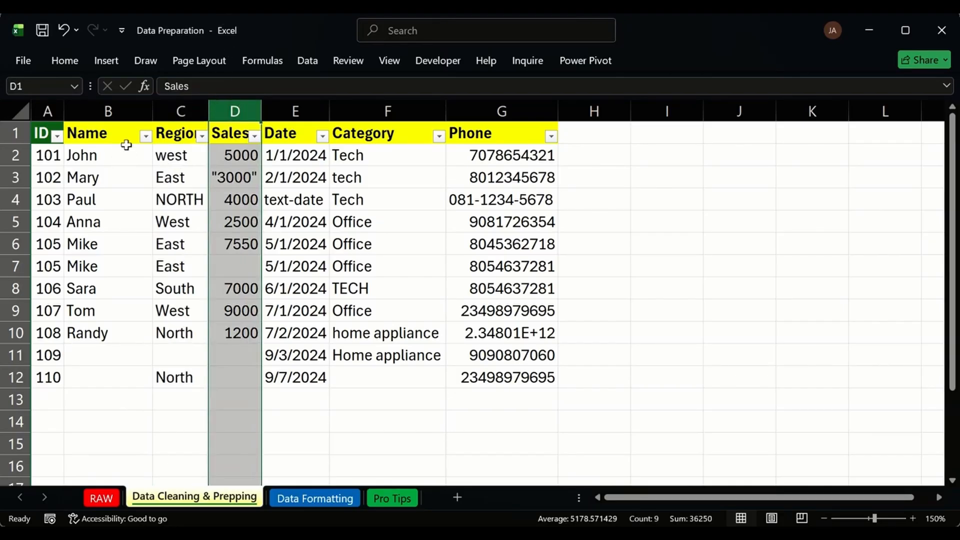
left_click_drag(97, 158, 106, 330)
Insert a blank column between Region and Sales.
left_click(183, 111)
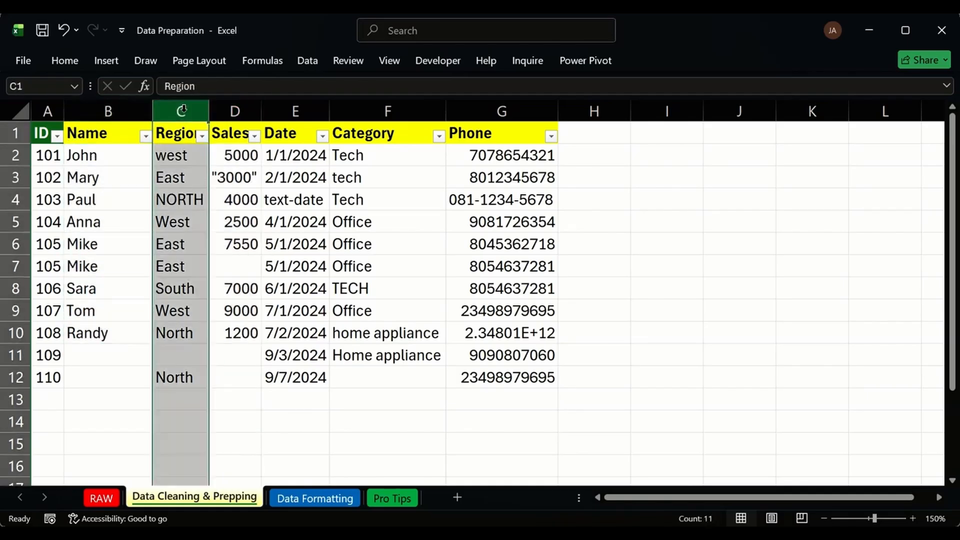
left_click(225, 111)
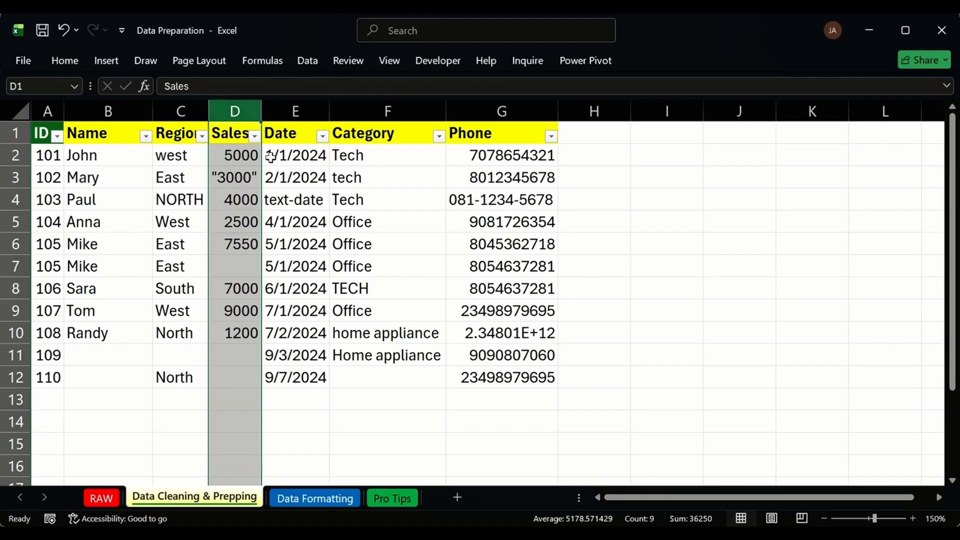
left_click(293, 111)
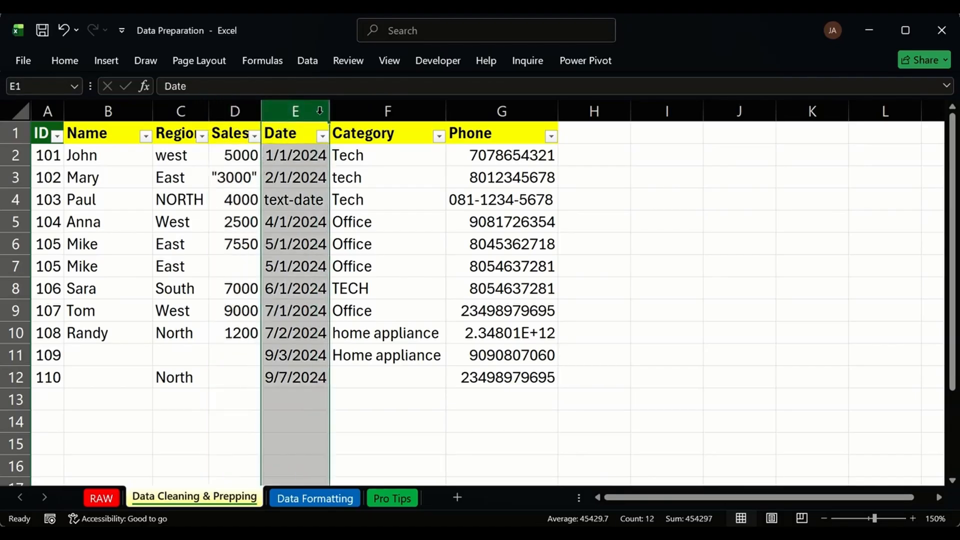
key("ctrl+shift+plus")
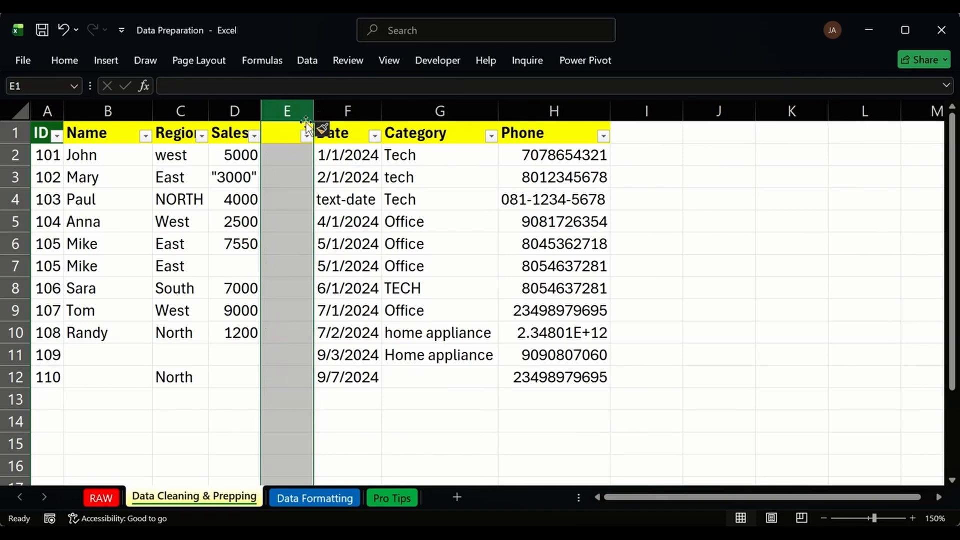
left_click(280, 135)
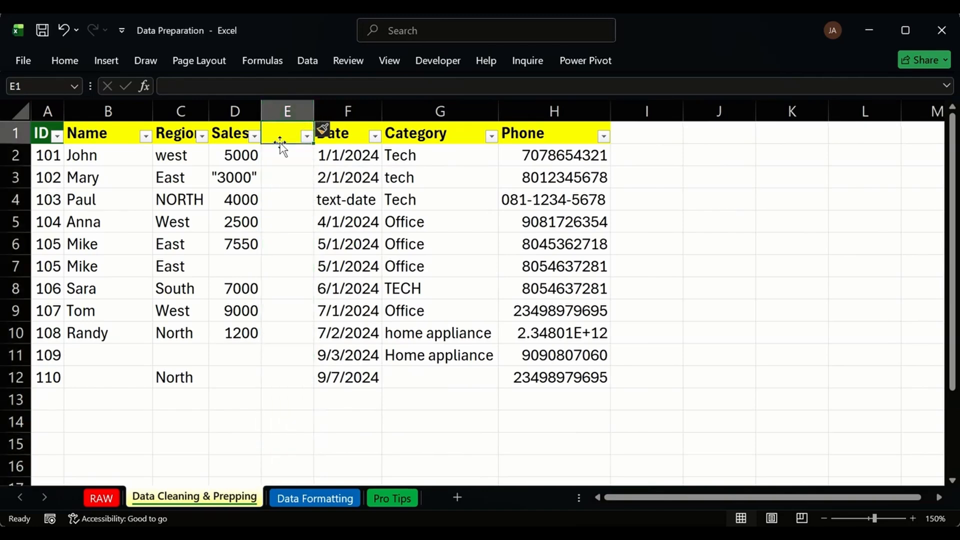
left_click(275, 154)
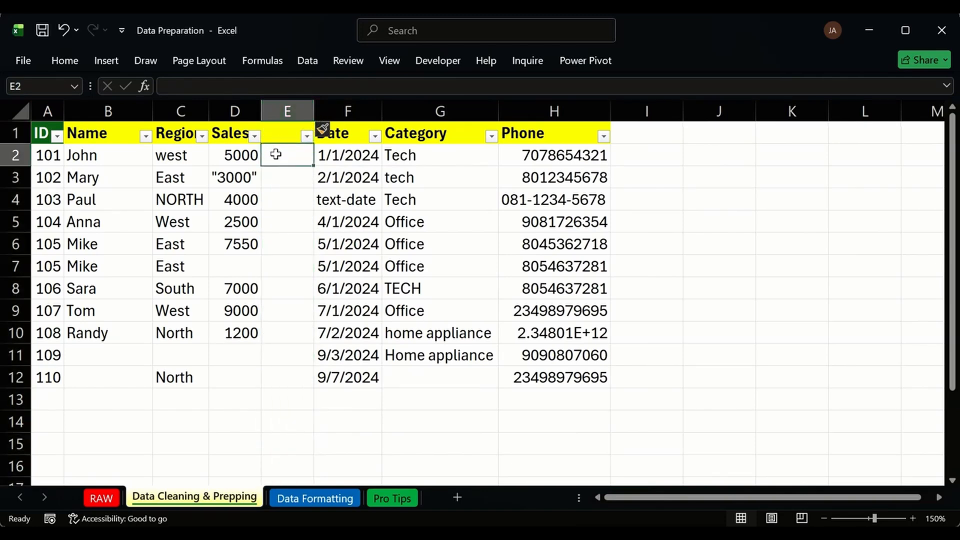
key("ctrl+z")
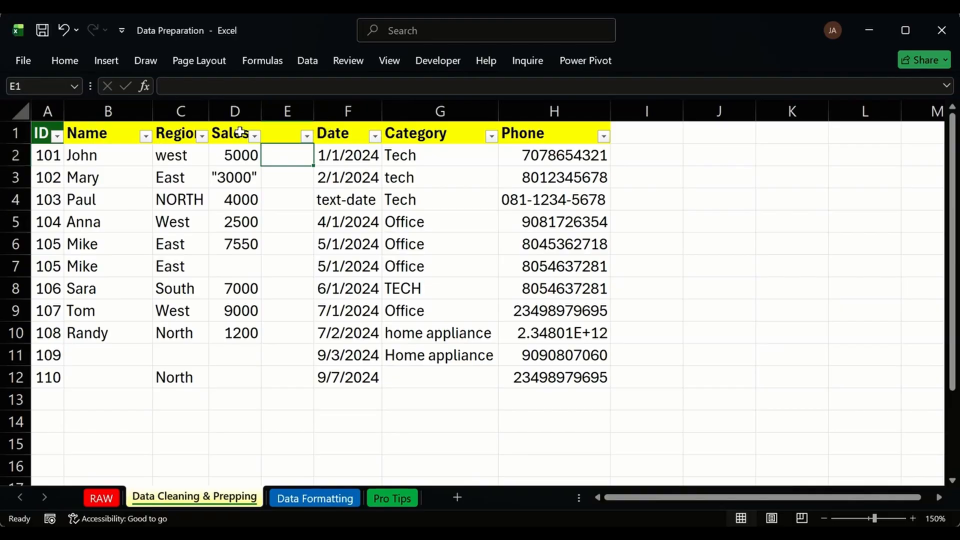
left_click(231, 105)
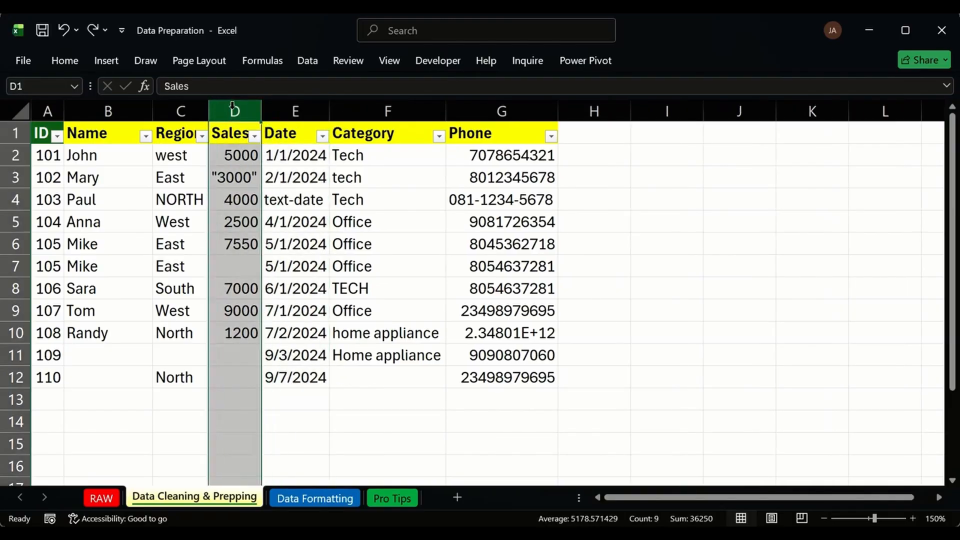
key("ctrl+shift+plus")
Enter =PROPER(C2) in D2 and fill it down to D12.
left_click(235, 157)
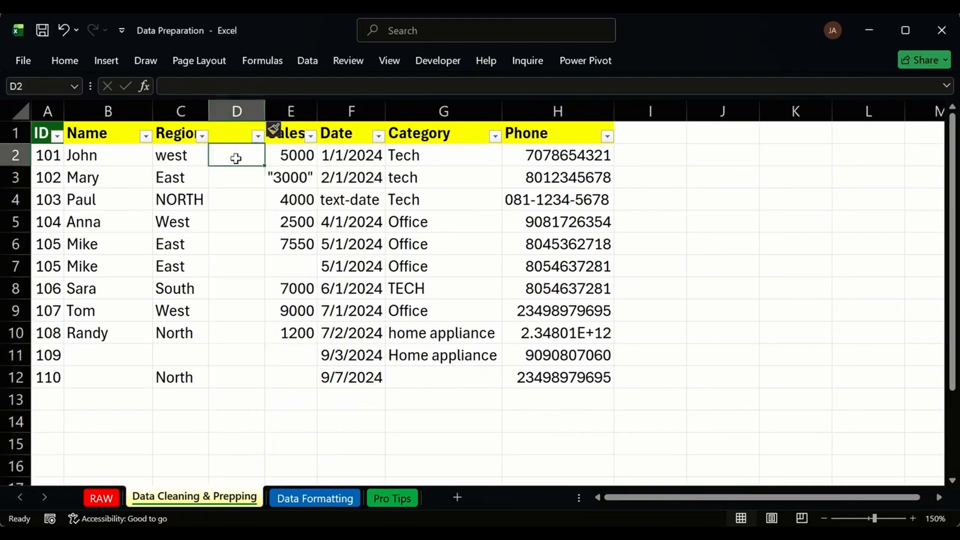
type("=PROP")
key("Tab")
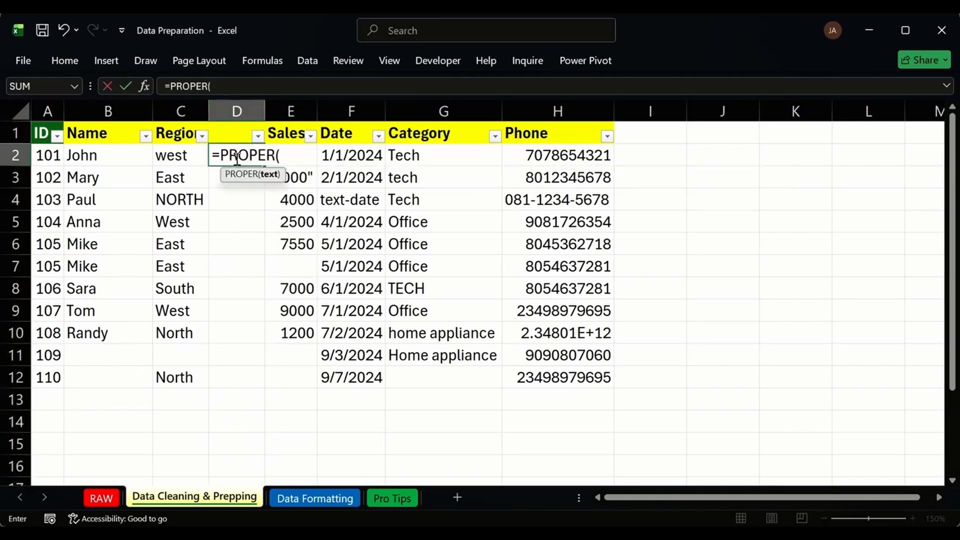
left_click(186, 157)
key("Return")
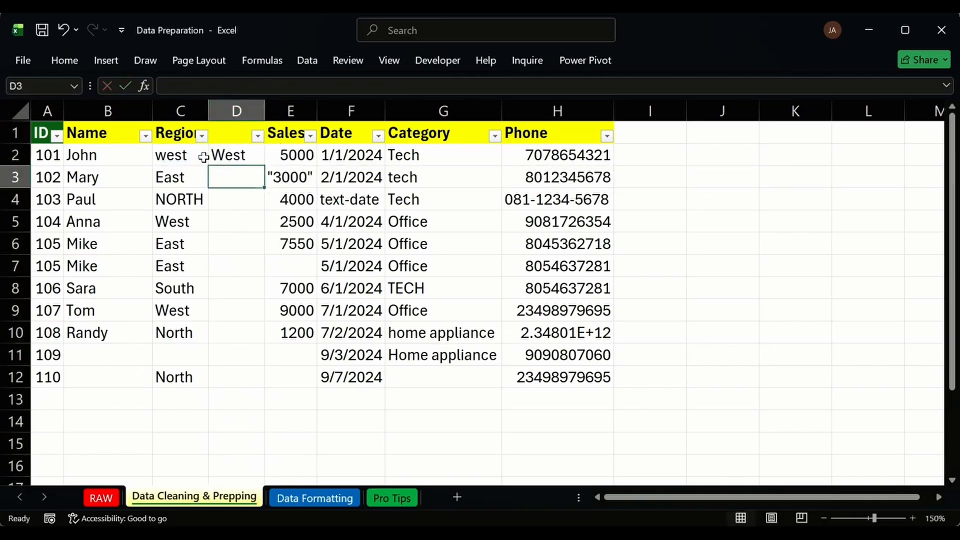
left_click(223, 155)
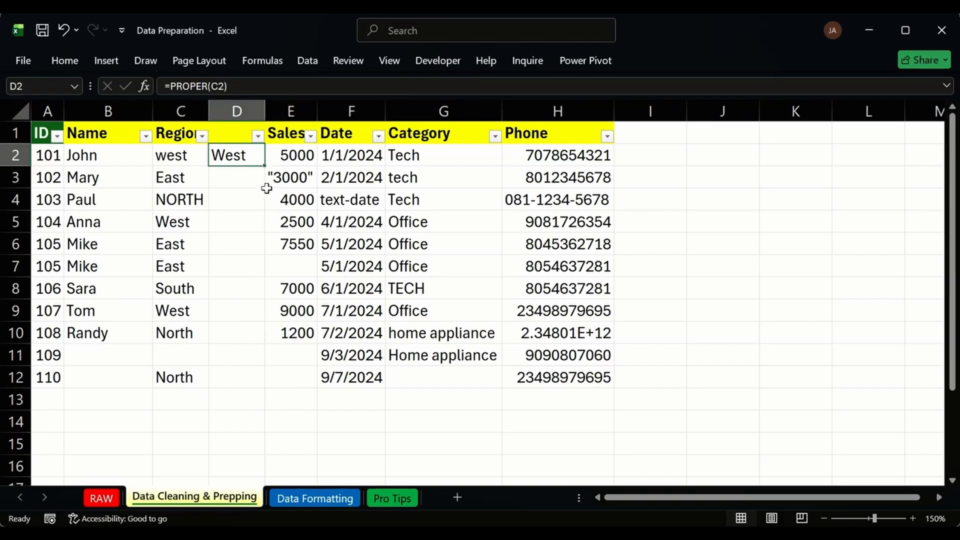
double_click(264, 166)
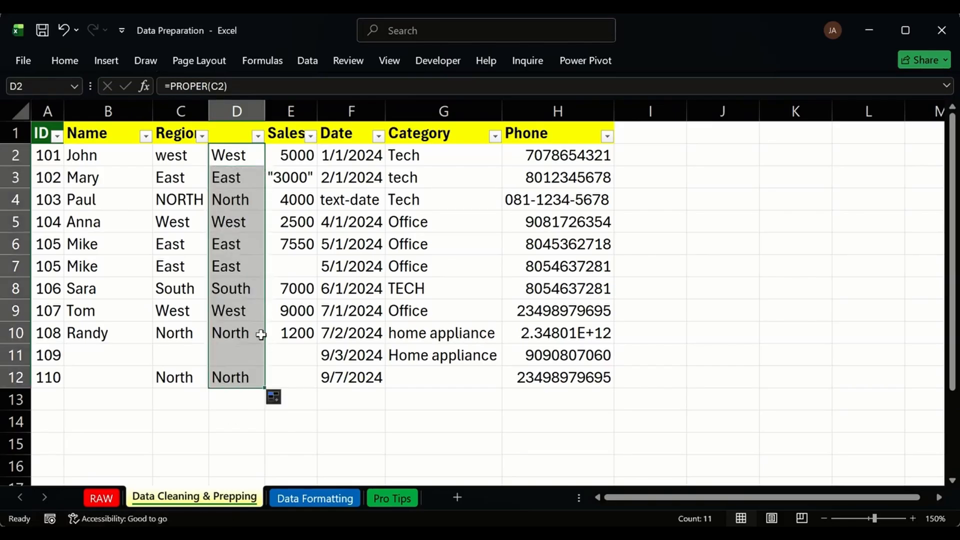
left_click(304, 370)
Paste D2:D12 as values over the Region cells from C2, then delete helper column D.
left_click_drag(246, 155, 255, 381)
key("ctrl+c")
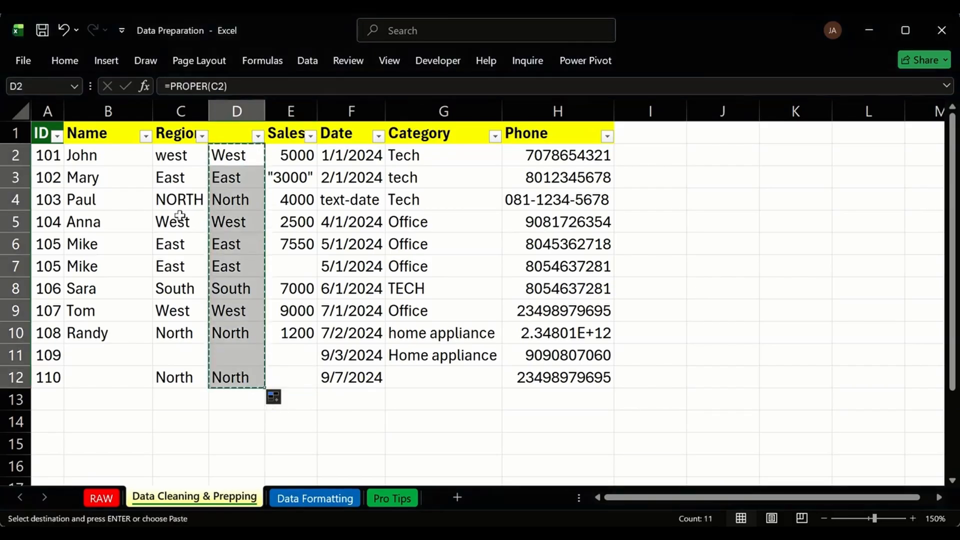
left_click(172, 156)
right_click(171, 156)
left_click(211, 197)
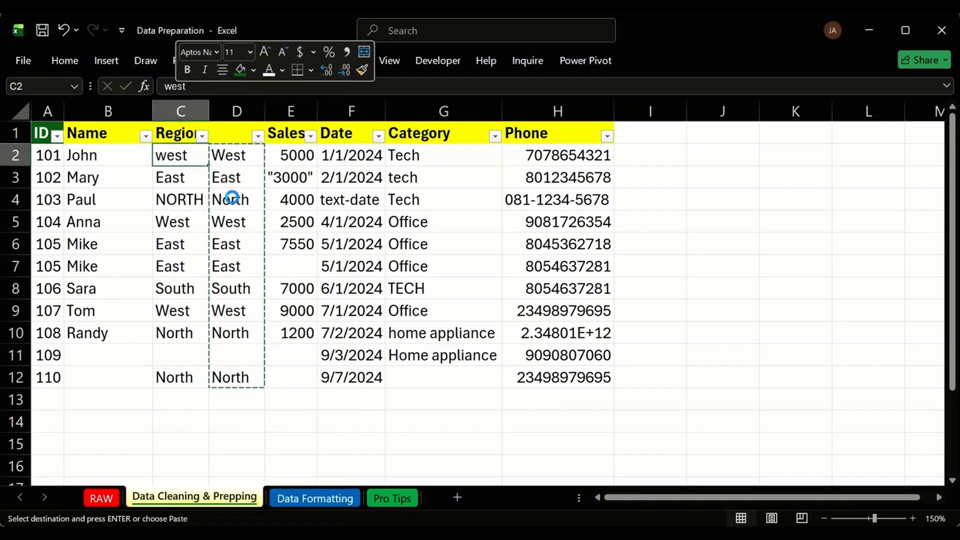
left_click(237, 110)
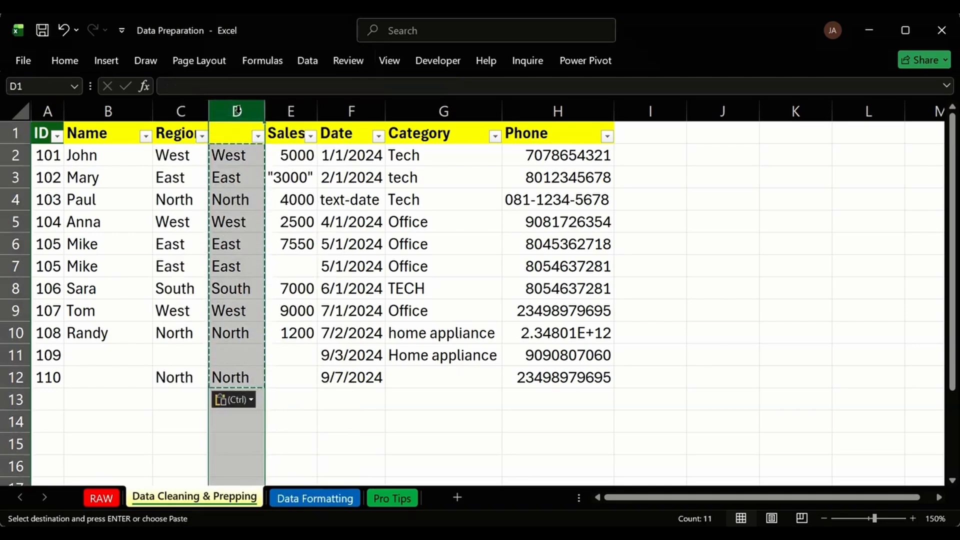
key("ctrl+minus")
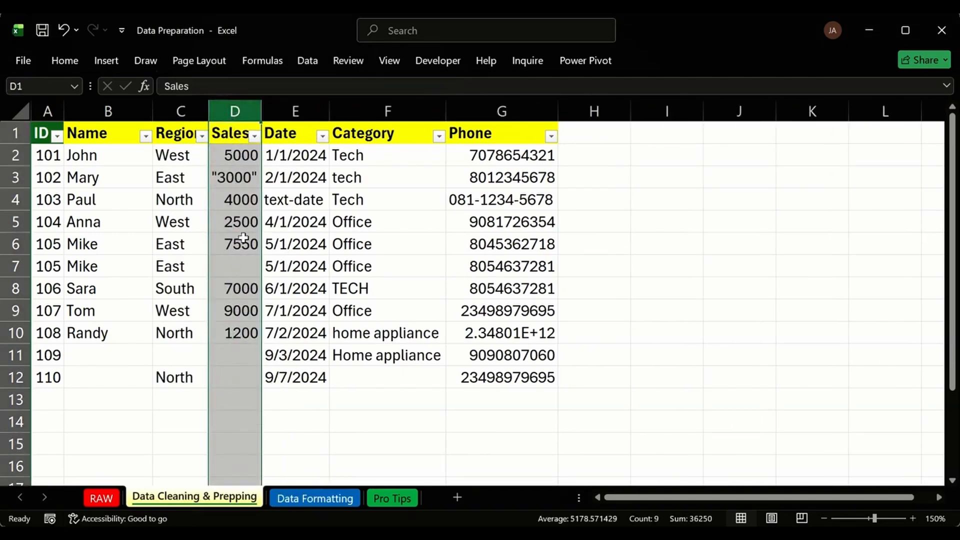
left_click(242, 197)
Review the Sales, Date and Category entries, then insert a blank column before Phone.
left_click(235, 260)
left_click_drag(231, 157, 231, 377)
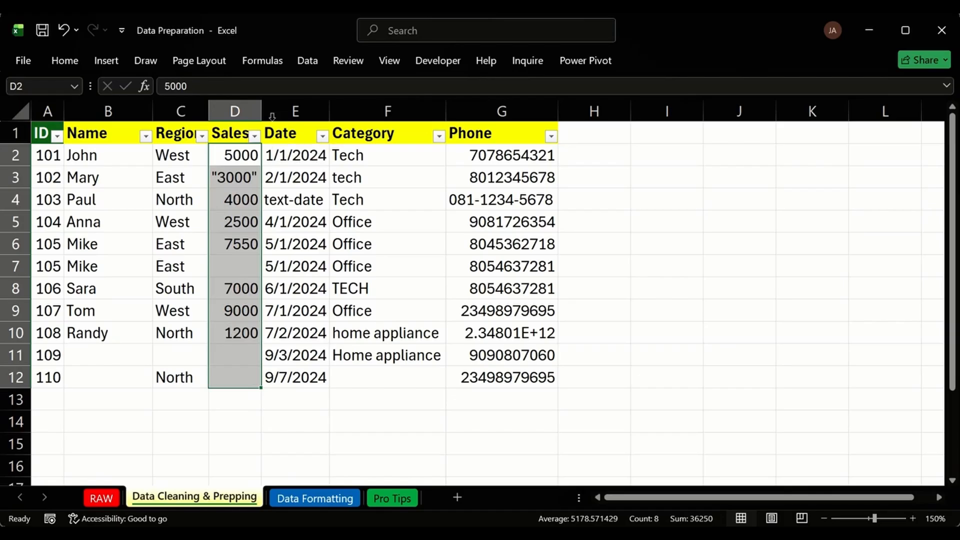
left_click(316, 157)
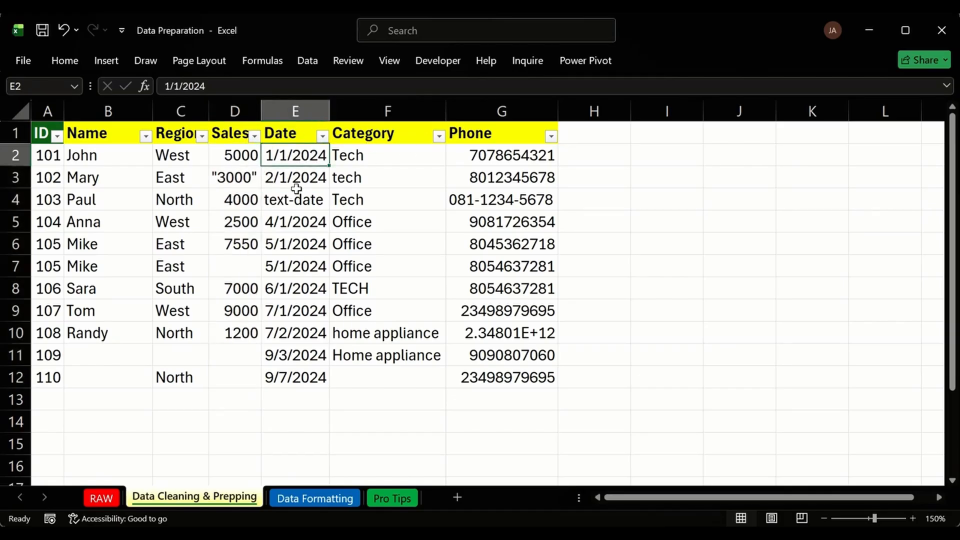
left_click(298, 200)
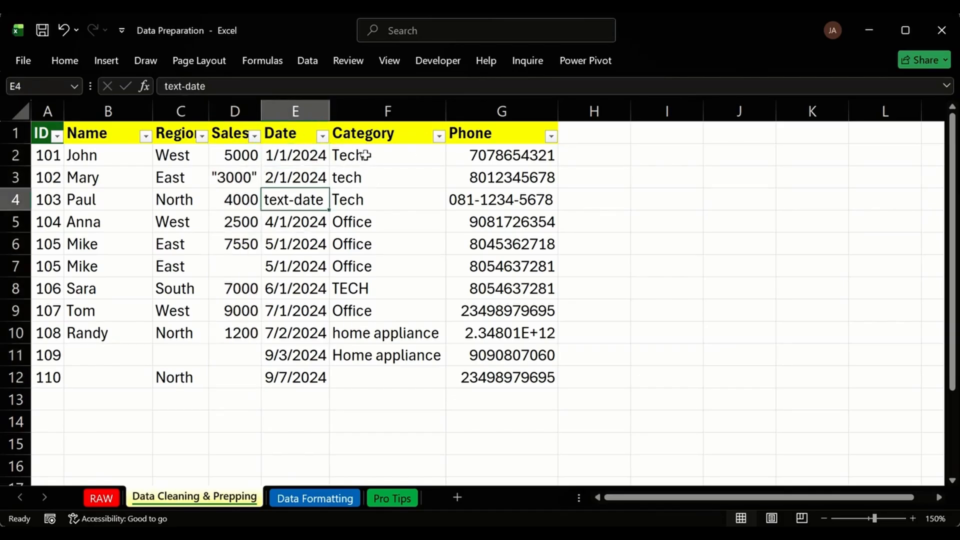
left_click_drag(377, 161, 364, 310)
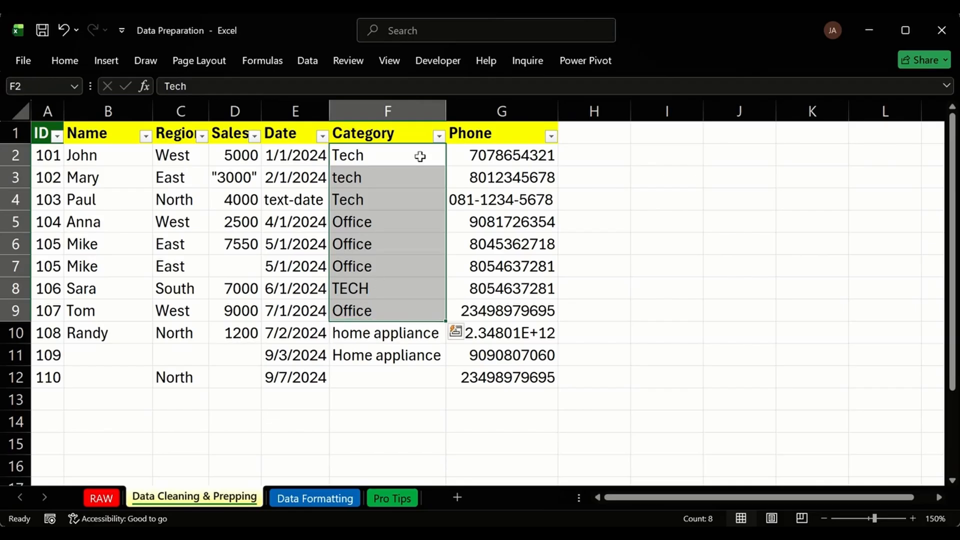
left_click(474, 106)
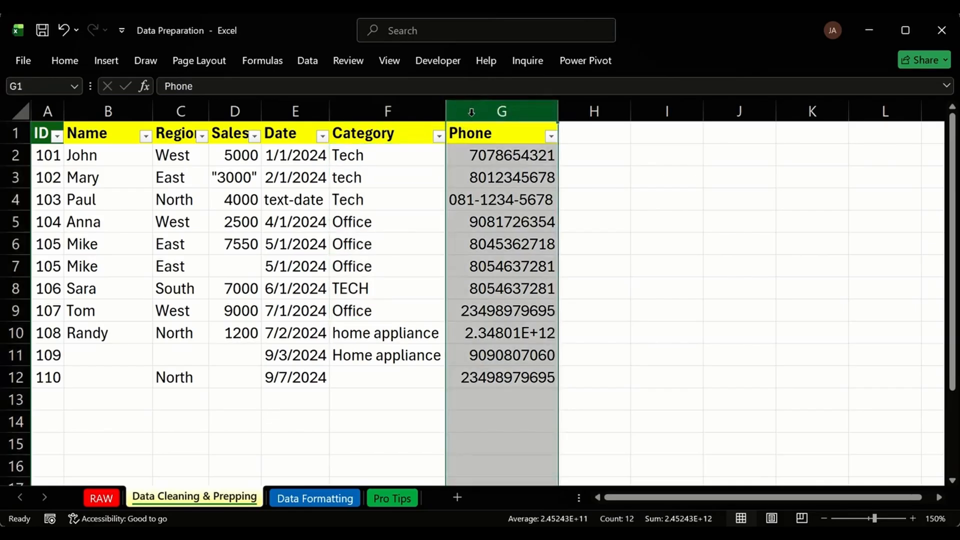
key("ctrl+shift+plus")
Enter =PROPER(F2) in G2, fill it down to G12 and copy the results.
left_click(481, 153)
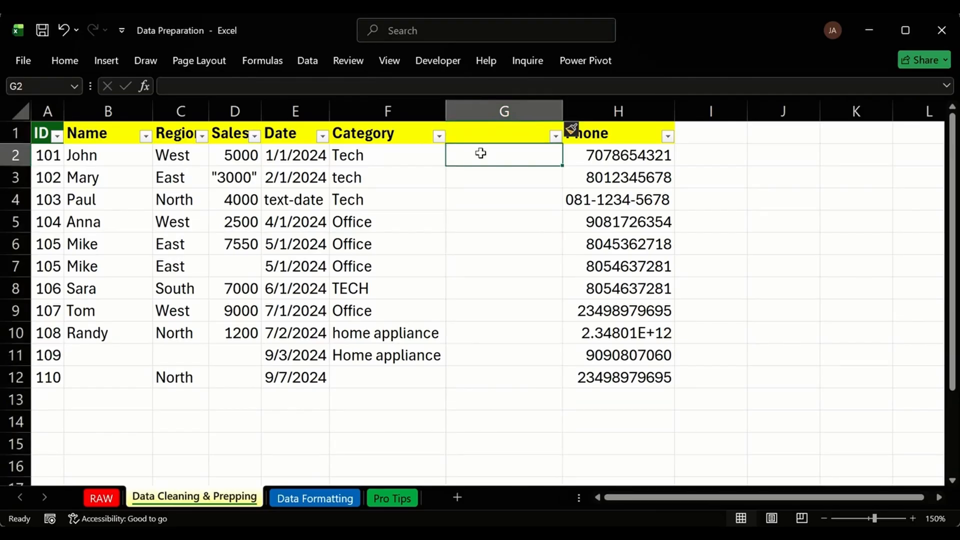
type("=PE")
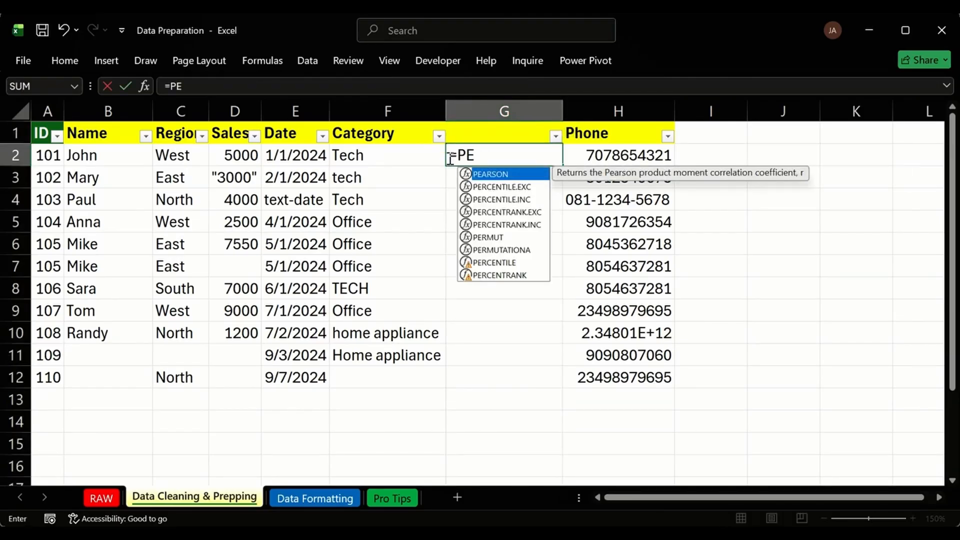
key("BackSpace")
type("ROPER(")
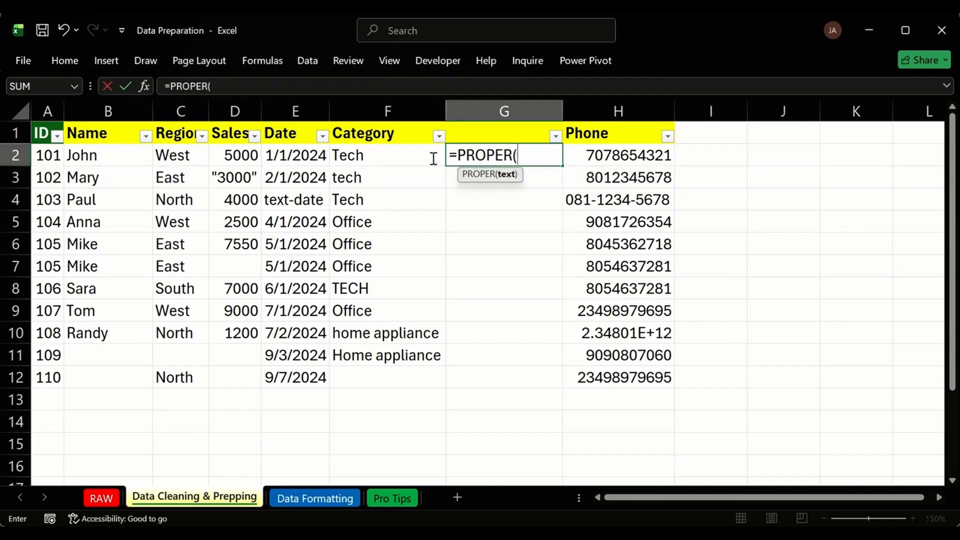
left_click(420, 157)
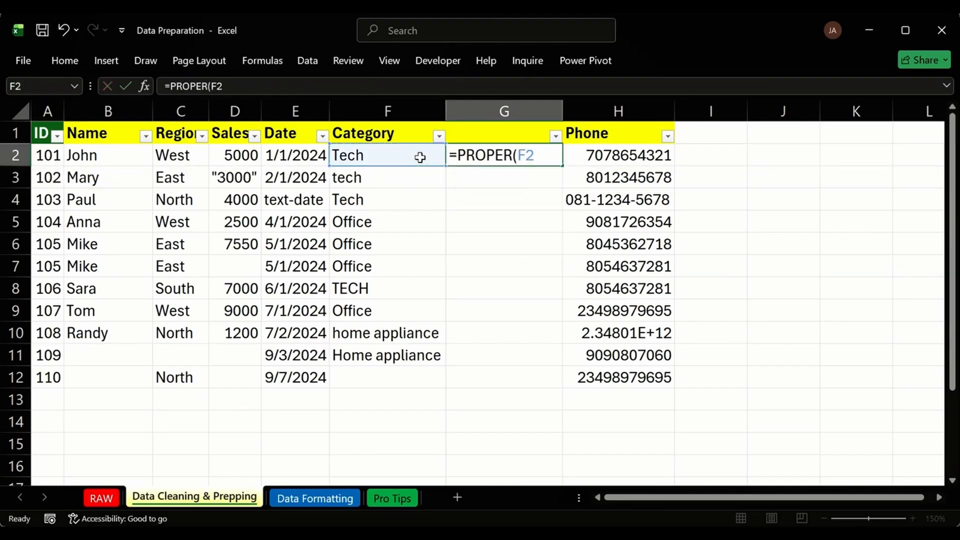
key("Return")
left_click(560, 160)
double_click(562, 165)
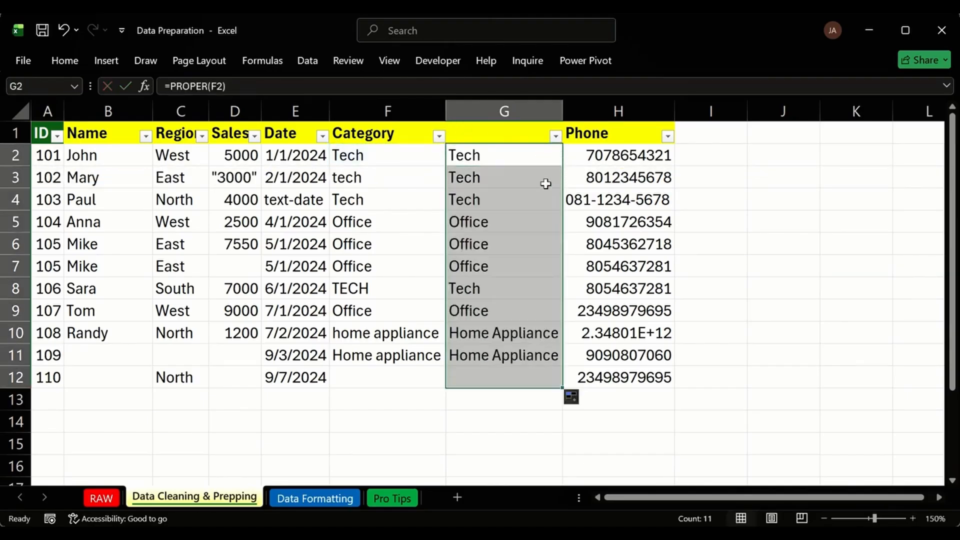
key("ctrl+c")
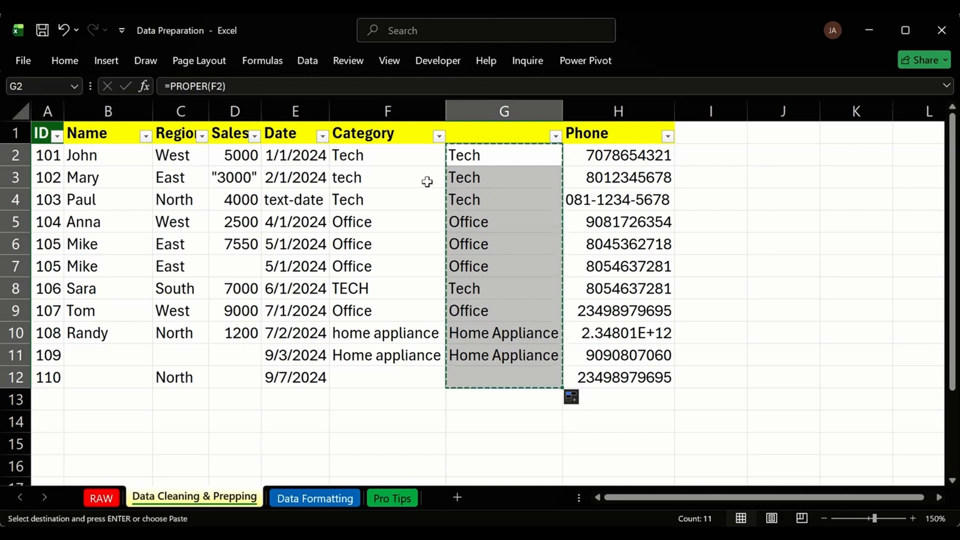
Paste Special the copied helper results as values only.
key("ctrl+alt+v")
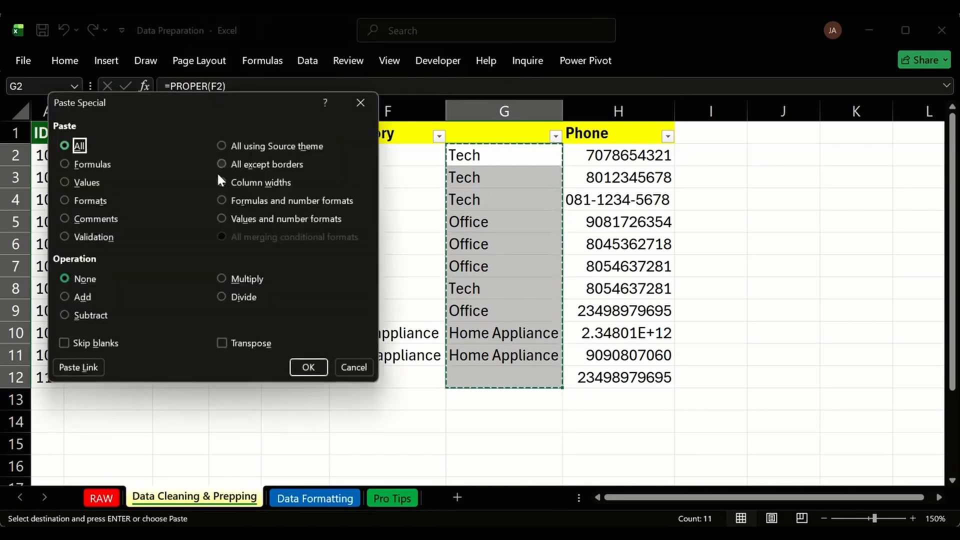
left_click(68, 181)
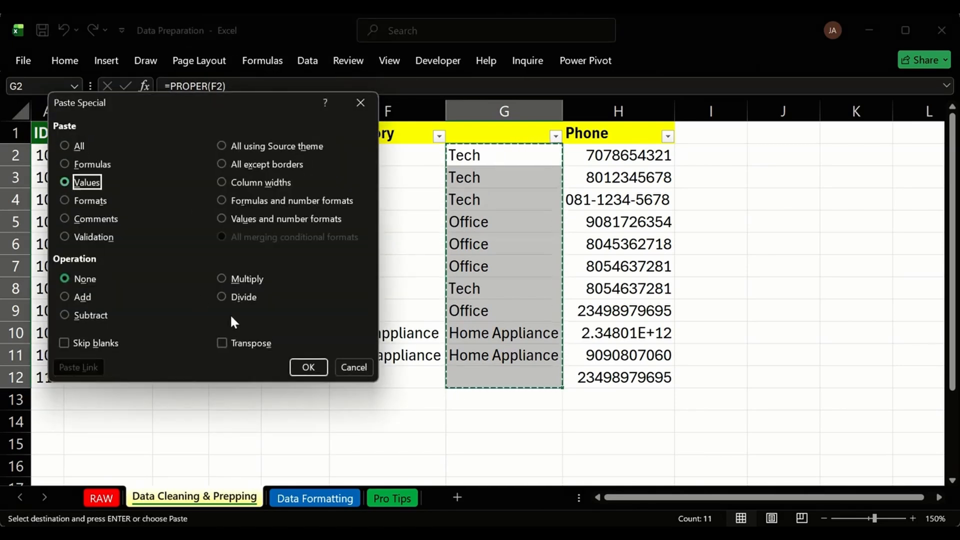
left_click(309, 367)
left_click(404, 157)
key("Escape")
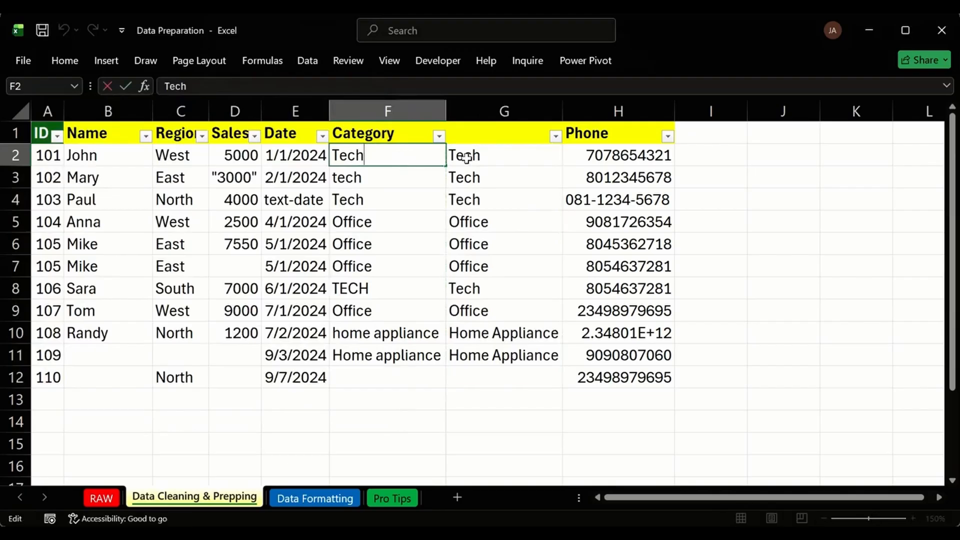
Paste the proper-case categories from G2:G12 as values over the Category cells from F2.
left_click_drag(465, 158, 511, 378)
key("ctrl+c")
left_click(353, 155)
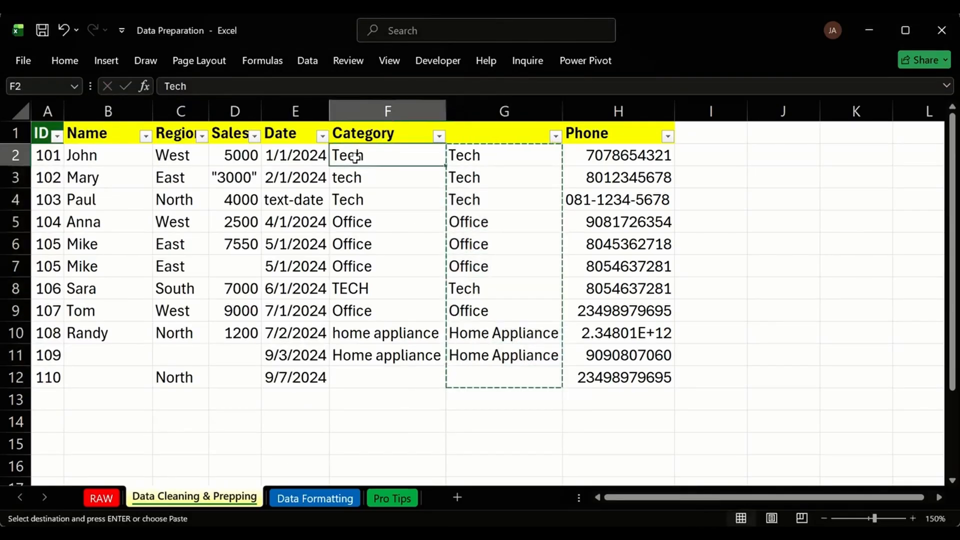
right_click(355, 156)
left_click(426, 194)
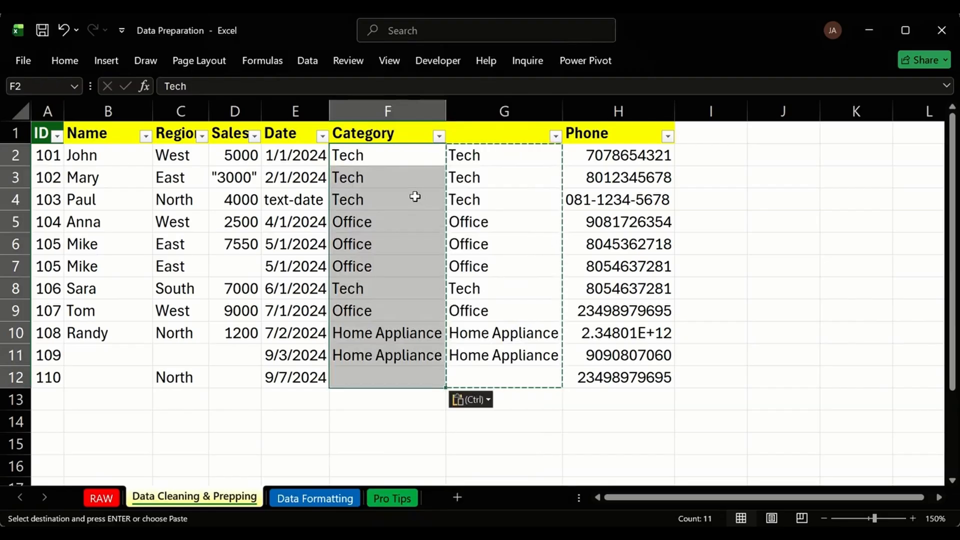
right_click(400, 155)
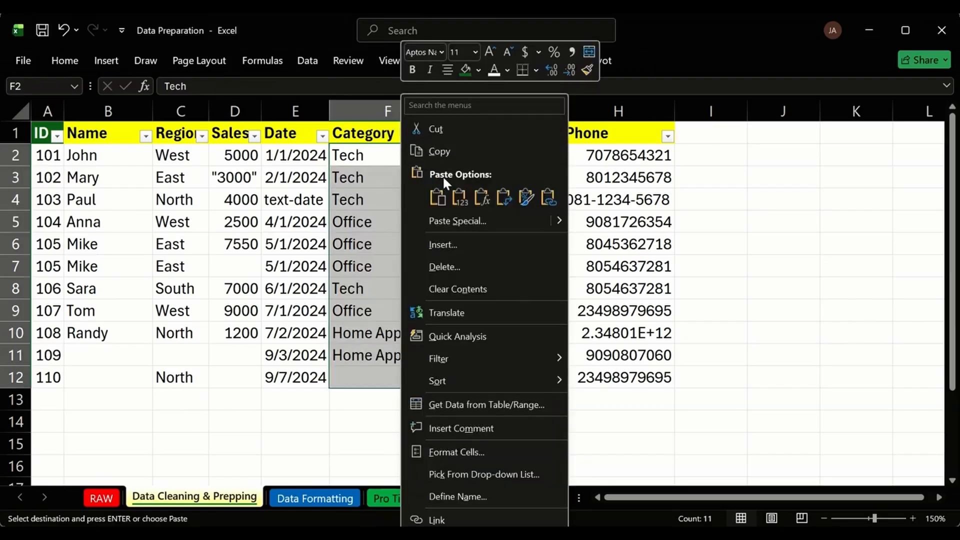
left_click(480, 197)
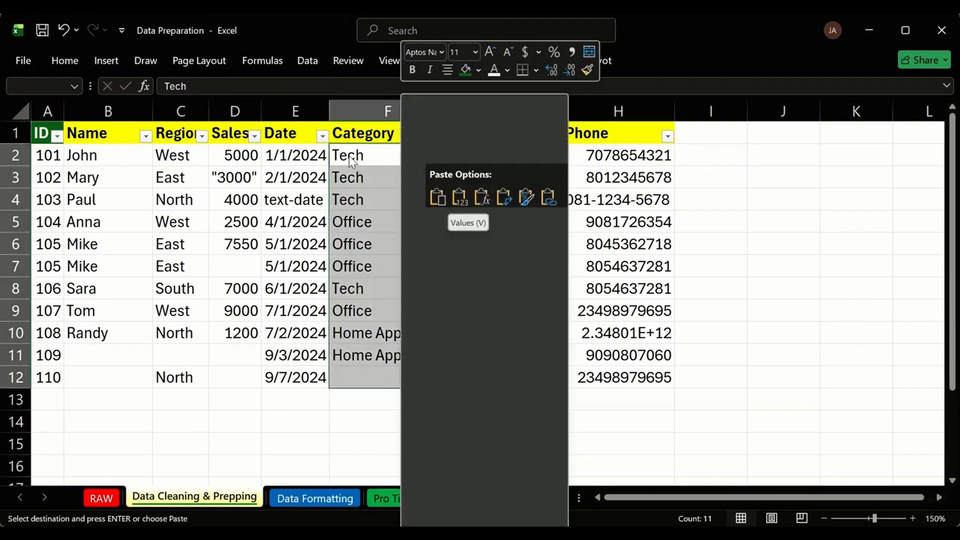
left_click(459, 198)
Check the pasted Category values like Tech and Home Appliance, then delete helper column G.
left_click(365, 156)
key("Escape")
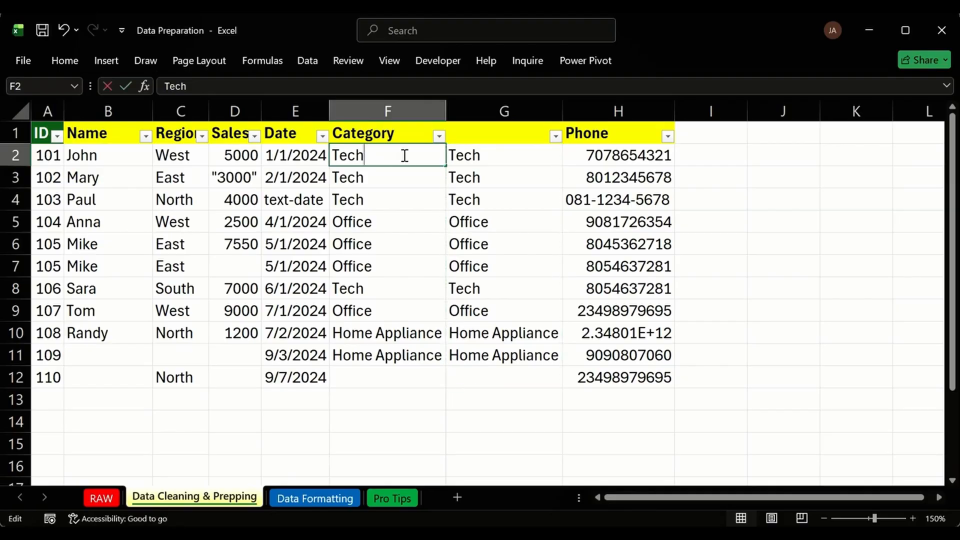
left_click(400, 200)
double_click(406, 242)
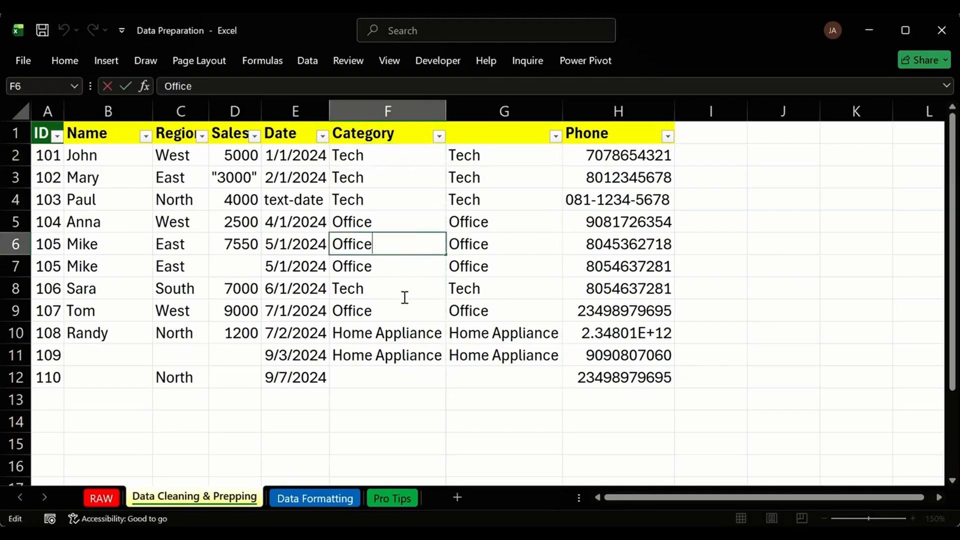
left_click(497, 100)
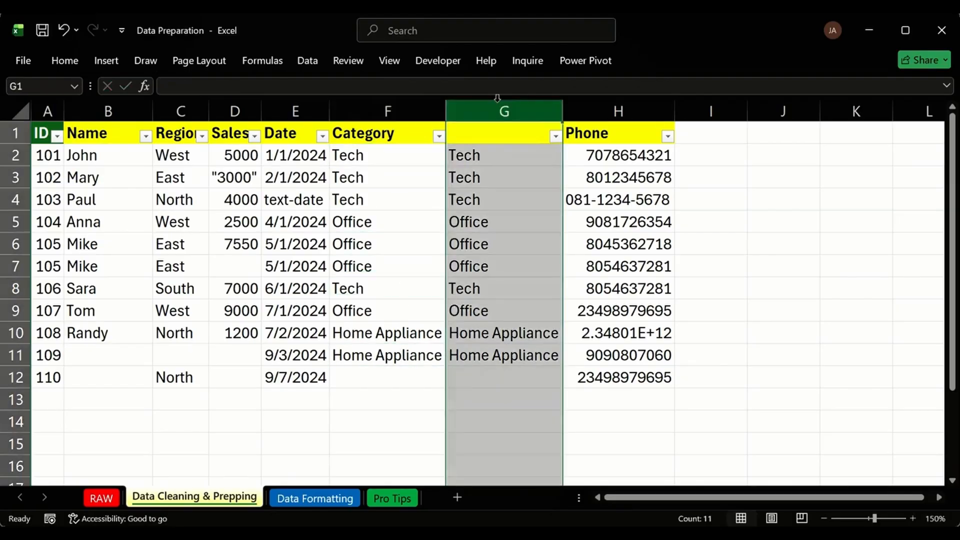
key("ctrl+minus")
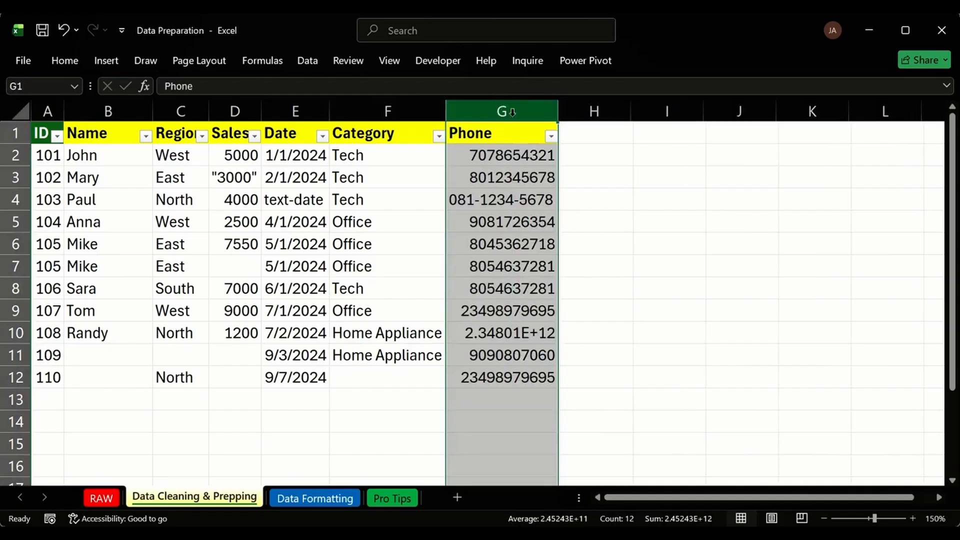
left_click(536, 156)
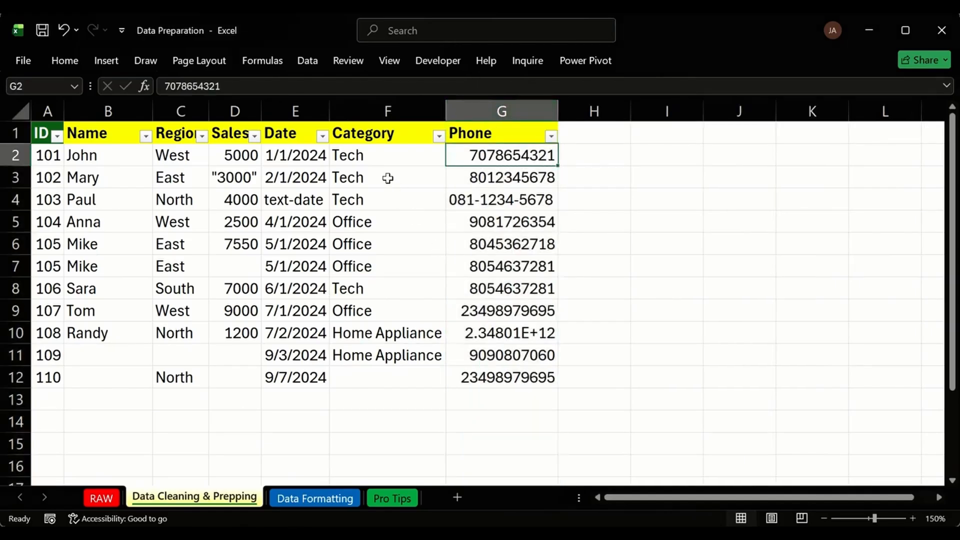
left_click(309, 198)
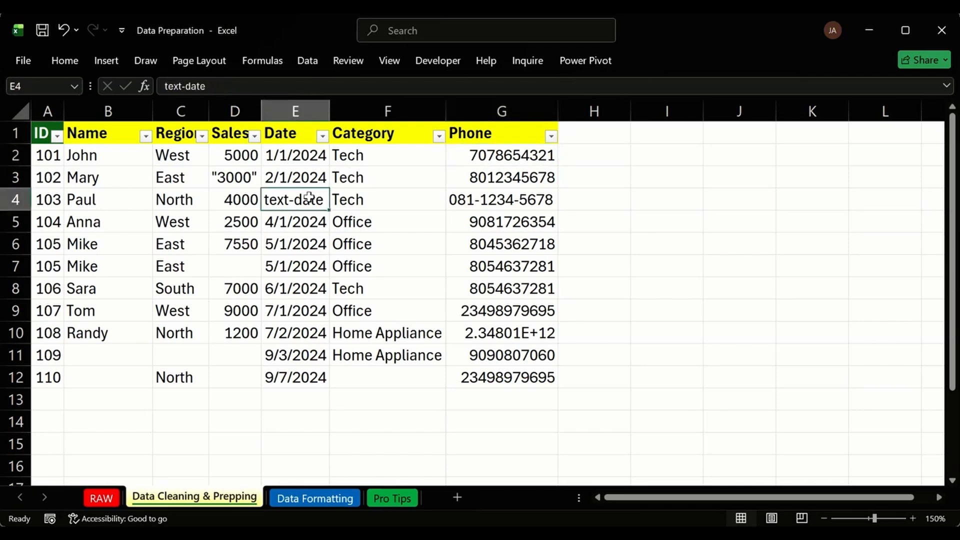
left_click(571, 148)
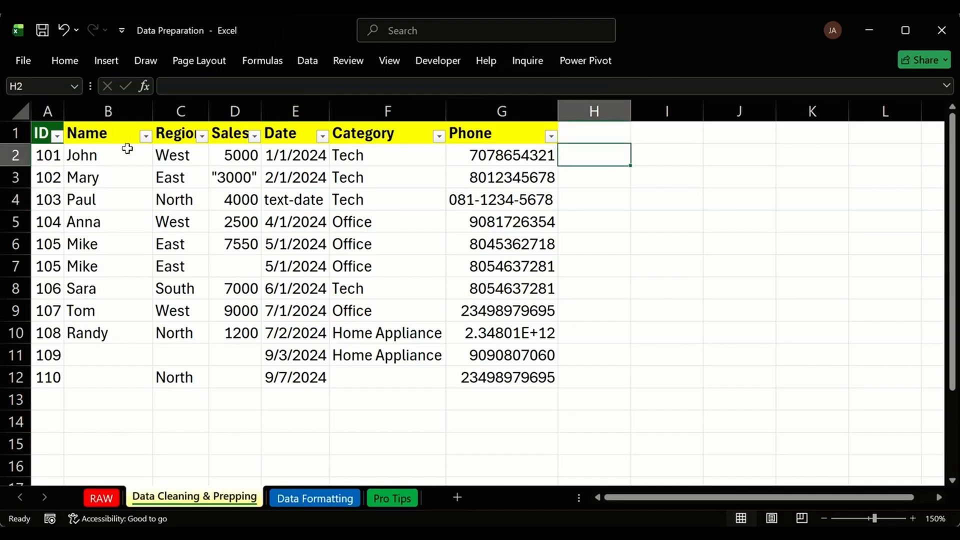
left_click_drag(123, 153, 119, 378)
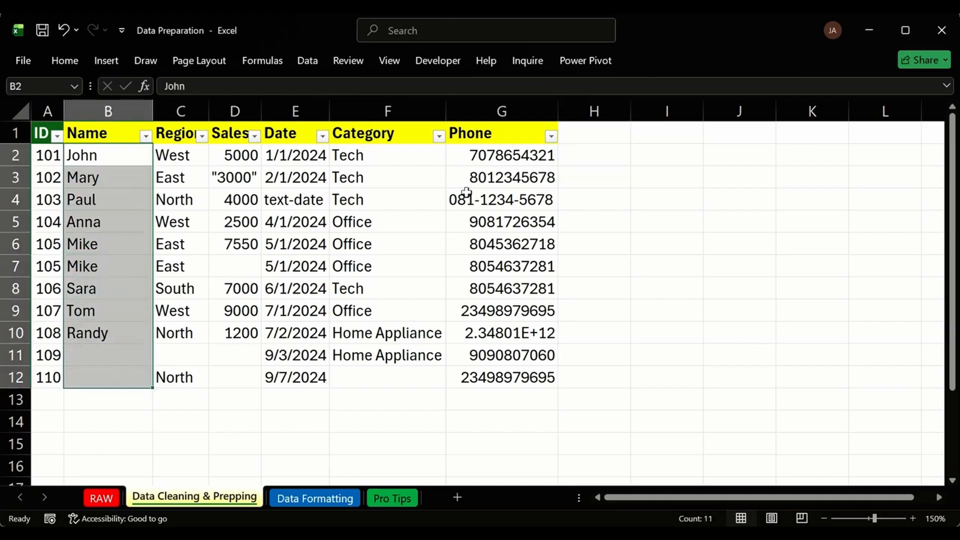
left_click(598, 160)
type("=")
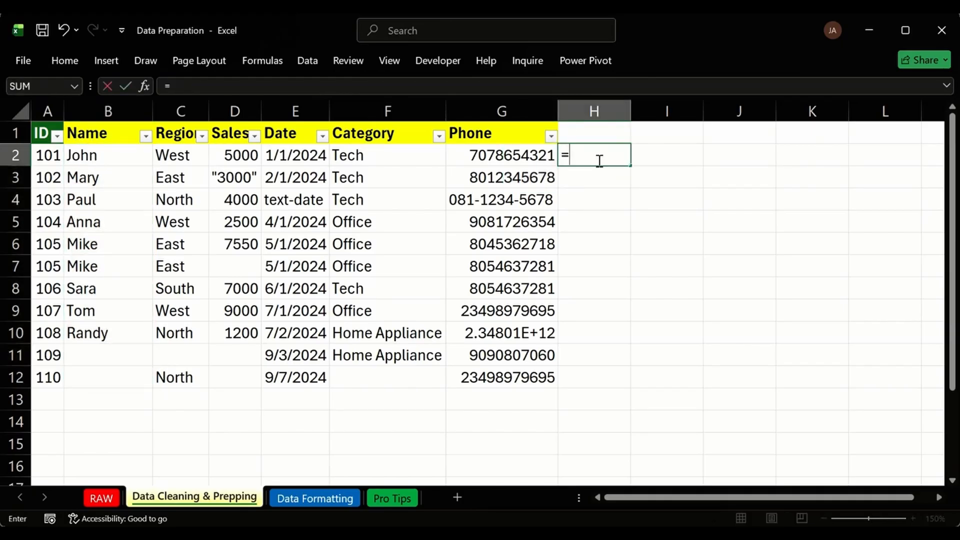
key("Escape")
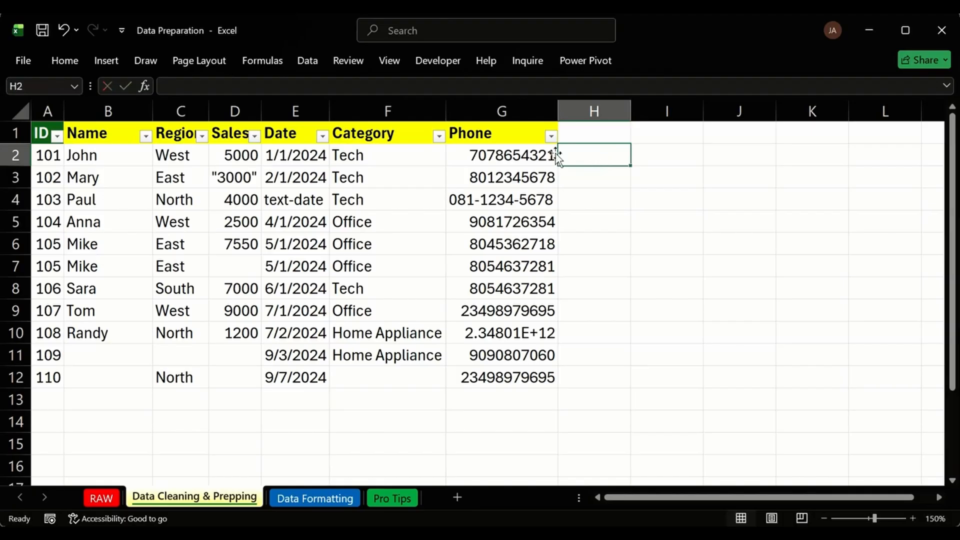
left_click_drag(495, 156, 499, 378)
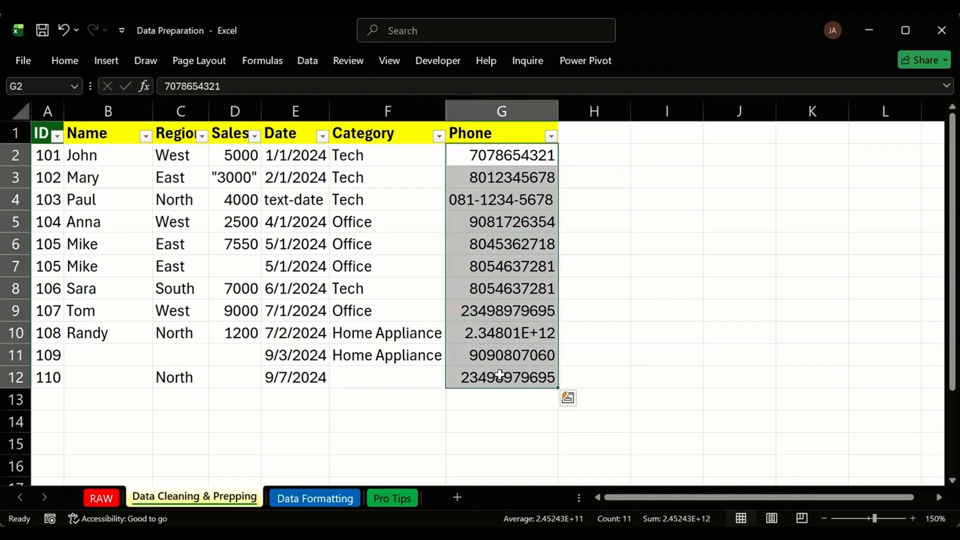
left_click(507, 316)
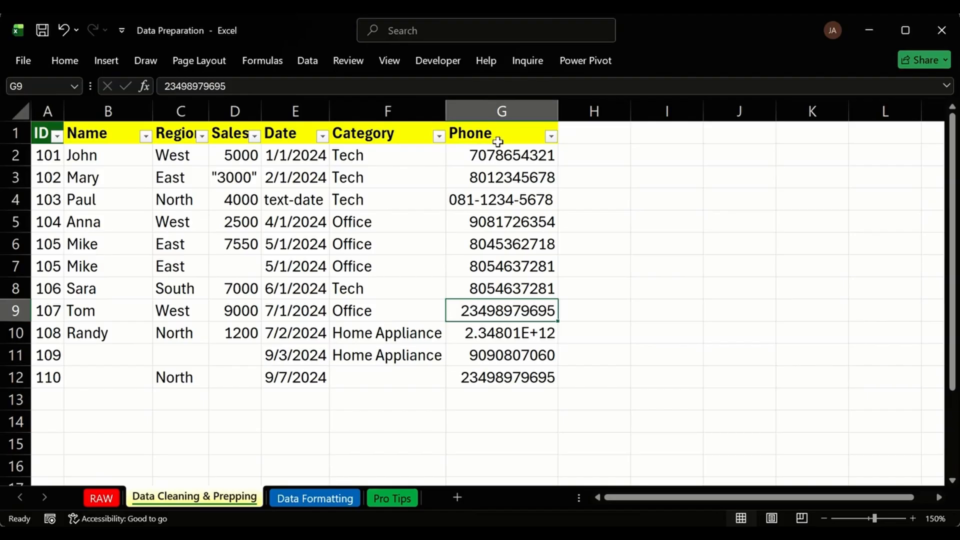
Count each phone number's characters with =LEN(G2) in H2, filled down to H12.
left_click(484, 155)
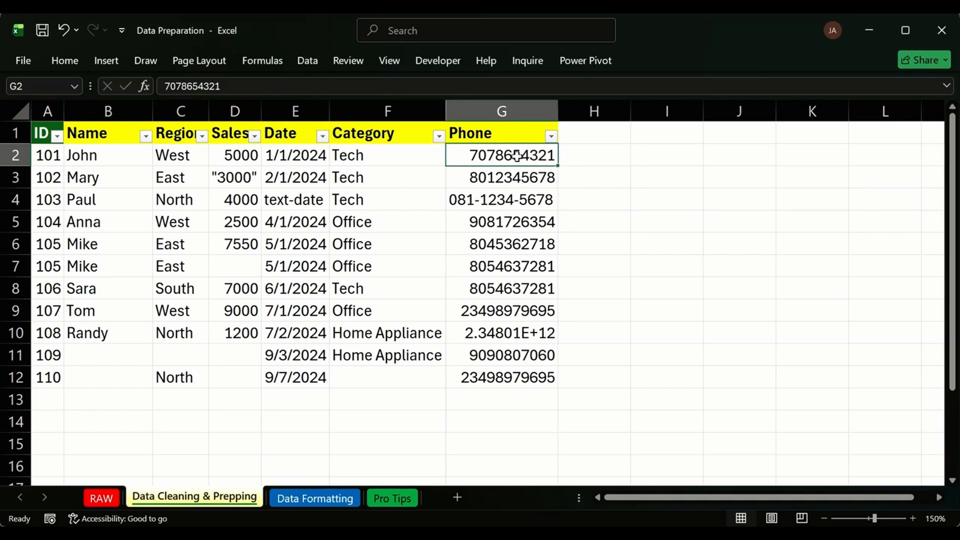
left_click(586, 156)
type("=LEN(")
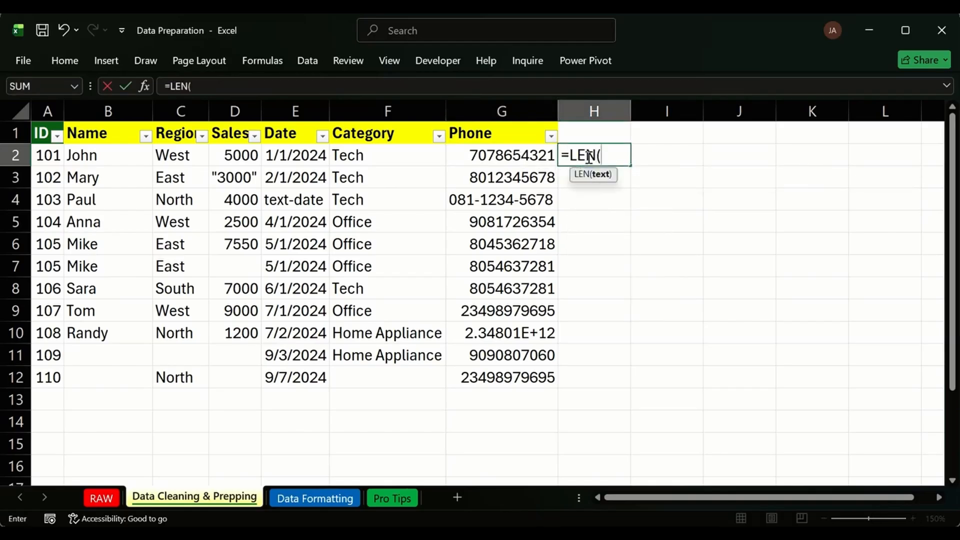
left_click(507, 159)
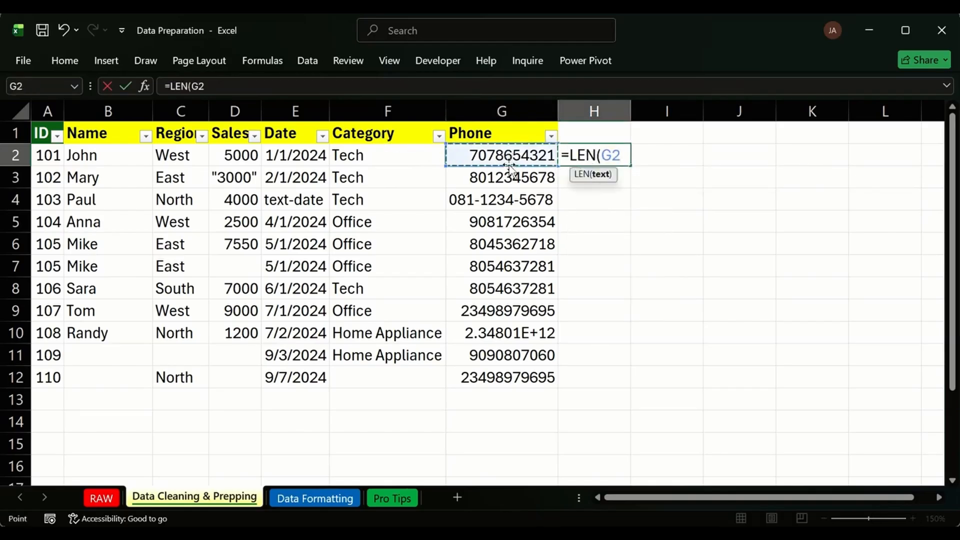
key("Return")
left_click(624, 159)
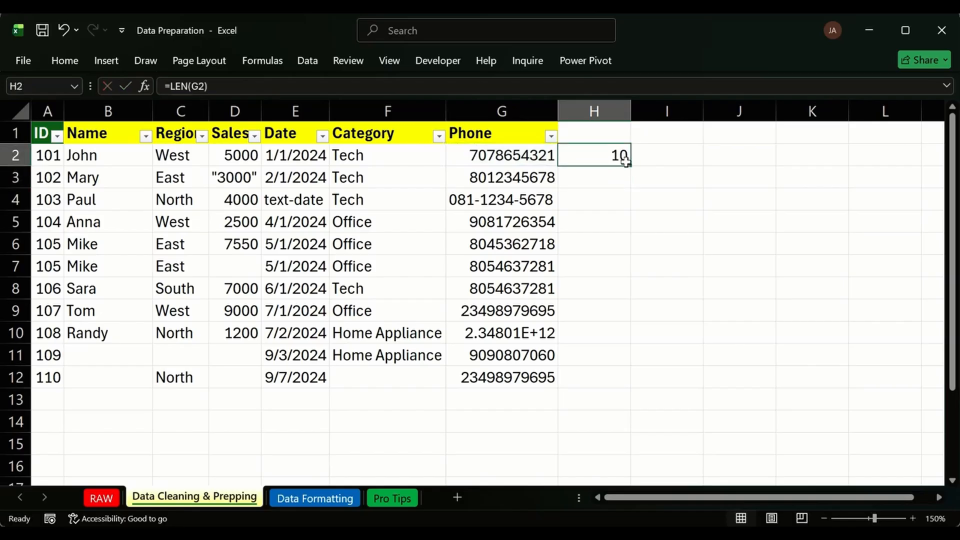
double_click(631, 169)
left_click(580, 313)
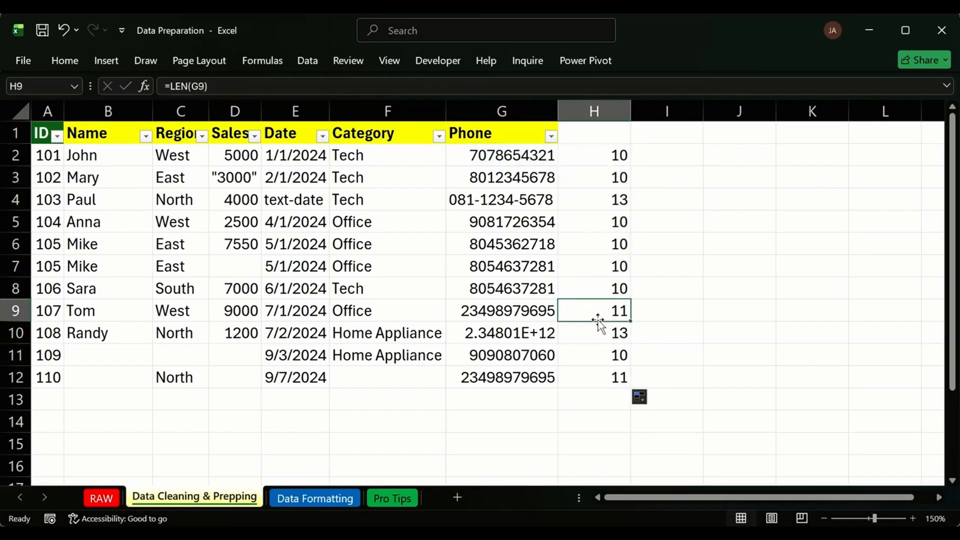
left_click_drag(530, 159, 484, 173)
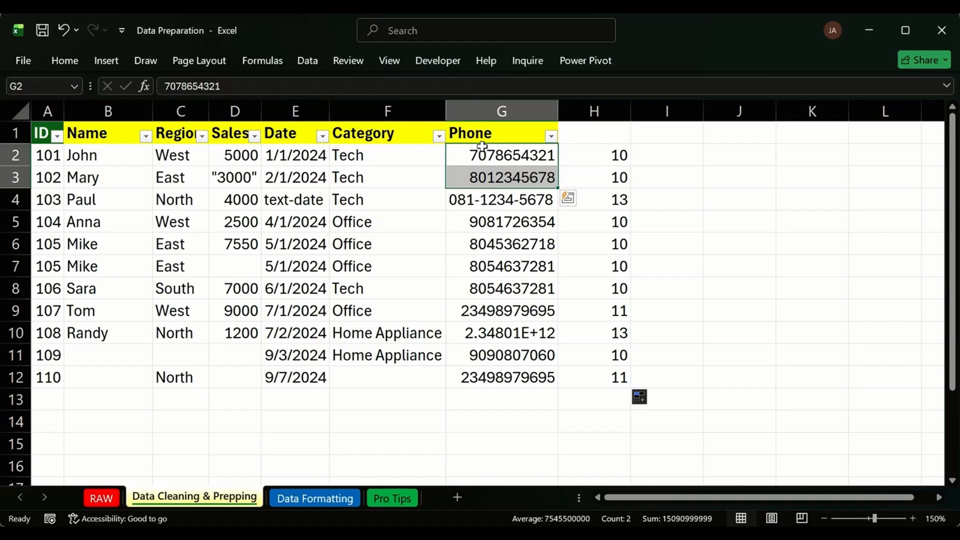
left_click_drag(617, 152, 623, 177)
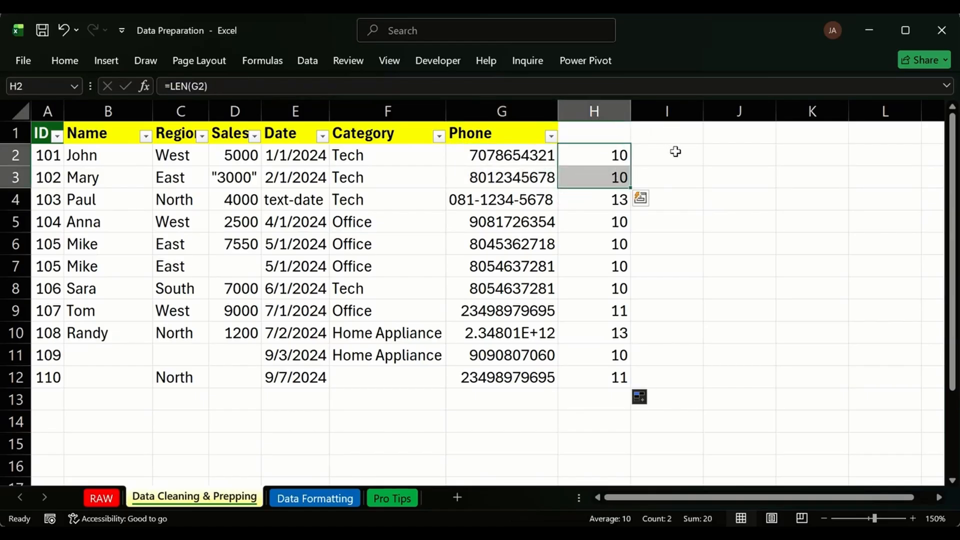
left_click(676, 153)
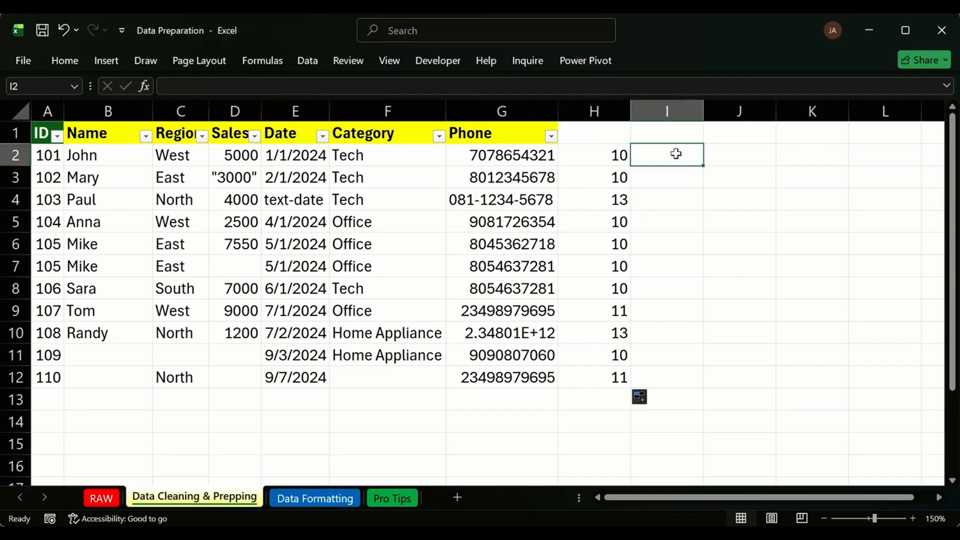
left_click(675, 169)
left_click(674, 156)
left_click(734, 159)
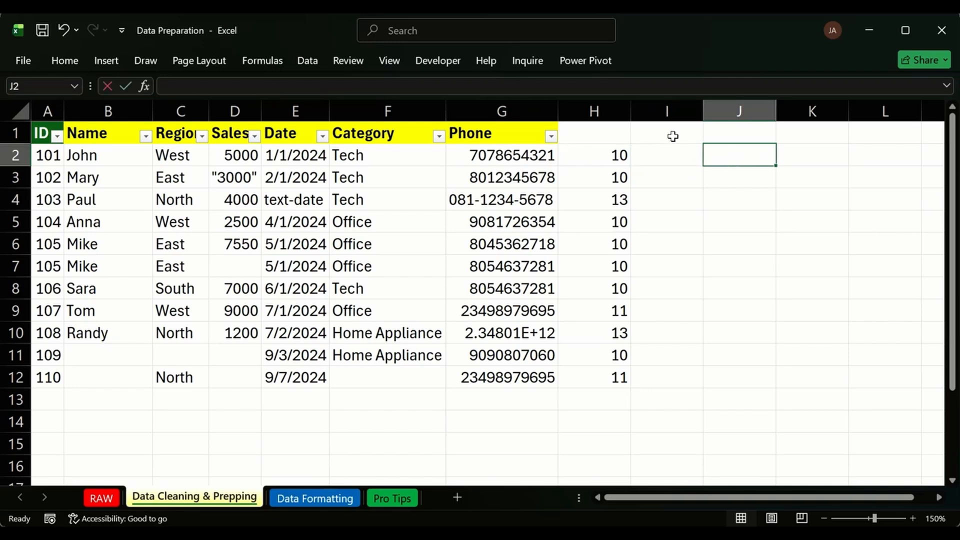
type("07")
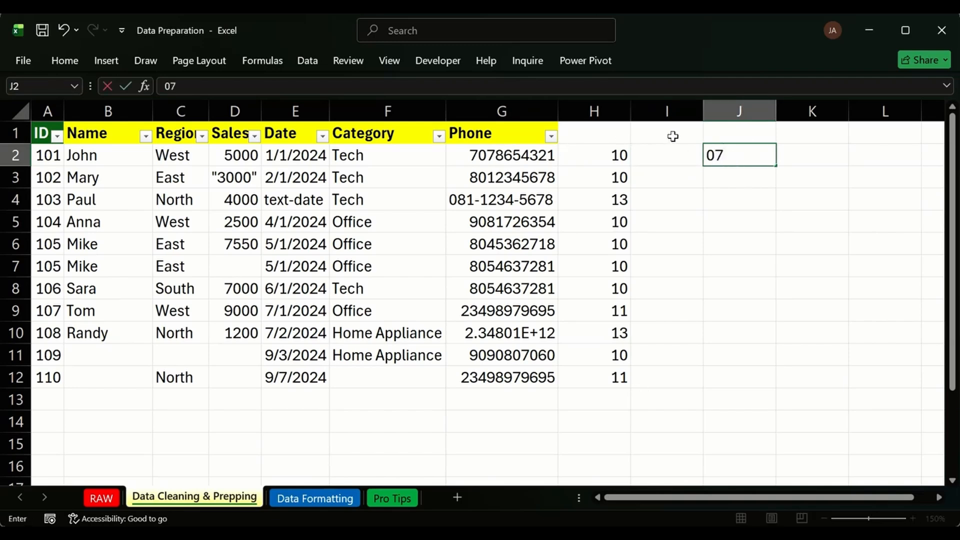
type("0932")
key("Return")
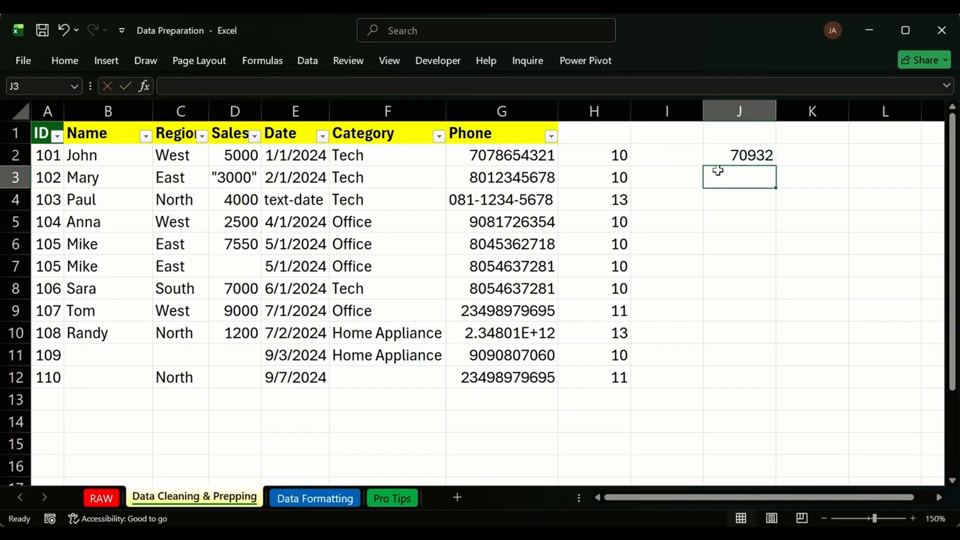
type("056956")
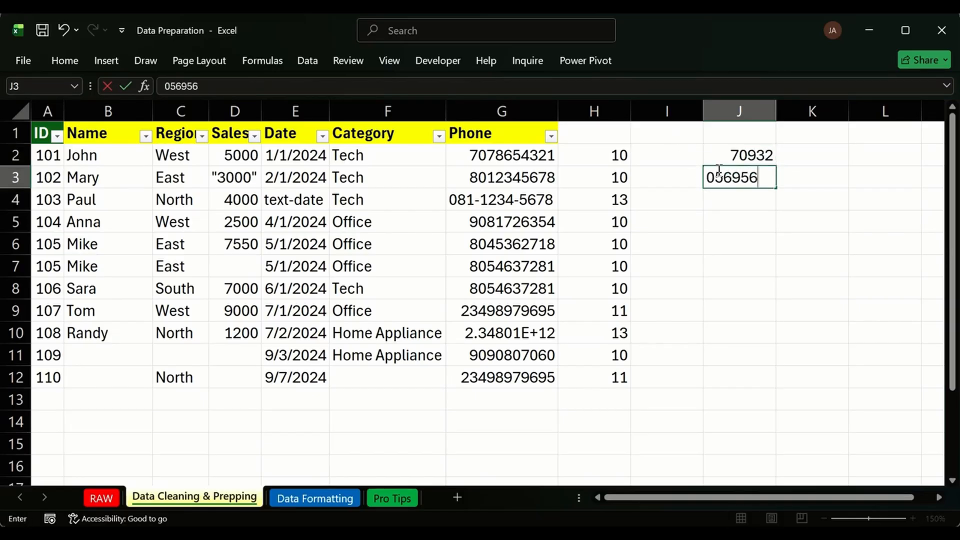
key("Return")
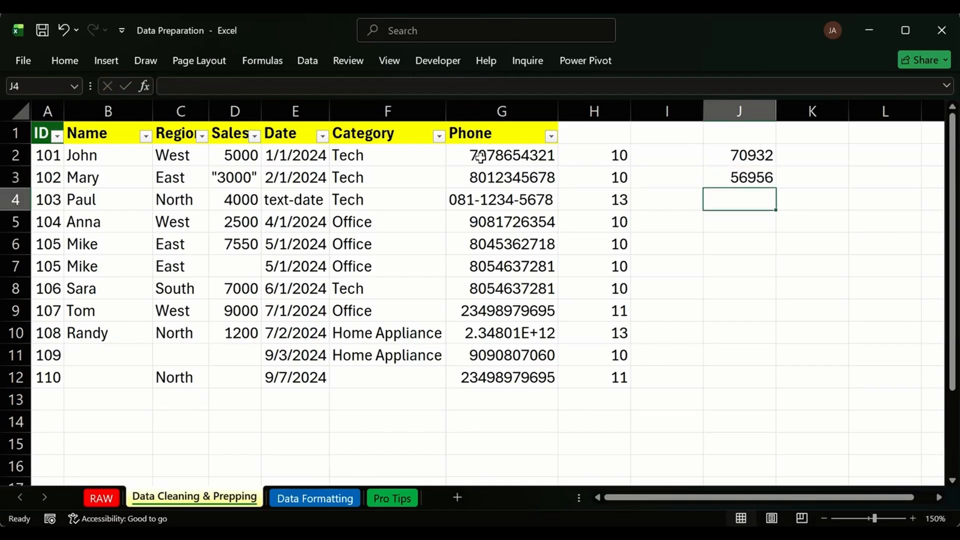
left_click_drag(730, 157, 739, 178)
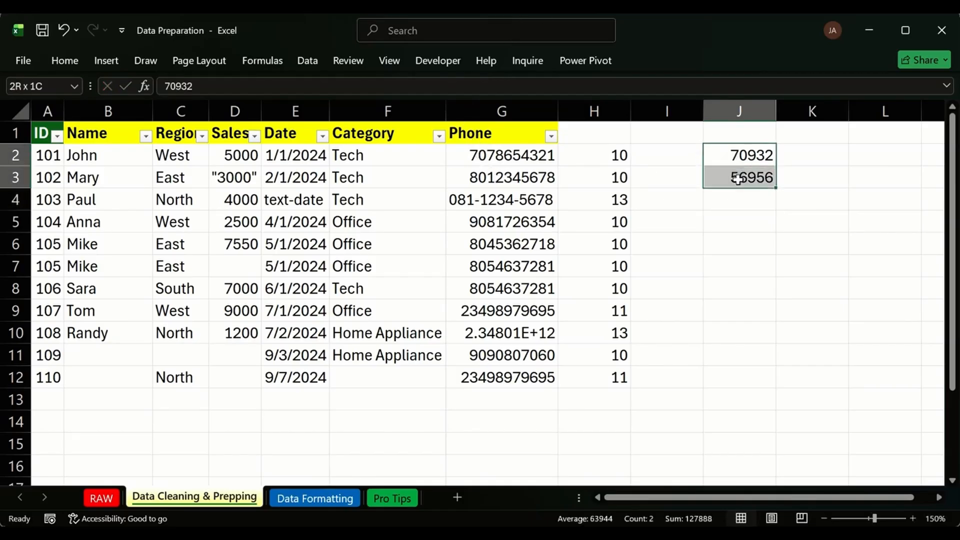
key("Delete")
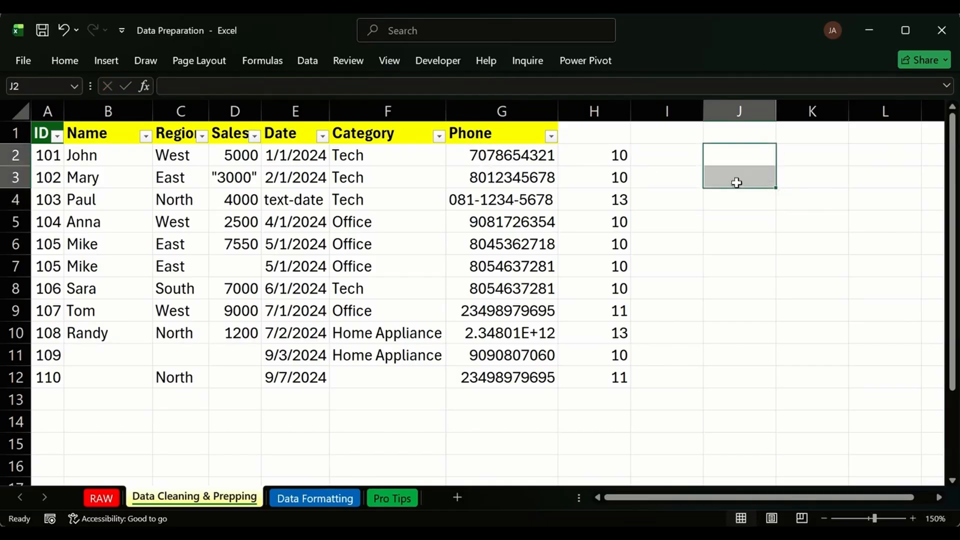
left_click(601, 156)
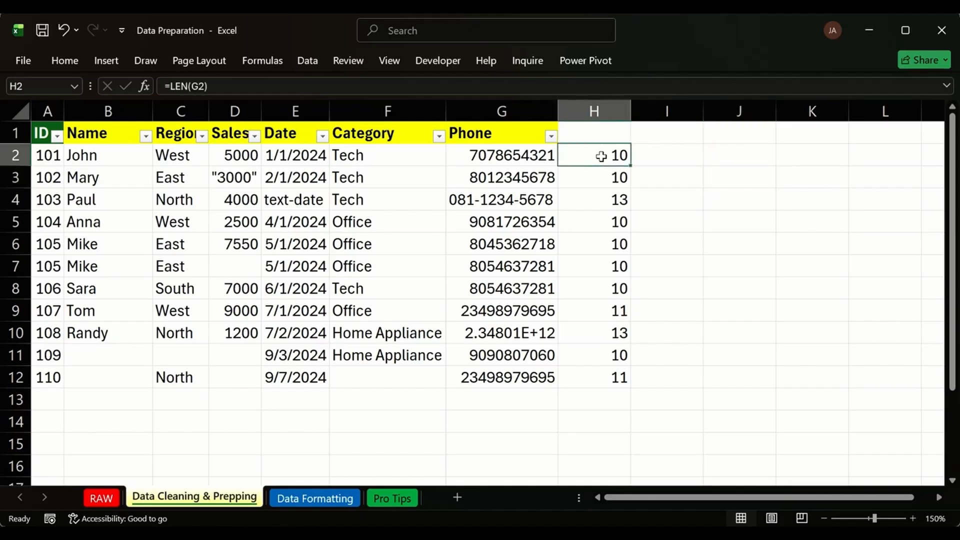
left_click_drag(518, 153, 531, 245)
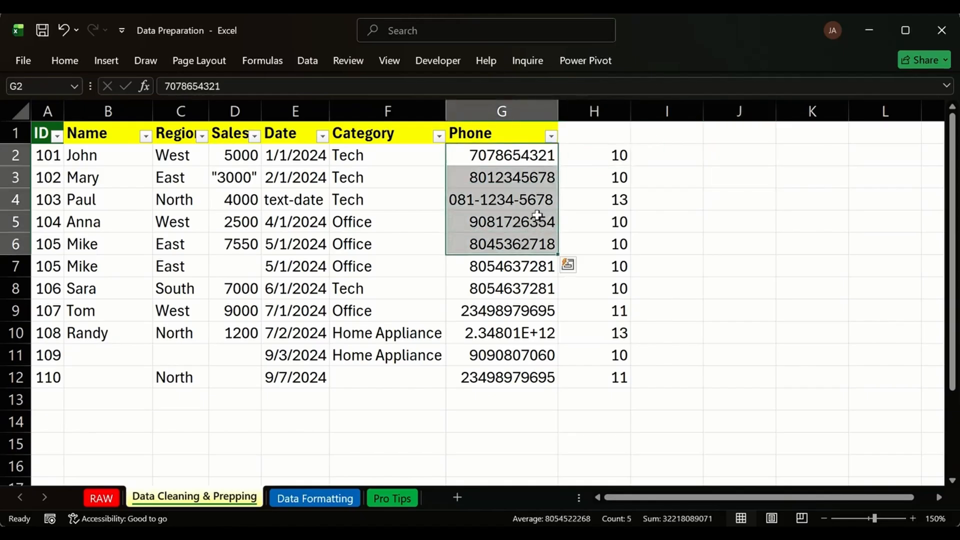
left_click(477, 155)
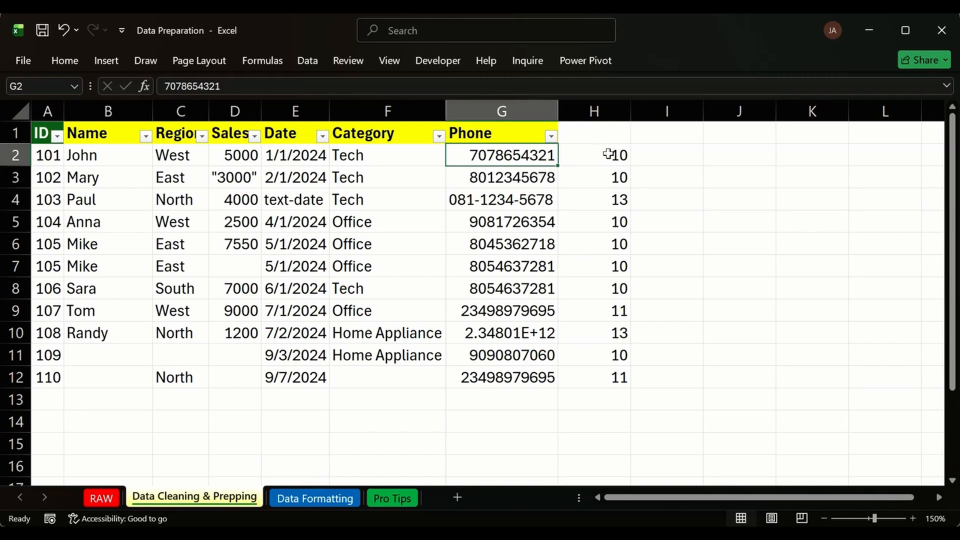
left_click_drag(613, 153, 608, 360)
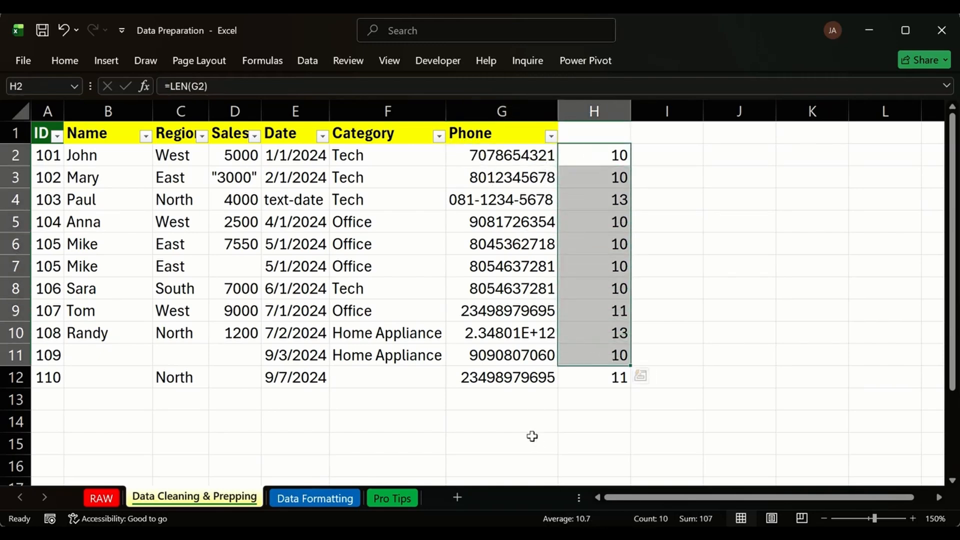
left_click(594, 152)
left_click_drag(594, 153, 604, 380)
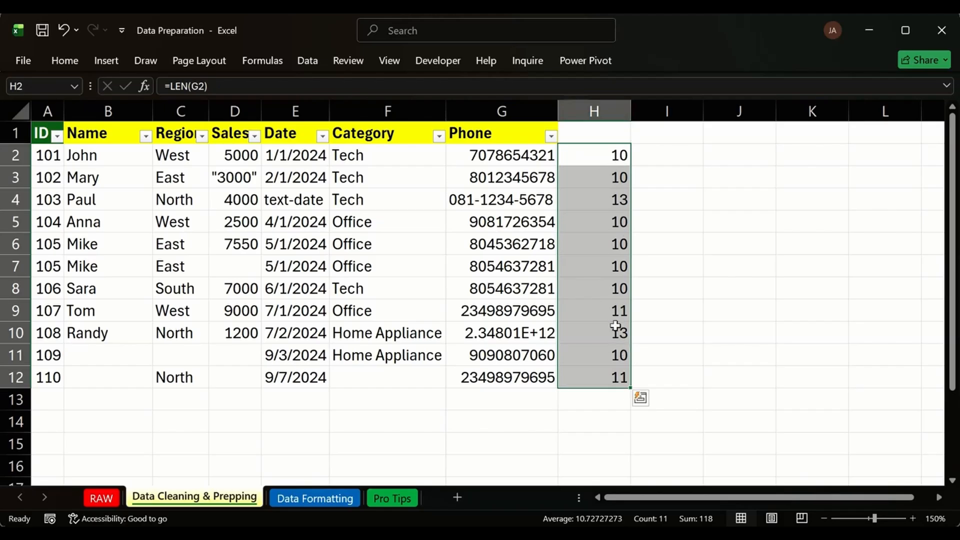
left_click(591, 179)
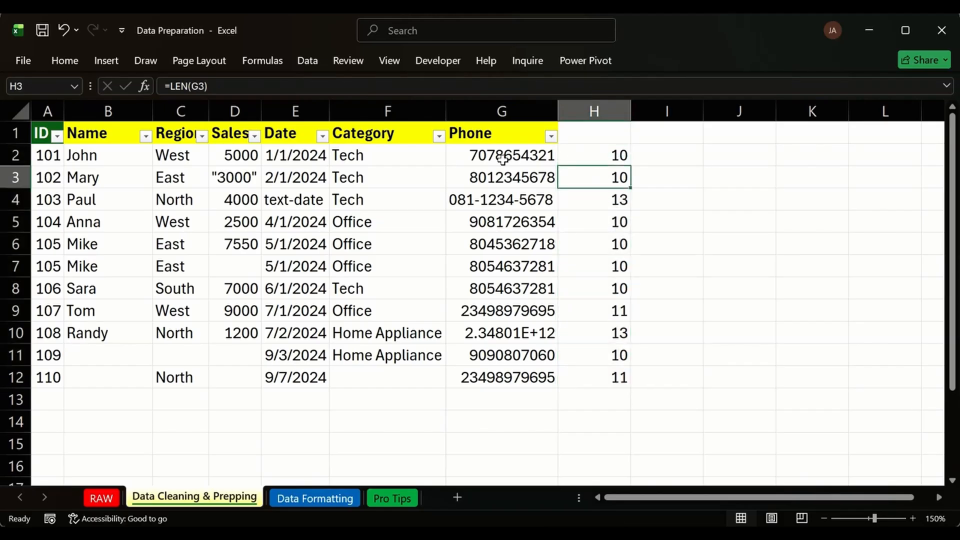
left_click(501, 177)
left_click(614, 201)
left_click_drag(614, 220, 615, 253)
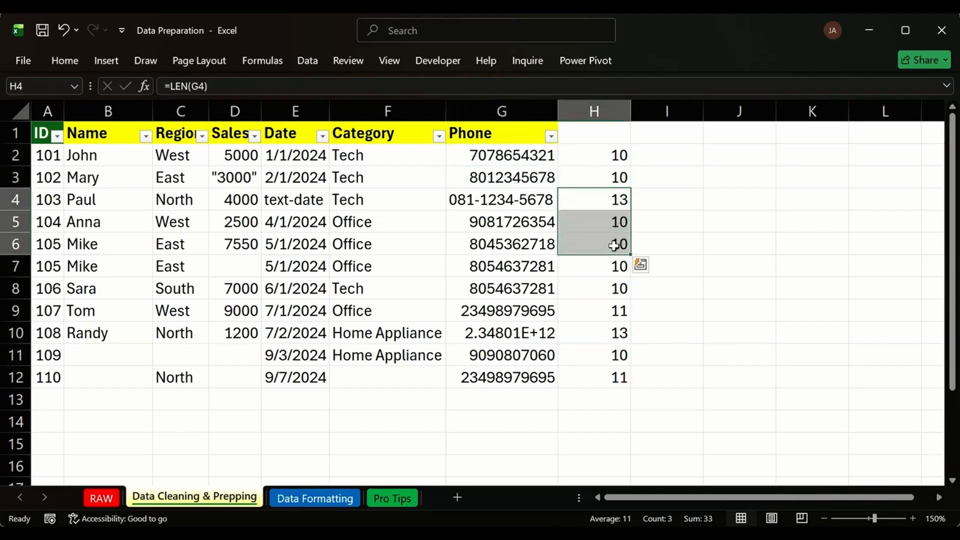
left_click(497, 195)
left_click(597, 200)
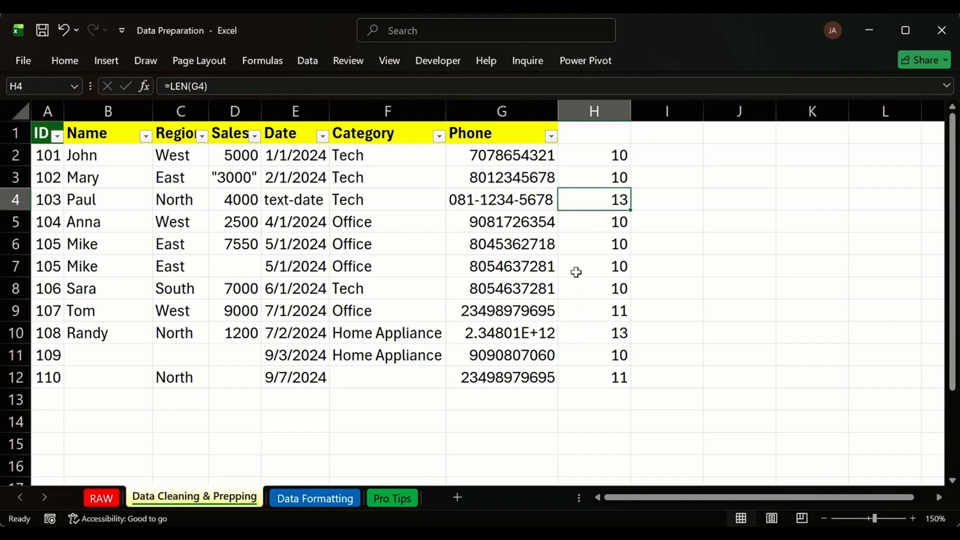
left_click_drag(477, 311, 487, 333)
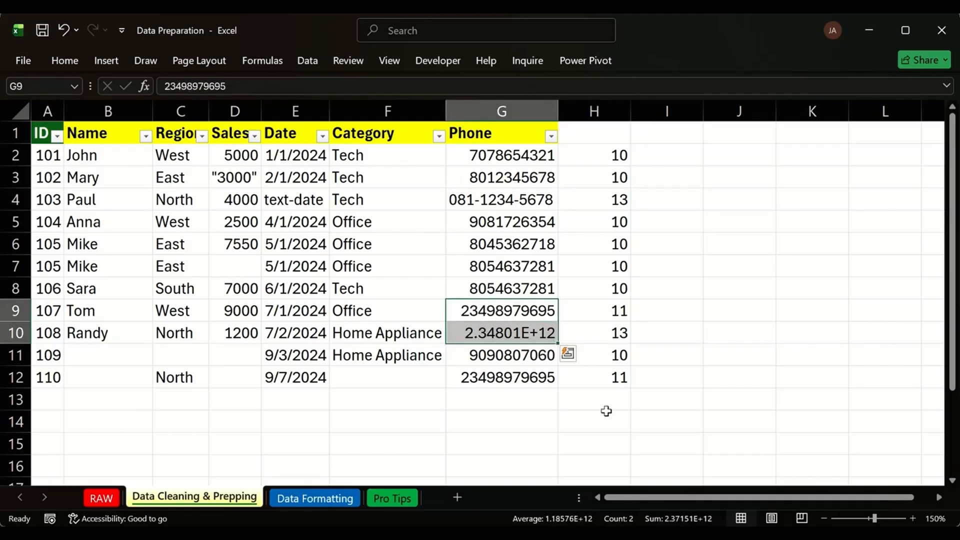
left_click(510, 339)
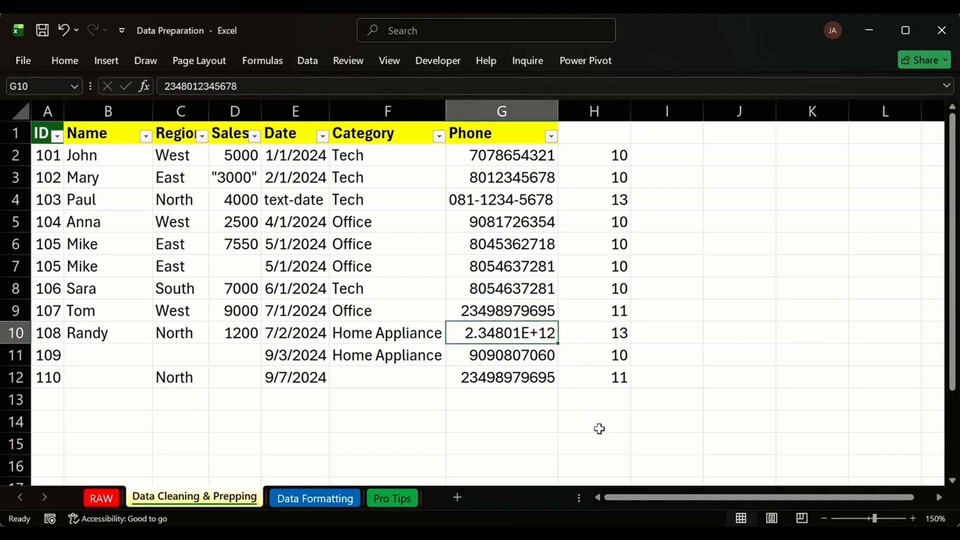
left_click(599, 450)
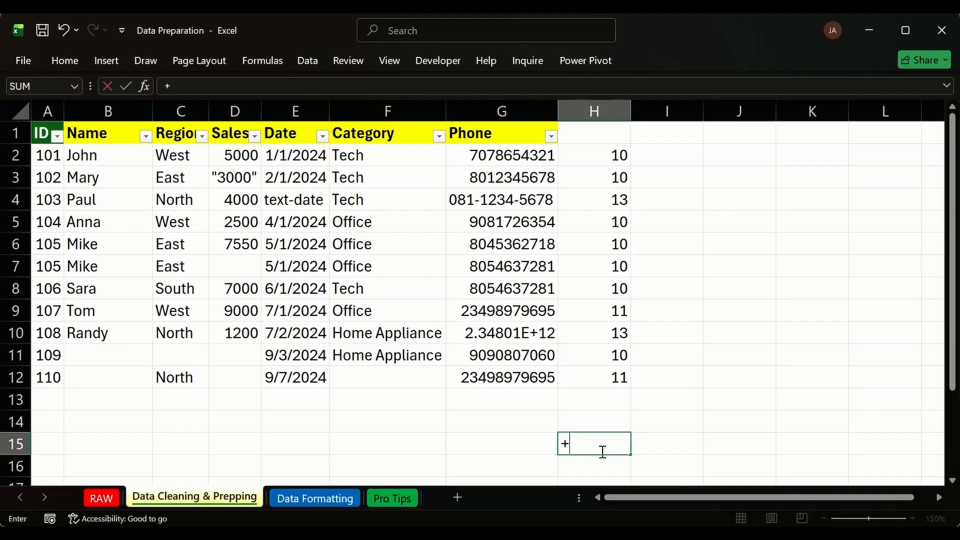
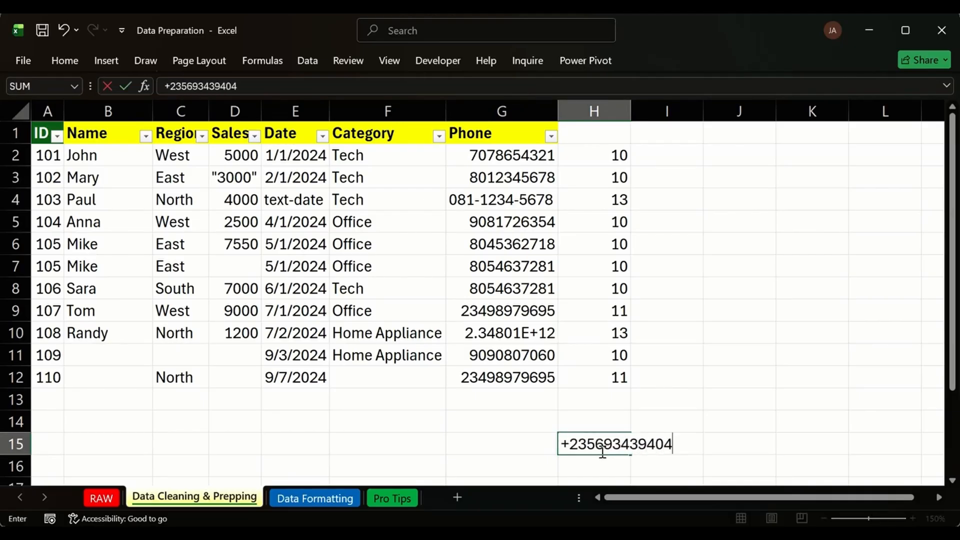
key("Return")
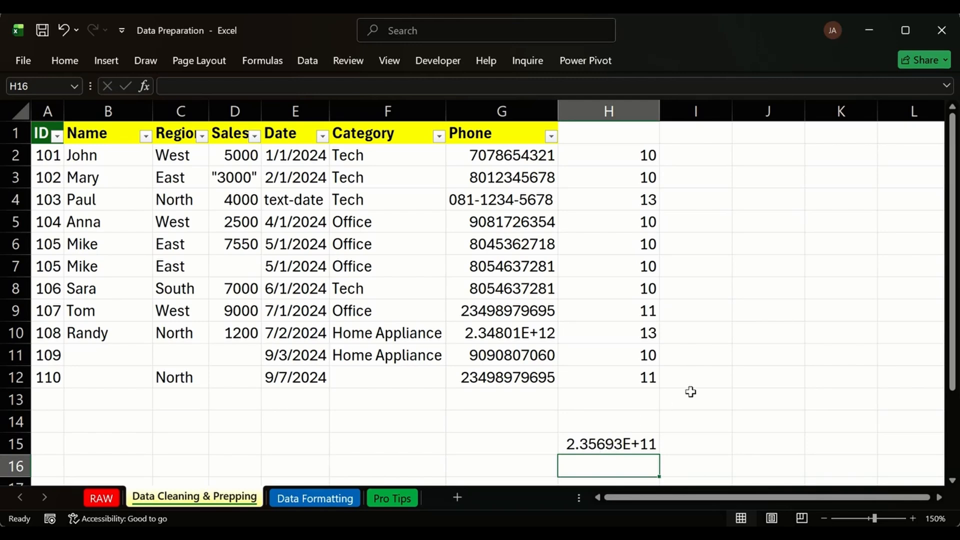
left_click(785, 287)
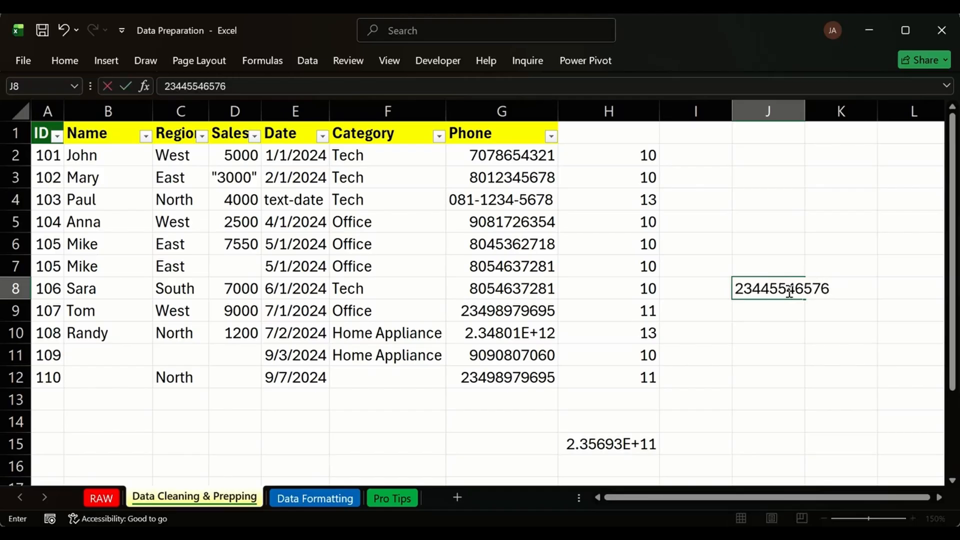
key("Up")
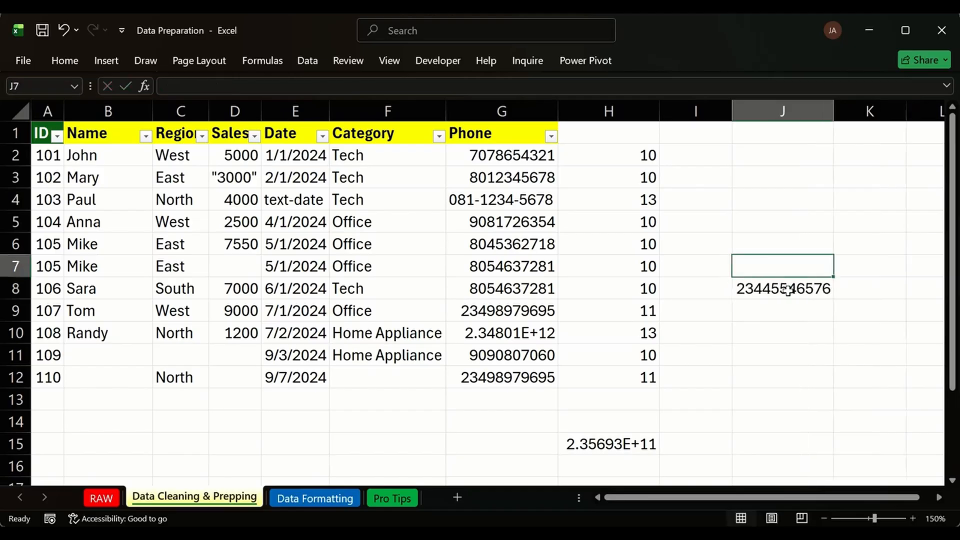
Clear the test number in J8 and the stray 2.35693E+11 value in H15.
left_click(803, 294)
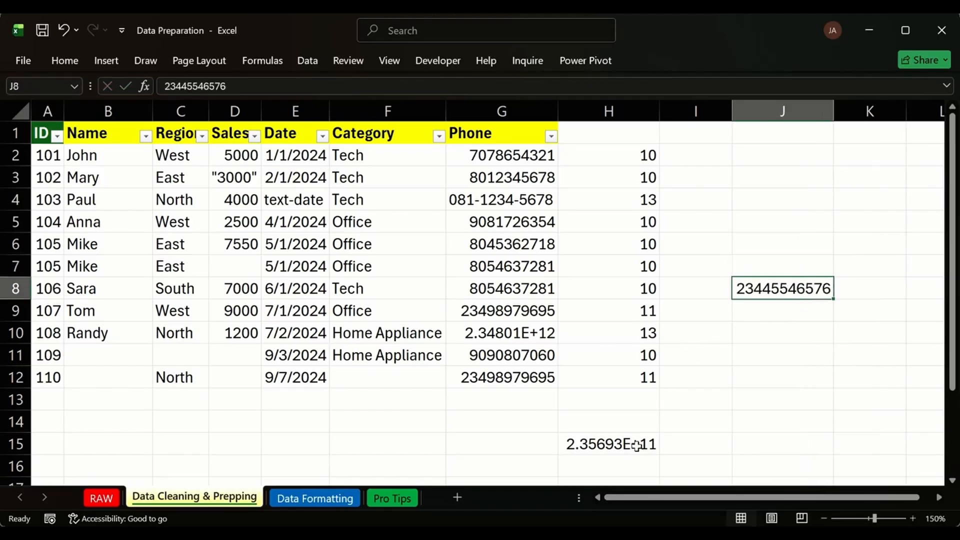
key("Delete")
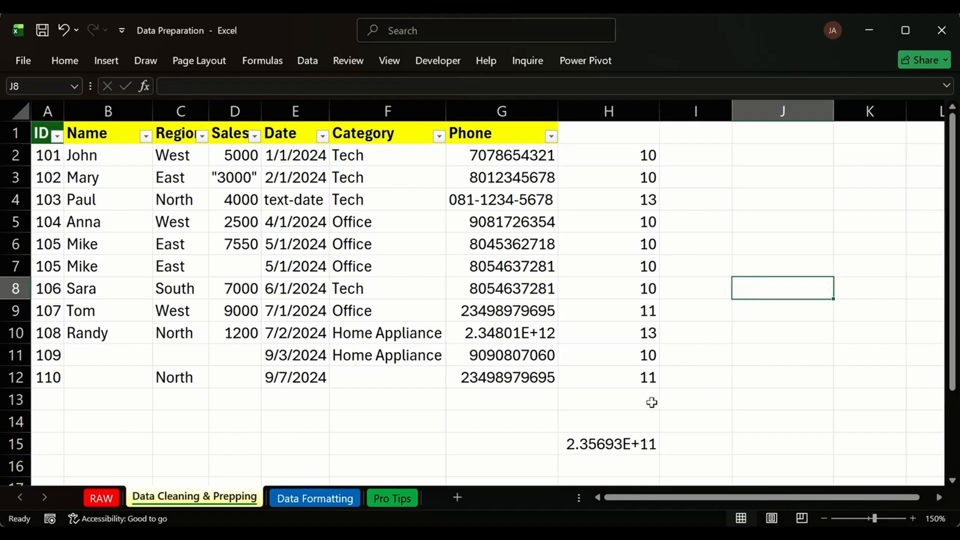
left_click(621, 446)
key("Delete")
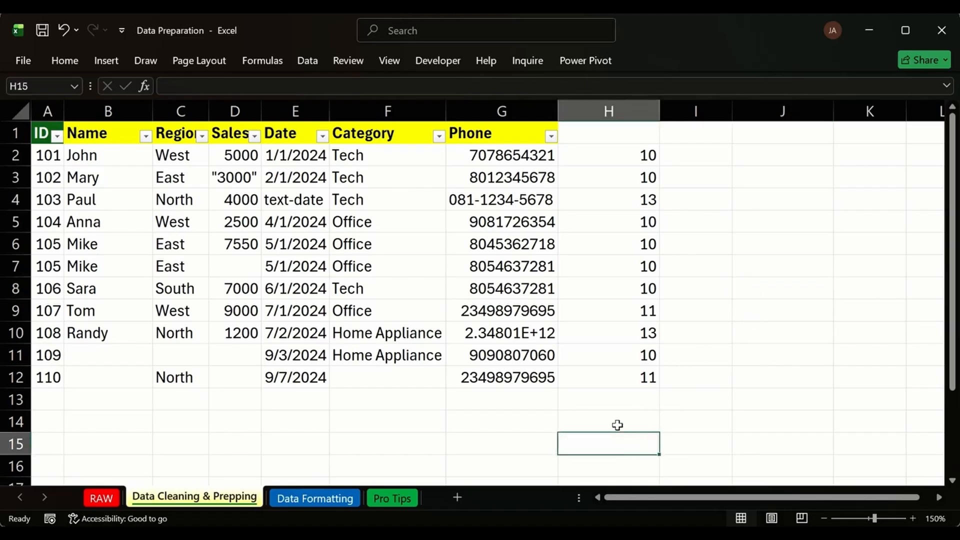
left_click(534, 413)
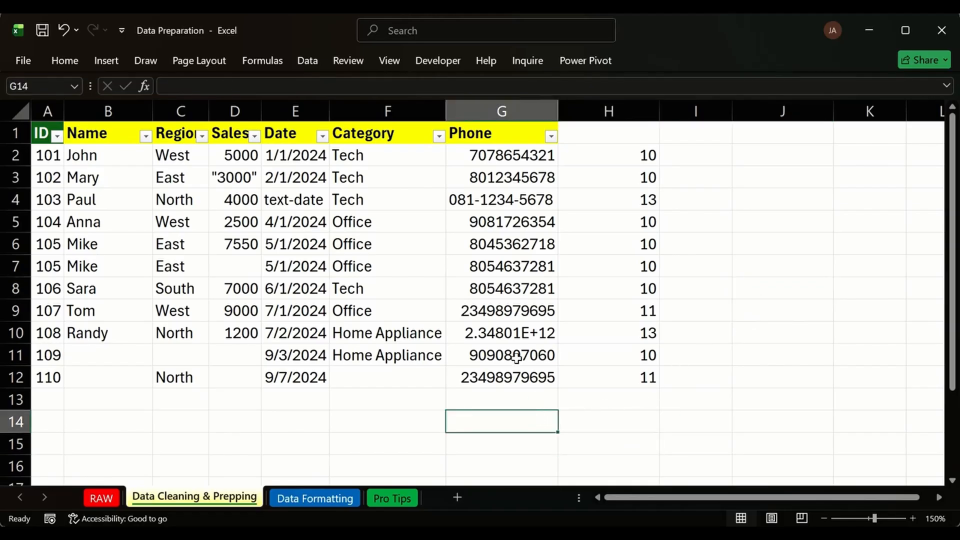
Lengthen ID 107's phone to 13 digits by inserting 90 after 234.
left_click(522, 151)
left_click(510, 309)
key("shift+Down")
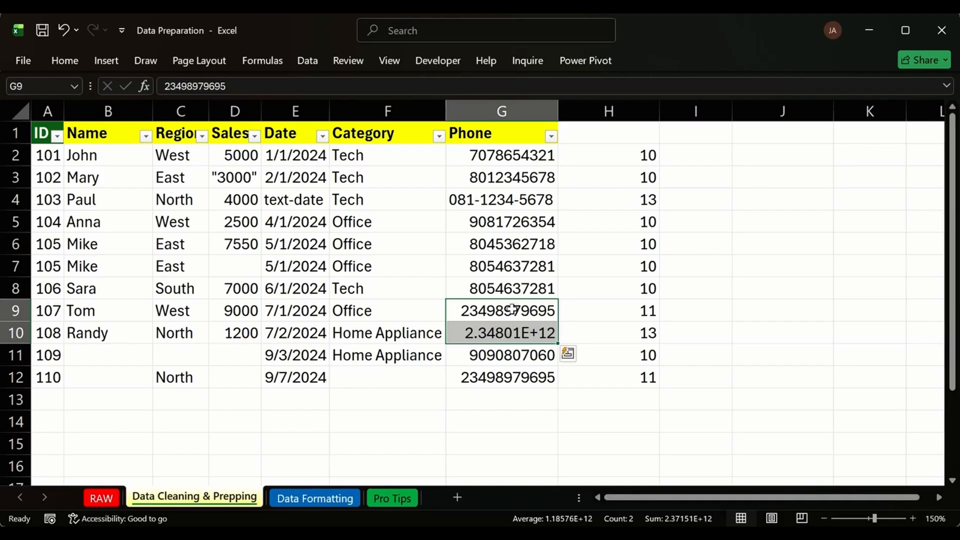
left_click(511, 308)
left_click(595, 315)
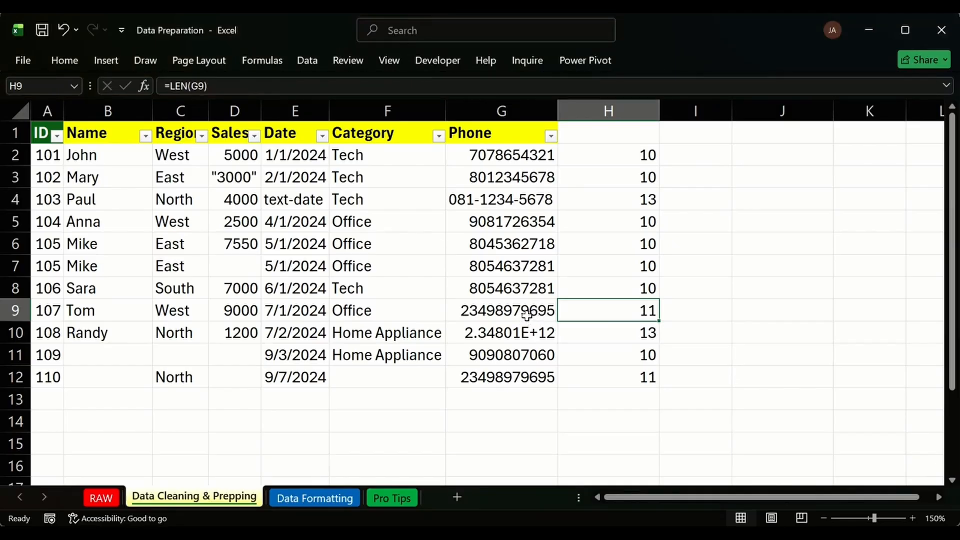
left_click(494, 313)
double_click(488, 309)
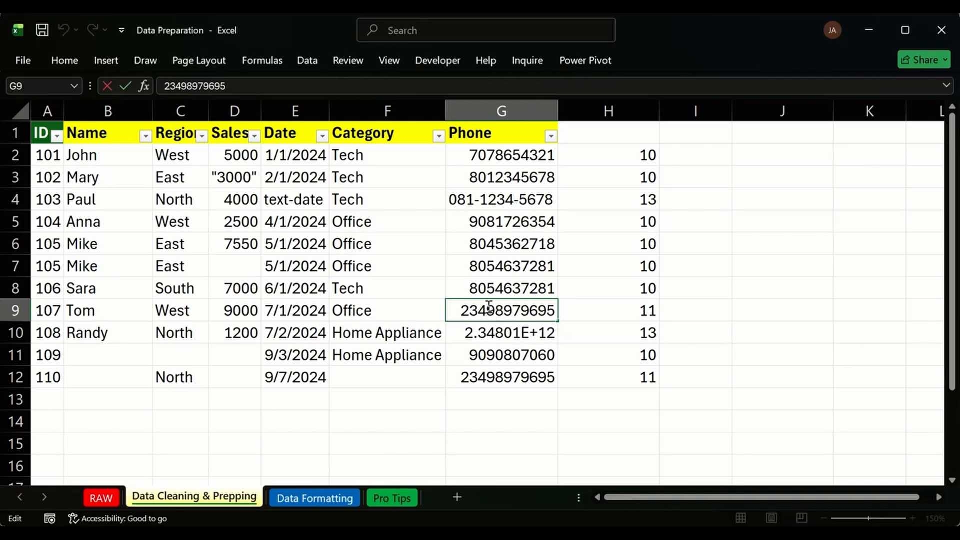
type("90")
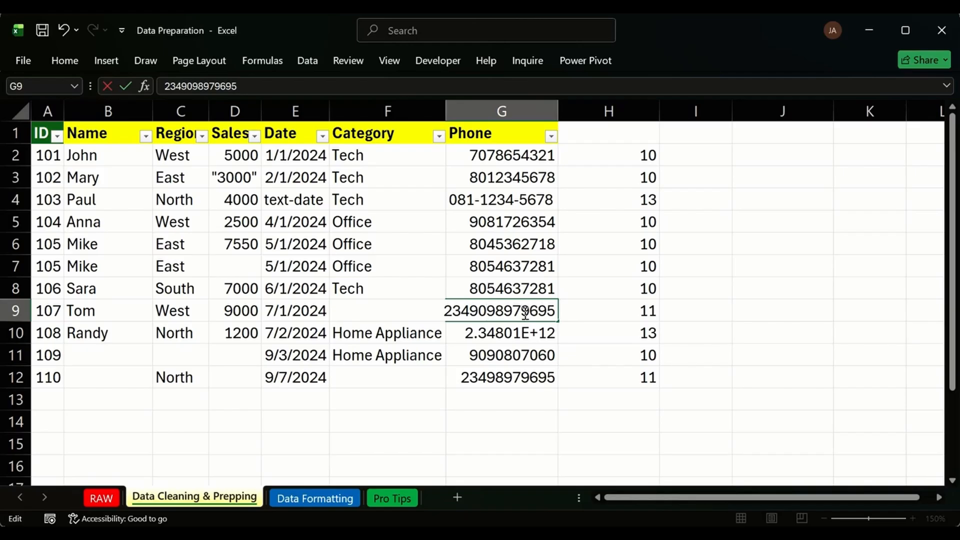
key("Return")
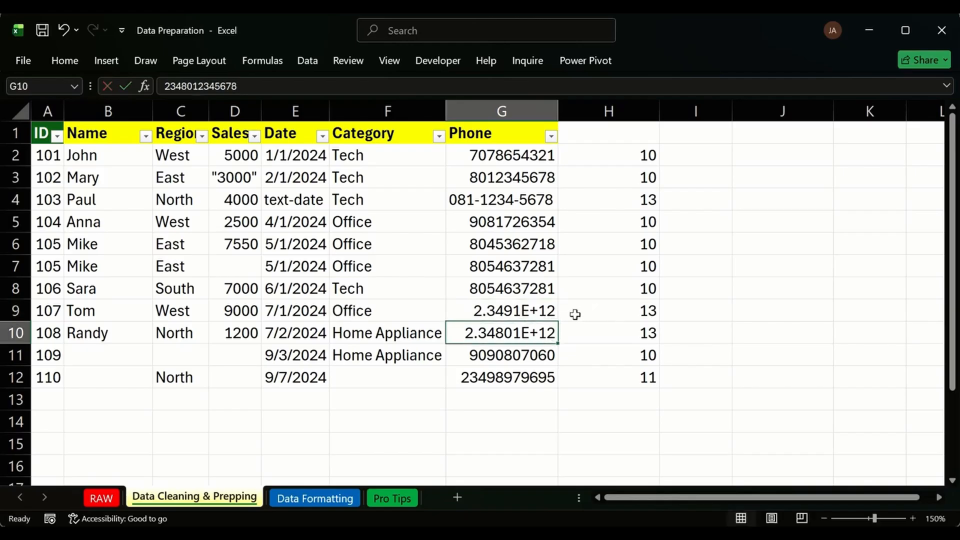
left_click(508, 310)
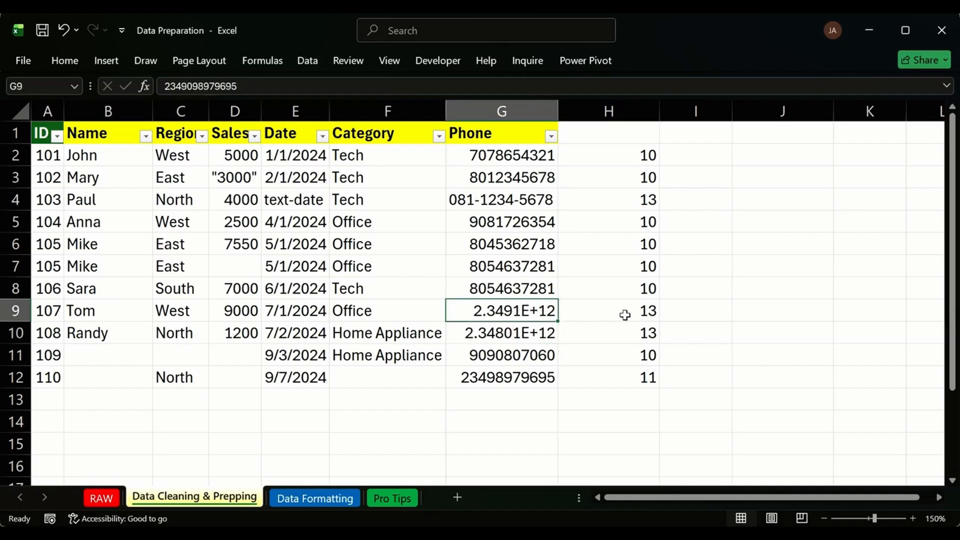
Lengthen ID 110's phone to 13 digits by inserting 81, then review the Phone column.
left_click(491, 374)
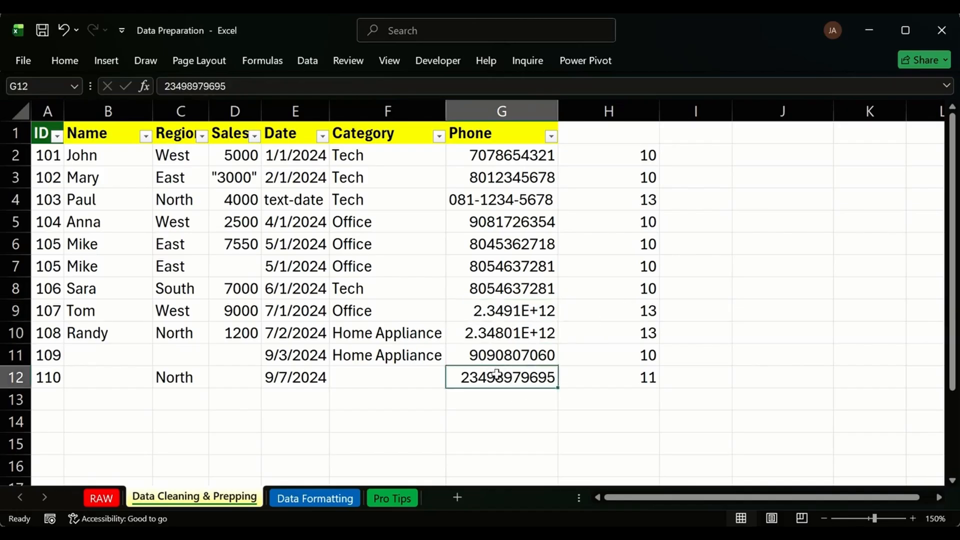
double_click(500, 379)
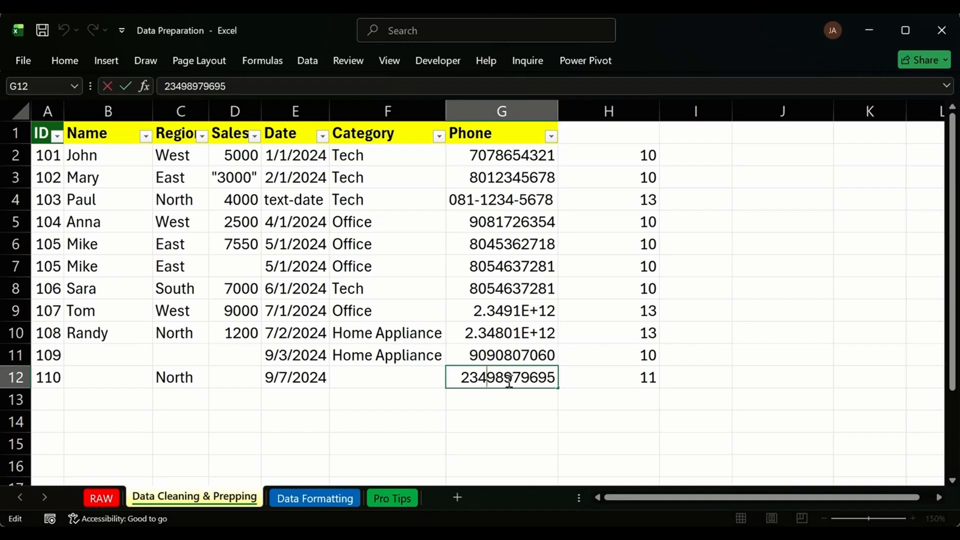
type("9")
key("BackSpace")
type("81")
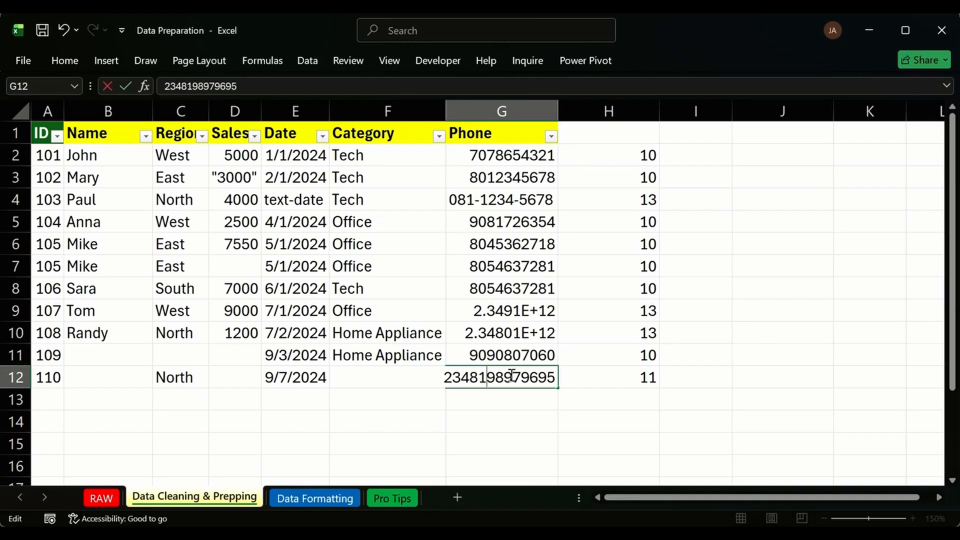
key("Return")
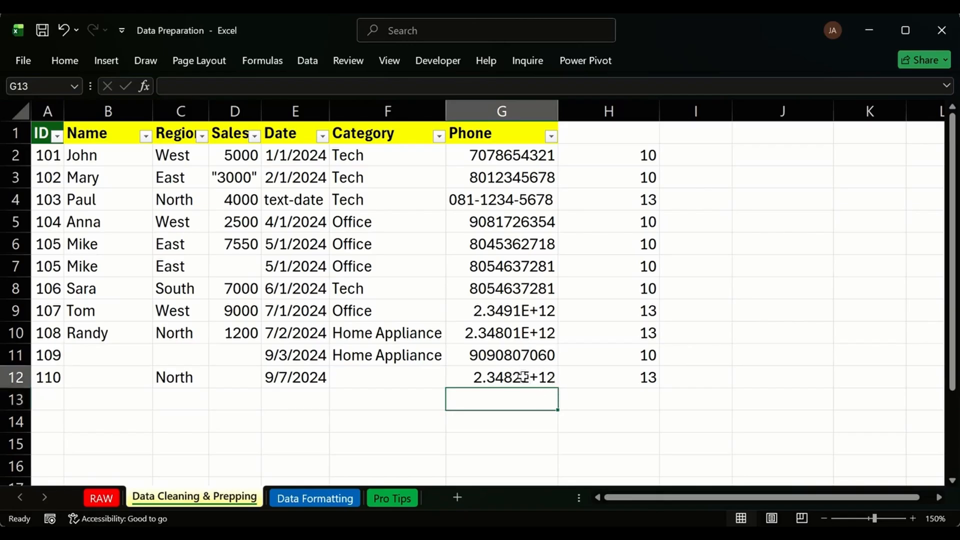
left_click(525, 376)
left_click_drag(530, 311, 528, 331)
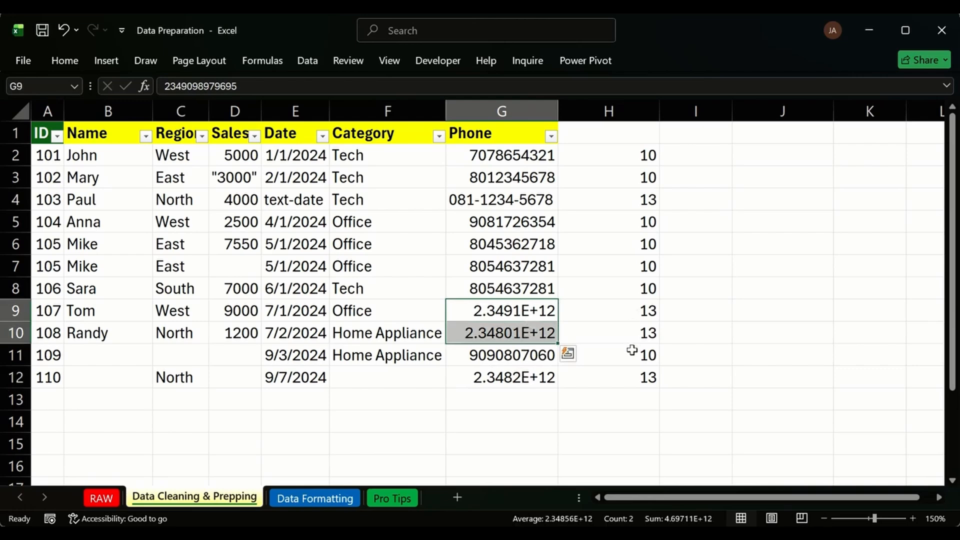
left_click(525, 361)
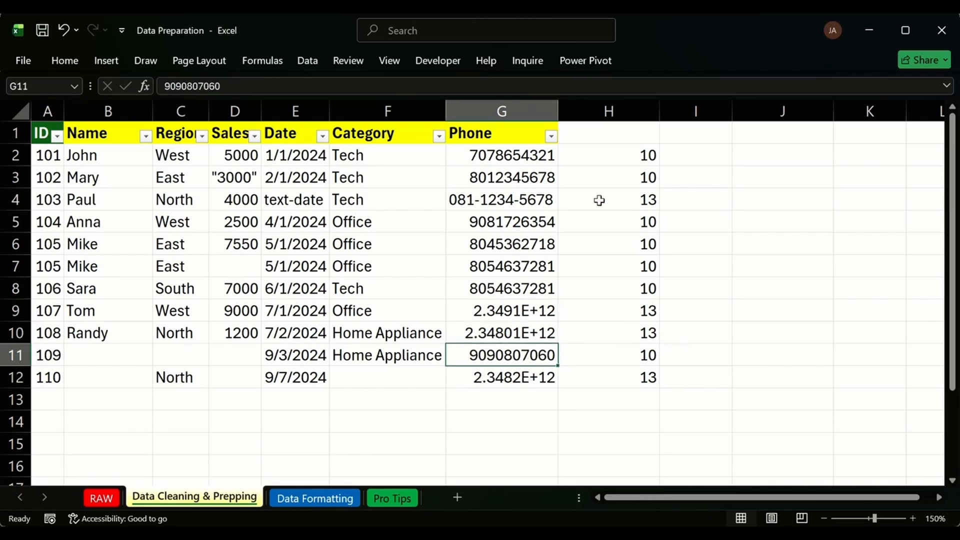
left_click(508, 198)
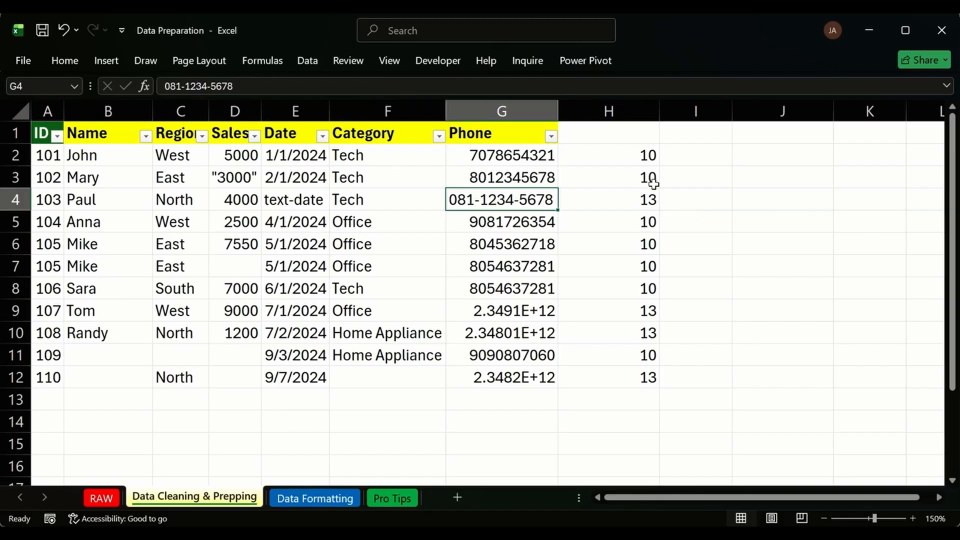
left_click(630, 157)
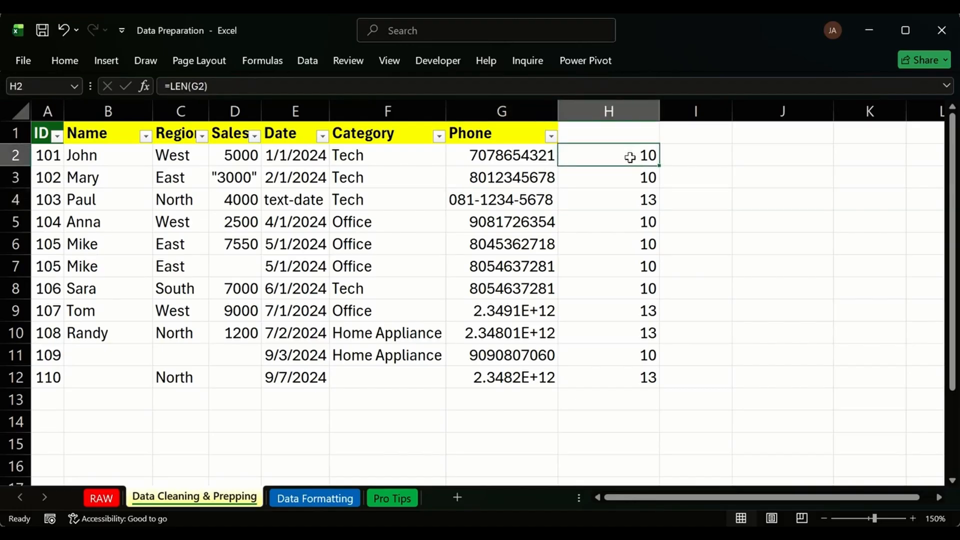
left_click_drag(634, 153, 641, 392)
left_click(754, 227)
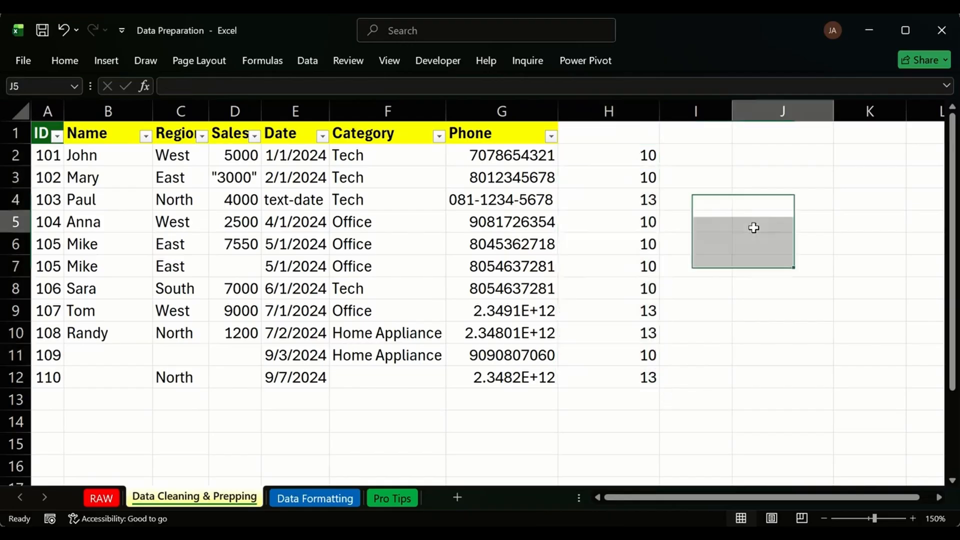
left_click(493, 200)
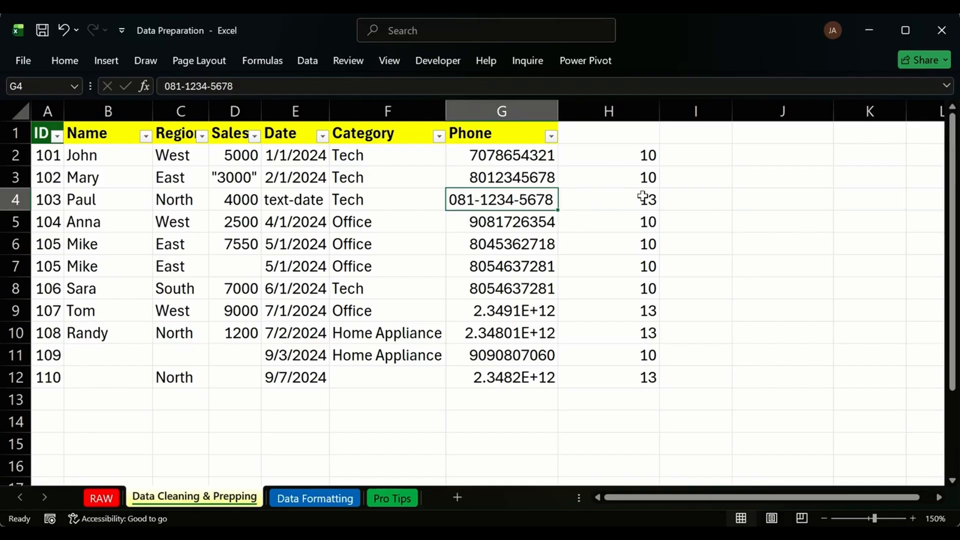
left_click(680, 197)
left_click(528, 199)
double_click(522, 199)
key("BackSpace")
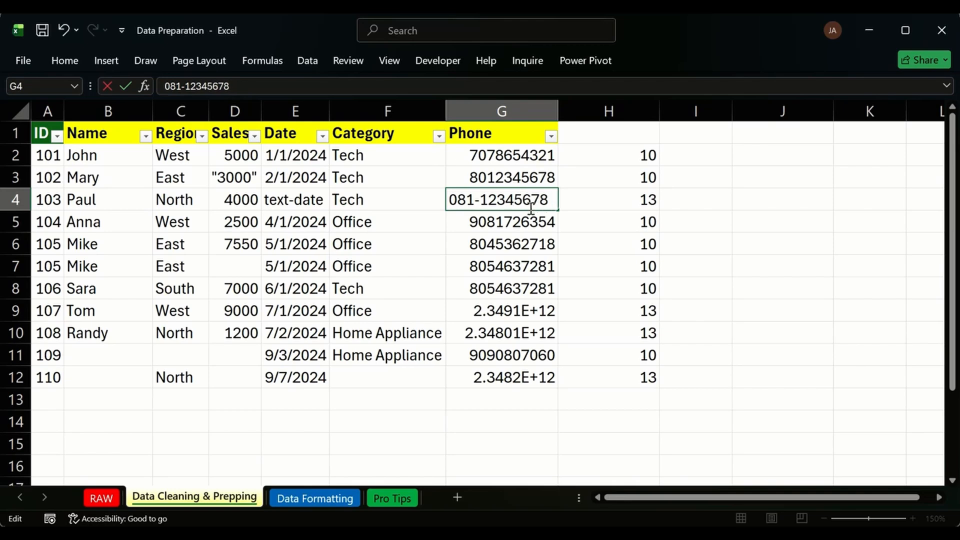
left_click(483, 199)
key("BackSpace")
key("Home")
key("Delete")
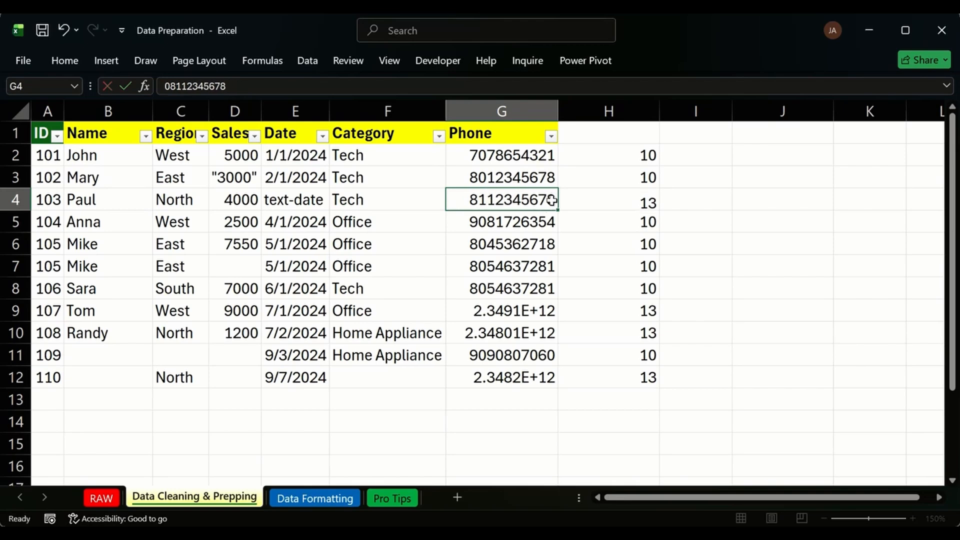
key("Return")
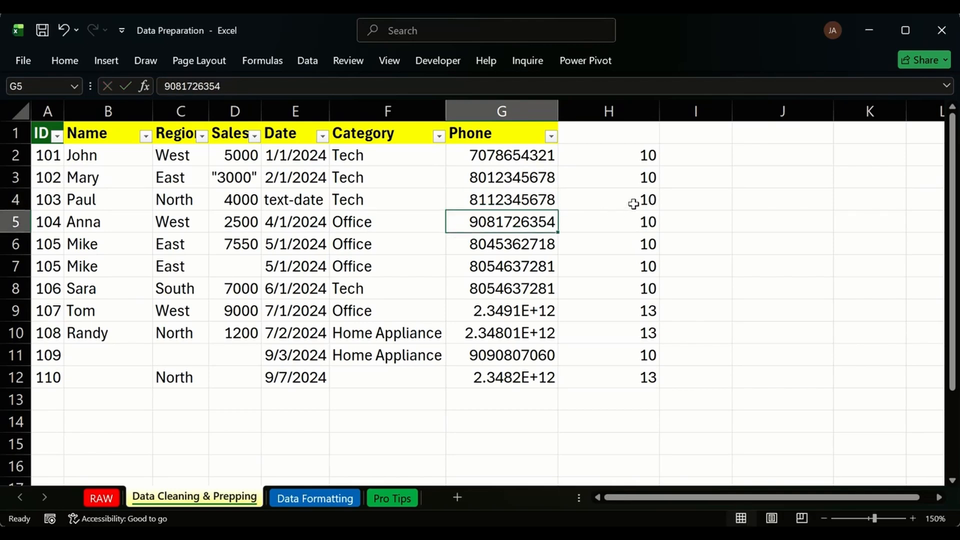
key("ctrl+z")
In I4, replace G4's dashes with spaces using =SUBSTITUTE(G4,"-"," ").
left_click(706, 200)
type("=SUBSTITUTE(")
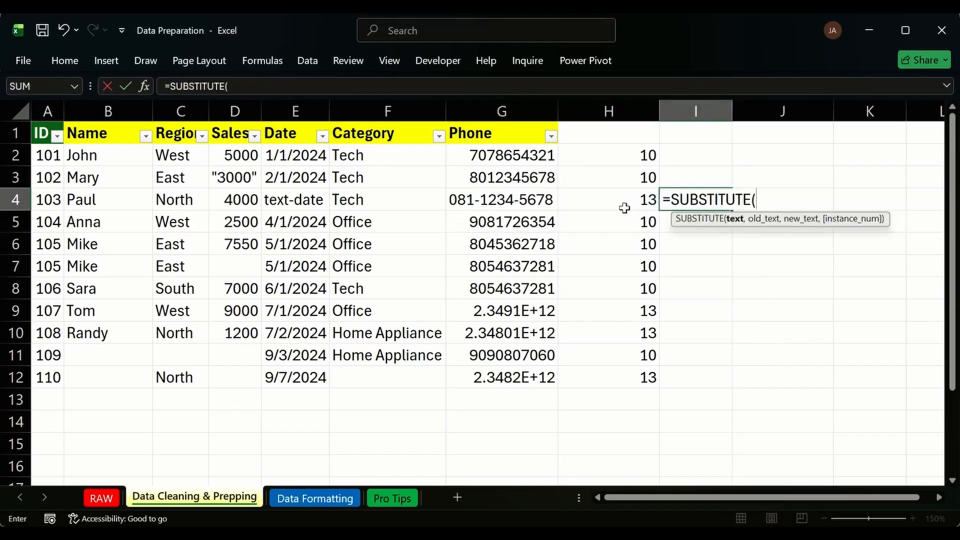
left_click(531, 197)
type(",\"")
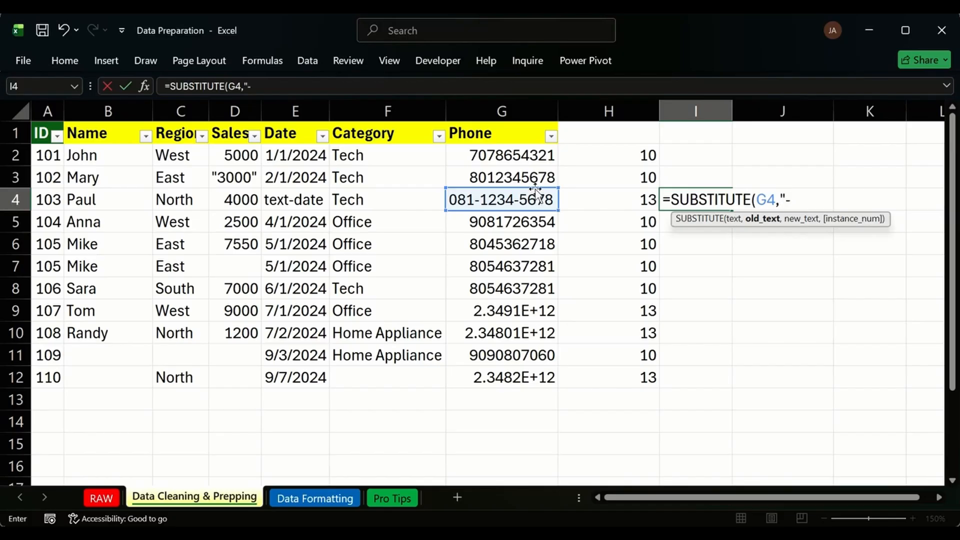
type("-\",")
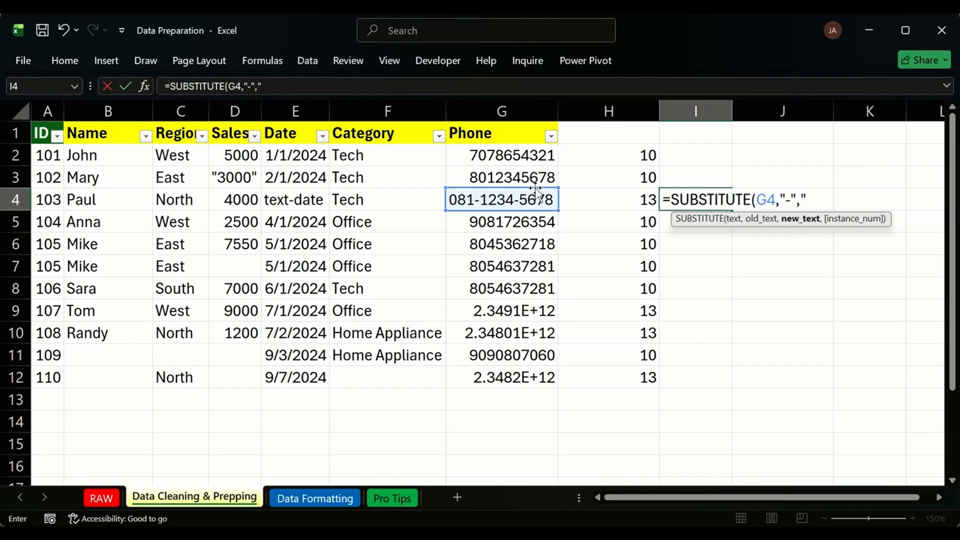
type("\" \")")
key("Return")
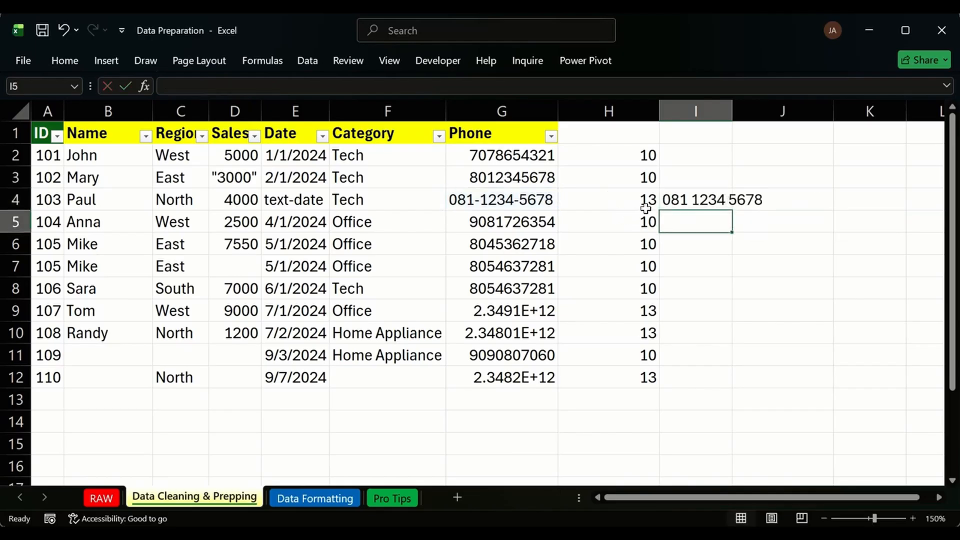
Count I4's characters with =LEN(I4) in J4, which returns 13.
left_click(794, 199)
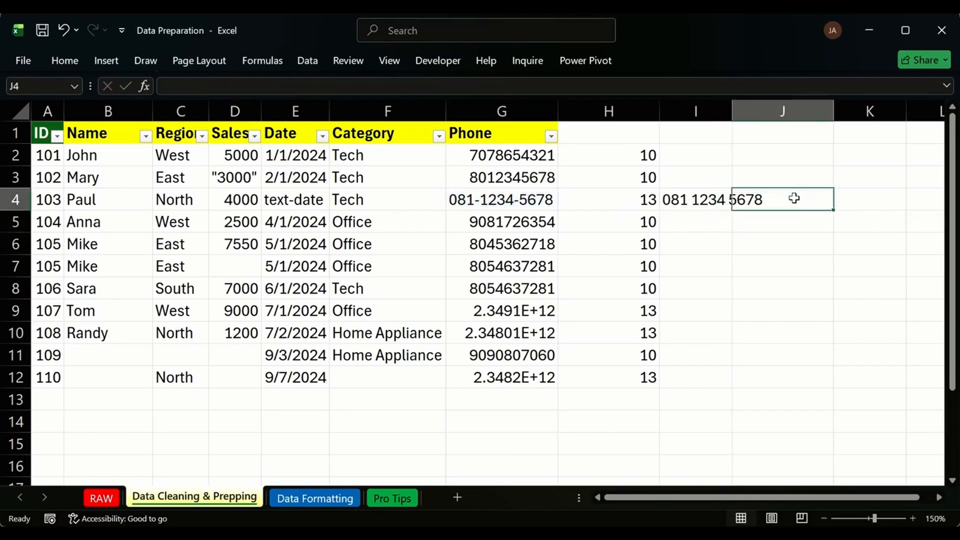
type("=LE")
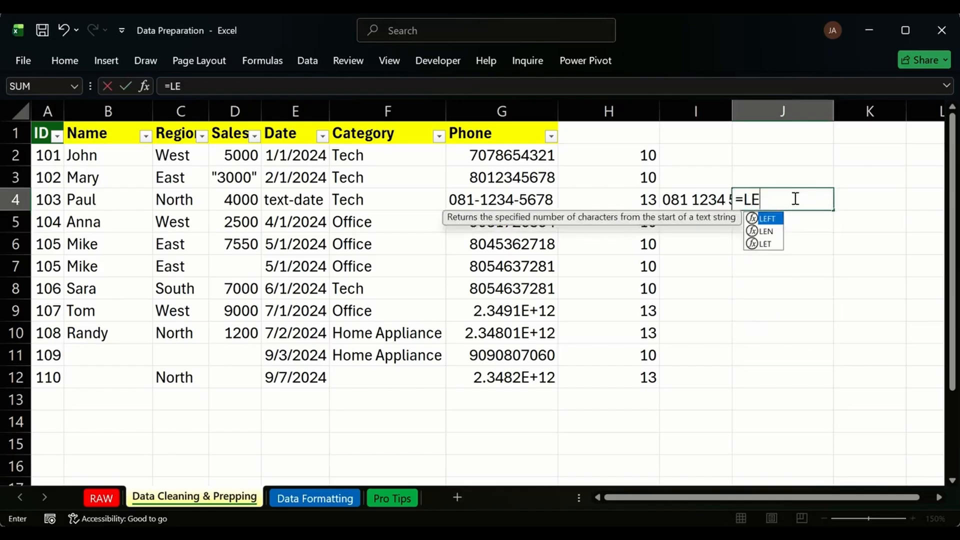
type("N(")
left_click(708, 199)
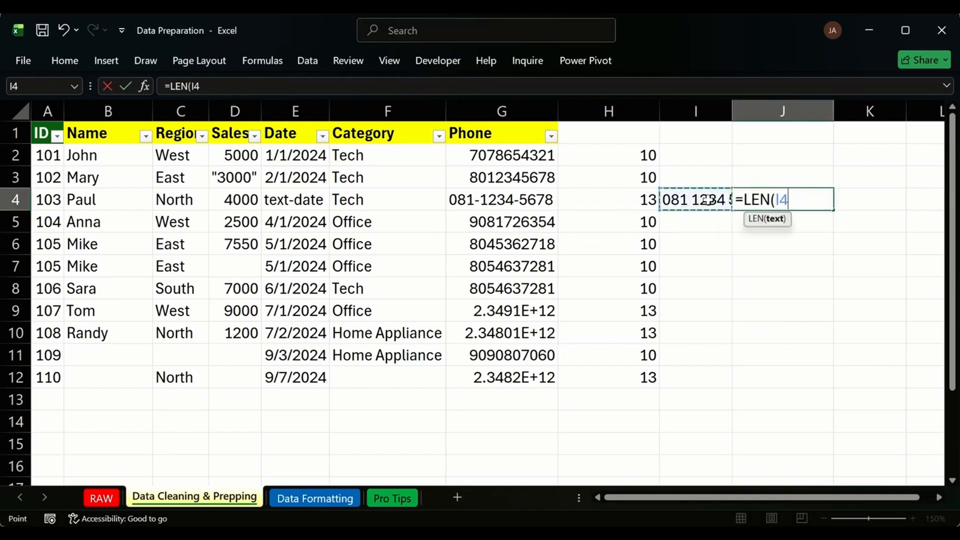
key("Return")
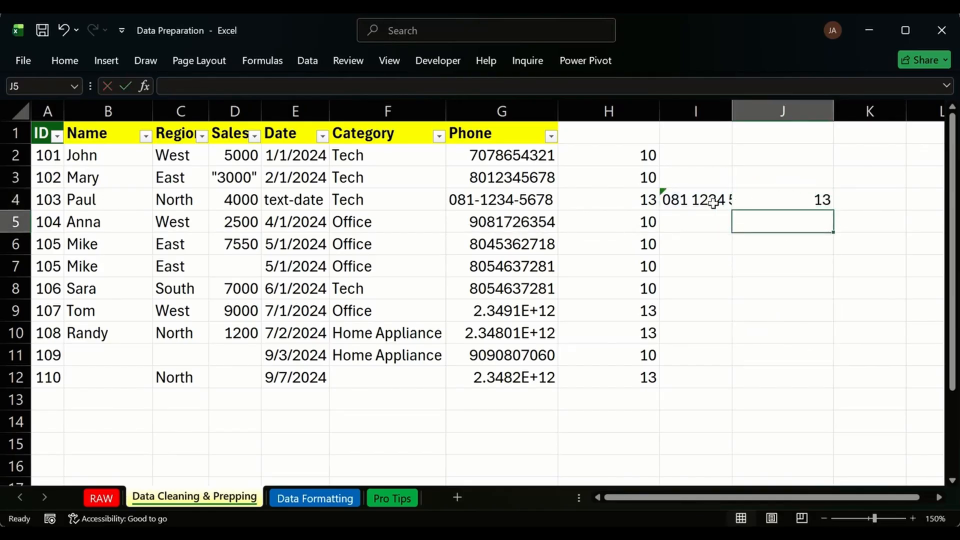
double_click(694, 200)
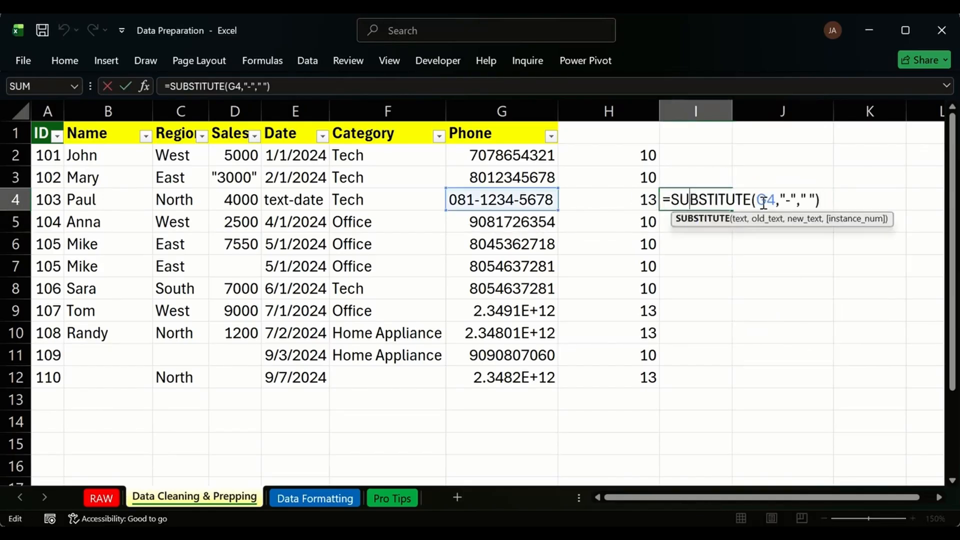
Change I4's formula to =SUBSTITUTE(G4,"-","") so J4's count drops to 11.
left_click(811, 199)
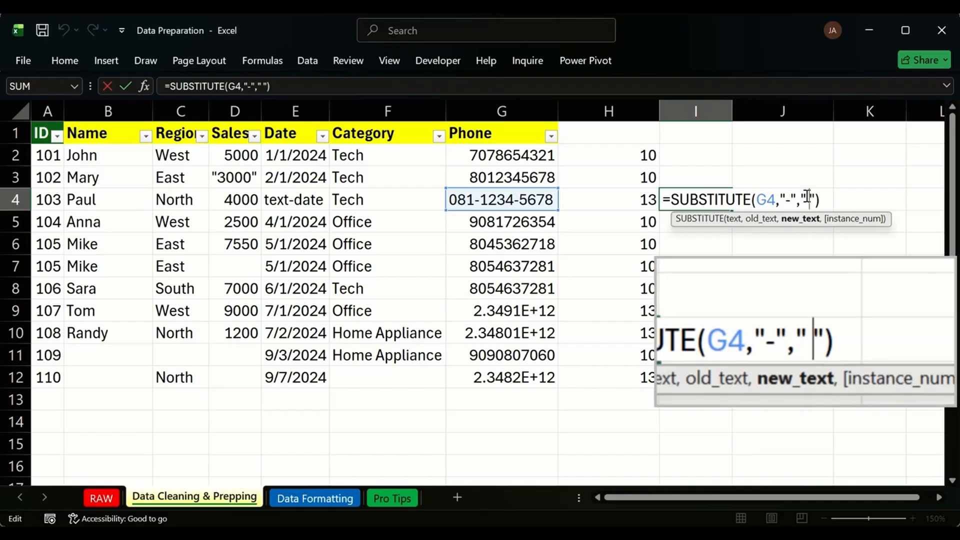
key("Left")
key("BackSpace")
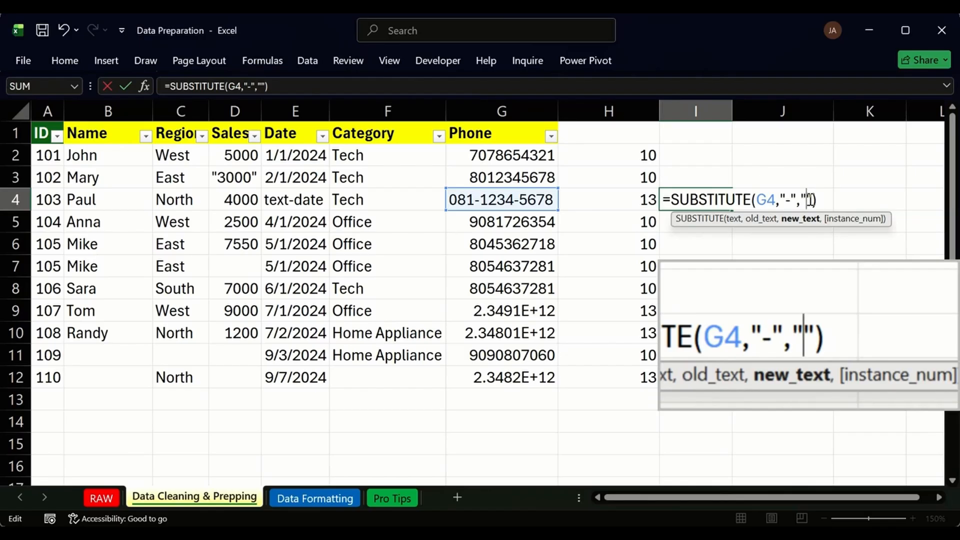
key("Return")
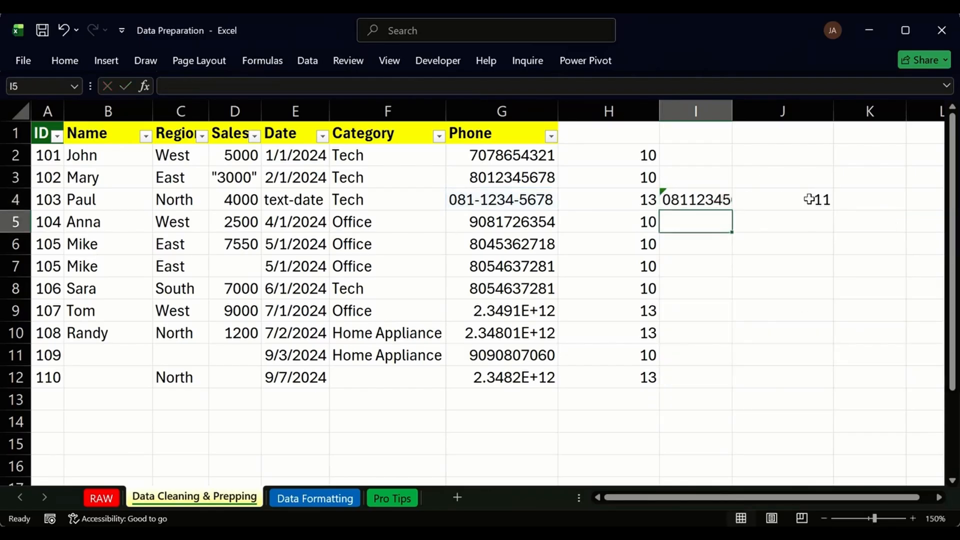
left_click(776, 204)
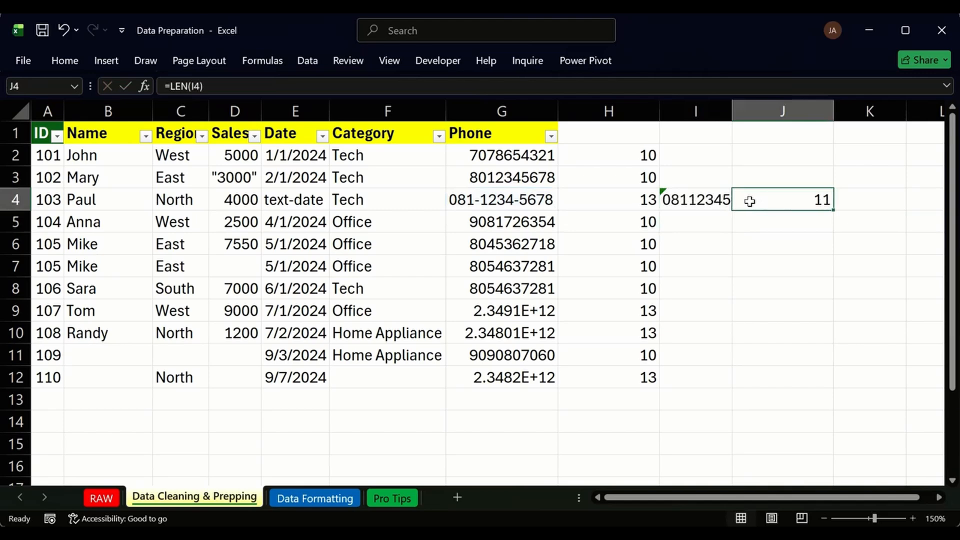
left_click(702, 200)
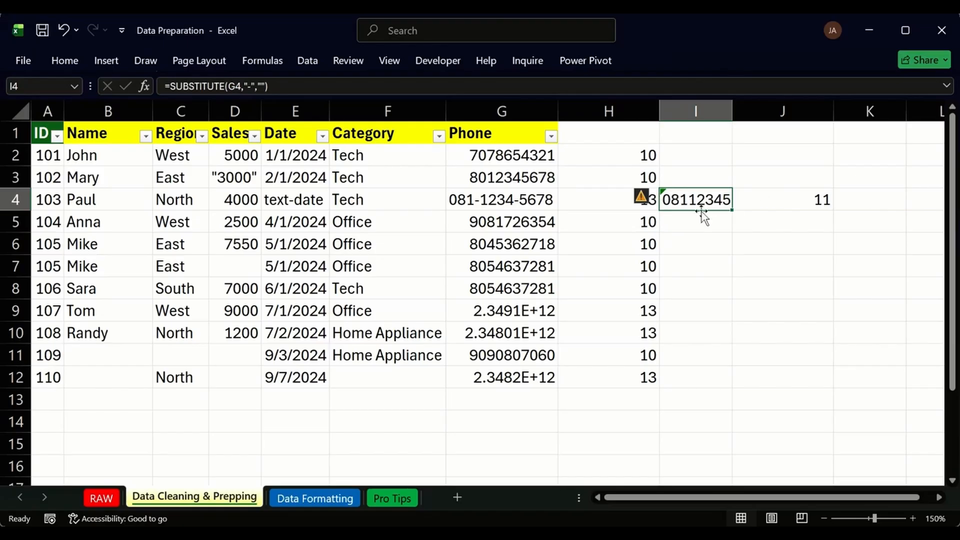
left_click(766, 196)
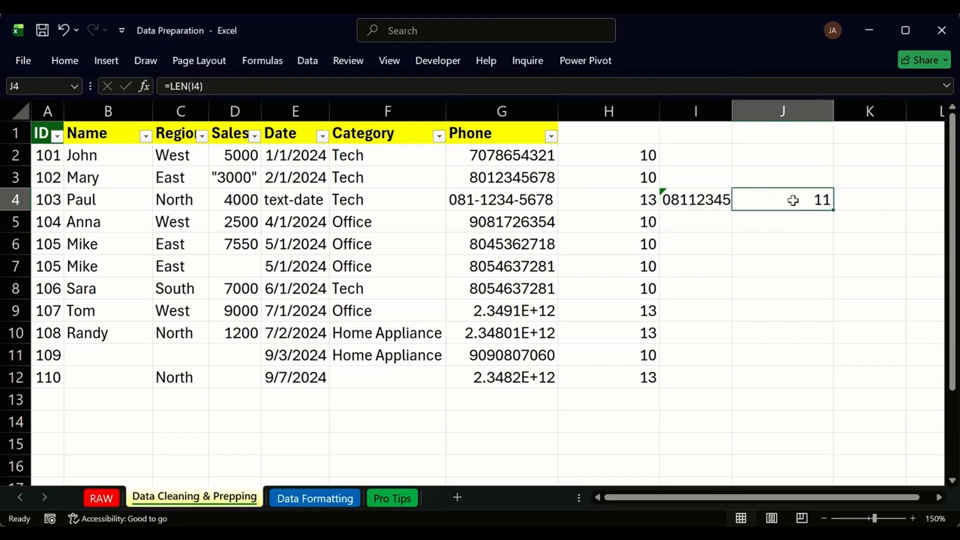
left_click(622, 152)
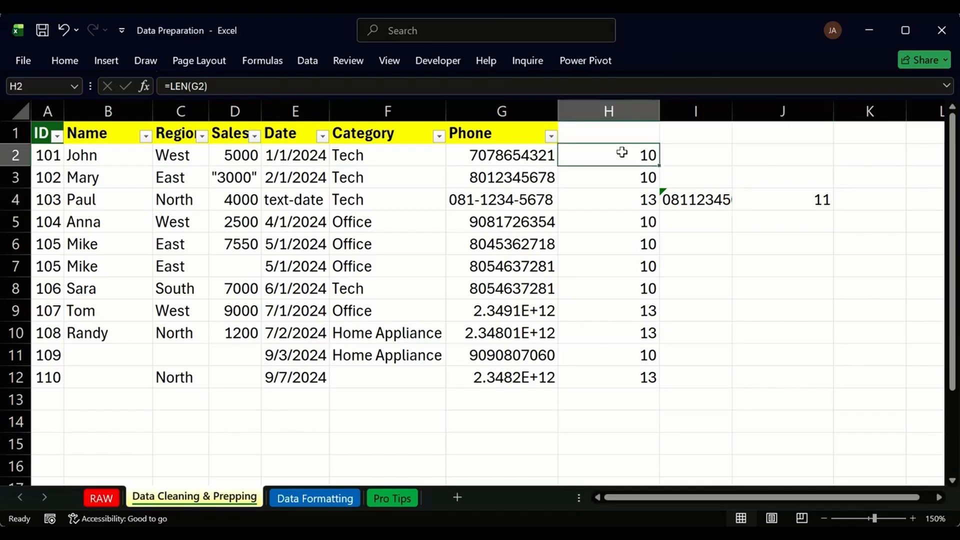
left_click(695, 200)
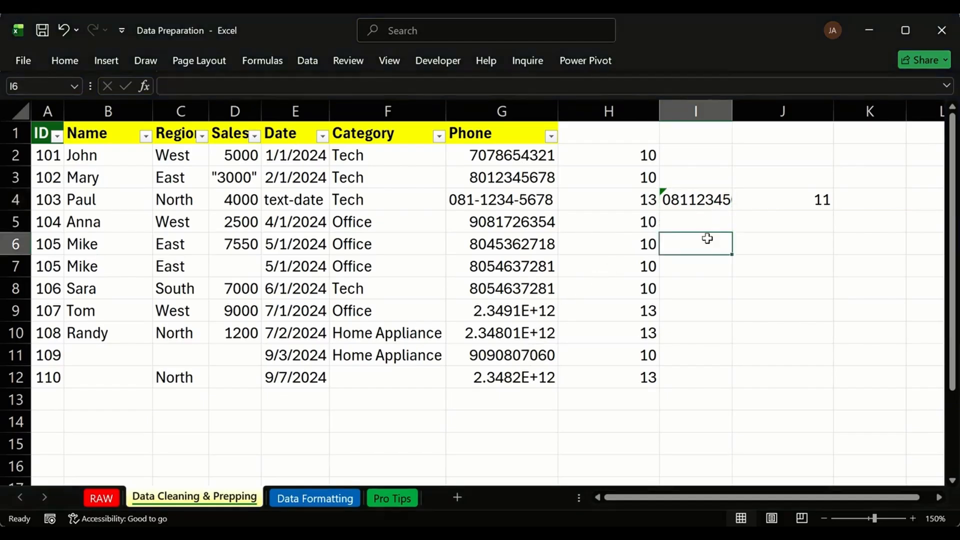
left_click(700, 260)
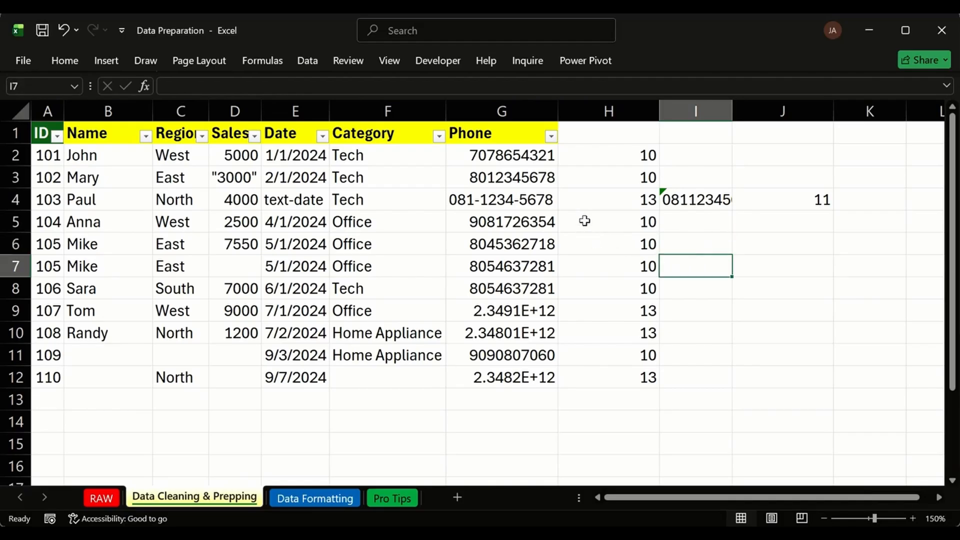
left_click_drag(502, 314, 494, 331)
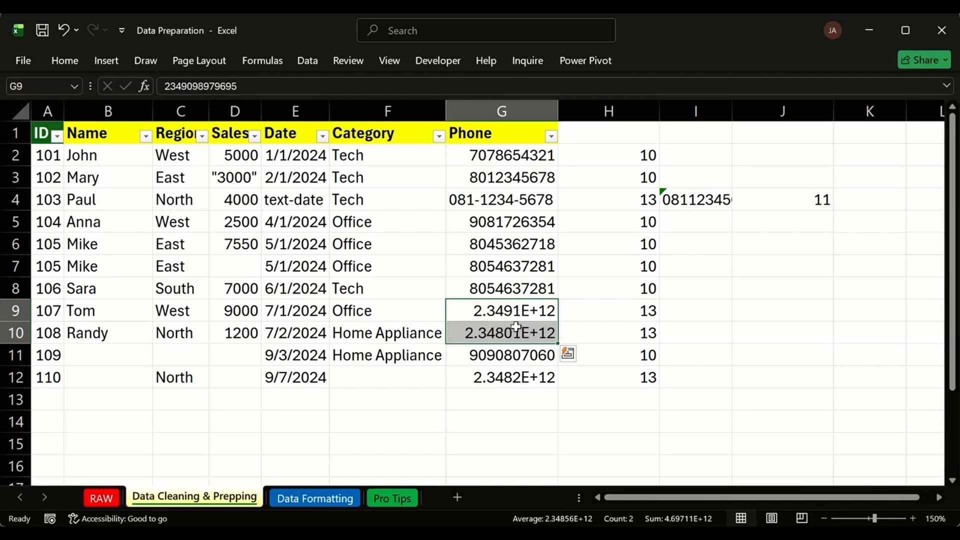
left_click(752, 311)
left_click(706, 313)
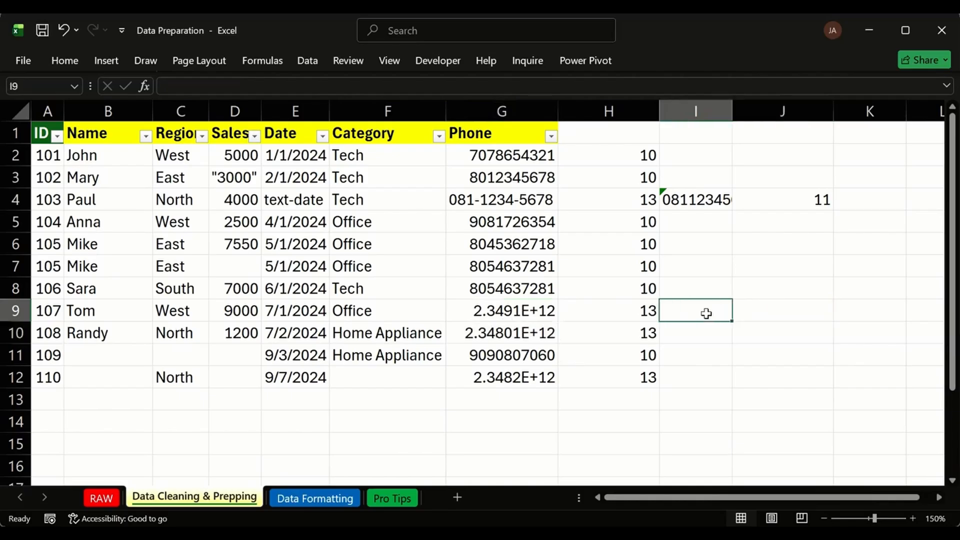
type("=")
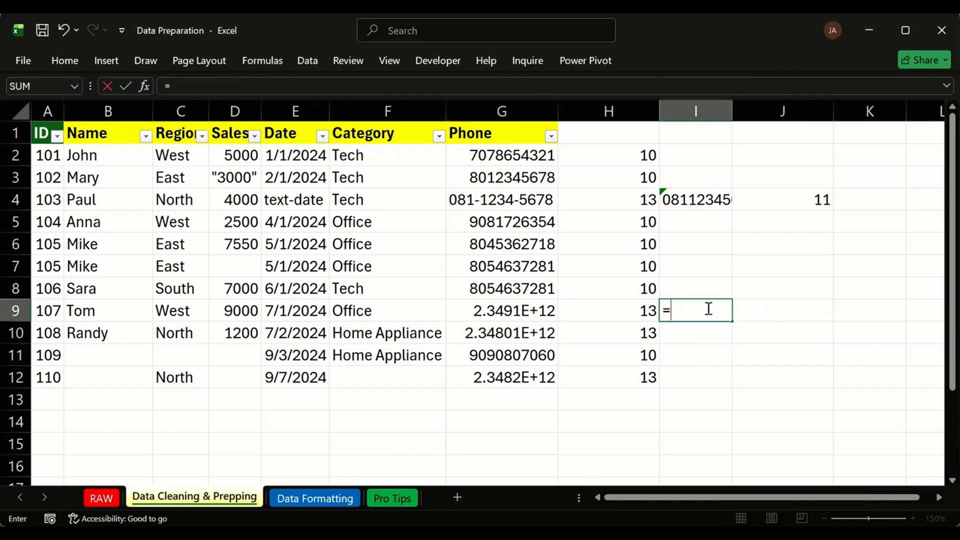
type("RIGHT(")
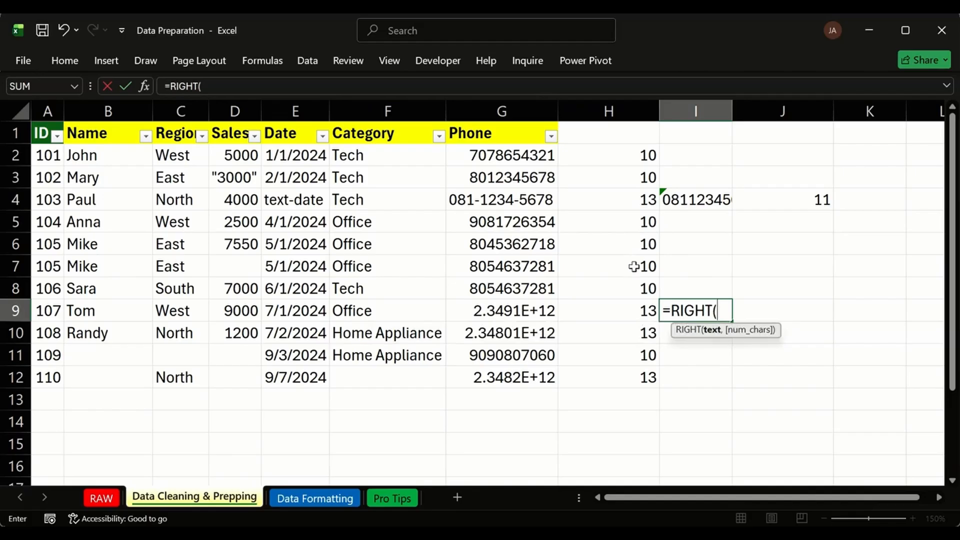
left_click(544, 310)
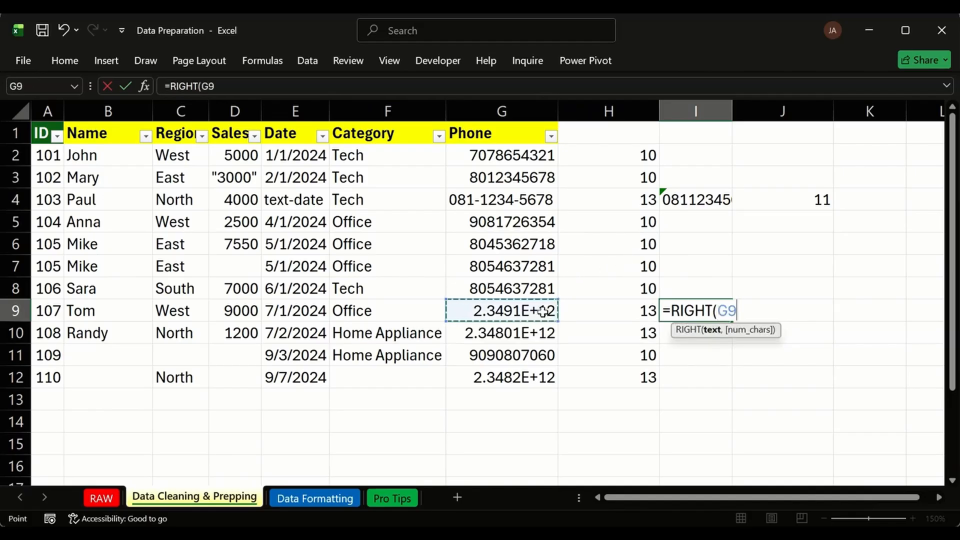
type(",10")
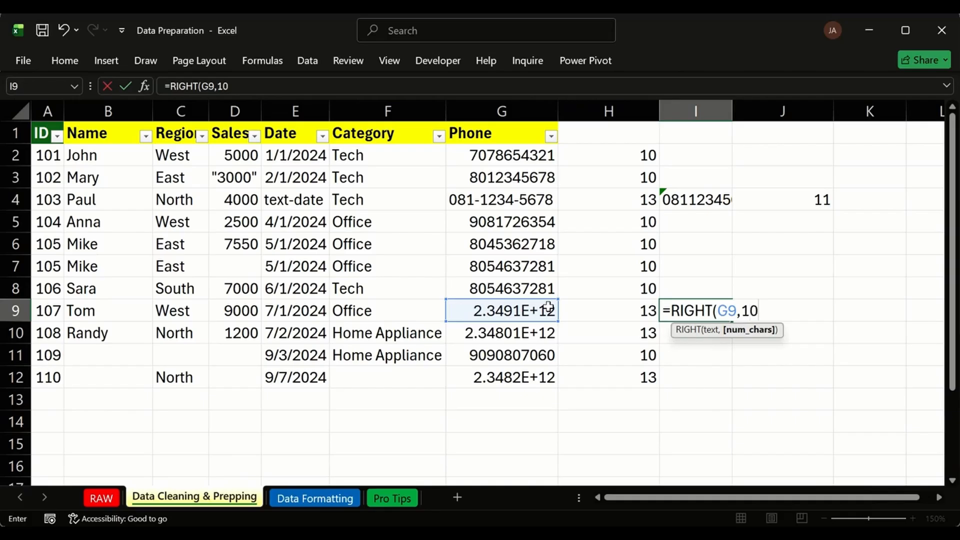
key("Return")
left_click(680, 310)
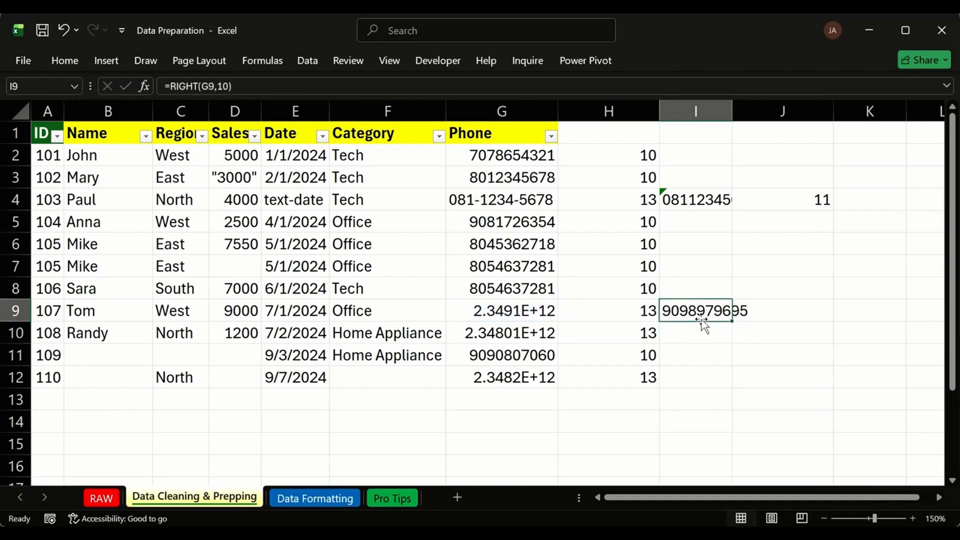
Compare I9's result with I4's SUBSTITUTE output, G4's dashed phone and H2.
left_click(681, 202)
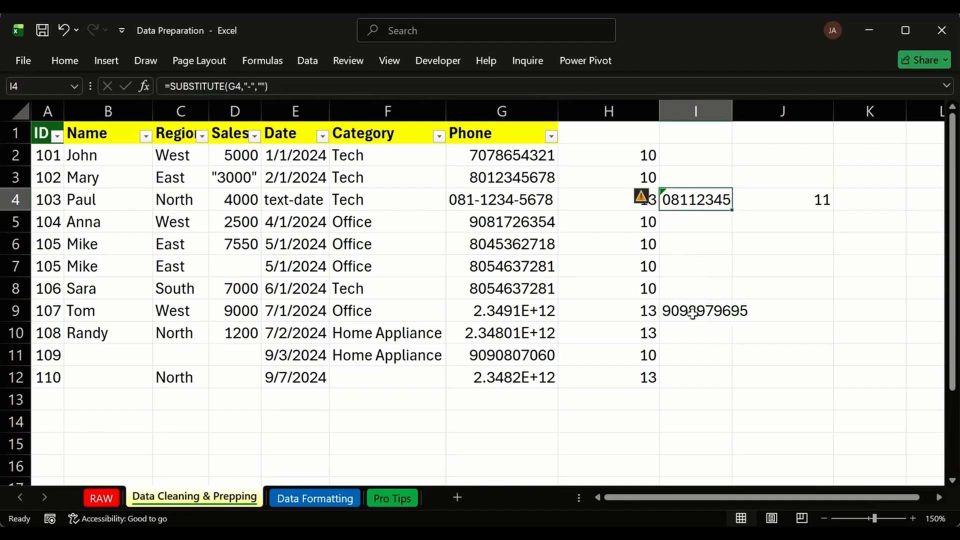
left_click(692, 311)
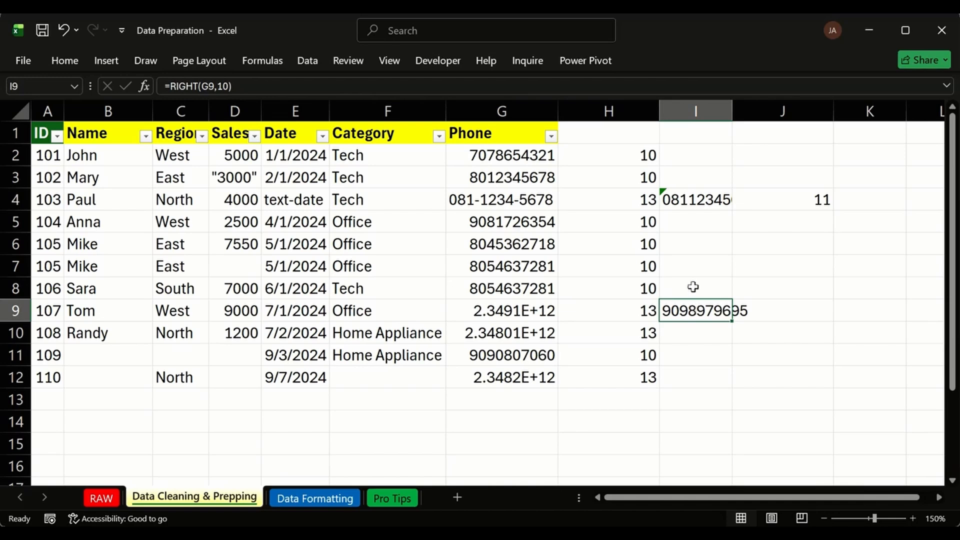
left_click(533, 203)
left_click(709, 205)
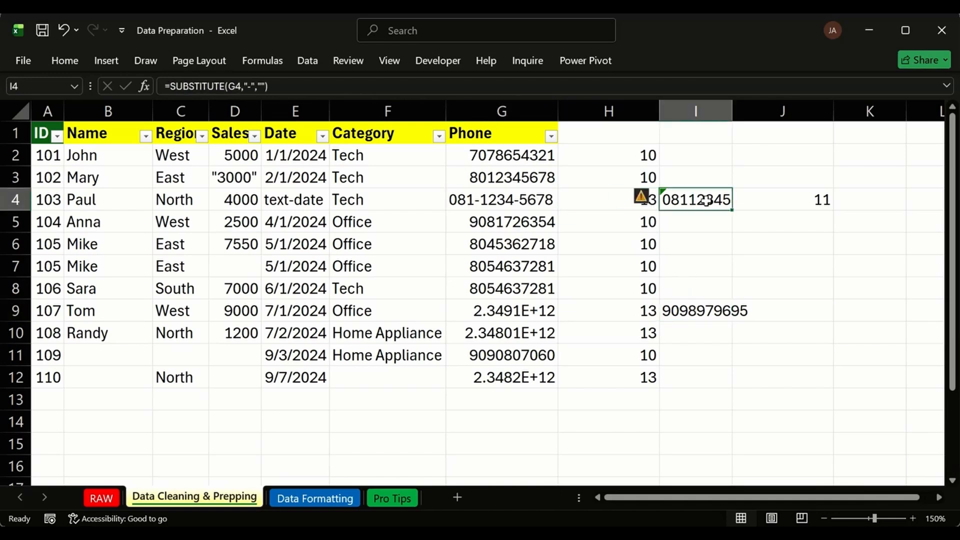
left_click(531, 202)
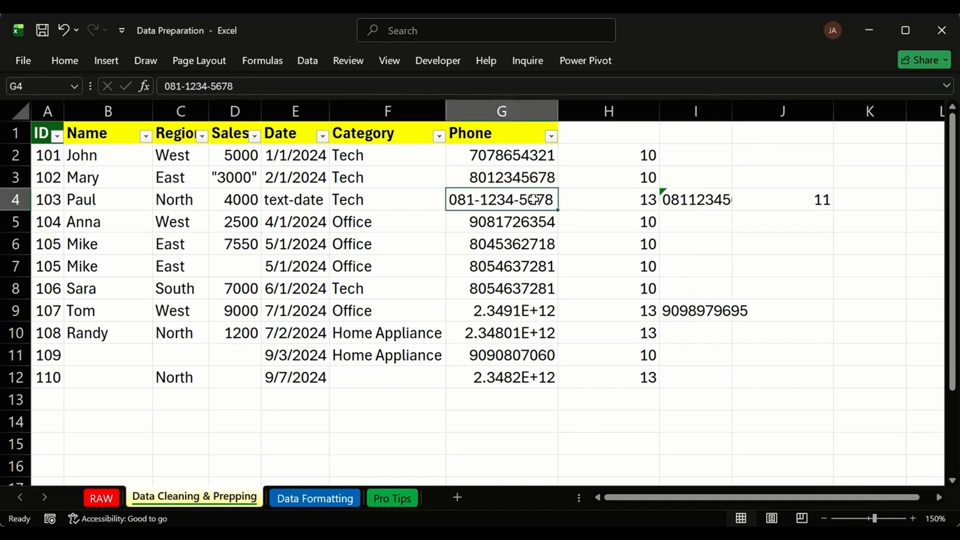
left_click(669, 159)
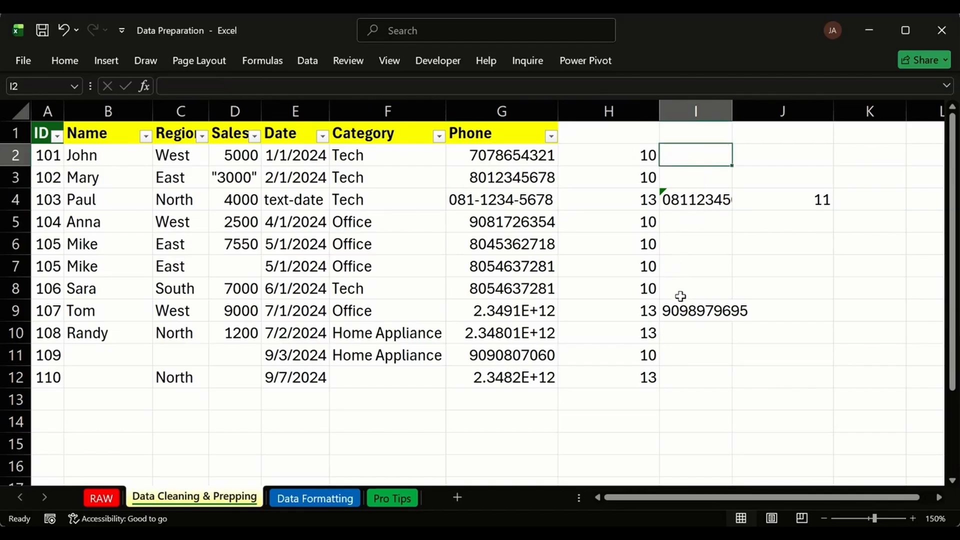
left_click(703, 311)
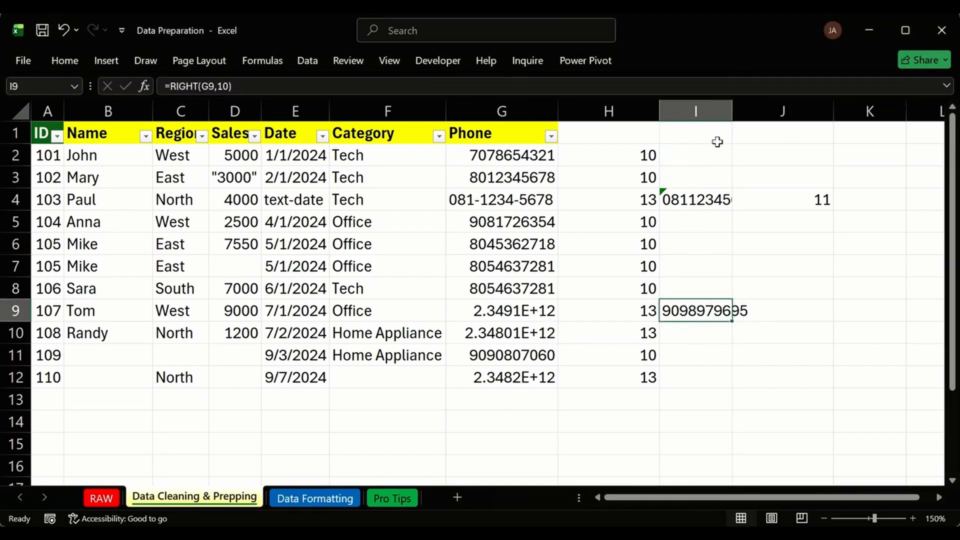
left_click(673, 198)
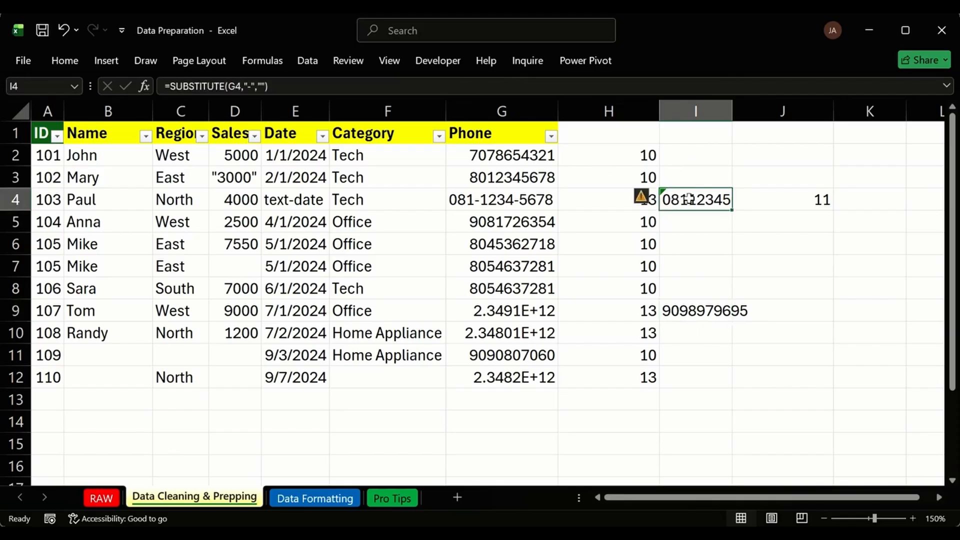
left_click(616, 151)
Replace column H's lengths with =SUBSTITUTE(G2,"-","") in H2.
left_click_drag(618, 147, 628, 368)
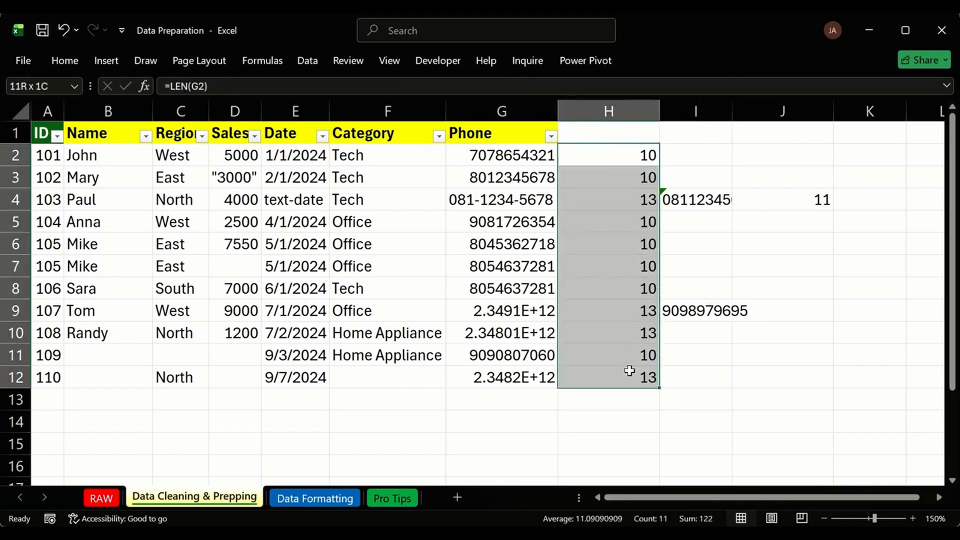
key("Delete")
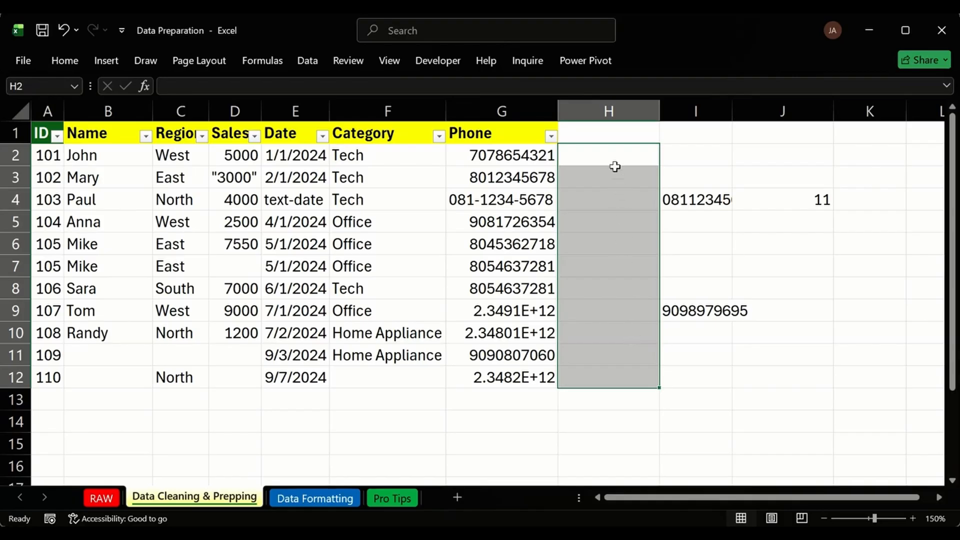
left_click(607, 154)
type("=")
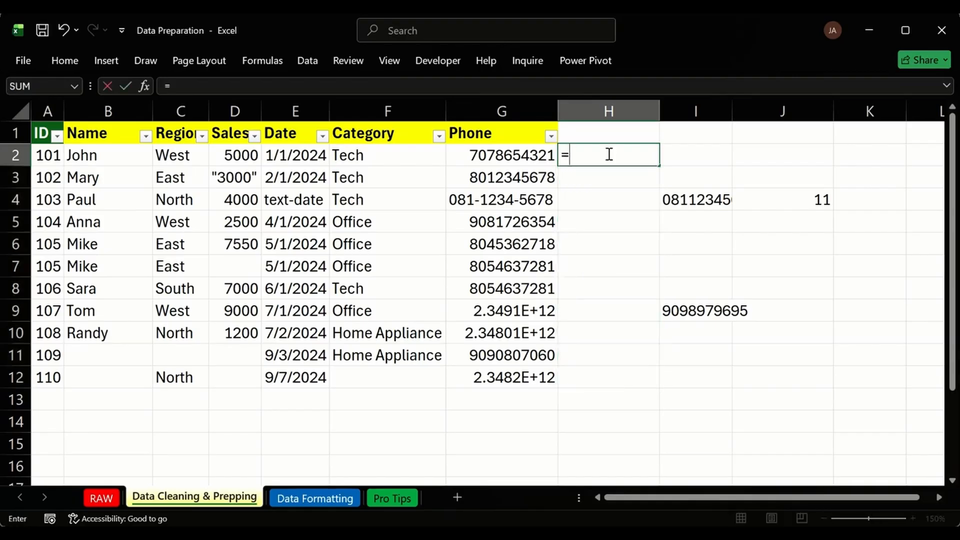
type("SUB")
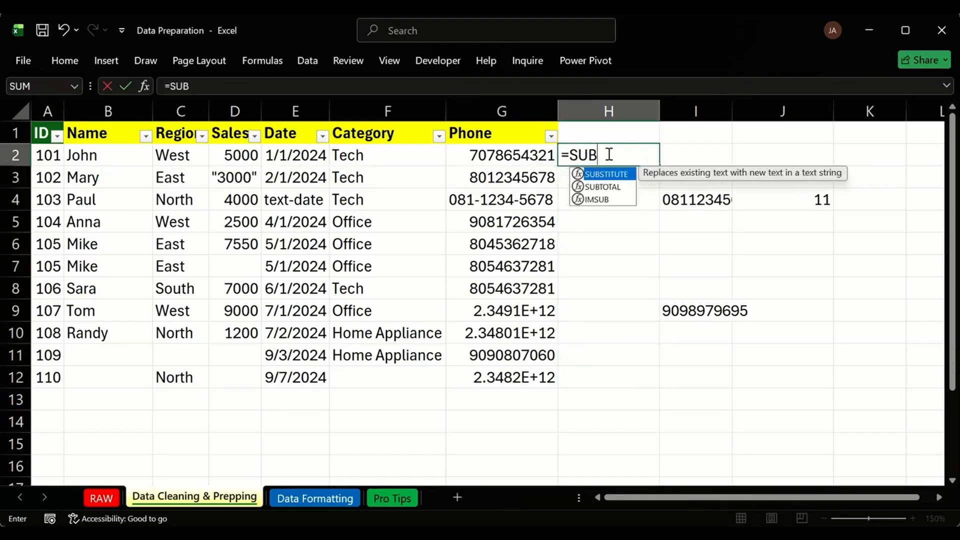
key("Tab")
left_click(528, 152)
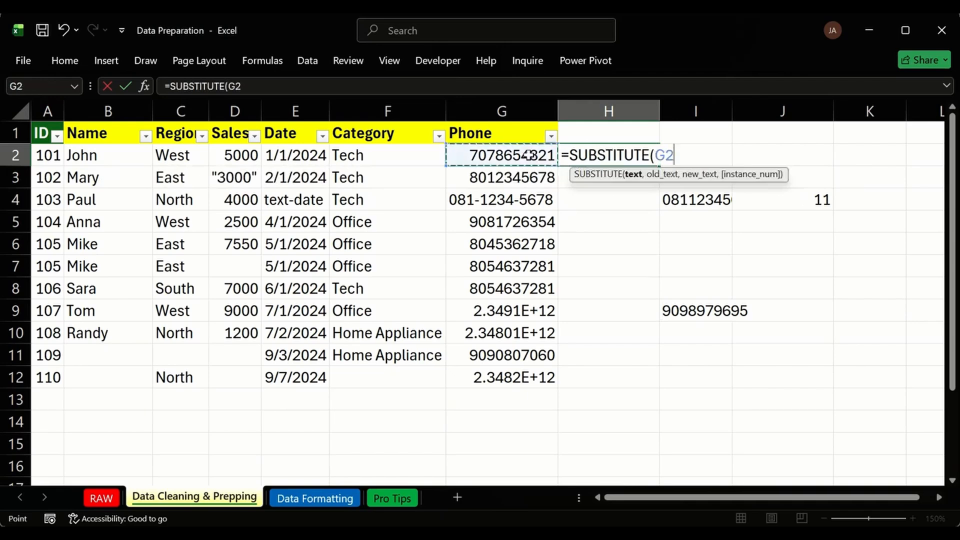
type(",\"-")
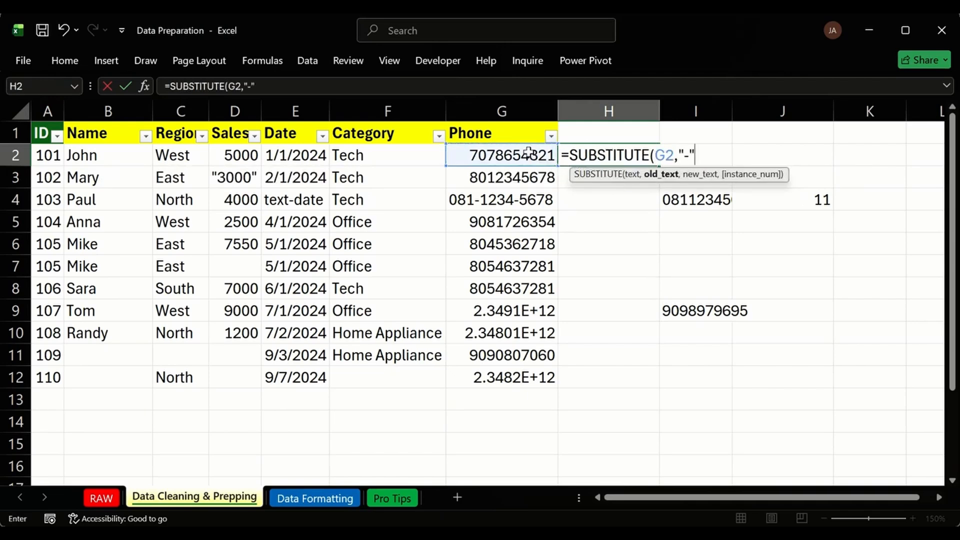
type("\",")
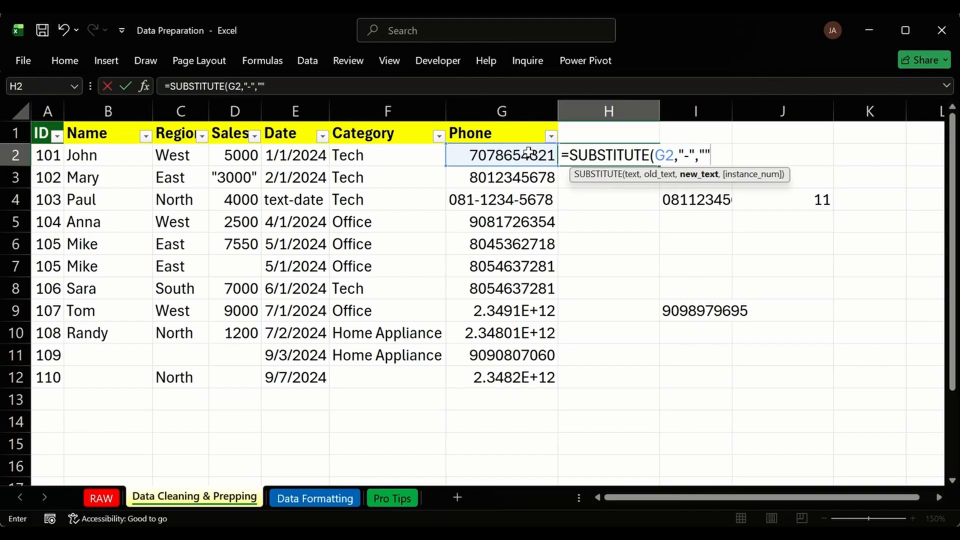
type("\"\"")
key("Return")
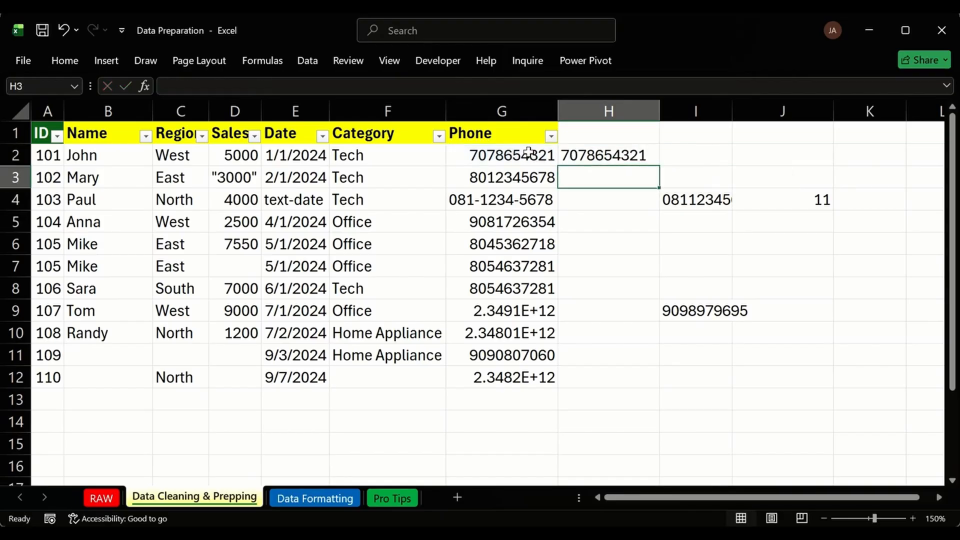
Fill the dash-removing formula down to H12 and autofit column H.
left_click(627, 156)
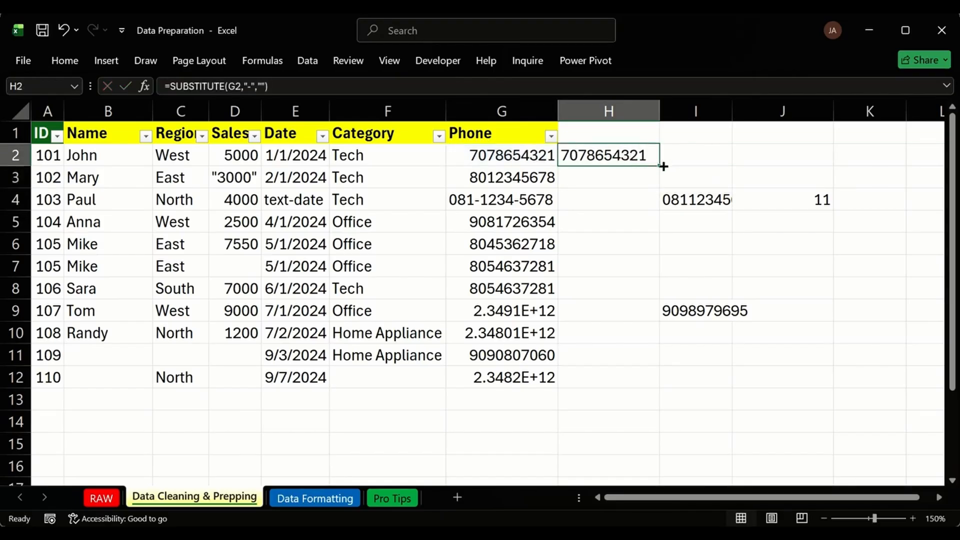
double_click(655, 164)
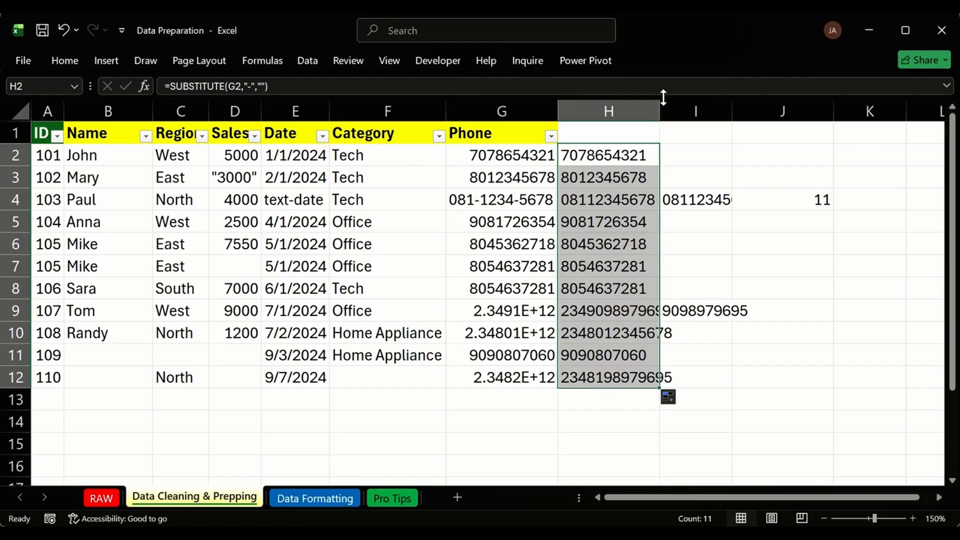
double_click(659, 108)
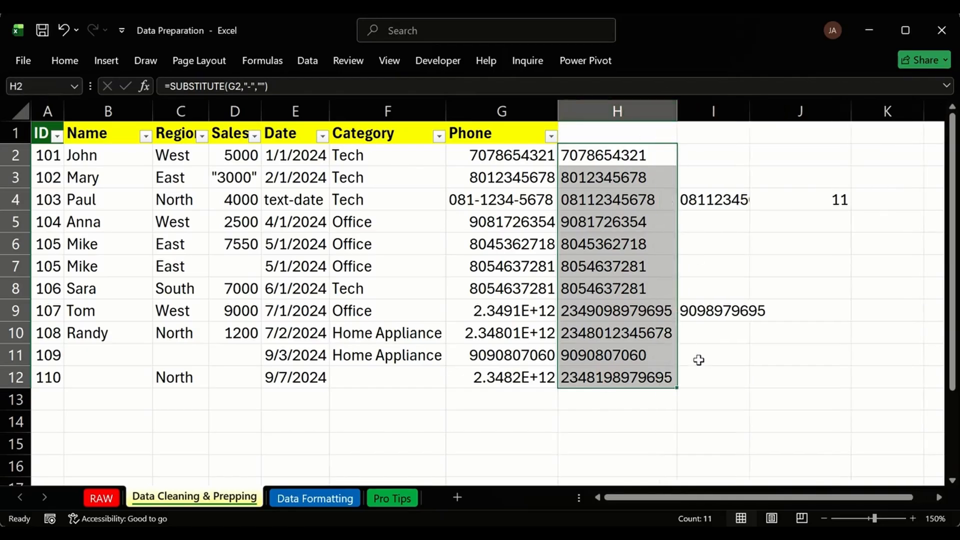
left_click(720, 371)
left_click(624, 155)
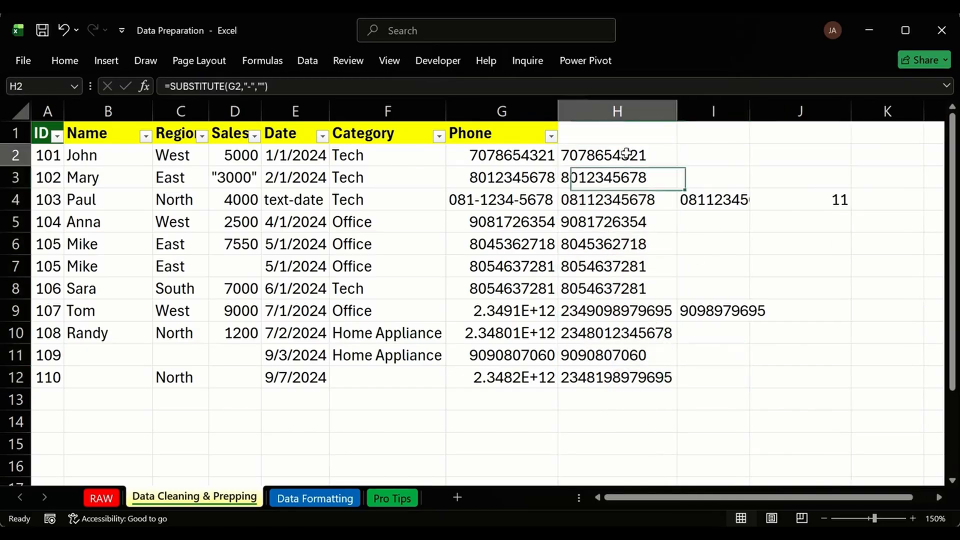
double_click(624, 155)
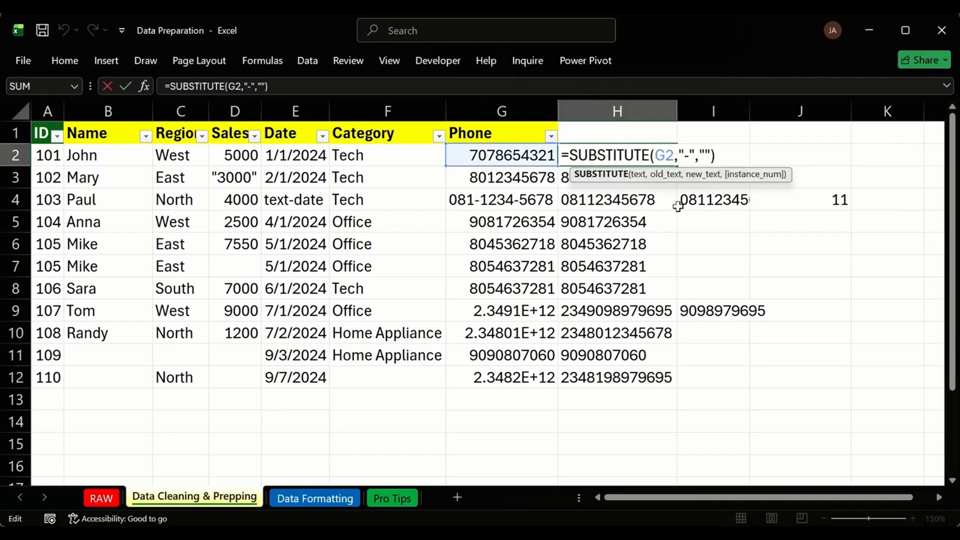
Wrap H2's formula as =RIGHT(SUBSTITUTE(G2,"-",""),10) and fill it down to H12.
left_click(572, 153)
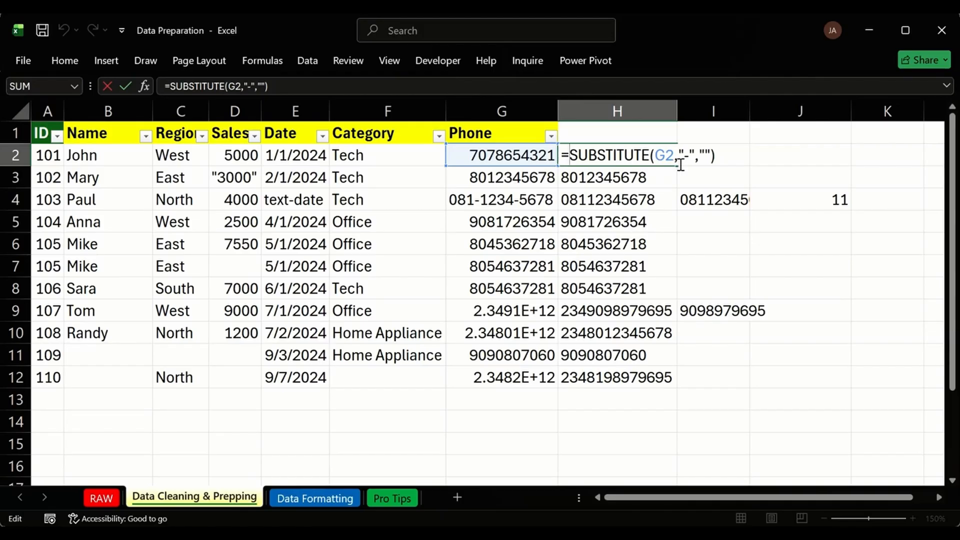
type("RIGHT")
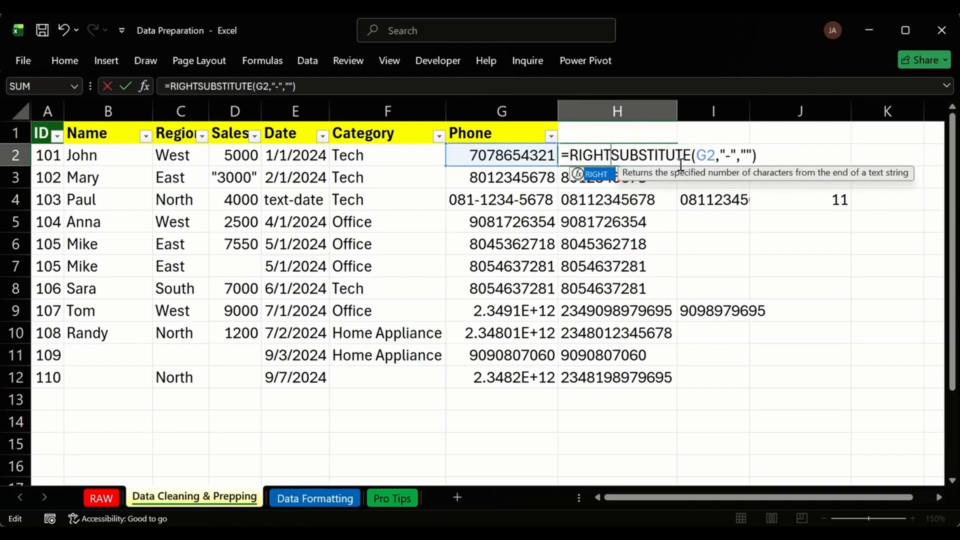
type("(")
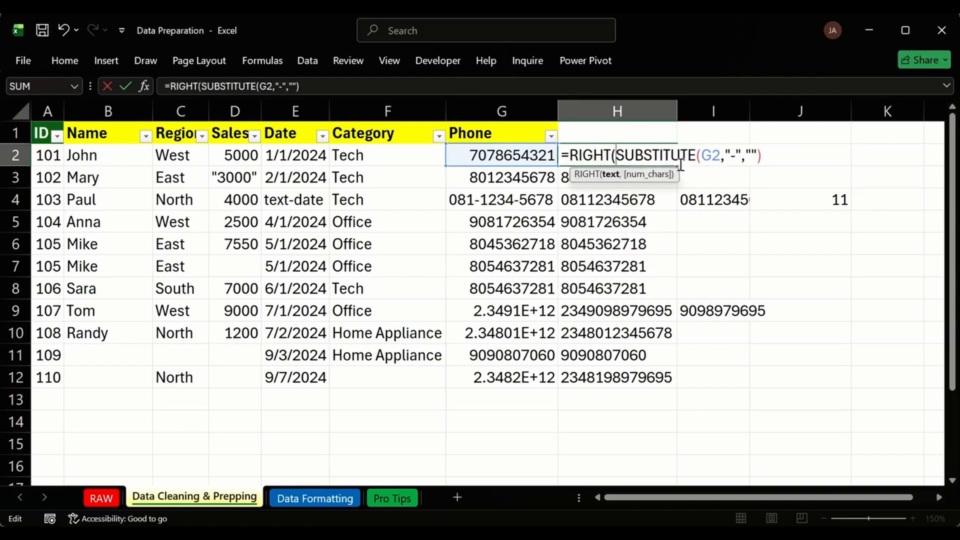
left_click(757, 156)
type(",")
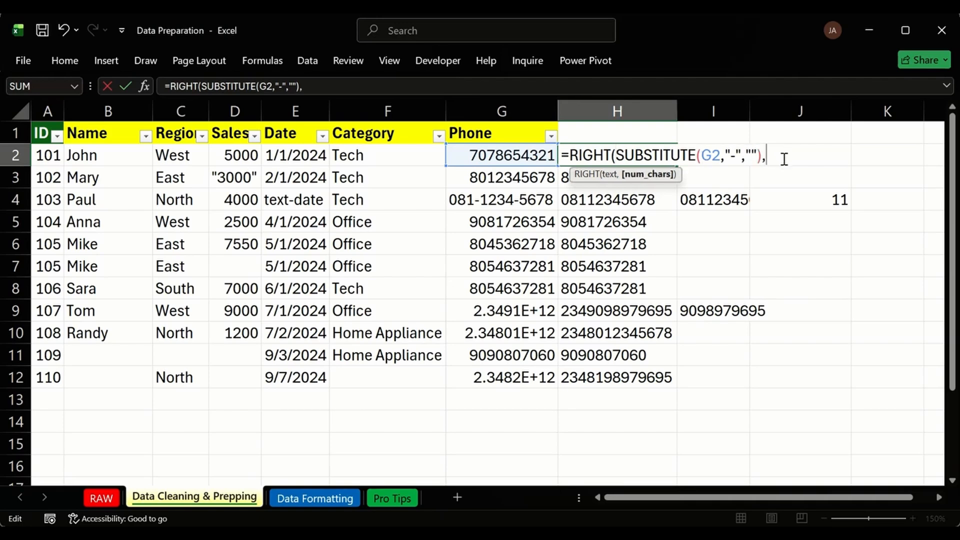
type("10)")
key("Return")
left_click(643, 146)
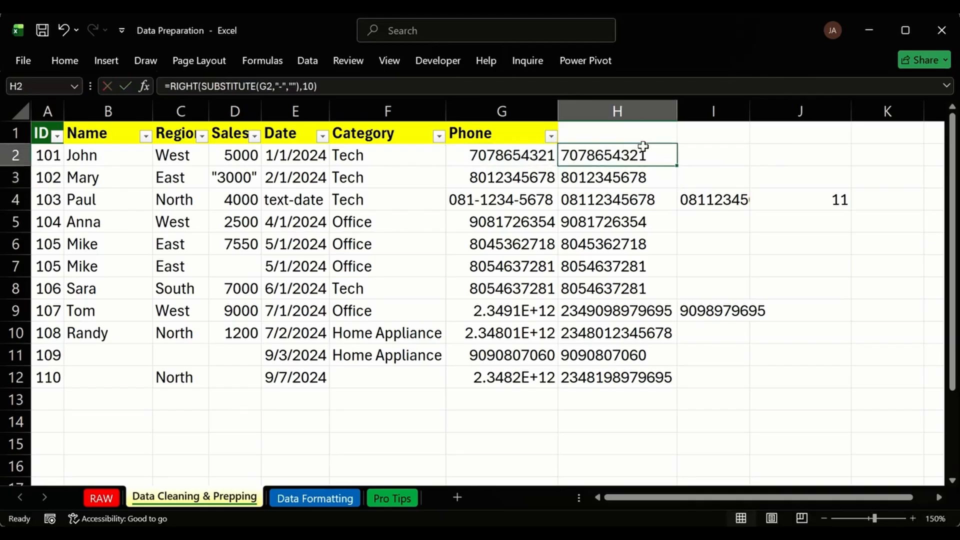
double_click(677, 167)
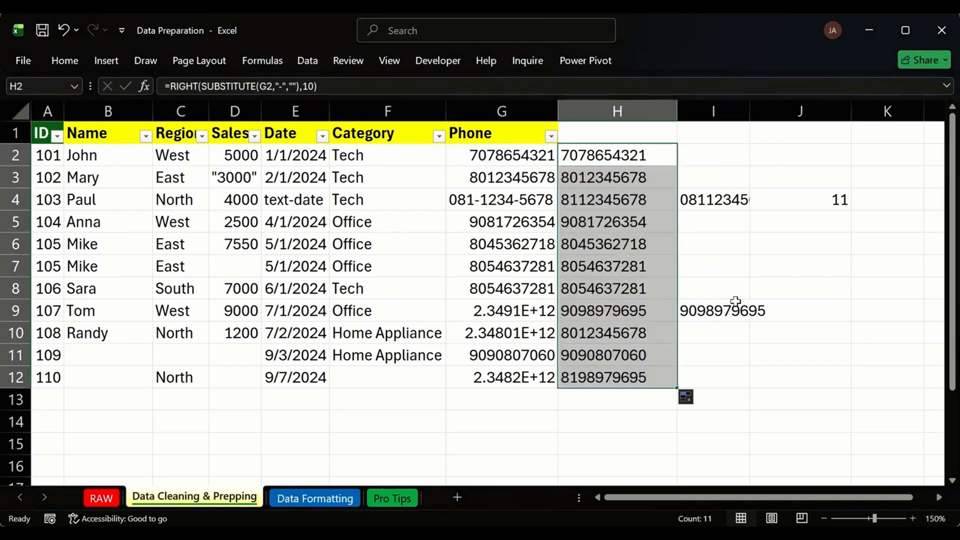
left_click(746, 357)
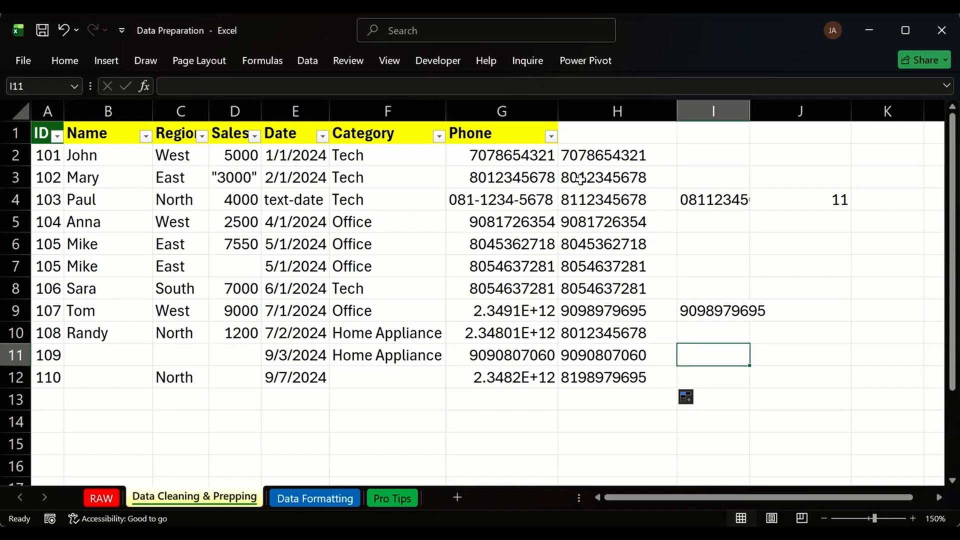
left_click(600, 156)
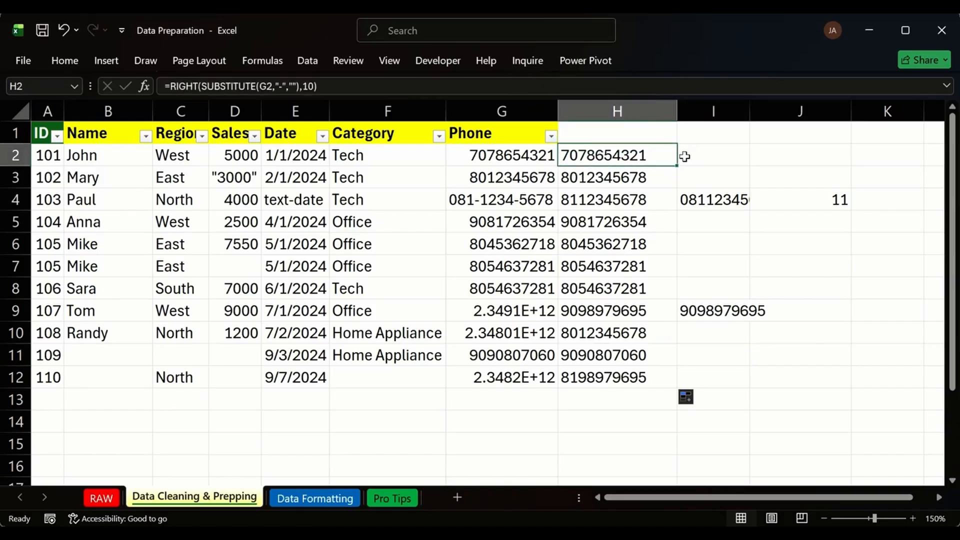
double_click(659, 155)
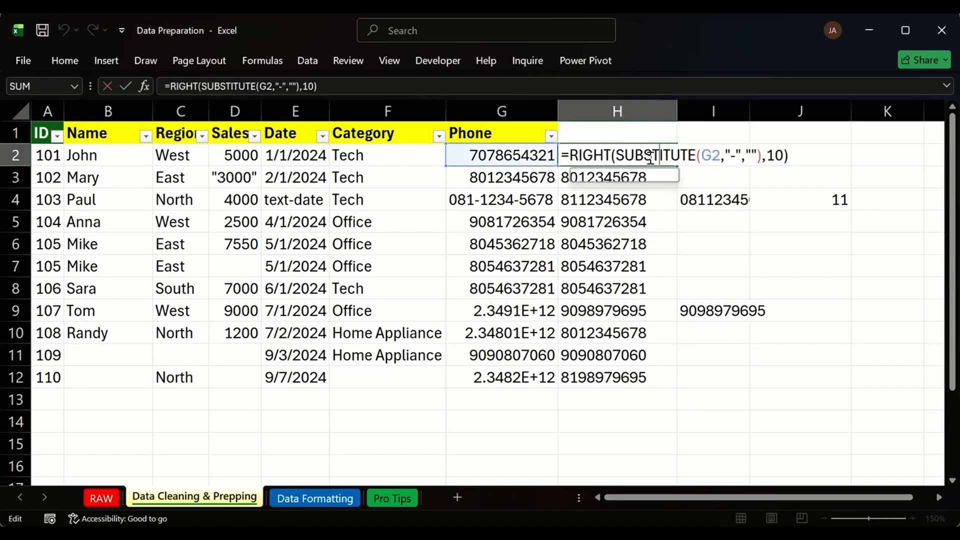
Insert the VALUETOTEXT function at the start of H2's formula.
left_click(570, 155)
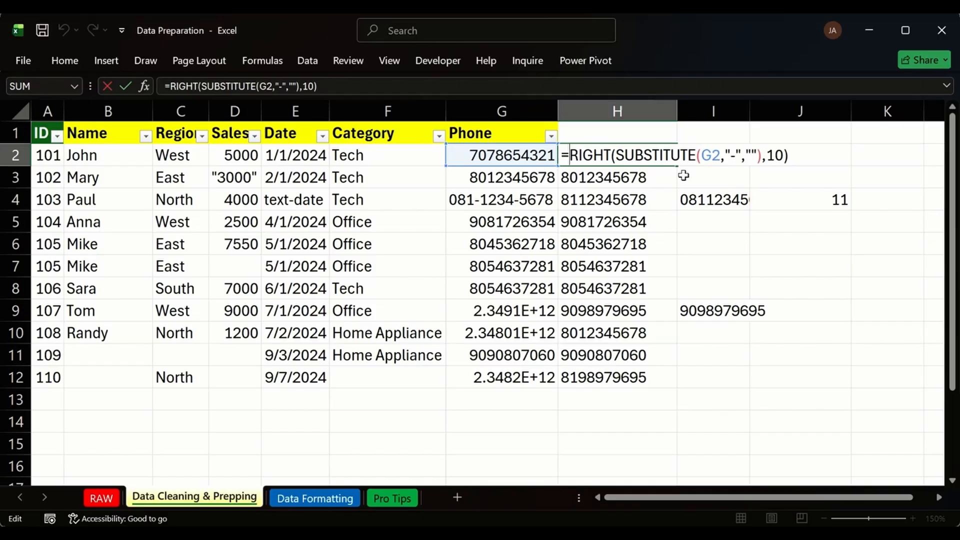
type("VA")
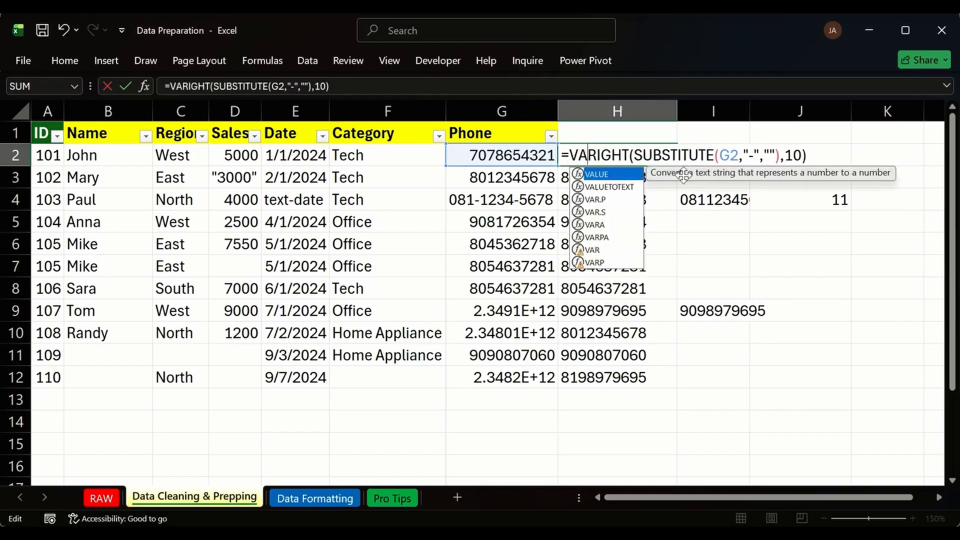
type("LUE")
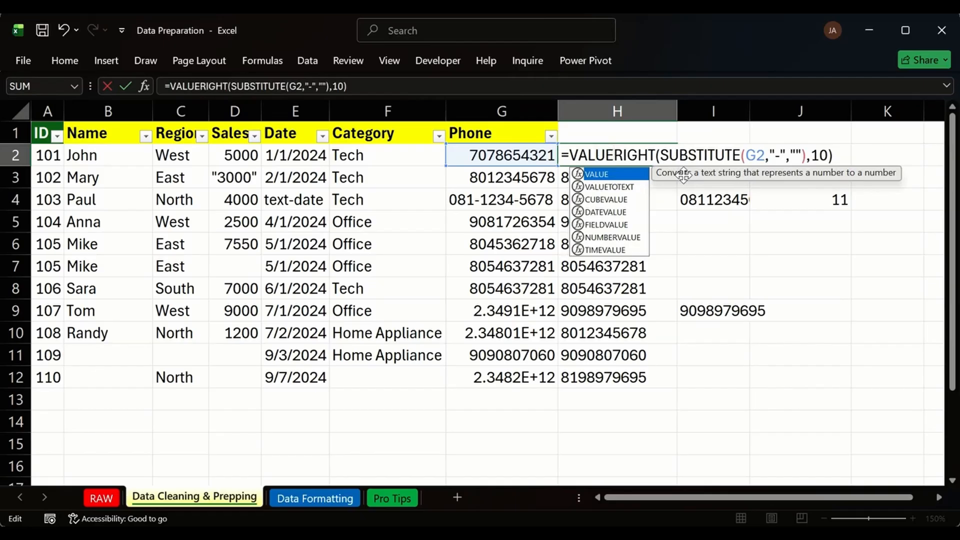
left_click(625, 188)
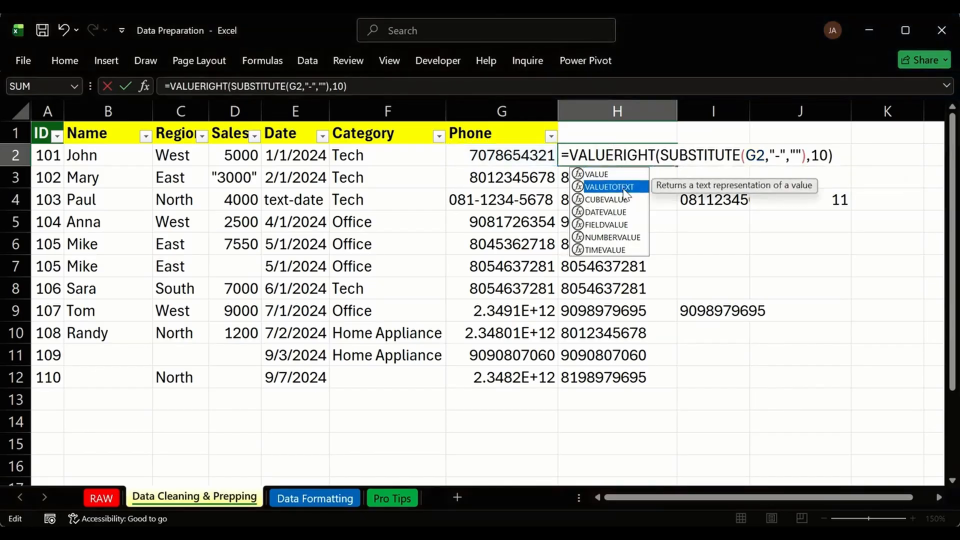
key("Escape")
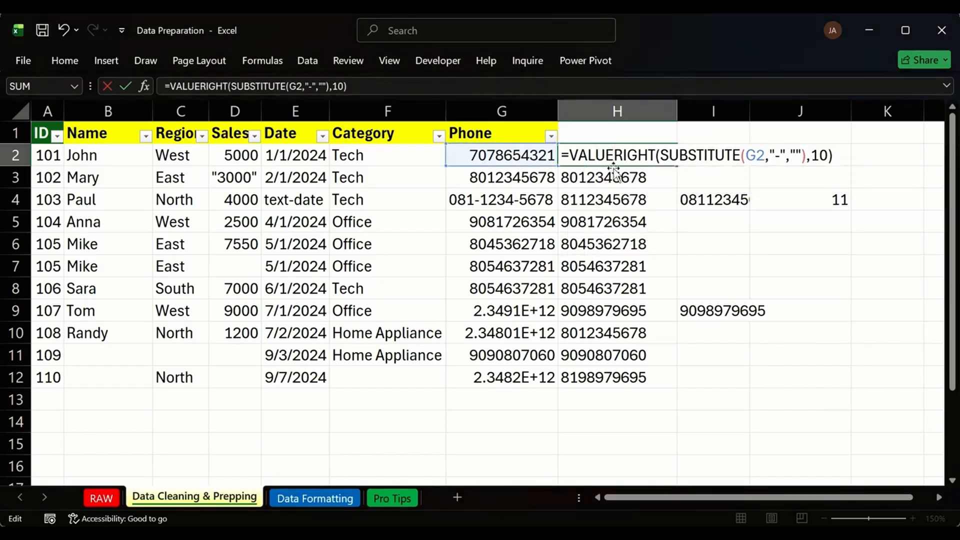
key("BackSpace")
key("BackSpace")
key("BackSpace")
type("LUE")
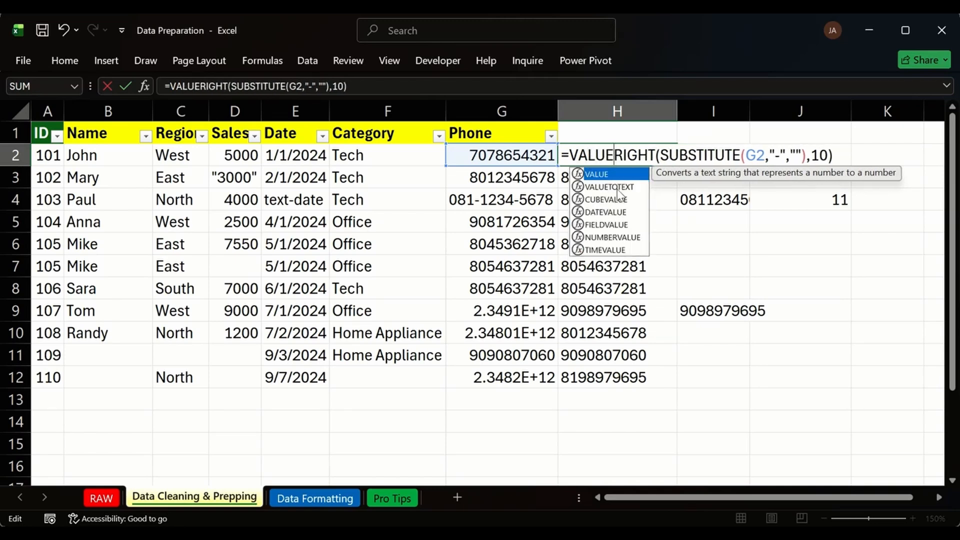
left_click(622, 187)
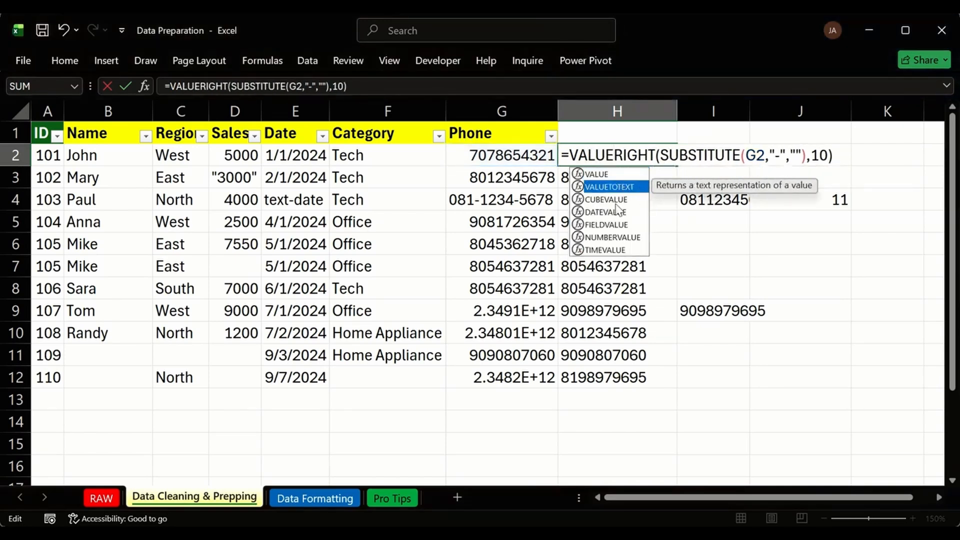
double_click(622, 187)
left_click(622, 184)
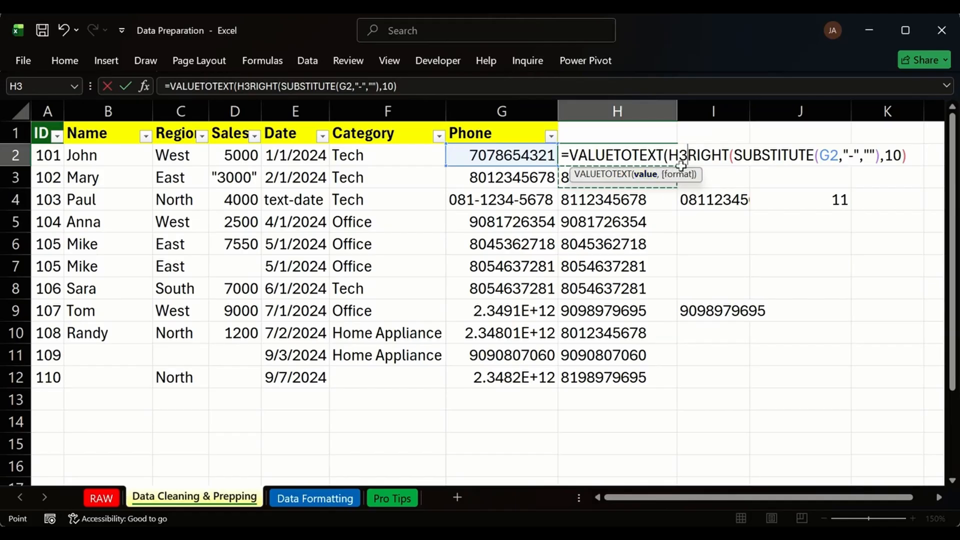
key("BackSpace")
key("BackSpace")
Confirm =VALUETOTEXT(RIGHT(SUBSTITUTE(G2,"-",""),10)) in H2 and fill it down to H12.
left_click(894, 156)
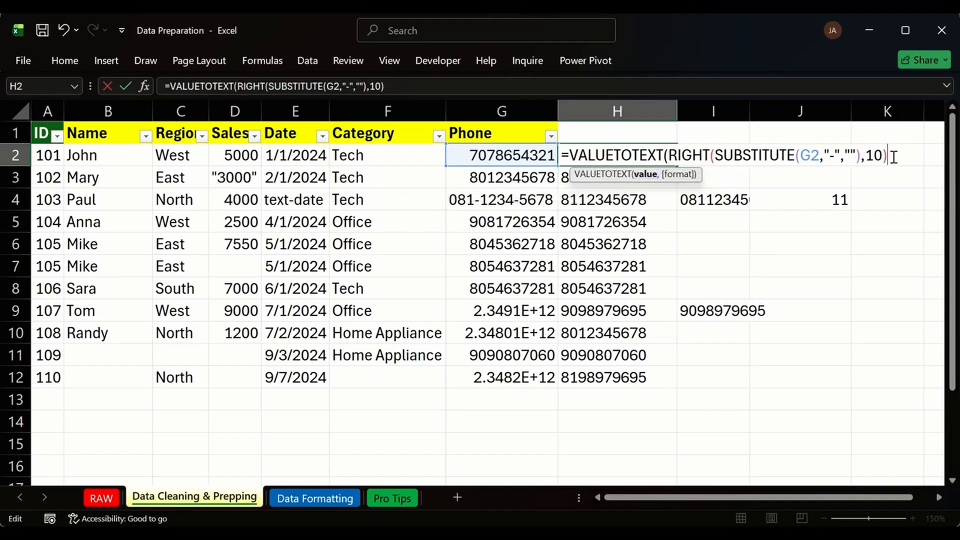
key("Return")
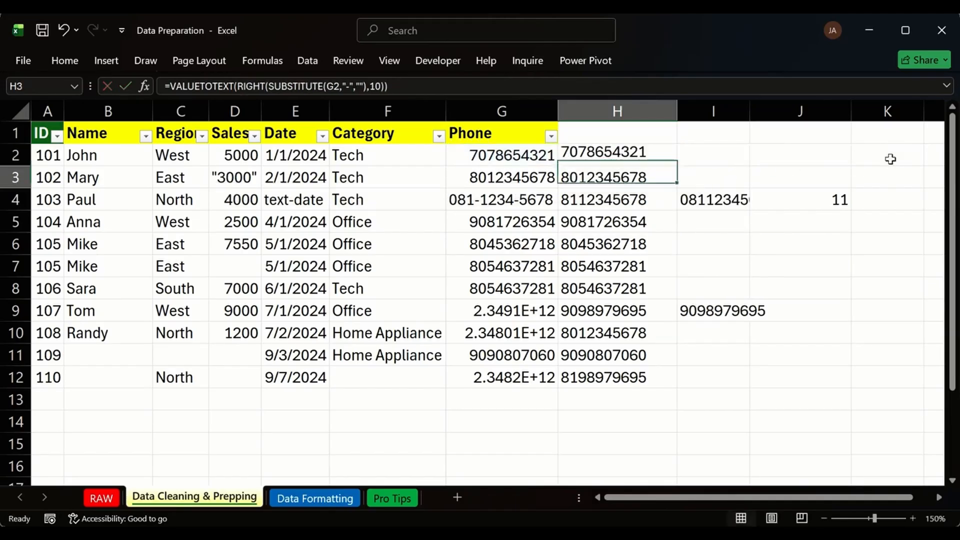
left_click(668, 163)
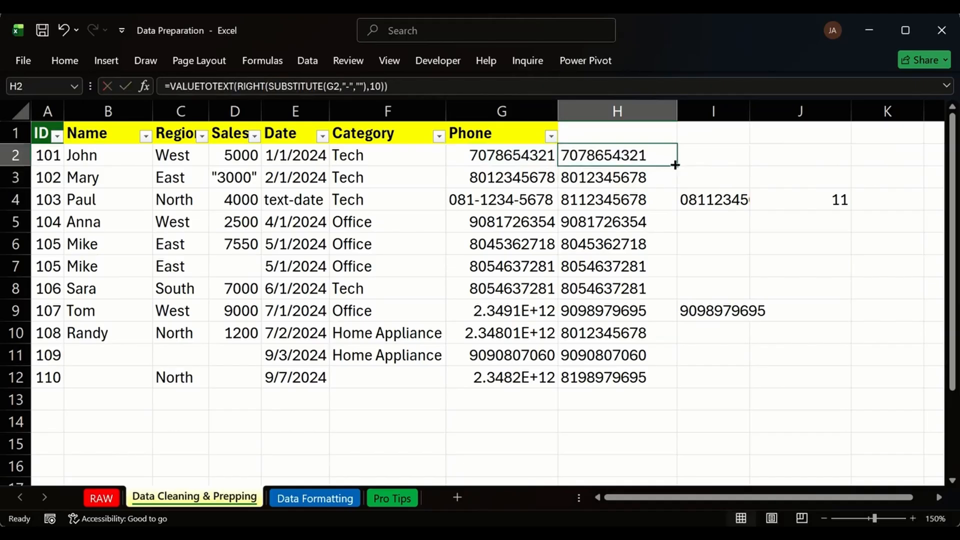
double_click(673, 163)
left_click(666, 158)
Prefix H2's formula with "0" & and fill it down to row 12.
double_click(666, 158)
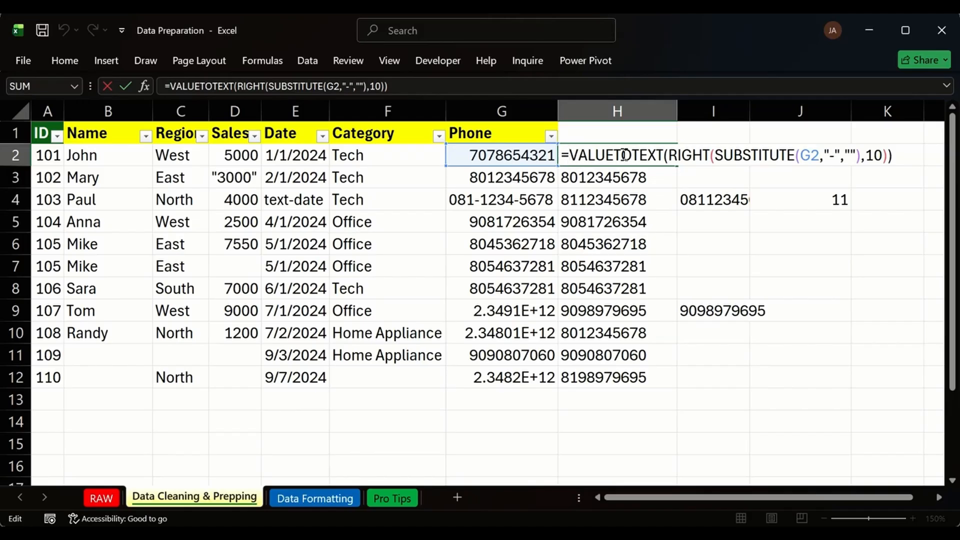
type("\"0\" &")
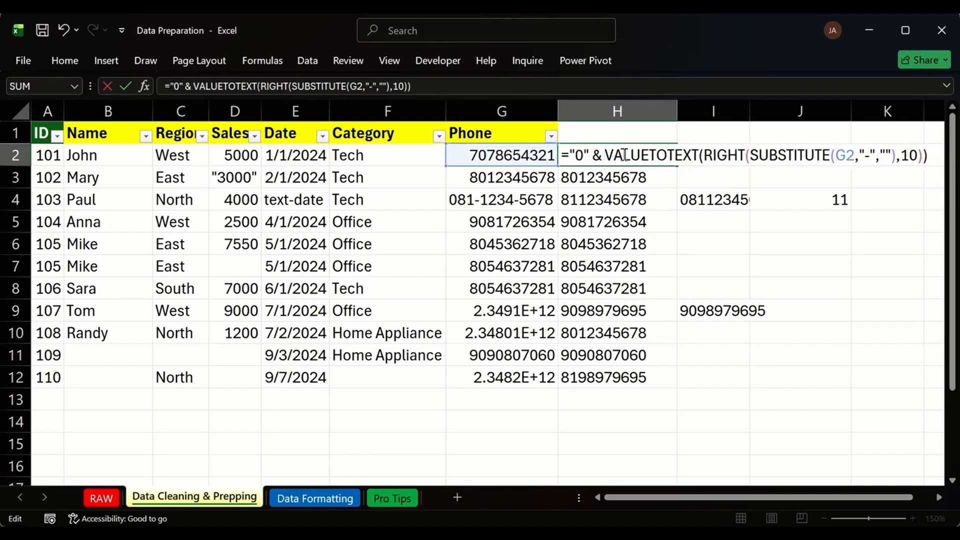
key("Return")
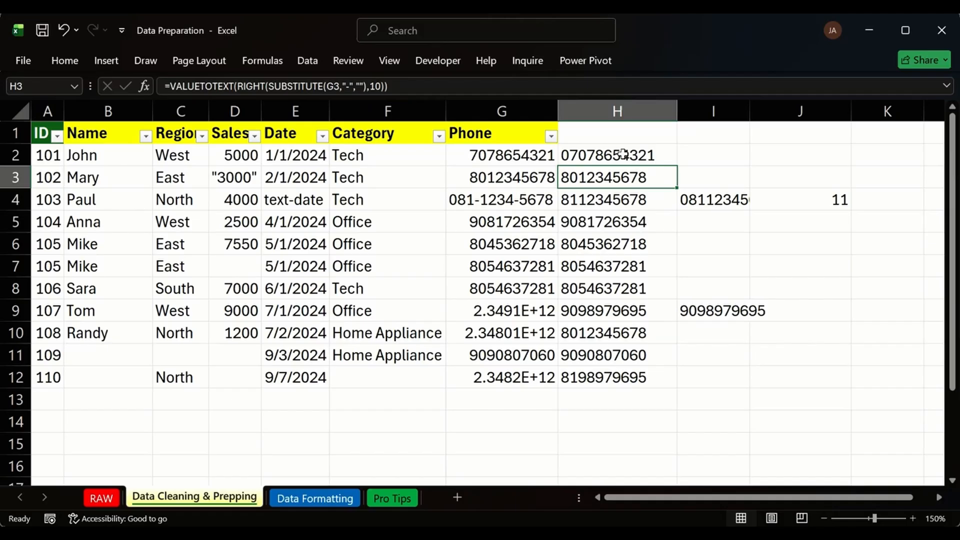
left_click(668, 156)
double_click(679, 169)
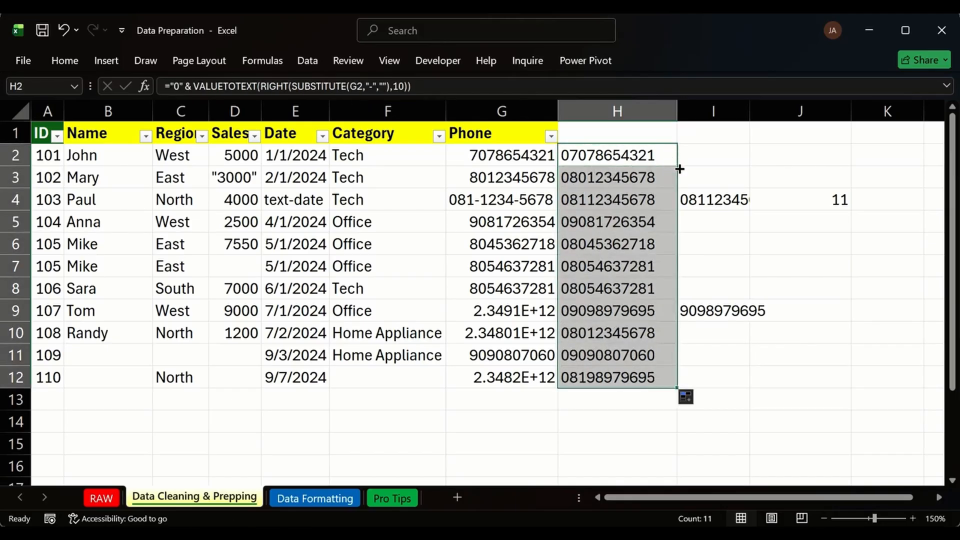
left_click(630, 197)
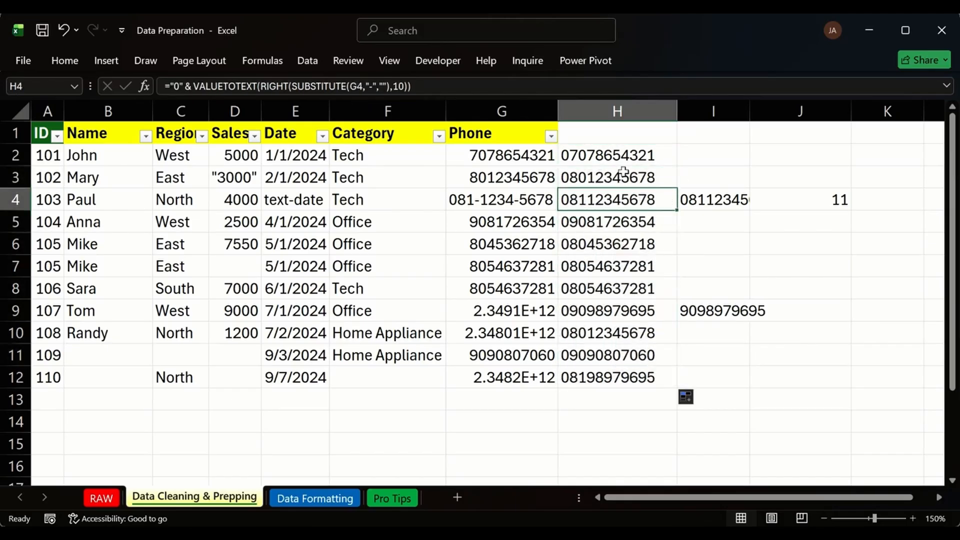
double_click(606, 156)
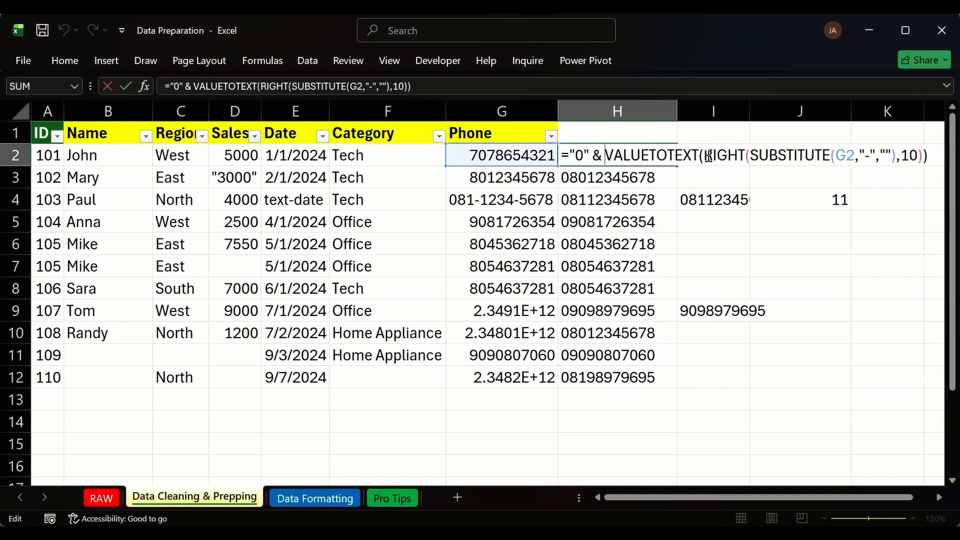
left_click_drag(703, 156, 603, 154)
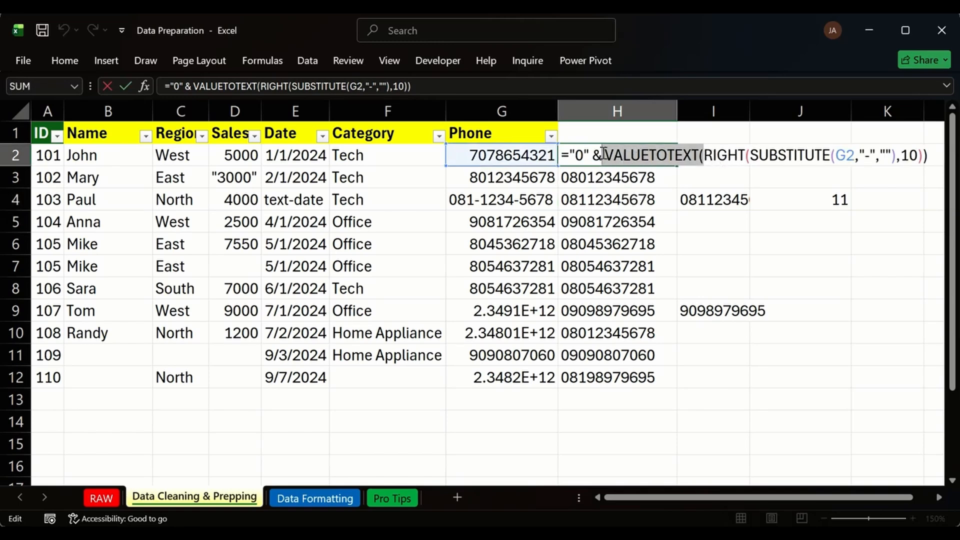
key("Delete")
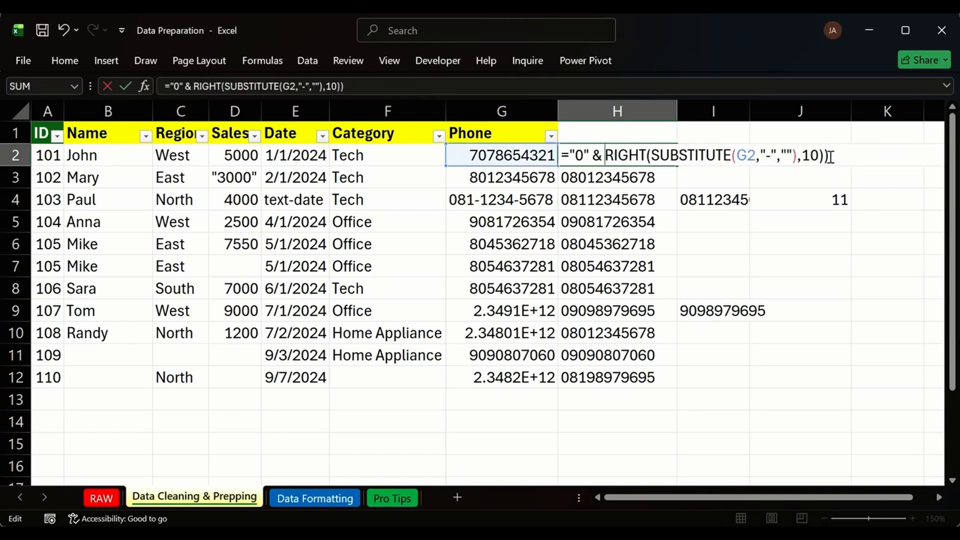
key("BackSpace")
key("Return")
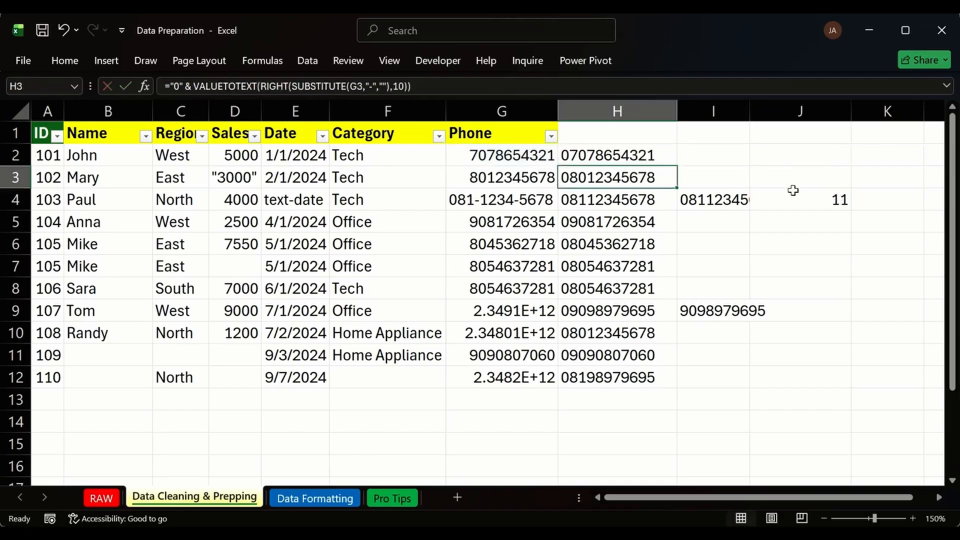
left_click(670, 160)
double_click(677, 167)
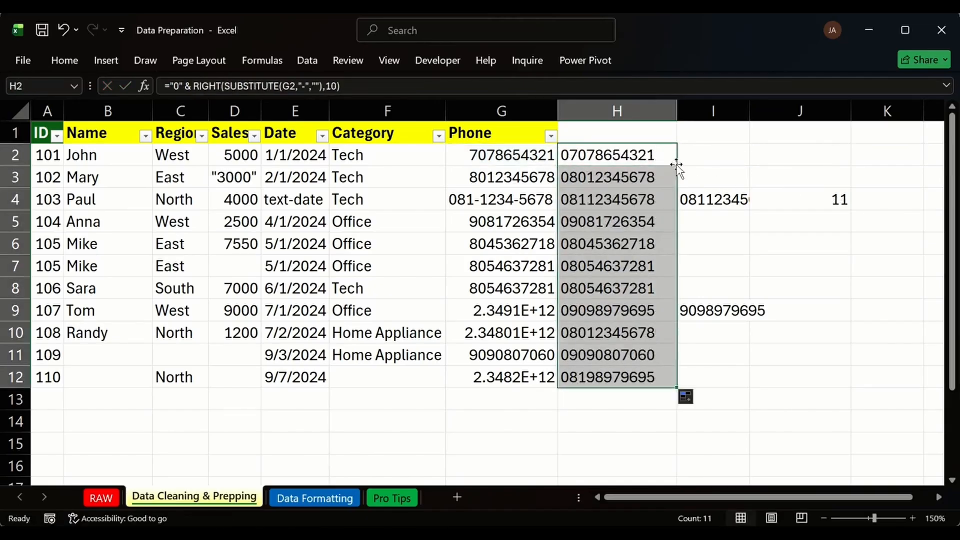
left_click(642, 181)
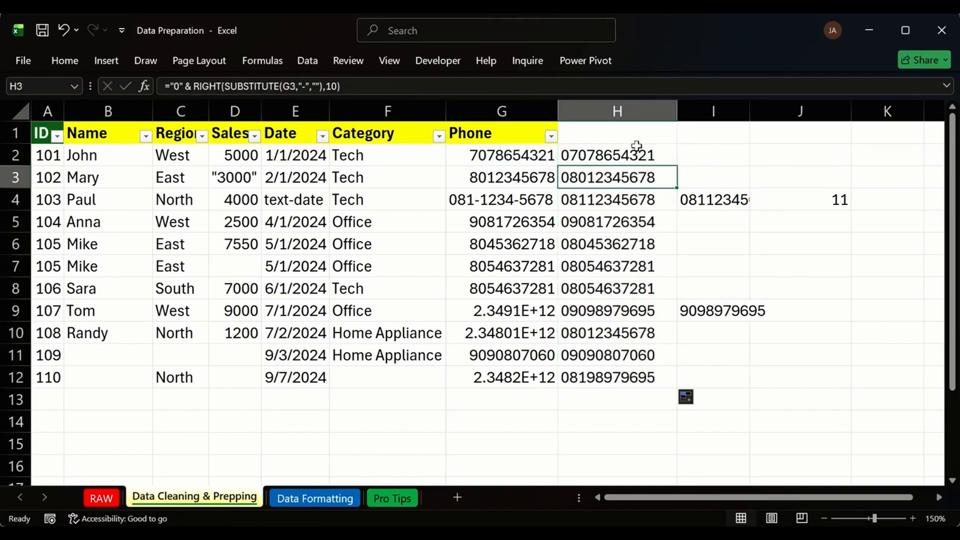
left_click_drag(532, 160, 506, 379)
left_click(501, 180)
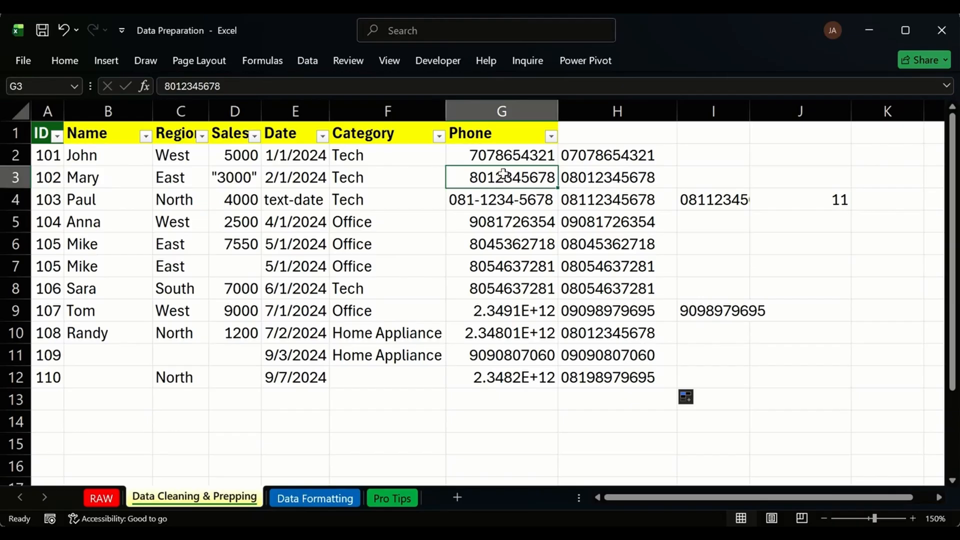
left_click(608, 156)
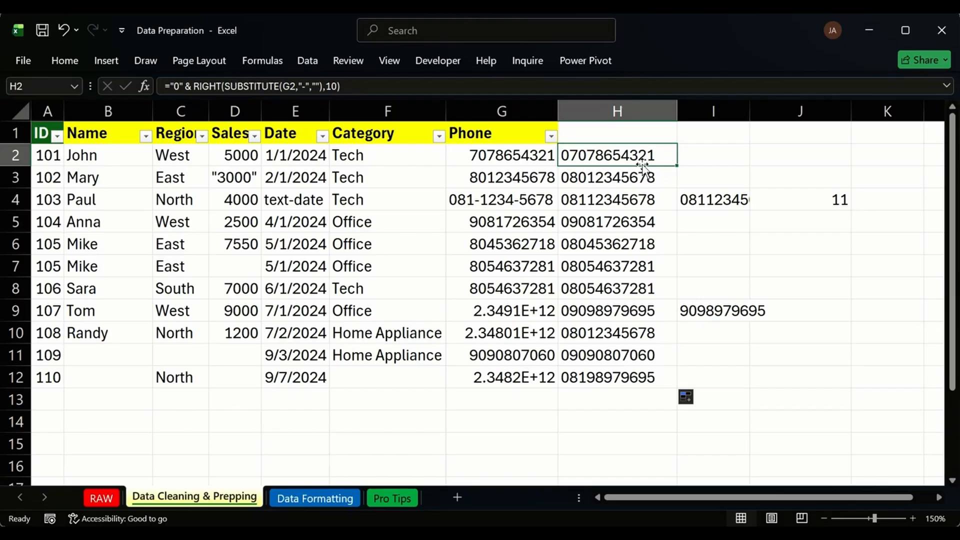
Clear the scratch values from columns I and J.
left_click(730, 107)
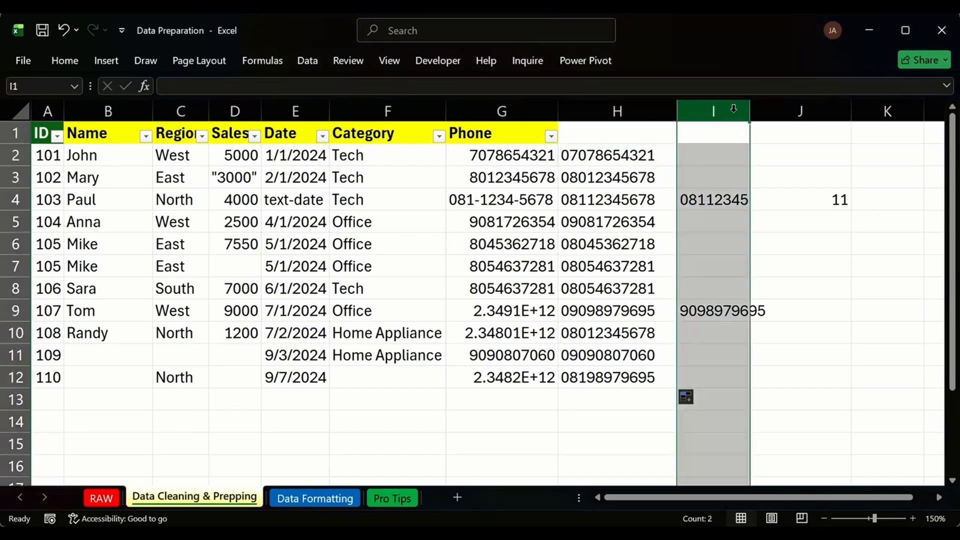
key("Delete")
left_click(814, 109)
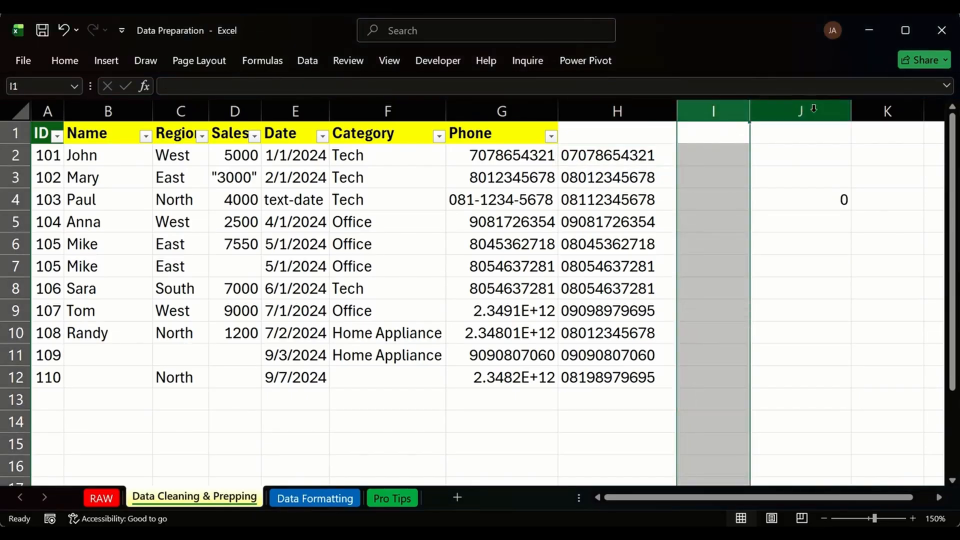
key("Delete")
left_click(717, 211)
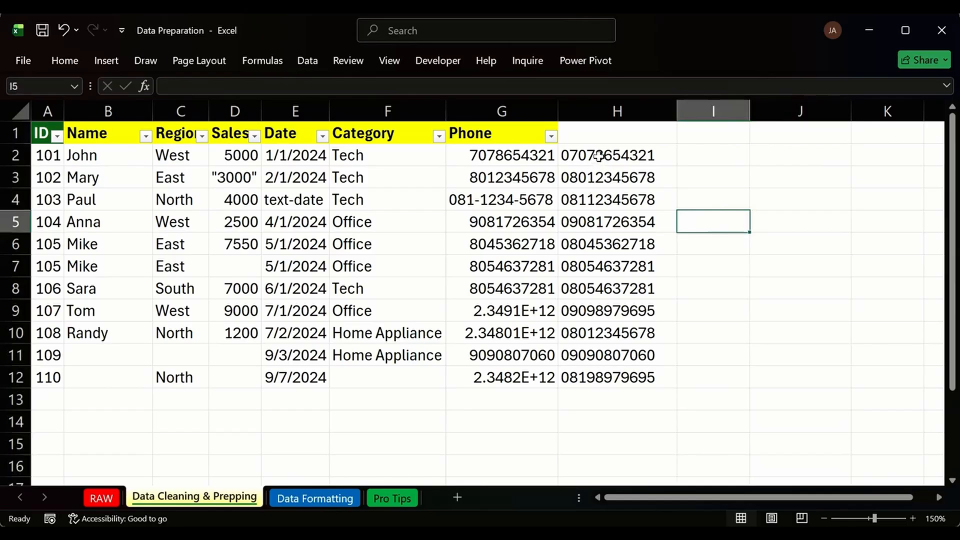
Copy the leading-zero phone numbers H2:H12 and paste them as values over G2.
left_click_drag(596, 158, 623, 376)
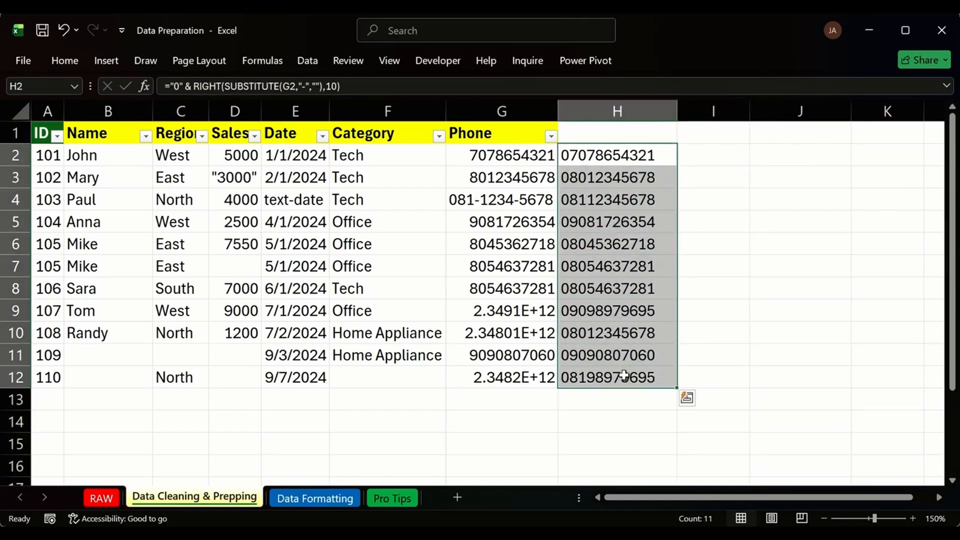
key("ctrl+c")
left_click(492, 155)
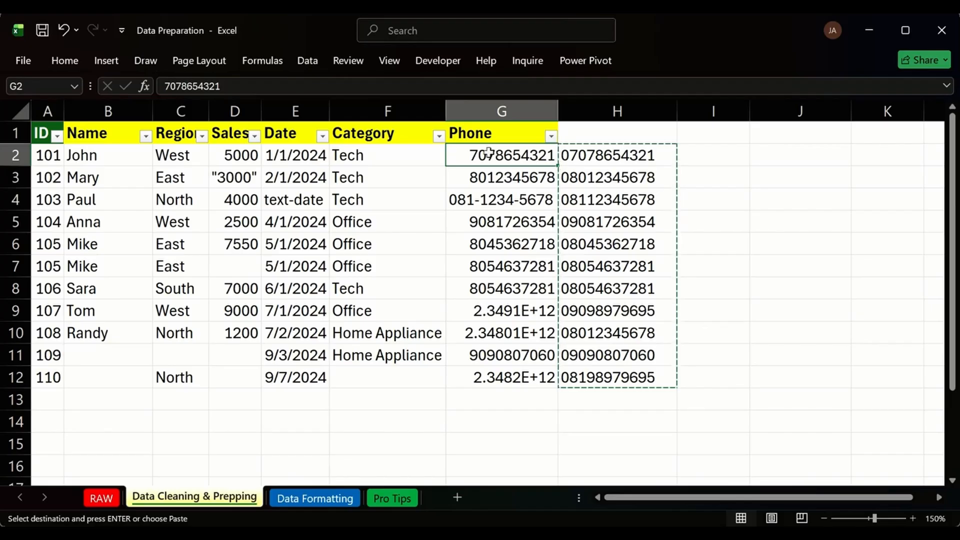
right_click(492, 154)
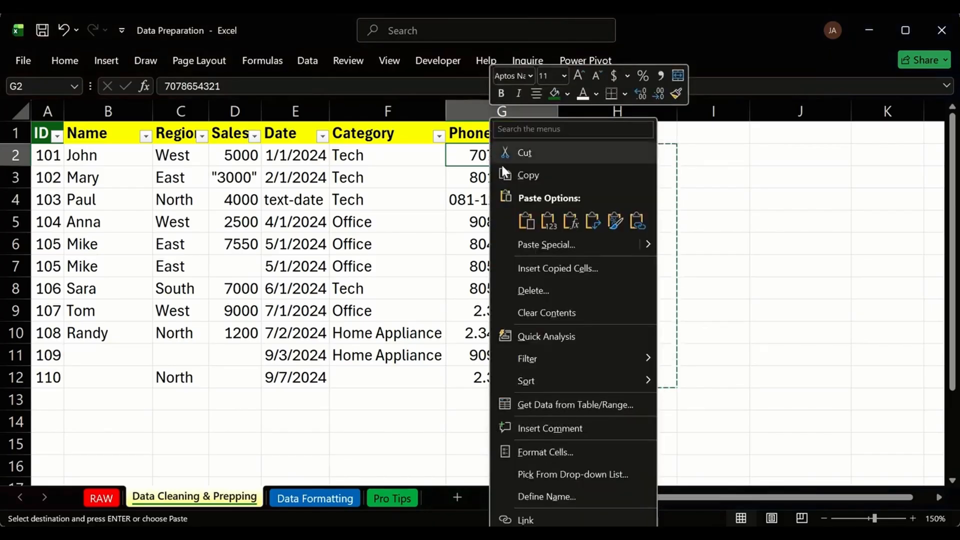
left_click(545, 219)
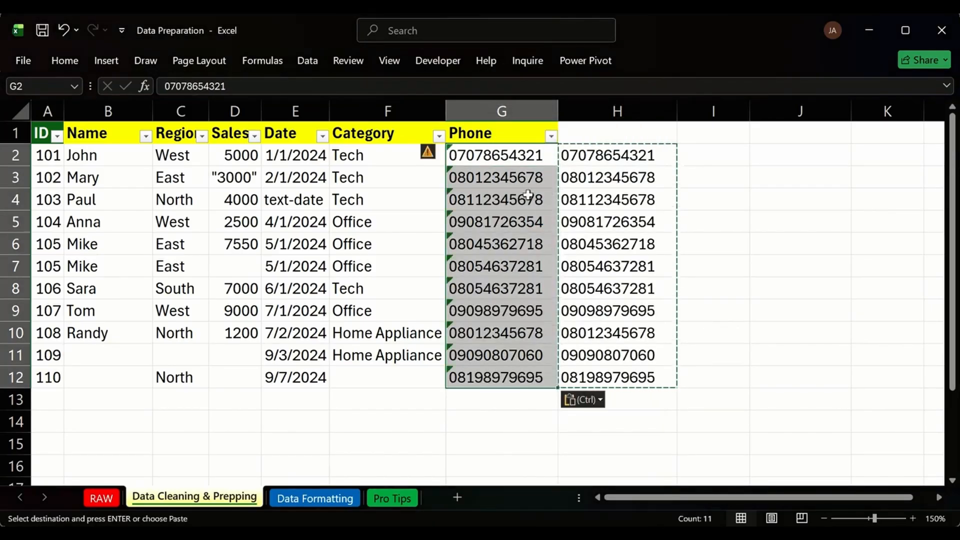
Delete helper column H and check that G2 holds the text phone value.
left_click(595, 111)
key("ctrl+minus")
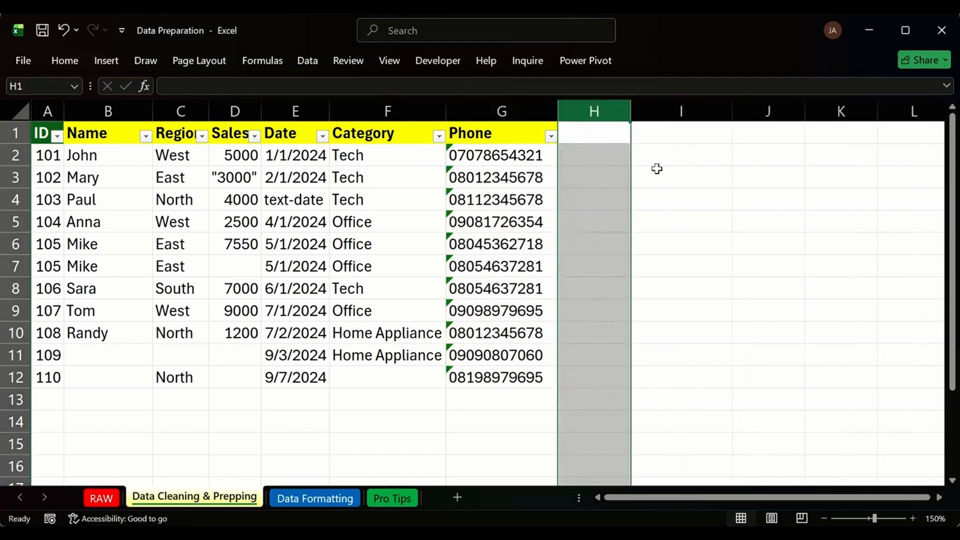
left_click(655, 173)
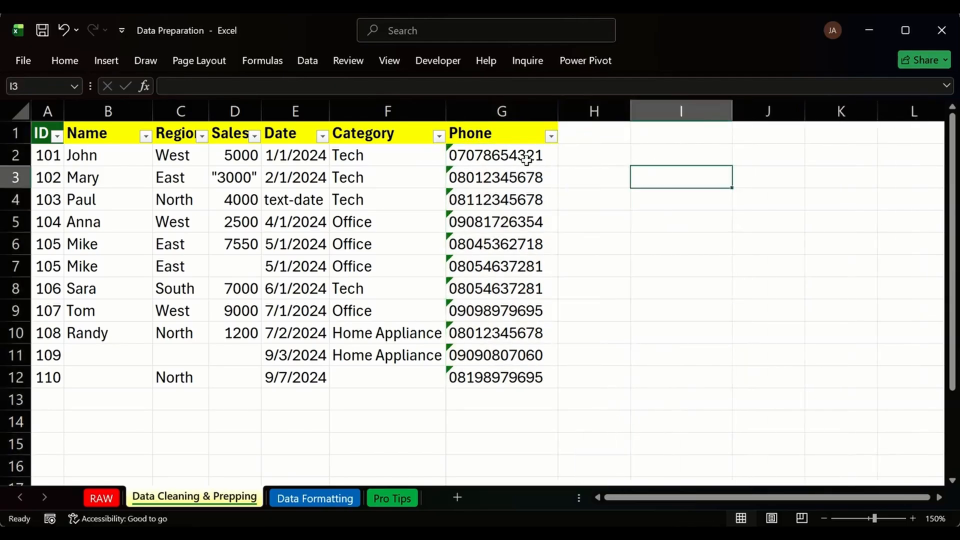
left_click(448, 147)
mouse_move(428, 155)
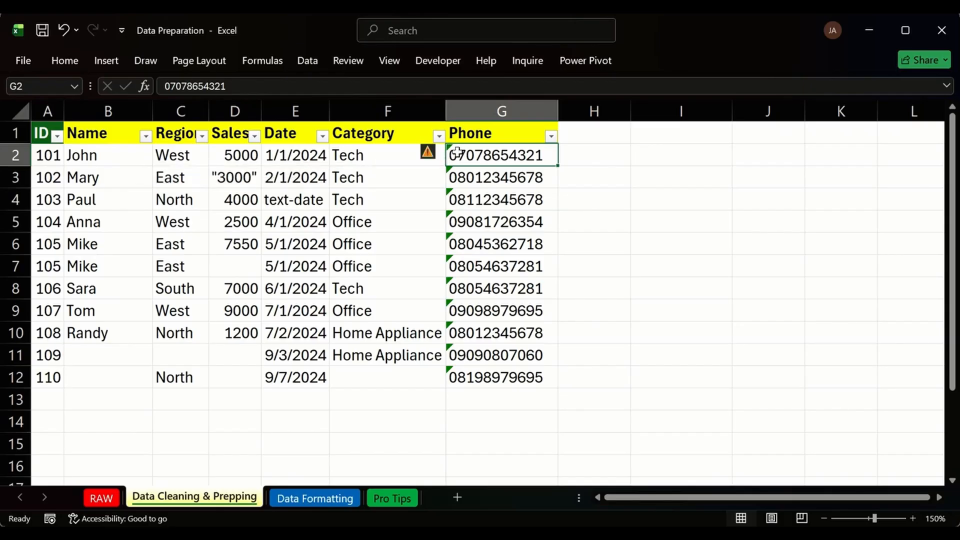
Ignore the number-stored-as-text warning on G2, keeping its leading zero.
left_click(438, 154)
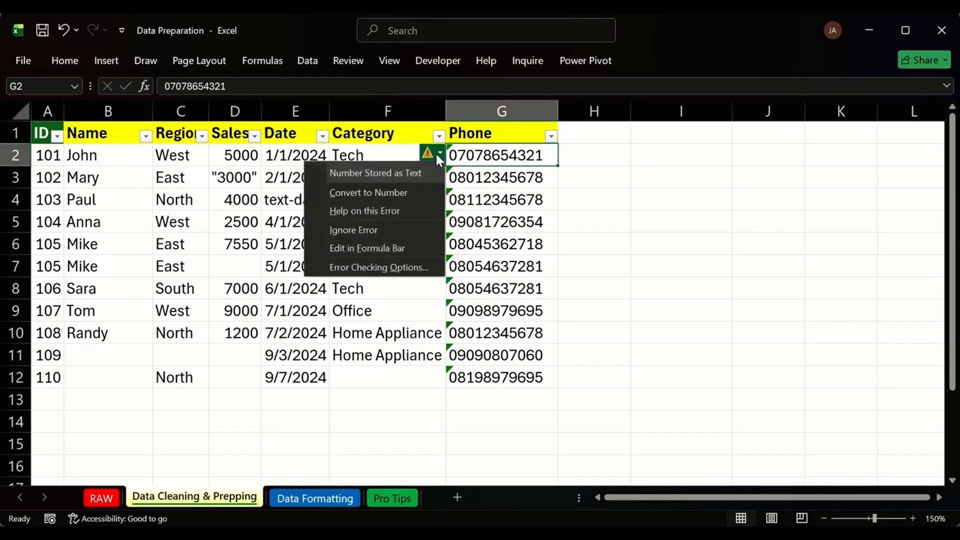
left_click(400, 191)
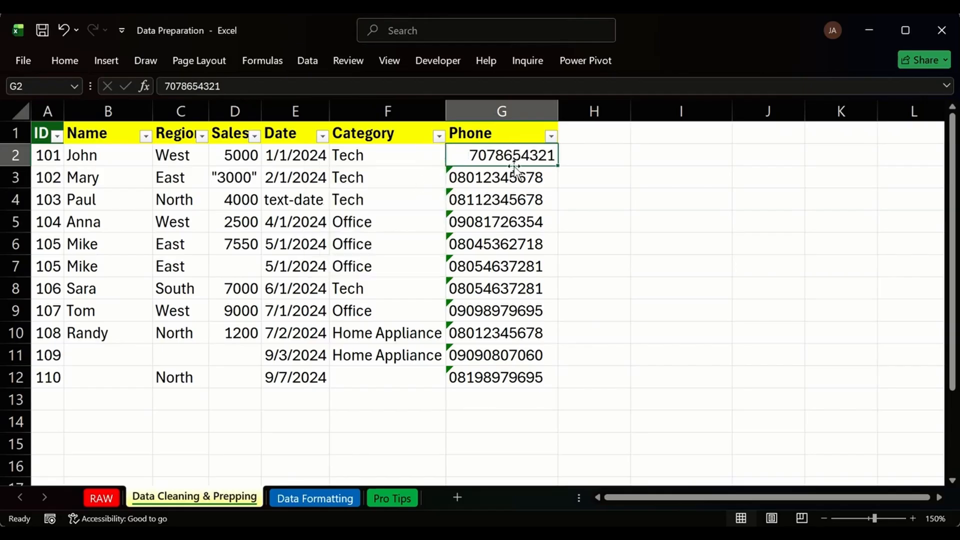
key("ctrl+z")
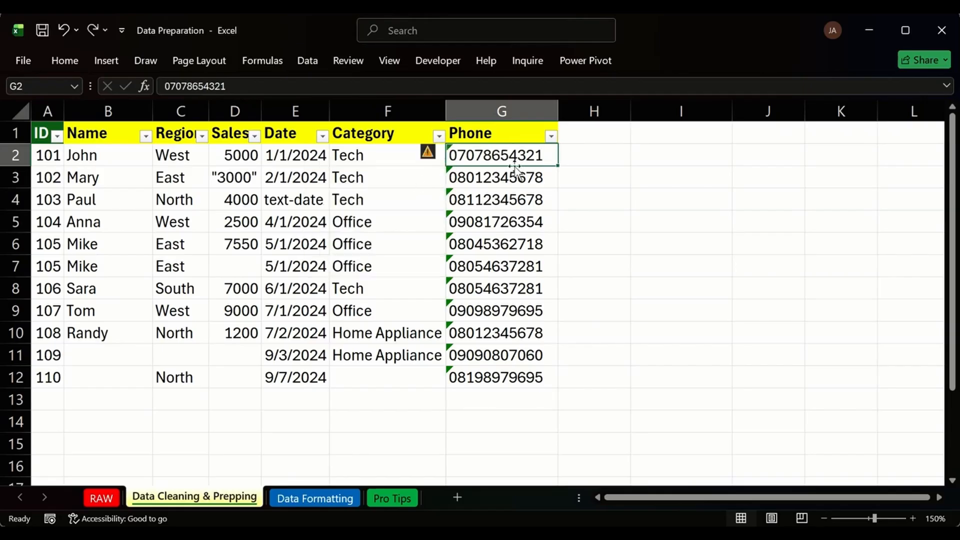
left_click(434, 152)
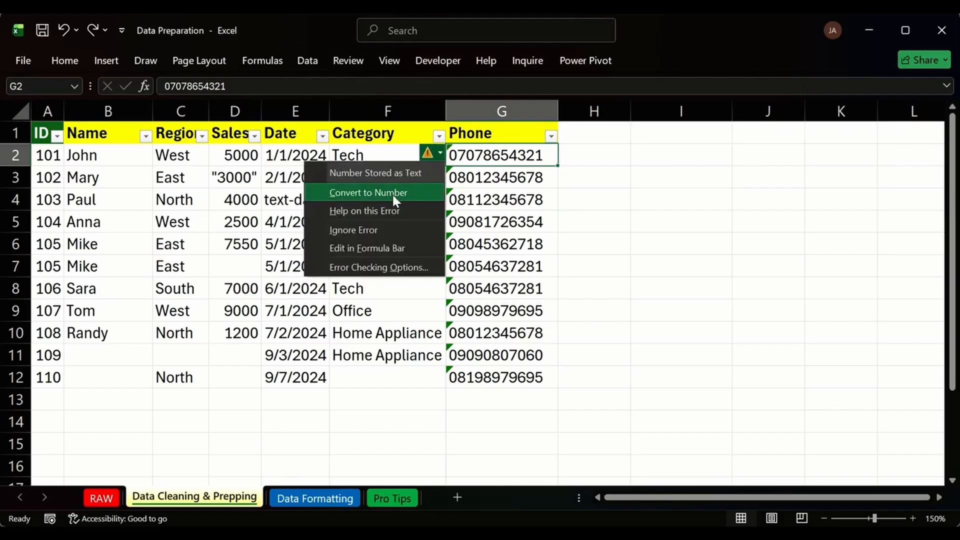
left_click(376, 229)
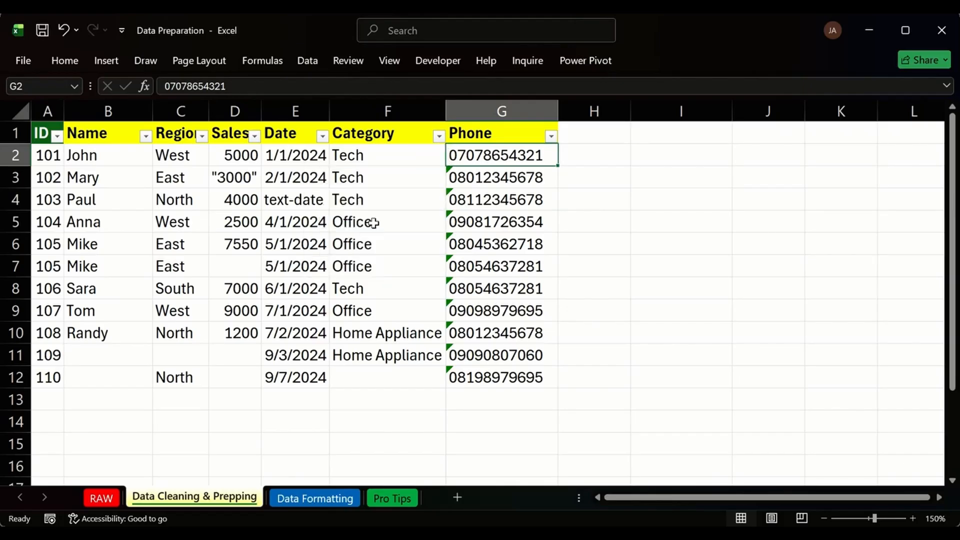
Ignore the number-stored-as-text warnings on phone numbers G3:G12.
left_click_drag(533, 174, 516, 371)
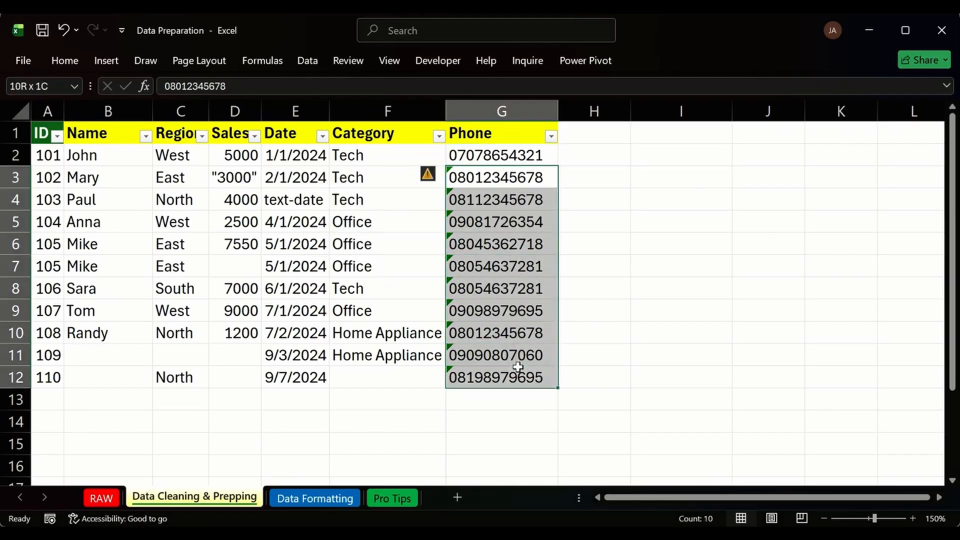
left_click(436, 175)
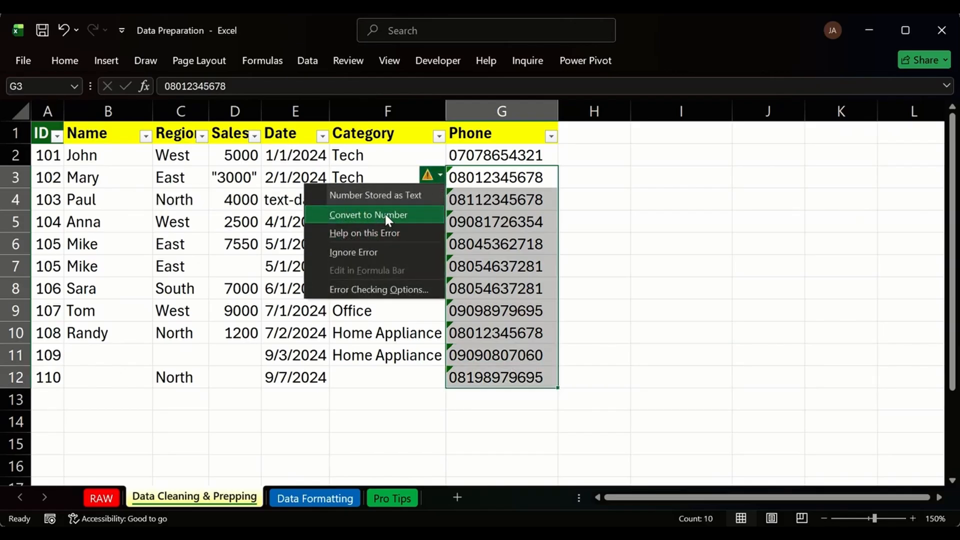
left_click(384, 251)
left_click(675, 220)
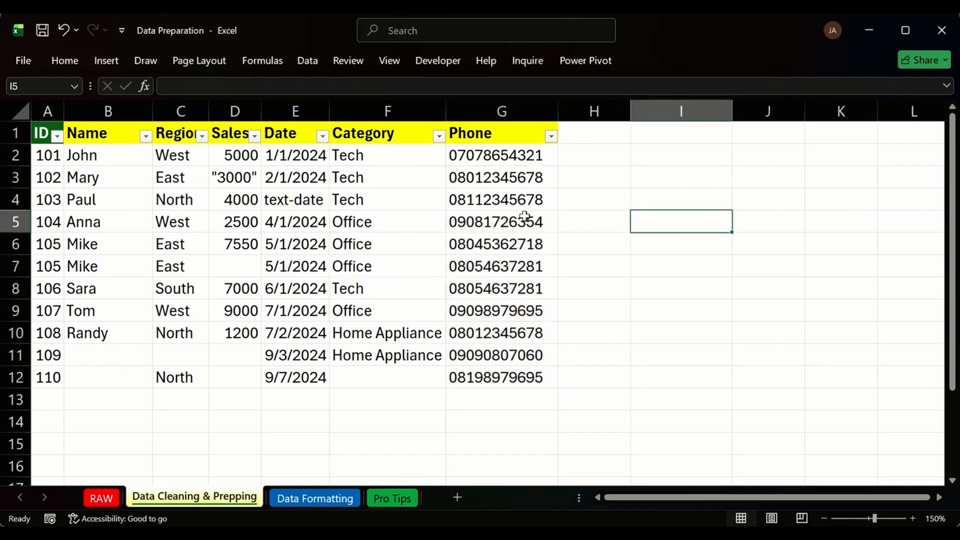
left_click(504, 181)
key("Down")
key("Down")
key("Down")
key("Down")
key("Down")
key("Down")
key("Down")
key("Down")
key("Down")
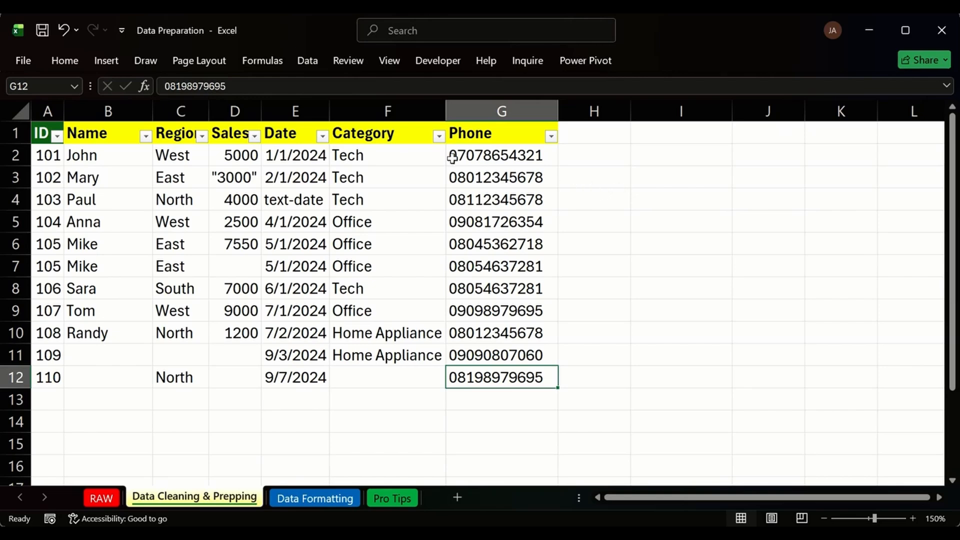
left_click_drag(465, 134, 390, 332)
left_click(377, 178)
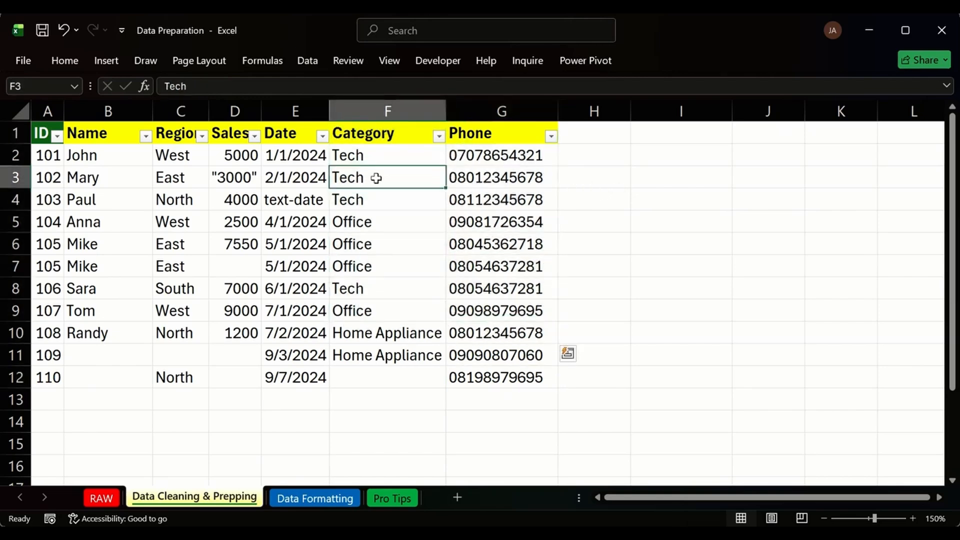
left_click_drag(299, 170, 295, 310)
left_click_drag(235, 200, 175, 266)
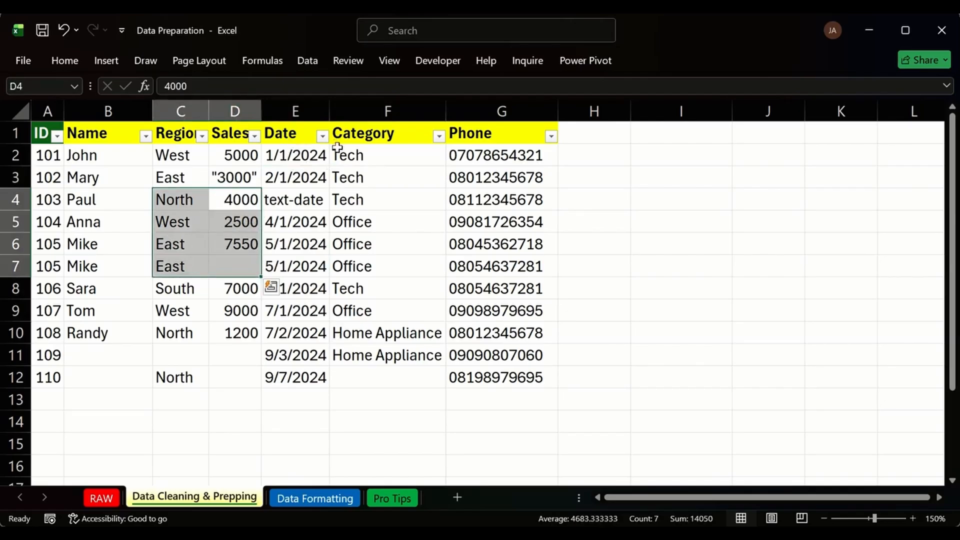
left_click(299, 157)
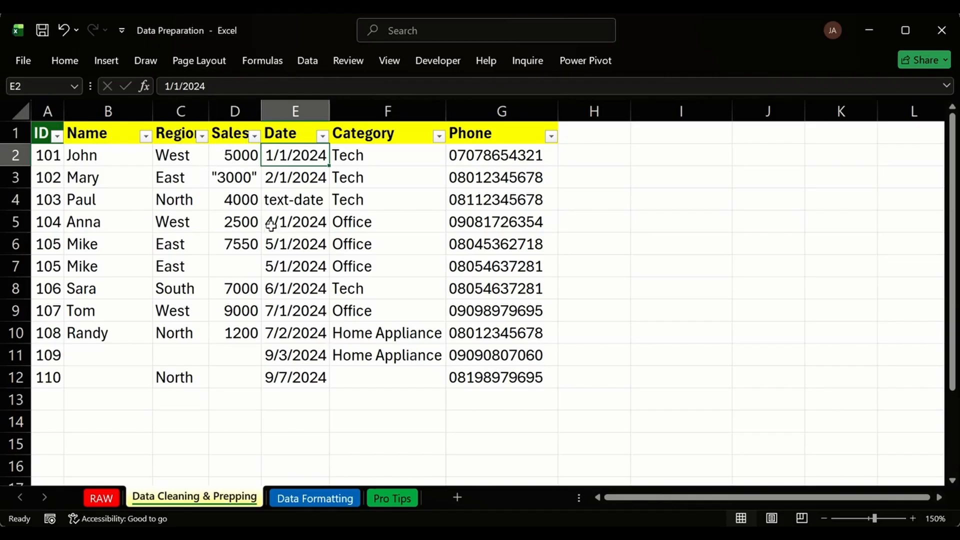
left_click(279, 200)
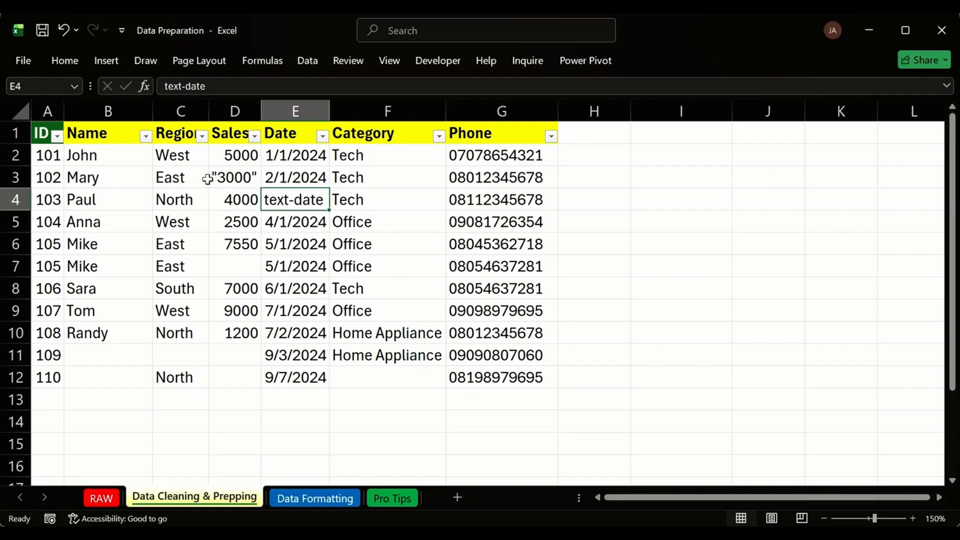
left_click(44, 157)
left_click_drag(55, 172, 56, 225)
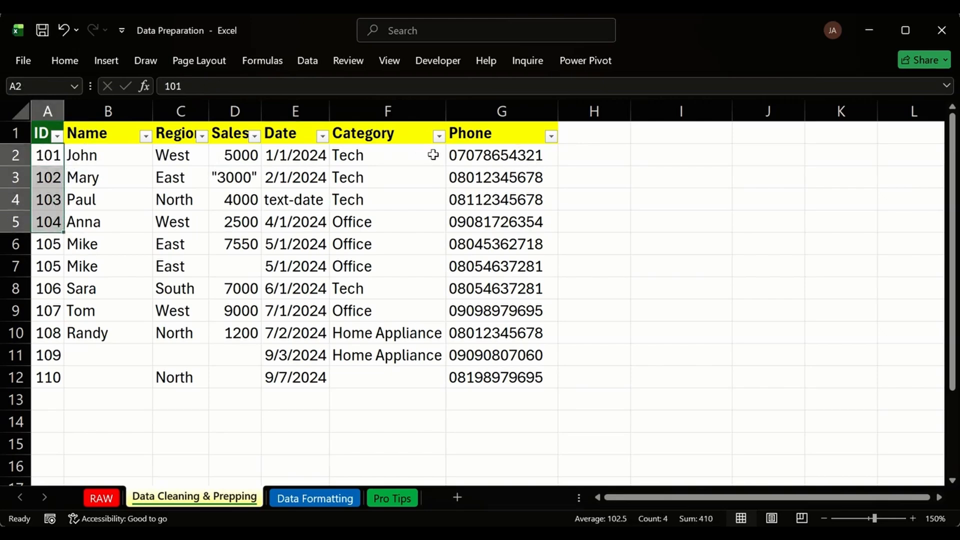
left_click(93, 158)
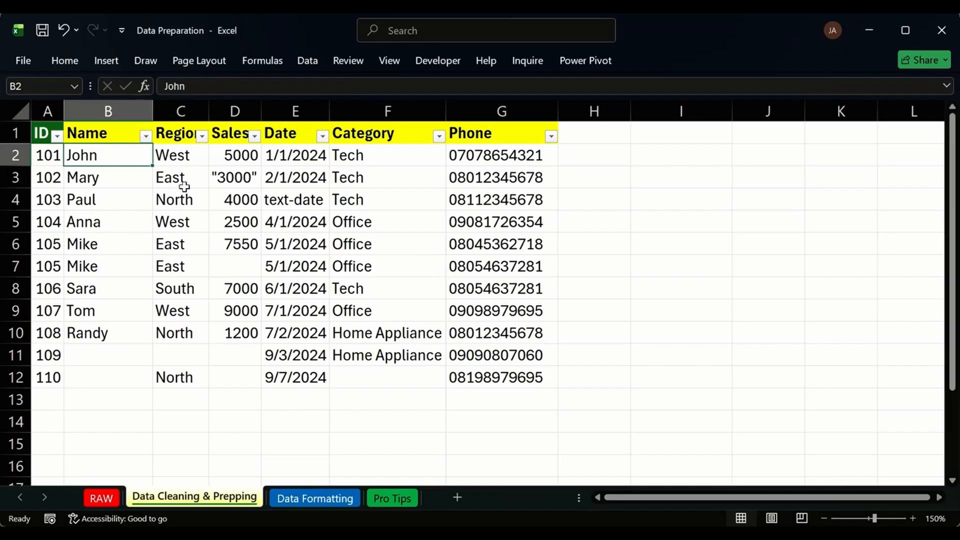
left_click(42, 133)
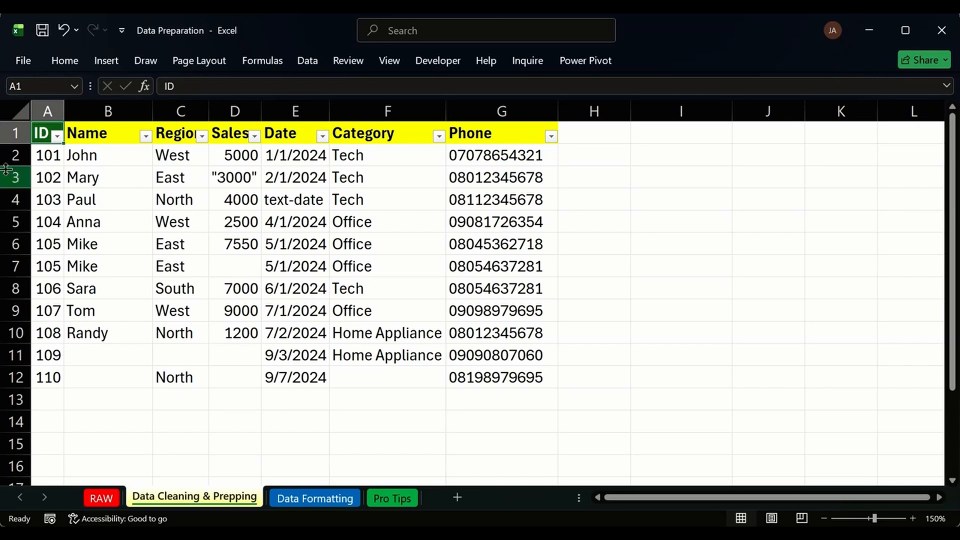
left_click_drag(40, 206, 495, 200)
left_click_drag(47, 222, 509, 221)
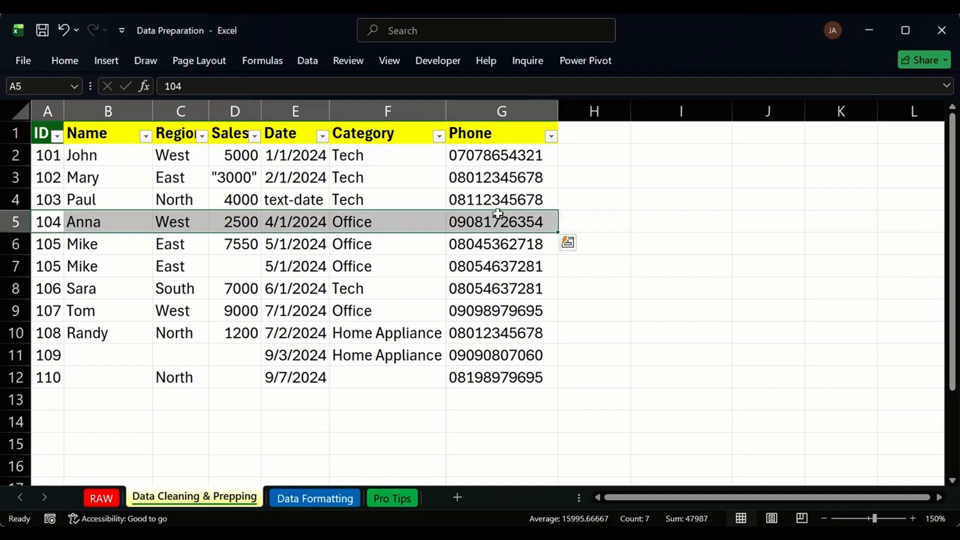
left_click(488, 196)
left_click_drag(40, 133, 52, 376)
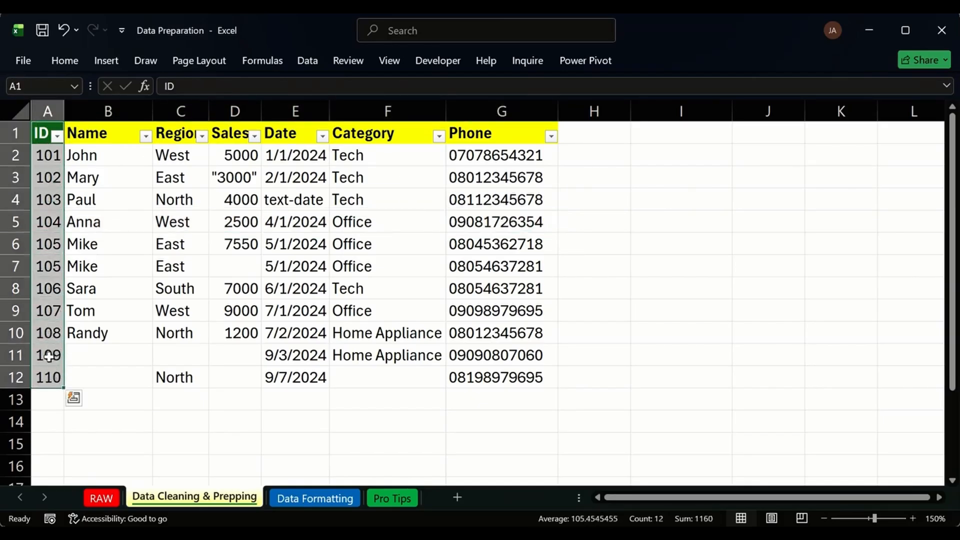
left_click(399, 206)
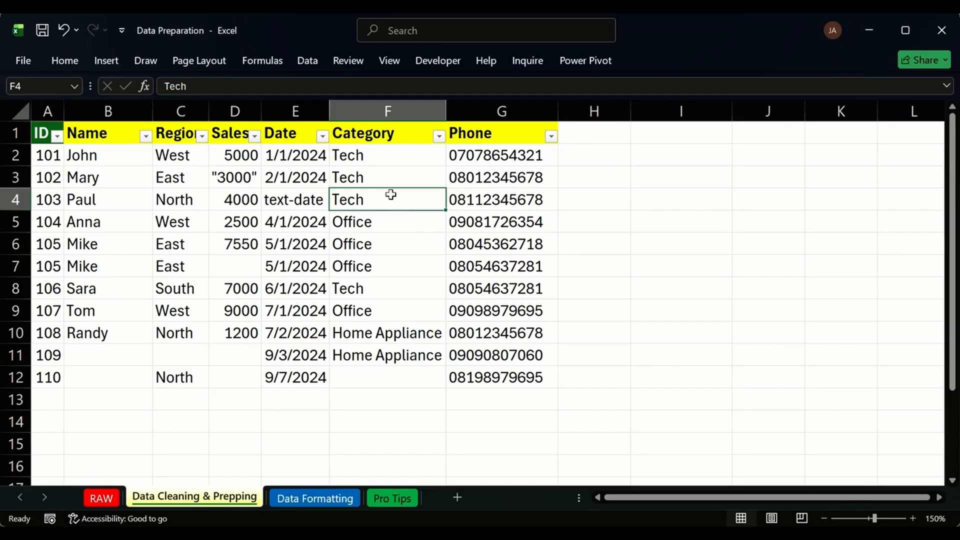
left_click(46, 107)
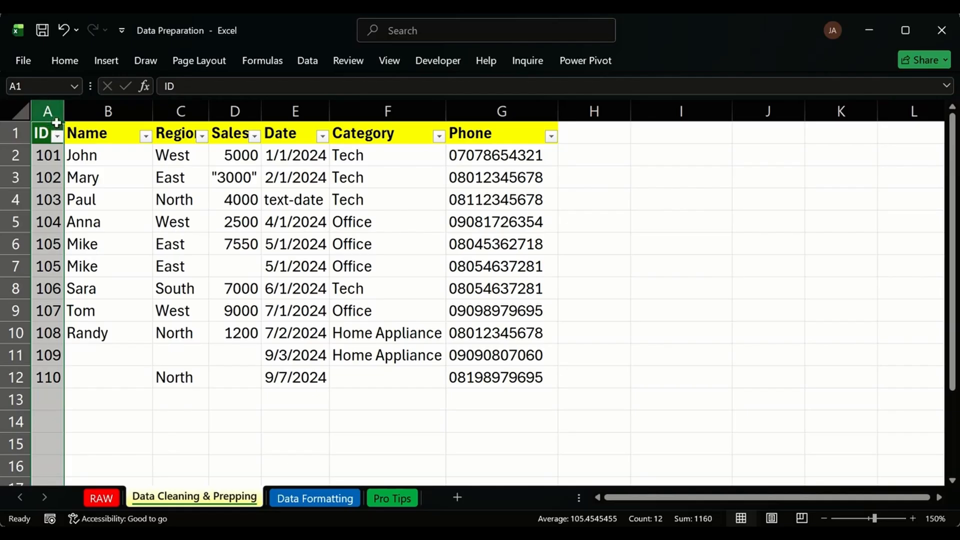
left_click(52, 158)
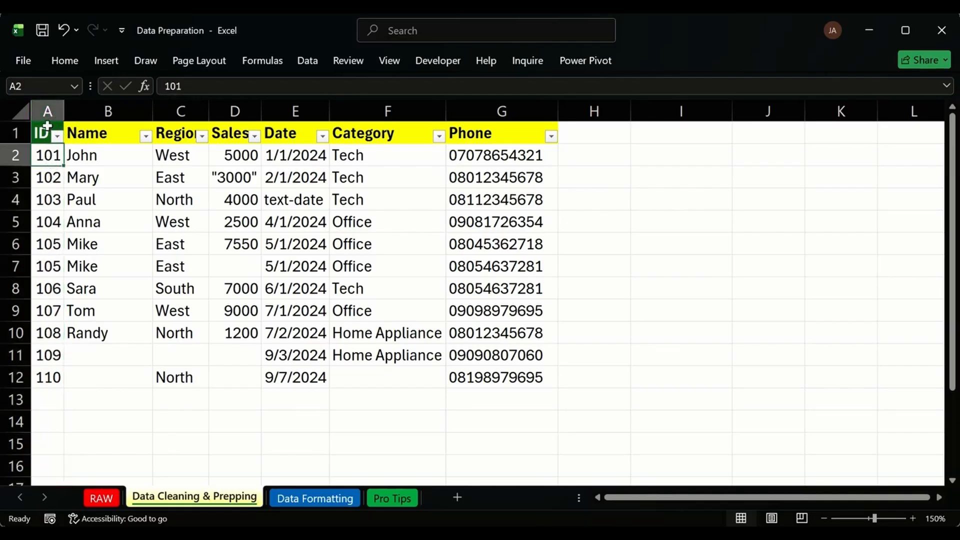
left_click(47, 113)
left_click(54, 159)
left_click(47, 112)
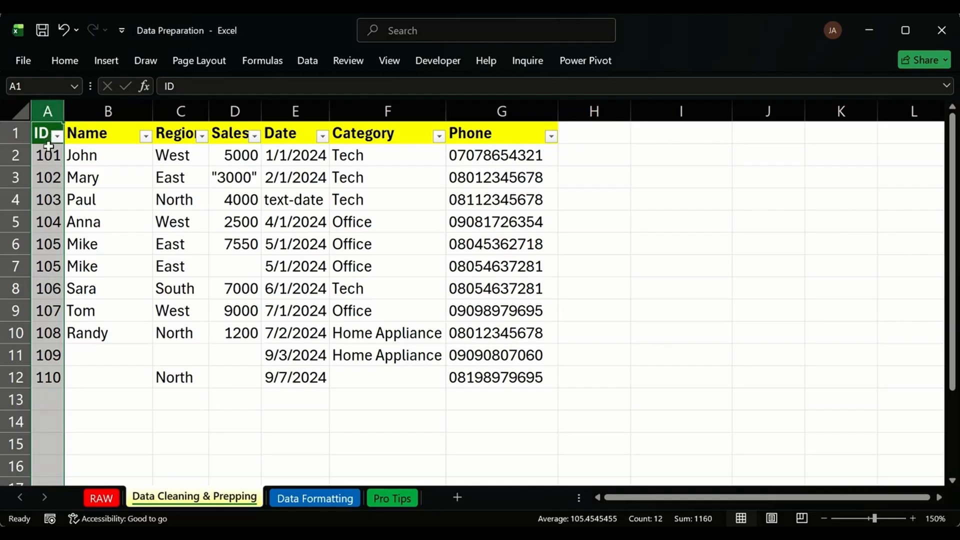
left_click(48, 172)
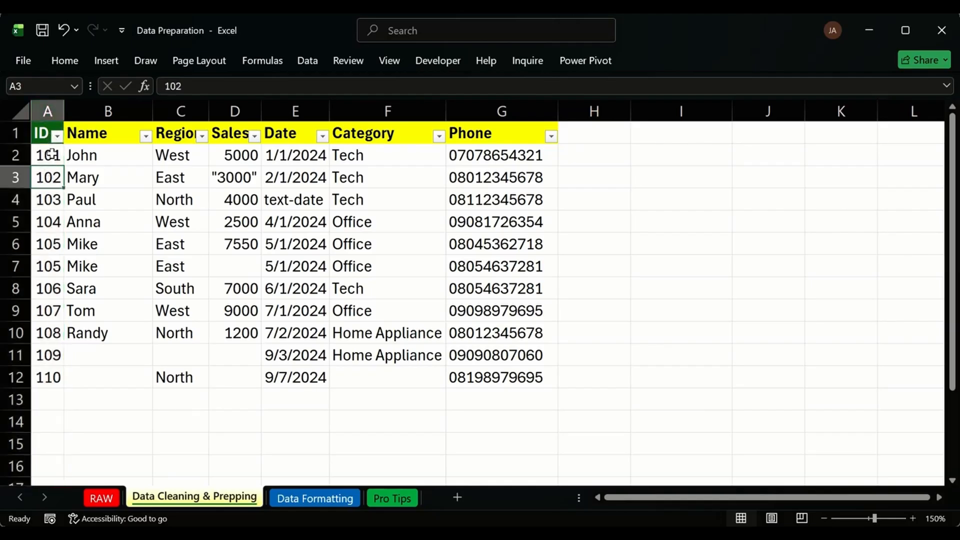
left_click(48, 109)
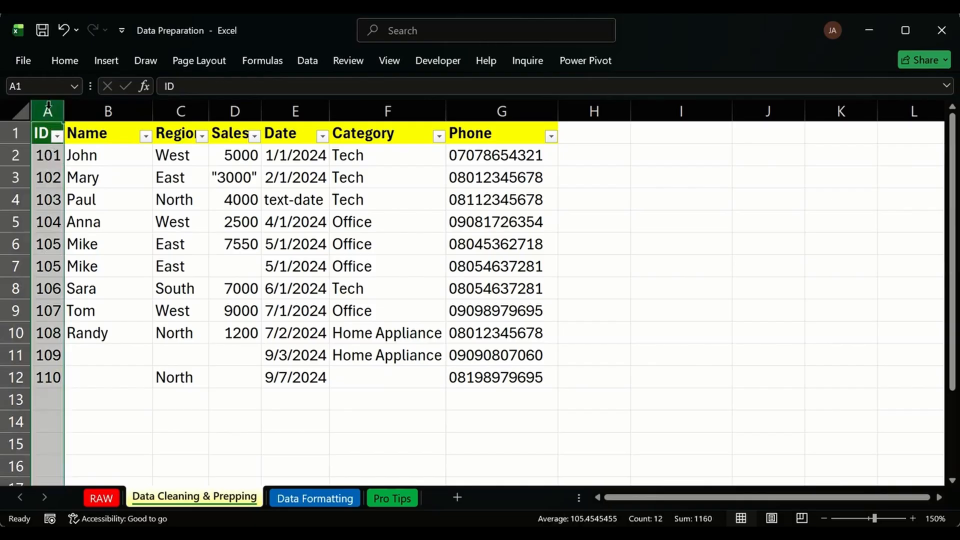
left_click(58, 151)
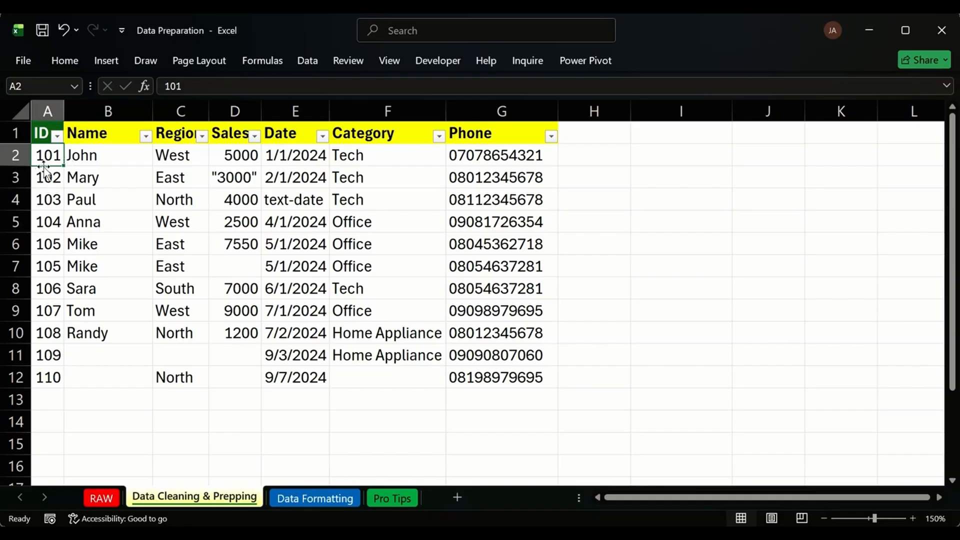
left_click_drag(55, 159, 466, 157)
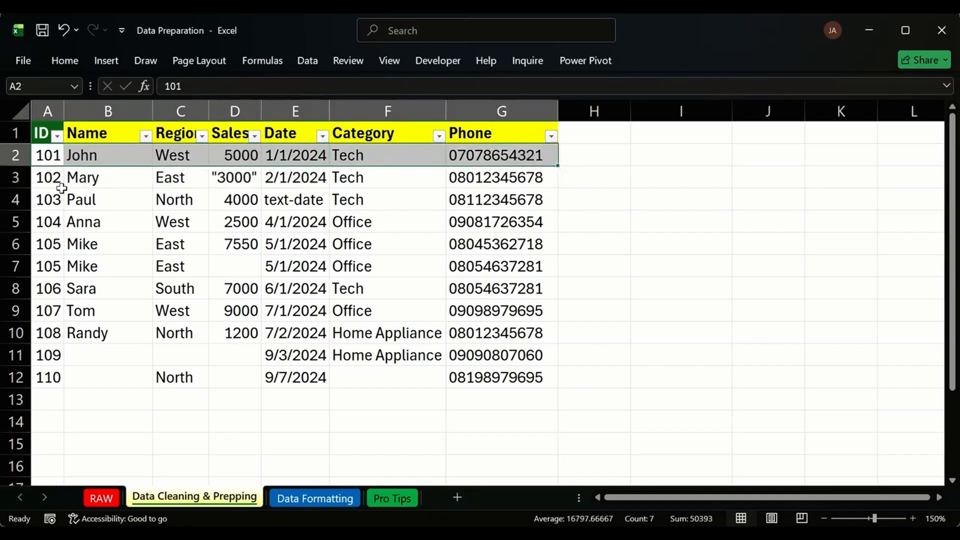
left_click_drag(48, 181, 474, 179)
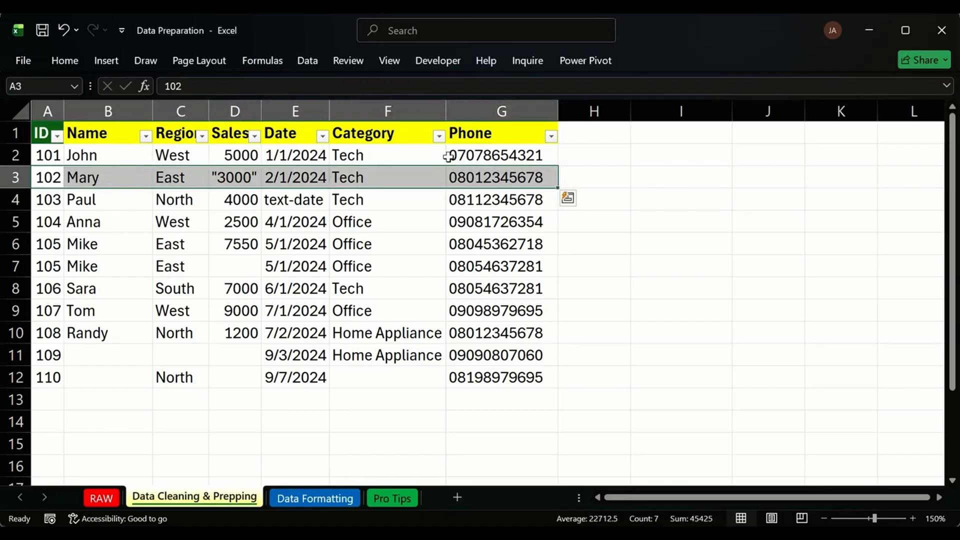
left_click(469, 158)
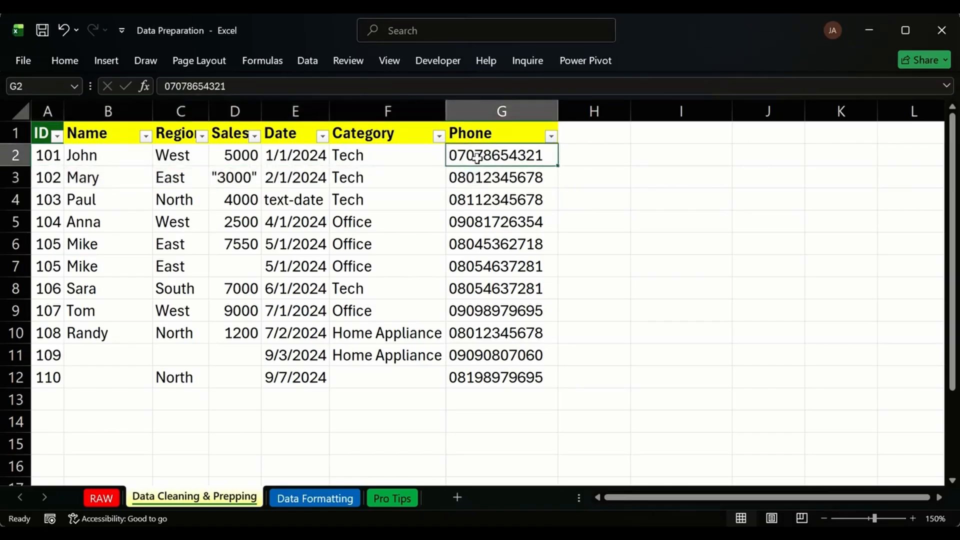
left_click(428, 160)
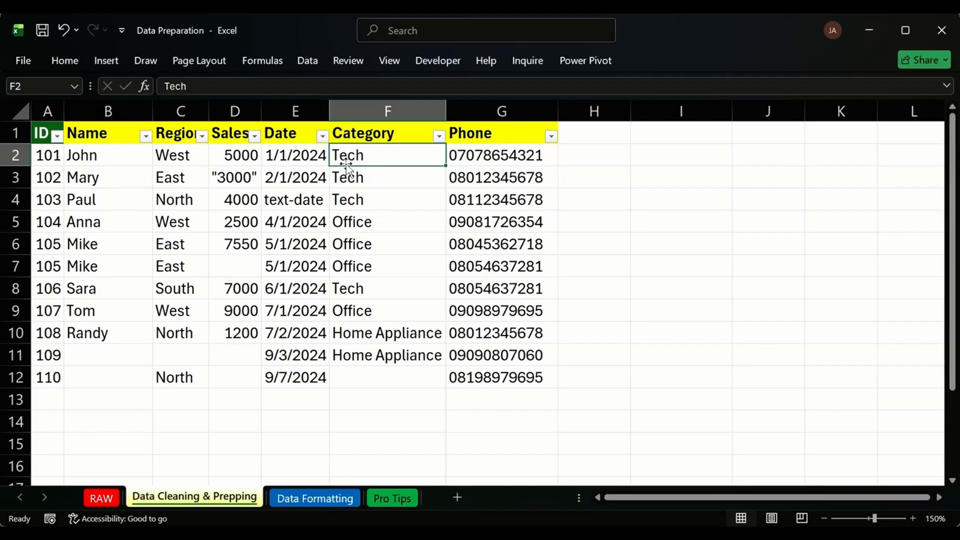
left_click(468, 153)
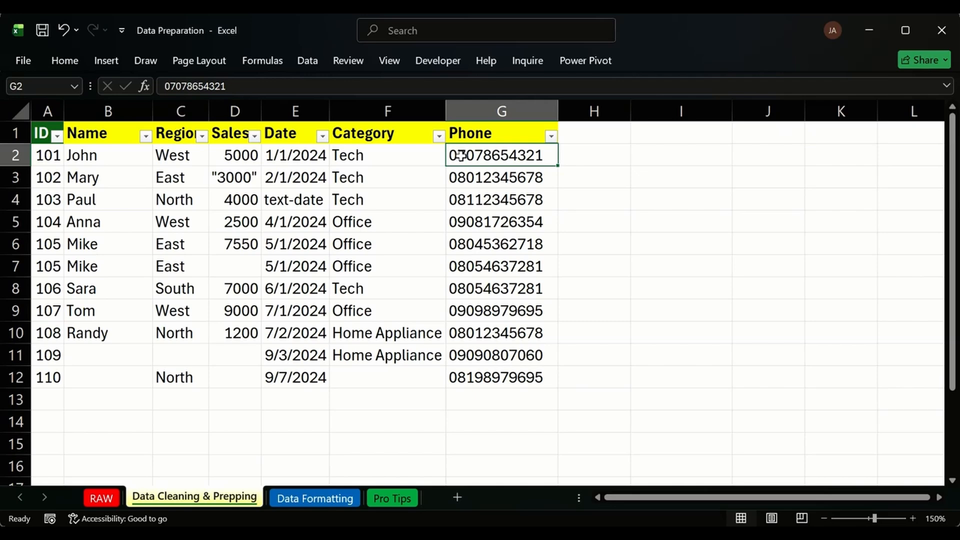
left_click(570, 178)
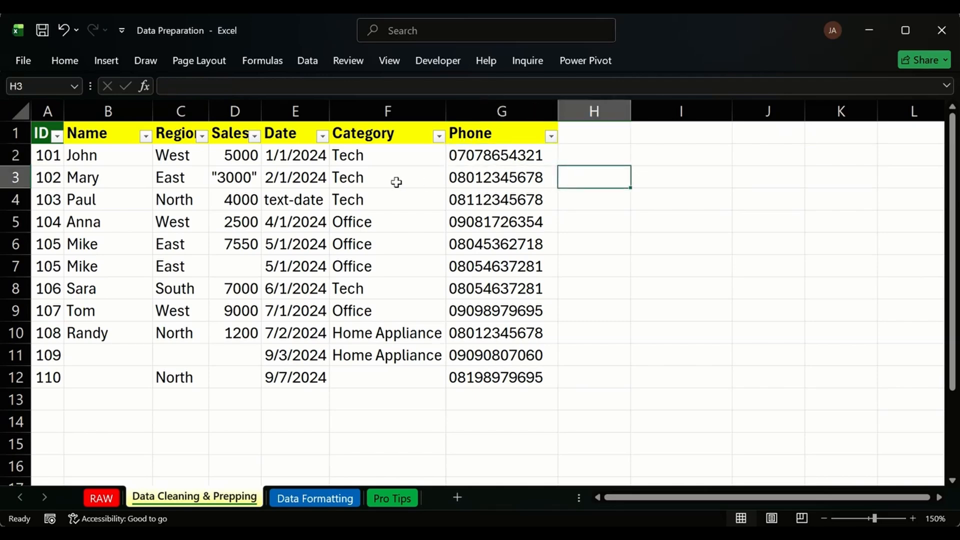
left_click(16, 179)
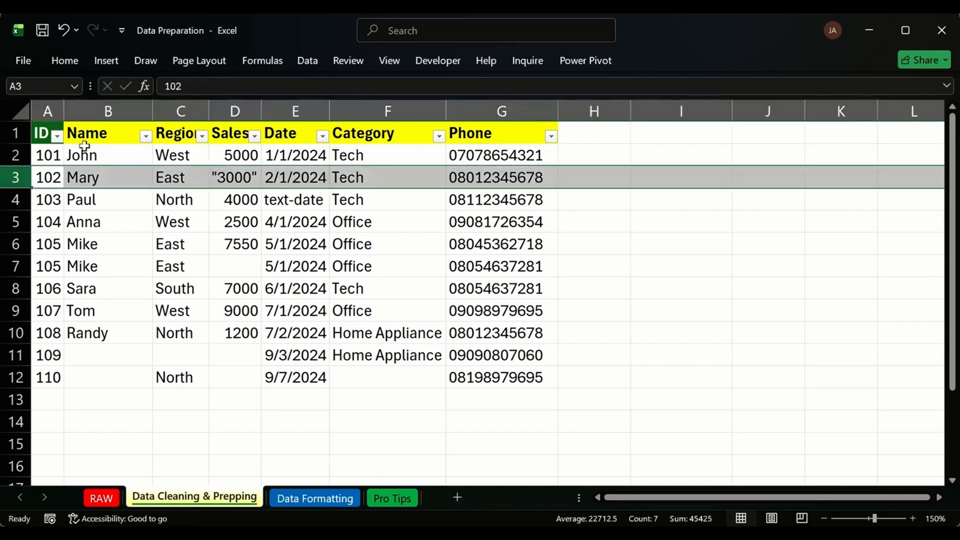
left_click(16, 155)
left_click(300, 178)
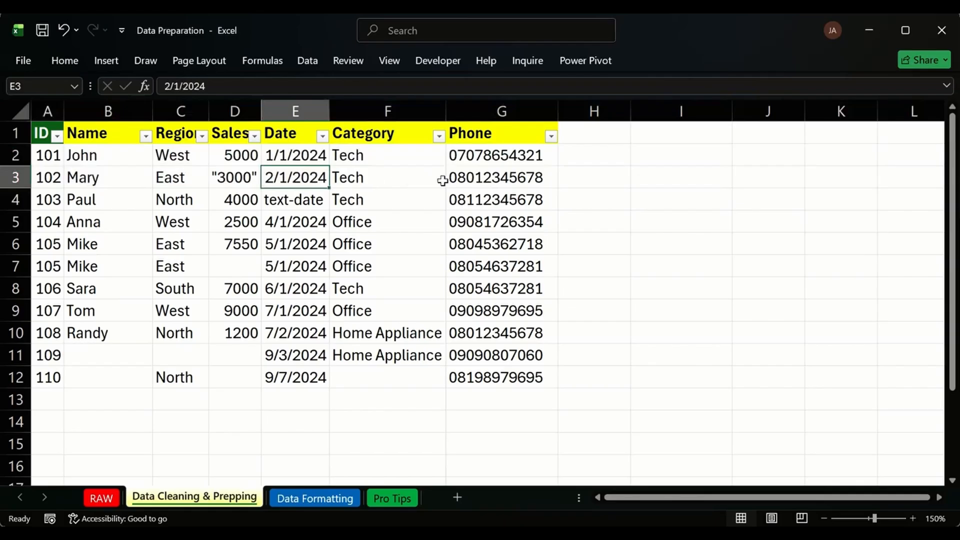
left_click_drag(497, 179, 38, 183)
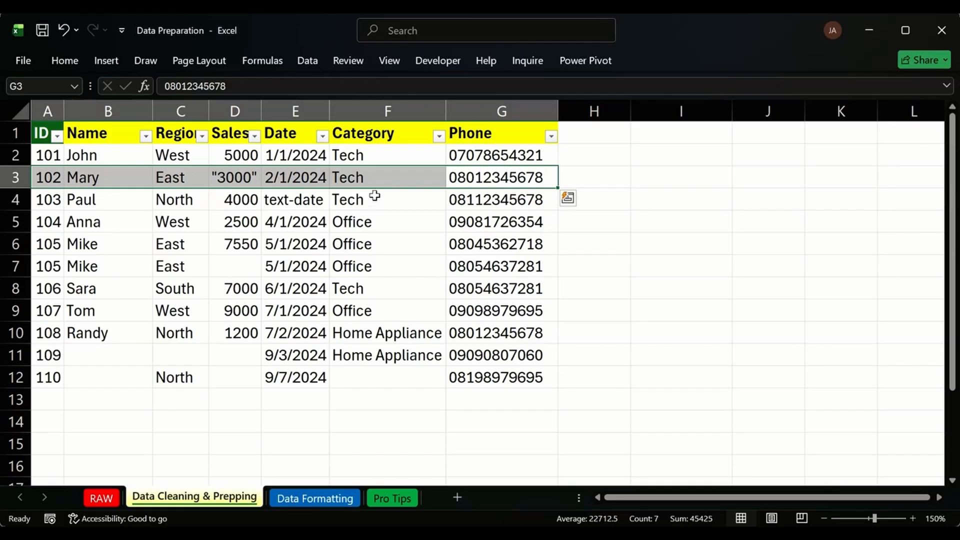
left_click(653, 267)
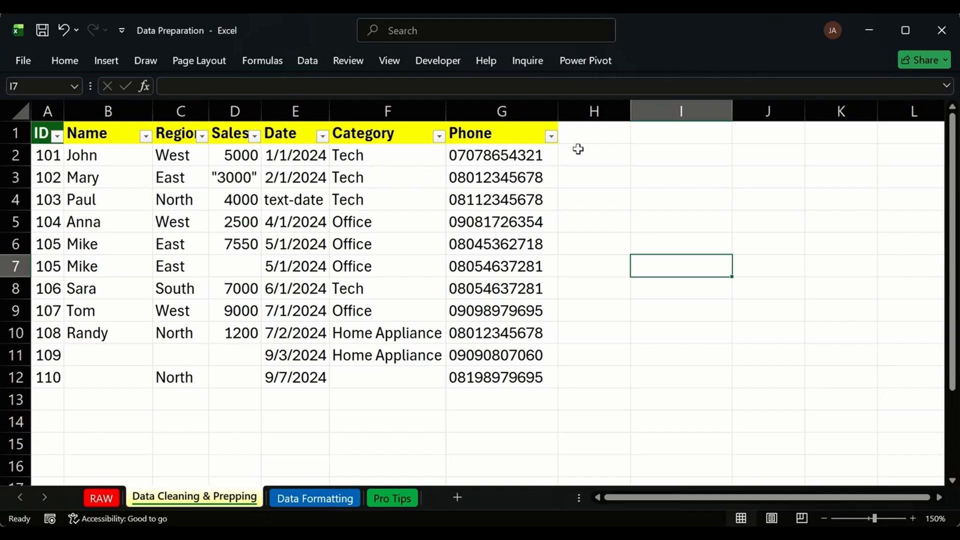
left_click(508, 174)
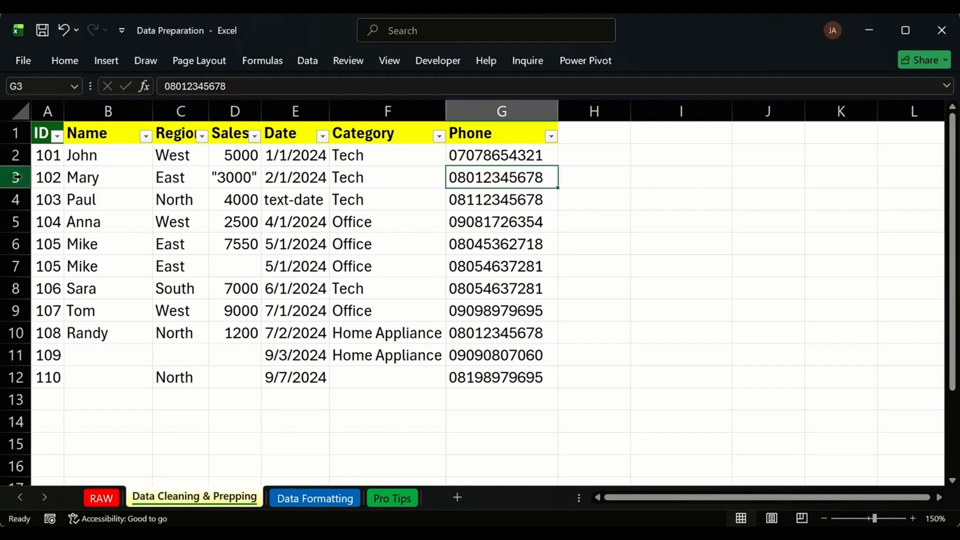
left_click_drag(45, 156, 488, 151)
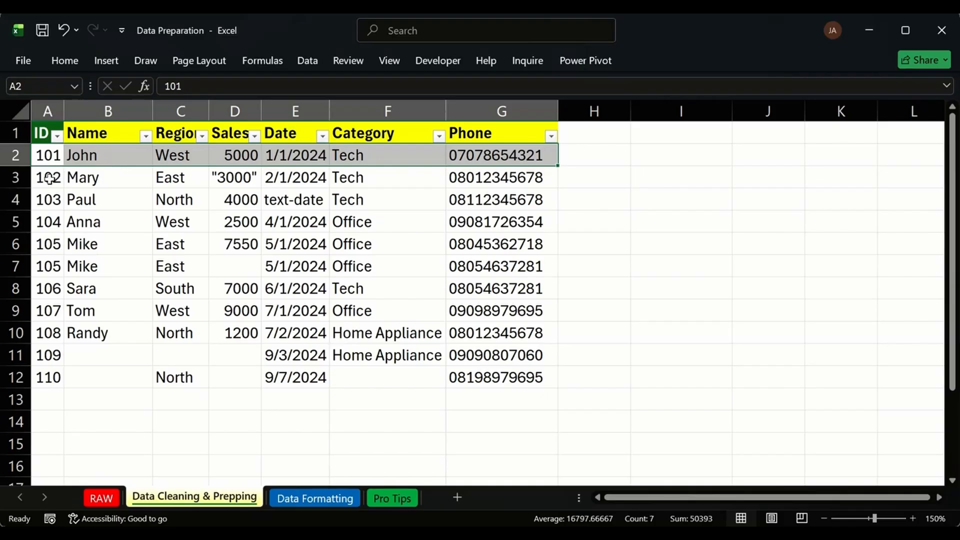
left_click_drag(50, 180, 545, 178)
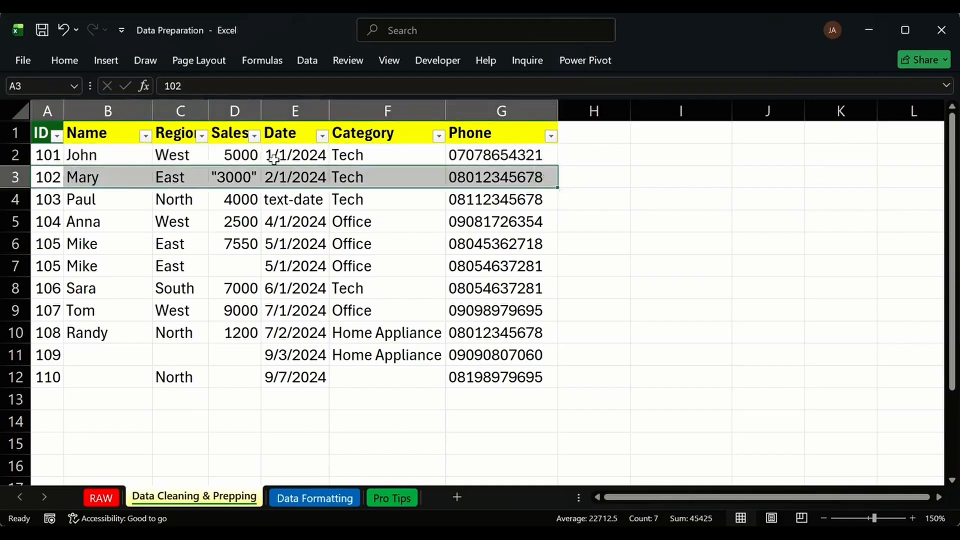
Insert a blank row 3 and paste a copy of the 101 John record into it.
left_click(11, 175)
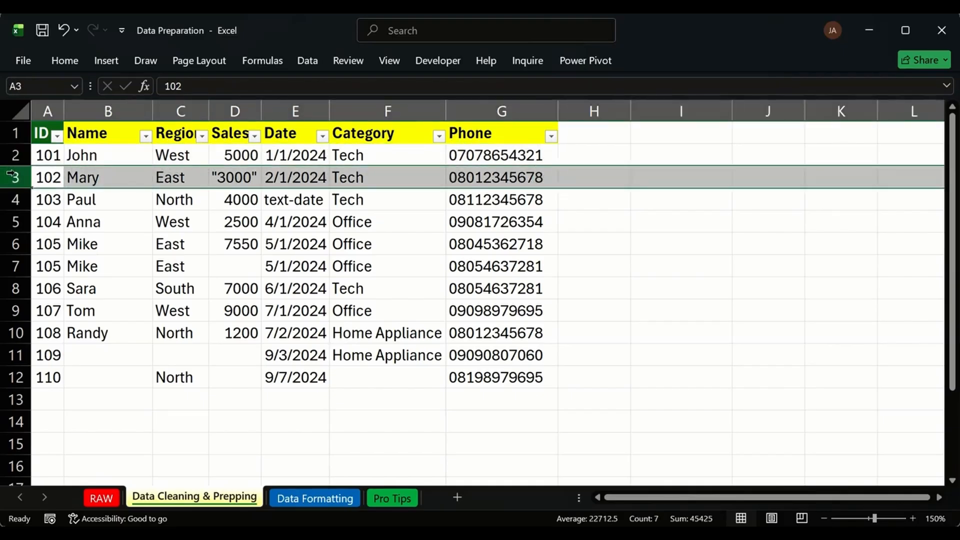
key("ctrl+shift+plus")
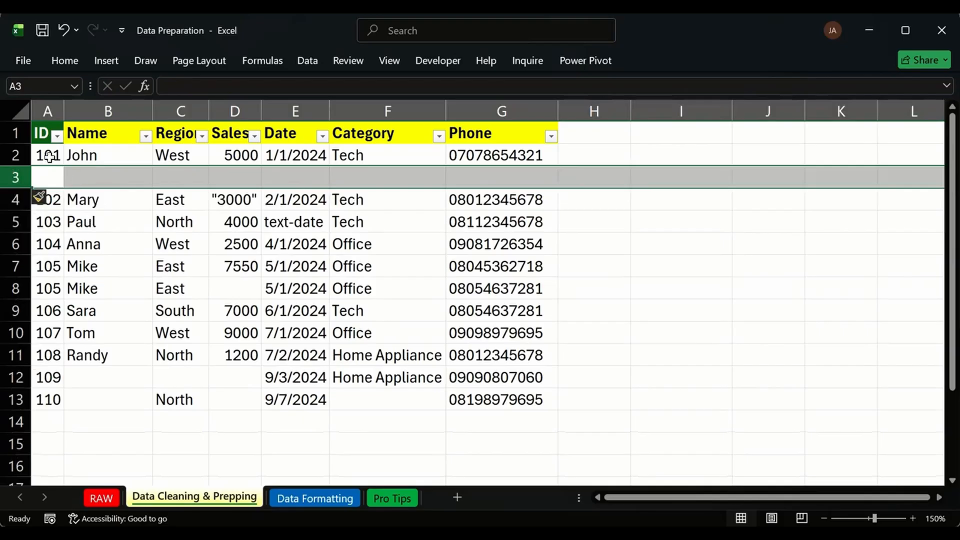
left_click_drag(47, 154, 518, 149)
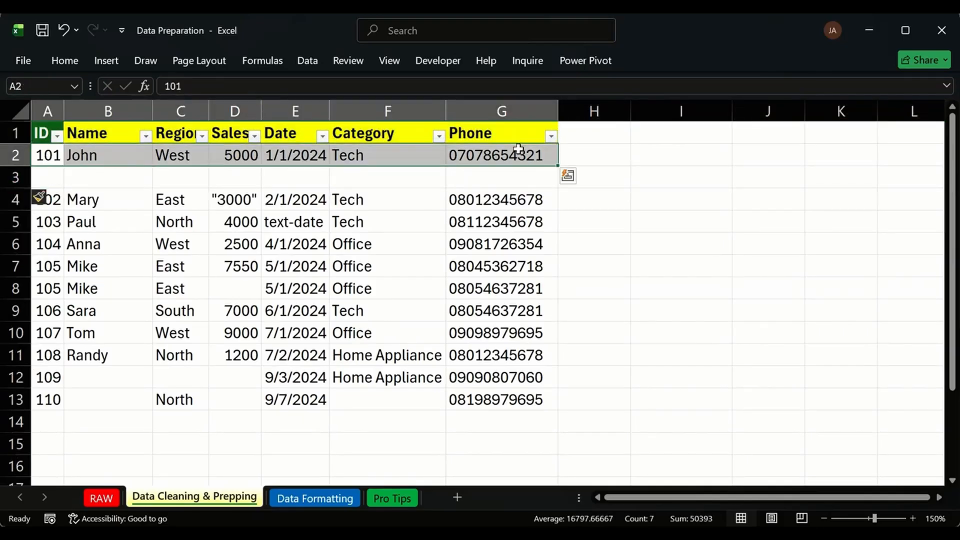
key("ctrl+c")
left_click(48, 177)
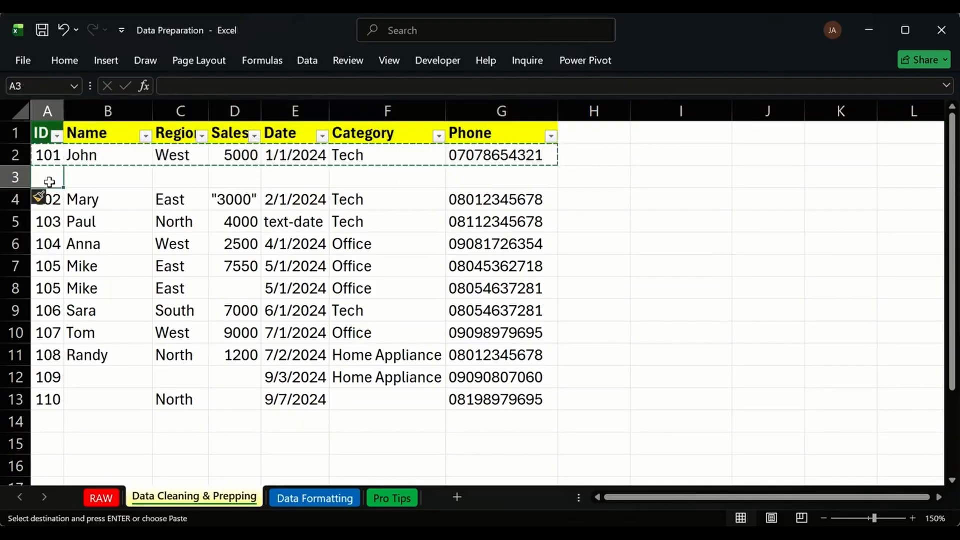
key("ctrl+v")
left_click(501, 177)
double_click(508, 177)
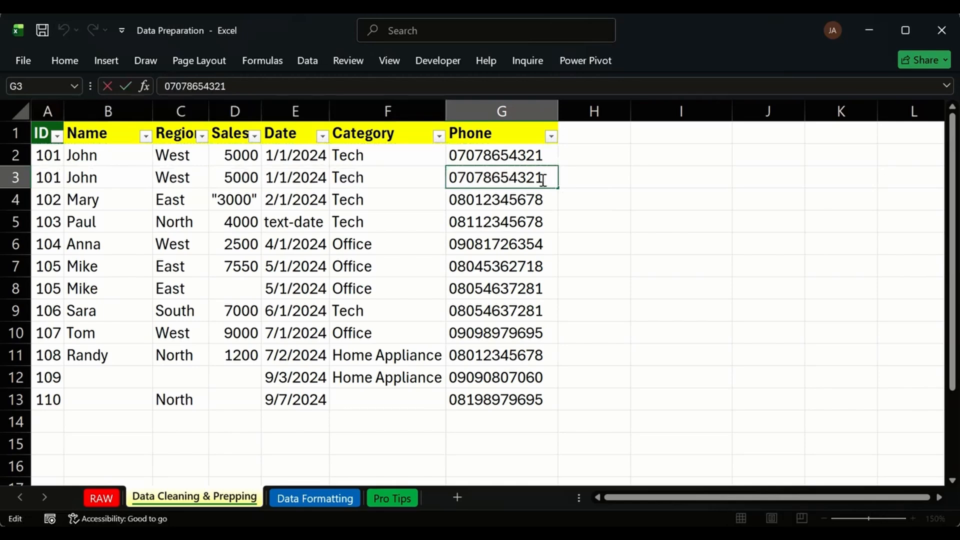
key("End")
key("BackSpace")
type("9")
key("Home")
key("Right")
key("Delete")
type("8")
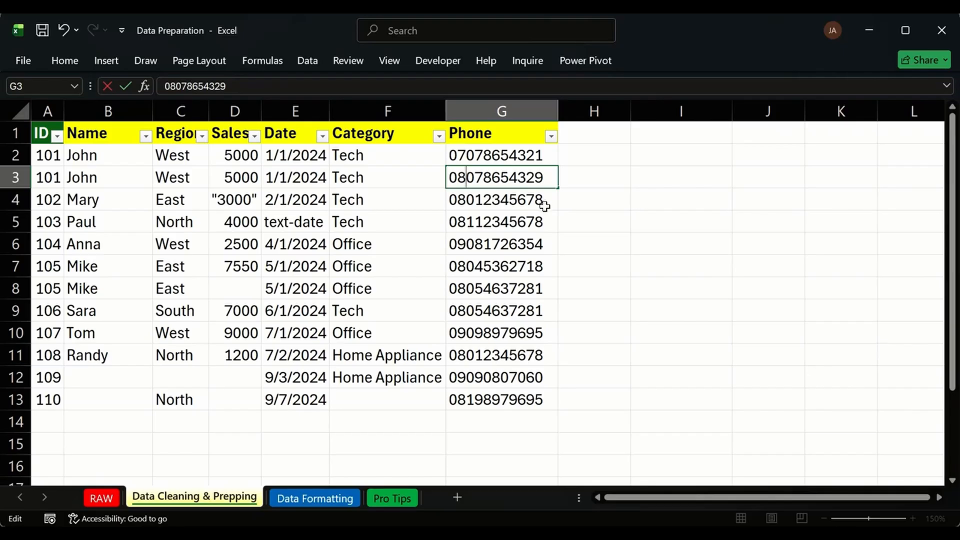
key("Return")
left_click(647, 217)
left_click(477, 180)
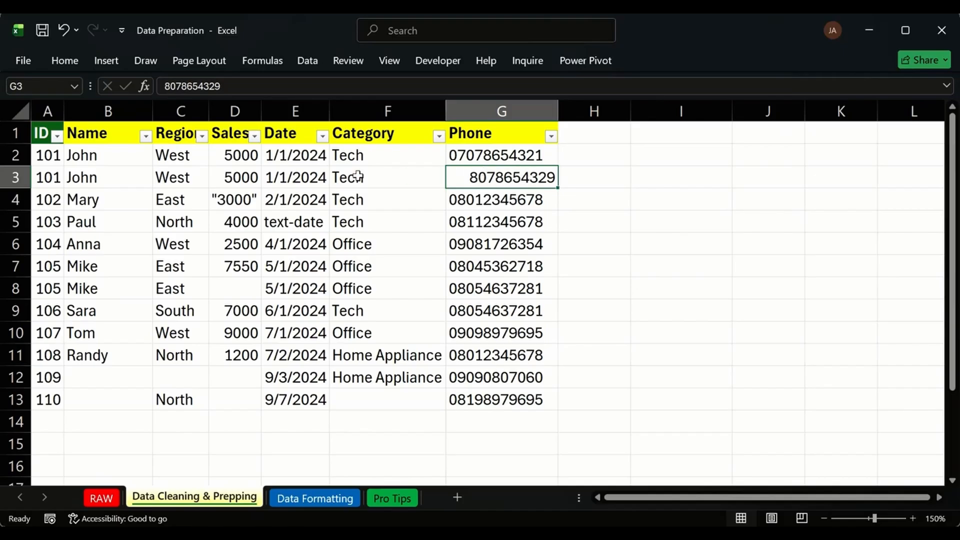
Compare the original and duplicate John rows, including their IDs and phone numbers.
left_click_drag(42, 160, 506, 167)
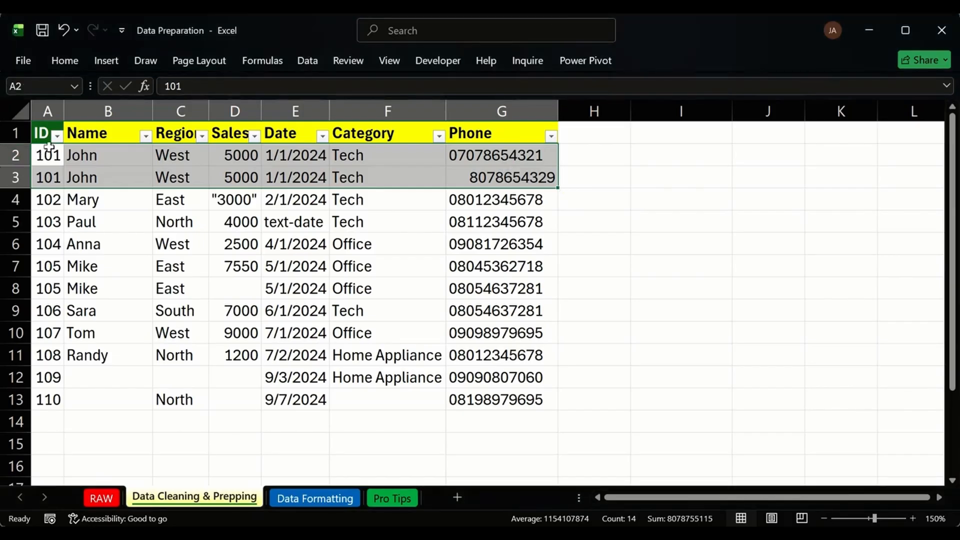
left_click(47, 112)
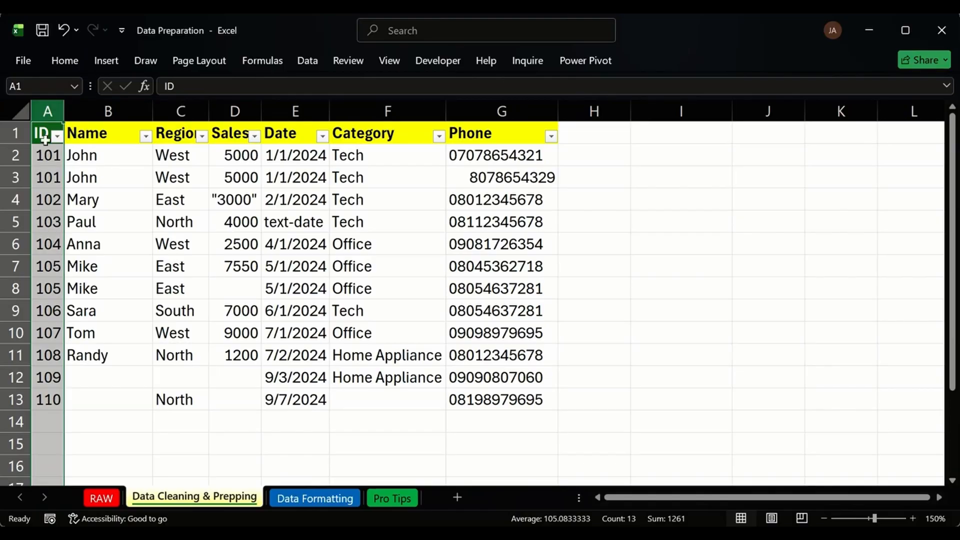
left_click(52, 176)
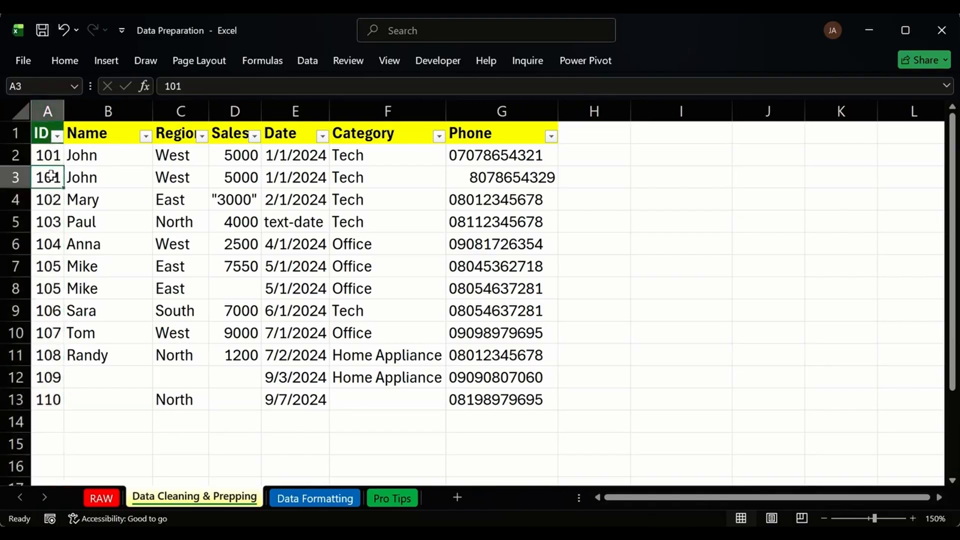
left_click(20, 177)
left_click(24, 156)
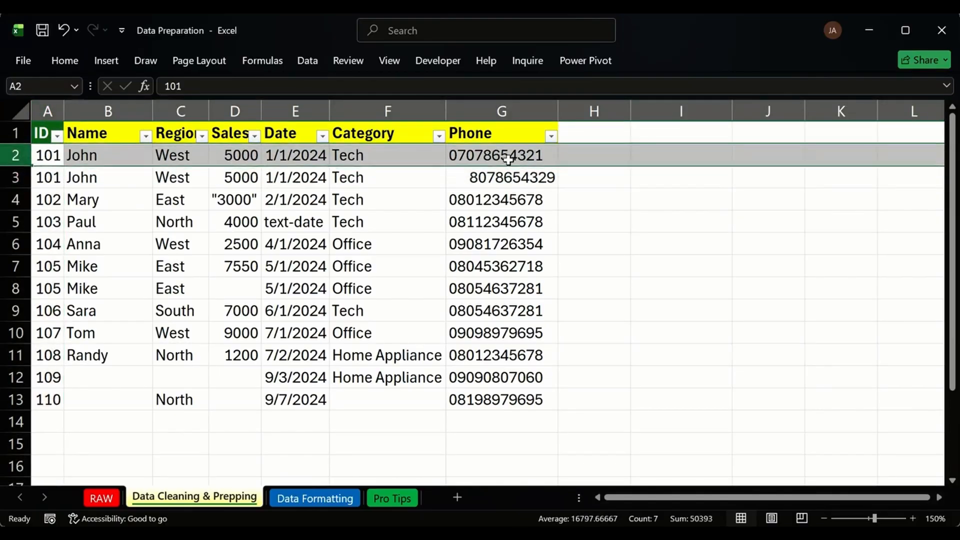
left_click(52, 162)
left_click_drag(52, 162, 503, 181)
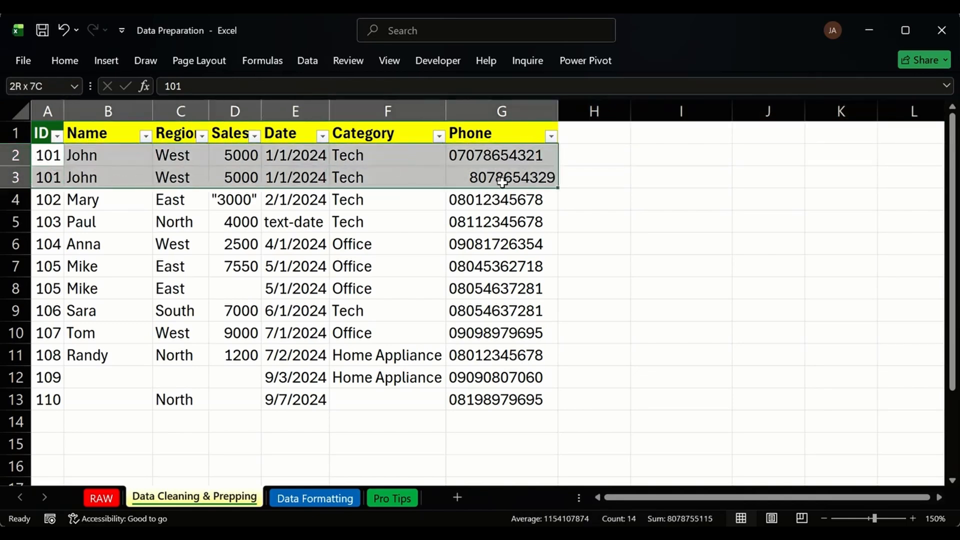
left_click(400, 154)
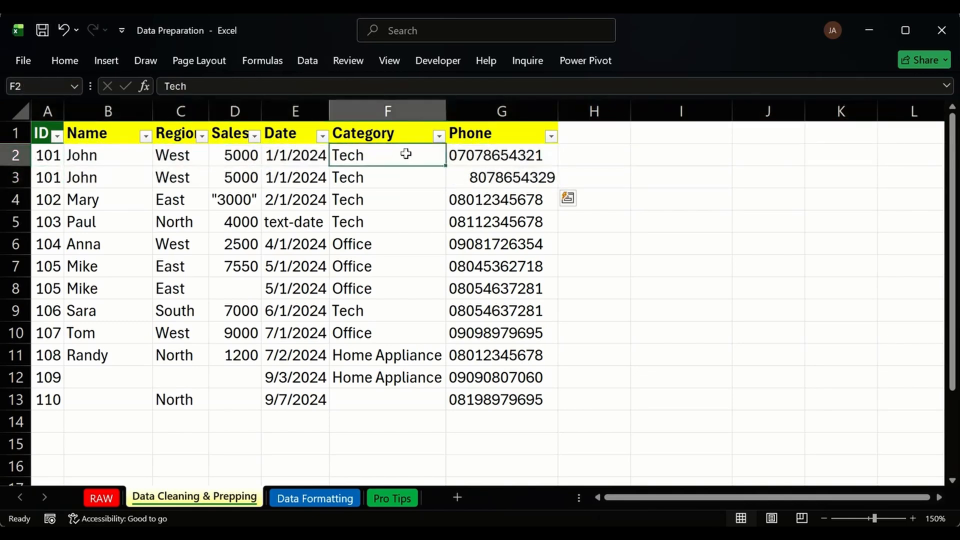
left_click(490, 154)
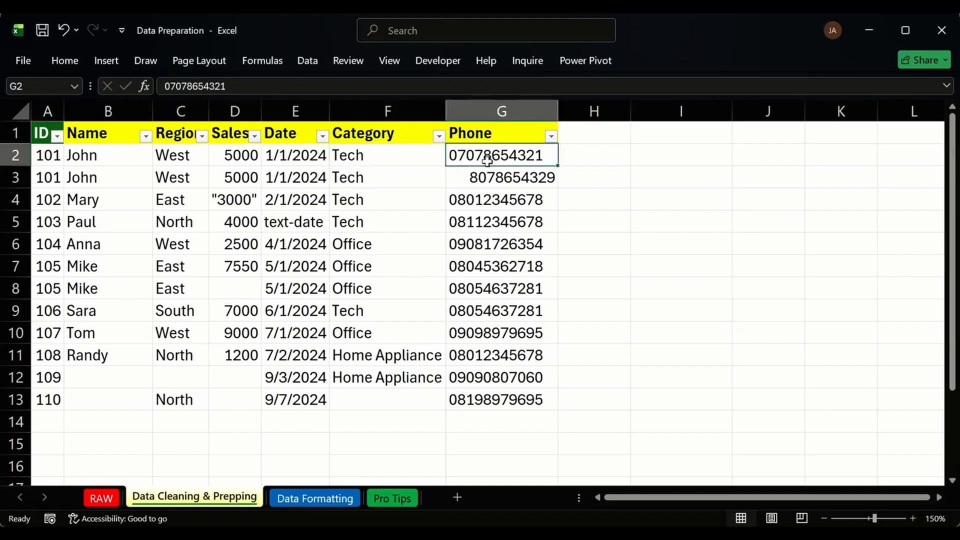
left_click(466, 179)
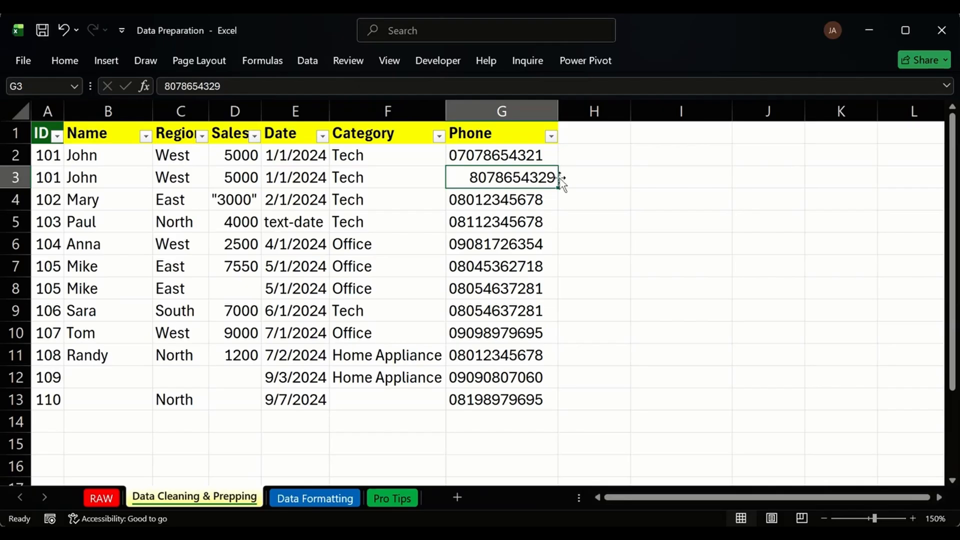
left_click(15, 178)
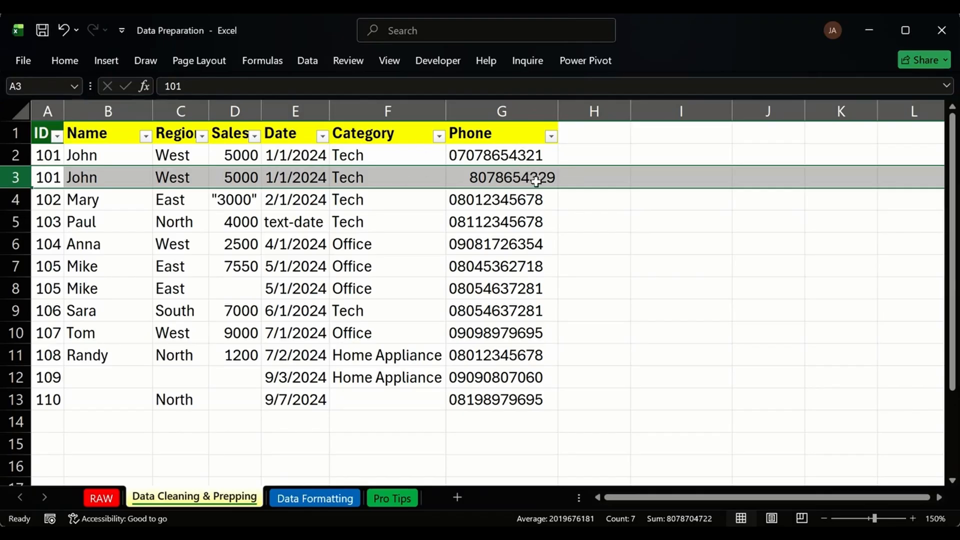
key("ctrl+z")
key("ctrl+z")
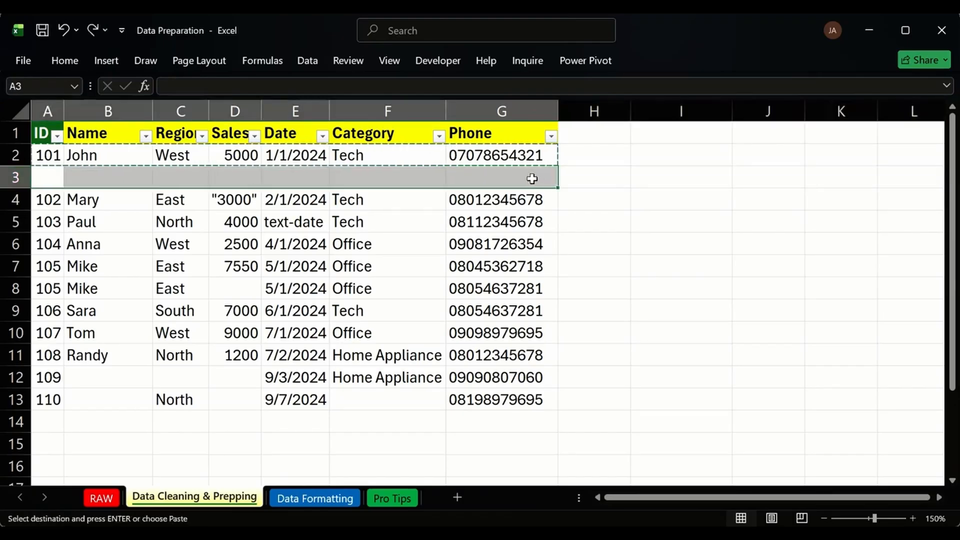
key("ctrl+y")
left_click(592, 181)
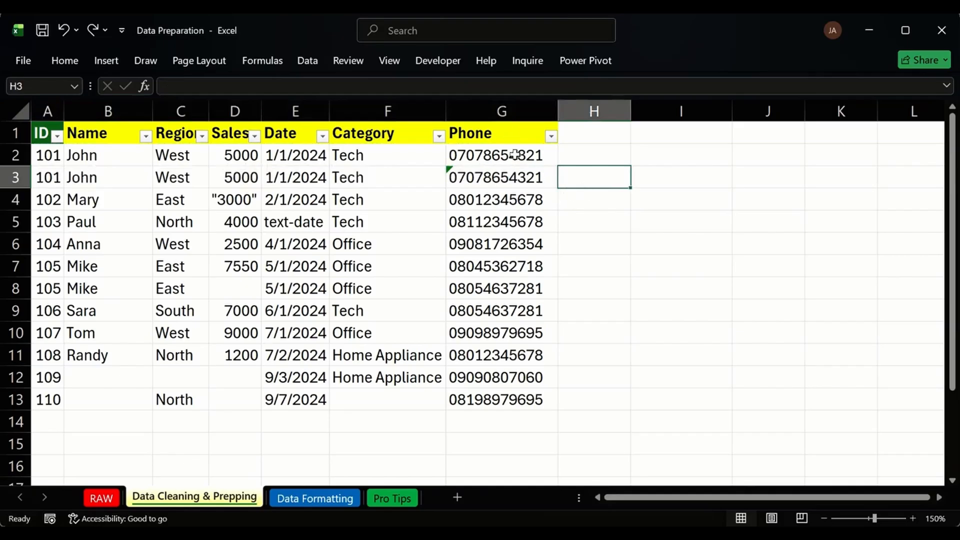
left_click_drag(56, 157, 456, 179)
left_click(248, 175)
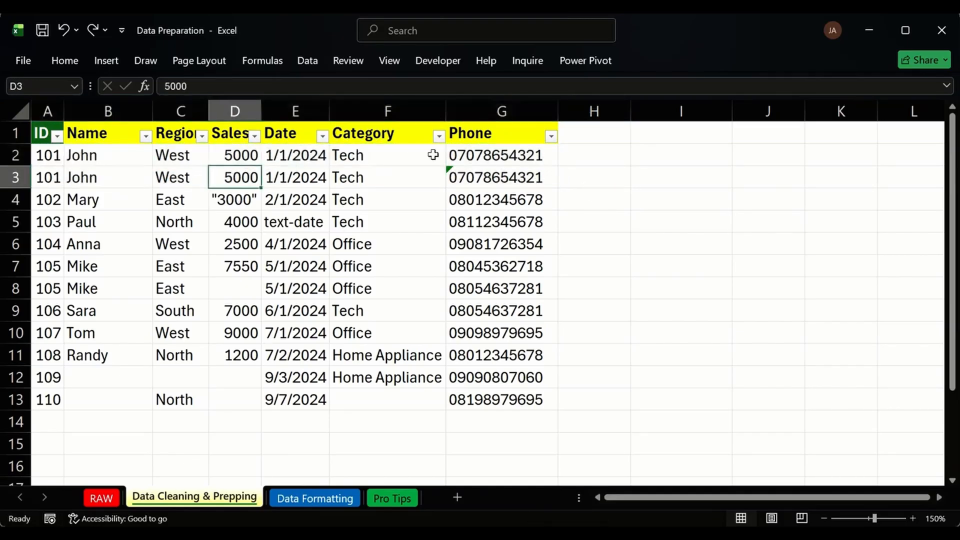
left_click(6, 175)
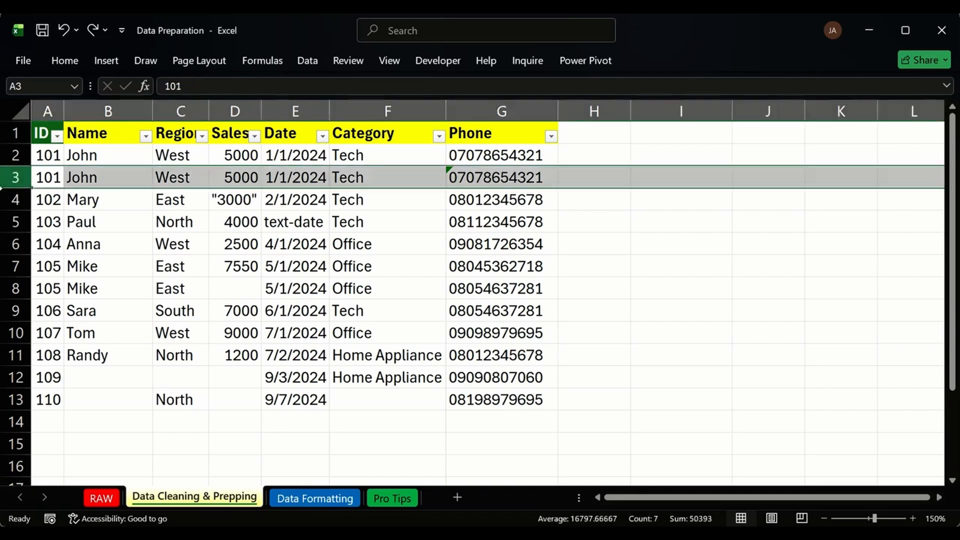
key("ctrl+minus")
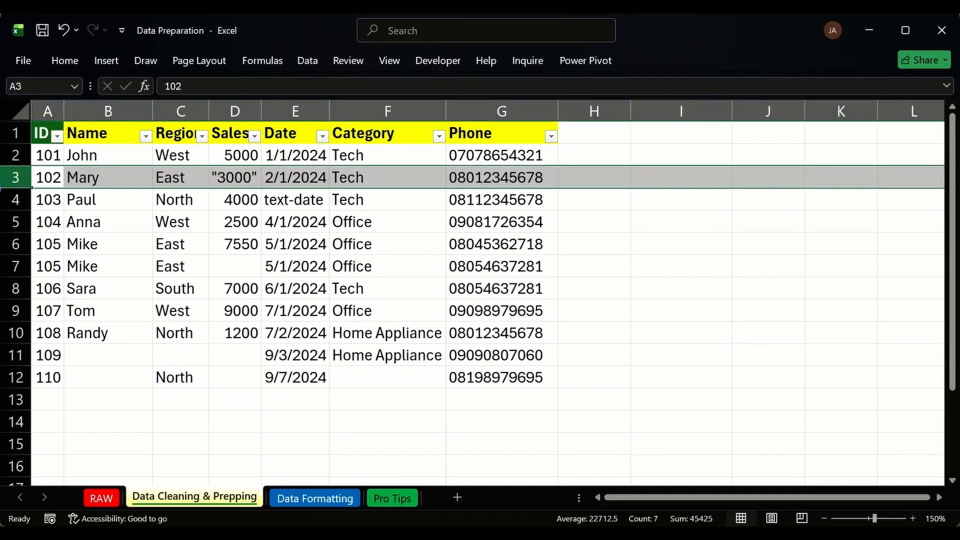
key("ctrl+z")
left_click(587, 205)
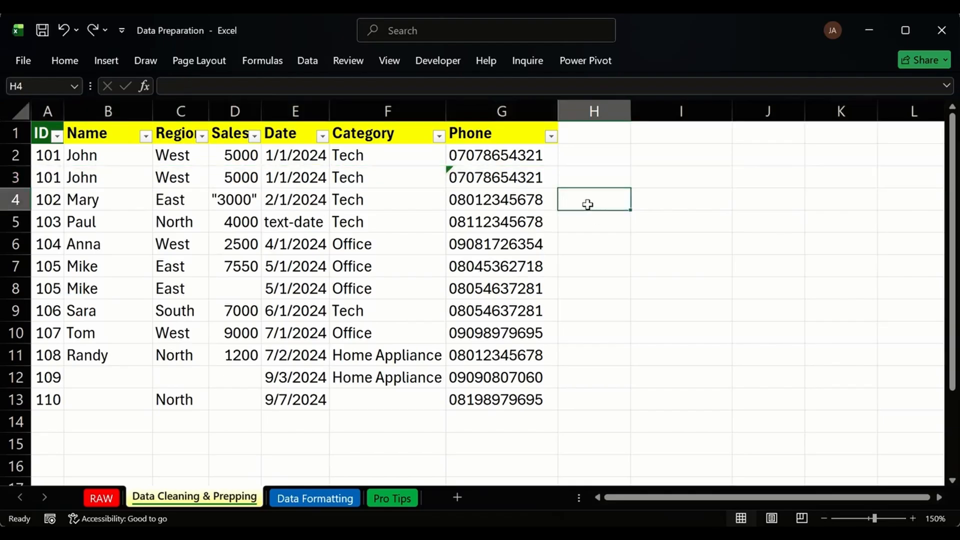
left_click(450, 174)
left_click(433, 175)
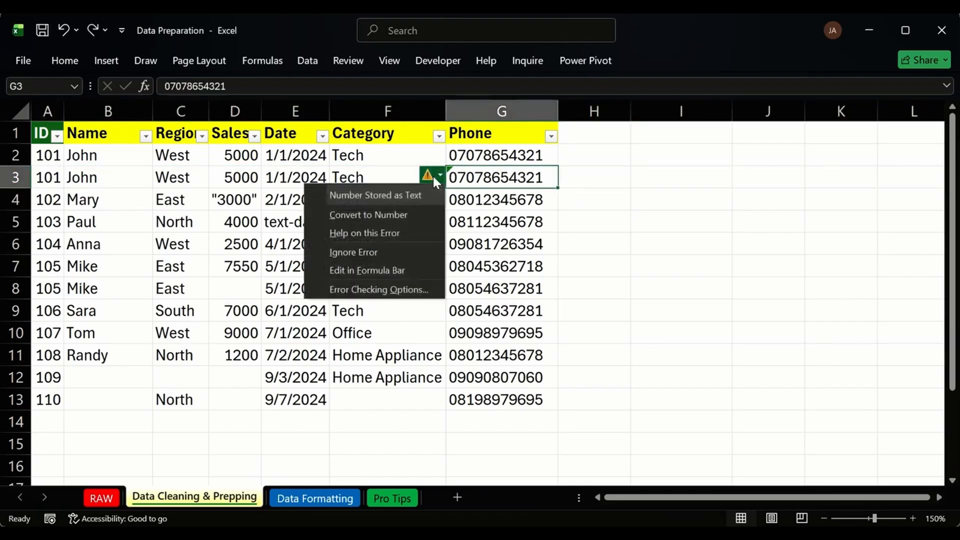
left_click(382, 250)
left_click(655, 209)
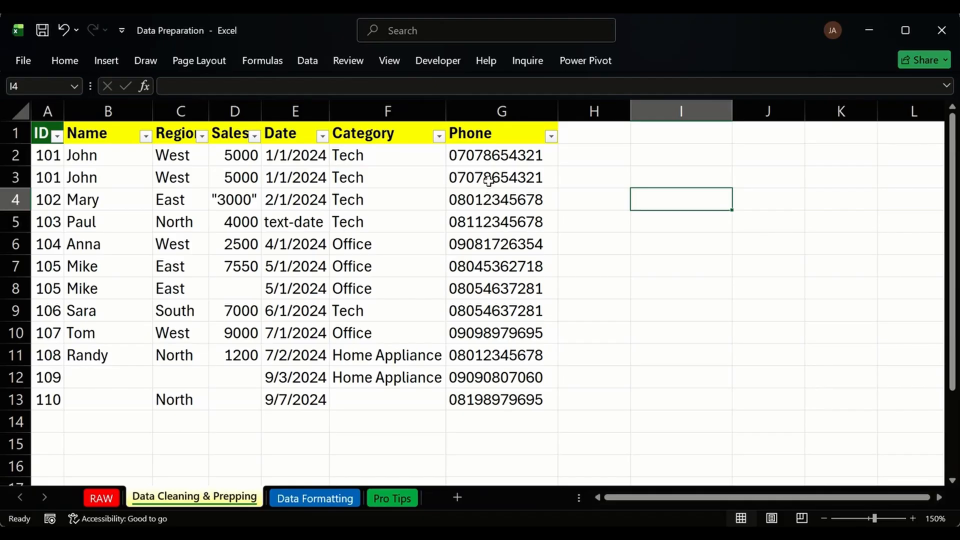
left_click(48, 112)
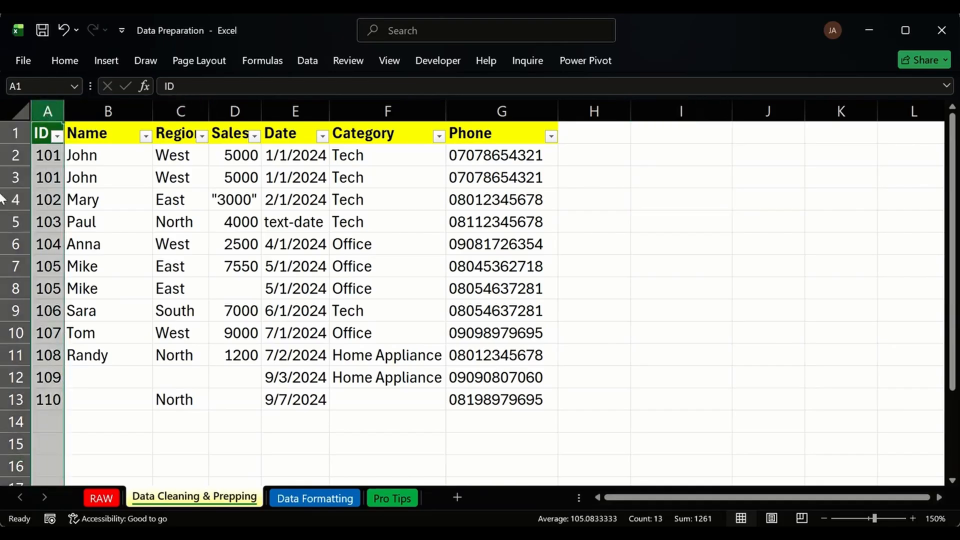
Highlight the first John record in row 2 and part of Paul's row 5 record.
left_click(5, 161)
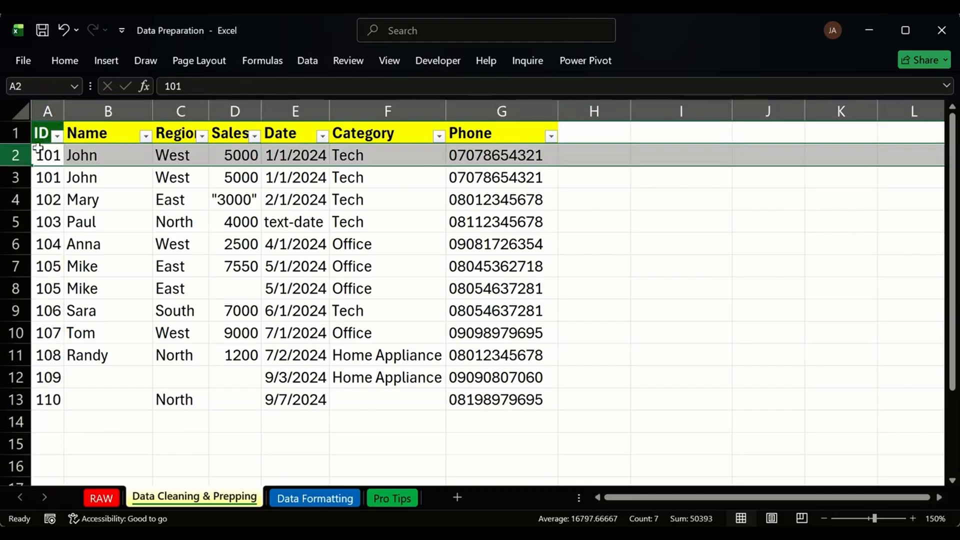
left_click_drag(47, 154, 510, 161)
left_click_drag(35, 222, 495, 217)
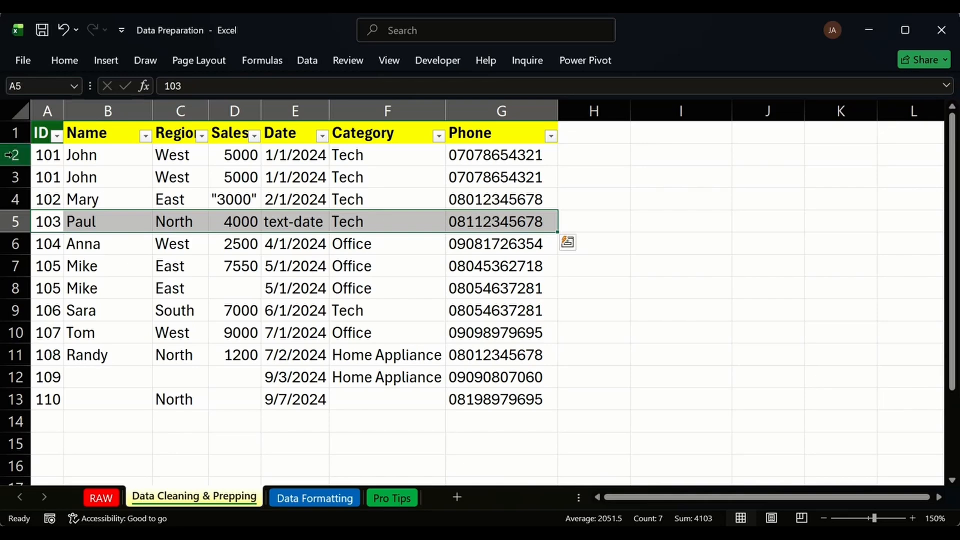
Select the ID values A1:A13, then the Region cells C1:C13.
left_click(44, 132)
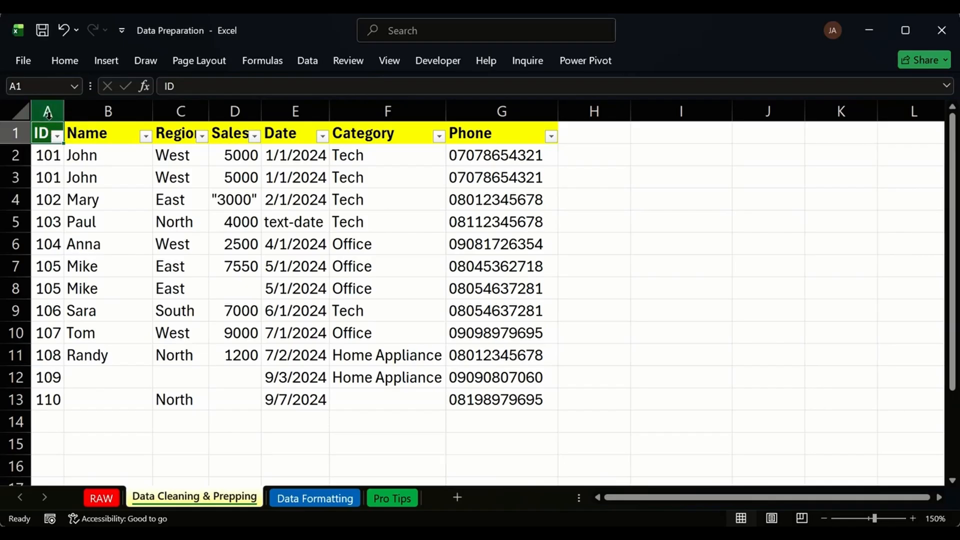
left_click_drag(48, 134, 54, 400)
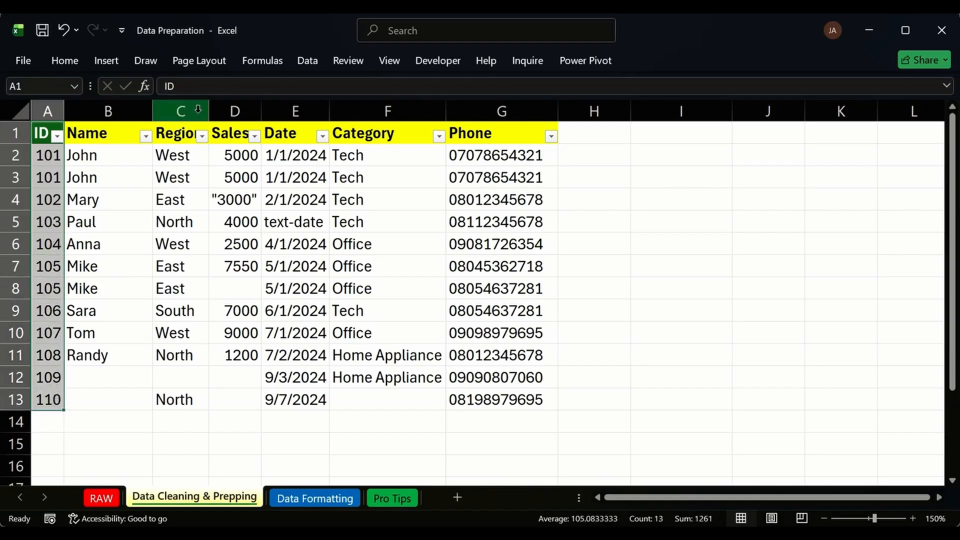
left_click(177, 134)
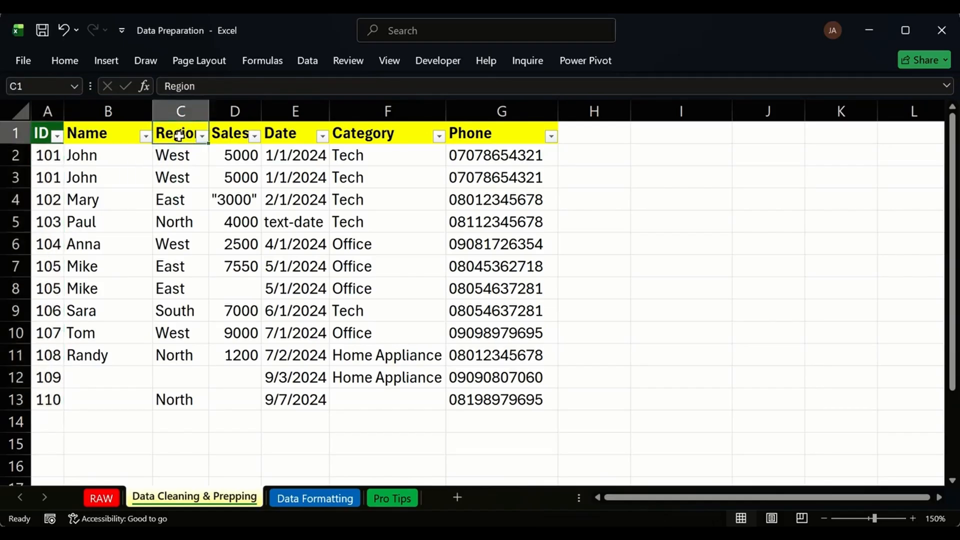
left_click_drag(176, 133, 181, 397)
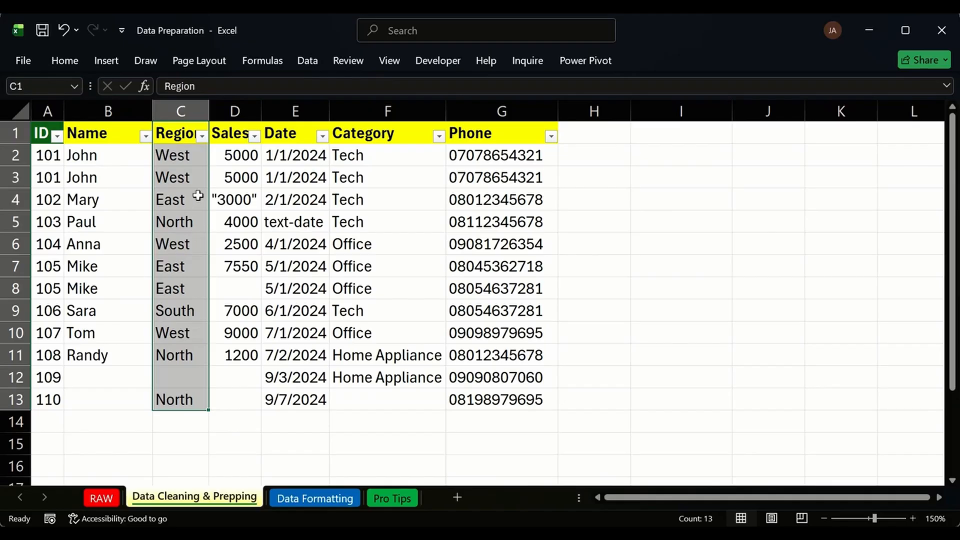
Start Remove Duplicates via search, continuing with the current Region selection only.
left_click(440, 31)
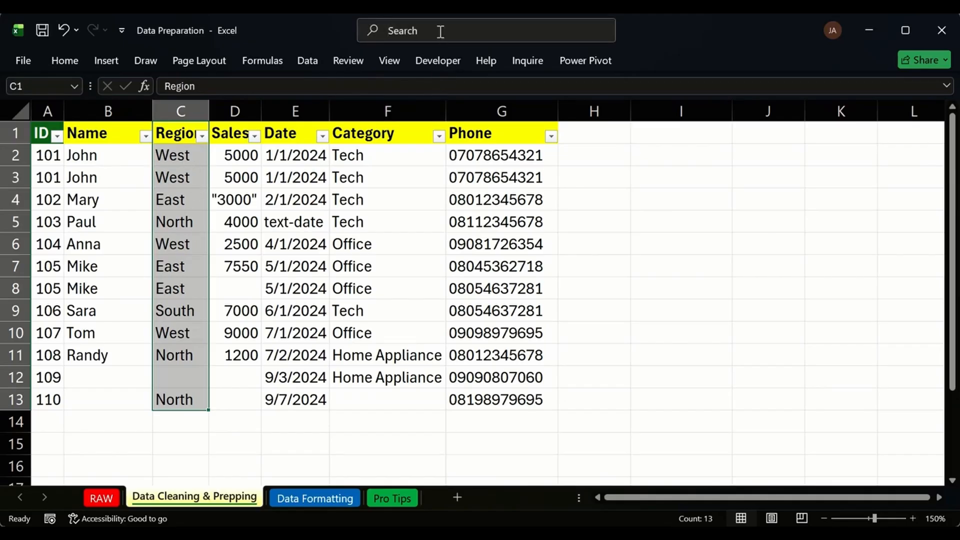
type("REMOVE")
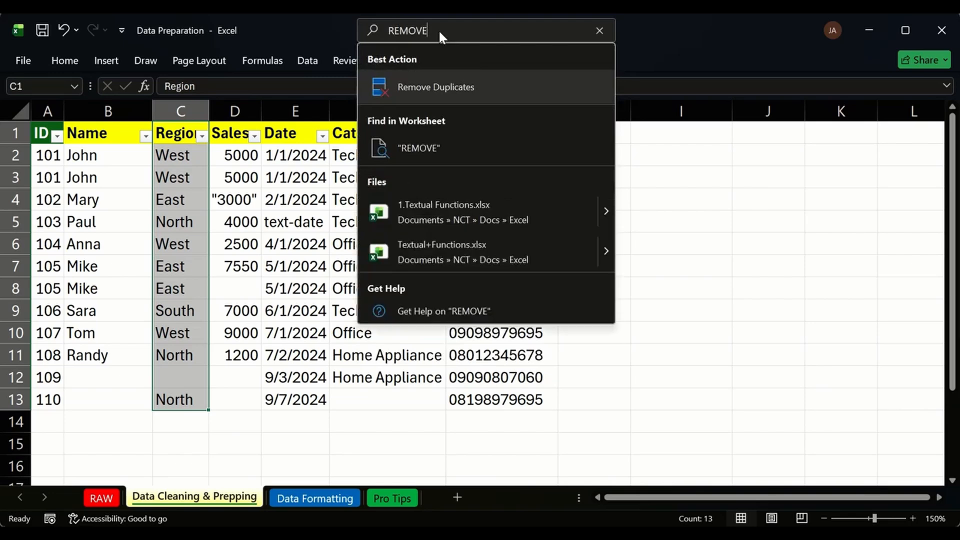
left_click(524, 86)
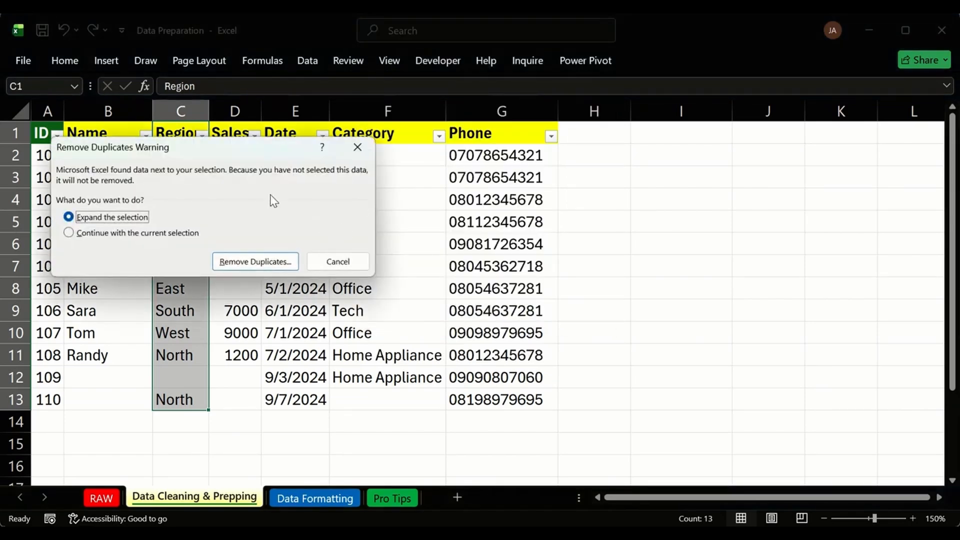
left_click_drag(201, 157, 424, 160)
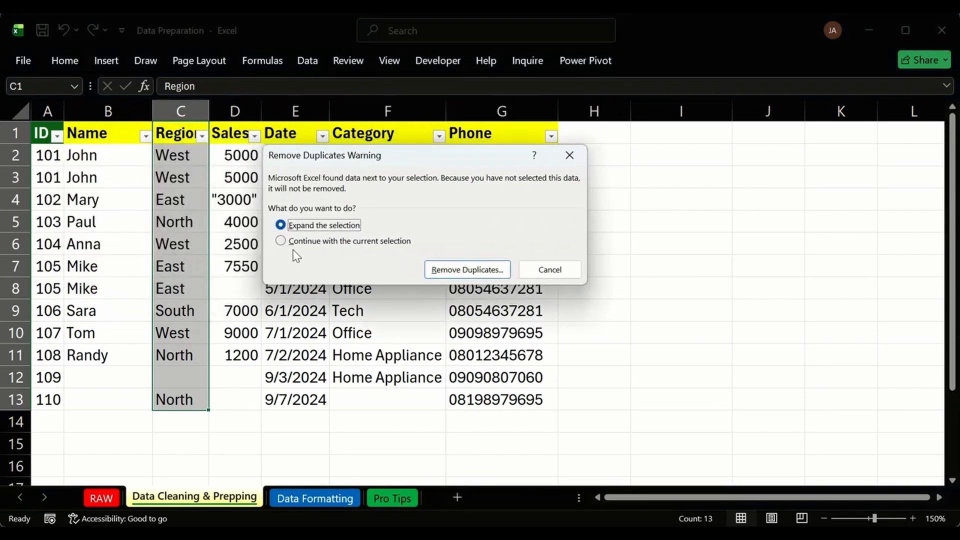
left_click(280, 241)
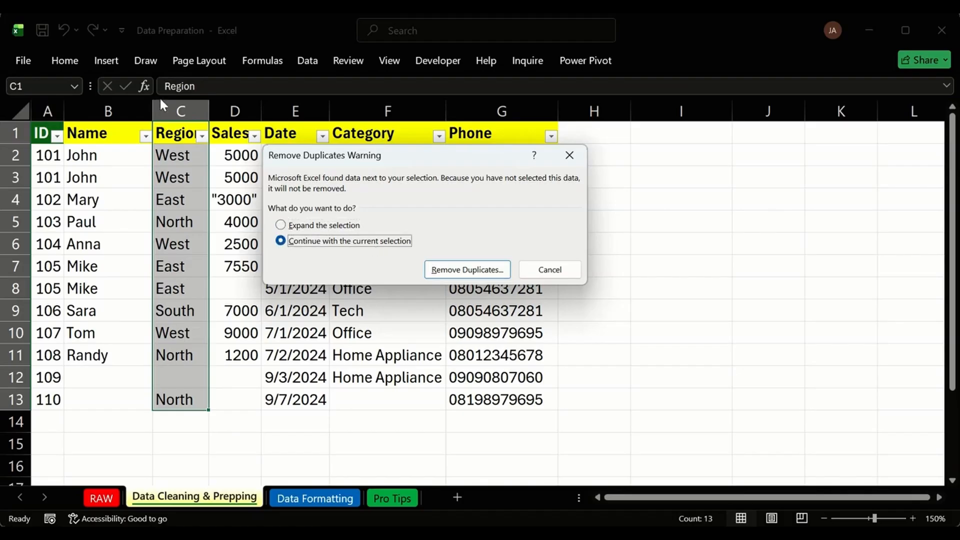
left_click(463, 270)
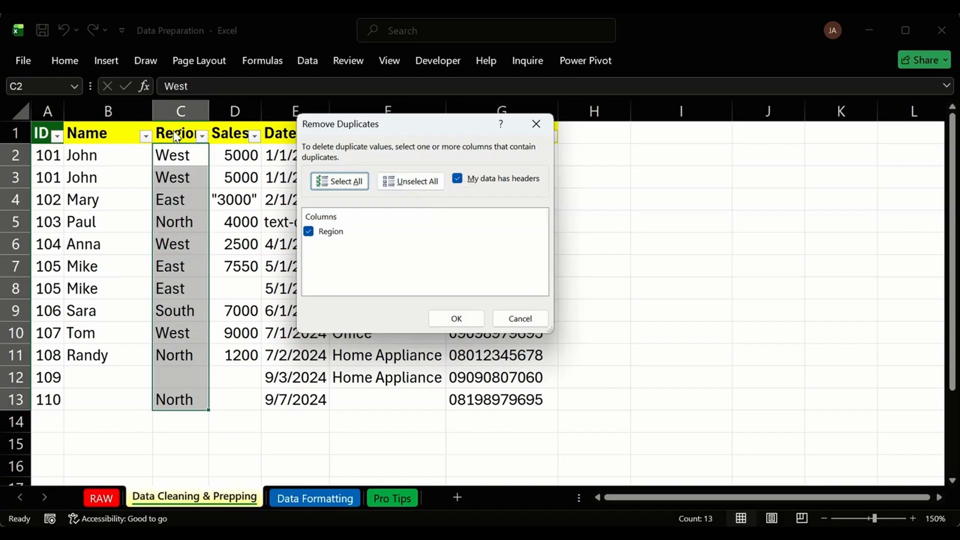
Keep 'My data has headers' checked, remove the Region duplicates and dismiss the summary.
left_click(457, 178)
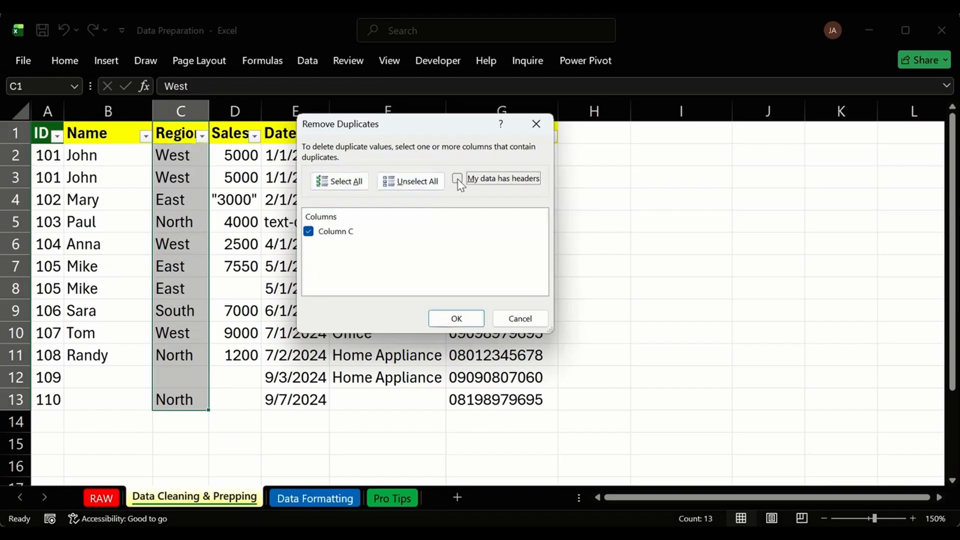
left_click(457, 179)
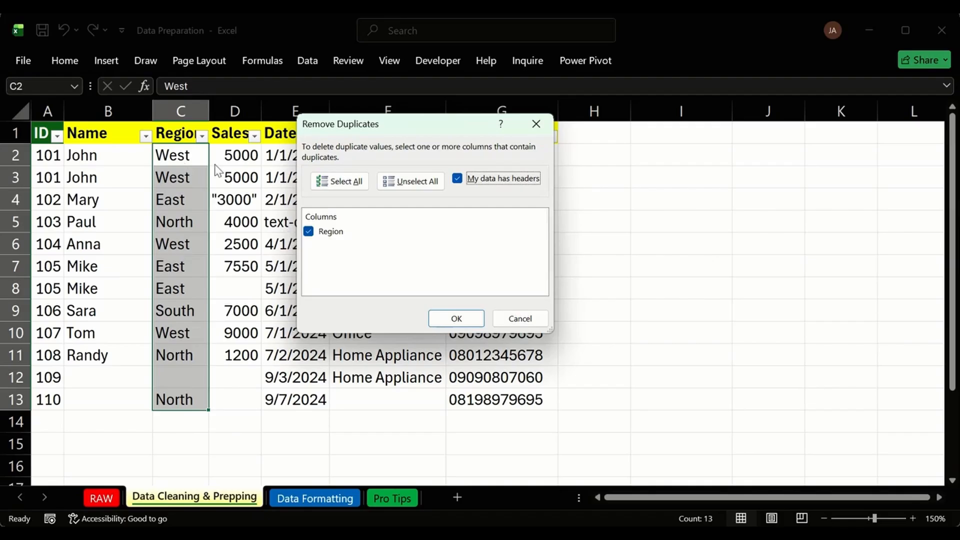
left_click(456, 318)
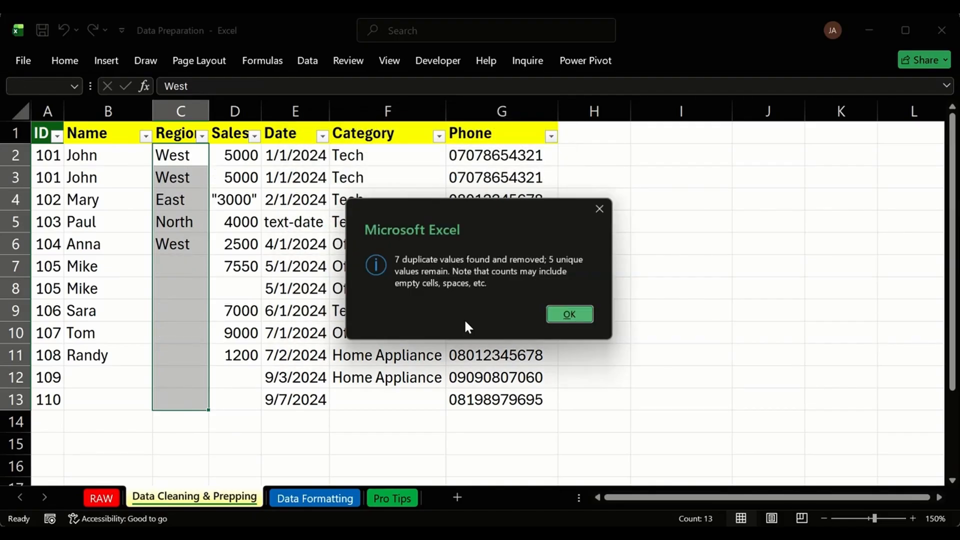
left_click(562, 315)
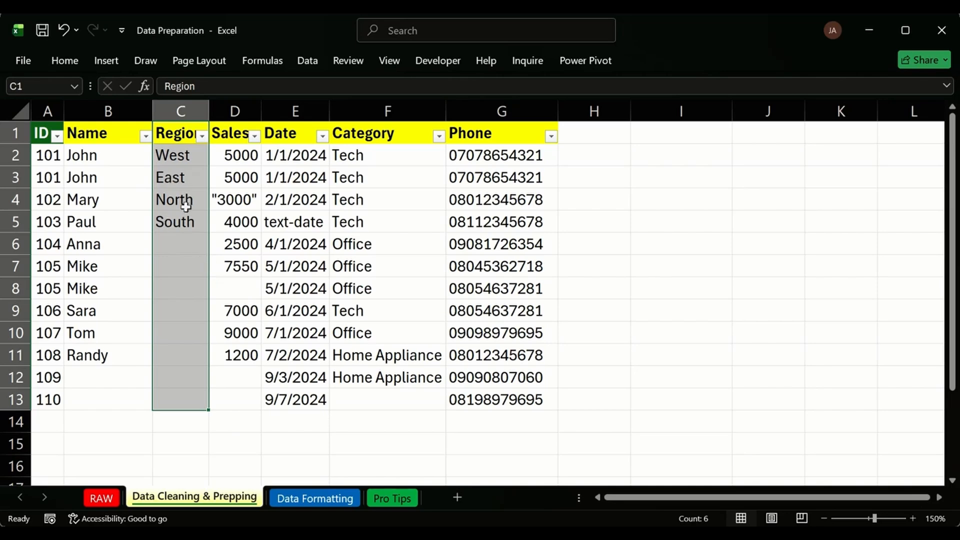
Undo the Region duplicate removal and select the table data A2:G13.
key("ctrl+z")
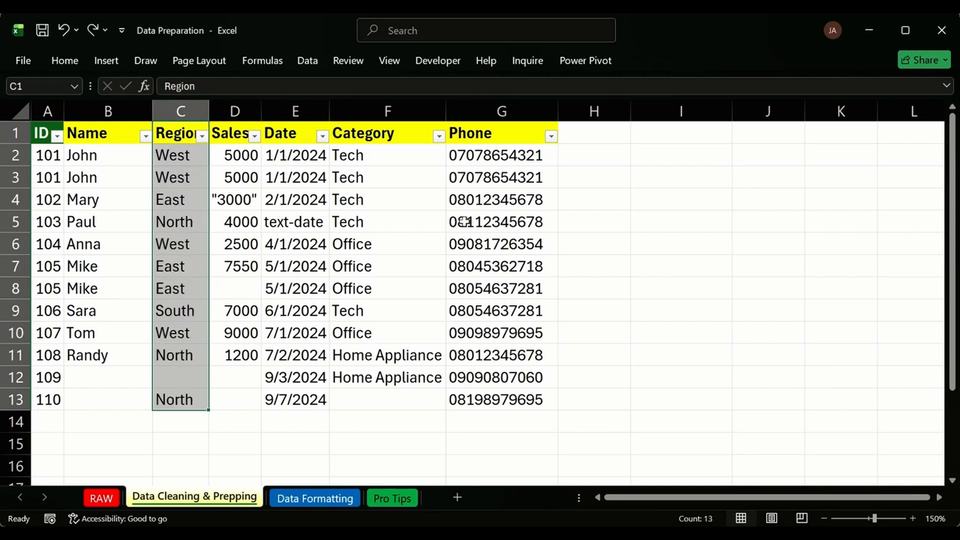
left_click(588, 222)
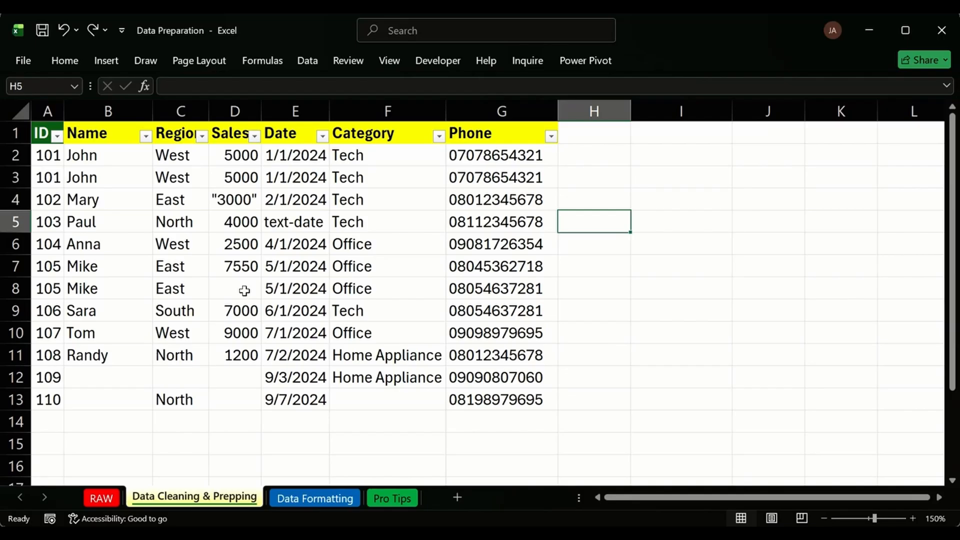
left_click(375, 282)
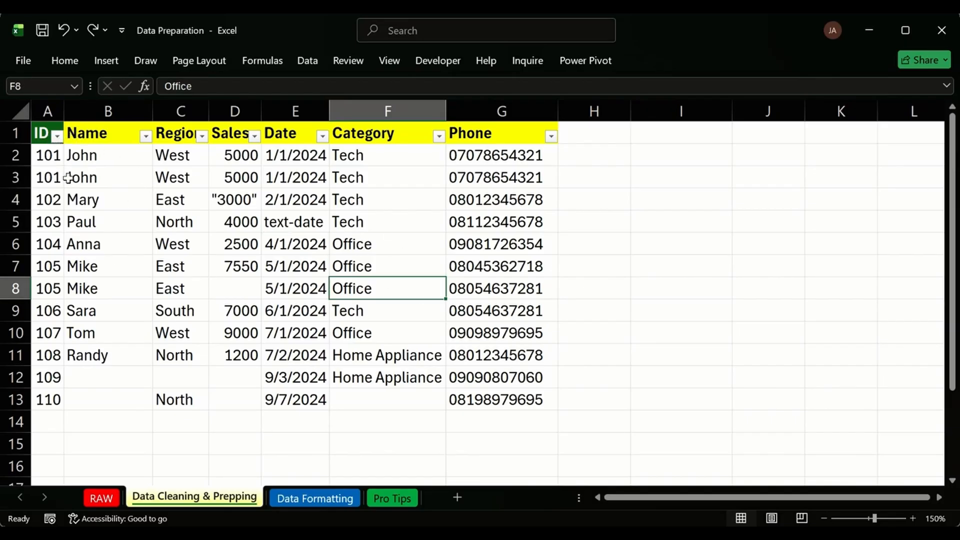
left_click_drag(60, 159, 235, 199)
left_click_drag(413, 240, 547, 396)
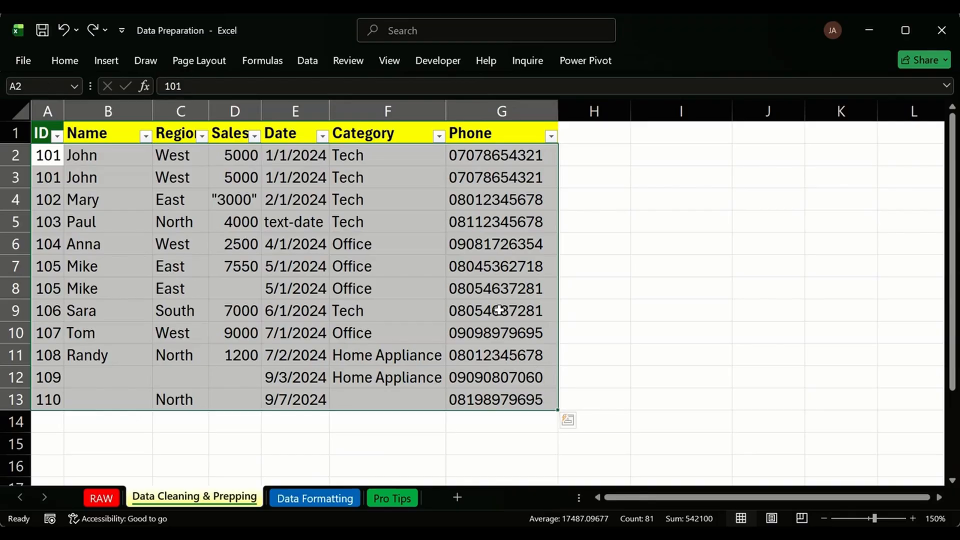
left_click(466, 268)
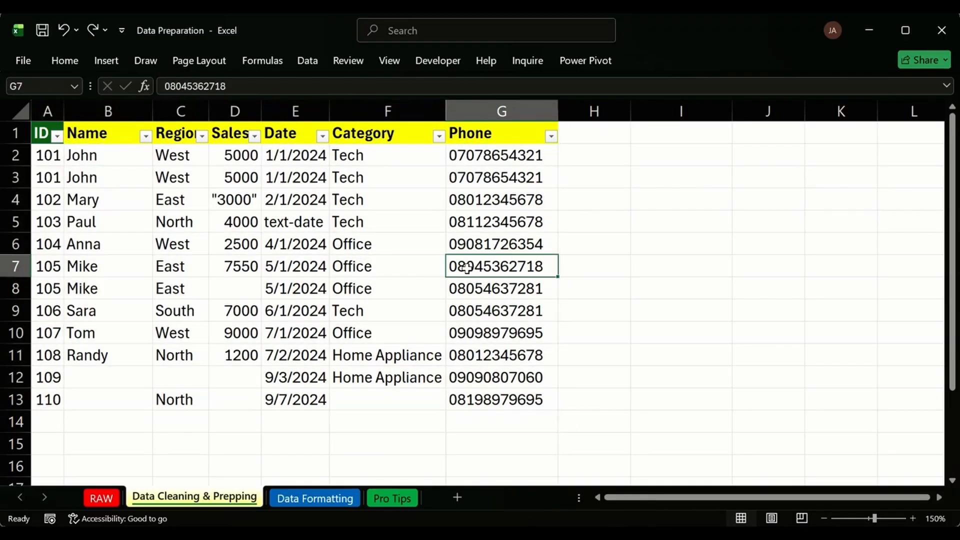
Launch Remove Duplicates from the search box and confirm all seven columns, ID to Phone, are ticked.
left_click(390, 32)
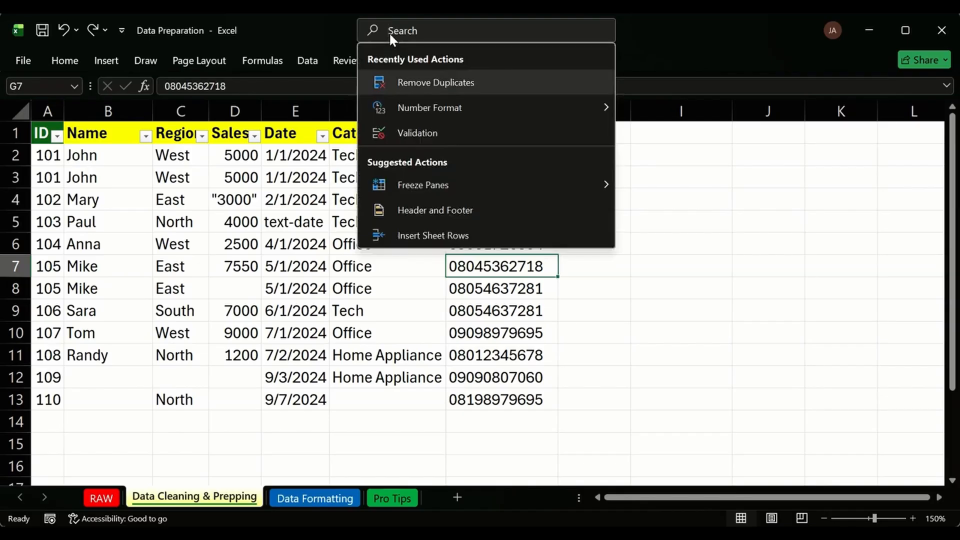
left_click(499, 86)
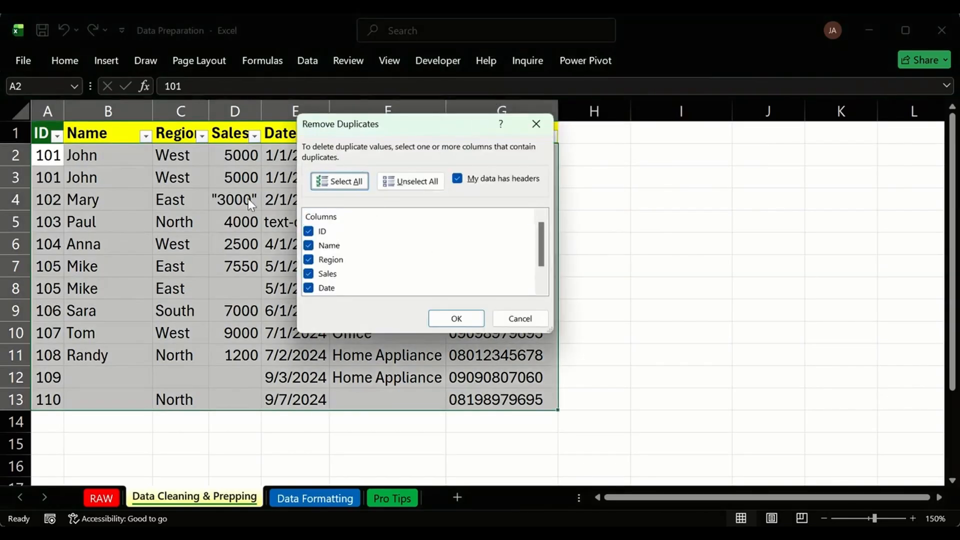
left_click_drag(374, 128, 672, 164)
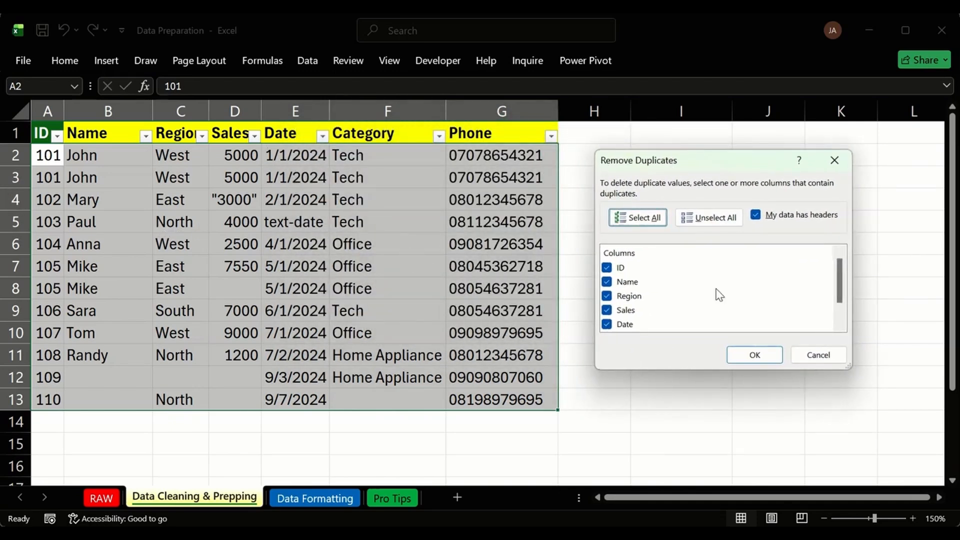
scroll(643, 273, "down", 1)
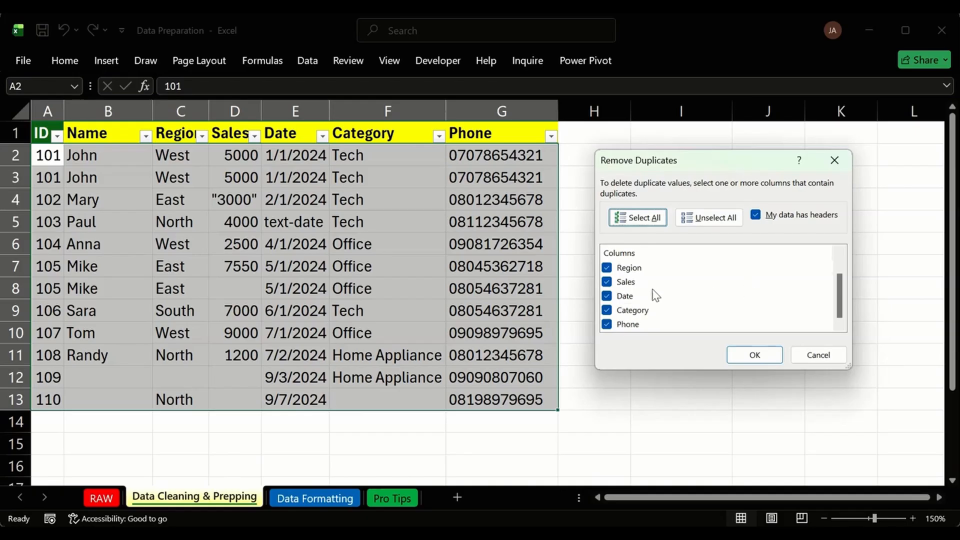
scroll(655, 294, "up", 1)
scroll(625, 270, "down", 1)
scroll(624, 300, "up", 1)
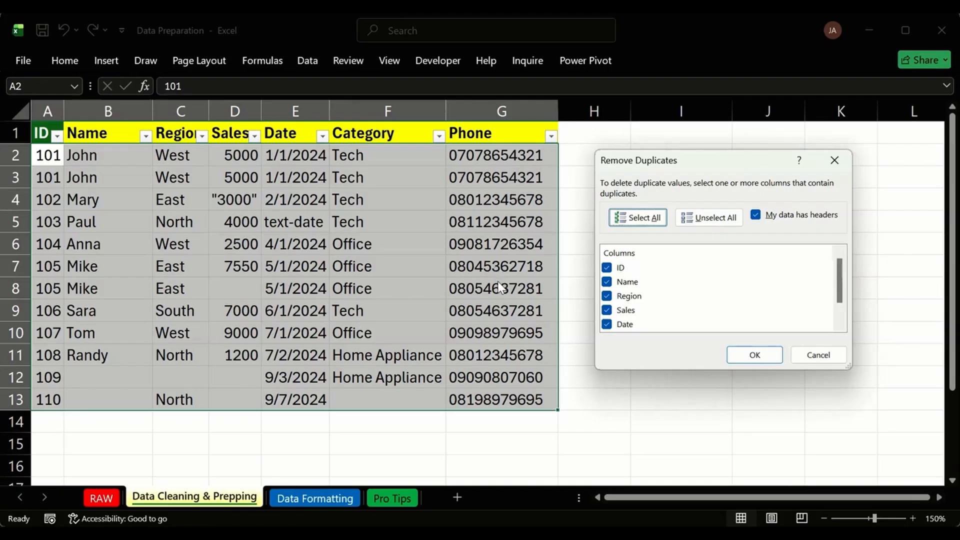
Remove duplicates across all seven columns, deleting the repeated ID 101 row.
left_click(758, 355)
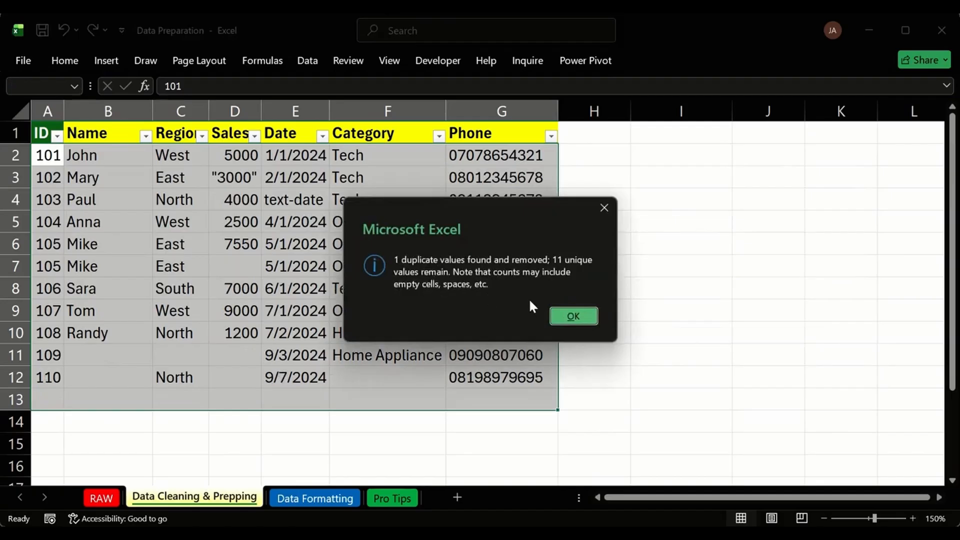
left_click(573, 316)
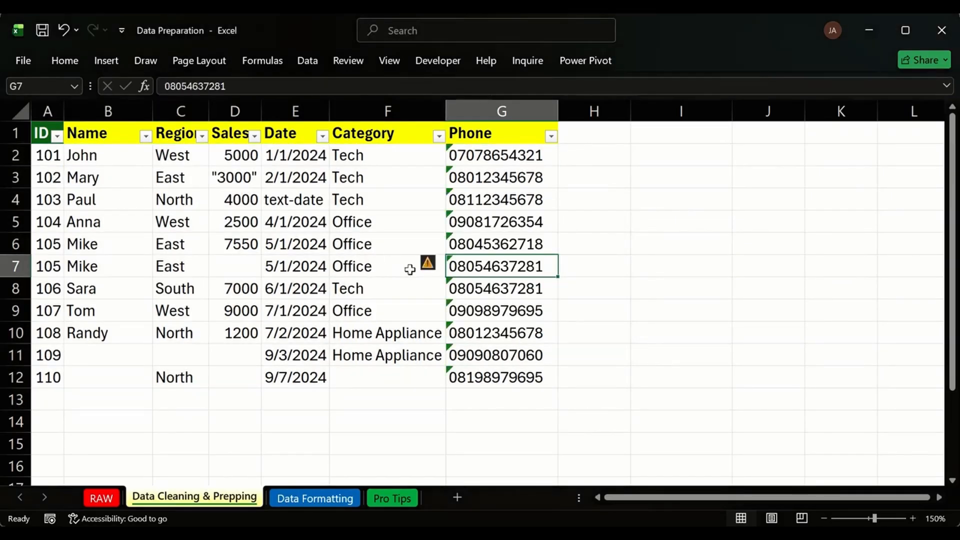
Make the second ID 105 row match the first: sales 7550 in D7 and G6's phone copied into G7.
left_click(439, 265)
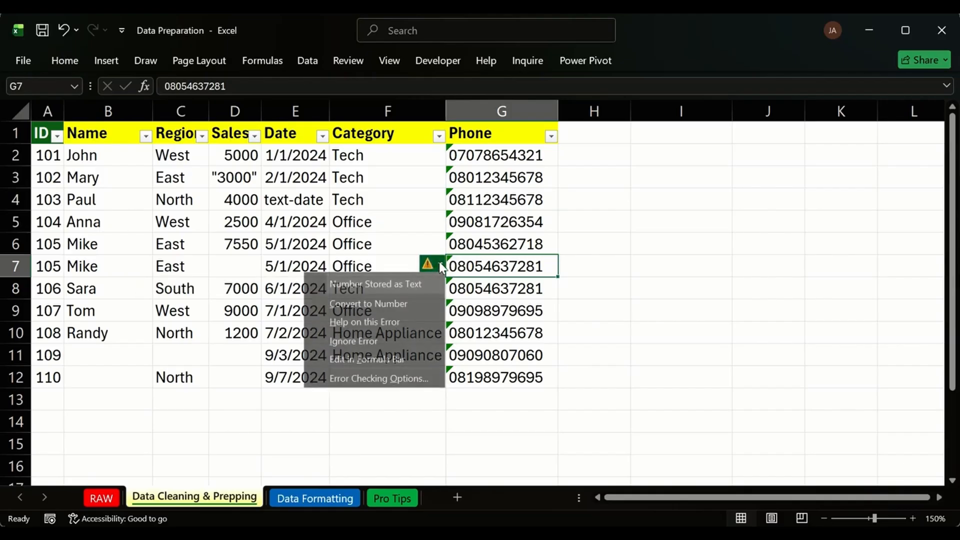
left_click(464, 260)
mouse_move(428, 264)
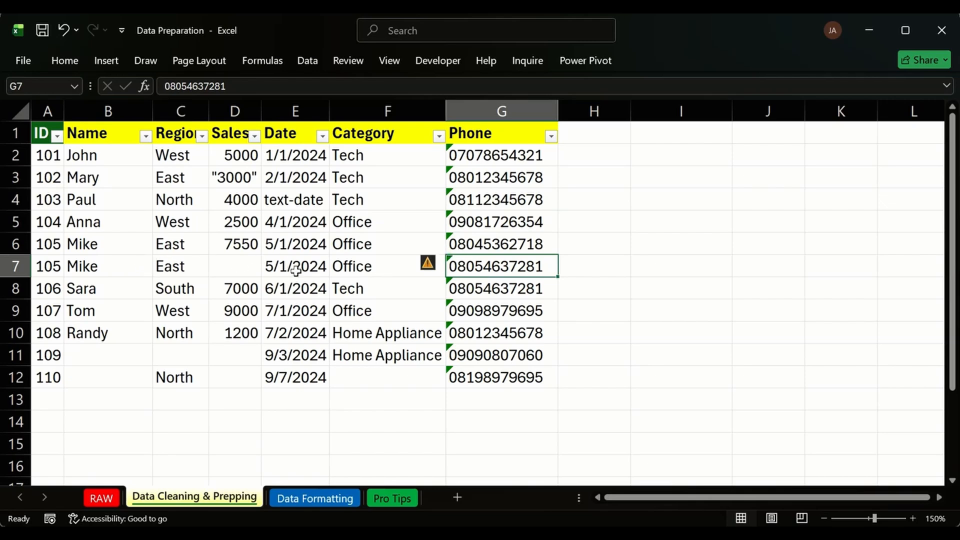
left_click(235, 270)
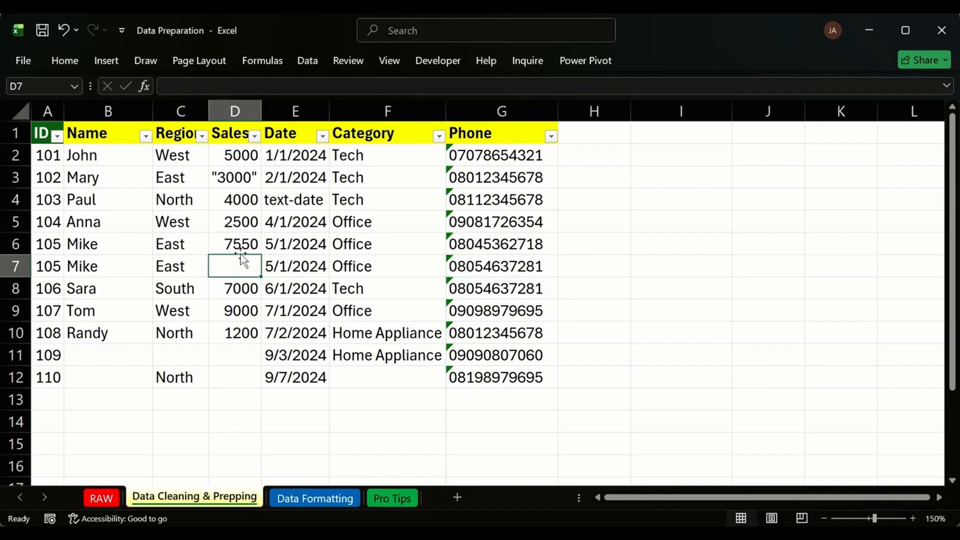
type("7550")
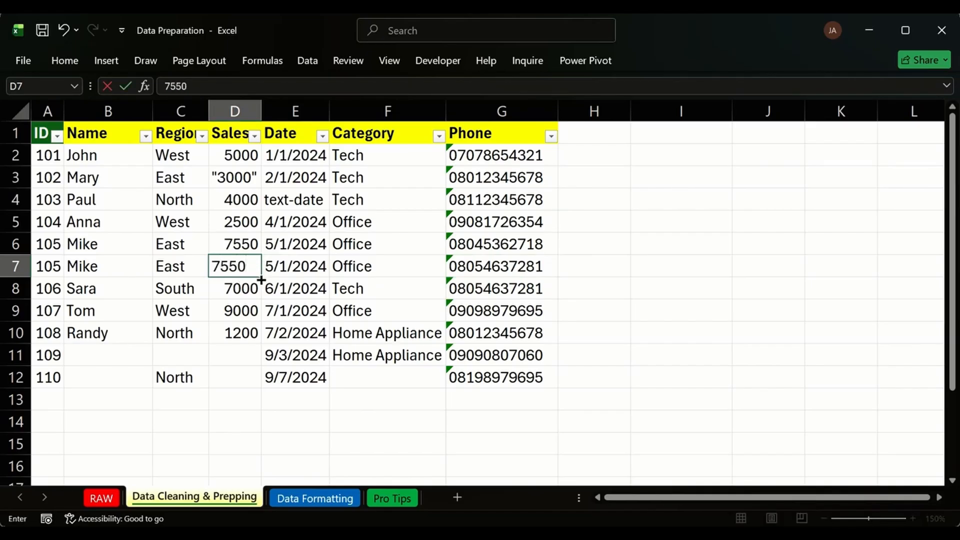
key("Return")
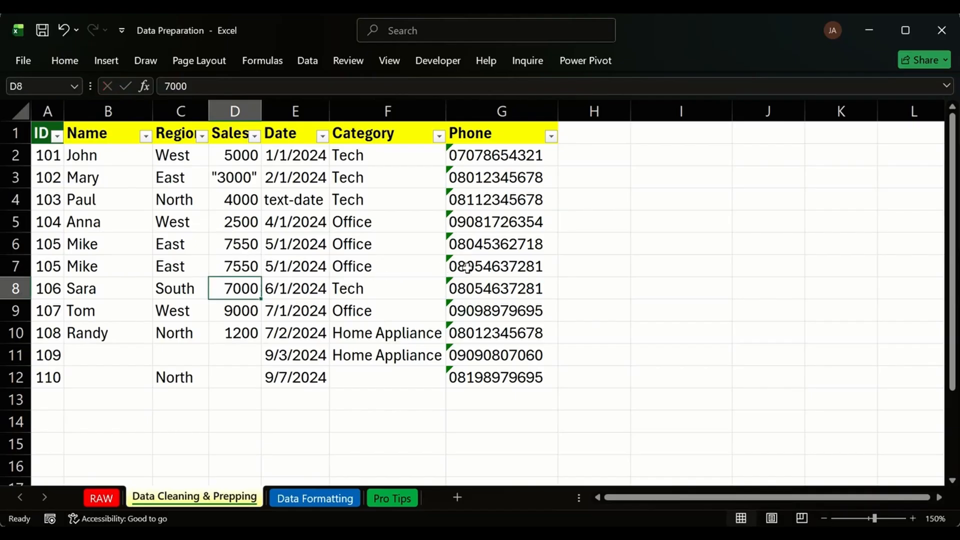
left_click(534, 244)
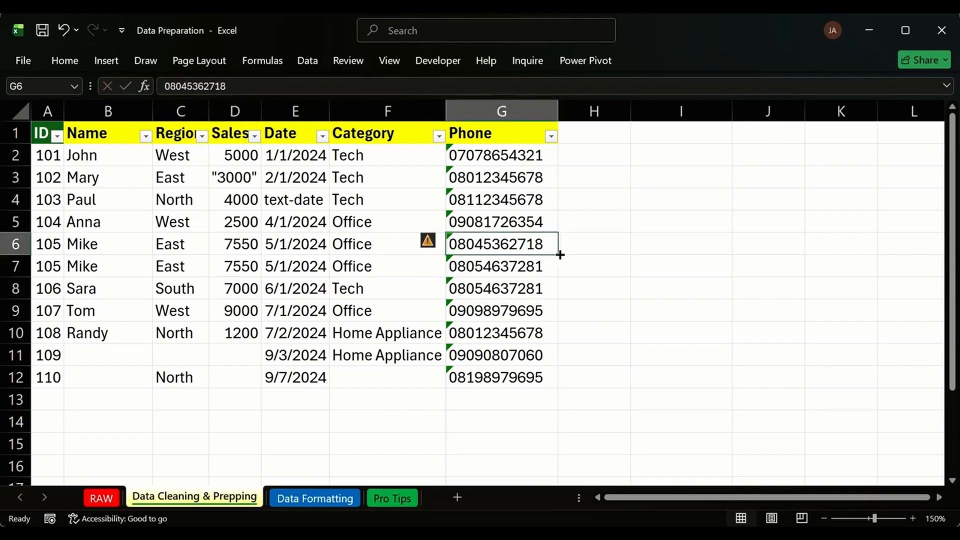
left_click_drag(559, 255, 558, 274)
left_click(600, 238)
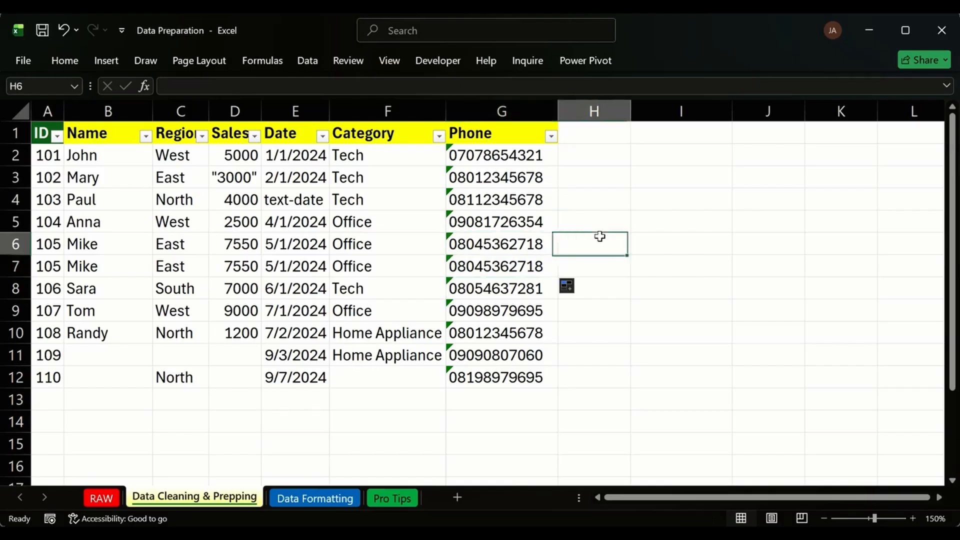
Run Remove Duplicates on the table again, dropping the repeated ID 105 row.
left_click(108, 175)
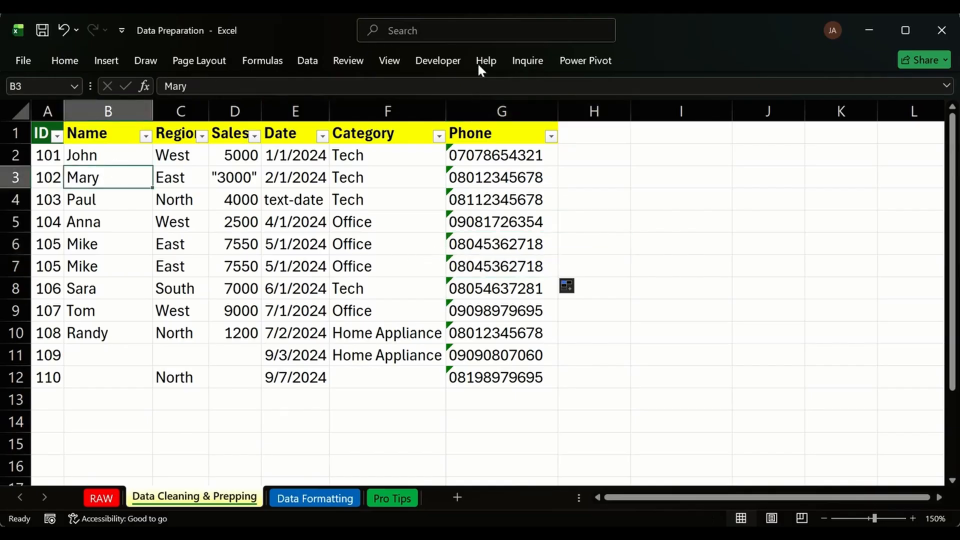
left_click(422, 33)
left_click(440, 82)
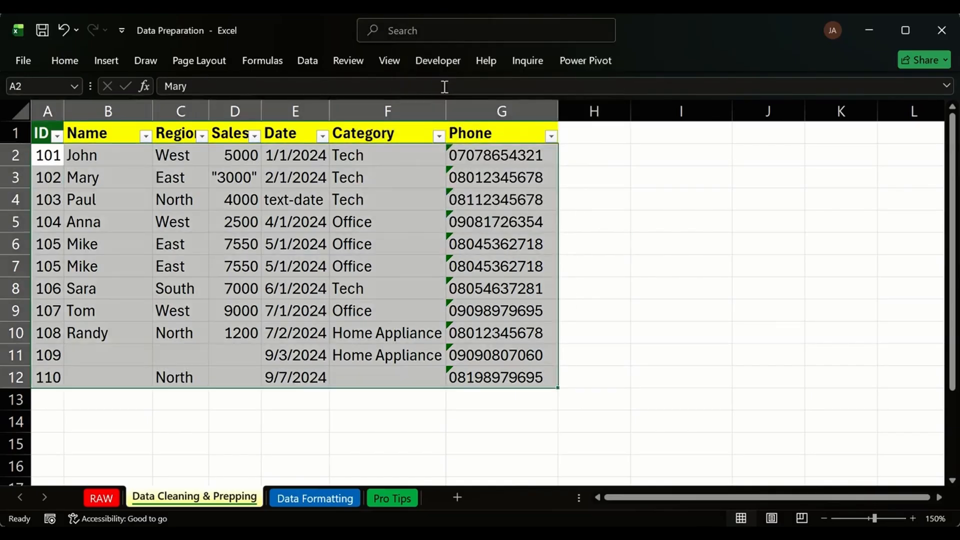
left_click(752, 353)
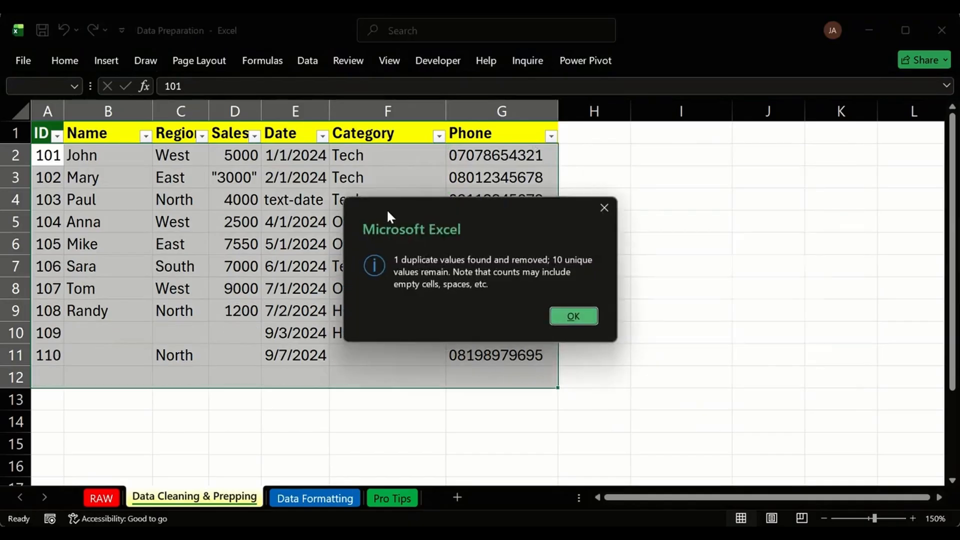
left_click(583, 316)
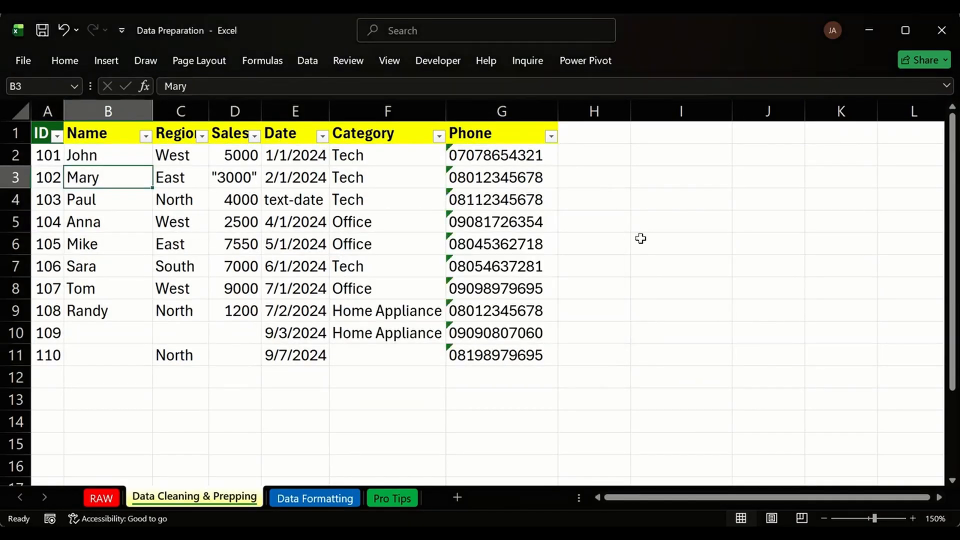
left_click(649, 172)
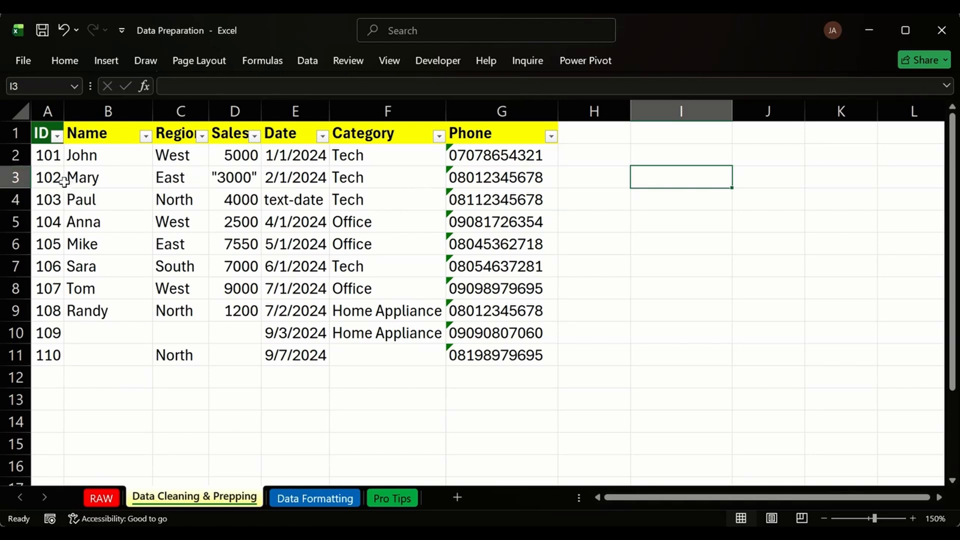
Review the messy entries: the quoted "3000" sales, the text date in E4, and empty D10.
left_click(49, 153)
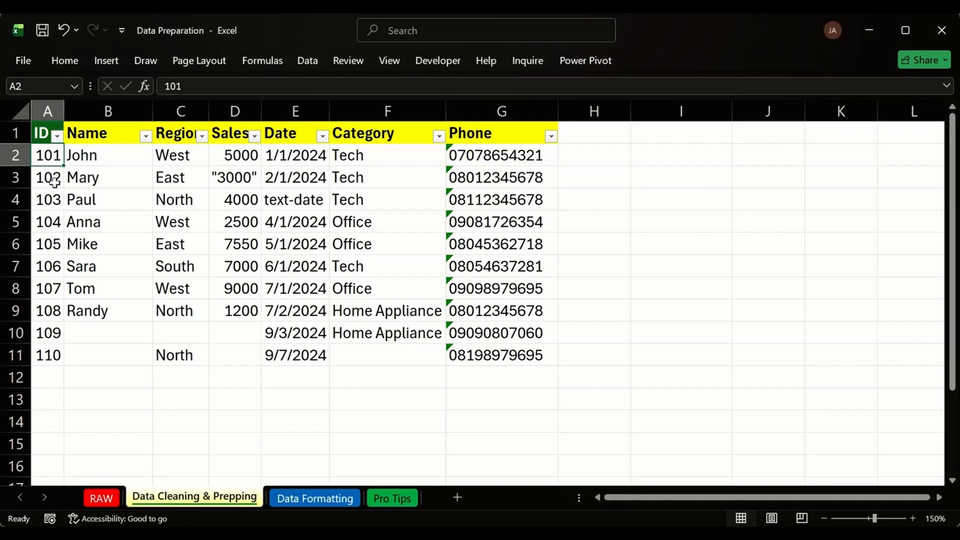
left_click(48, 111)
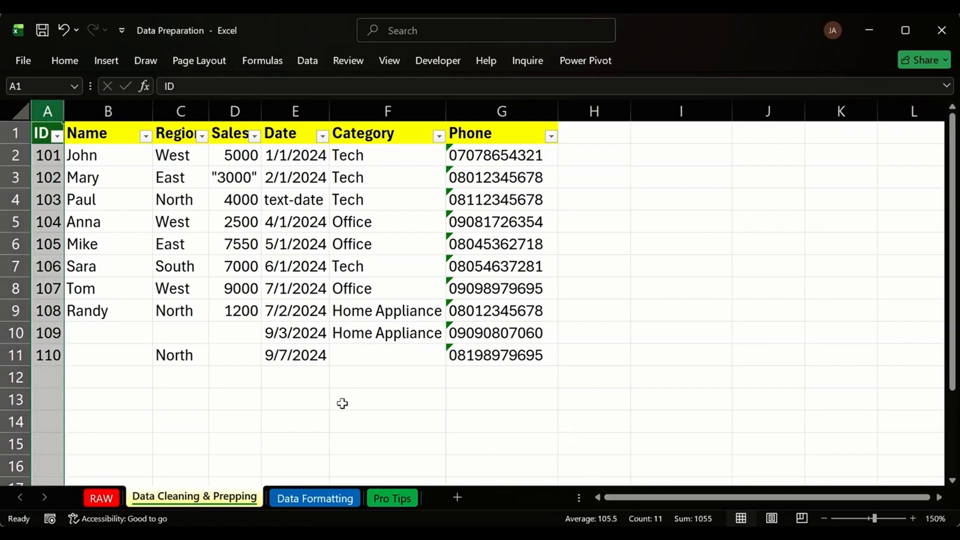
left_click(309, 395)
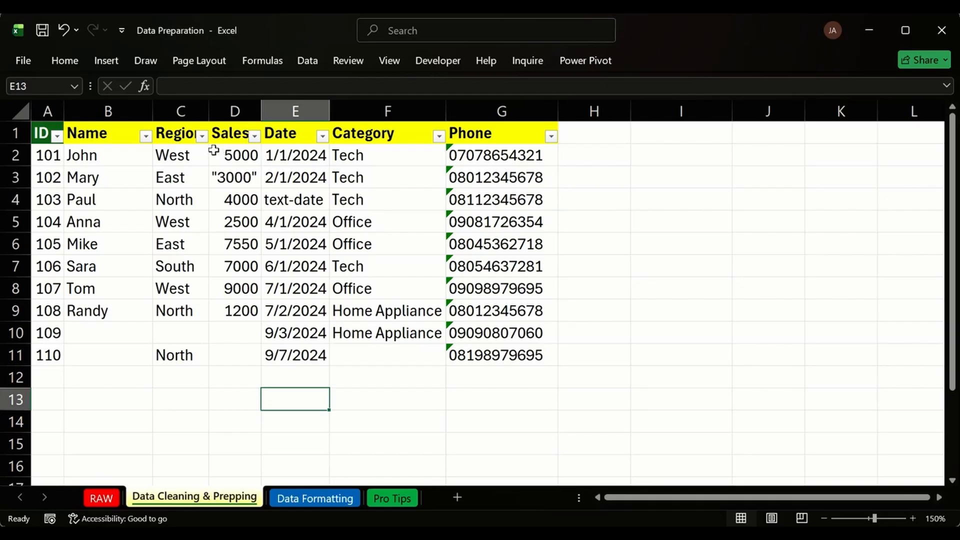
left_click(245, 176)
left_click(111, 179)
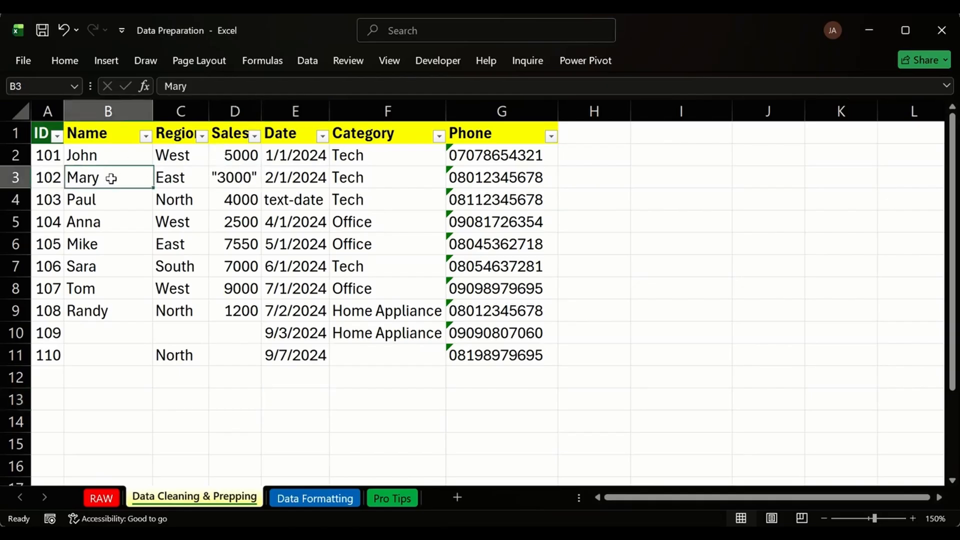
left_click(235, 178)
left_click(295, 200)
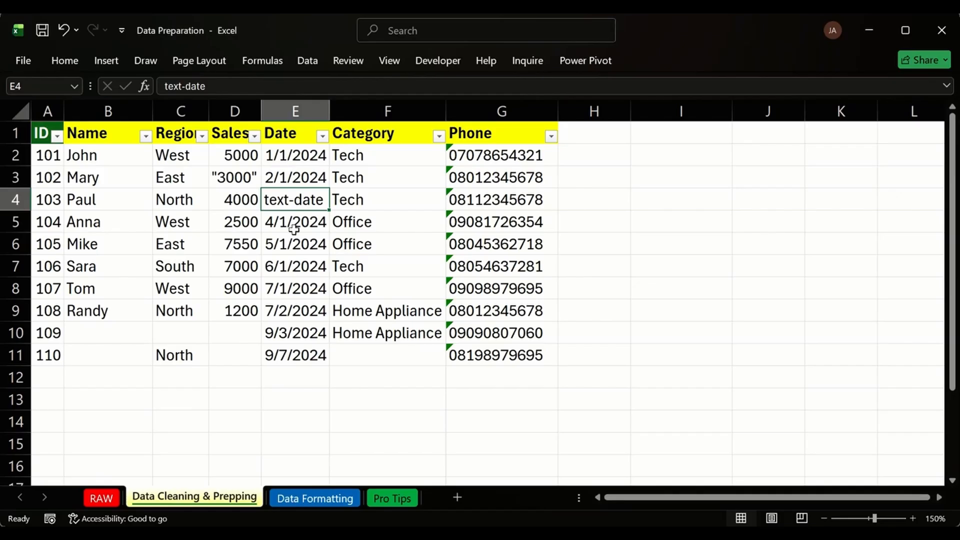
left_click(294, 228)
left_click(215, 176)
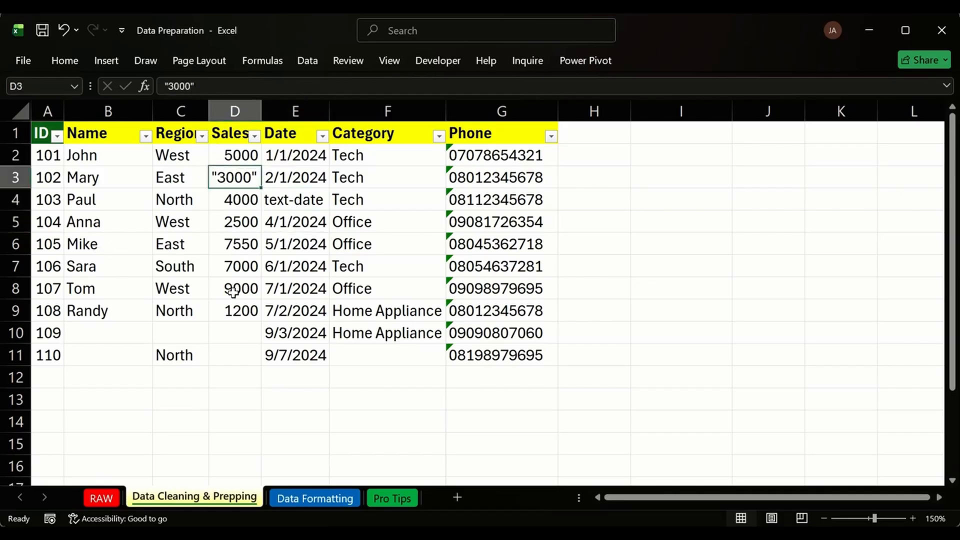
left_click(225, 322)
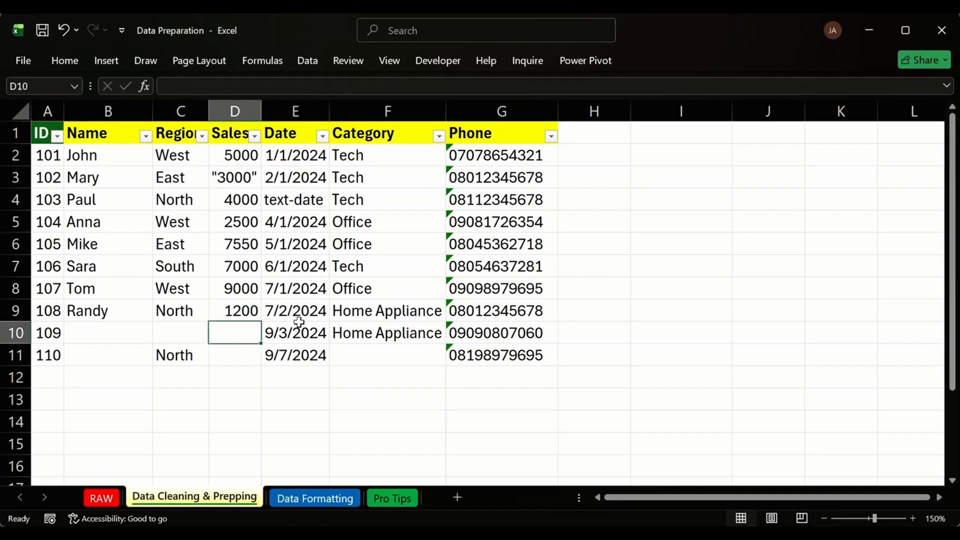
Widen column A so the ID header and IDs 101–110 fit.
left_click(44, 133)
left_click(45, 153)
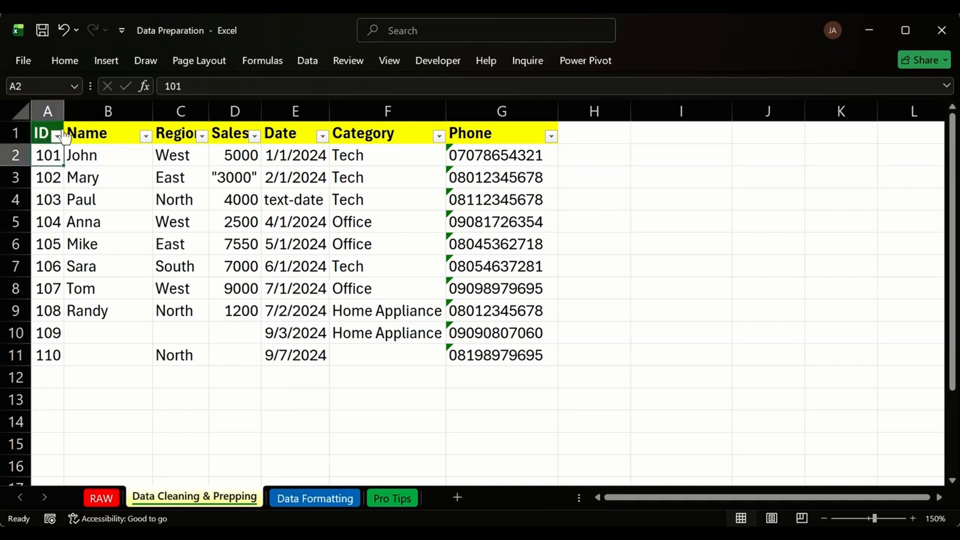
left_click_drag(64, 110, 90, 110)
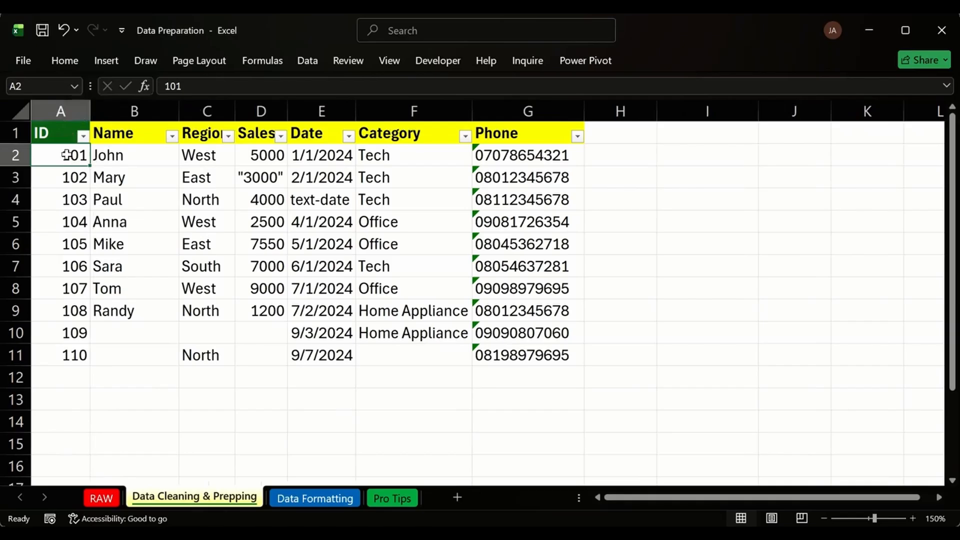
left_click_drag(66, 155, 81, 355)
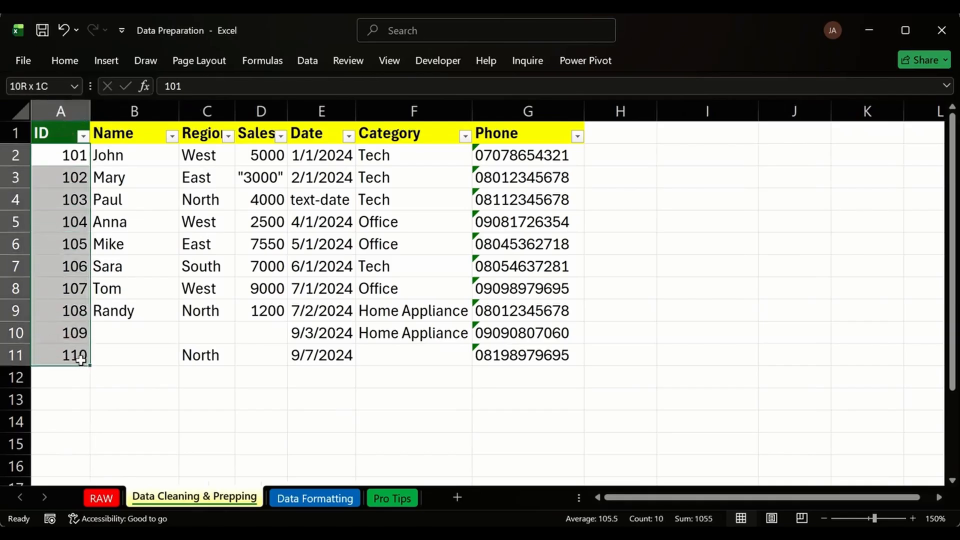
left_click(57, 167)
left_click(54, 156)
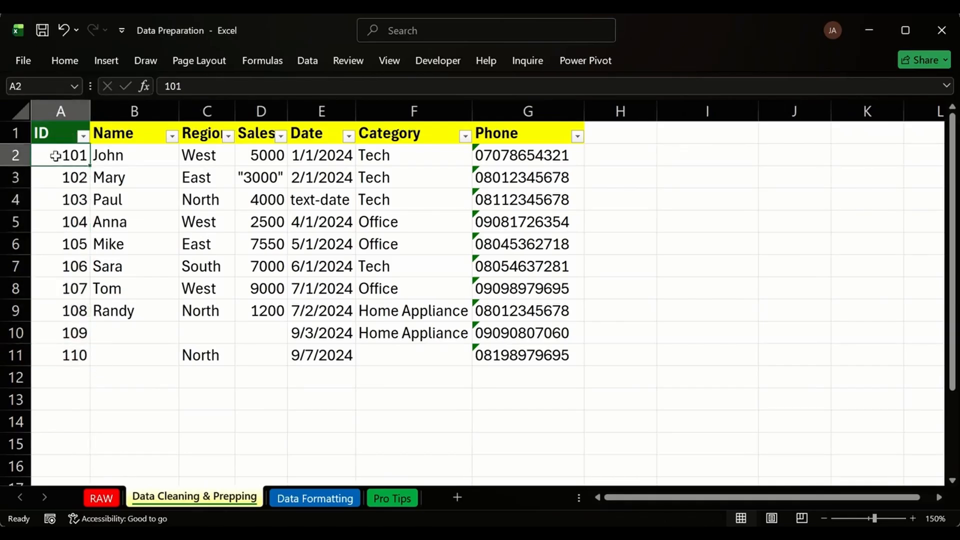
Insert a blank column B before the Name column.
left_click(142, 105)
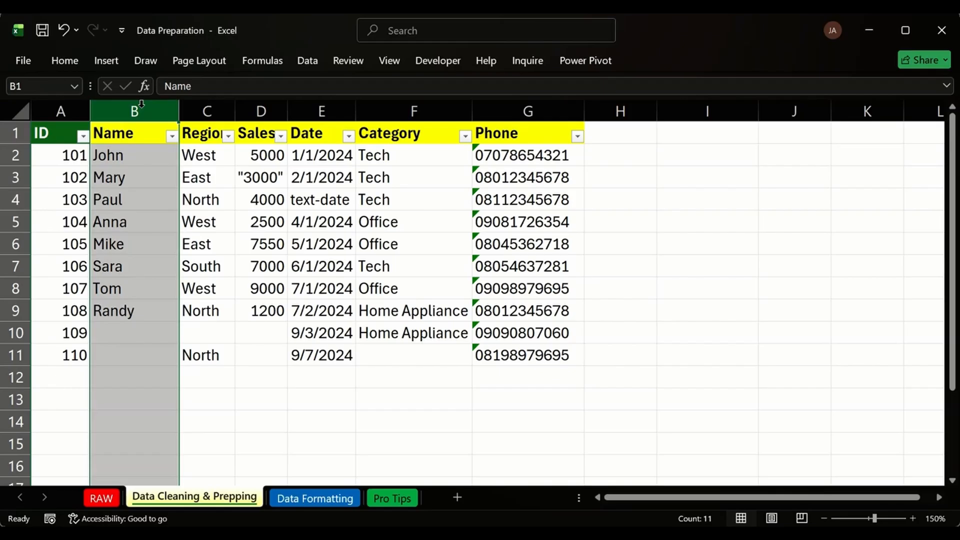
key("ctrl+shift+plus")
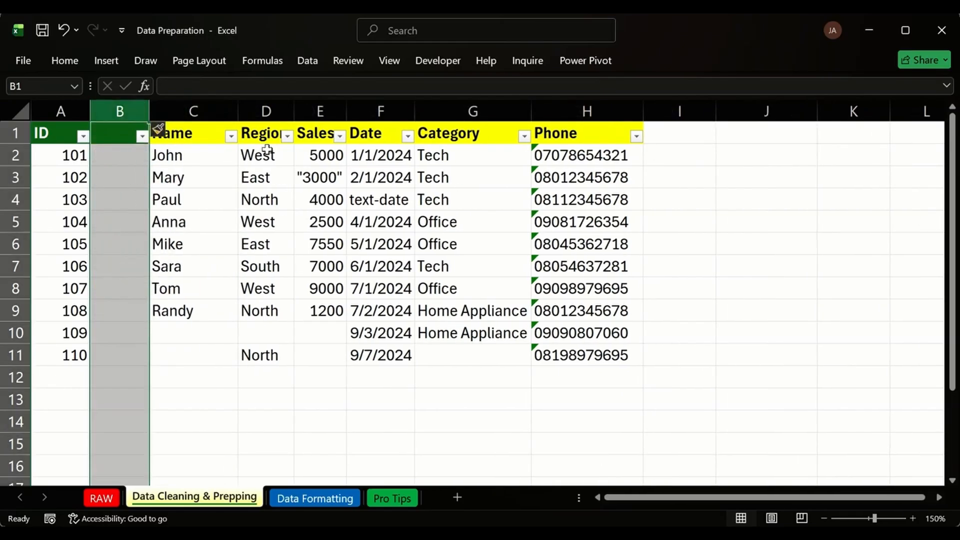
left_click(64, 60)
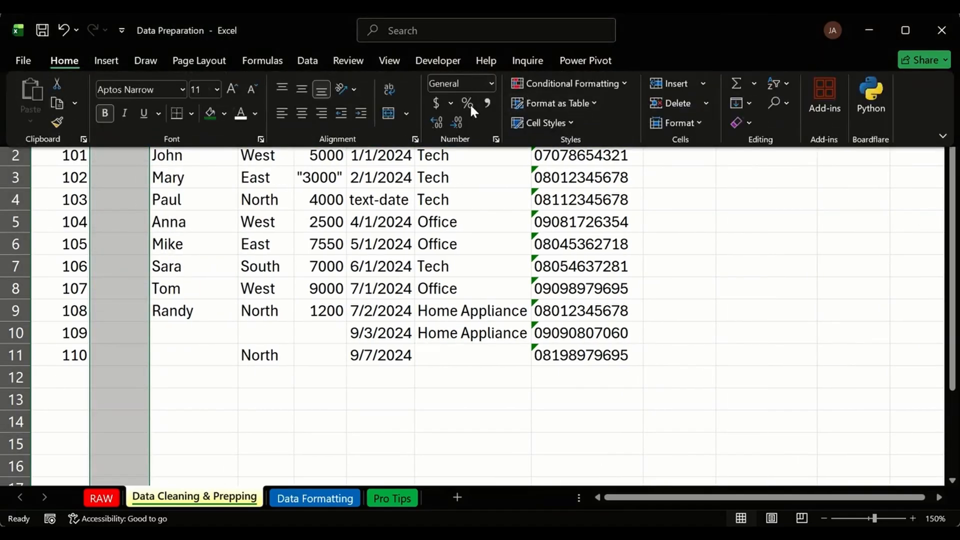
left_click(491, 83)
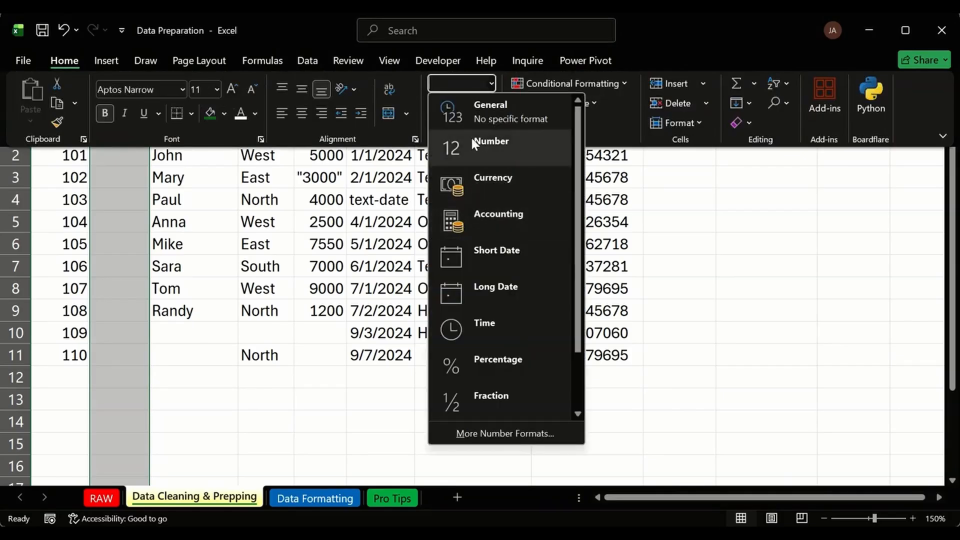
key("Escape")
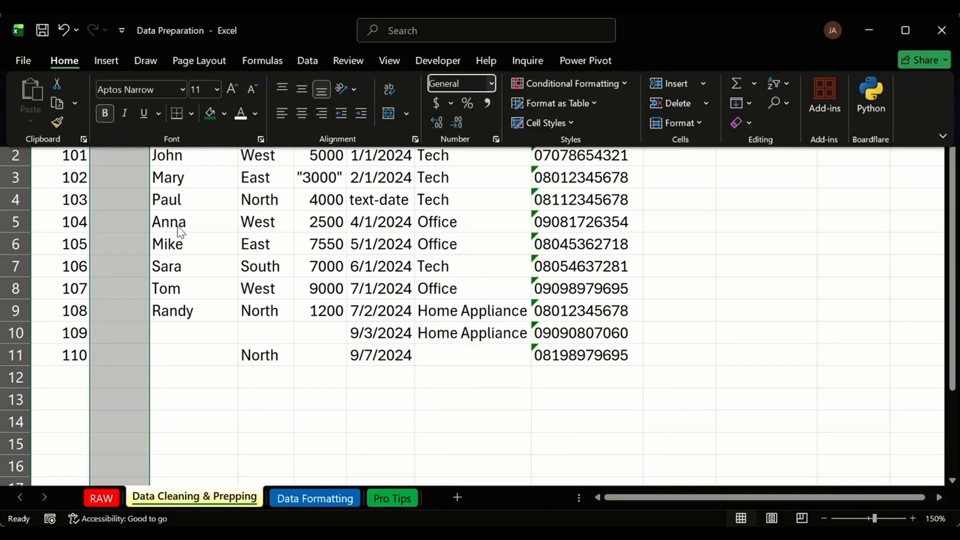
key("Escape")
Format cell A2, holding ID 101, with the Text number format.
left_click(72, 157)
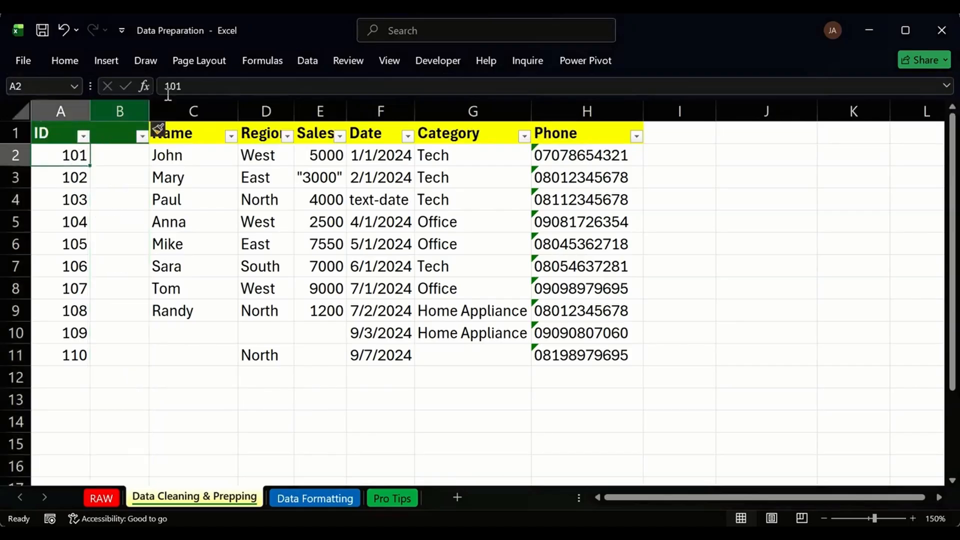
left_click(65, 61)
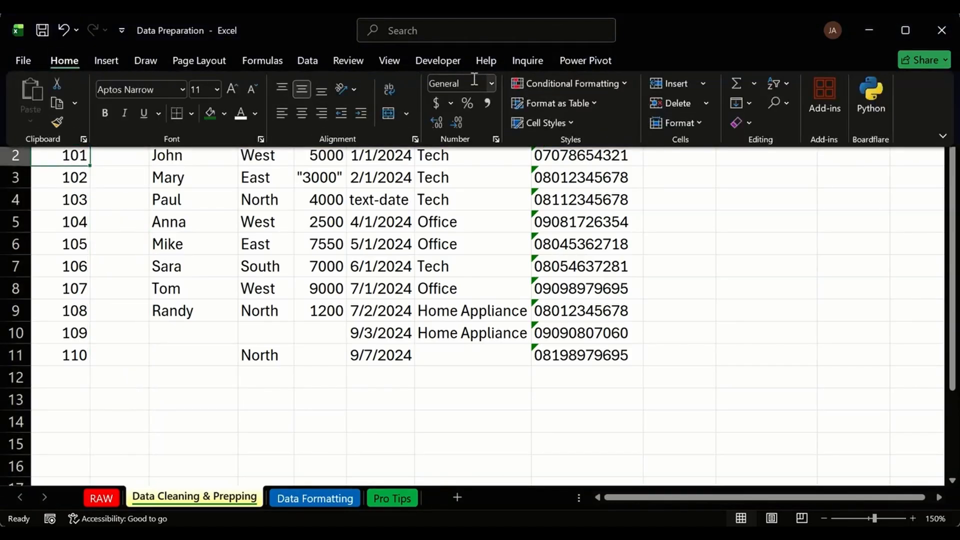
left_click(492, 84)
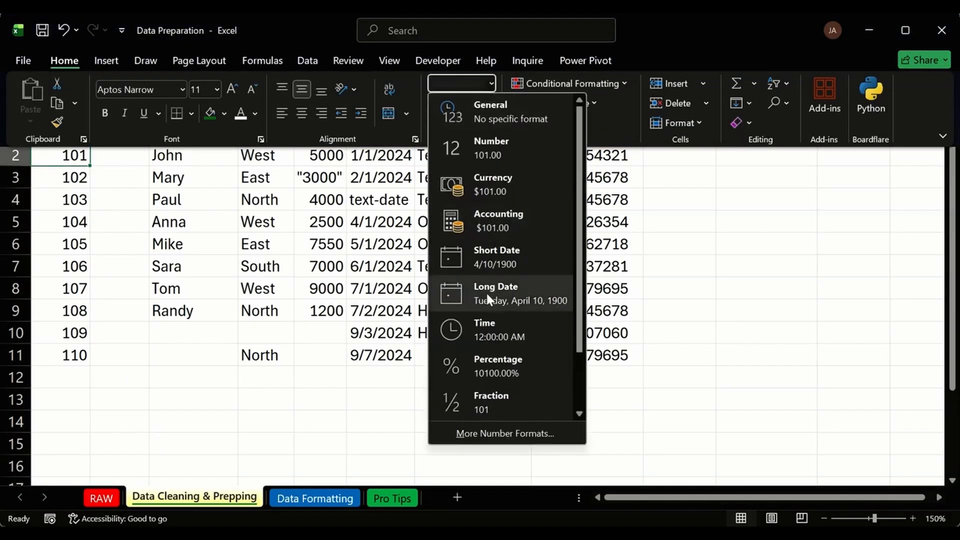
scroll(486, 295, "down", 1)
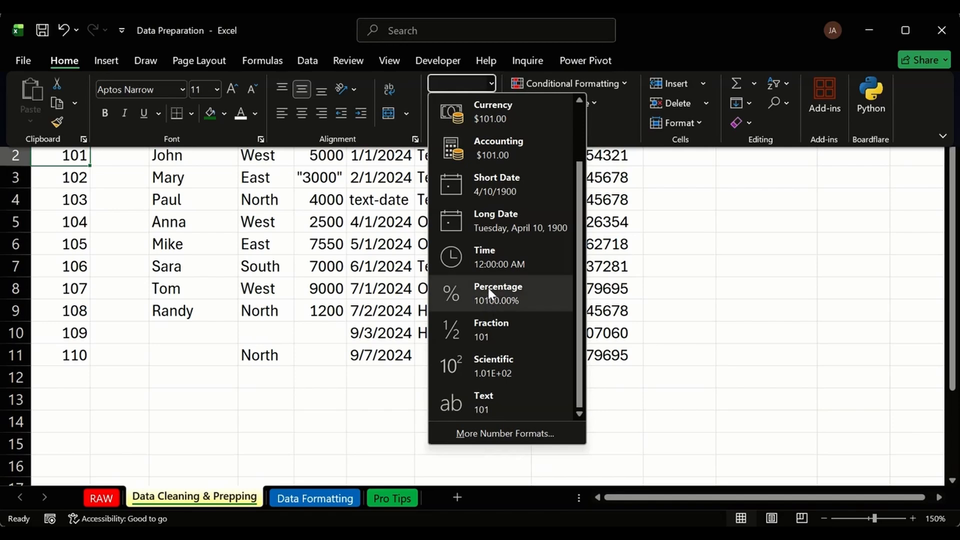
left_click(496, 392)
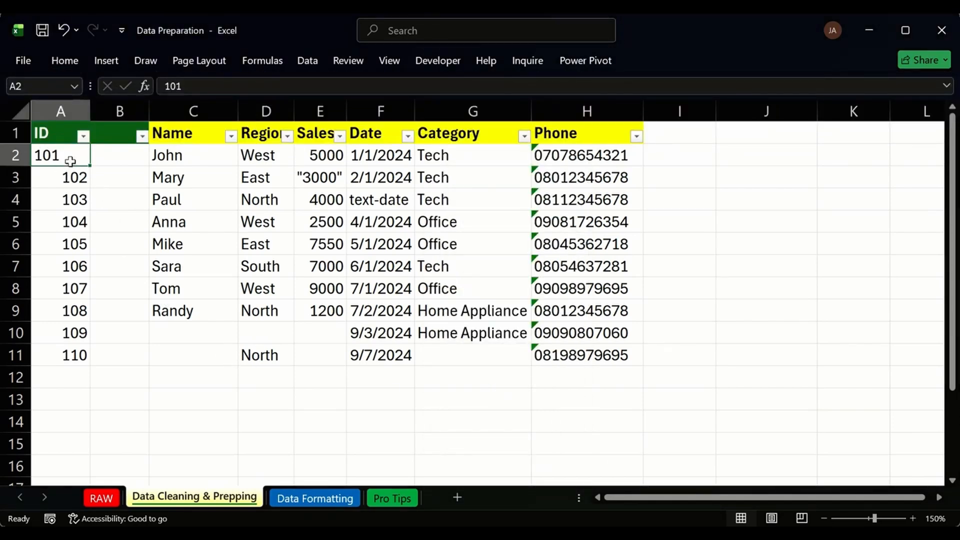
Test =A2+3 in A12, then clear it and undo back to the numeric IDs.
left_click(58, 372)
type("=")
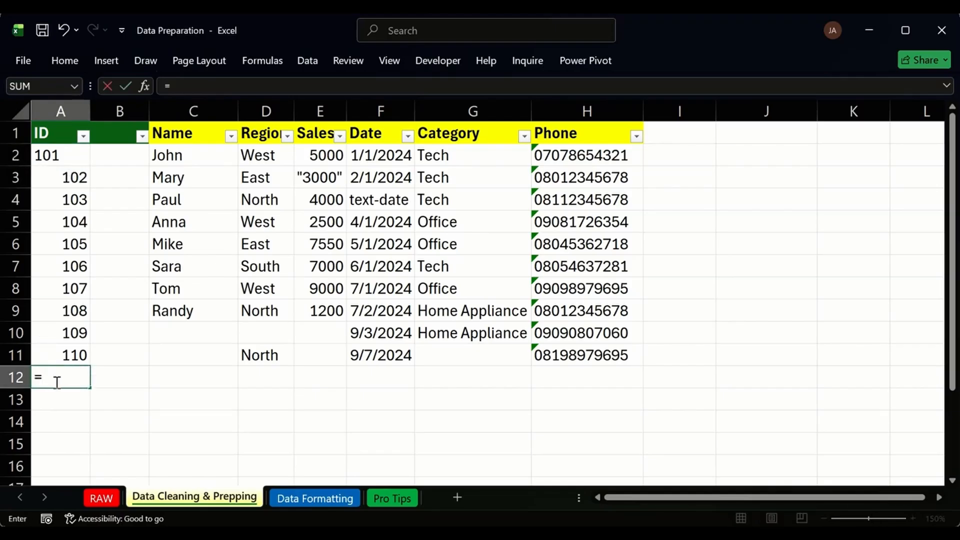
left_click(50, 156)
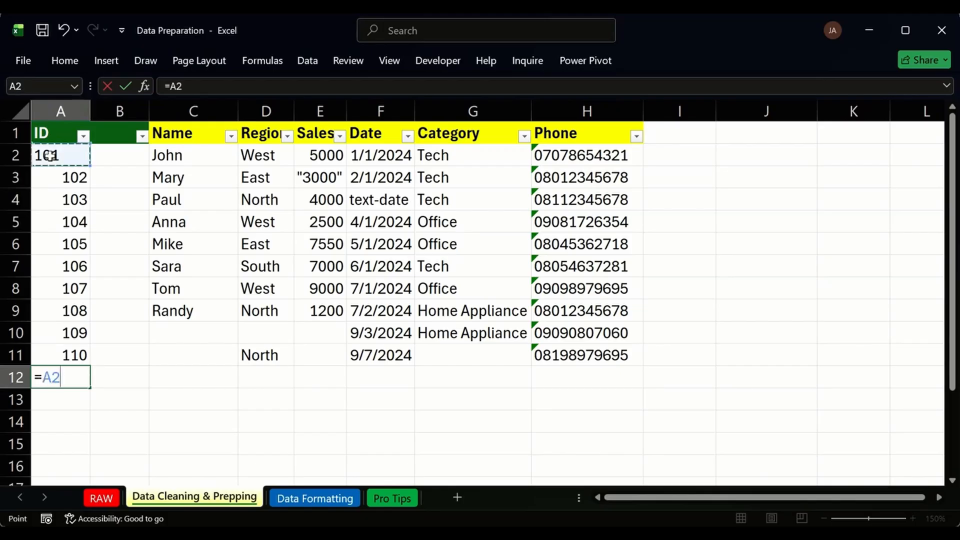
type("+")
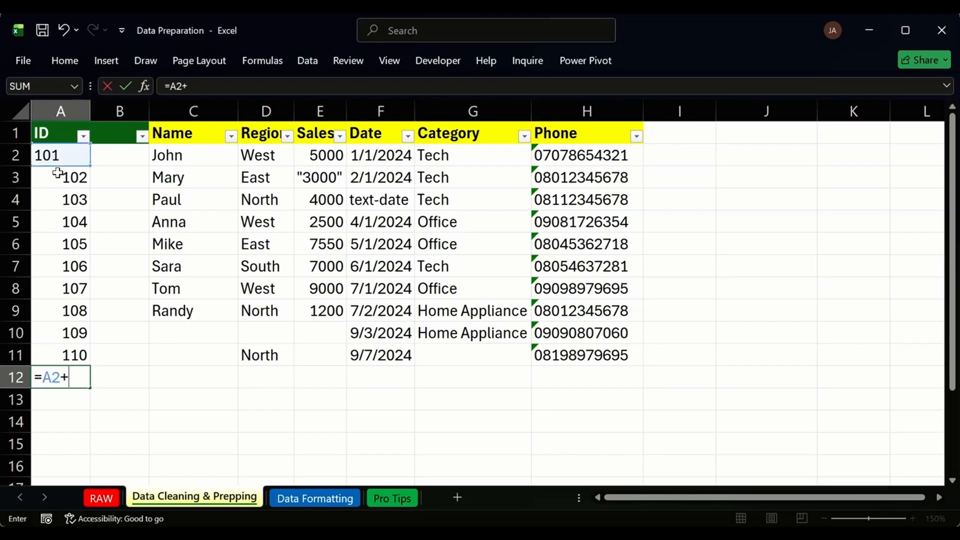
type("3")
key("Return")
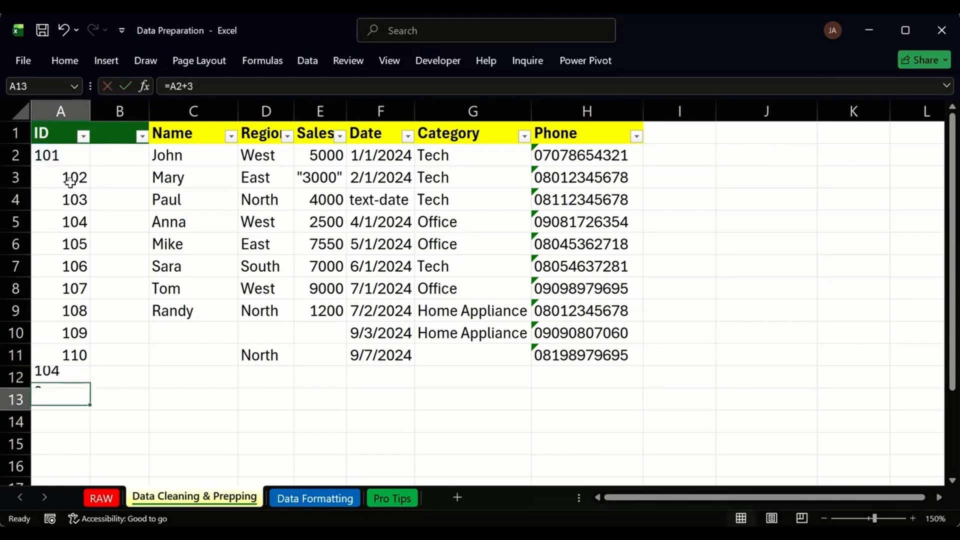
left_click(58, 381)
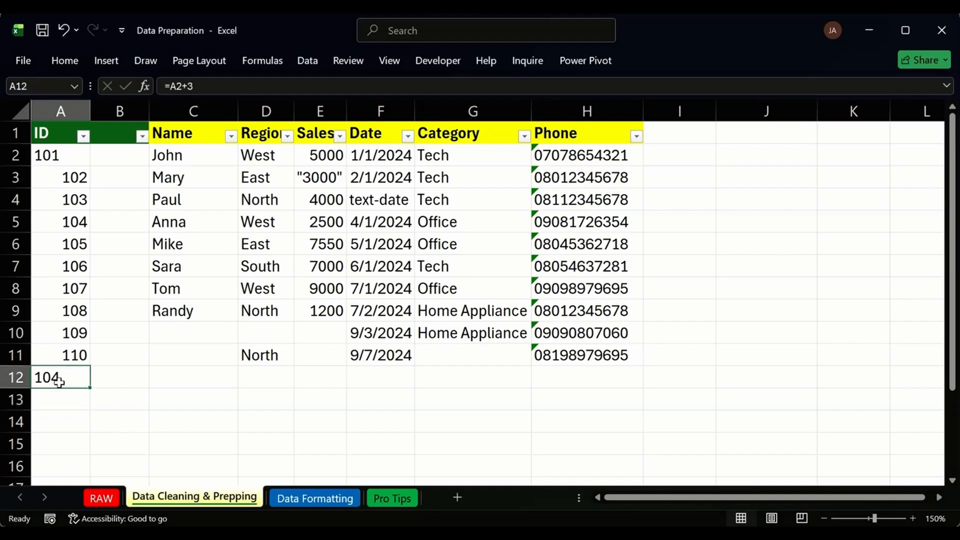
key("Delete")
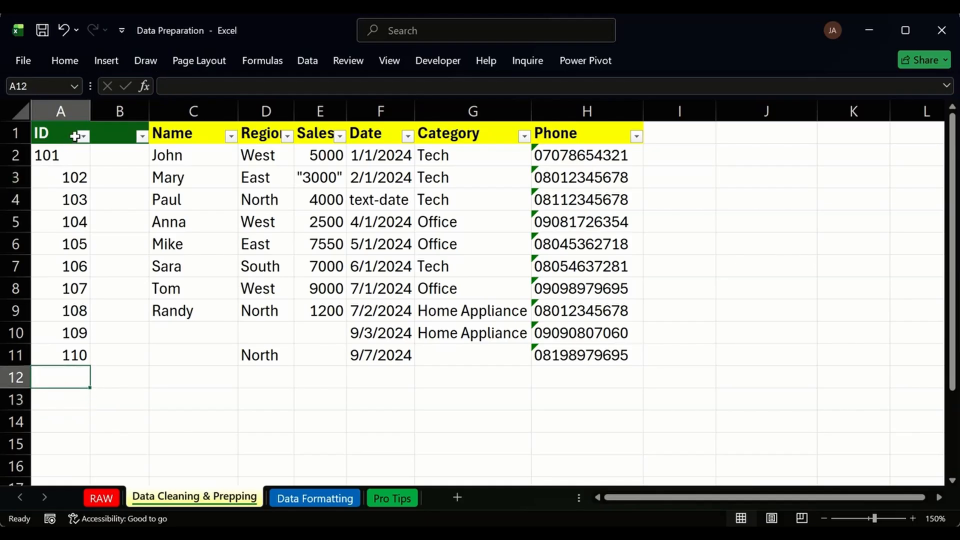
key("ctrl+z")
key("ctrl+z")
key("ctrl+z")
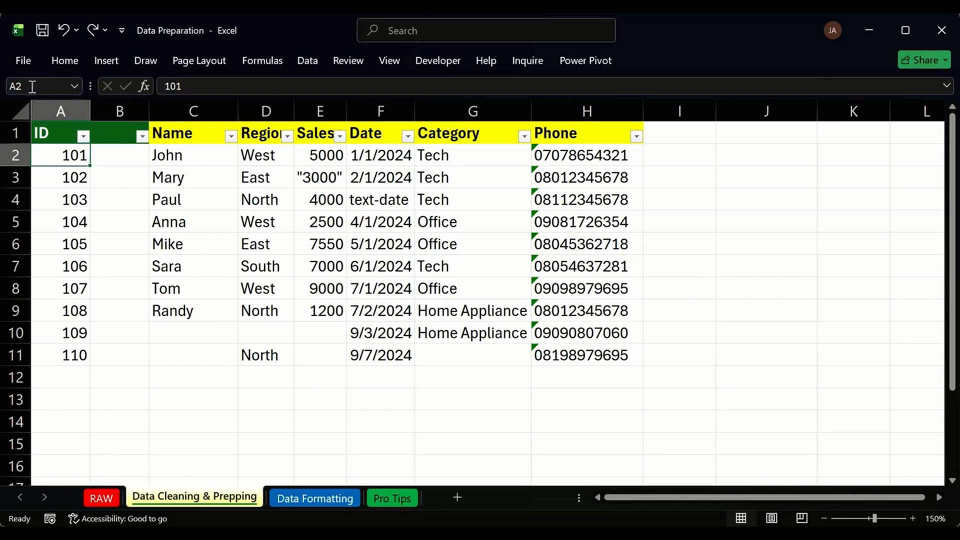
Start a VALUETOTEXT formula in B2, correcting the misspelled function name.
left_click(123, 158)
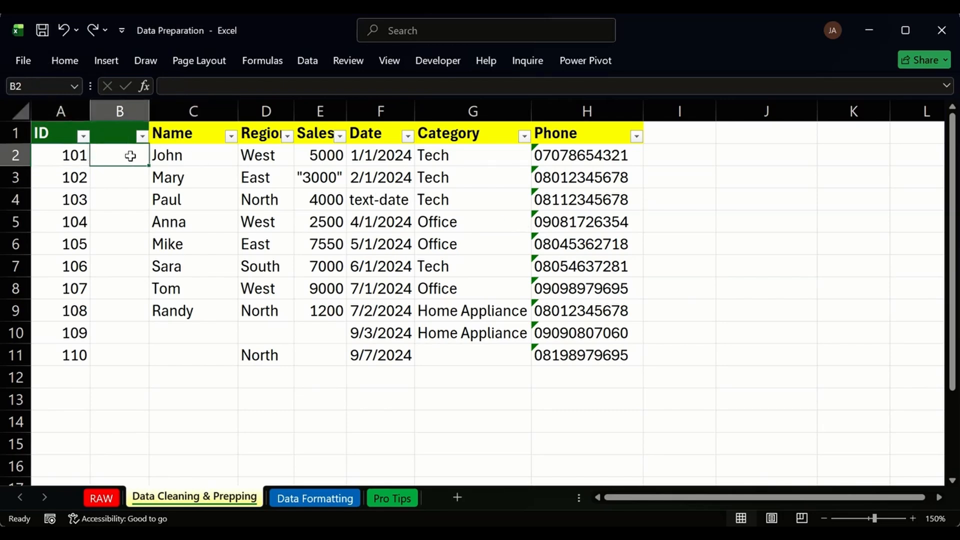
left_click(110, 137)
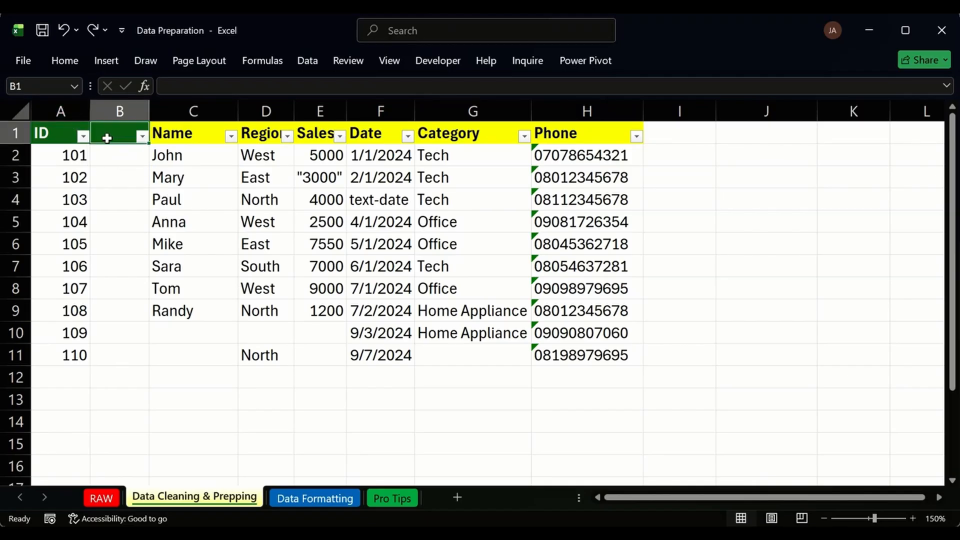
left_click(65, 129)
left_click(118, 149)
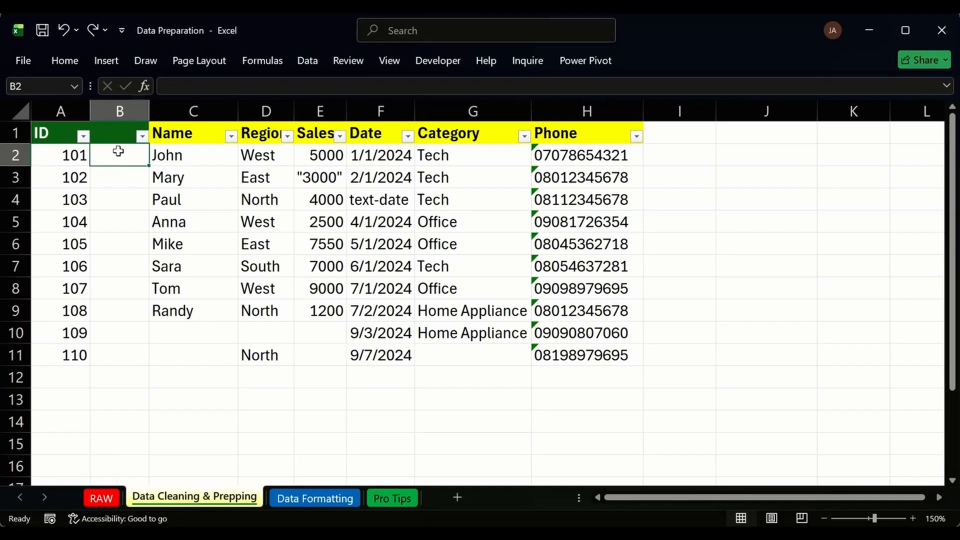
type("=")
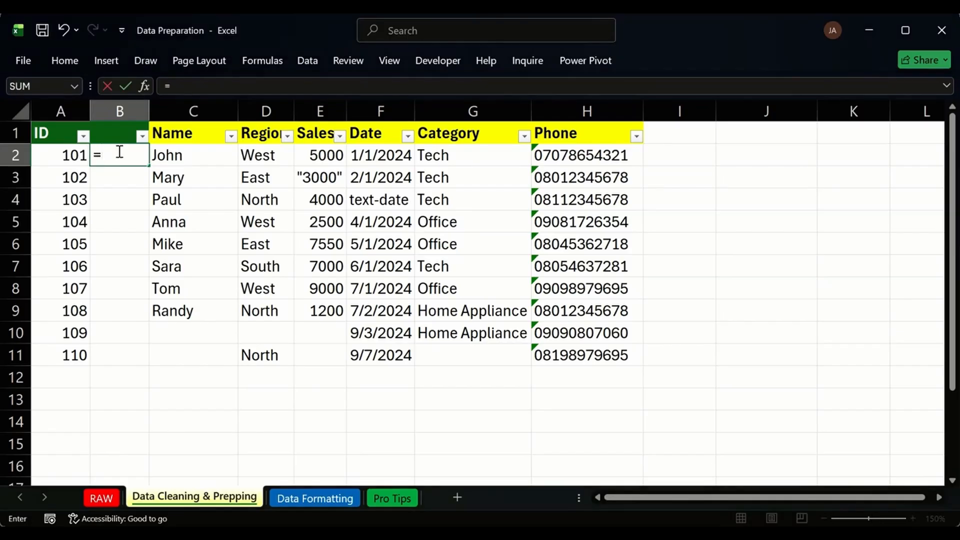
type("VALU")
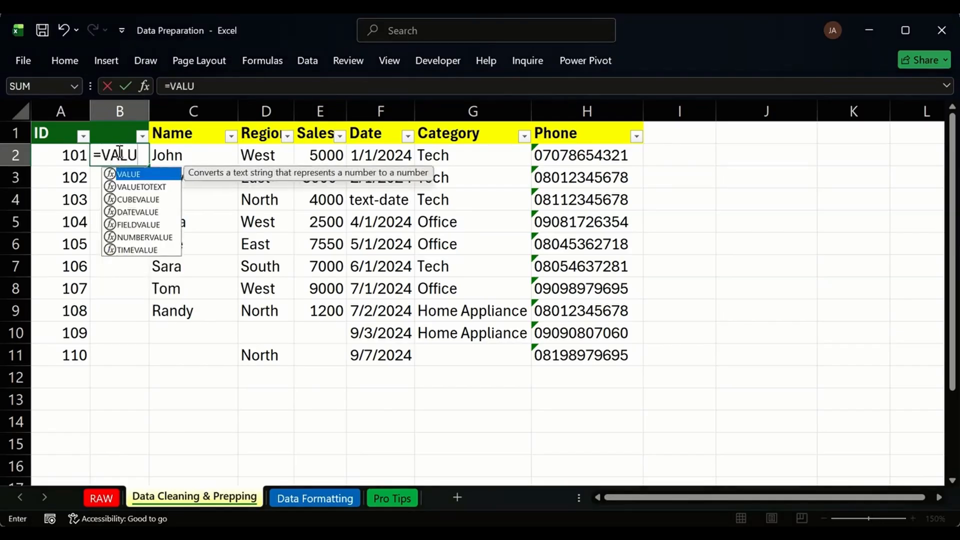
key("BackSpace")
key("BackSpace")
key("BackSpace")
key("BackSpace")
type("TX")
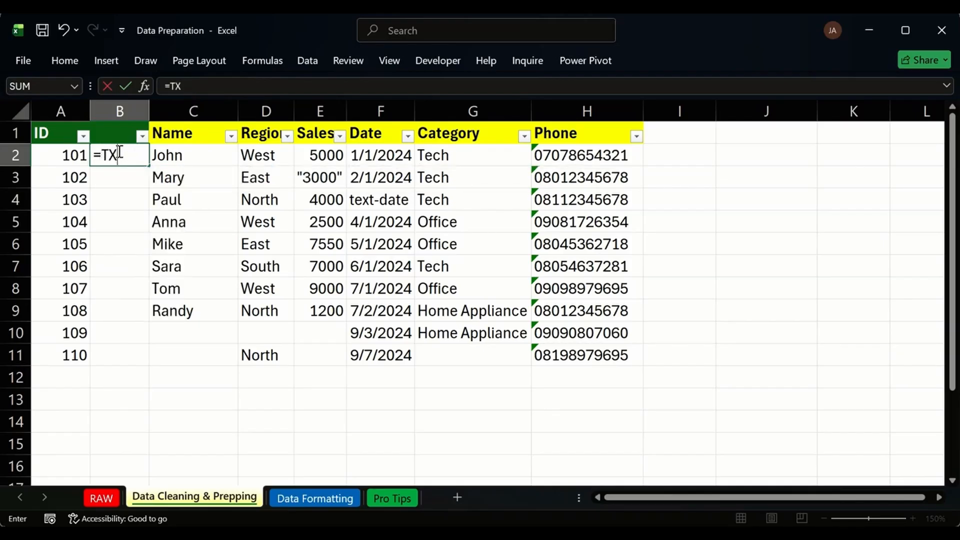
key("BackSpace")
type("EXR")
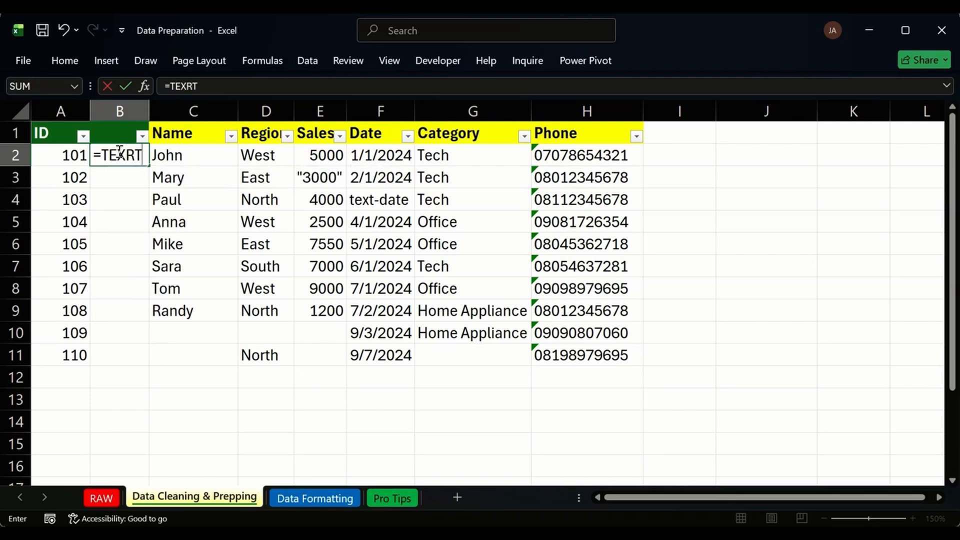
type("T")
key("BackSpace")
key("BackSpace")
type("T")
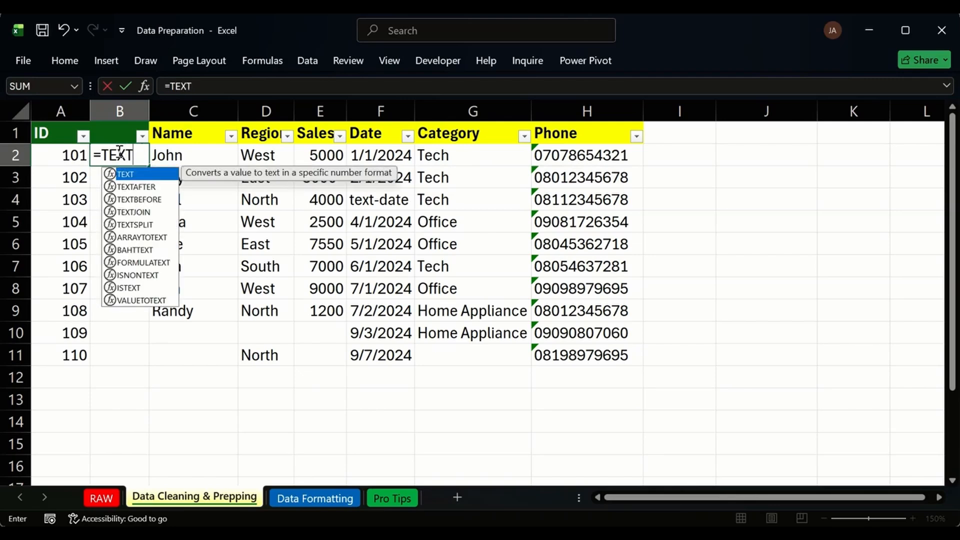
key("Down")
key("Down")
key("Down")
key("Down")
key("Down")
key("Down")
key("Down")
key("Down")
key("Down")
key("Down")
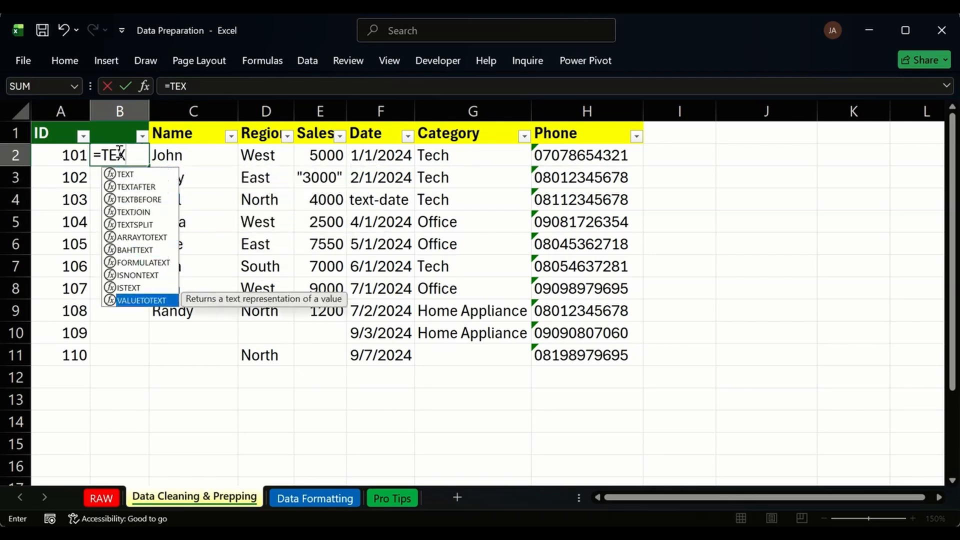
key("Tab")
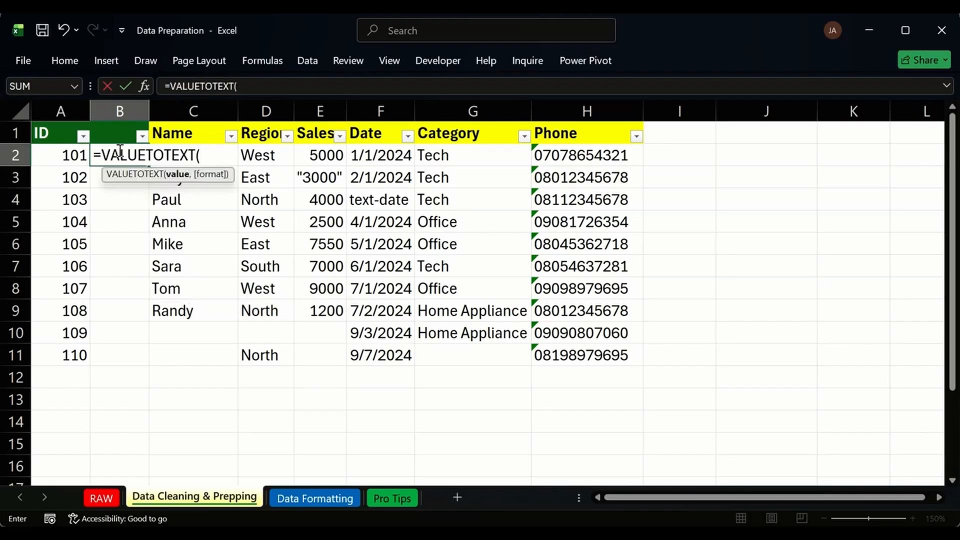
key("BackSpace")
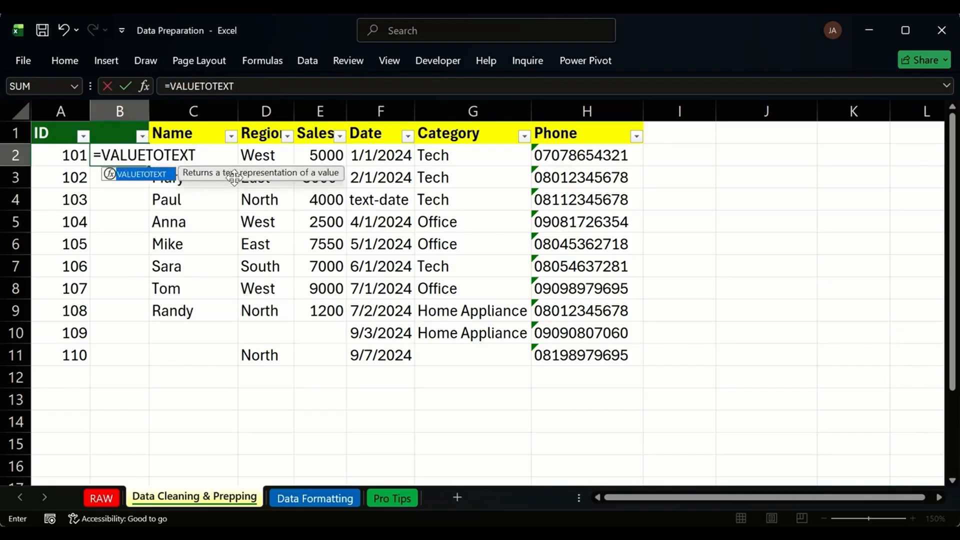
type("(")
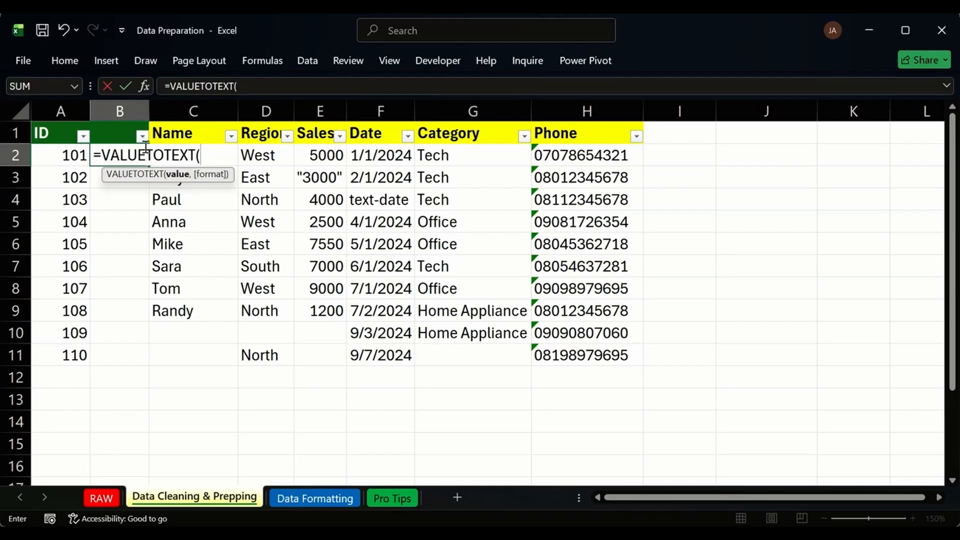
Finish =VALUETOTEXT(A2) in B2 and fill it down to B11.
left_click(80, 158)
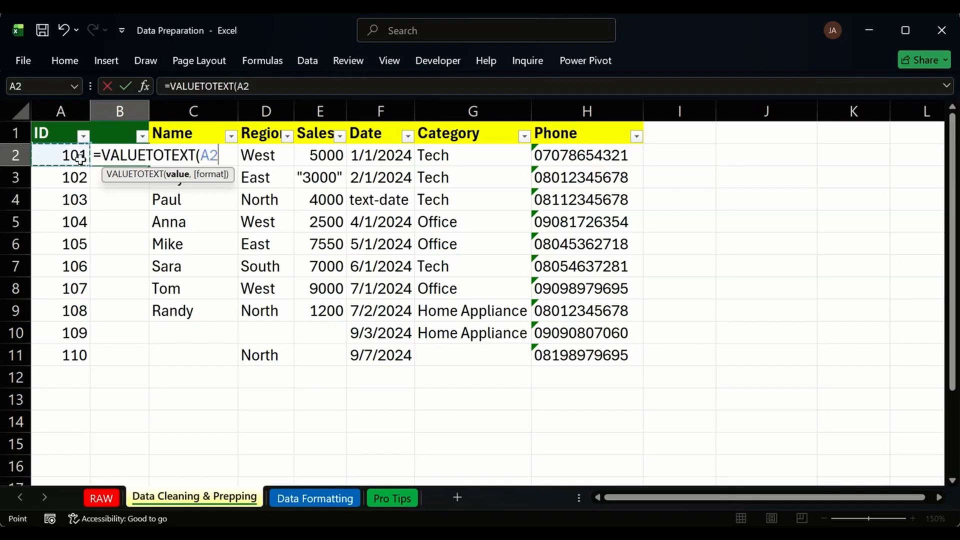
key("Return")
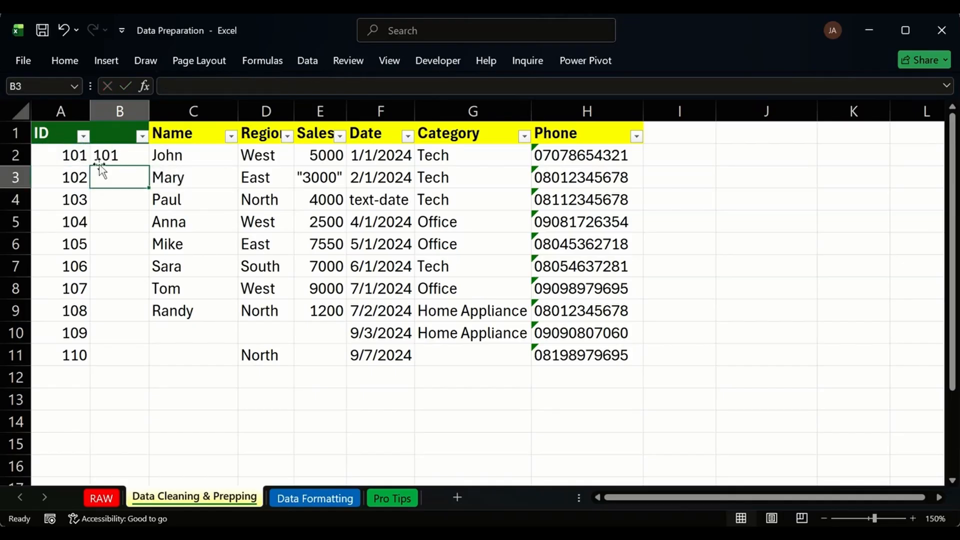
left_click(118, 158)
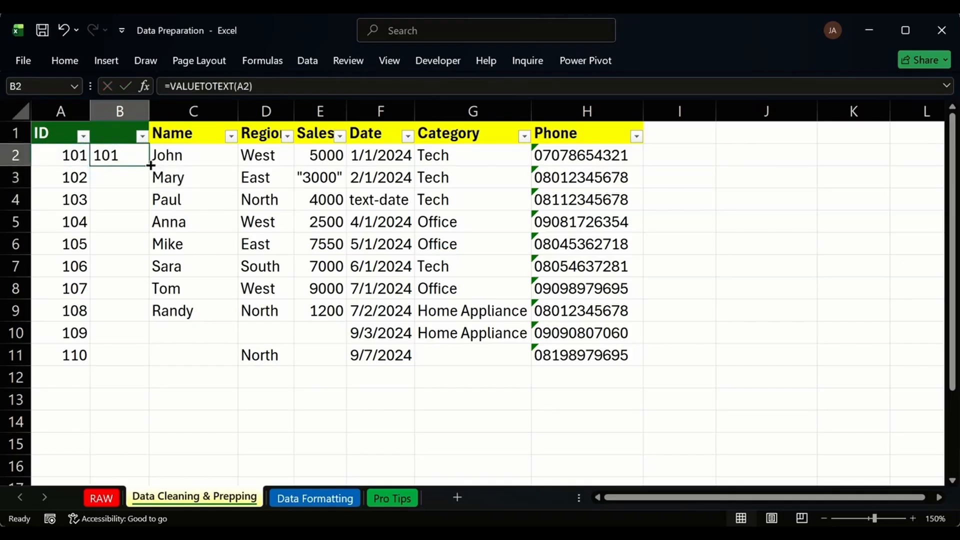
double_click(150, 165)
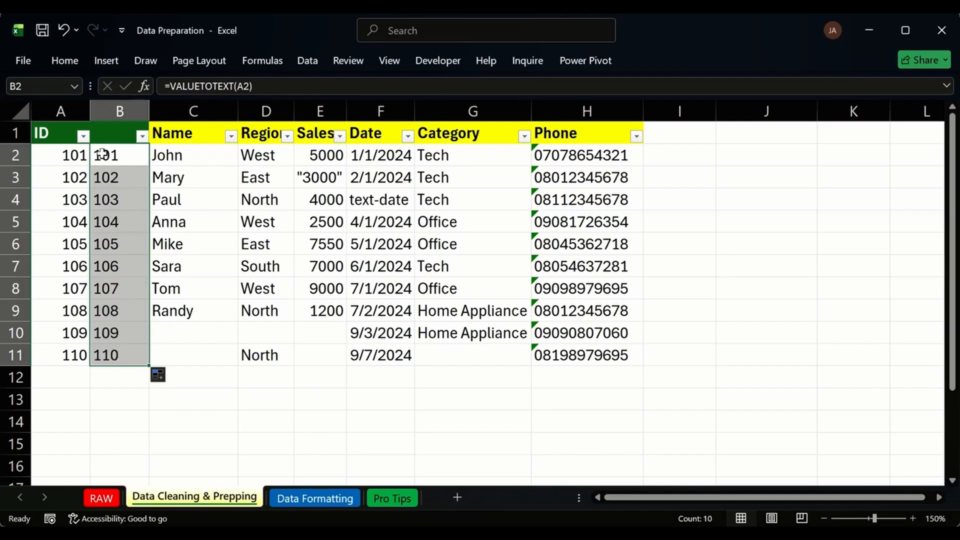
Paste the text IDs as values into A2:A11 and delete helper column B.
key("ctrl+c")
left_click(65, 153)
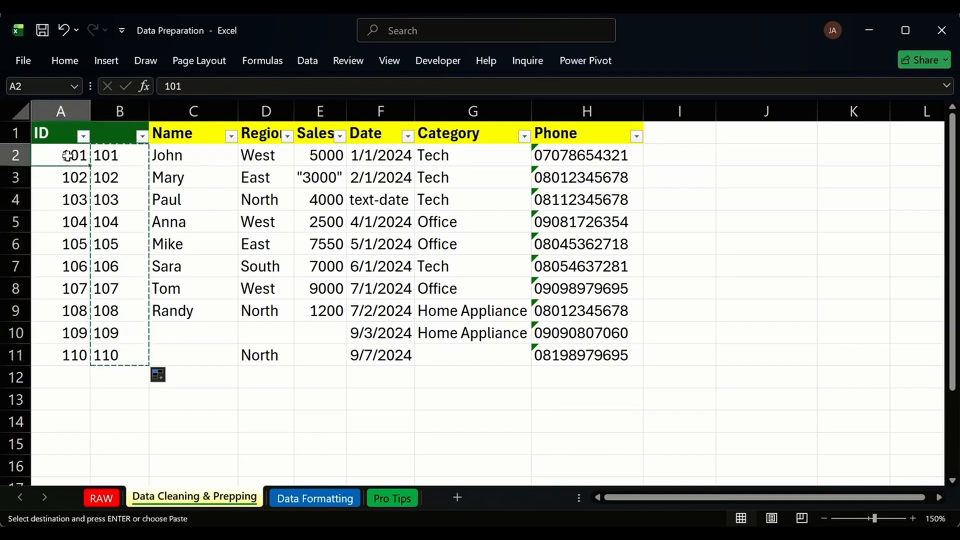
key("ctrl+alt+v")
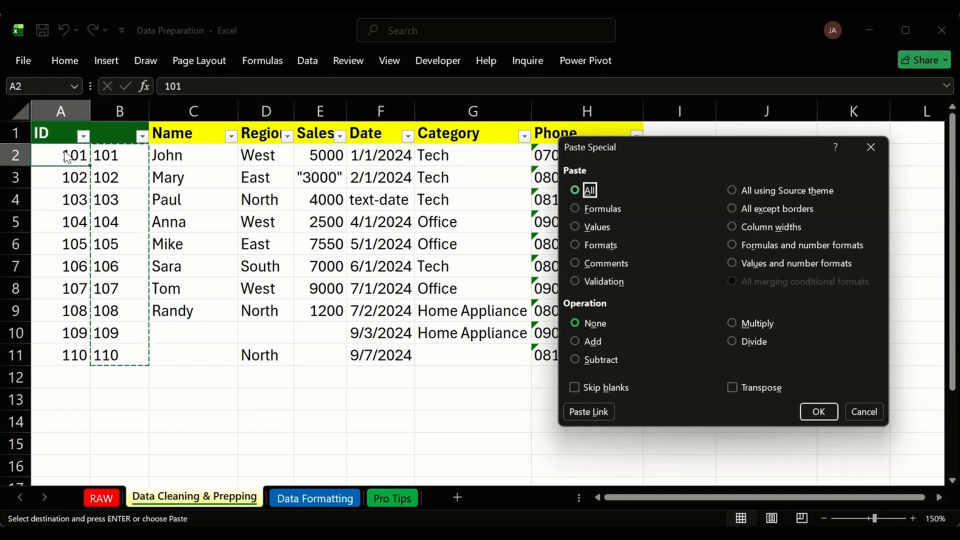
key("v")
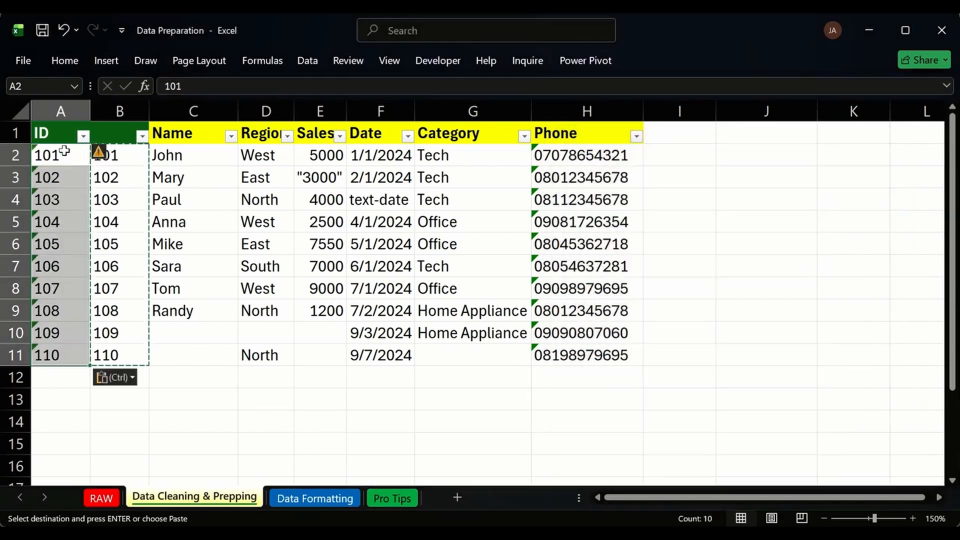
left_click(119, 112)
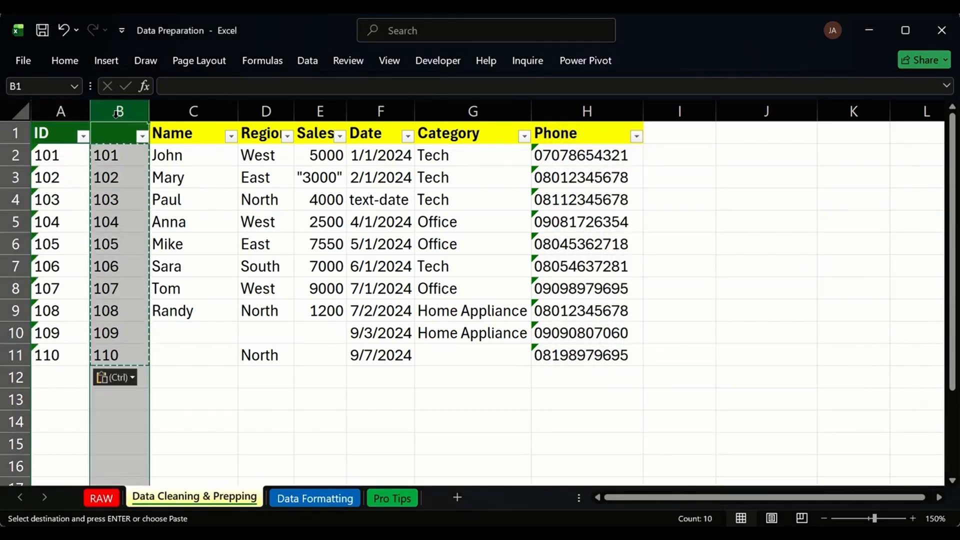
key("ctrl+minus")
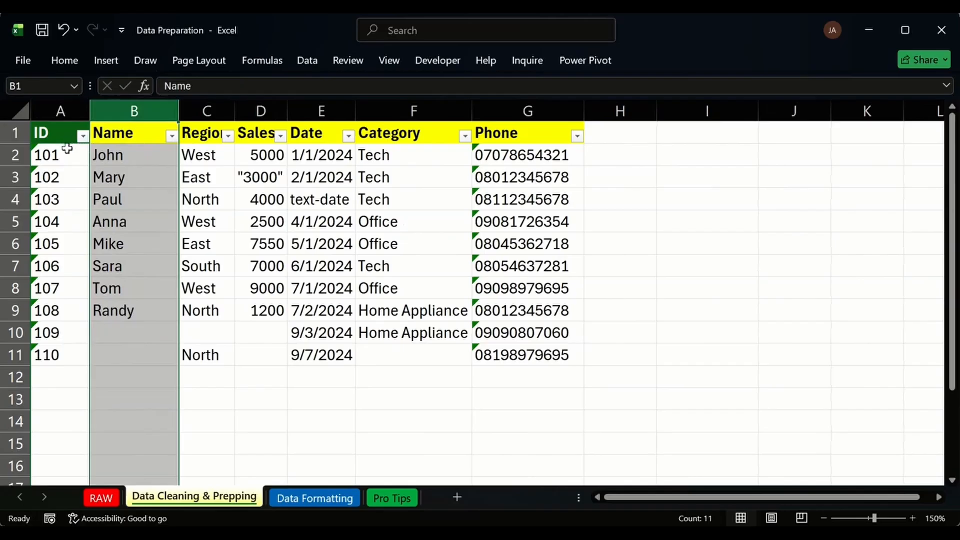
Ignore the number-stored-as-text errors on IDs A2:A11.
left_click_drag(66, 155, 67, 356)
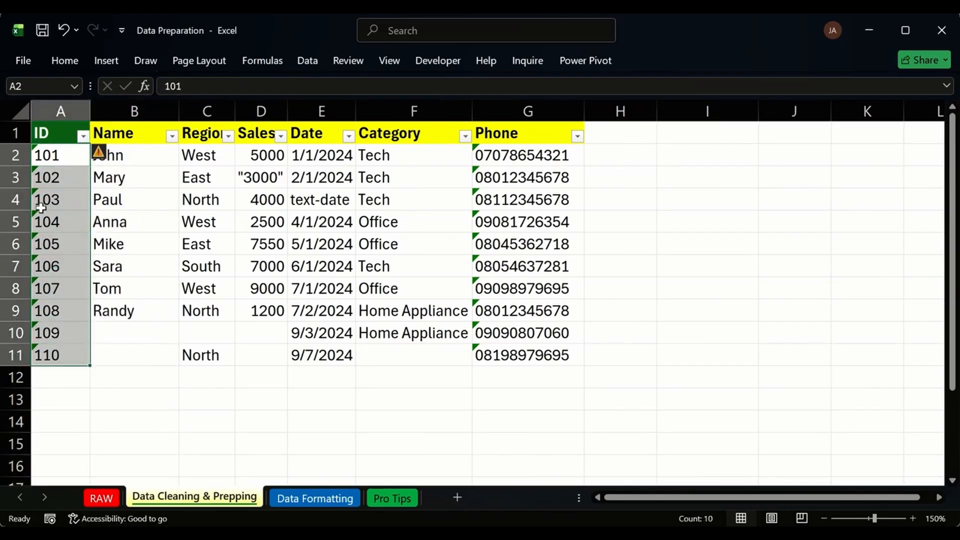
left_click(113, 153)
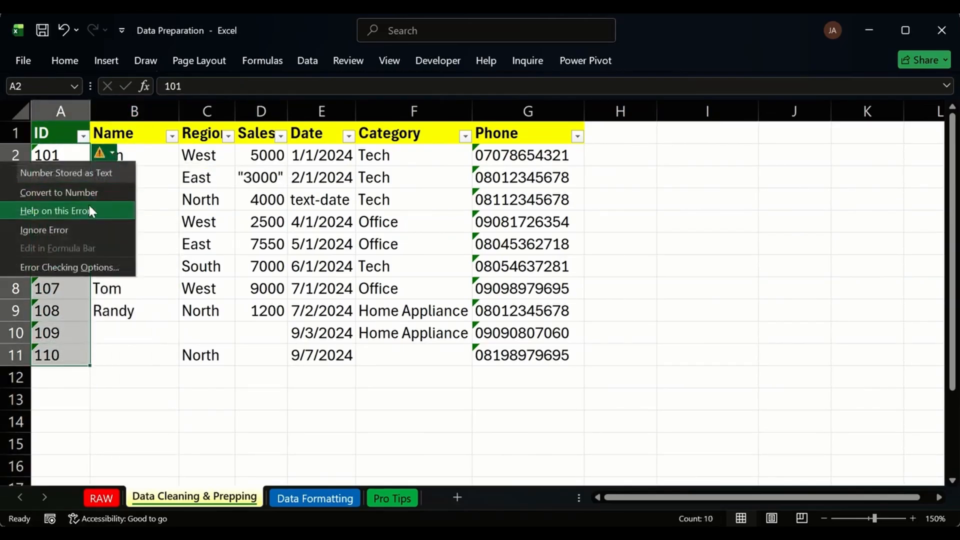
left_click(73, 230)
Check the Name, Region and Sales entries, then select the Date column.
left_click(127, 180)
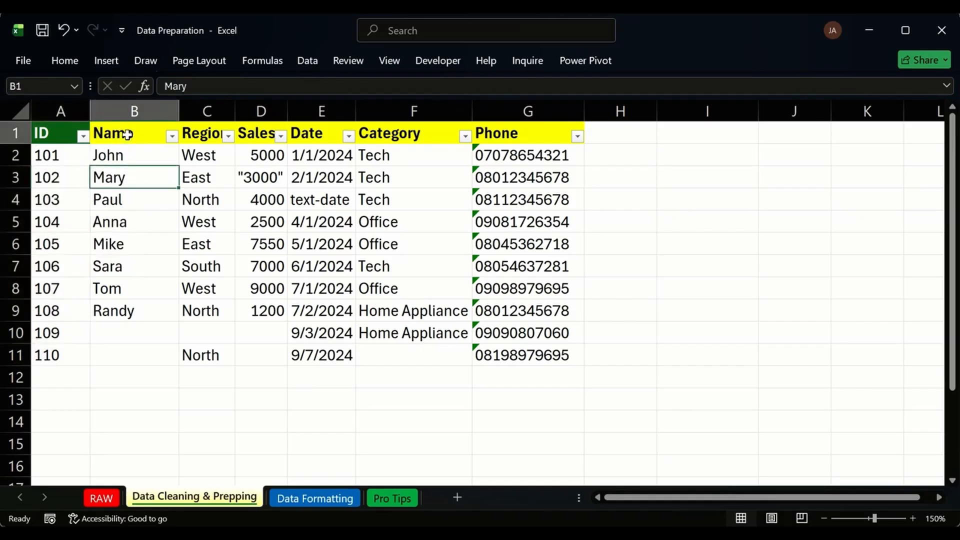
left_click_drag(125, 155, 129, 312)
left_click(146, 169)
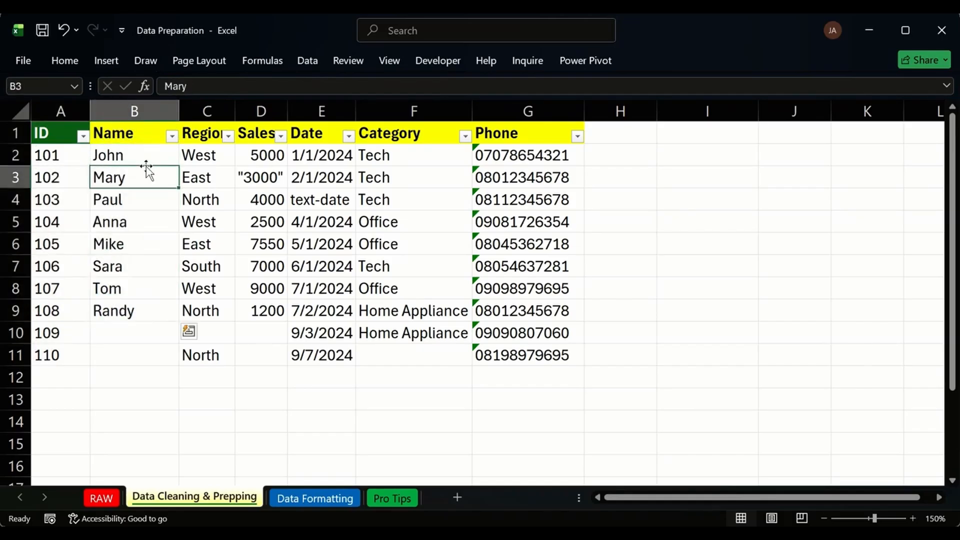
left_click(146, 150)
left_click(210, 155)
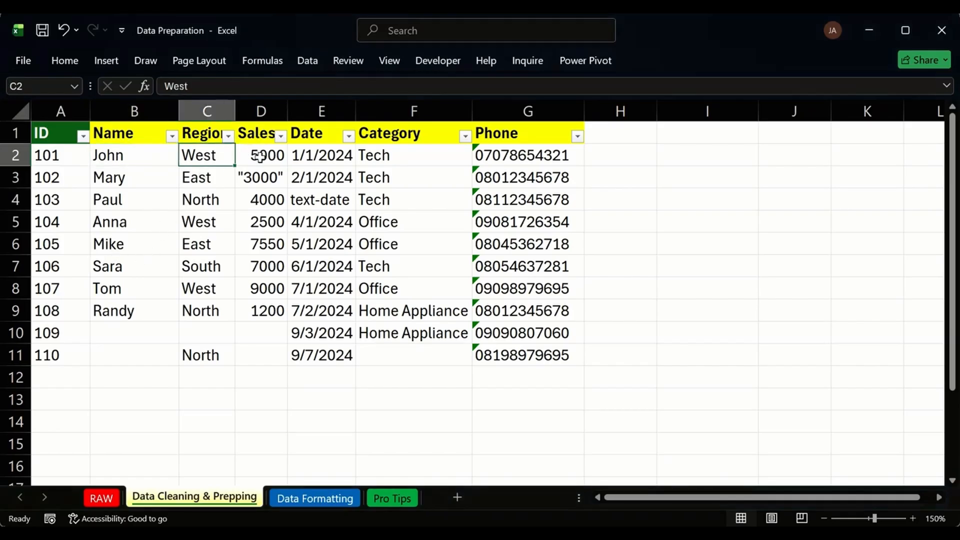
left_click(258, 139)
left_click(264, 156)
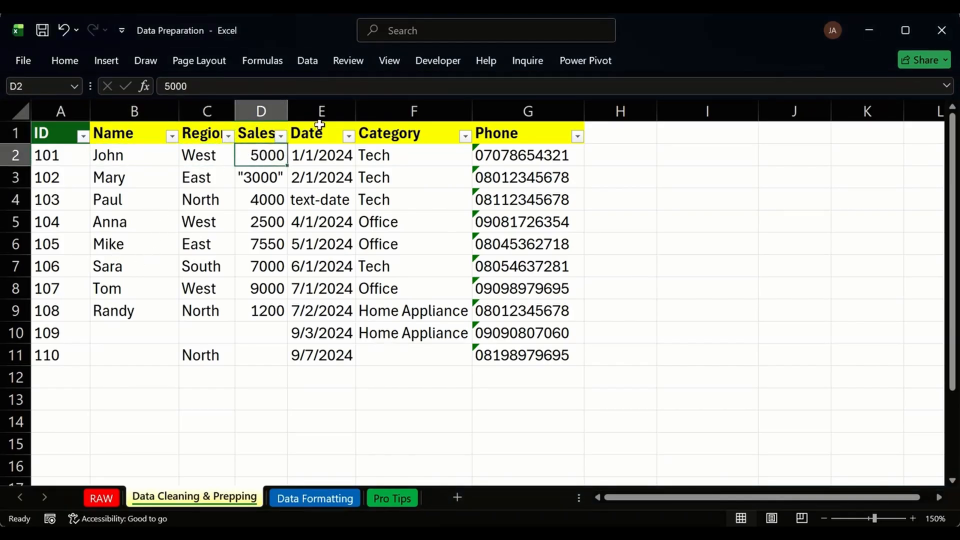
left_click(323, 111)
Insert a blank column E before Date and enter =VALUE(D2) in E2.
key("ctrl+shift+equal")
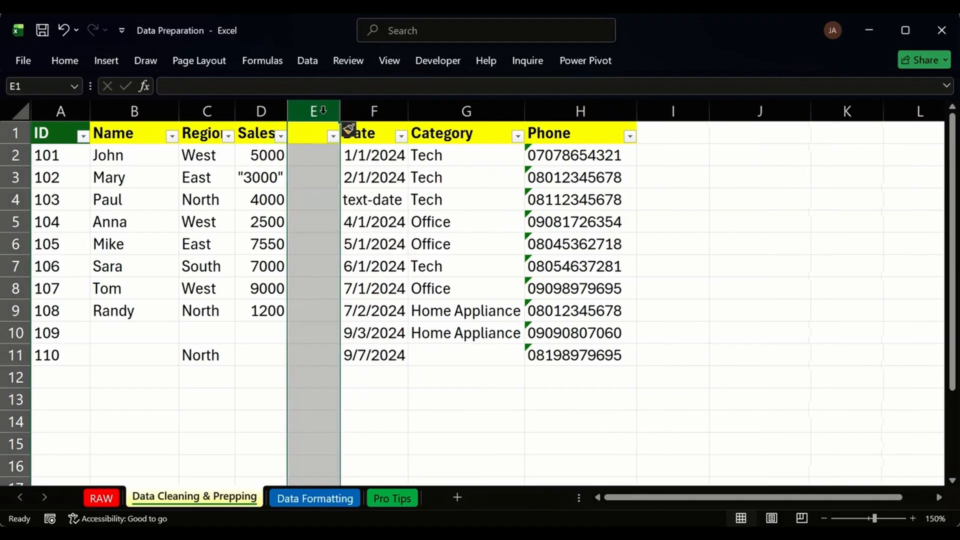
left_click(322, 160)
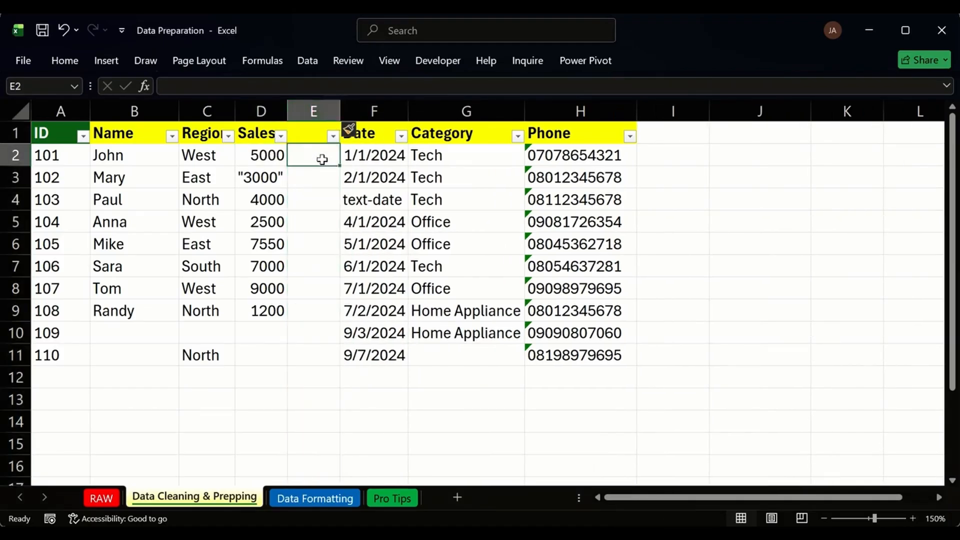
type("=VA")
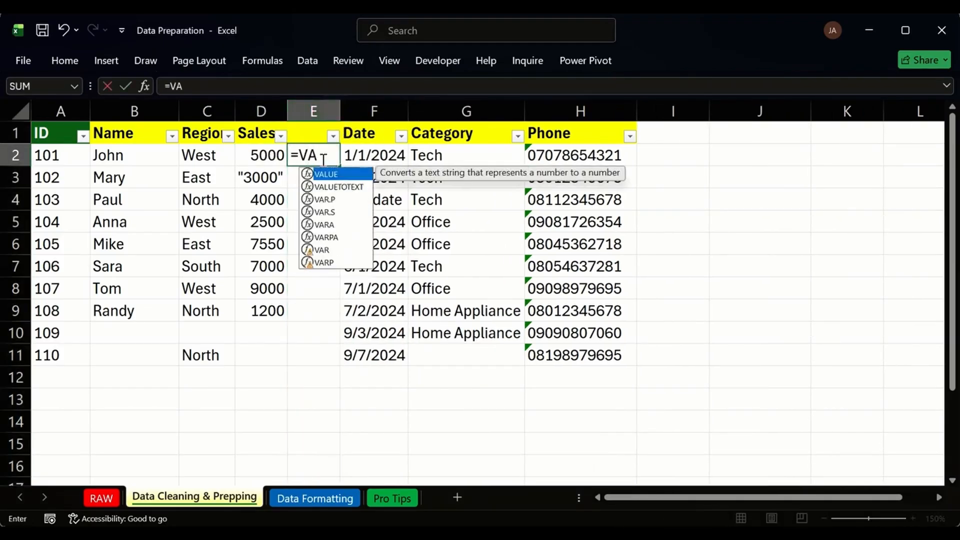
key("Tab")
key("BackSpace")
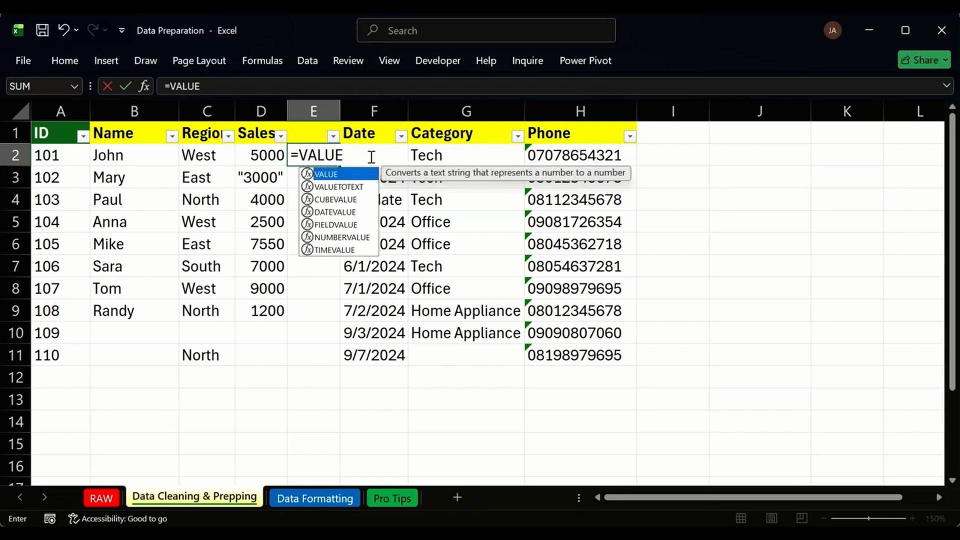
type("(")
left_click(265, 153)
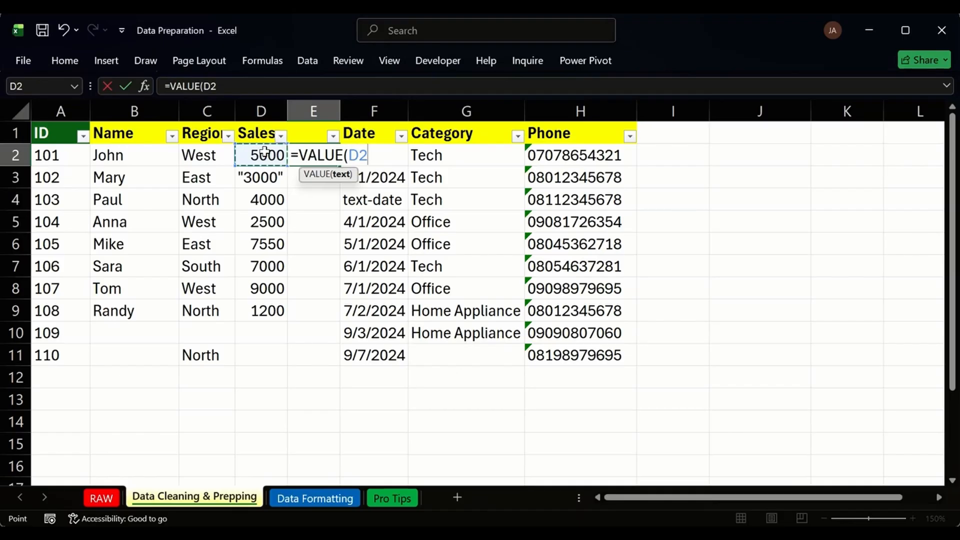
key("Return")
Fill =VALUE(D2) down to E11, autofit column E, and inspect the #VALUE! from quoted "3000".
left_click(314, 156)
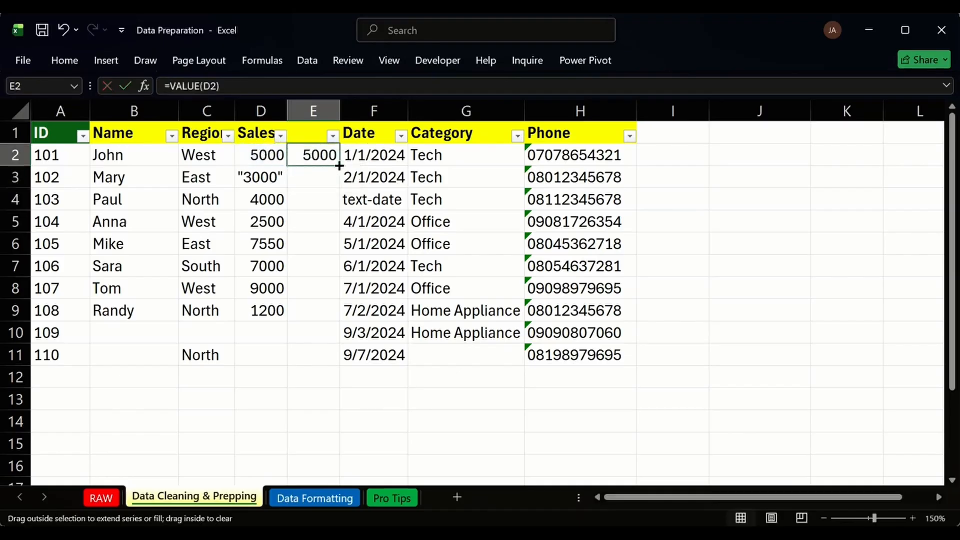
double_click(339, 166)
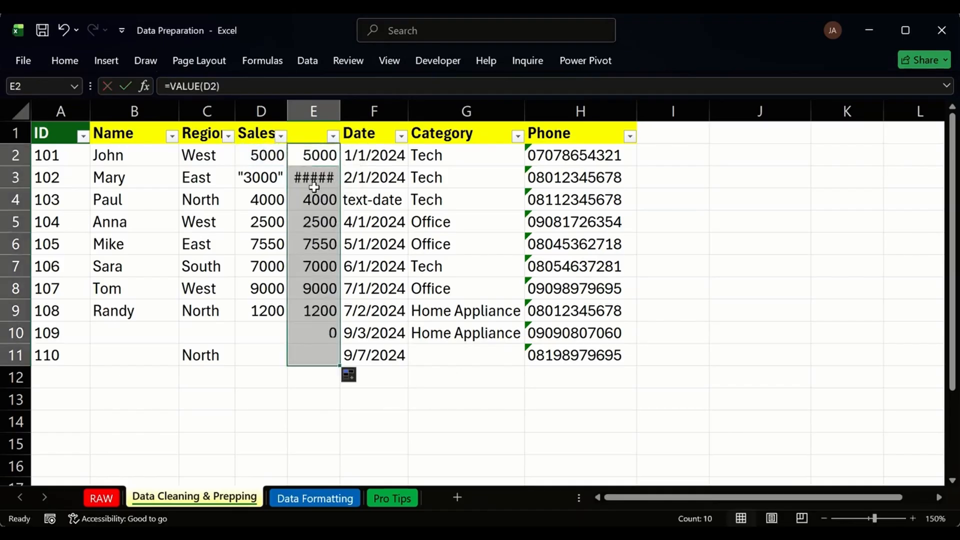
double_click(340, 111)
left_click(325, 186)
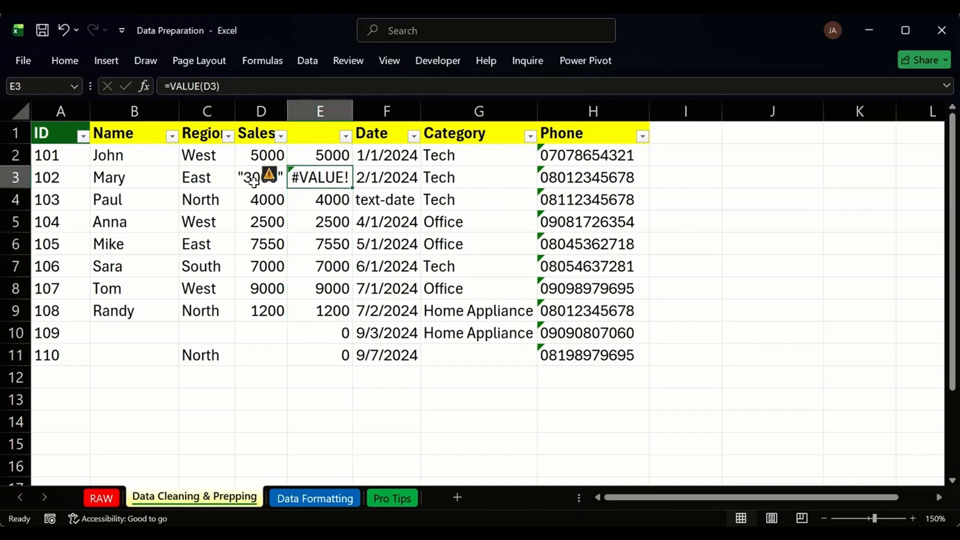
left_click(254, 181)
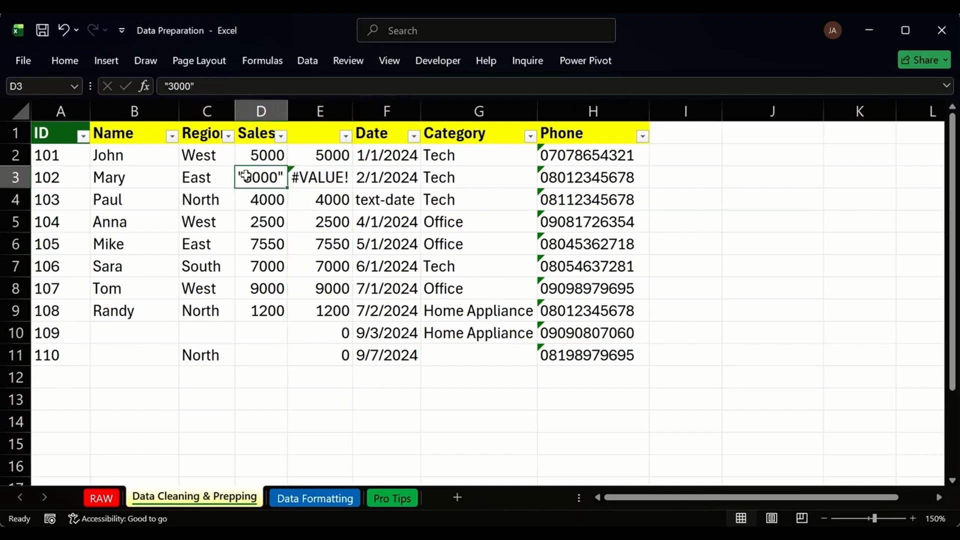
double_click(329, 156)
left_click(350, 155)
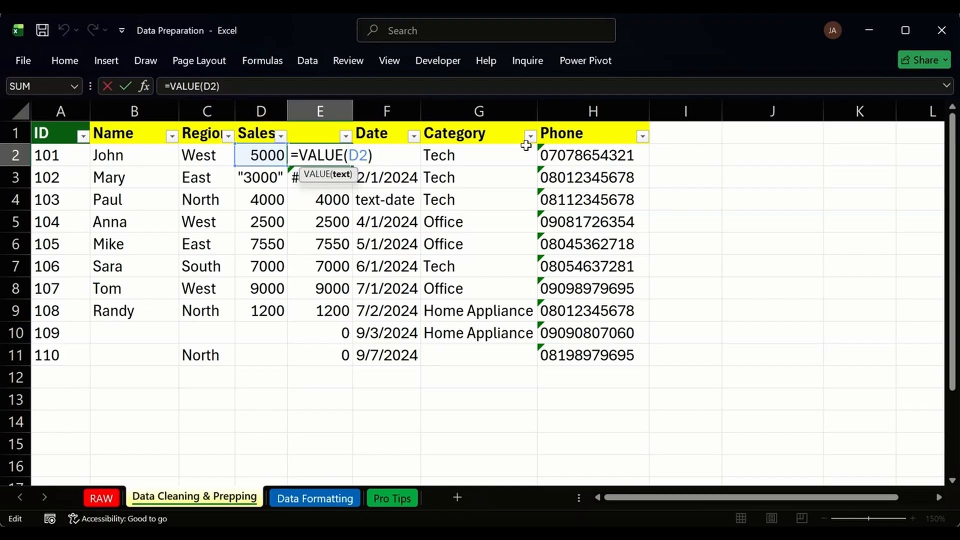
key("Return")
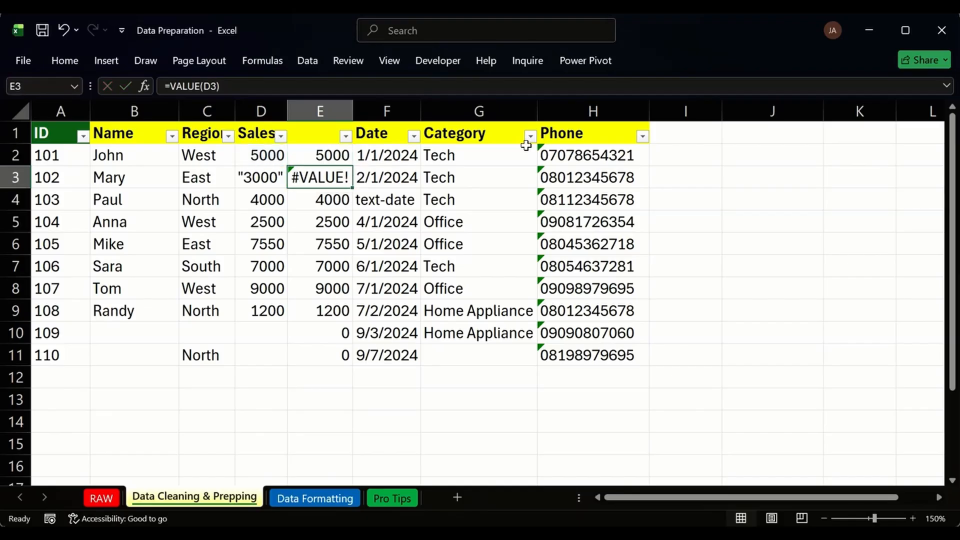
Sort the table by Sales and strip the quotes from 3000 in the sorted view.
left_click(281, 136)
left_click(178, 154)
left_click(265, 311)
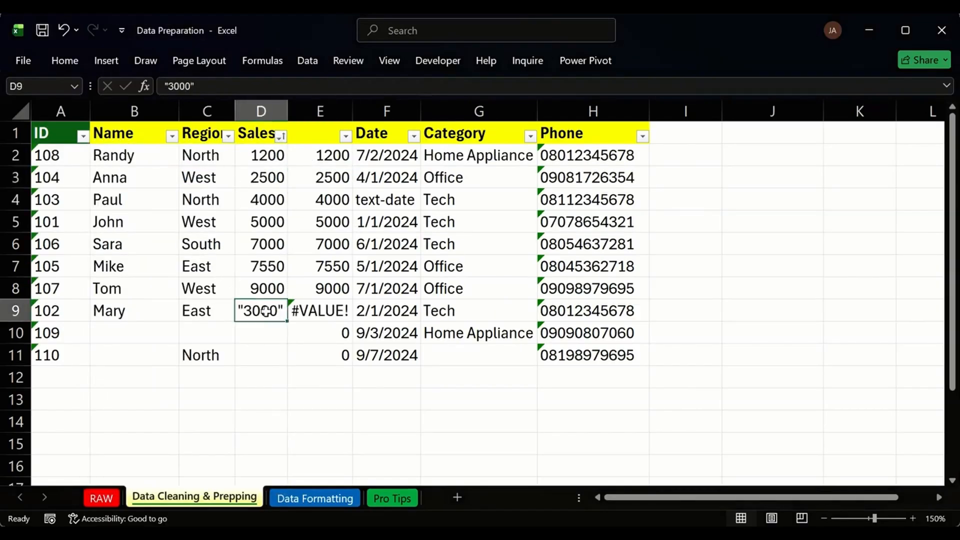
left_click(281, 136)
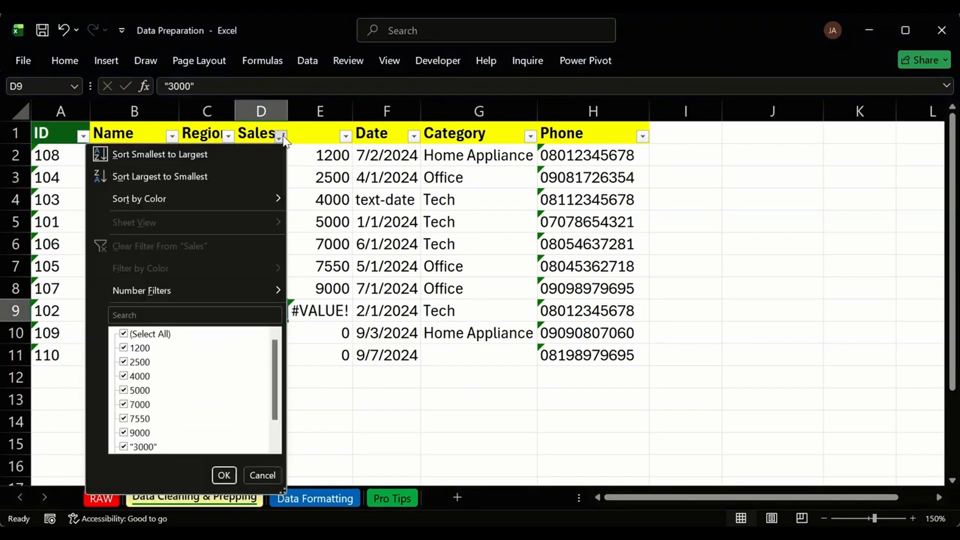
left_click(235, 178)
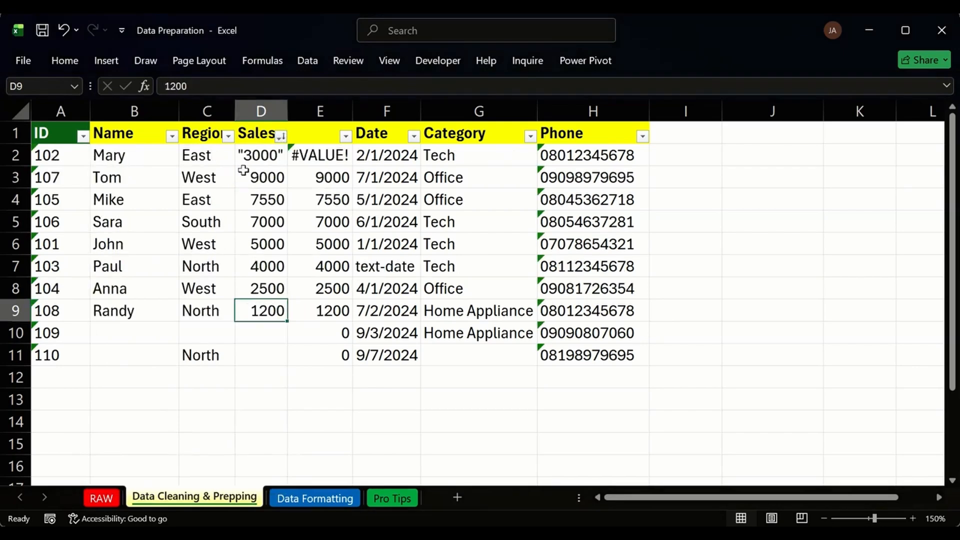
double_click(273, 160)
left_click_drag(286, 153, 279, 152)
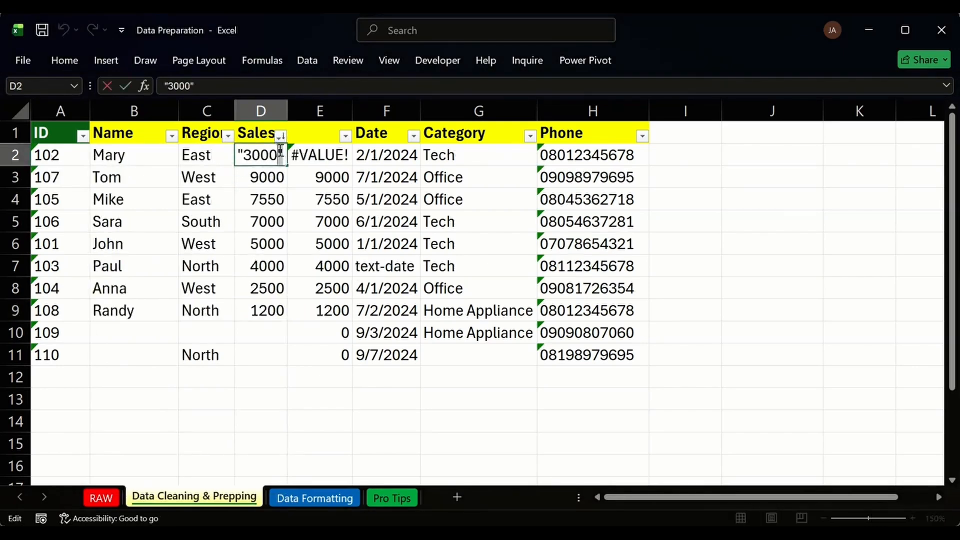
key("BackSpace")
left_click(246, 157)
key("BackSpace")
left_click(246, 172)
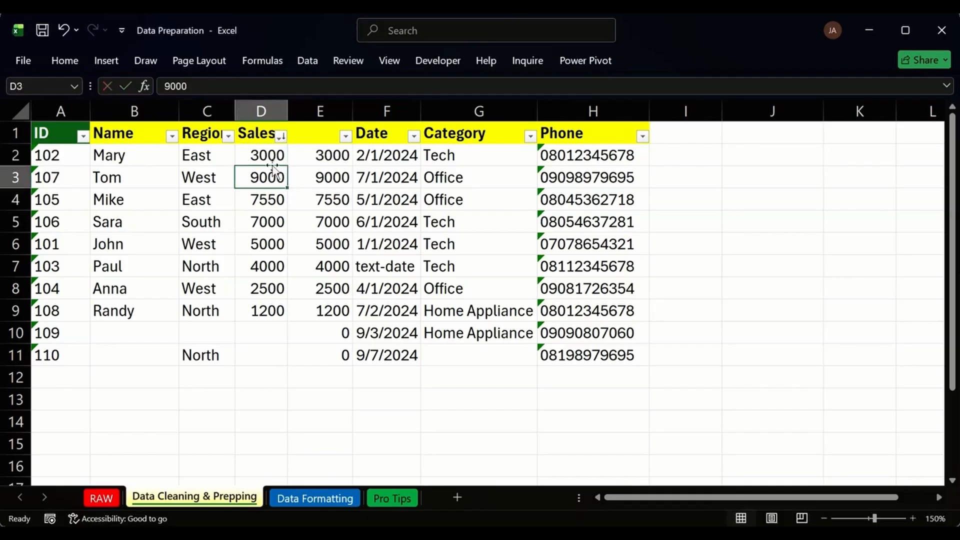
left_click(281, 136)
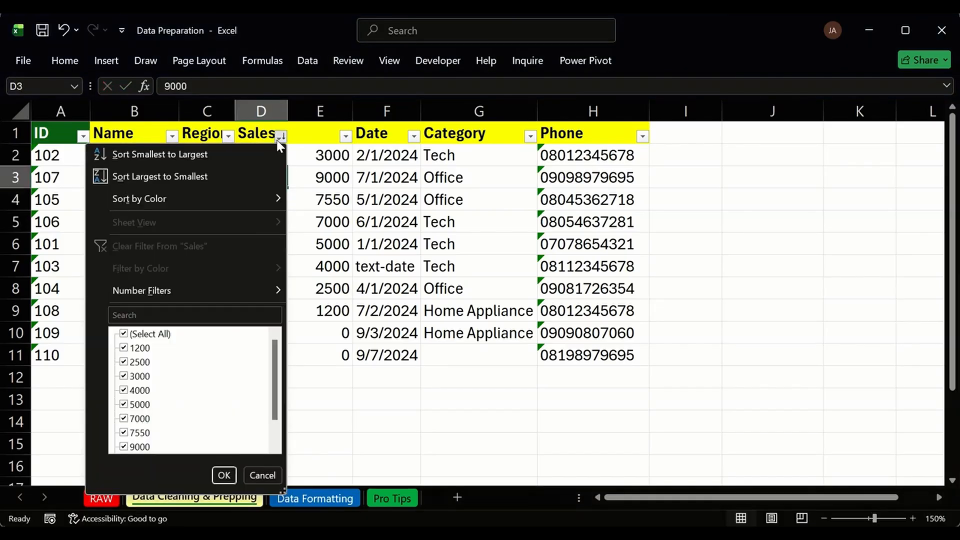
left_click(281, 135)
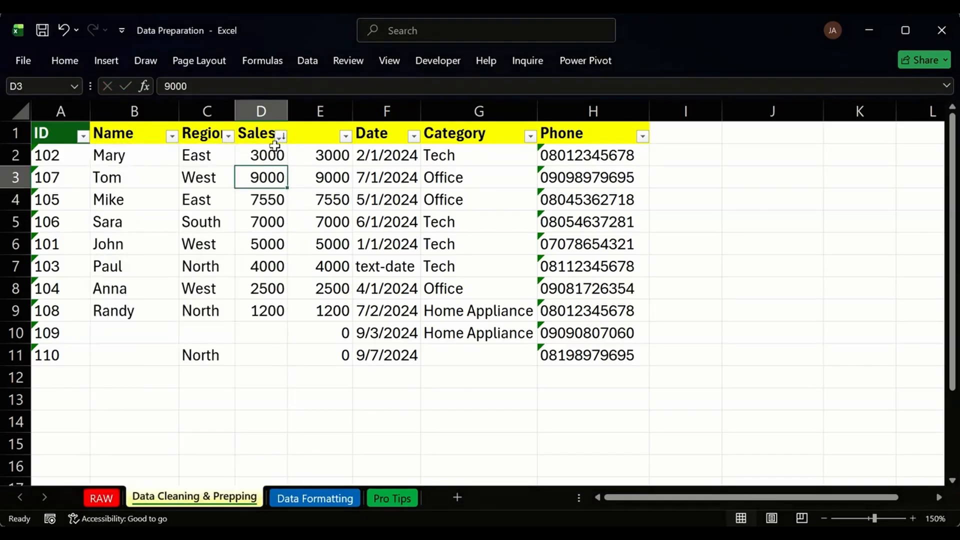
Undo the quote fix and the sort, restoring the original ID order.
key("ctrl+z")
key("ctrl+z")
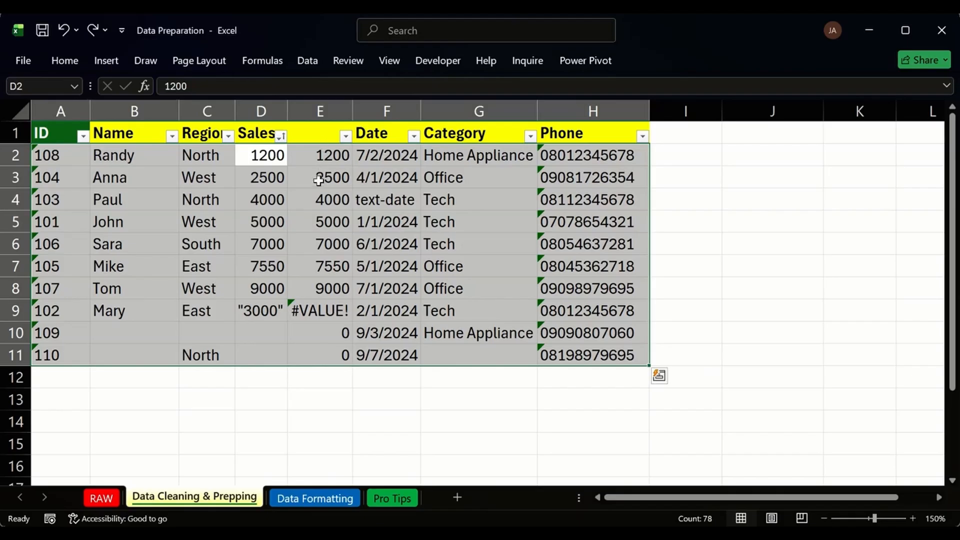
type("z")
key("Escape")
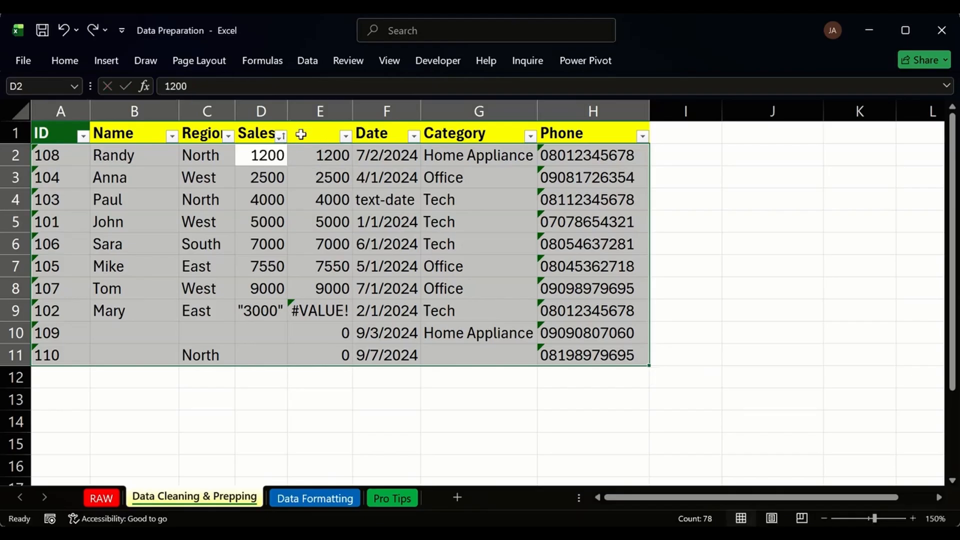
key("ctrl+z")
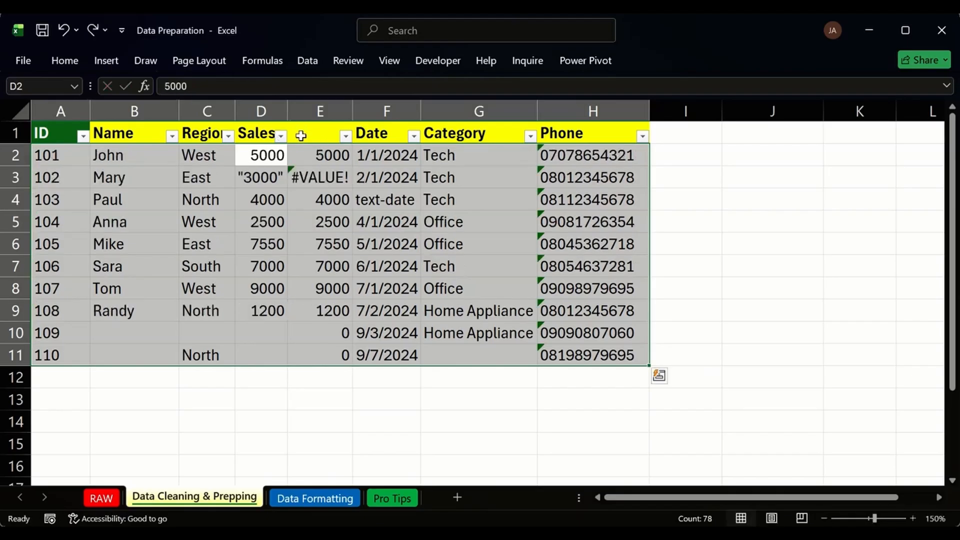
Remove the quote marks around 3000 in D3 and review the converted values in E2:E11.
left_click(284, 179)
double_click(284, 179)
key("BackSpace")
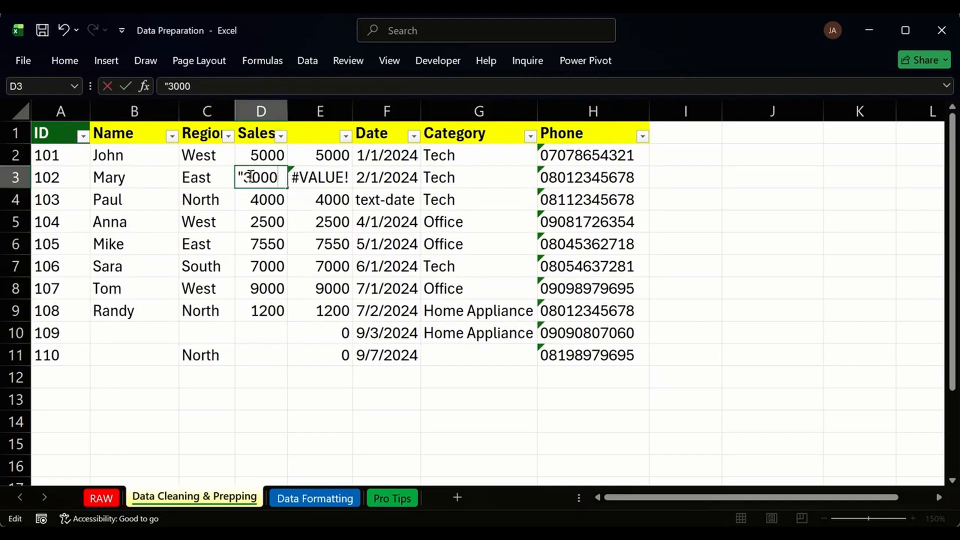
left_click(250, 176)
key("BackSpace")
key("Return")
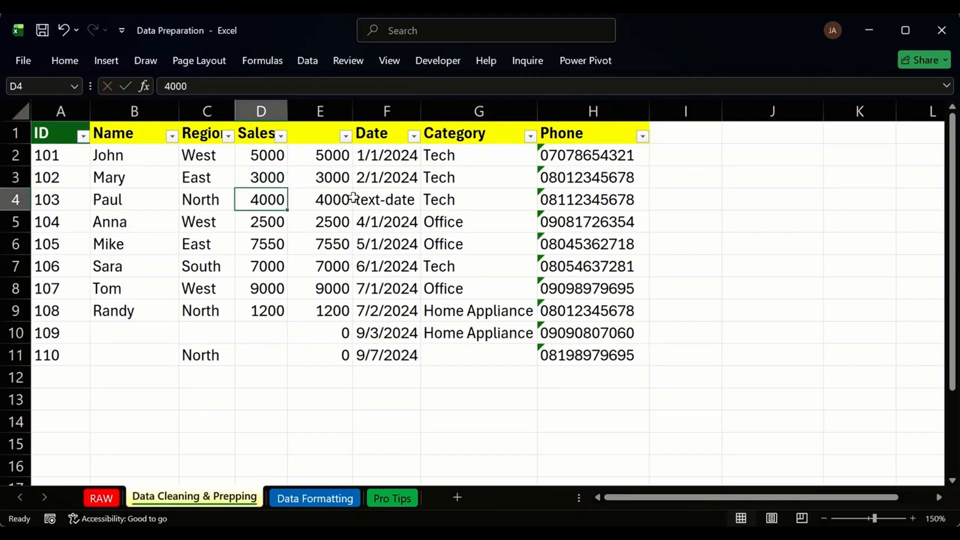
left_click_drag(334, 156, 306, 332)
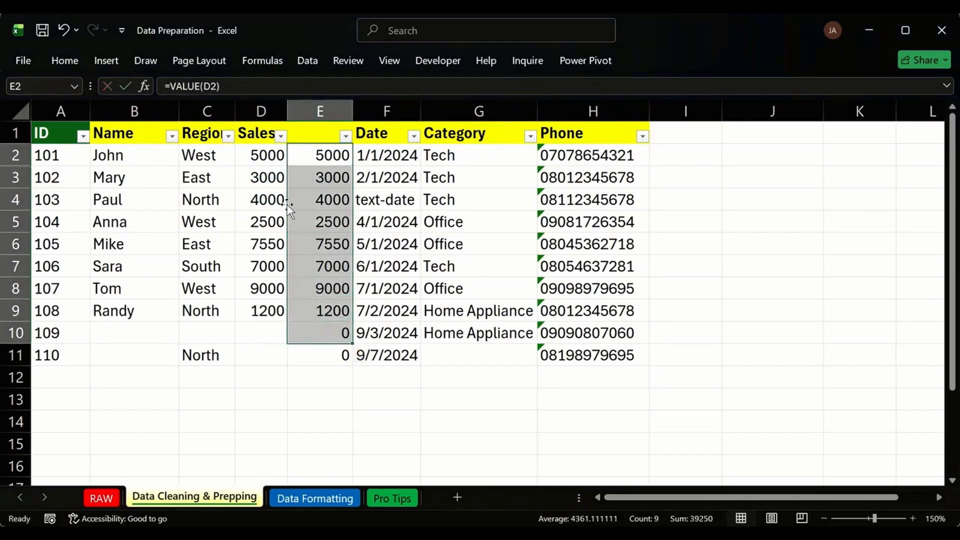
left_click(265, 177)
left_click_drag(308, 158, 324, 345)
Paste E2:E11 into Sales from D2 as values only, then delete helper column E.
left_click(334, 332)
left_click(335, 353)
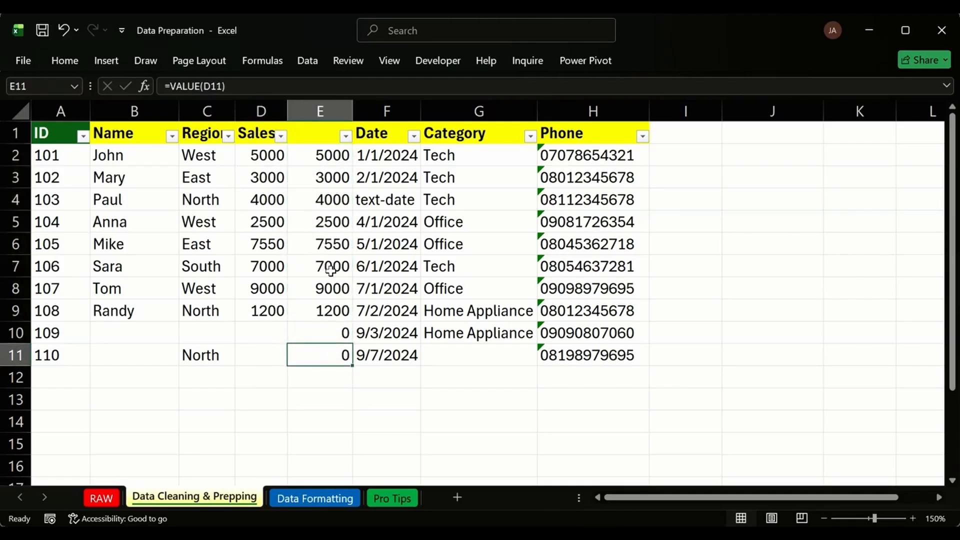
left_click_drag(299, 163, 315, 348)
key("ctrl+c")
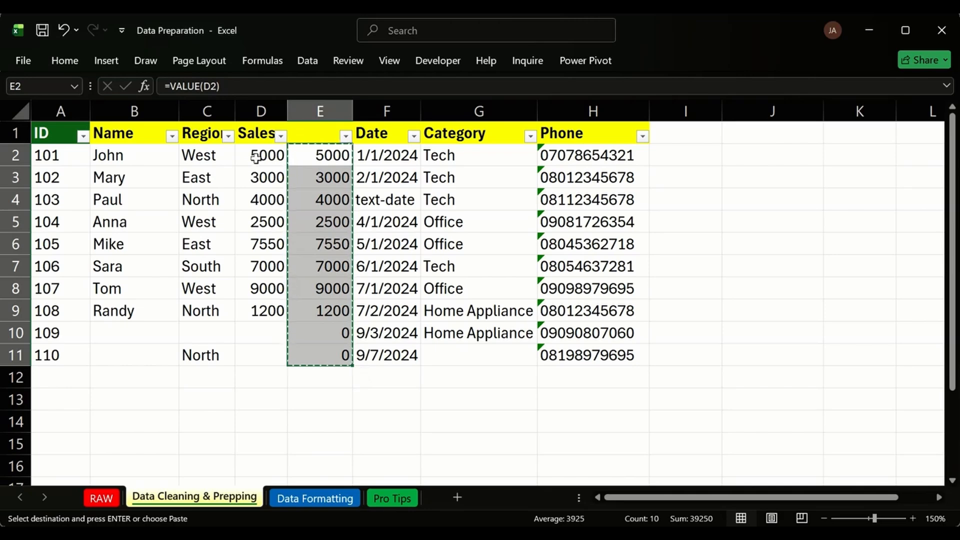
left_click(257, 158)
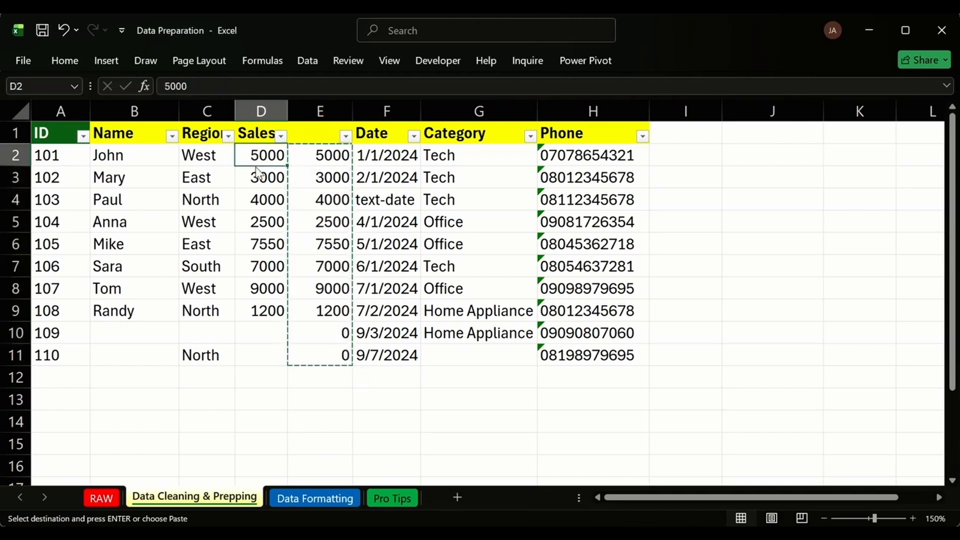
key("ctrl+alt+v")
left_click(575, 226)
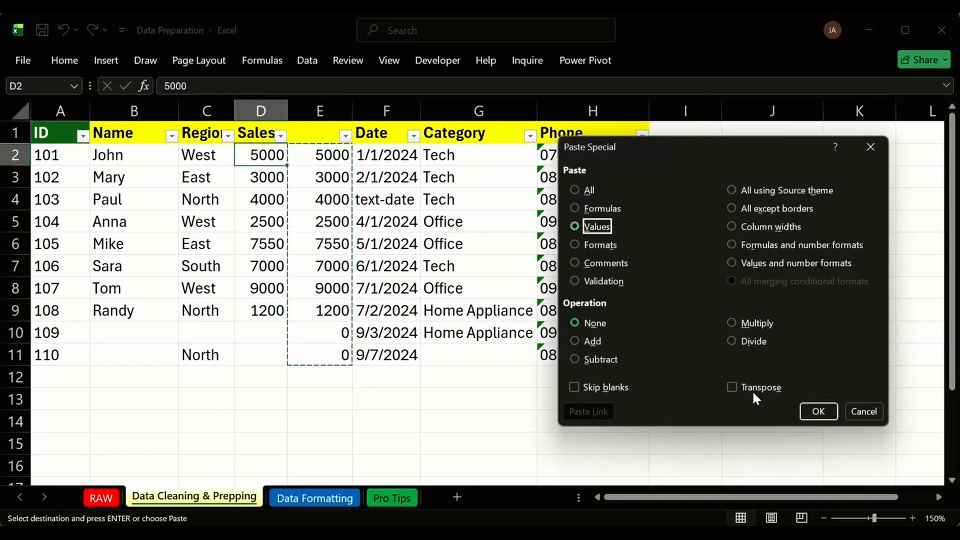
left_click(818, 413)
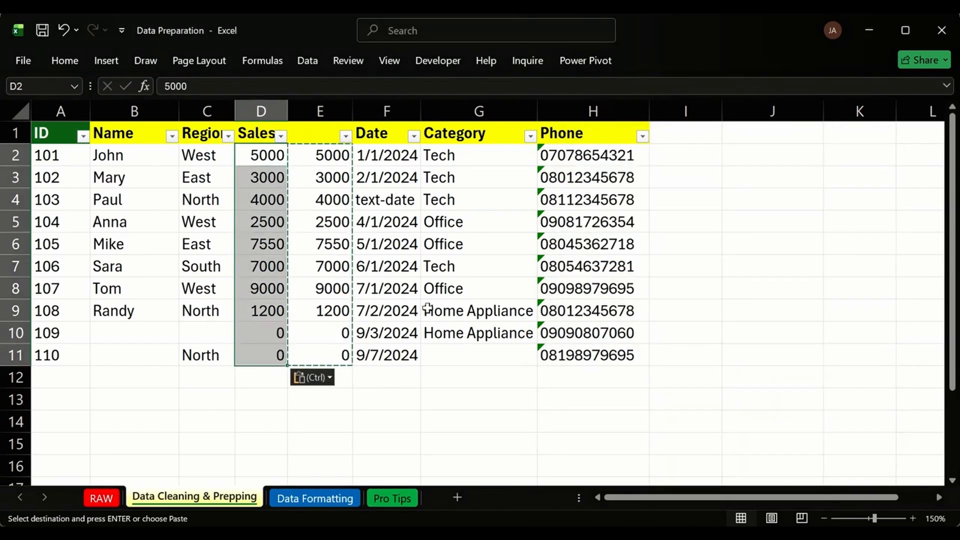
left_click(332, 110)
key("ctrl+minus")
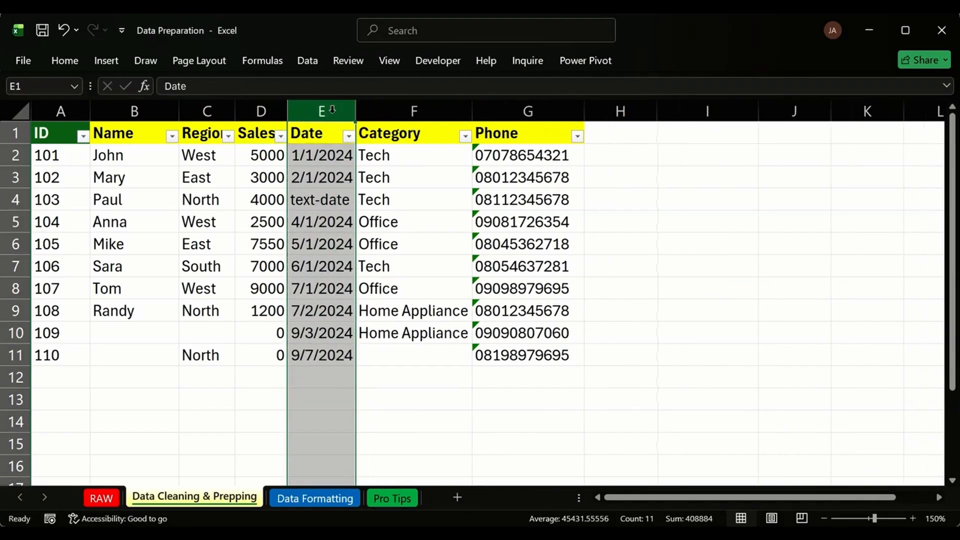
Insert a temporary blank column F before the Category column.
left_click(321, 197)
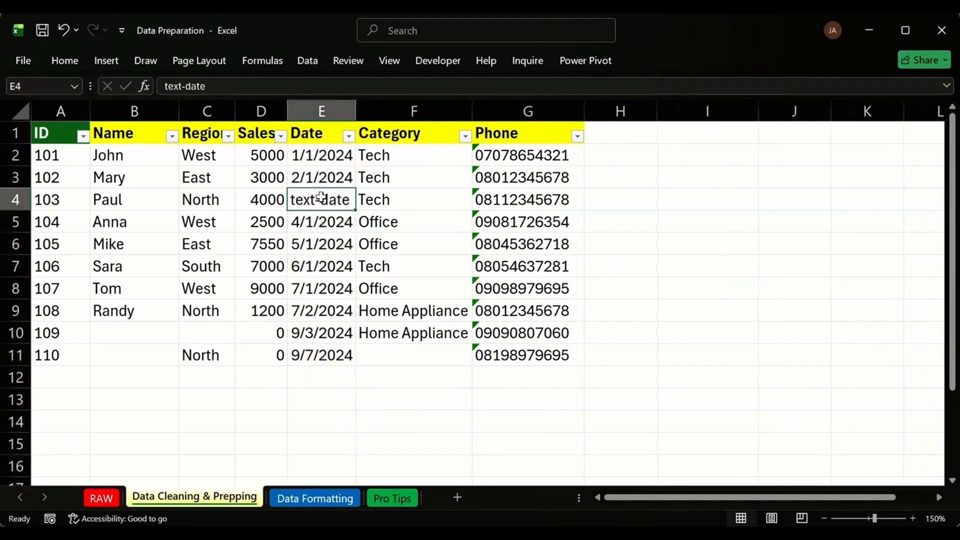
left_click(391, 114)
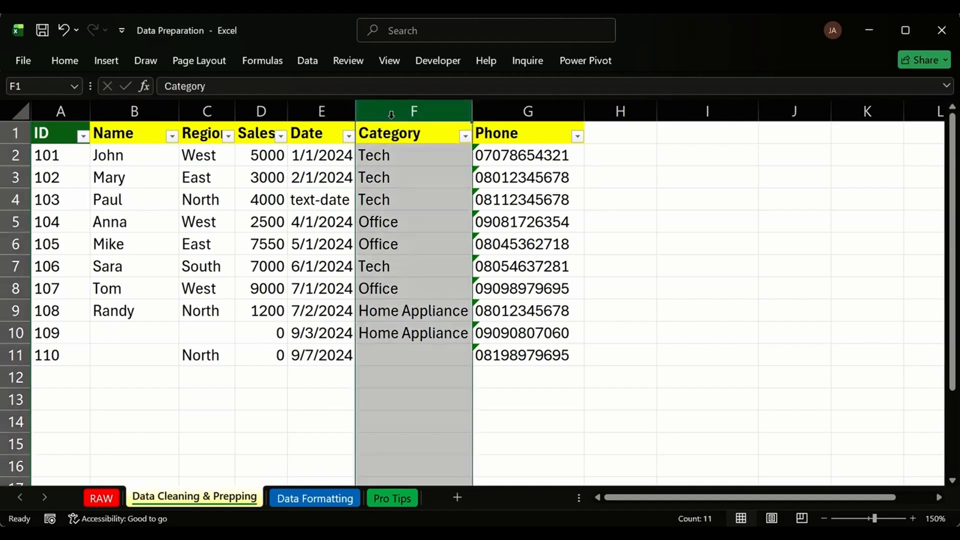
key("ctrl+shift+plus")
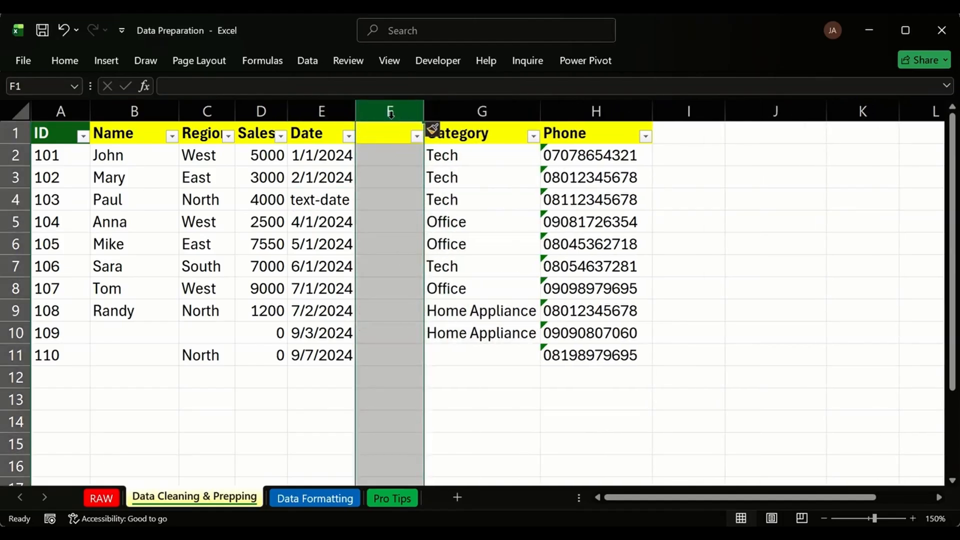
left_click(413, 157)
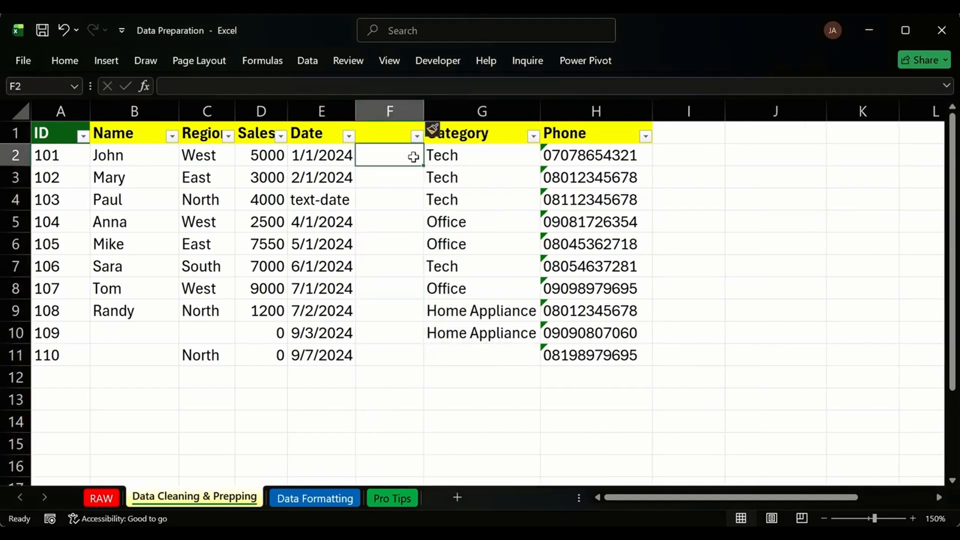
left_click(379, 182)
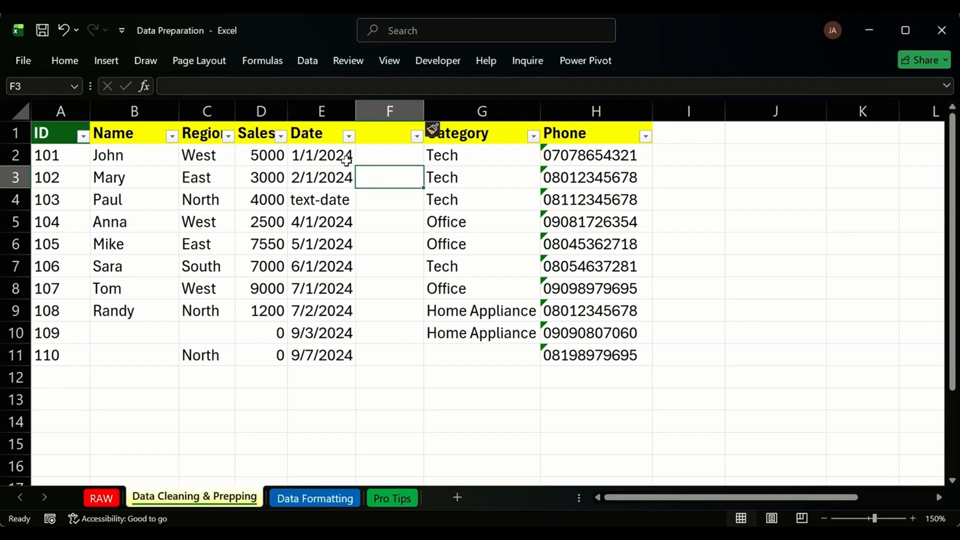
Try moving the E2 date onto E4, cancel, and check the Date column's number format.
left_click(346, 160)
left_click_drag(346, 160, 348, 192)
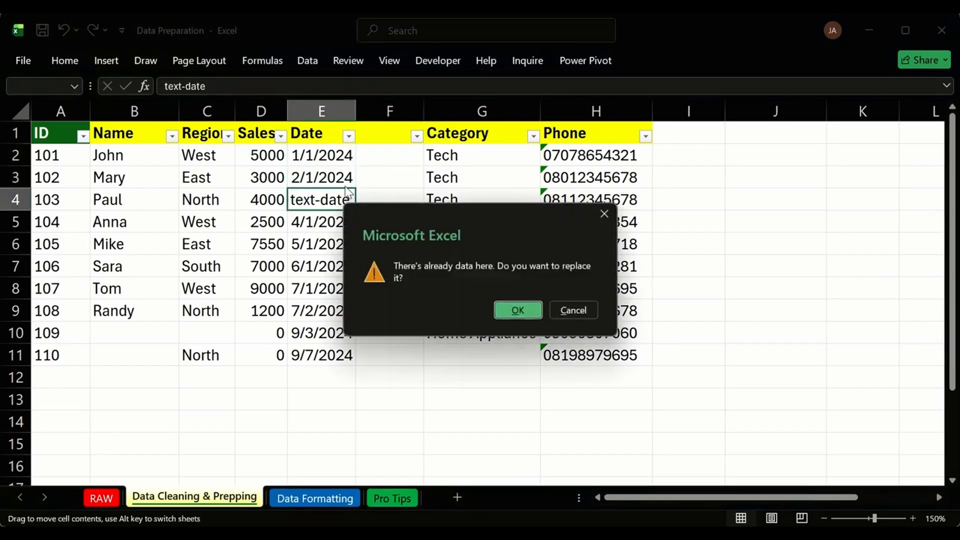
key("Escape")
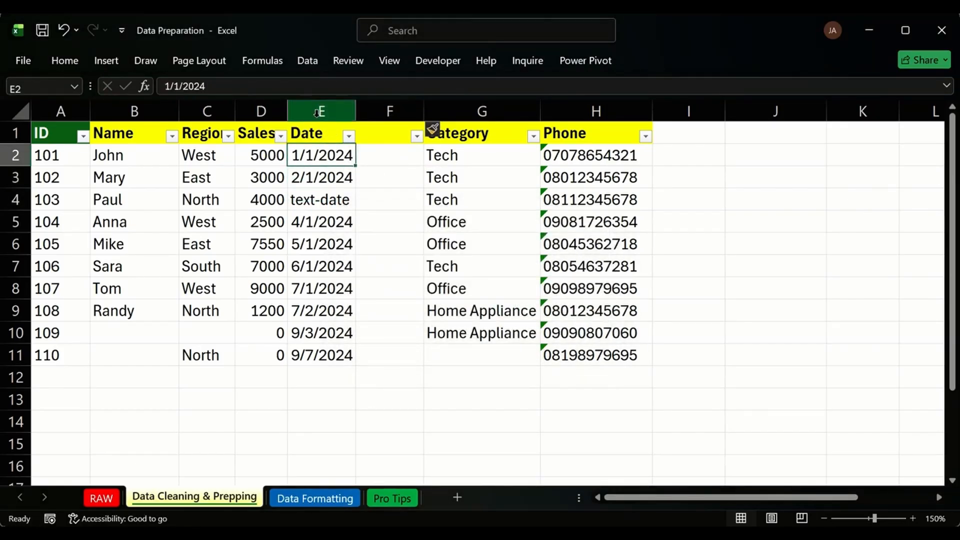
left_click(313, 101)
left_click(79, 62)
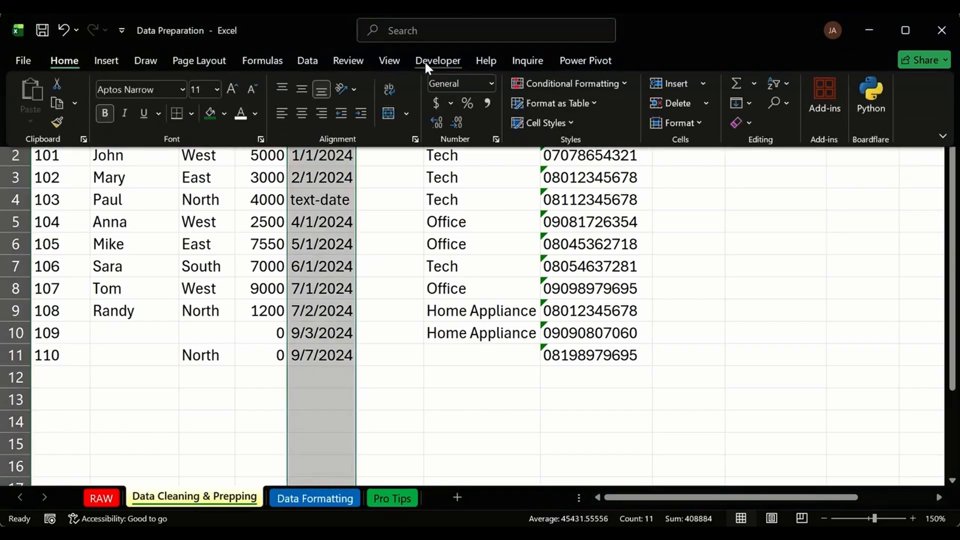
left_click(342, 159)
left_click(339, 155)
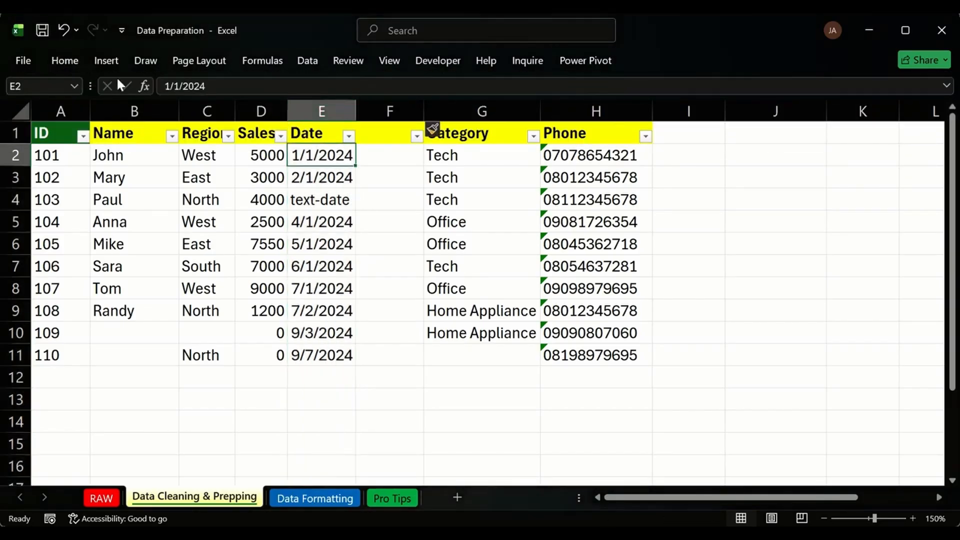
left_click(67, 57)
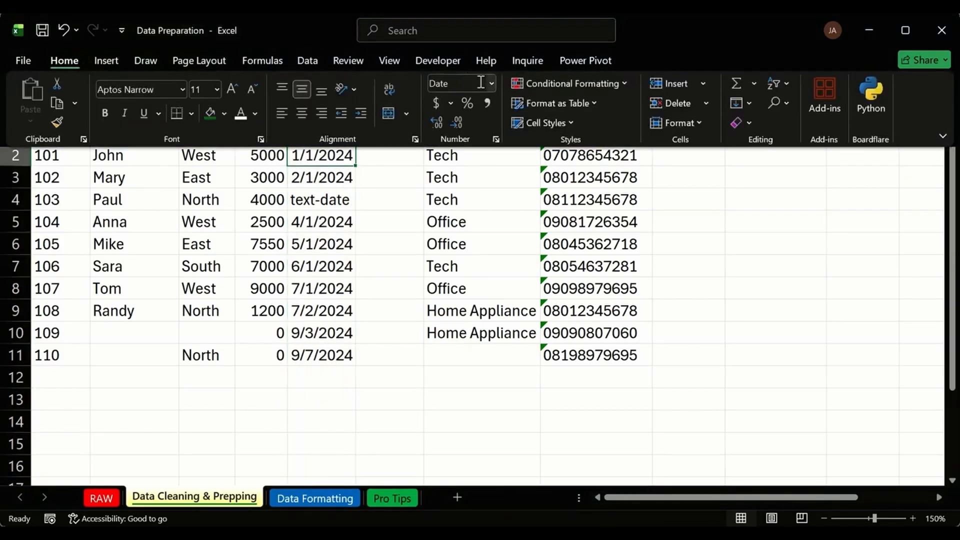
Clear the text-date entry in E4 and format the cell as Short Date.
left_click(342, 199)
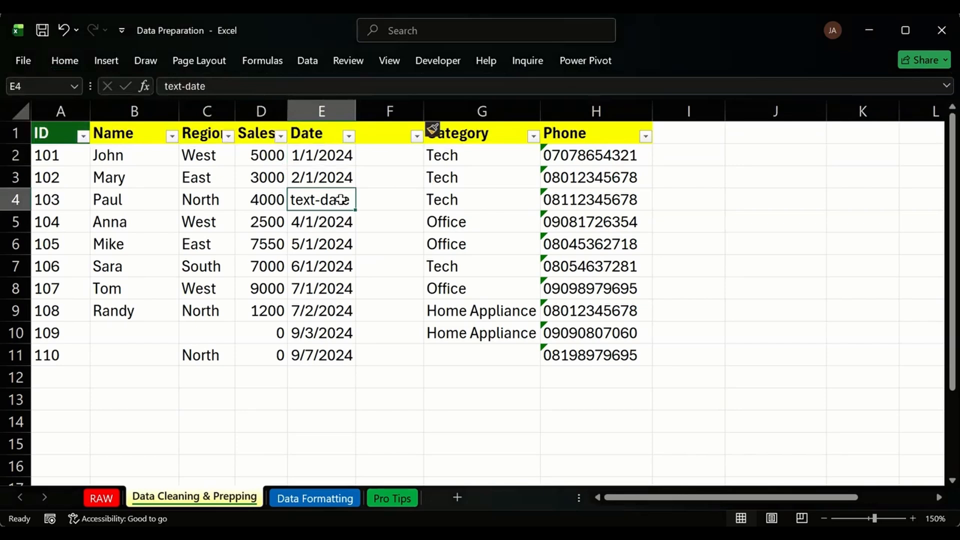
key("Delete")
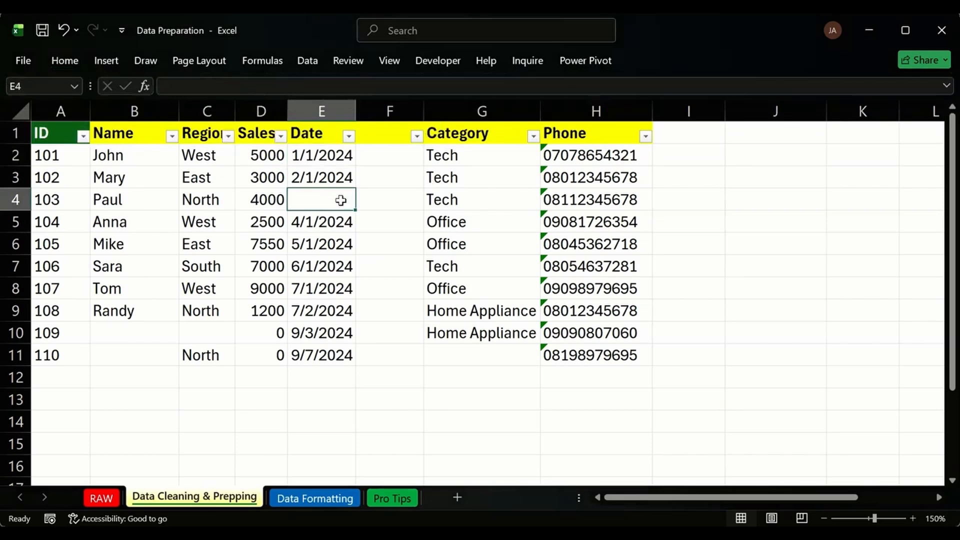
left_click(50, 58)
left_click(489, 84)
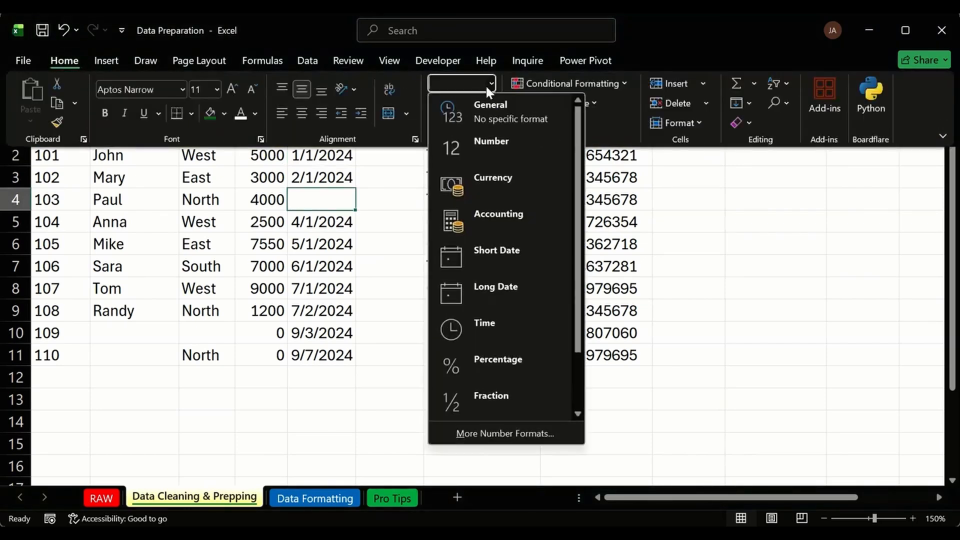
left_click(498, 258)
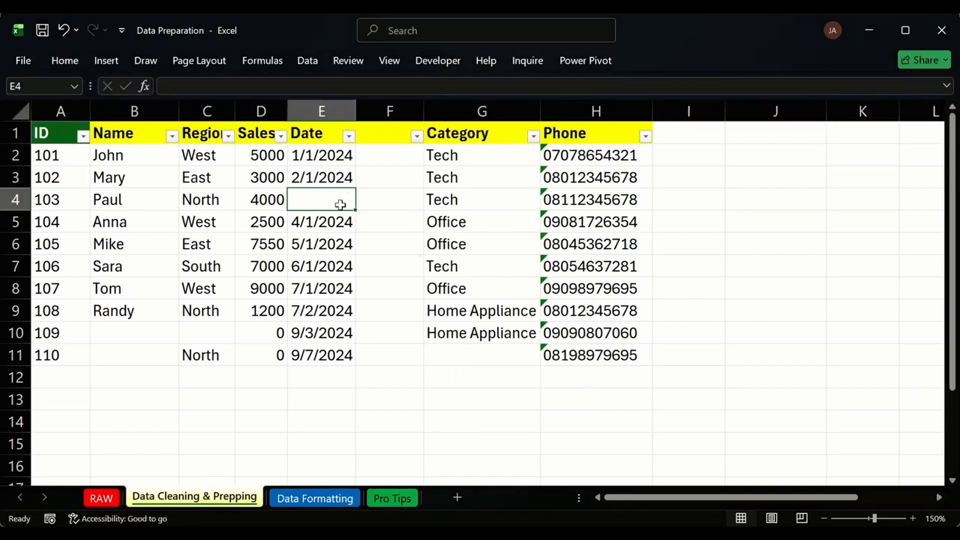
left_click(372, 202)
left_click(315, 196)
left_click(389, 110)
Delete blank column F and ignore the number-stored-as-text errors on phones G2:G11.
key("ctrl+minus")
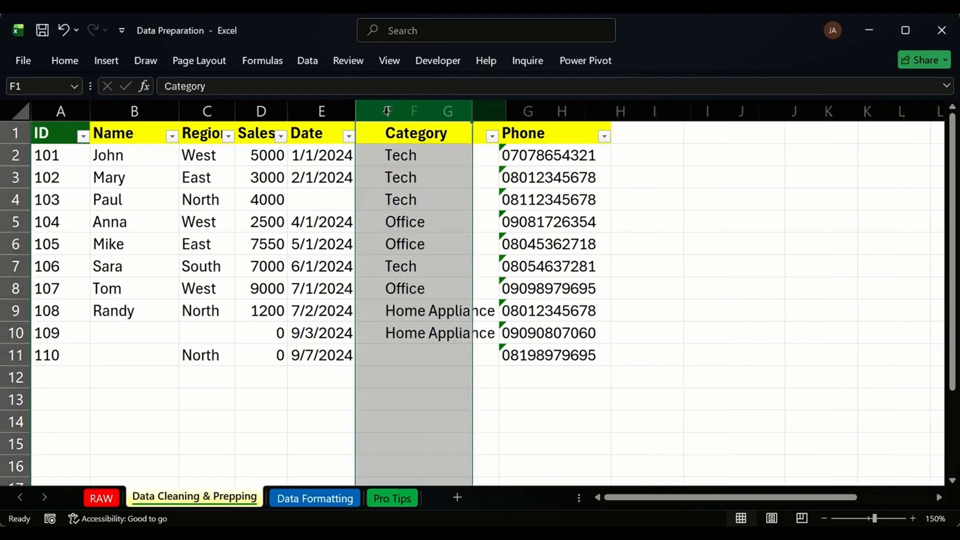
left_click(455, 197)
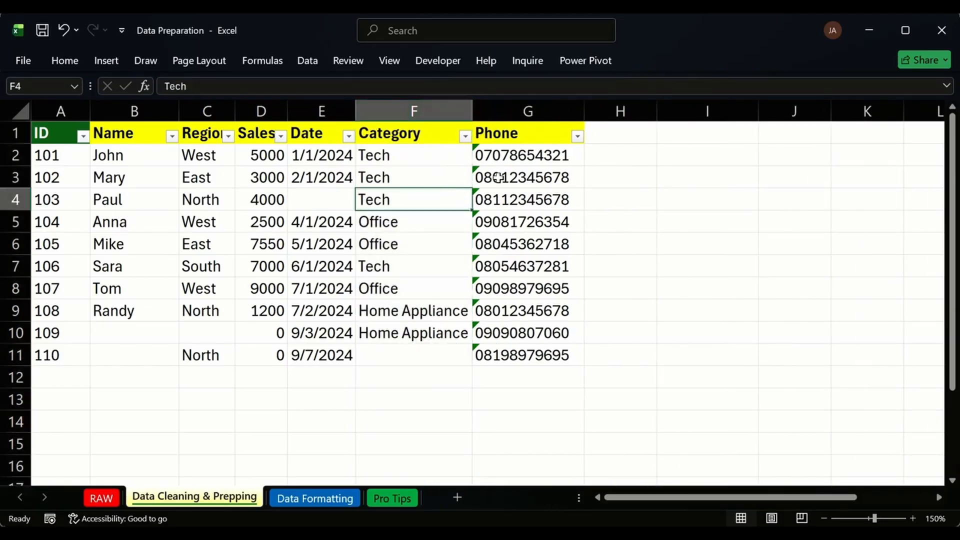
left_click_drag(527, 266, 530, 309)
left_click_drag(481, 146, 488, 356)
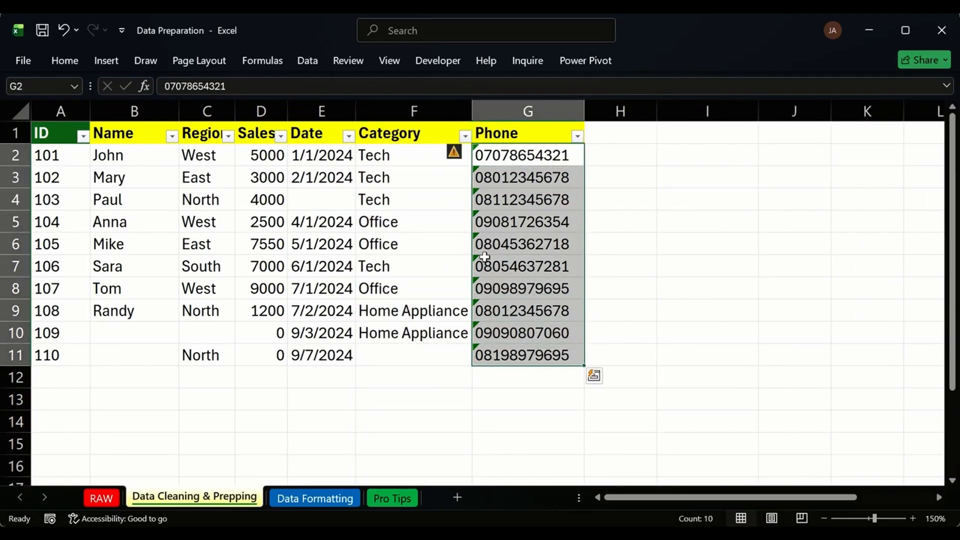
left_click(458, 152)
left_click(409, 231)
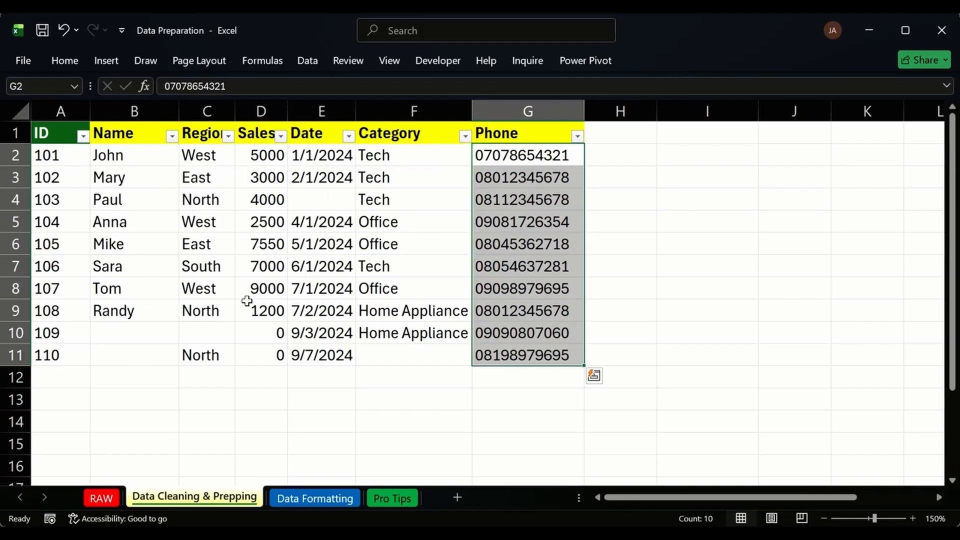
left_click(226, 373)
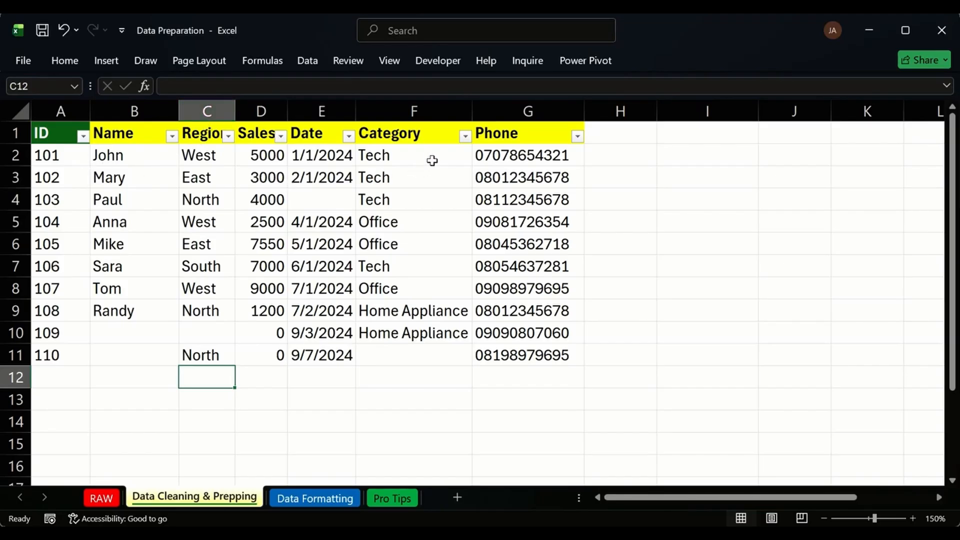
Select dates E2:E7 and phone numbers G2:G7 to compare them.
left_click_drag(343, 157, 337, 270)
left_click_drag(476, 157, 509, 265)
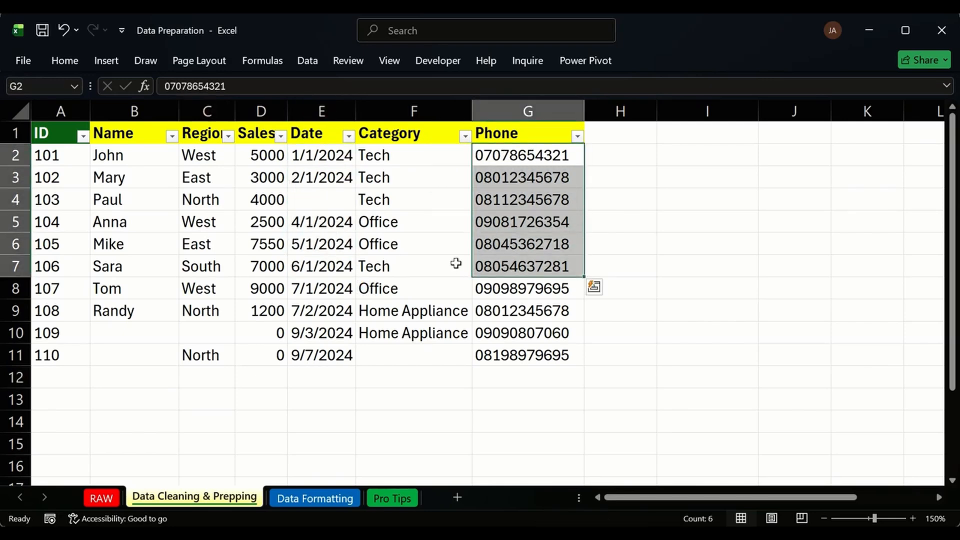
left_click(501, 157)
left_click(513, 374)
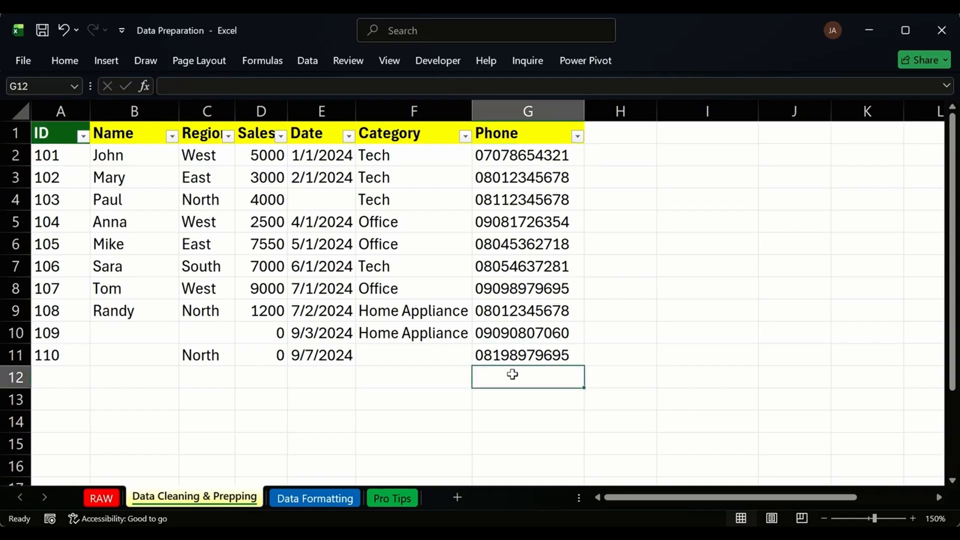
type("=S")
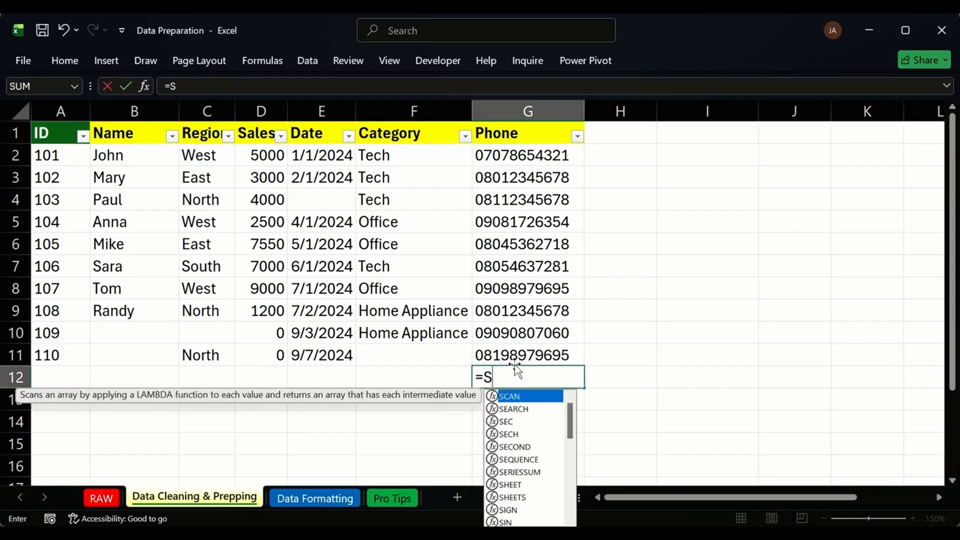
type("UM(")
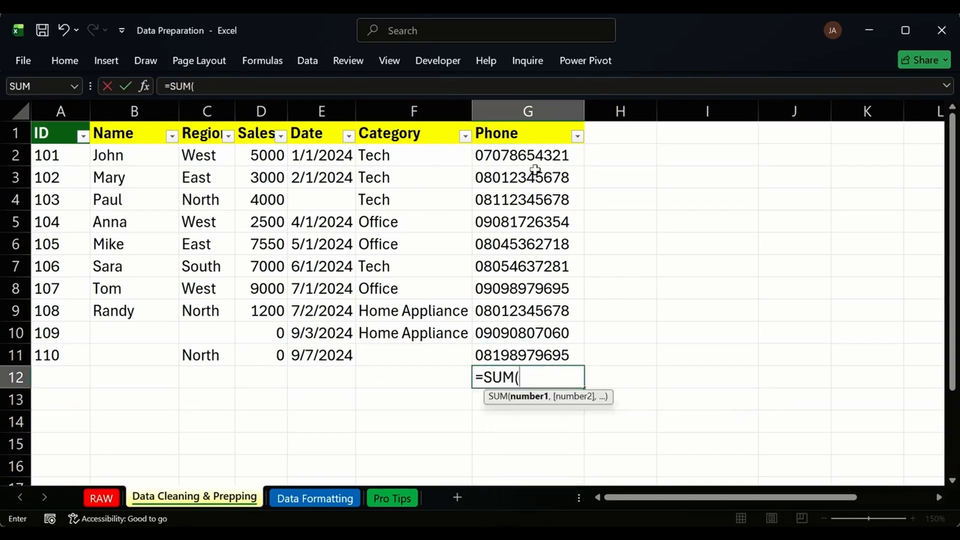
left_click_drag(535, 170, 494, 348)
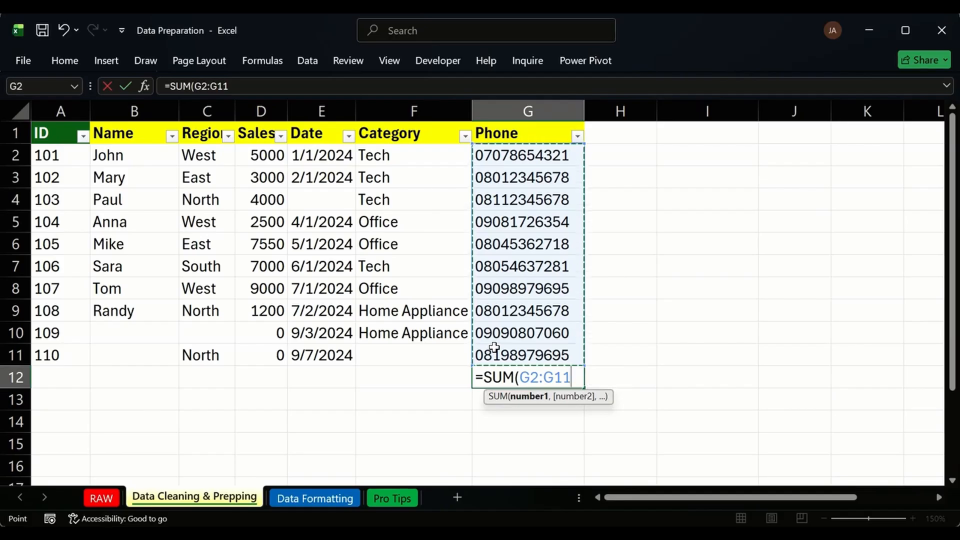
key("ctrl+Return")
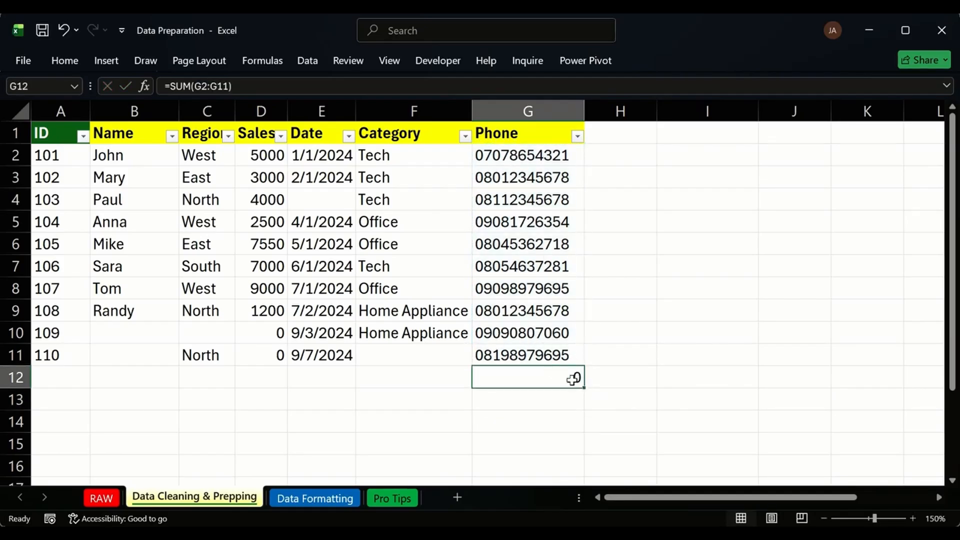
left_click(67, 385)
type("=SUM")
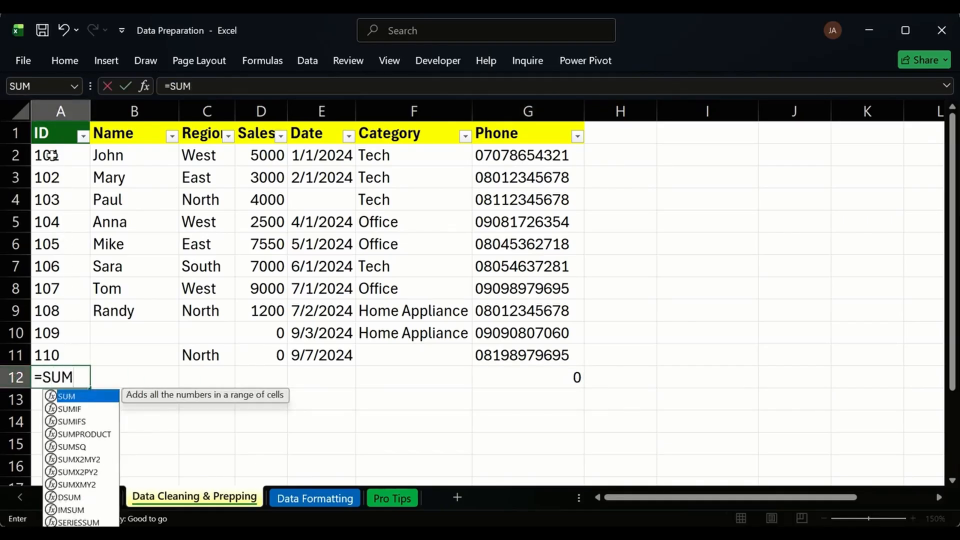
left_click_drag(52, 155, 69, 355)
double_click(77, 376)
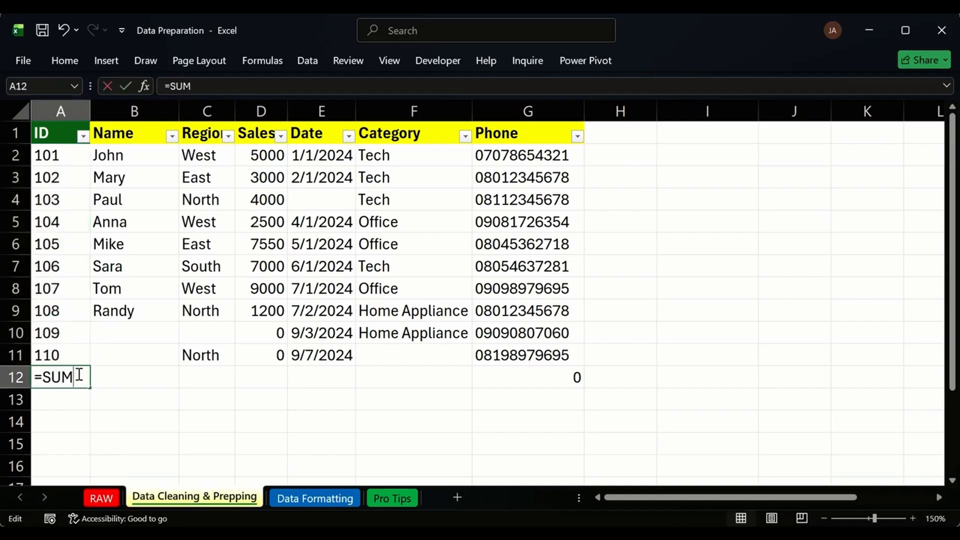
key("BackSpace")
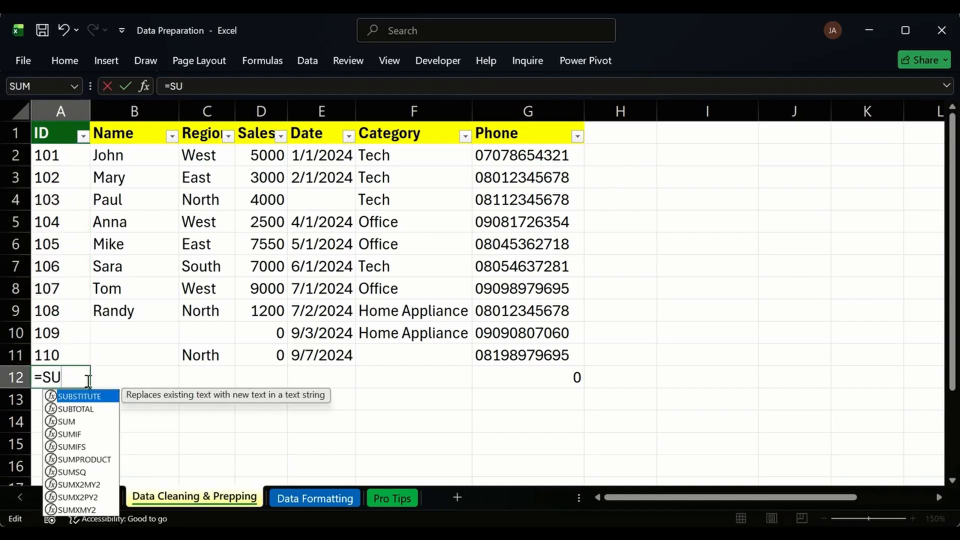
type(",")
key("BackSpace")
type("M(")
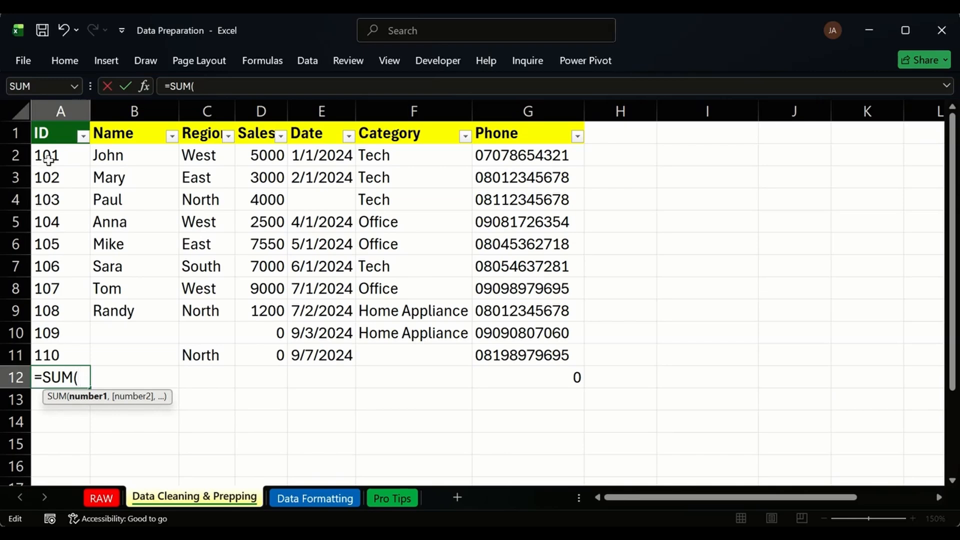
left_click_drag(43, 154, 60, 350)
key("Return")
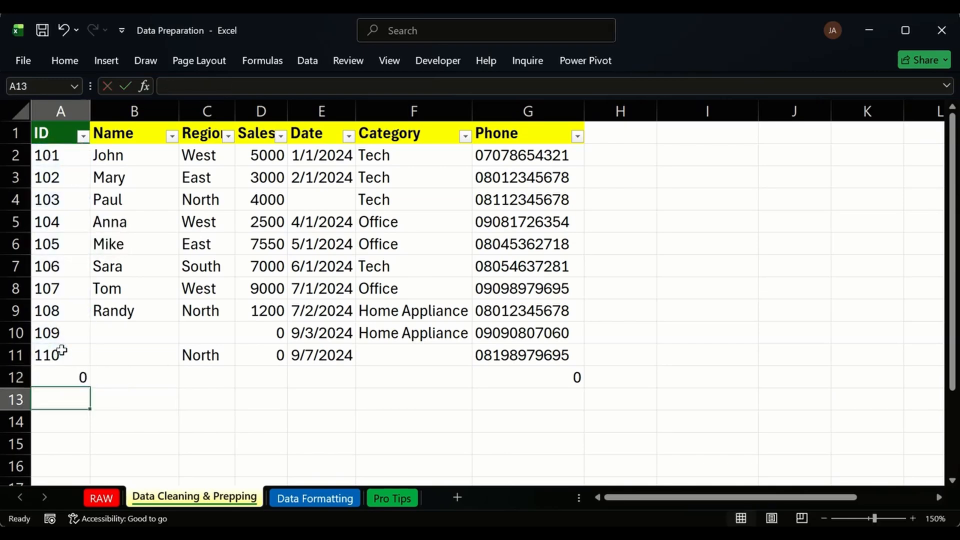
left_click(68, 378)
key("Delete")
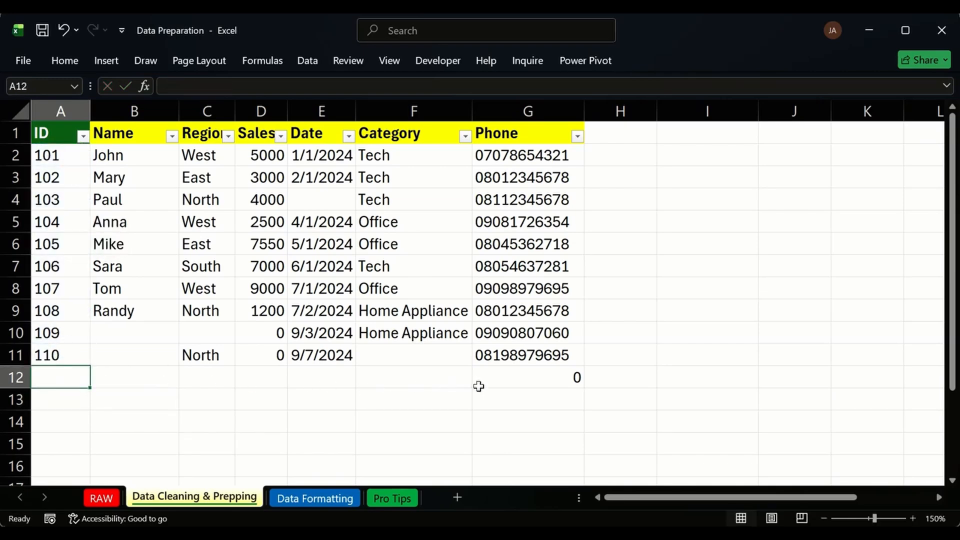
left_click(500, 388)
key("Delete")
left_click(239, 381)
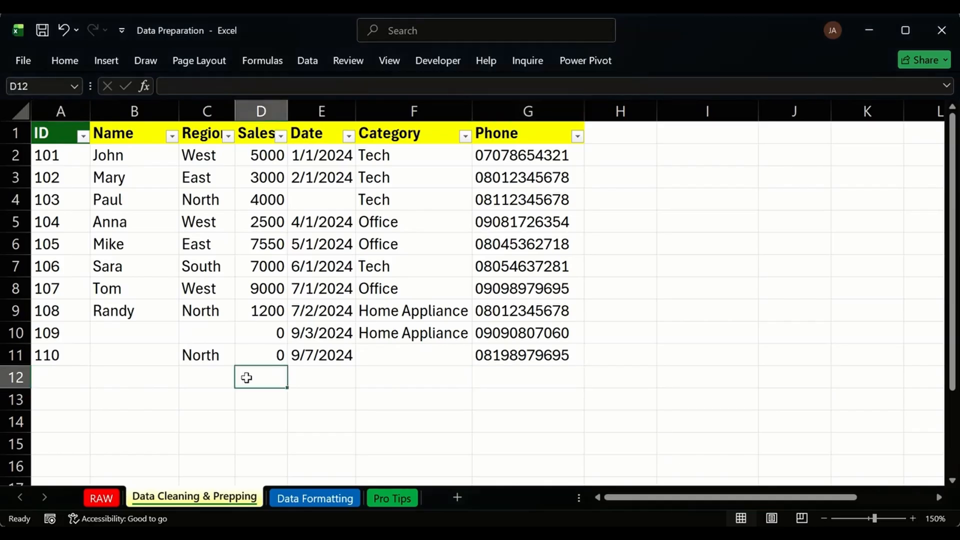
type("=SUM(")
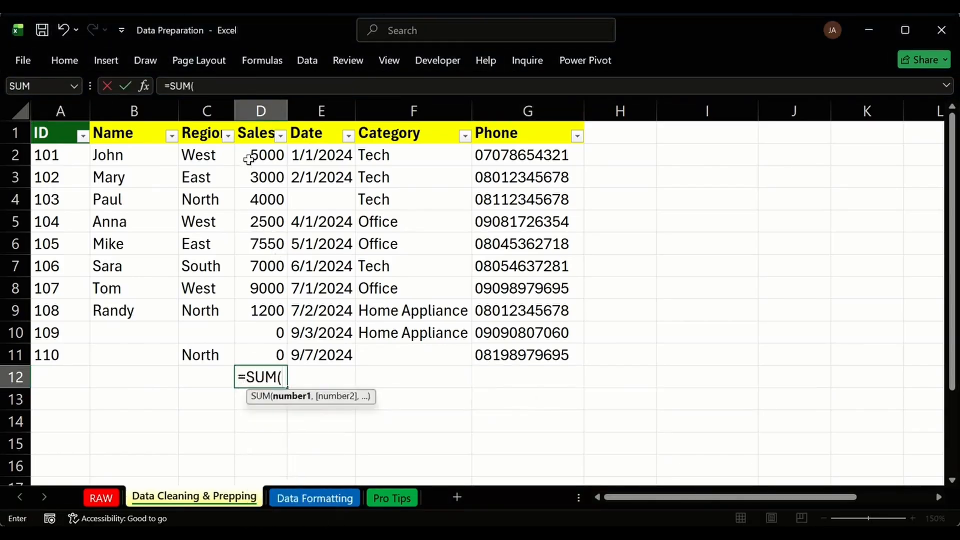
left_click_drag(248, 159, 249, 345)
key("Return")
left_click(268, 376)
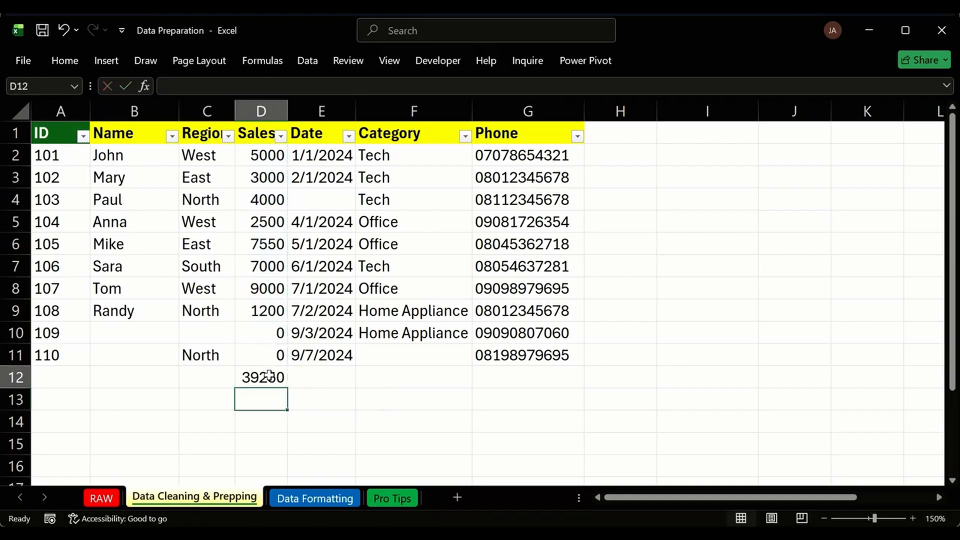
key("Delete")
left_click(229, 396)
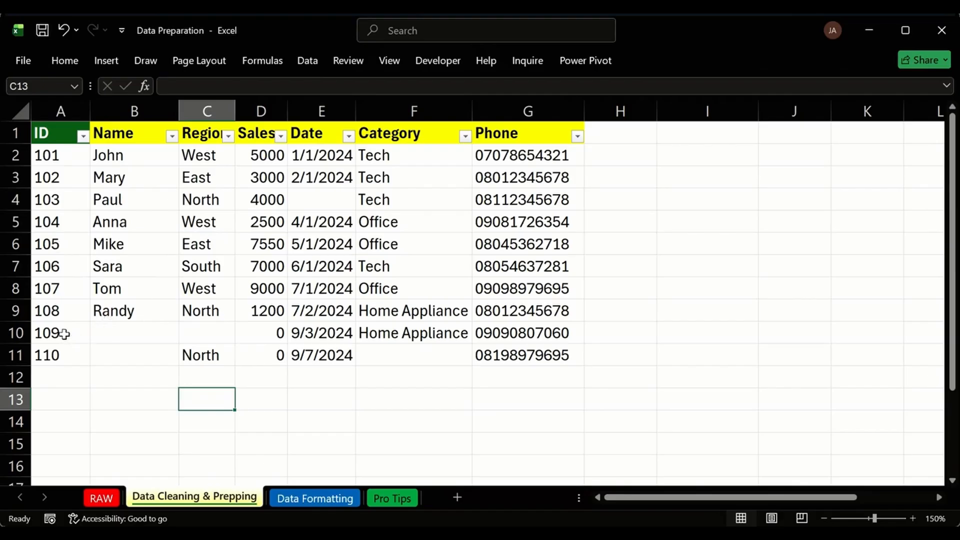
left_click(228, 136)
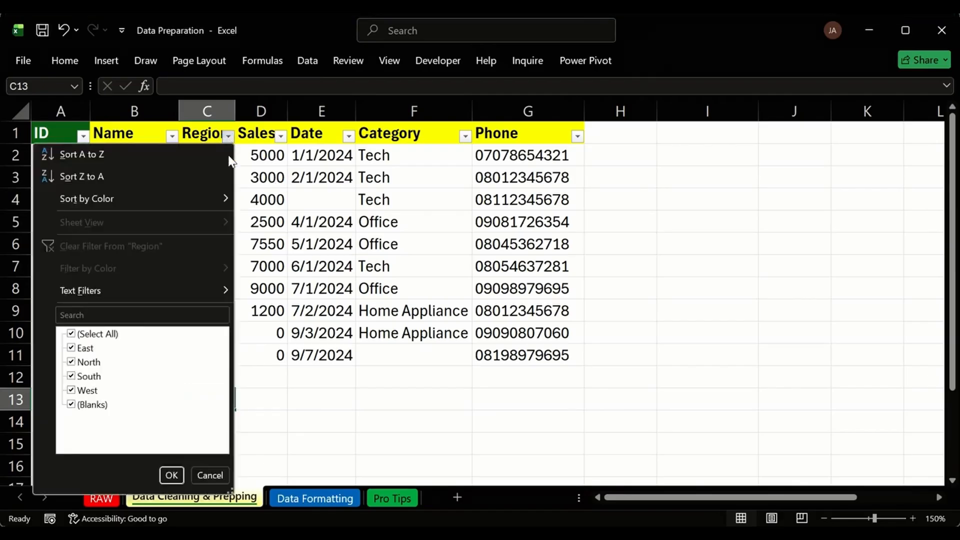
left_click(272, 382)
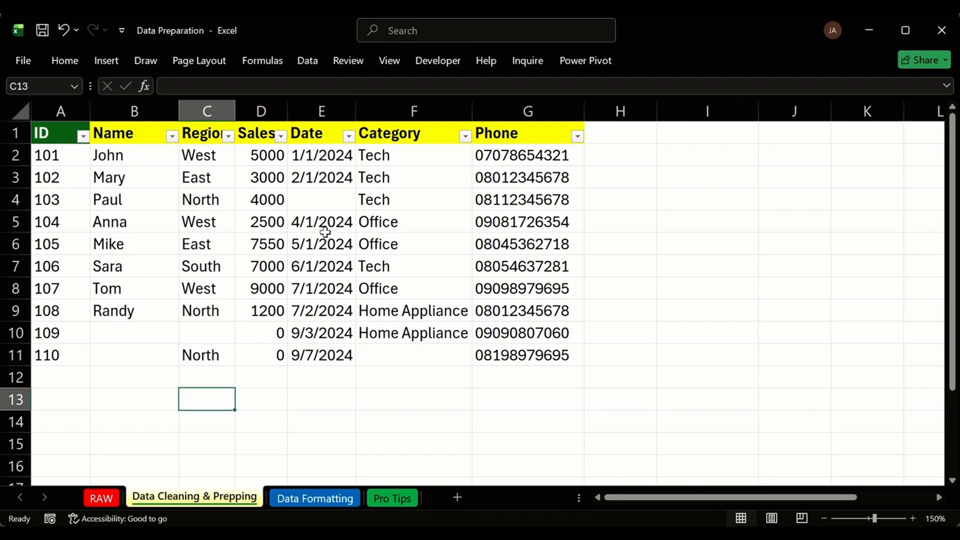
left_click(310, 211)
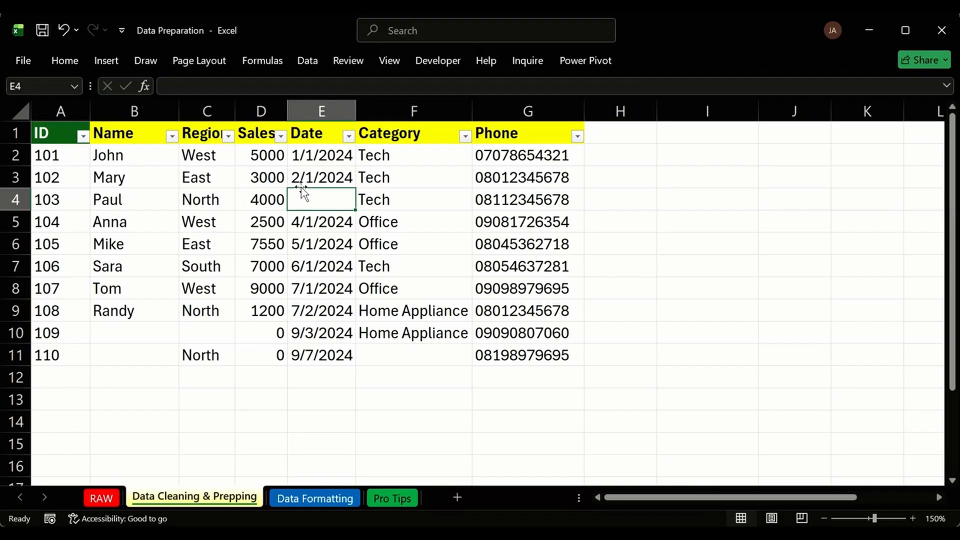
Fill the missing E4 date from the E2:E3 date pattern and check the result.
left_click_drag(309, 173, 340, 267)
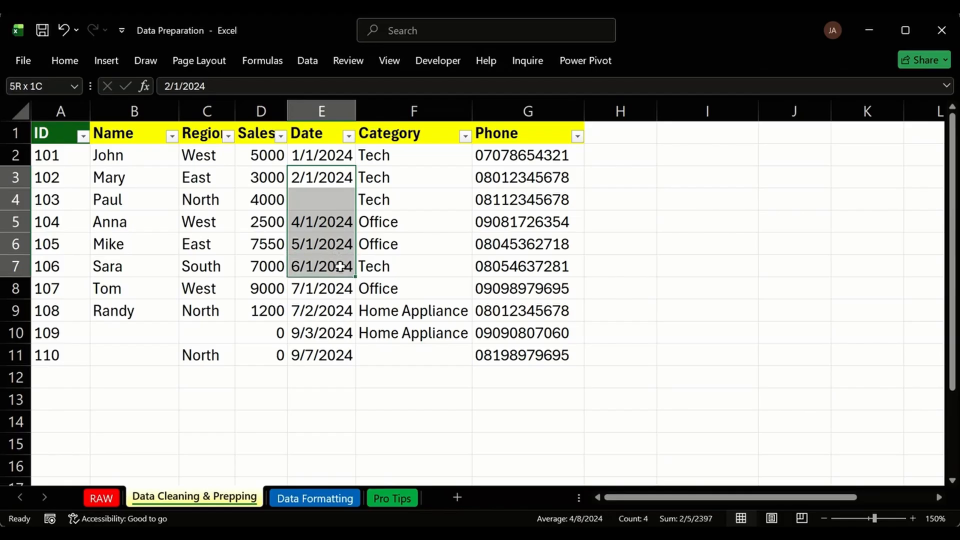
left_click(323, 155)
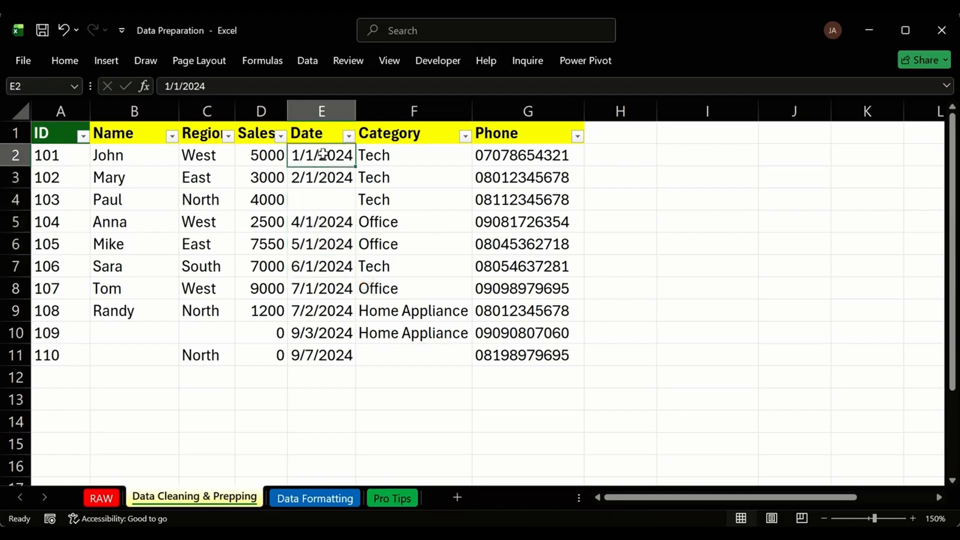
left_click_drag(330, 156, 356, 211)
left_click(330, 248)
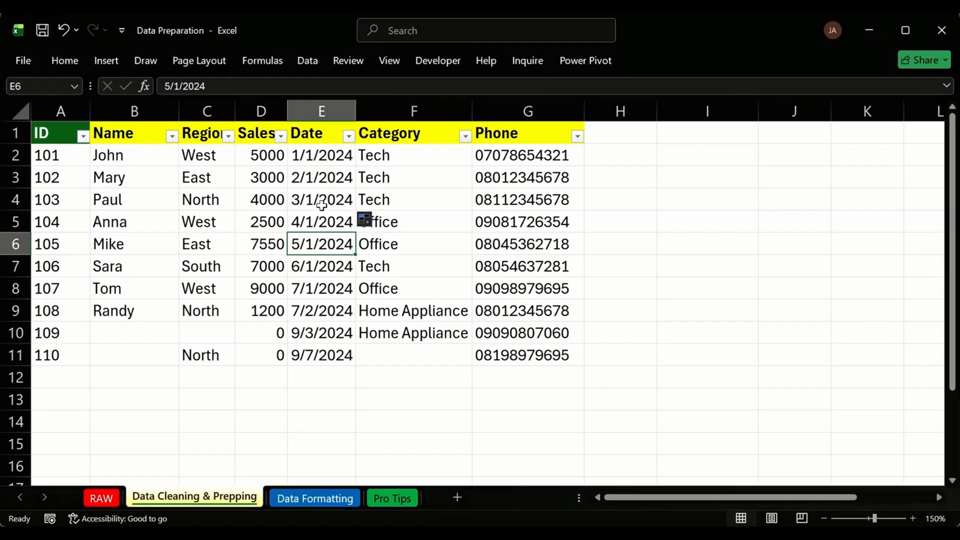
left_click(319, 201)
left_click(311, 159)
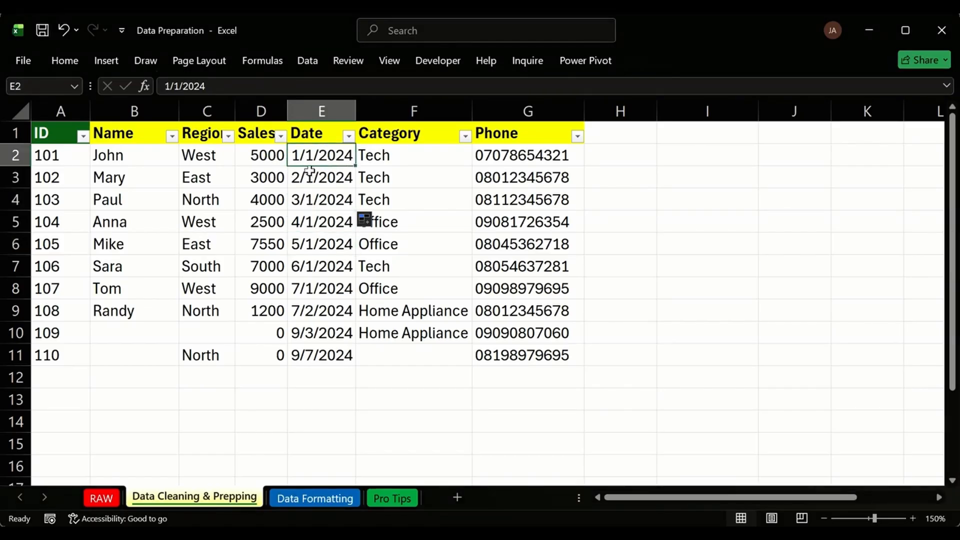
left_click(295, 181)
left_click(302, 200)
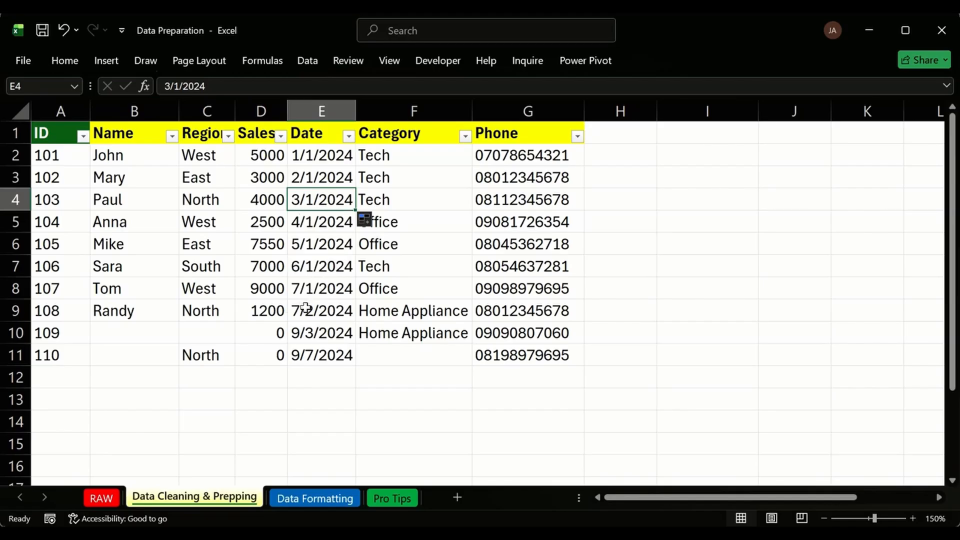
Review the dates in E4, E5 and E9:E11 and glance at the Date filter options.
left_click_drag(302, 310, 303, 350)
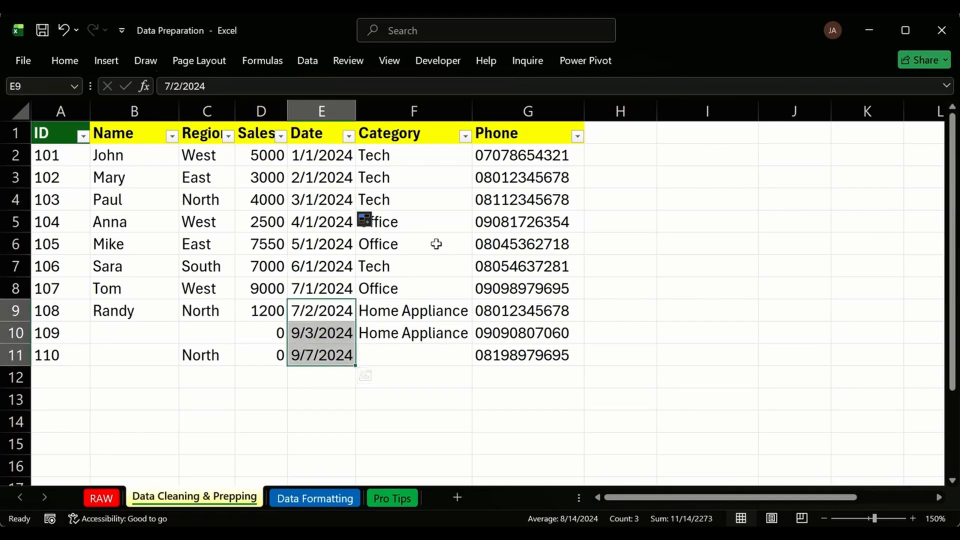
left_click(340, 314)
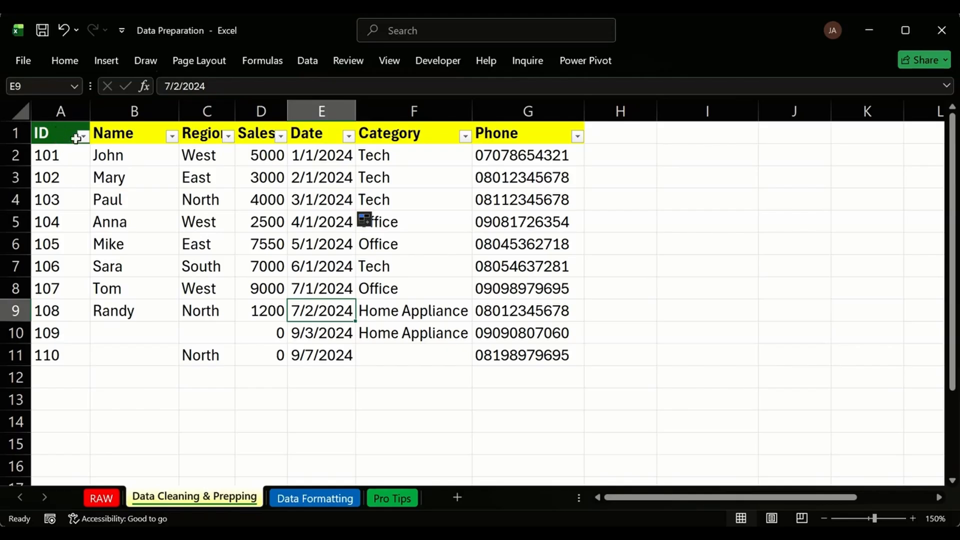
left_click(310, 224)
left_click(311, 204)
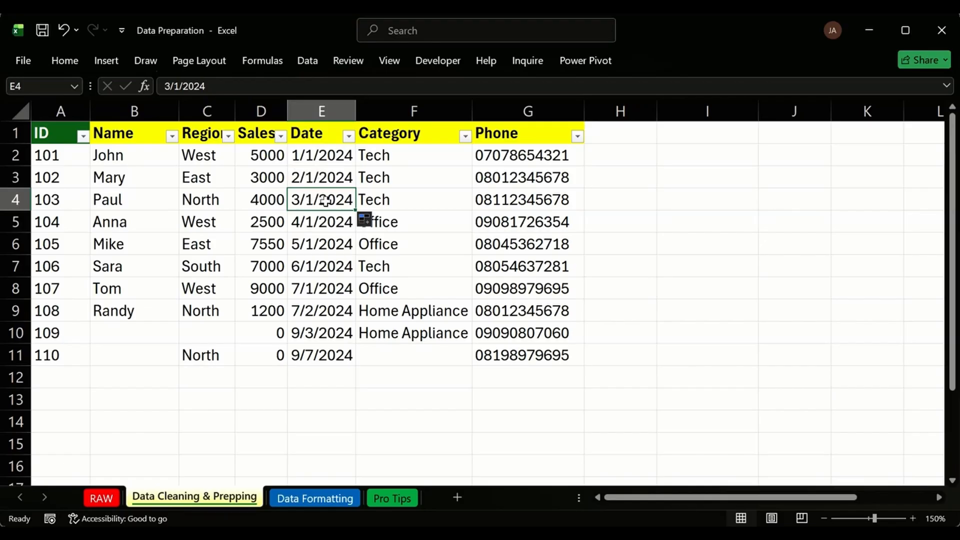
left_click(349, 136)
left_click(348, 136)
left_click_drag(346, 159, 325, 358)
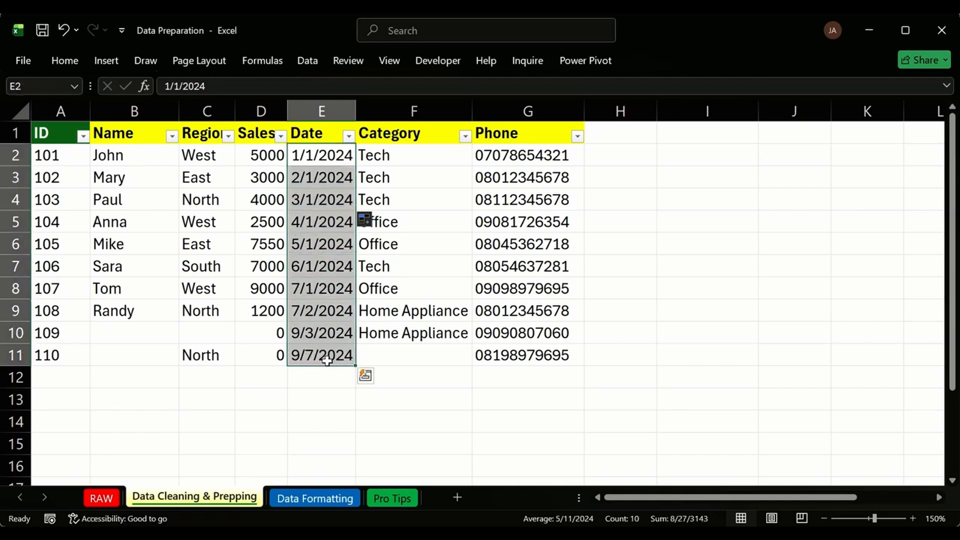
left_click(321, 222)
left_click(324, 201)
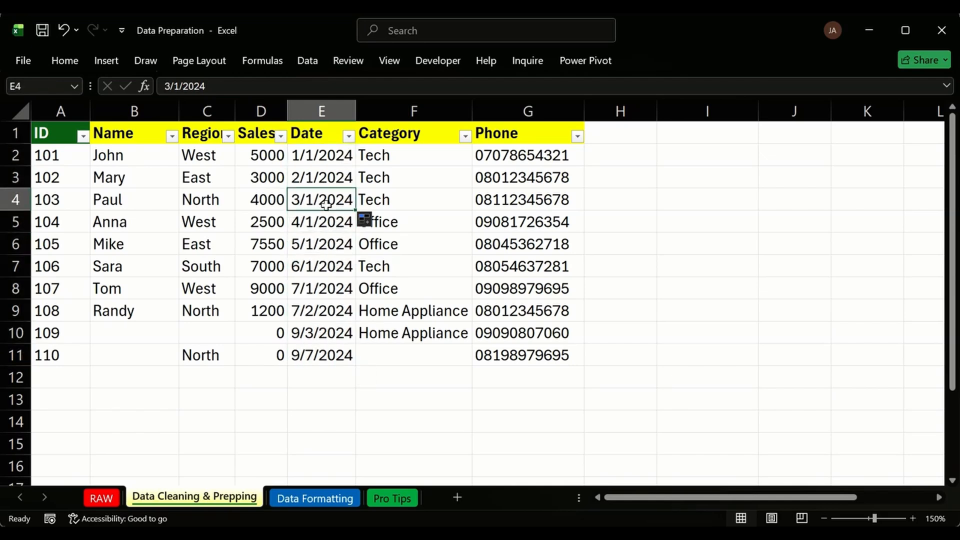
Clear E4, then undo it so 3/1/2024 returns.
left_click(350, 140)
left_click(383, 166)
left_click_drag(317, 159, 318, 248)
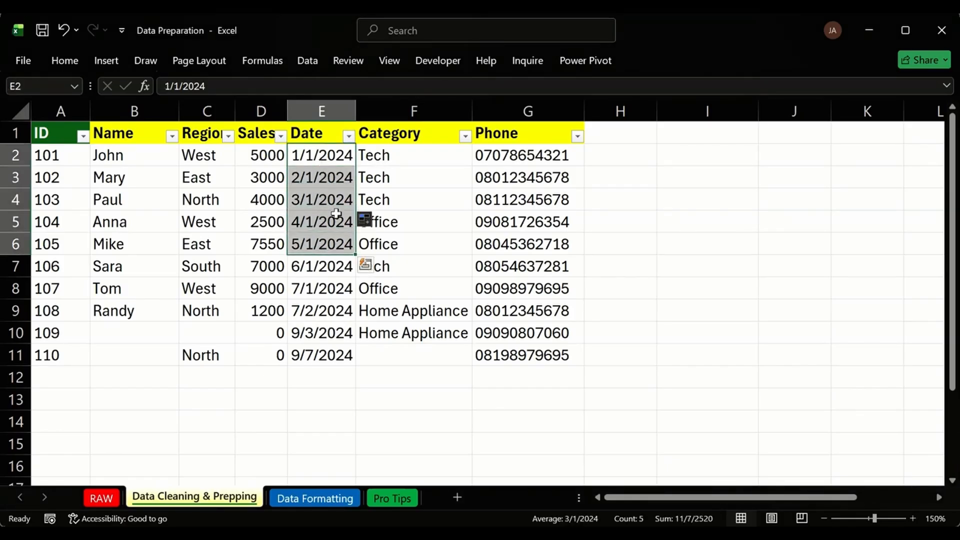
left_click(320, 215)
left_click(308, 202)
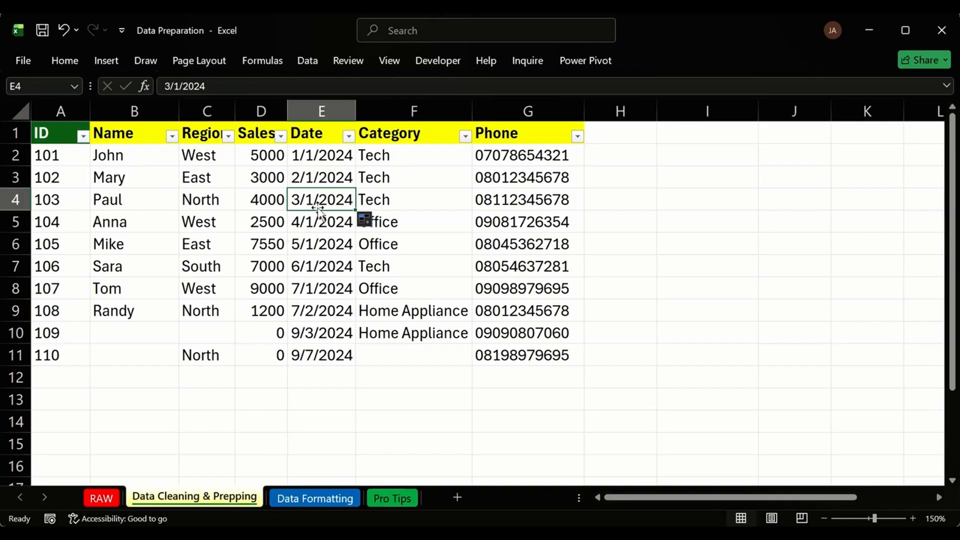
key("Delete")
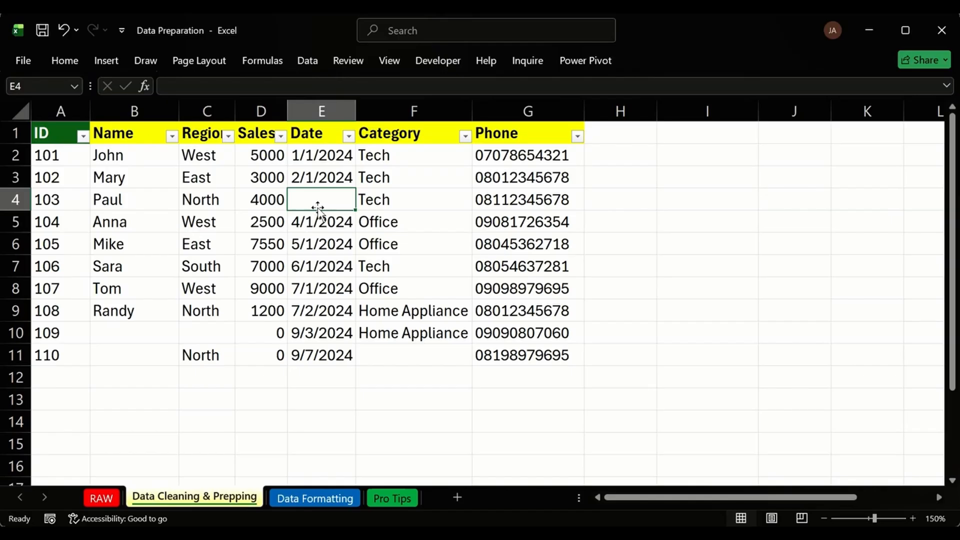
key("ctrl+z")
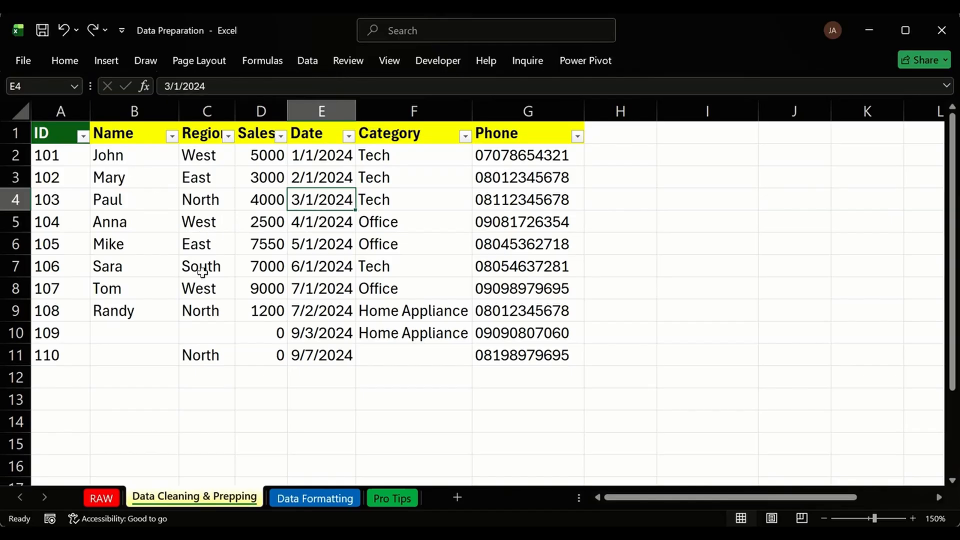
left_click_drag(43, 155, 503, 313)
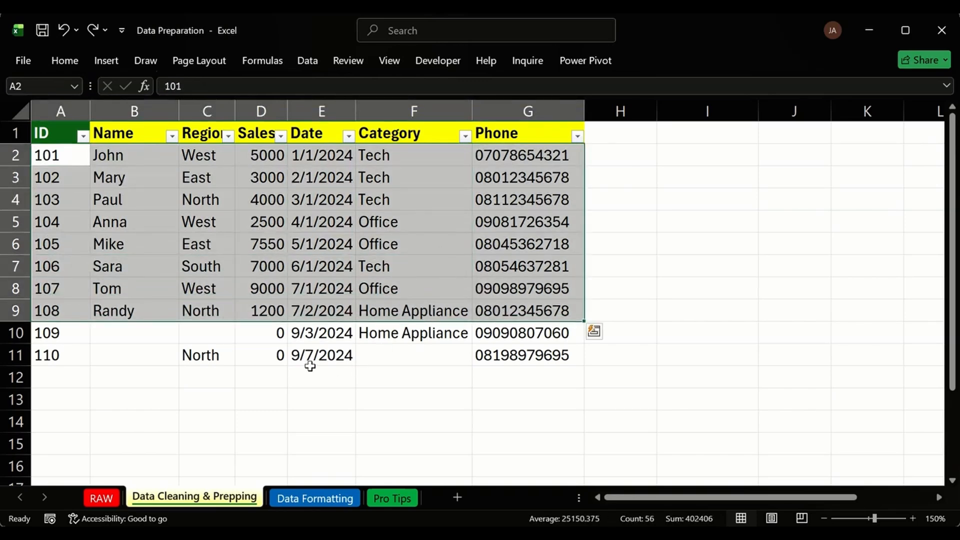
Delete row 11, the incomplete record for ID 110.
left_click(262, 373)
left_click(18, 356)
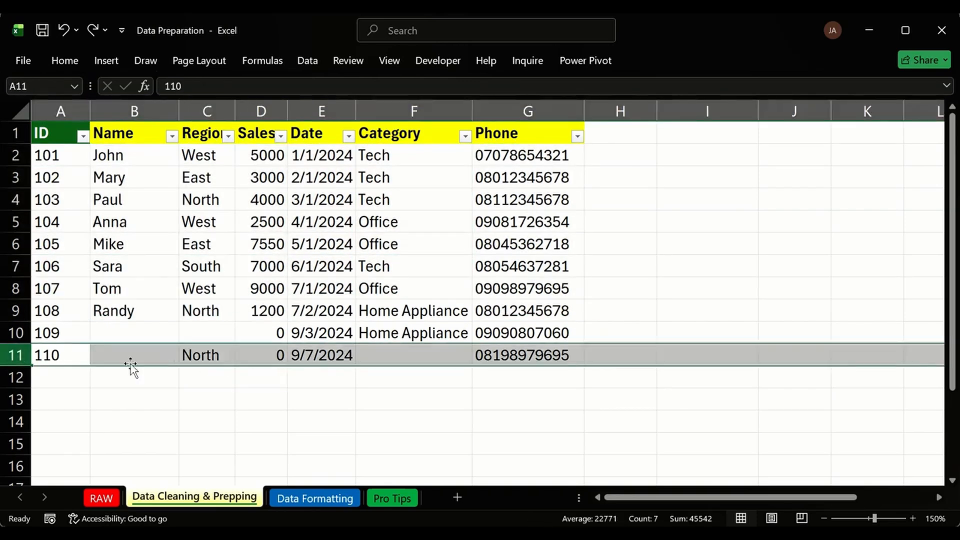
left_click(117, 350)
left_click(203, 357)
left_click(272, 350)
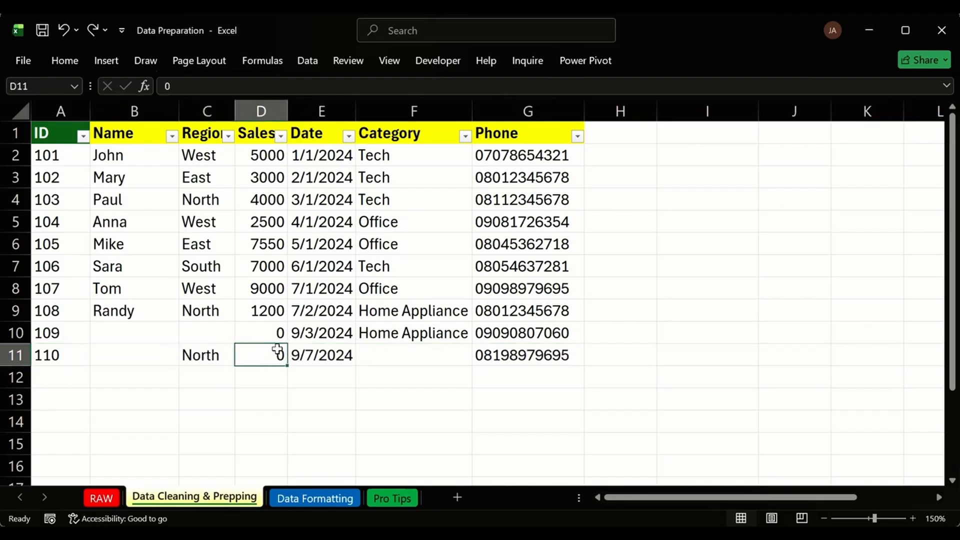
left_click(332, 363)
left_click(398, 355)
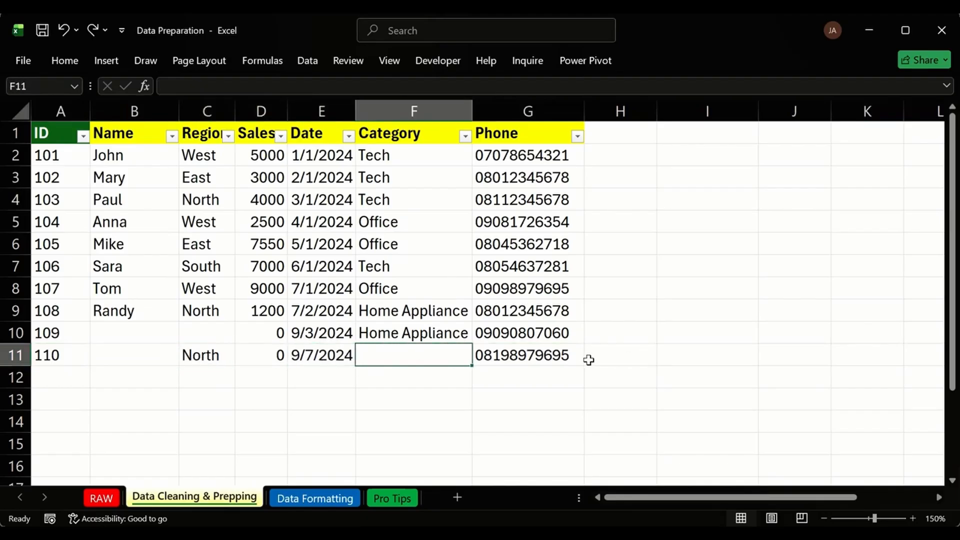
left_click(514, 358)
left_click_drag(513, 358, 39, 355)
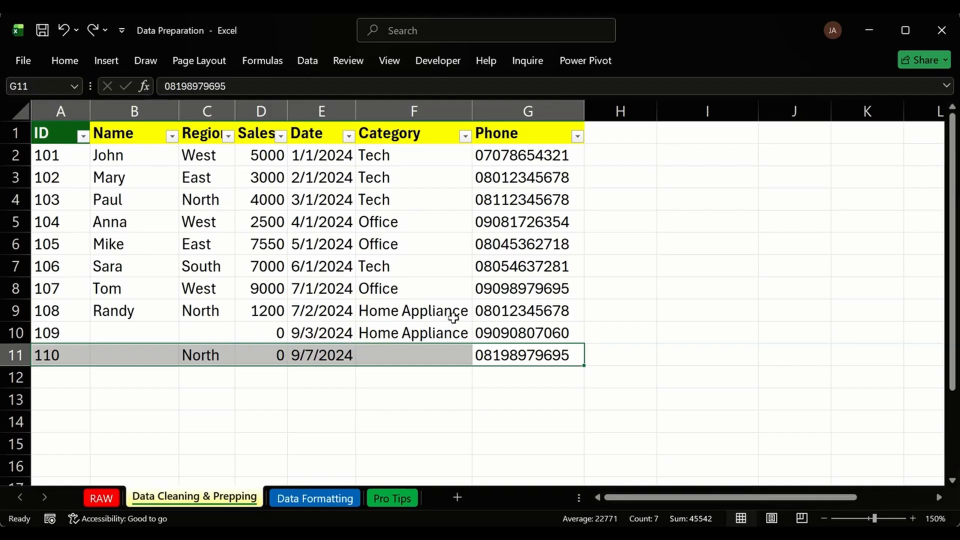
left_click(17, 356)
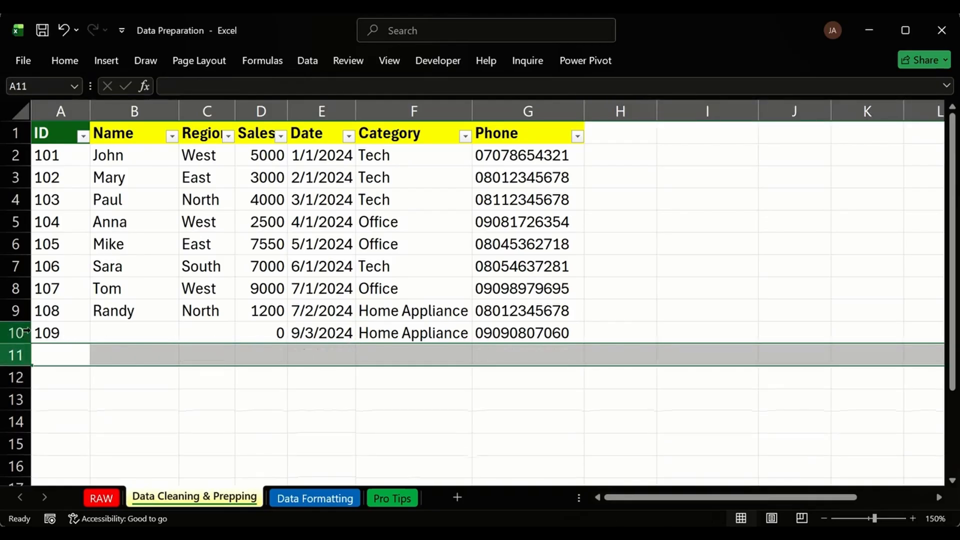
left_click(298, 399)
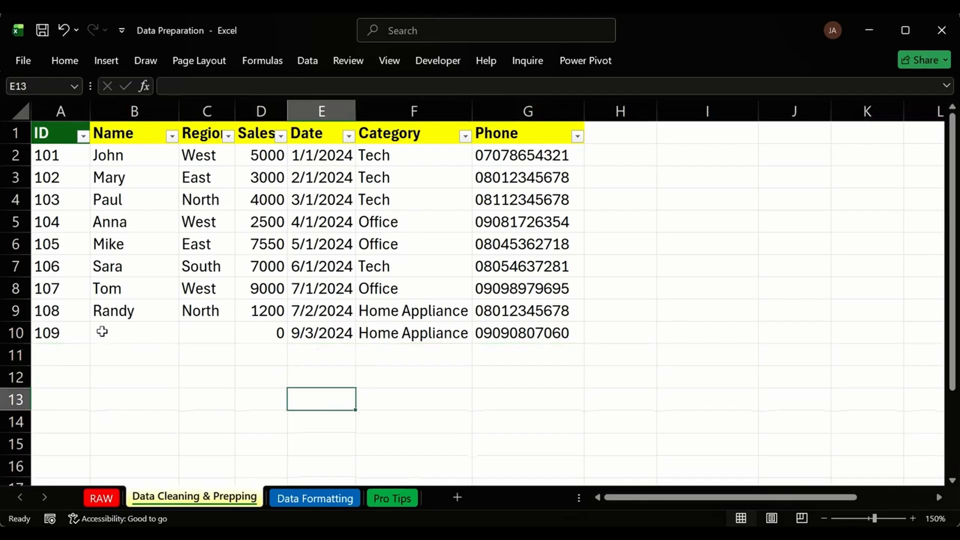
Delete the ID 109 record in A10:G10, shifting cells up.
left_click_drag(102, 332, 243, 332)
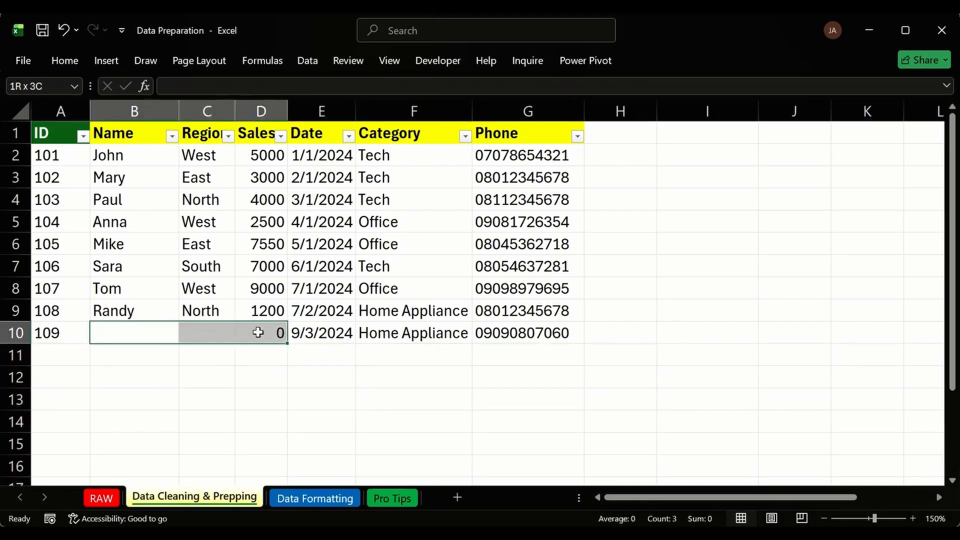
left_click(572, 334)
left_click_drag(572, 334, 1, 335)
key("ctrl+minus")
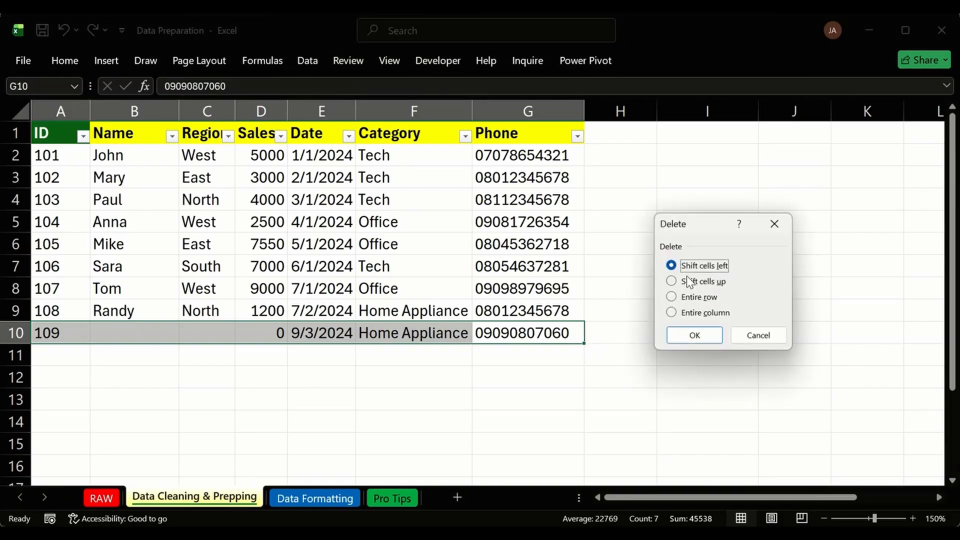
left_click(693, 339)
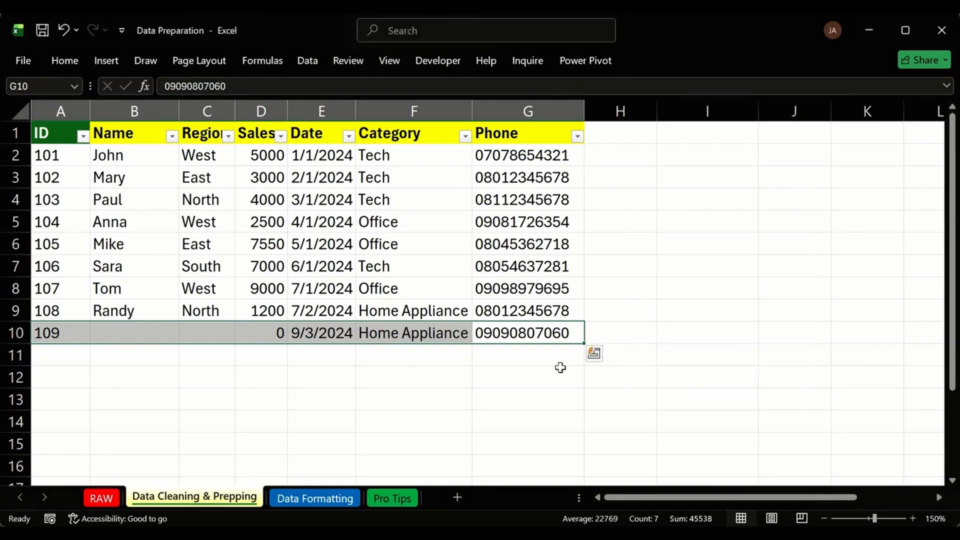
left_click(645, 373)
left_click(219, 393)
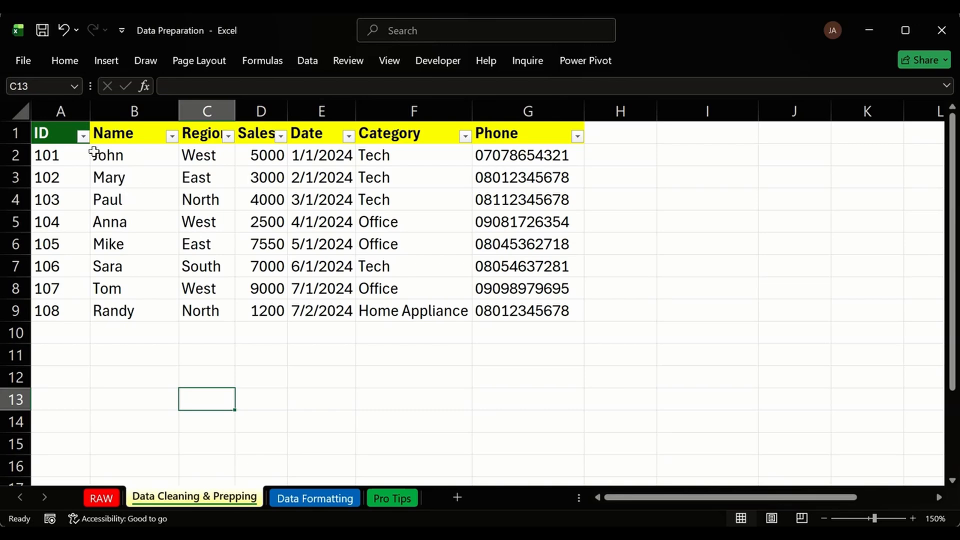
Set the header row A1:G1 fill colour to No Fill.
left_click_drag(61, 135, 570, 140)
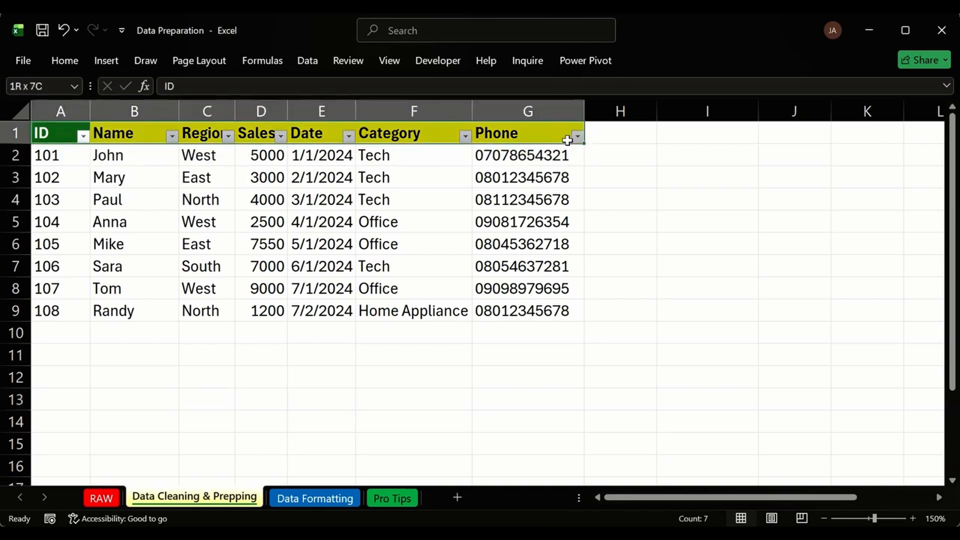
left_click(71, 61)
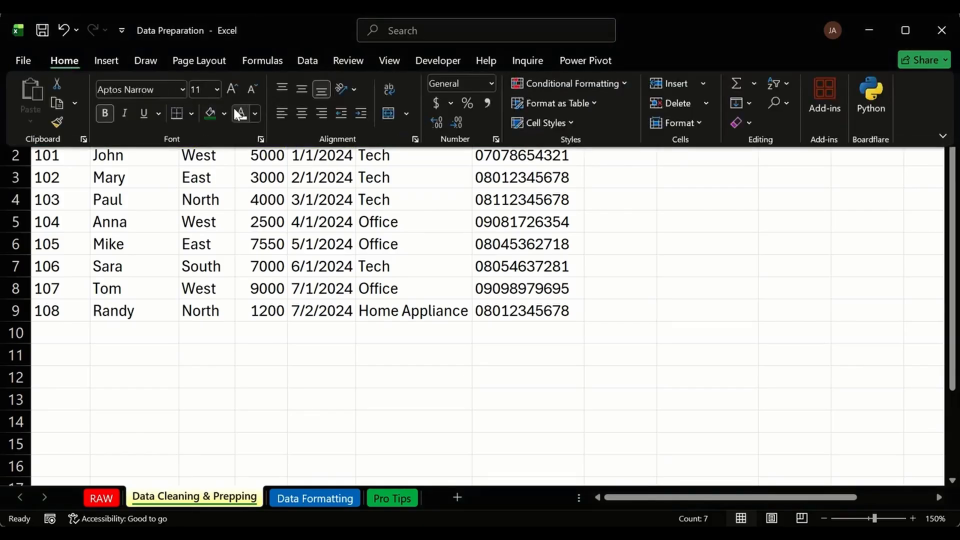
left_click(224, 114)
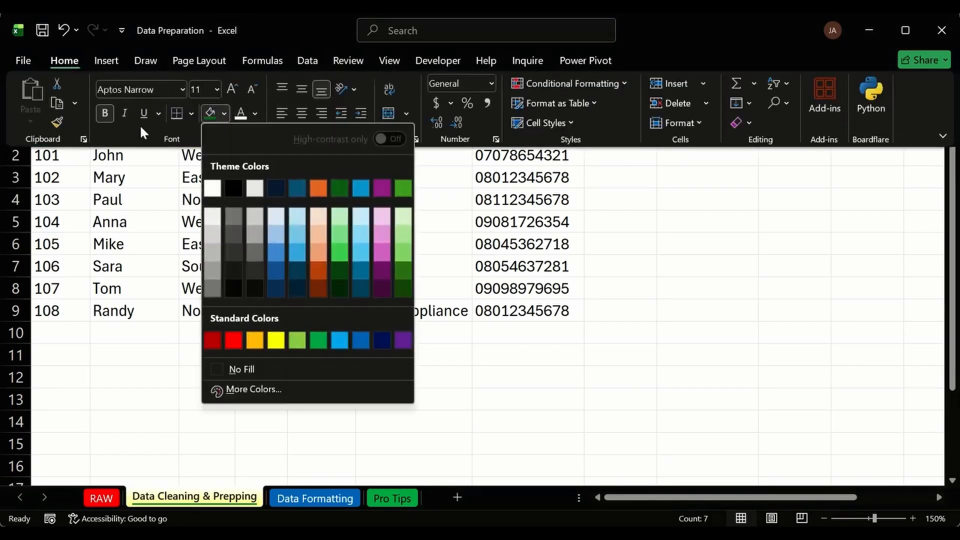
left_click(240, 368)
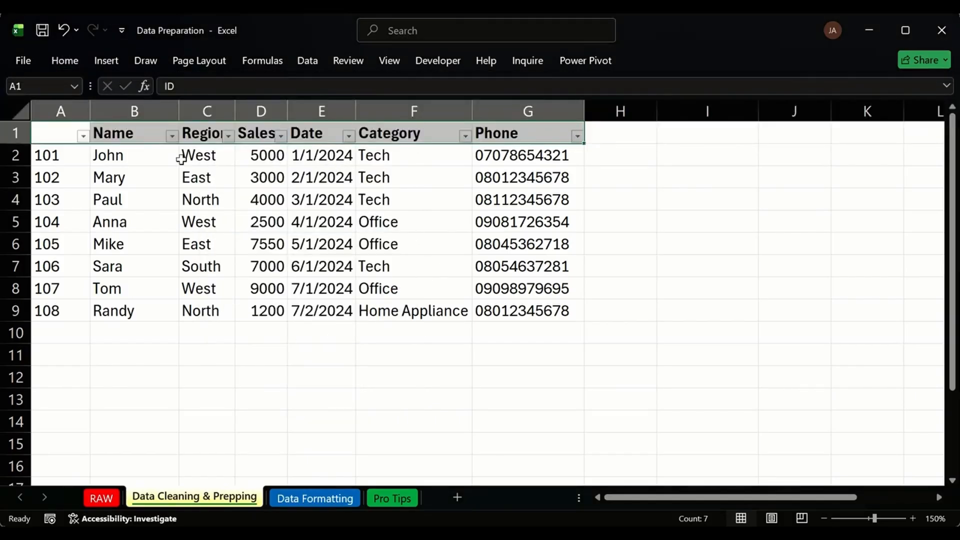
Set the header font colour to Automatic and turn off the filter arrows with Ctrl+Shift+L.
left_click(71, 133)
left_click(64, 62)
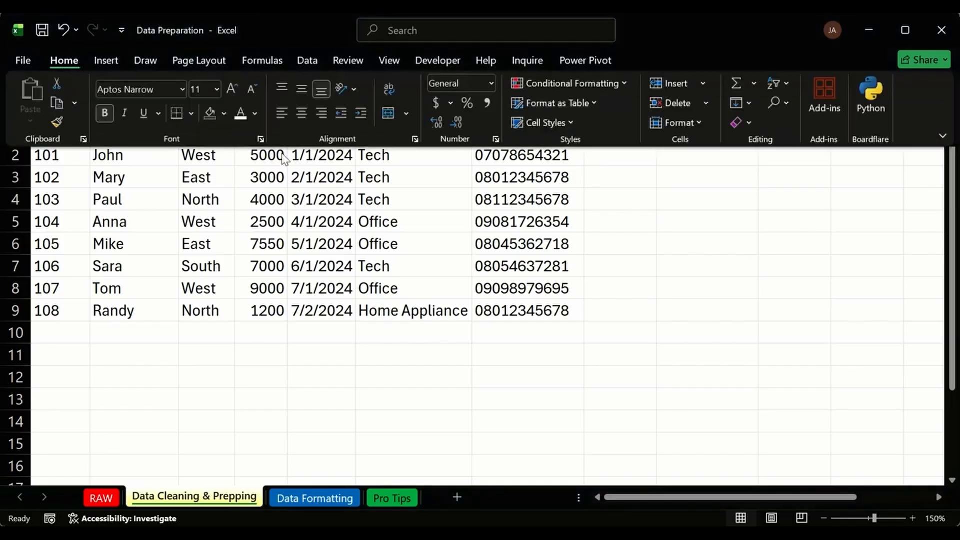
left_click(254, 115)
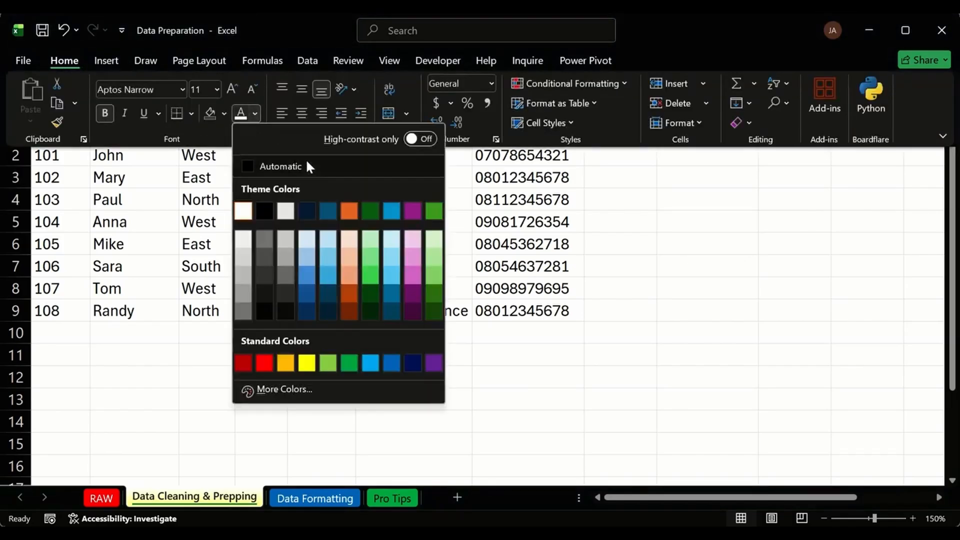
left_click(306, 161)
left_click_drag(42, 137, 545, 131)
key("ctrl+shift+l")
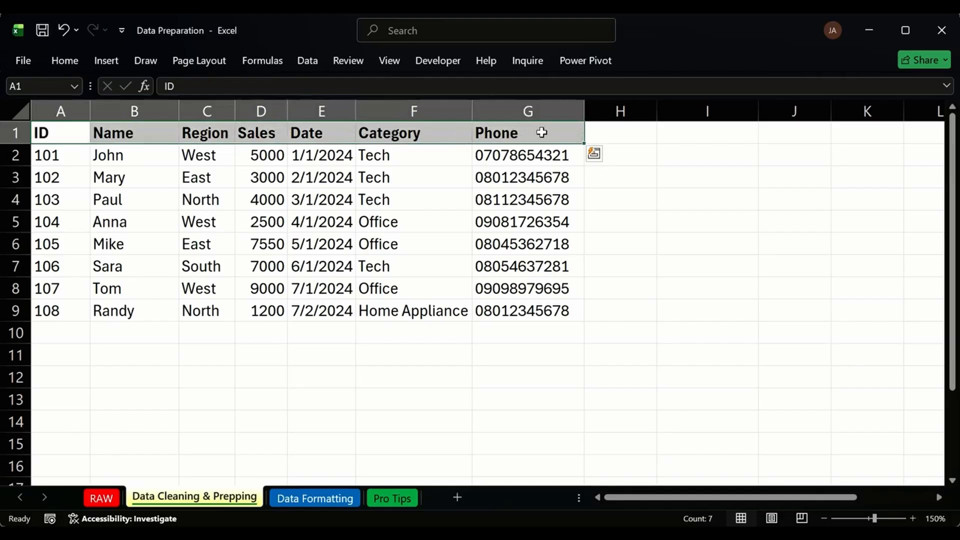
left_click(451, 181)
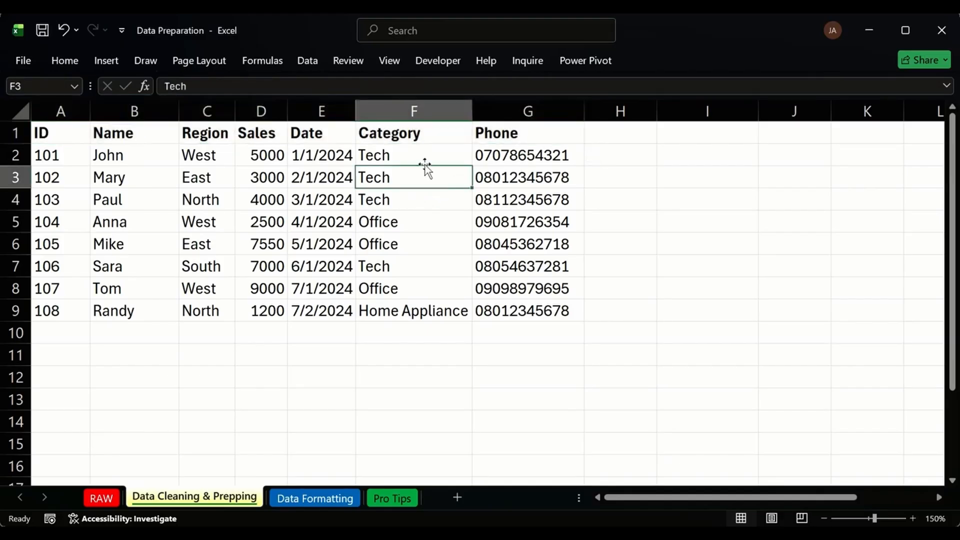
Rename the D1 header to 'Sales (#)' and autofit column D to fit it.
double_click(270, 134)
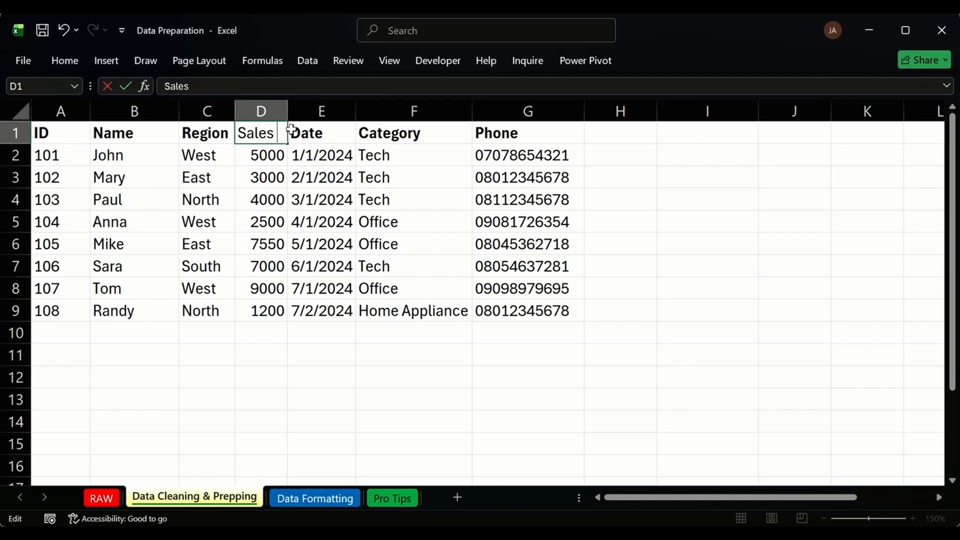
type("(3")
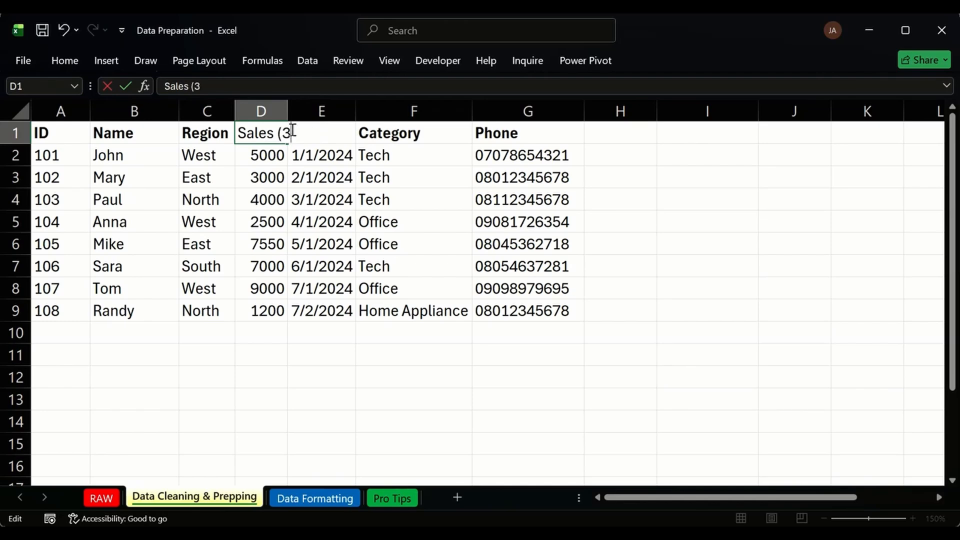
key("BackSpace")
type("#)")
key("Return")
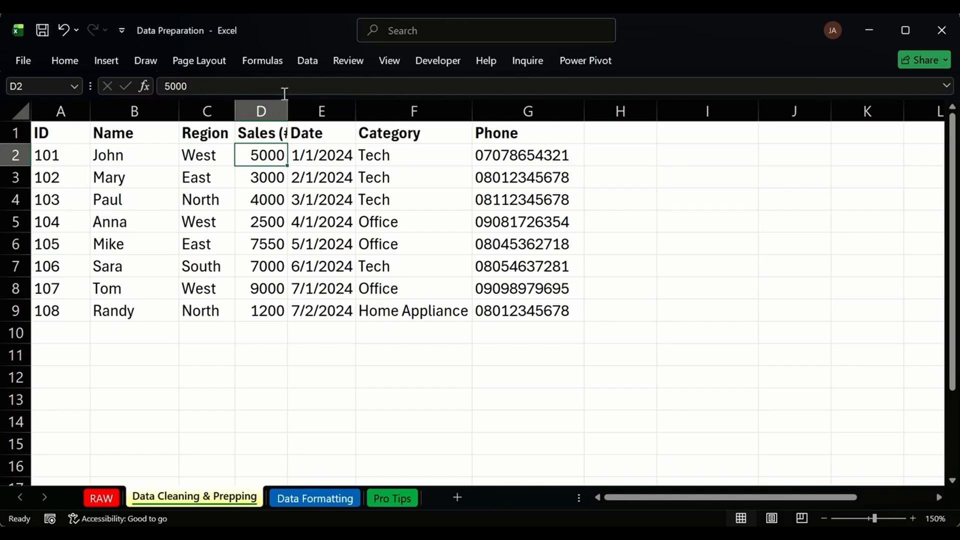
double_click(288, 111)
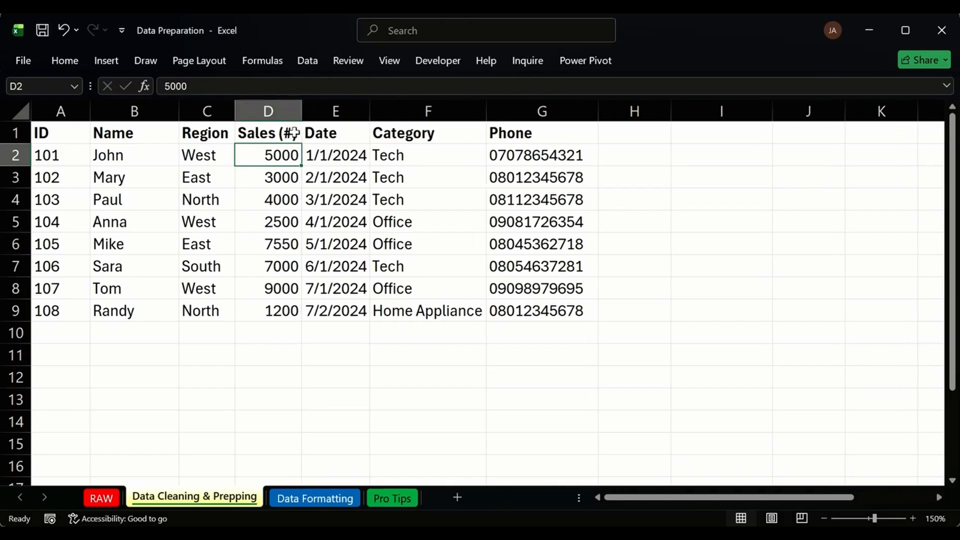
left_click(294, 133)
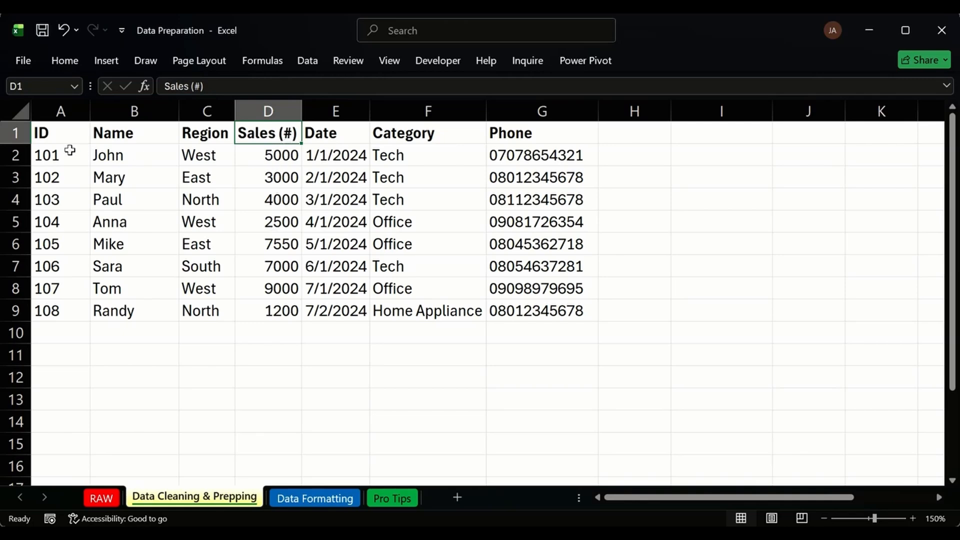
left_click_drag(69, 152, 135, 177)
left_click(322, 261)
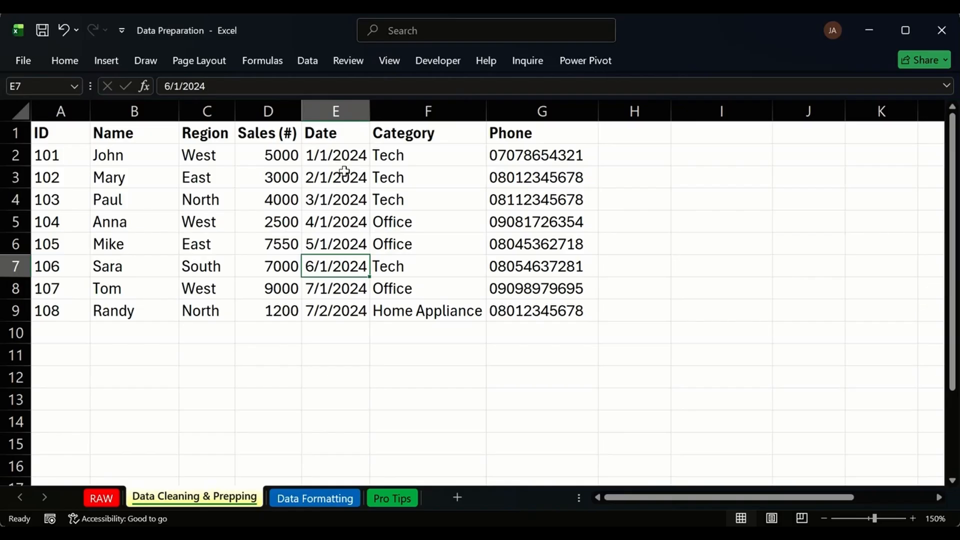
left_click(347, 111)
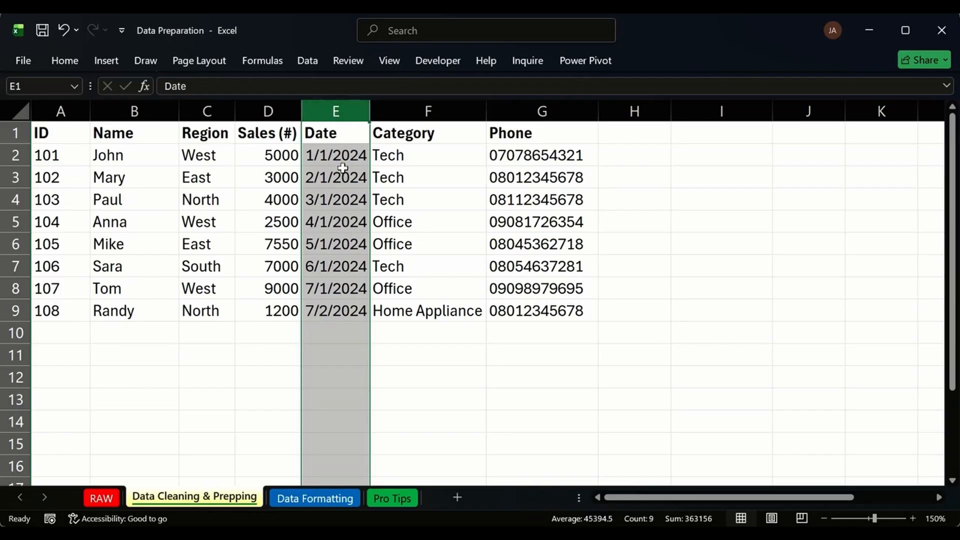
left_click_drag(341, 156, 344, 311)
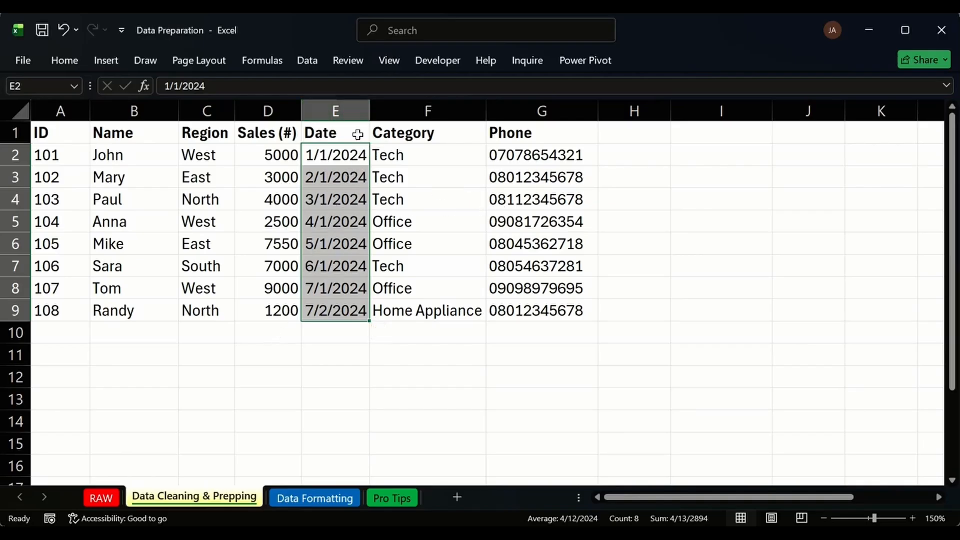
left_click_drag(350, 150, 356, 309)
left_click_drag(339, 159, 354, 307)
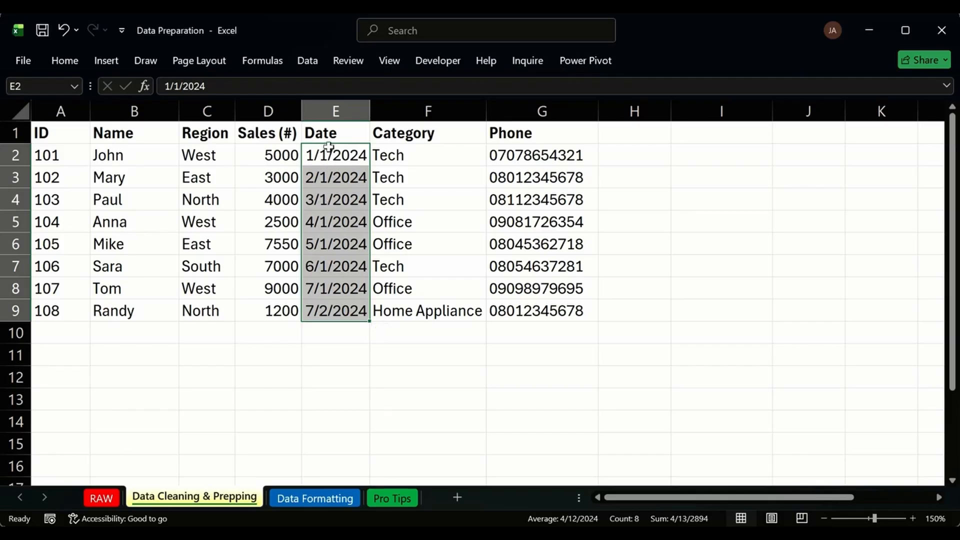
left_click(407, 112)
Insert a new column F before Category headed 'Month'.
key("ctrl+shift+plus")
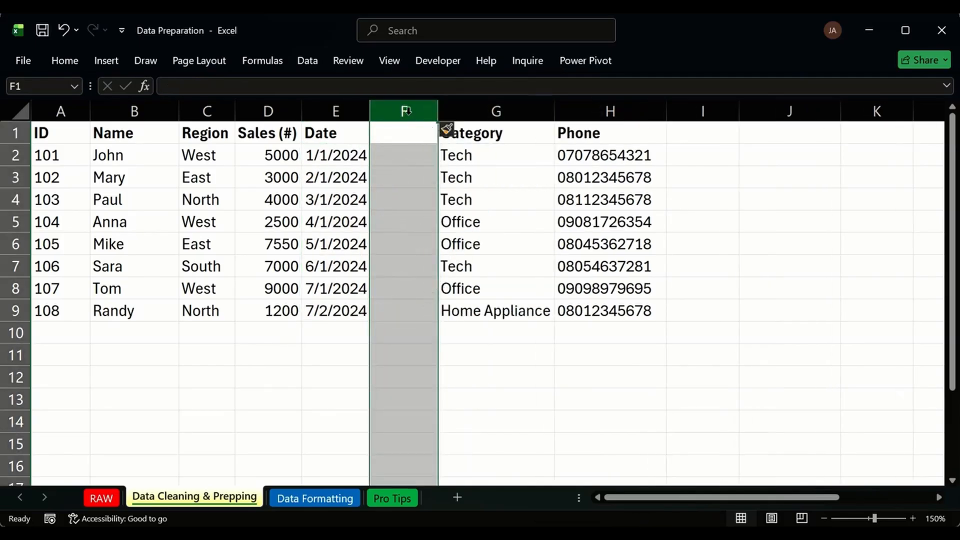
left_click(411, 130)
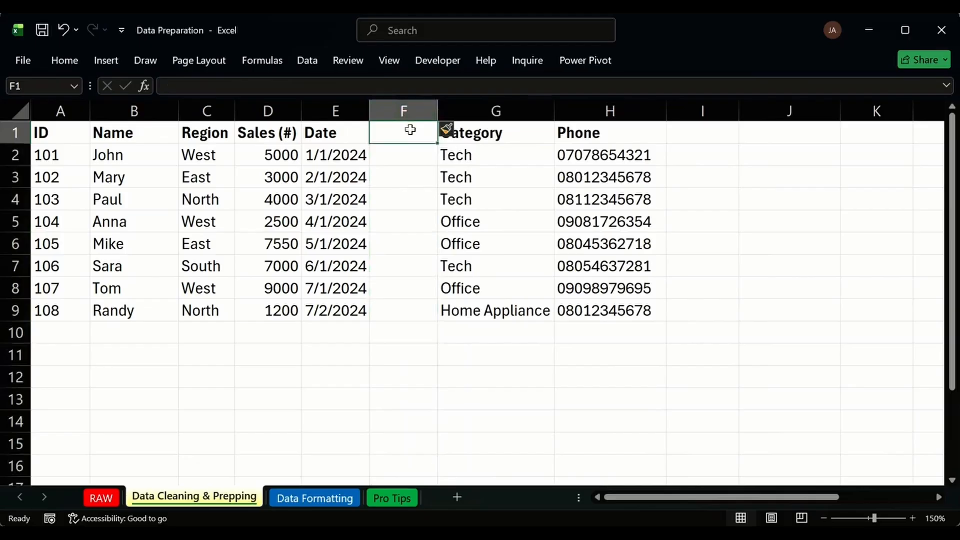
type("Month")
key("Return")
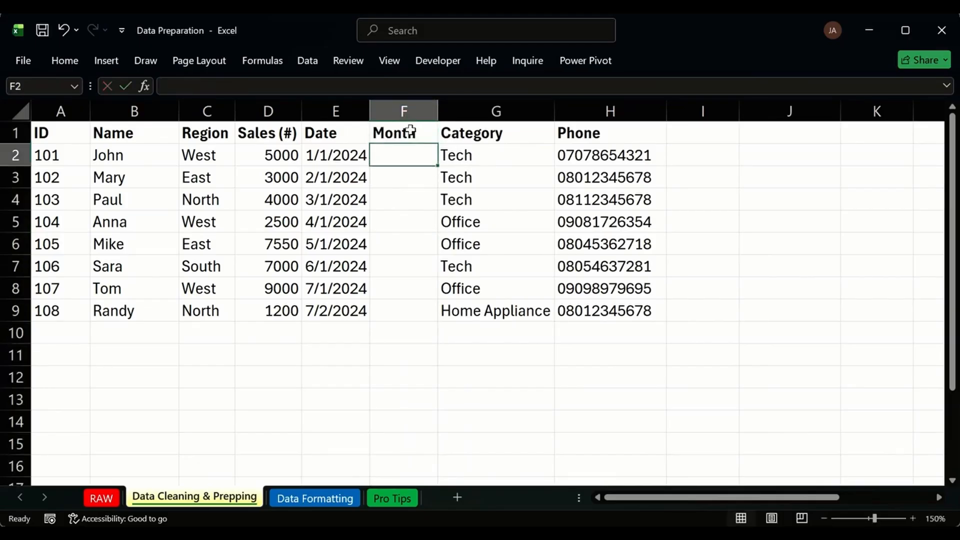
Enter =TEXT(E2, "mmm.") in F2 so it shows Jan.
type("=tex")
key("Tab")
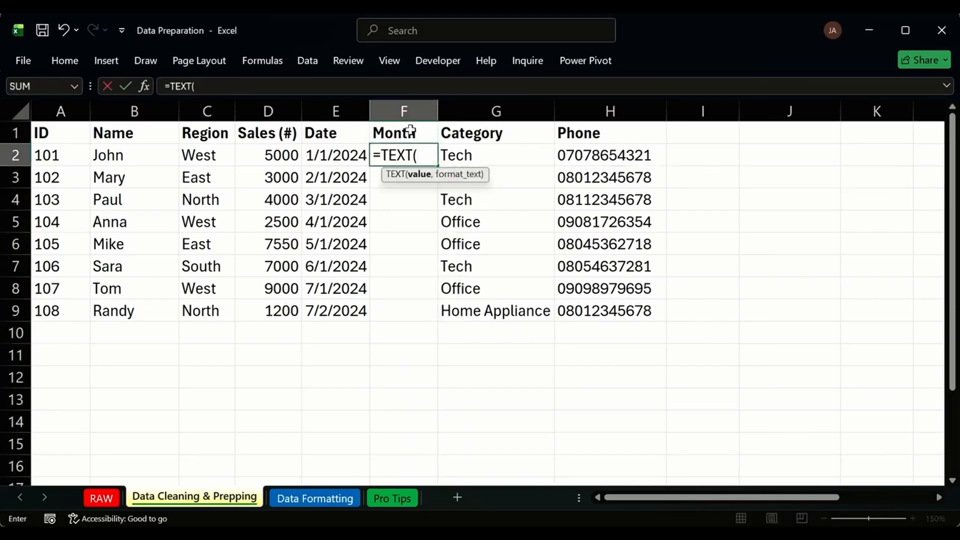
left_click(311, 155)
type(",")
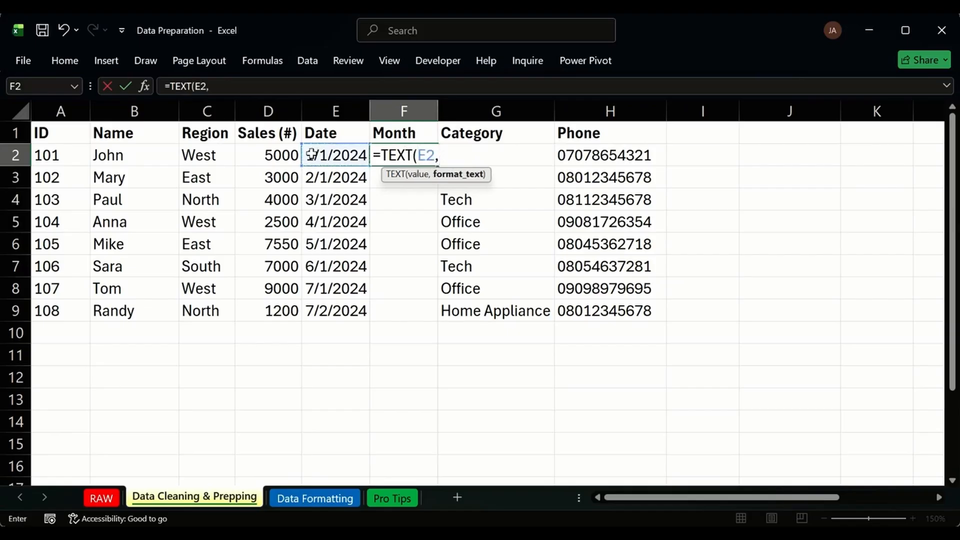
type(" \"mmm")
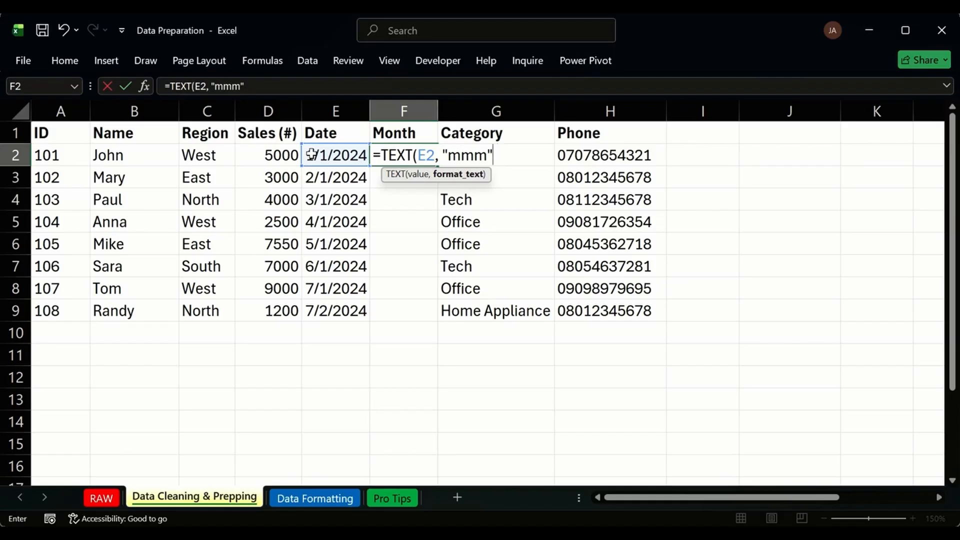
left_click(311, 155)
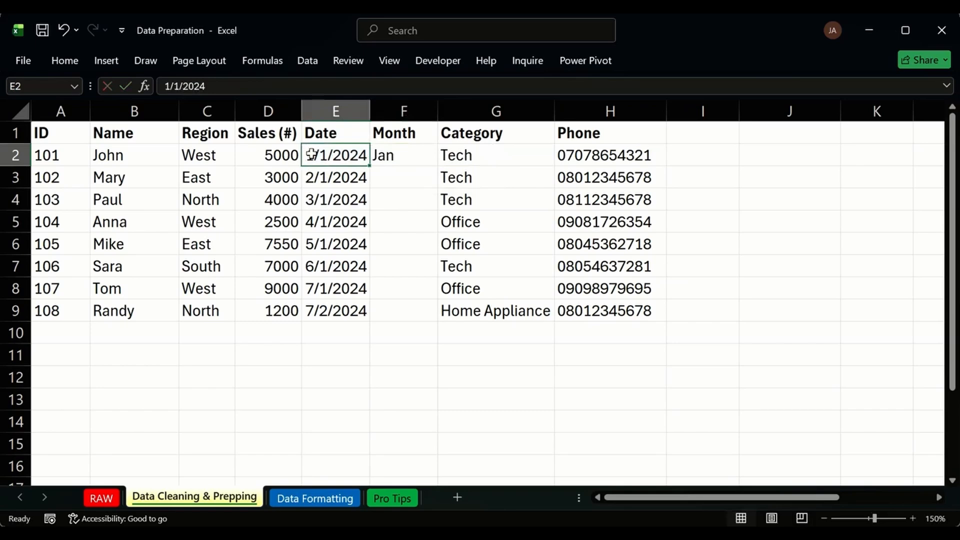
double_click(427, 154)
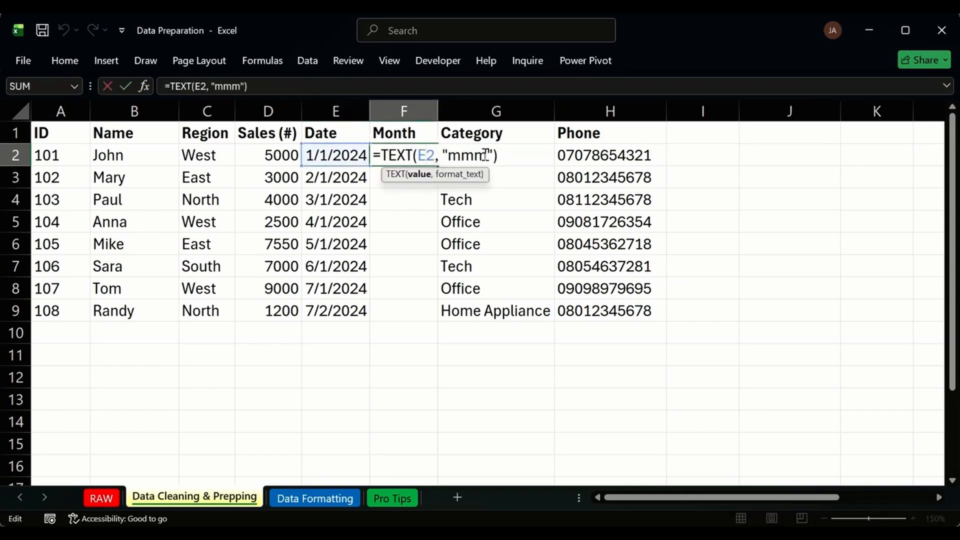
left_click(485, 156)
type(".")
key("Return")
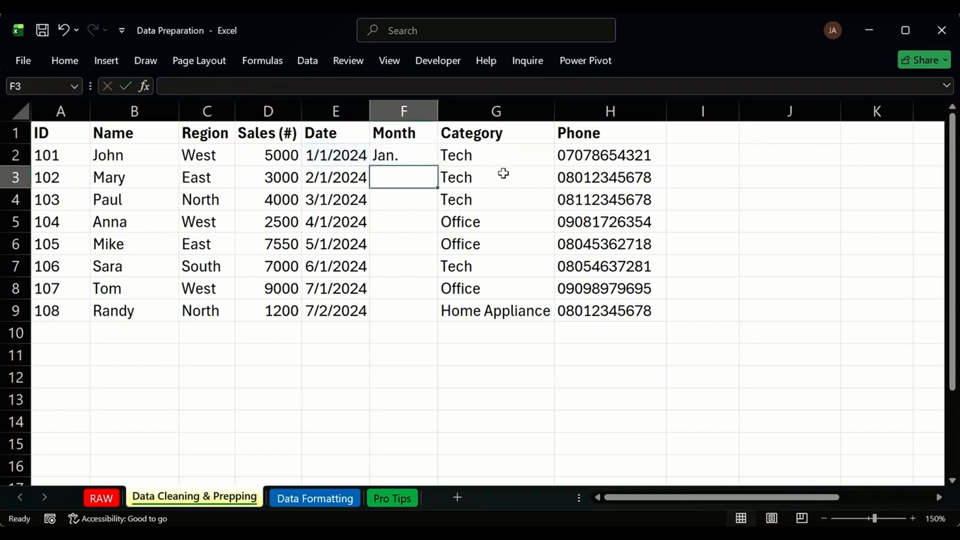
Fill the month formula down to row 9 and verify the results in F2 and F6.
left_click(425, 157)
double_click(437, 166)
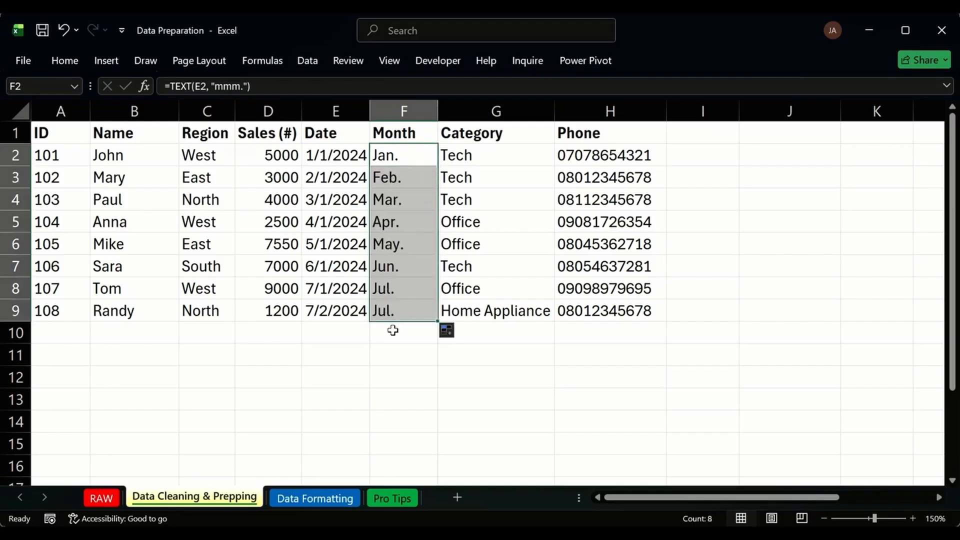
left_click(376, 358)
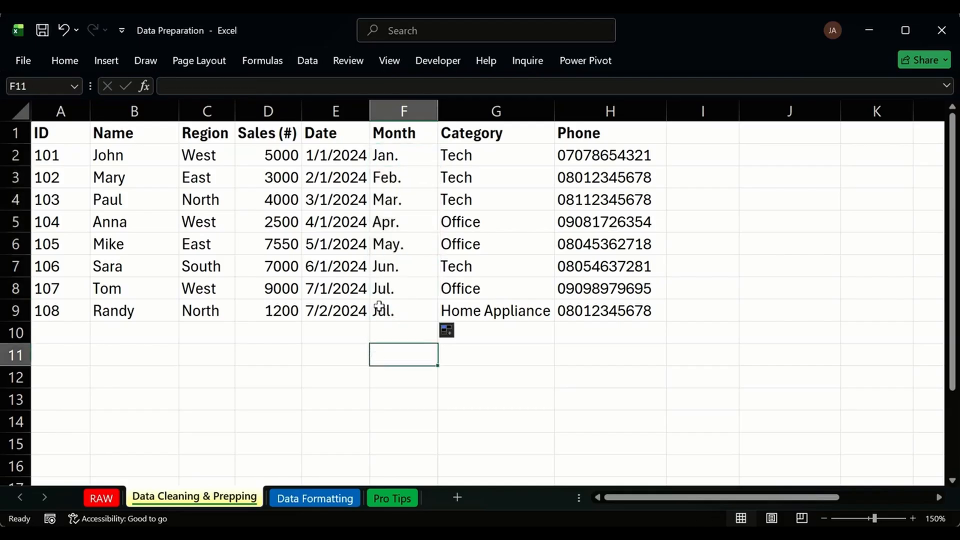
left_click(407, 244)
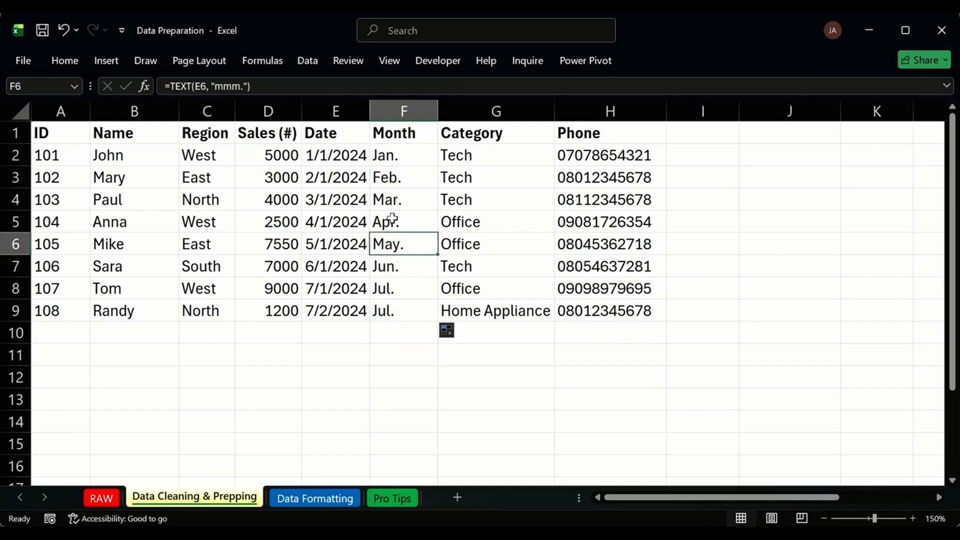
left_click(419, 157)
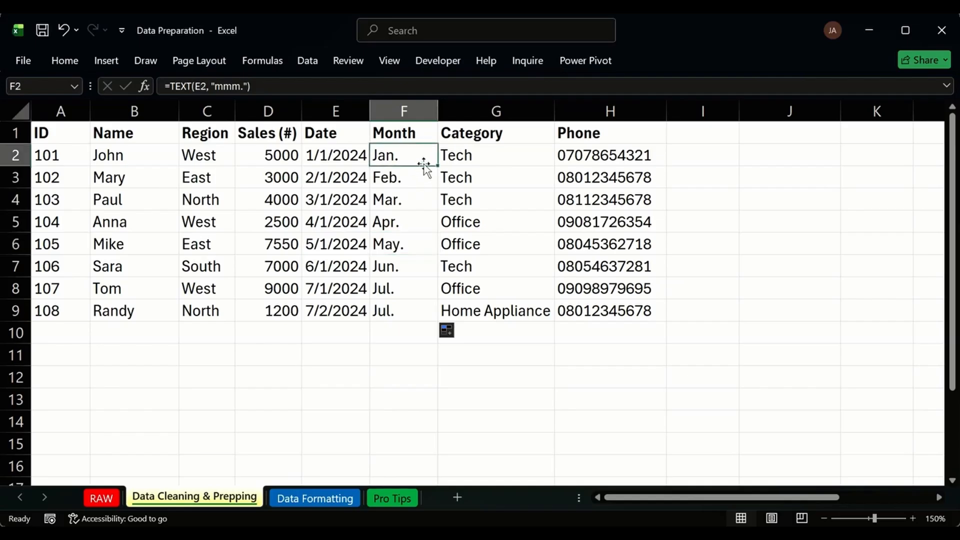
left_click(383, 133)
Give the header row A1:H1 a light gray fill.
left_click_drag(58, 133, 613, 133)
left_click(53, 61)
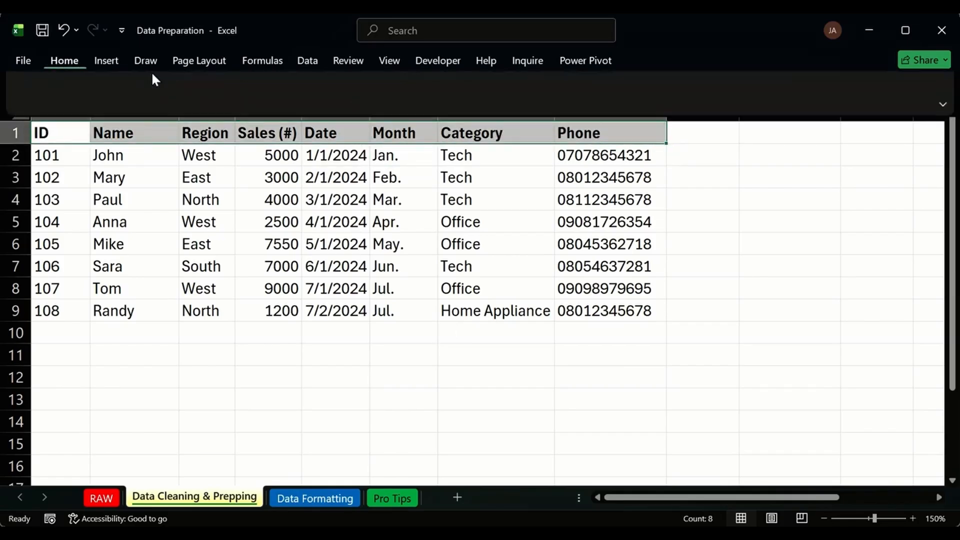
left_click(223, 114)
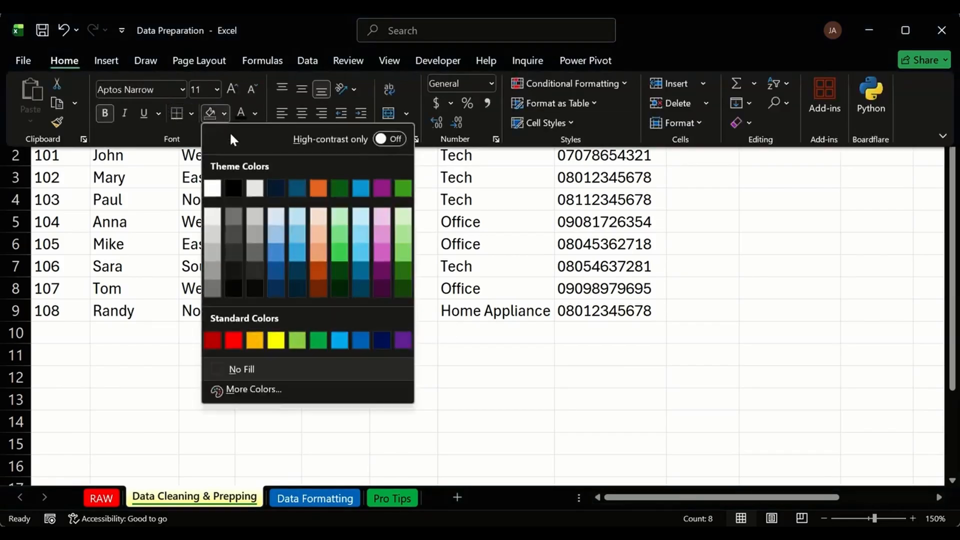
left_click(214, 214)
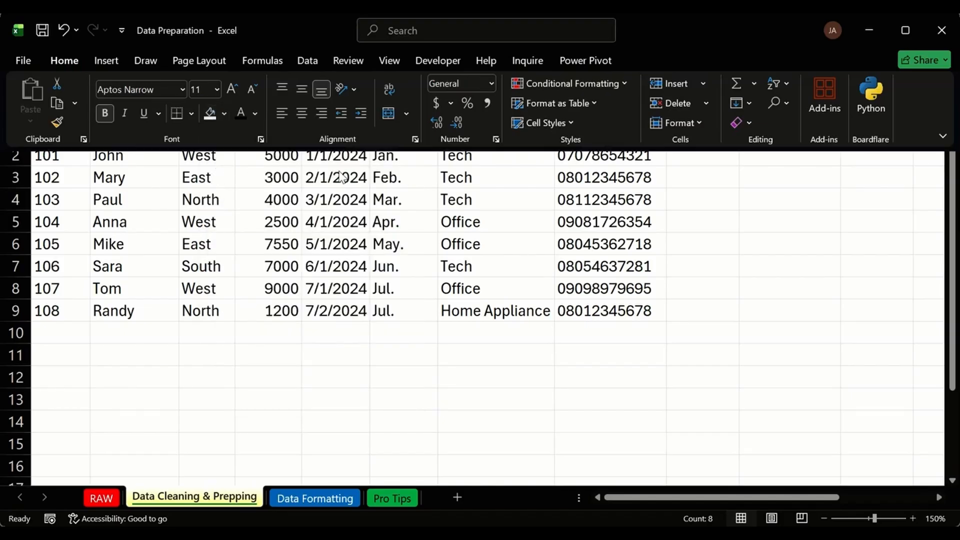
left_click(403, 133)
Shade the Month header F1 a slightly darker gray.
left_click(403, 133)
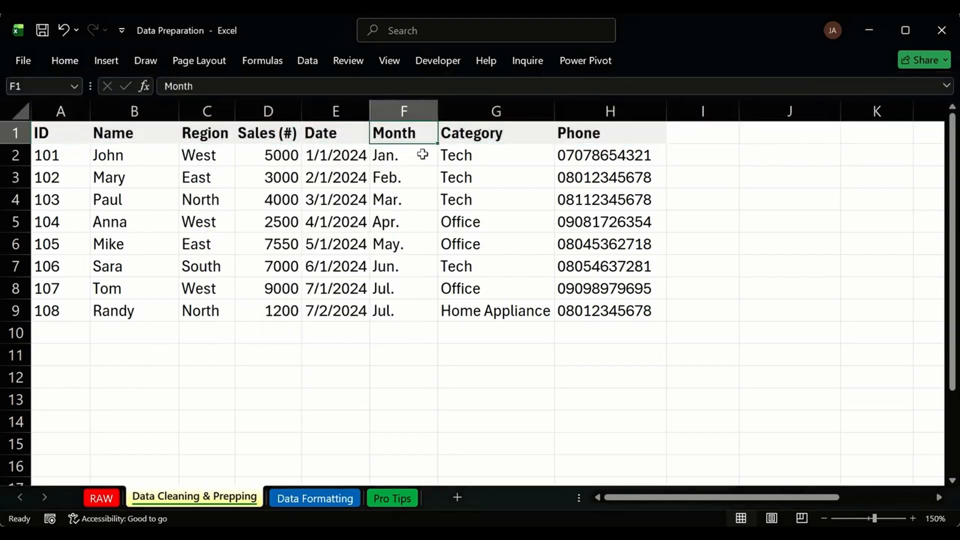
left_click(75, 62)
left_click(224, 114)
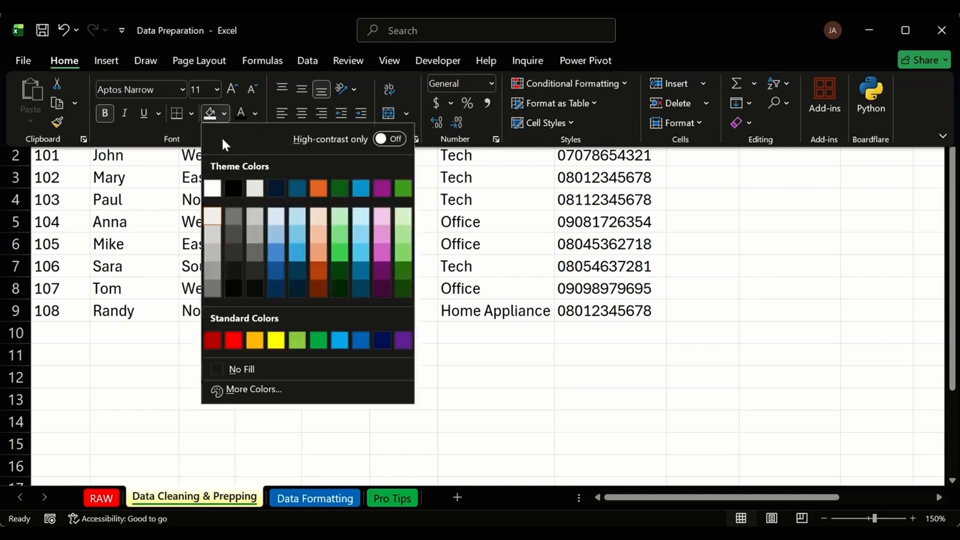
left_click(208, 230)
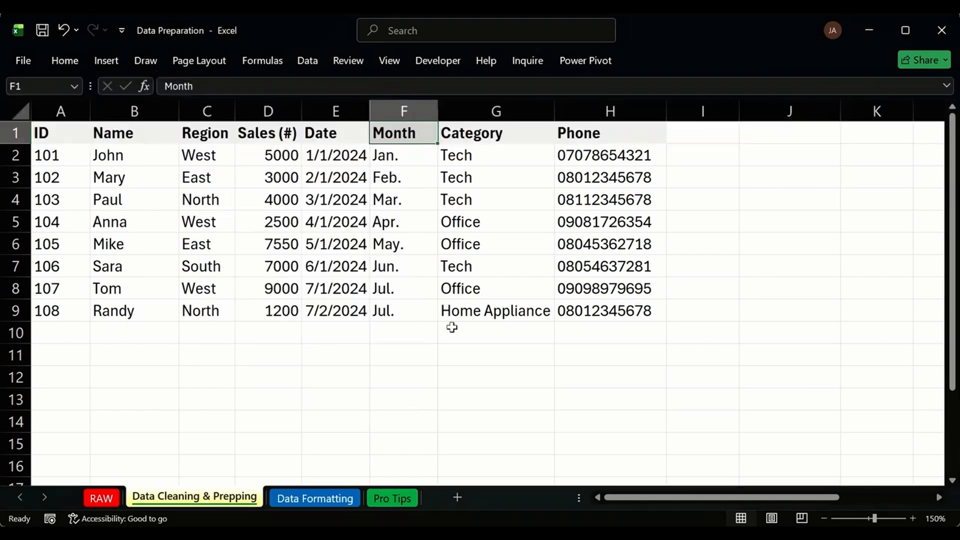
left_click(450, 325)
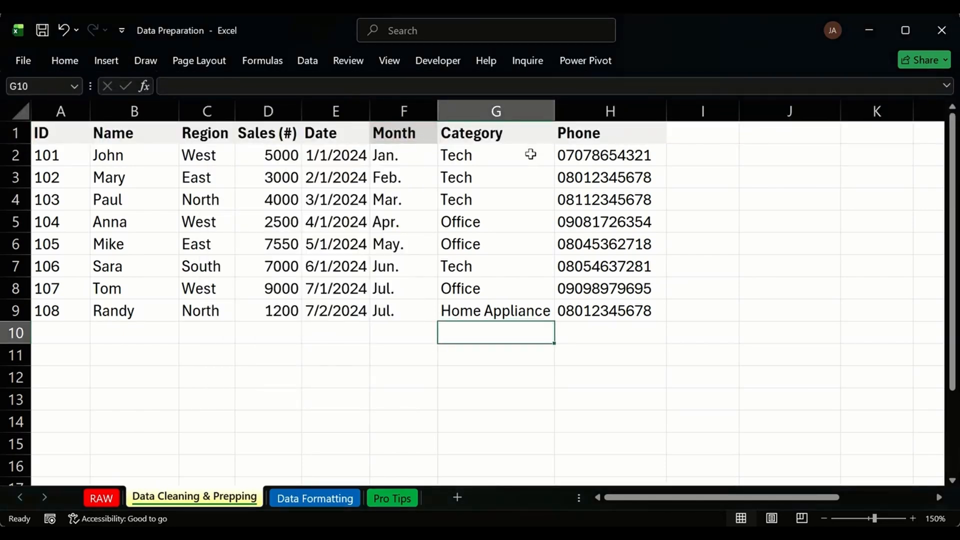
left_click(406, 131)
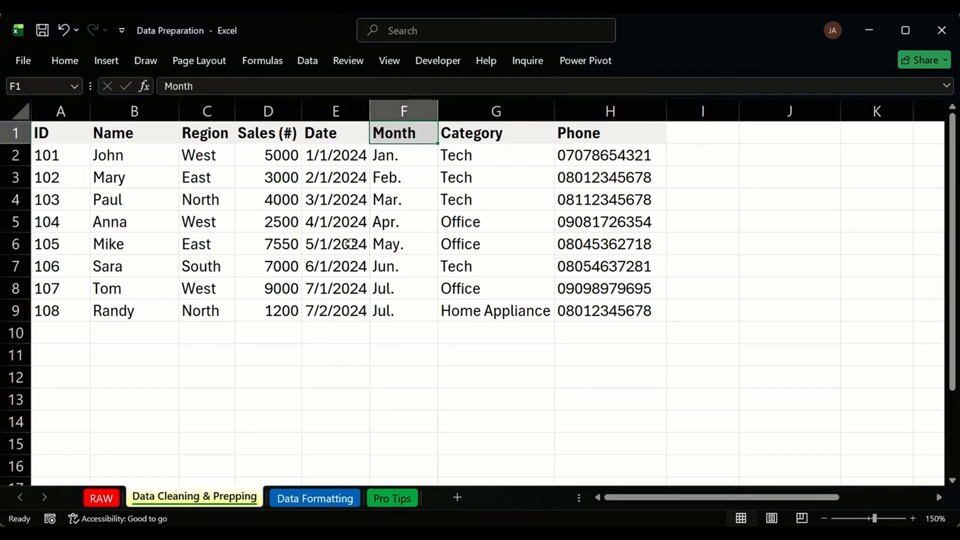
left_click_drag(112, 157, 121, 308)
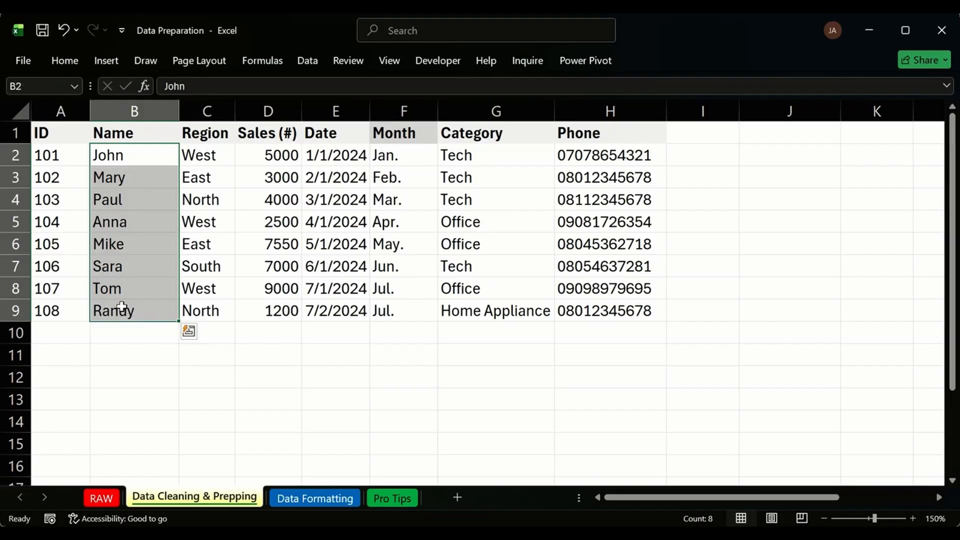
left_click_drag(586, 156, 589, 306)
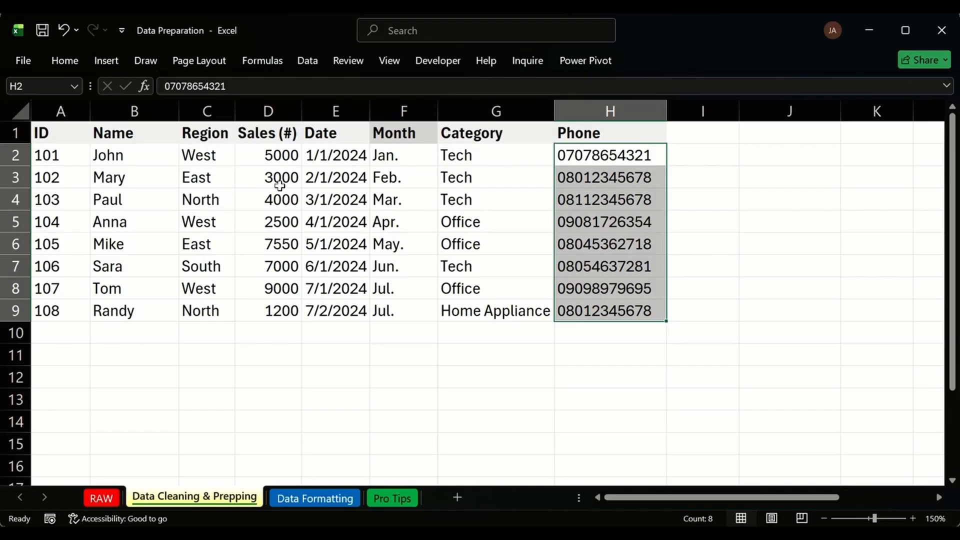
left_click(561, 154)
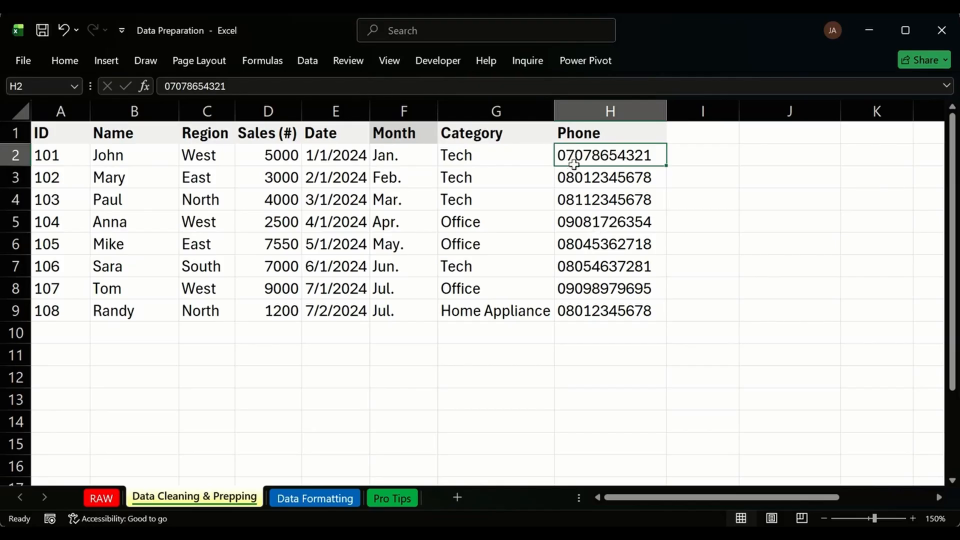
left_click(705, 150)
left_click(702, 130)
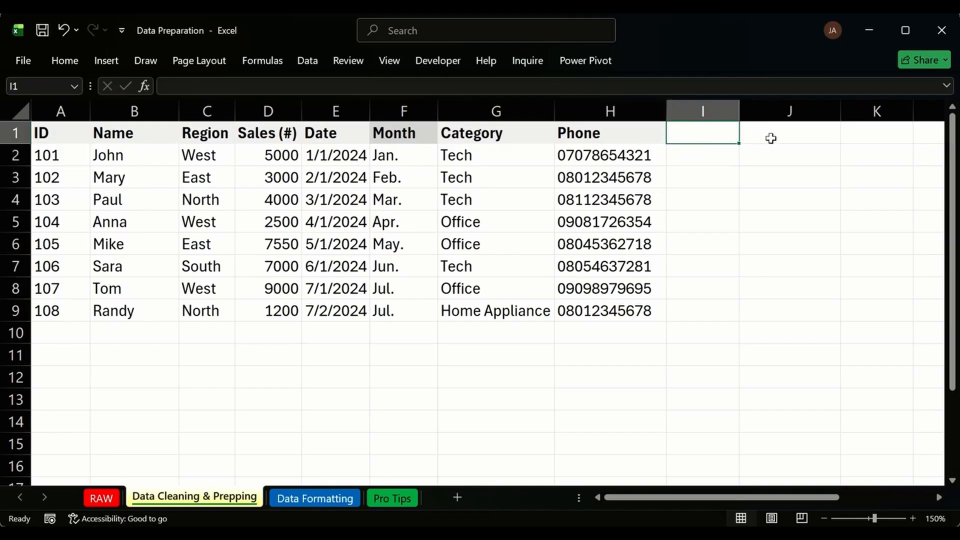
left_click_drag(770, 135, 779, 327)
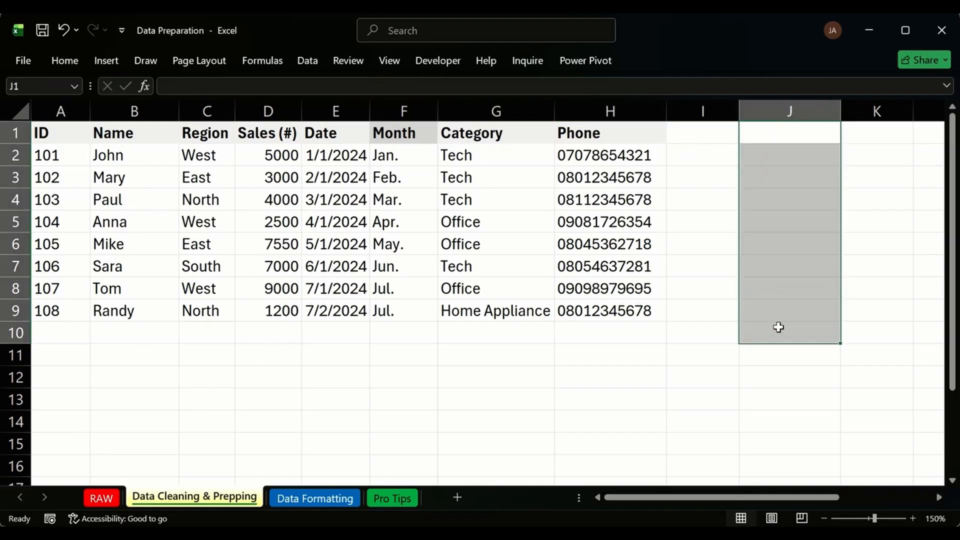
left_click(272, 191)
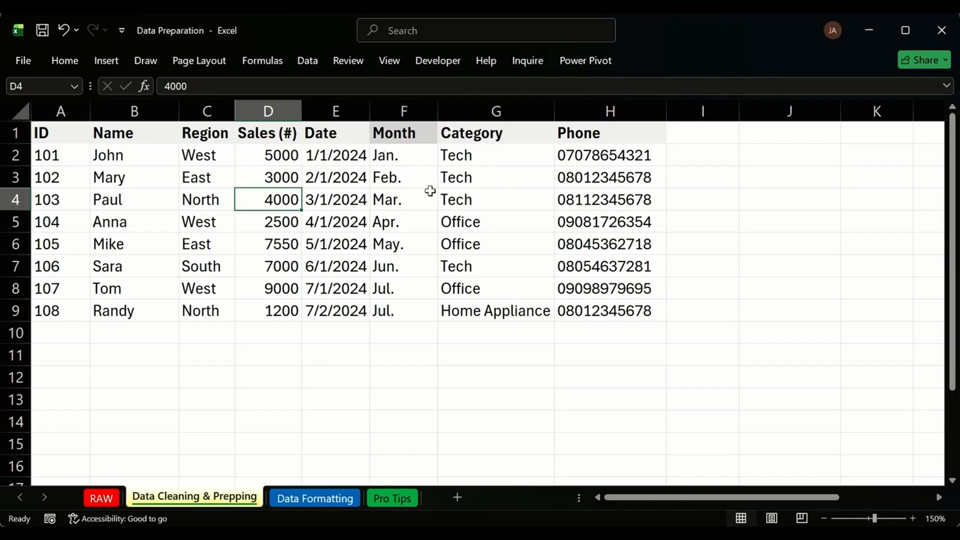
left_click(333, 337)
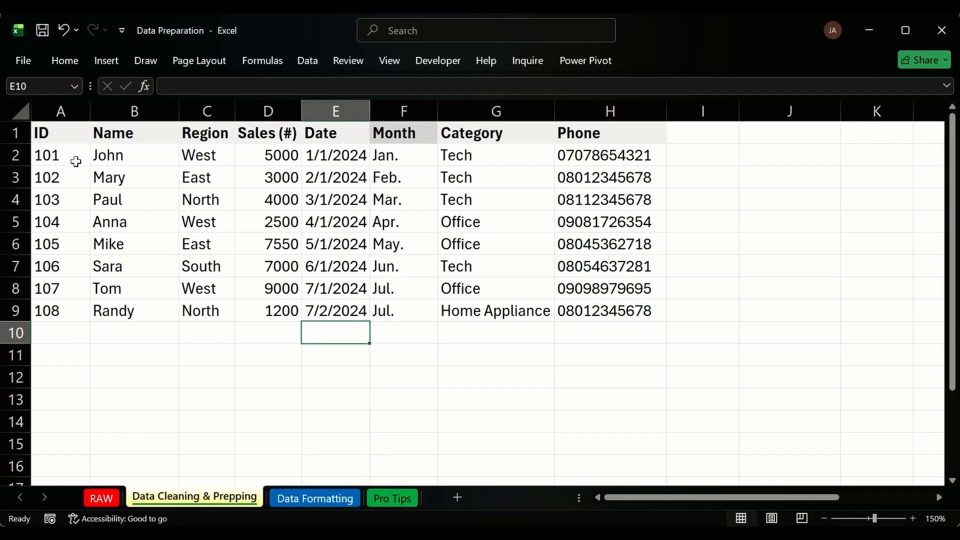
left_click_drag(82, 156, 253, 200)
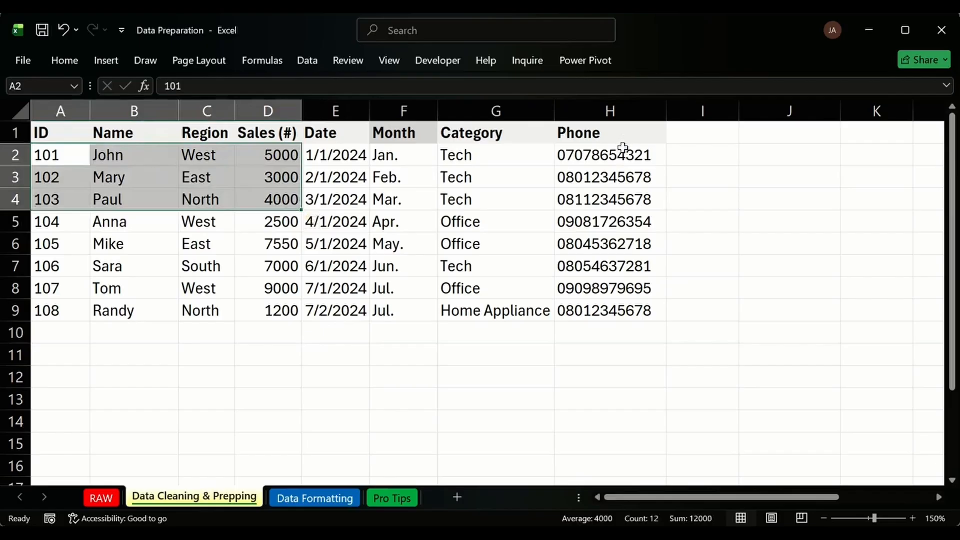
left_click_drag(620, 153, 266, 230)
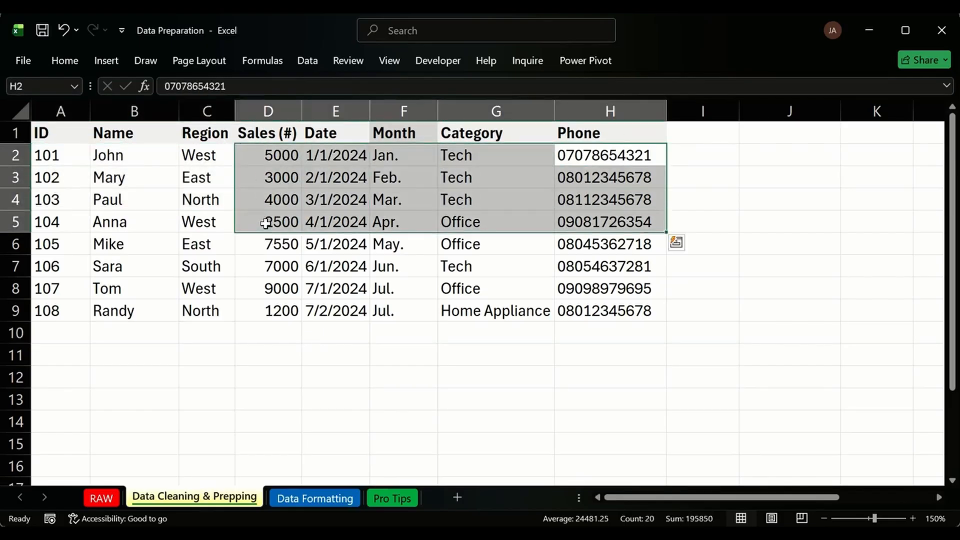
left_click(78, 334)
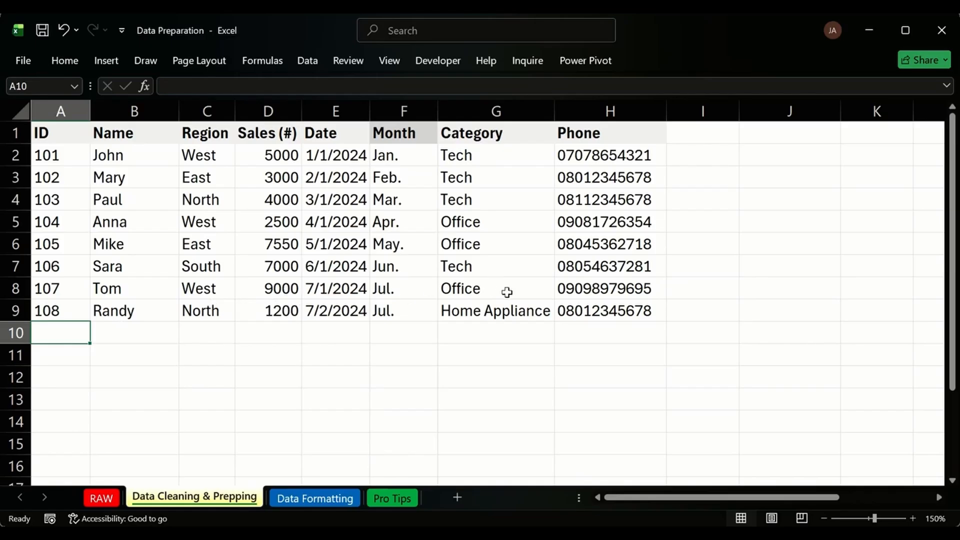
left_click(355, 334)
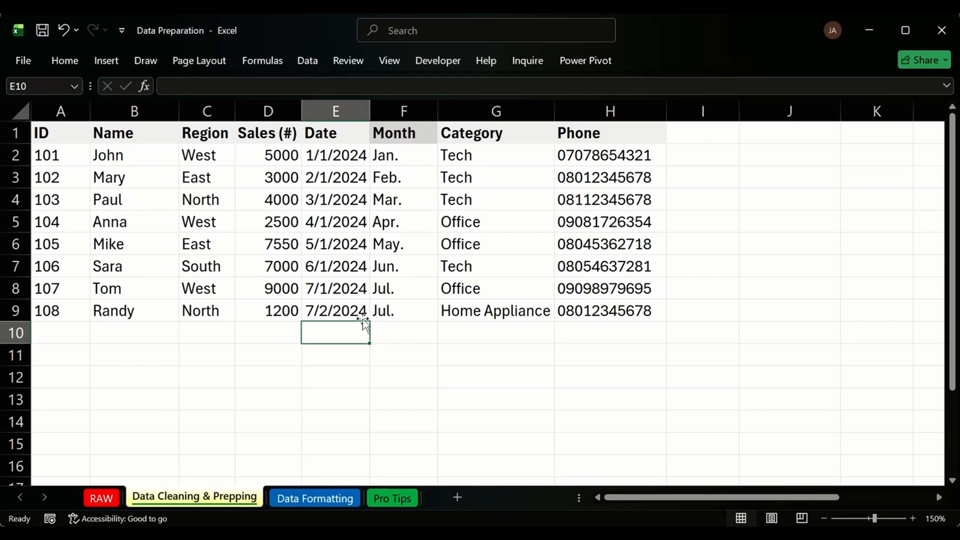
Set the RAW sheet's zoom to a custom 150% magnification.
left_click(97, 490)
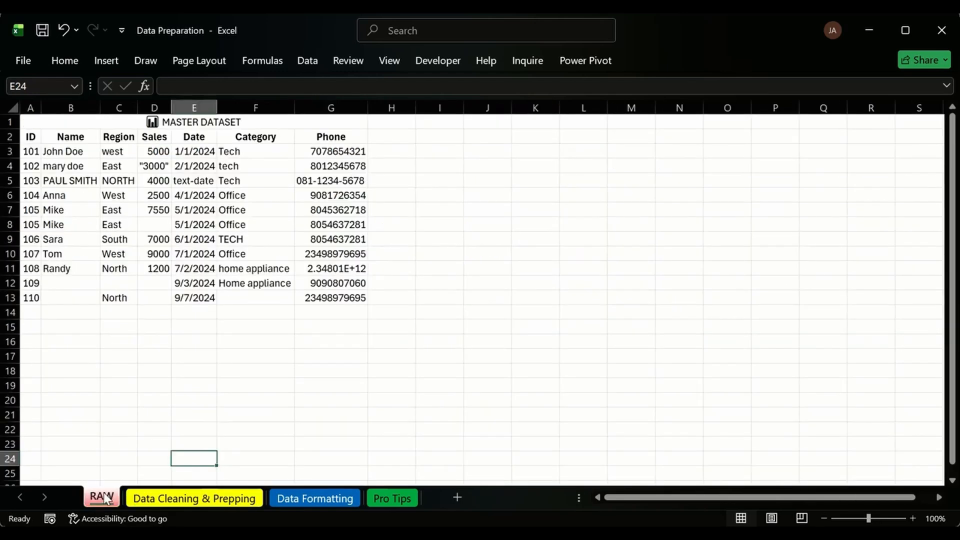
left_click(934, 519)
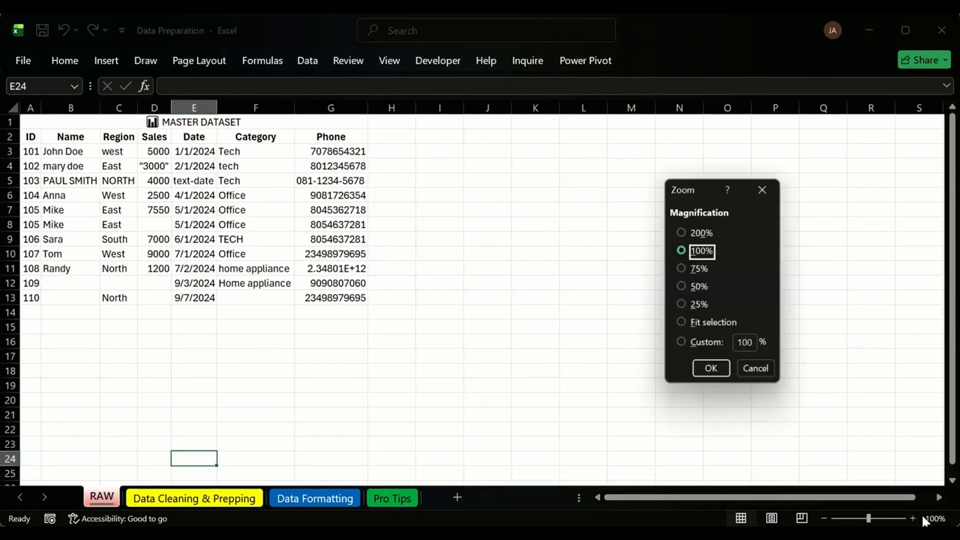
left_click(750, 343)
double_click(750, 343)
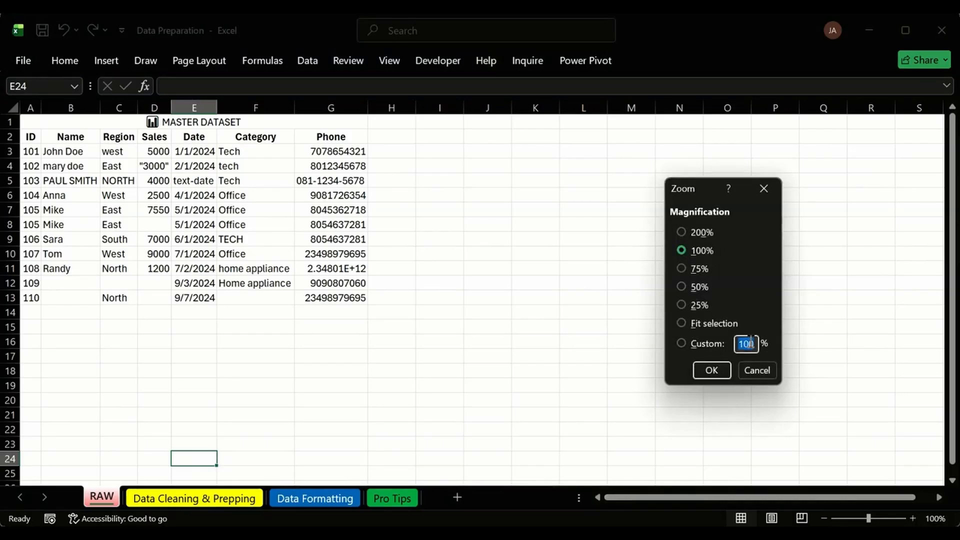
left_click(750, 343)
key("BackSpace")
type("5")
key("Return")
Point out RAW's ID header and the John Doe, East and 1/1/2024 entries.
scroll(377, 292, "down", 5)
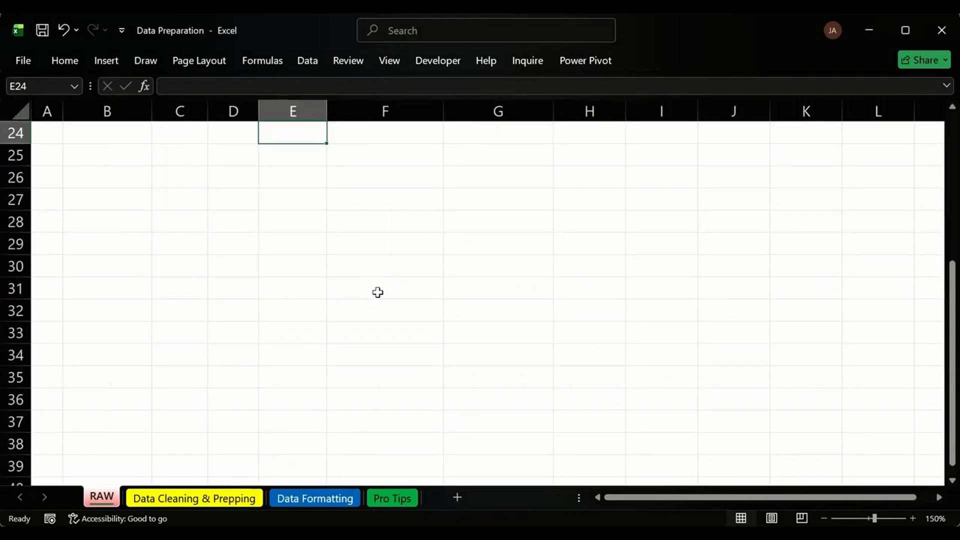
scroll(330, 262, "up", 8)
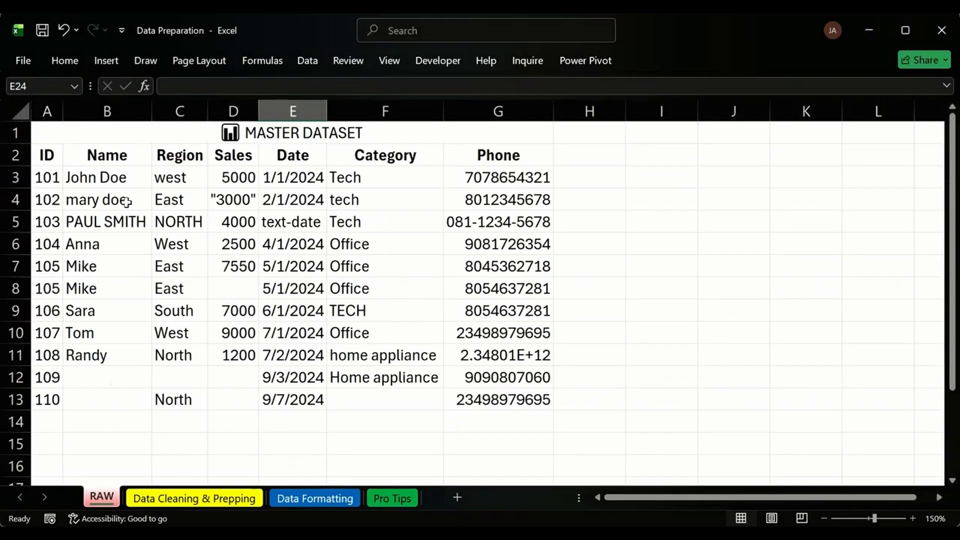
left_click(47, 156)
left_click(81, 185)
left_click(194, 195)
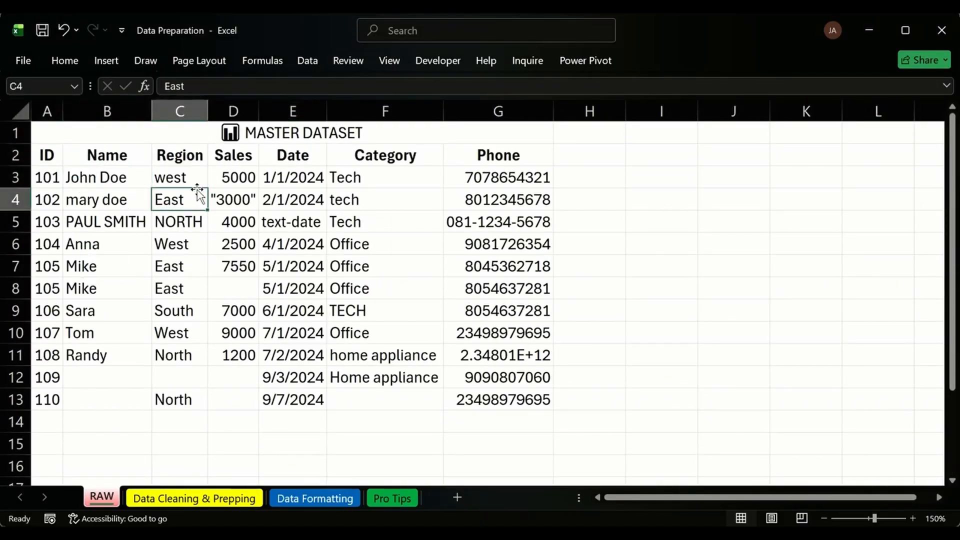
left_click(290, 176)
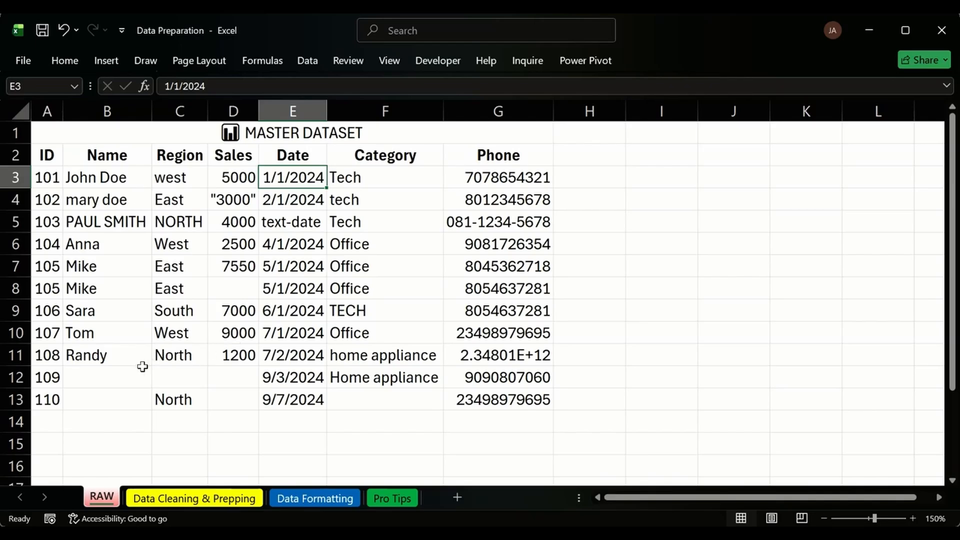
Highlight the missing names, sales and category for IDs 109 and 110, then return to Data Cleaning & Prepping.
left_click(92, 373)
left_click(230, 377)
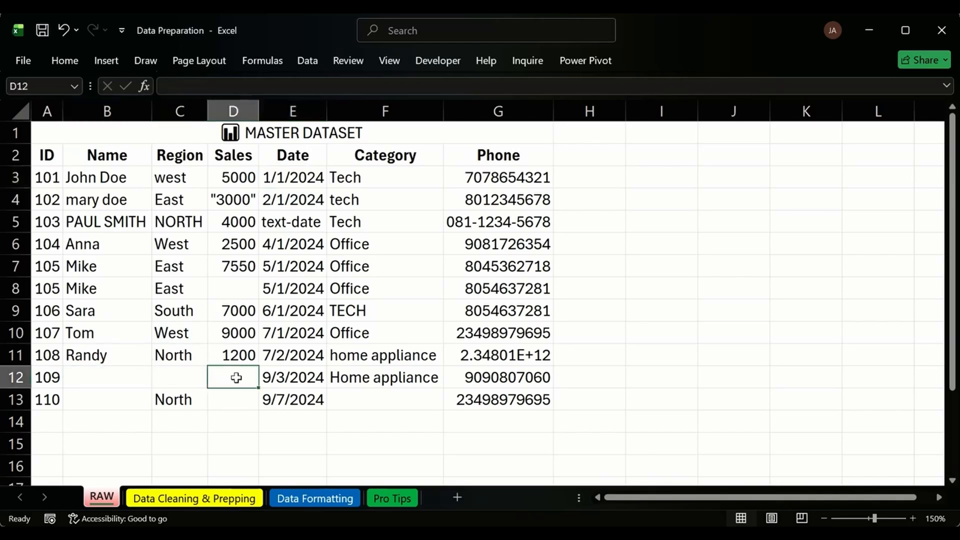
left_click(375, 399)
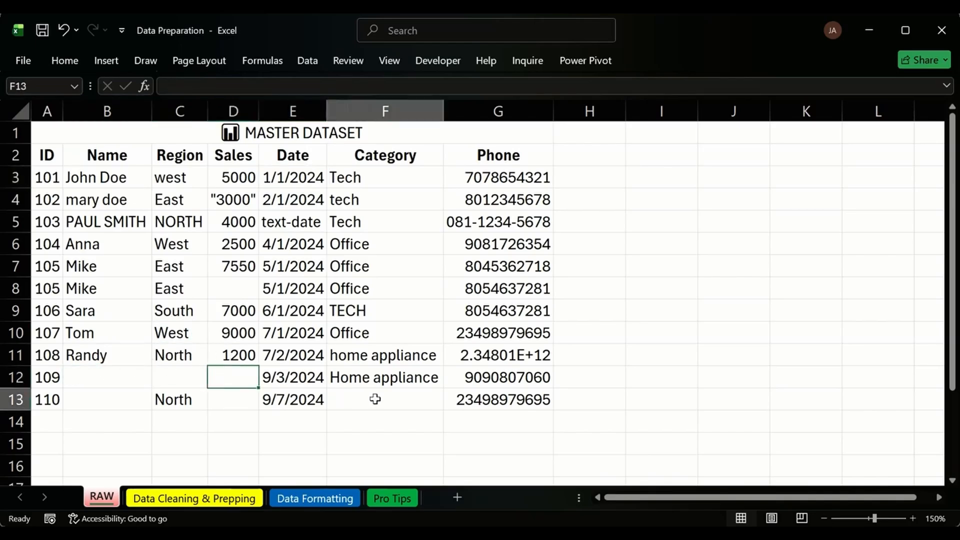
left_click(246, 400)
left_click(97, 399)
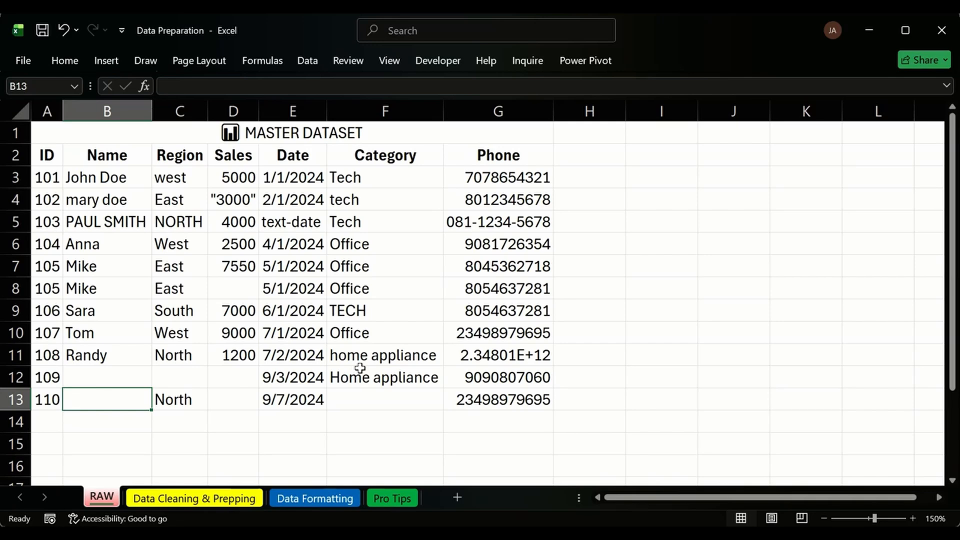
left_click(235, 498)
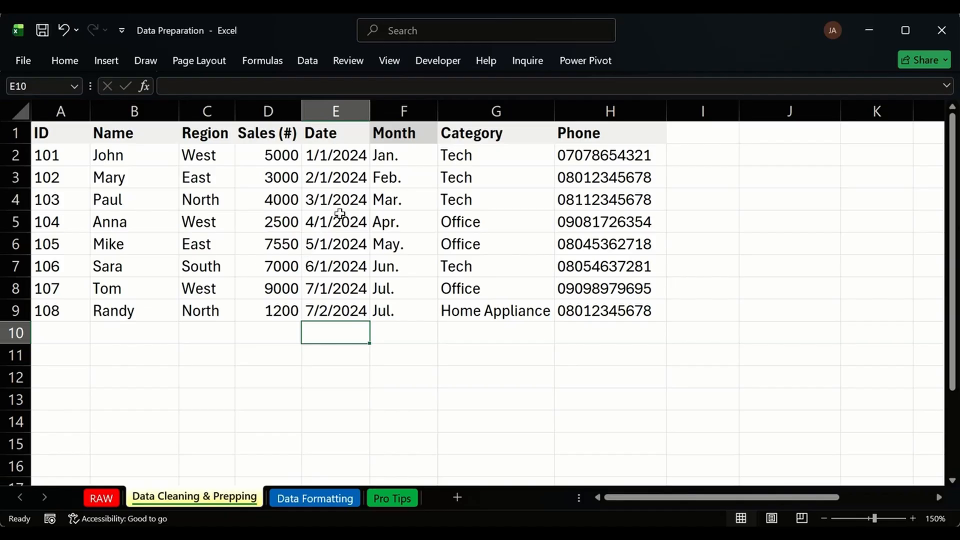
Select the whole cleaned table, including headers, on Data Cleaning & Prepping.
left_click_drag(566, 157, 114, 312)
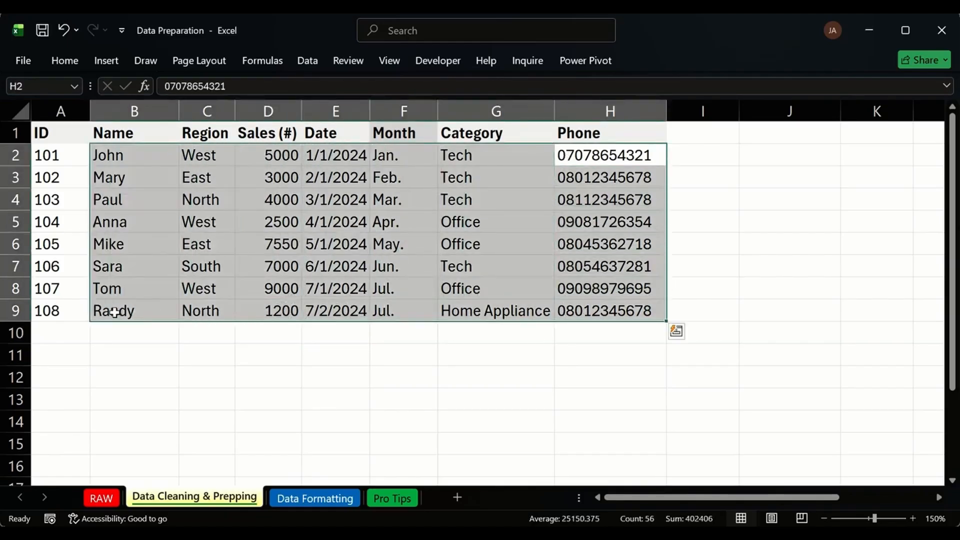
left_click(47, 156)
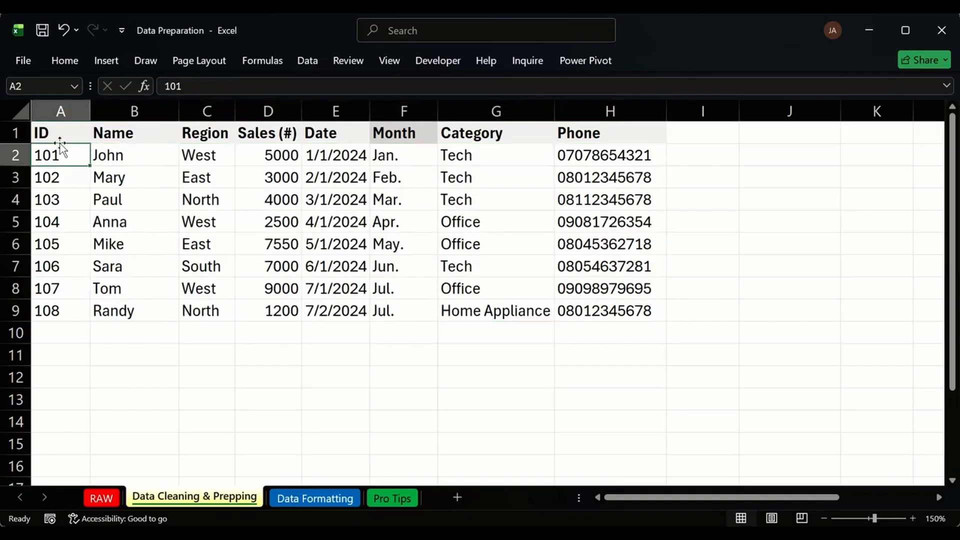
left_click_drag(58, 135, 639, 311)
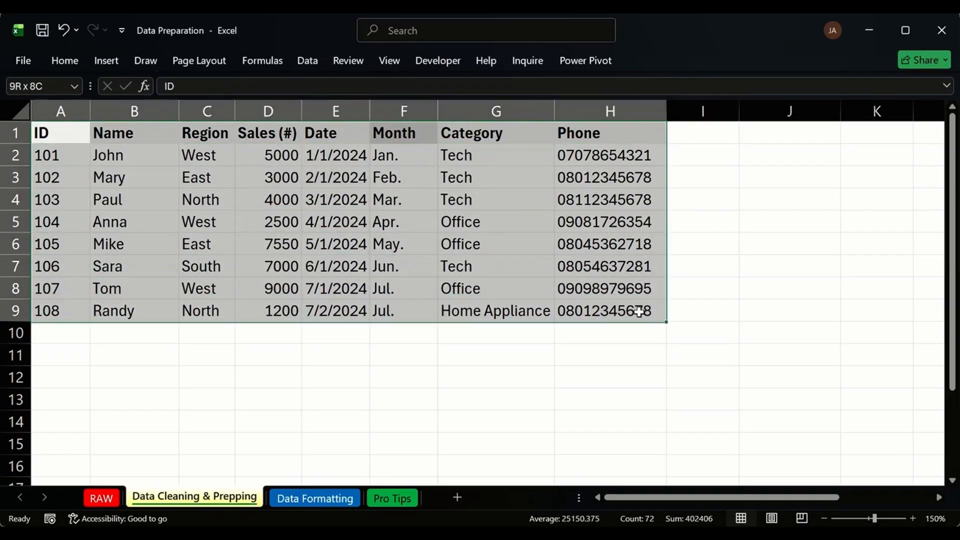
Auto-fit every column width on the RAW sheet to its contents.
left_click(101, 498)
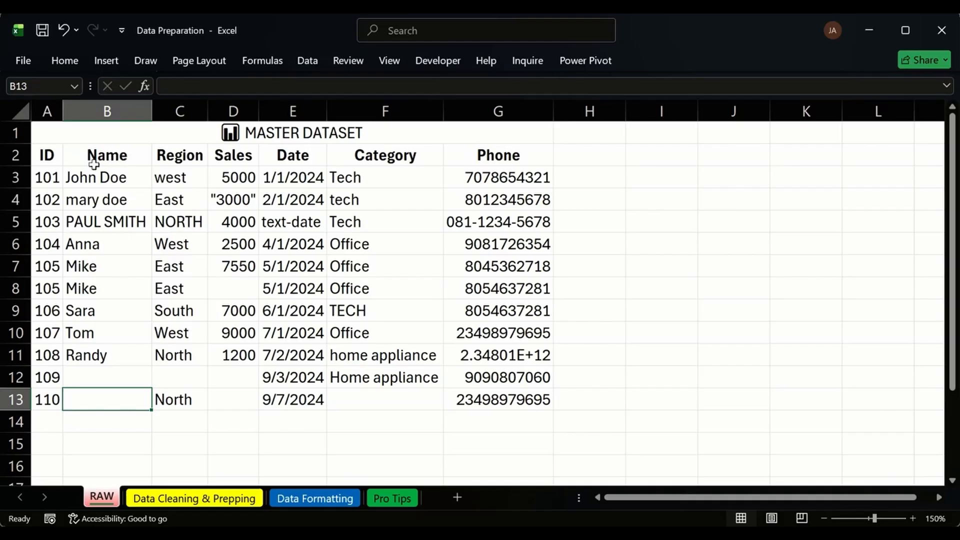
left_click(20, 111)
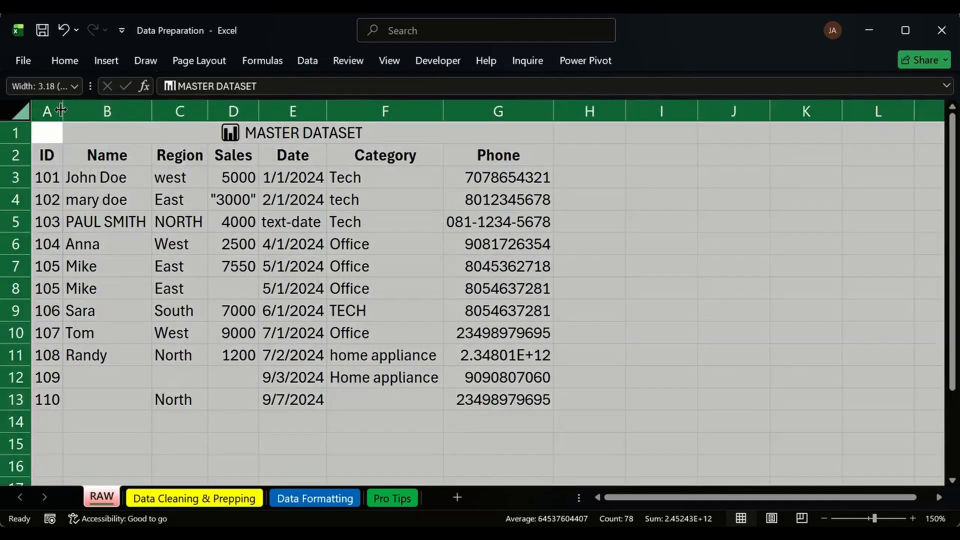
double_click(63, 112)
left_click(667, 270)
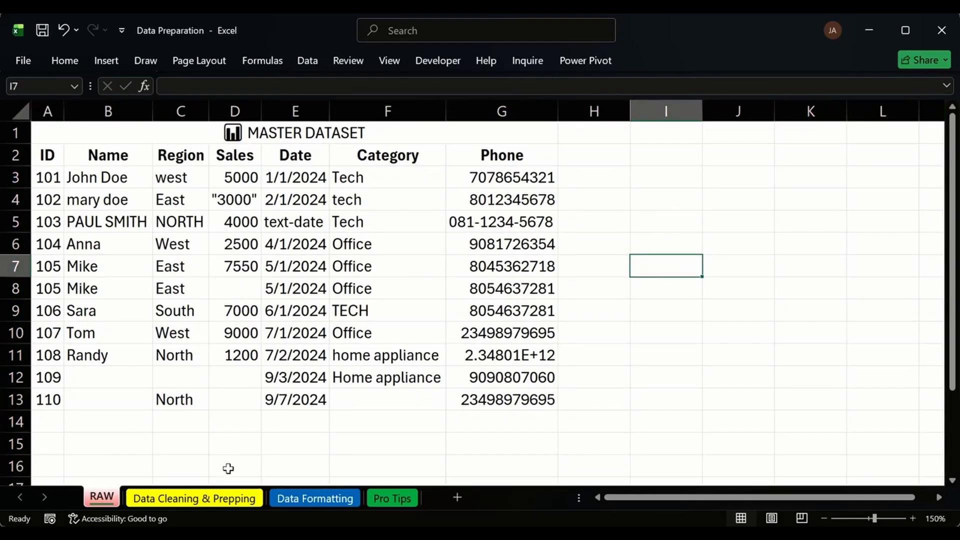
Compare RAW against the cleaned sheet and highlight the cleaned Month column entries.
left_click(203, 500)
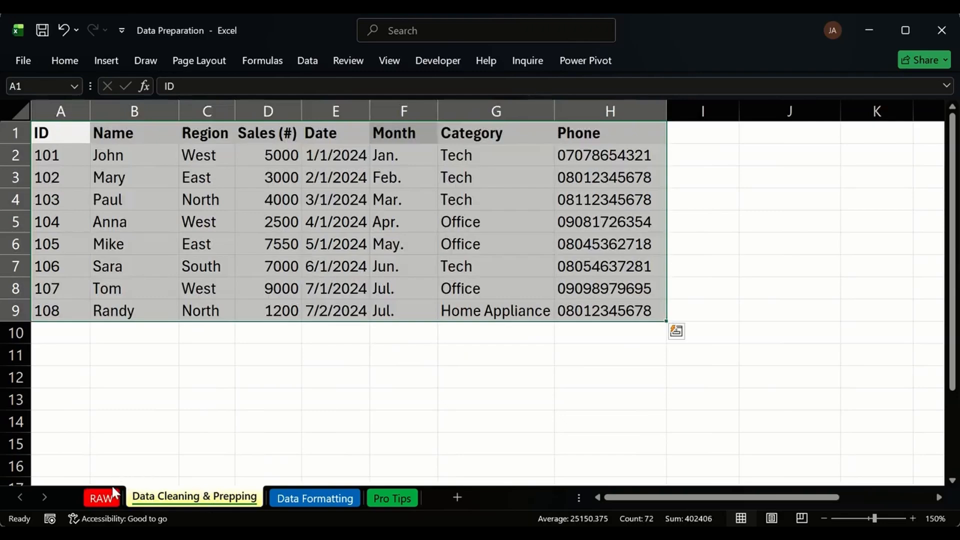
left_click(103, 498)
left_click(183, 499)
left_click(305, 379)
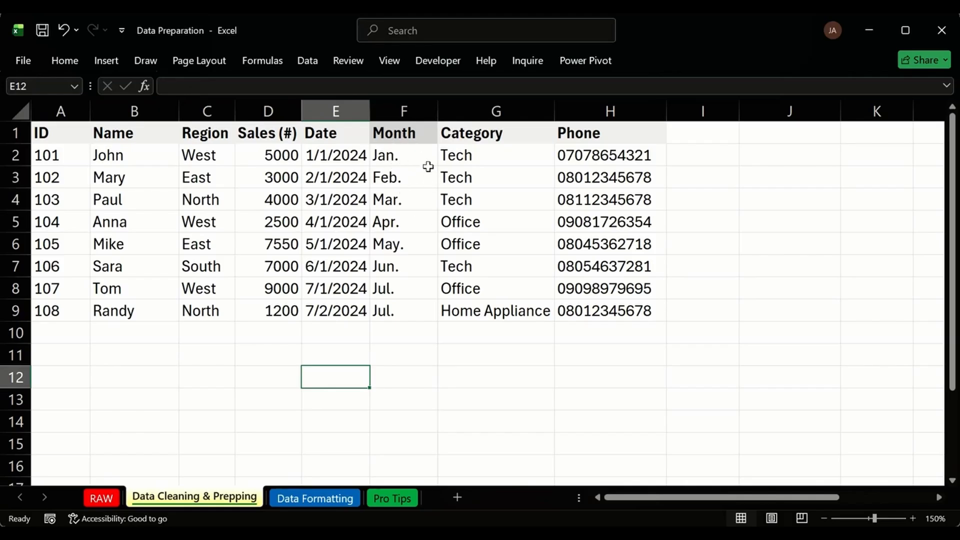
left_click_drag(403, 127, 383, 313)
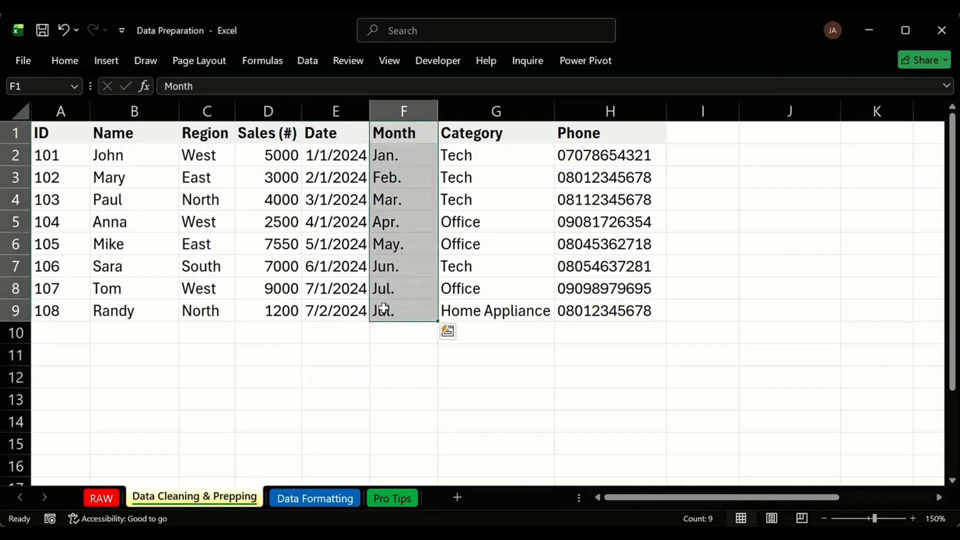
left_click(344, 330)
left_click(245, 338)
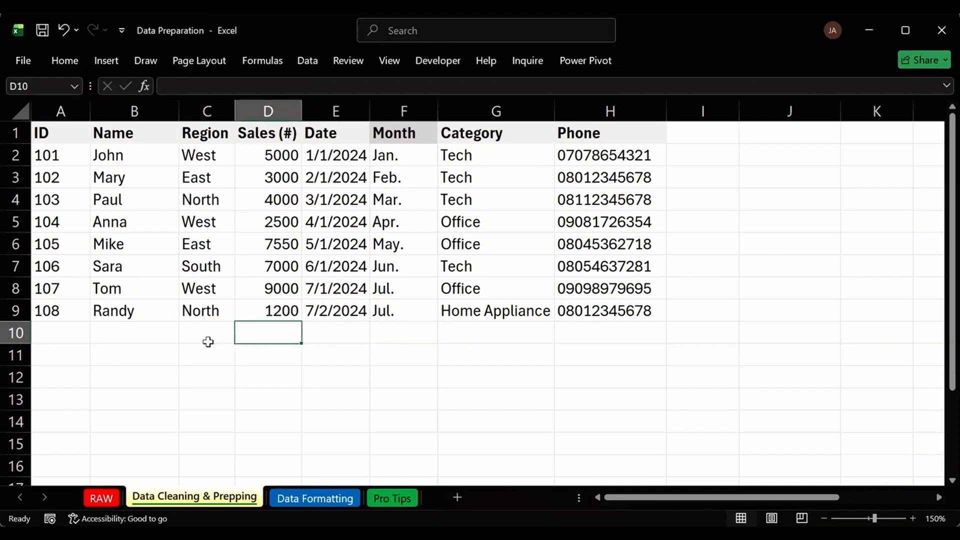